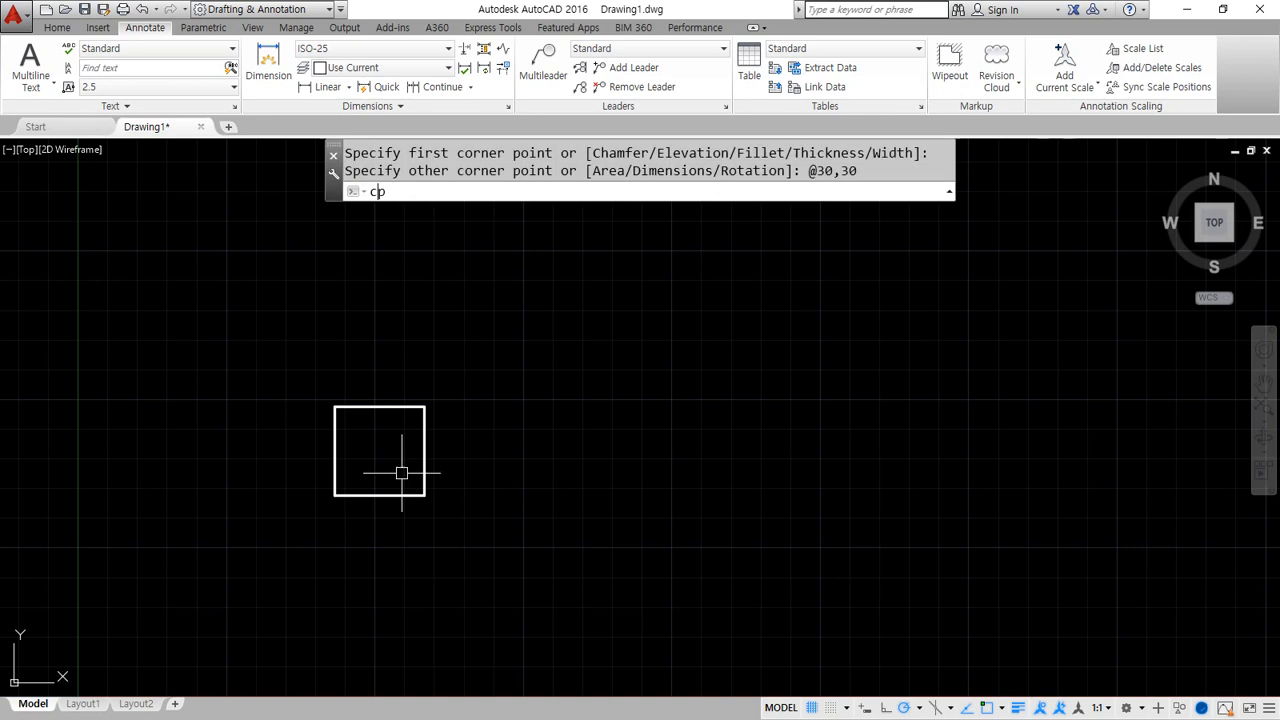
Copy the 30 by 30 square diagonally so the copy's lower-left corner meets the original's upper-right corner.
key("Return")
left_click(463, 514)
left_click(286, 417)
key("Return")
left_click(334, 494)
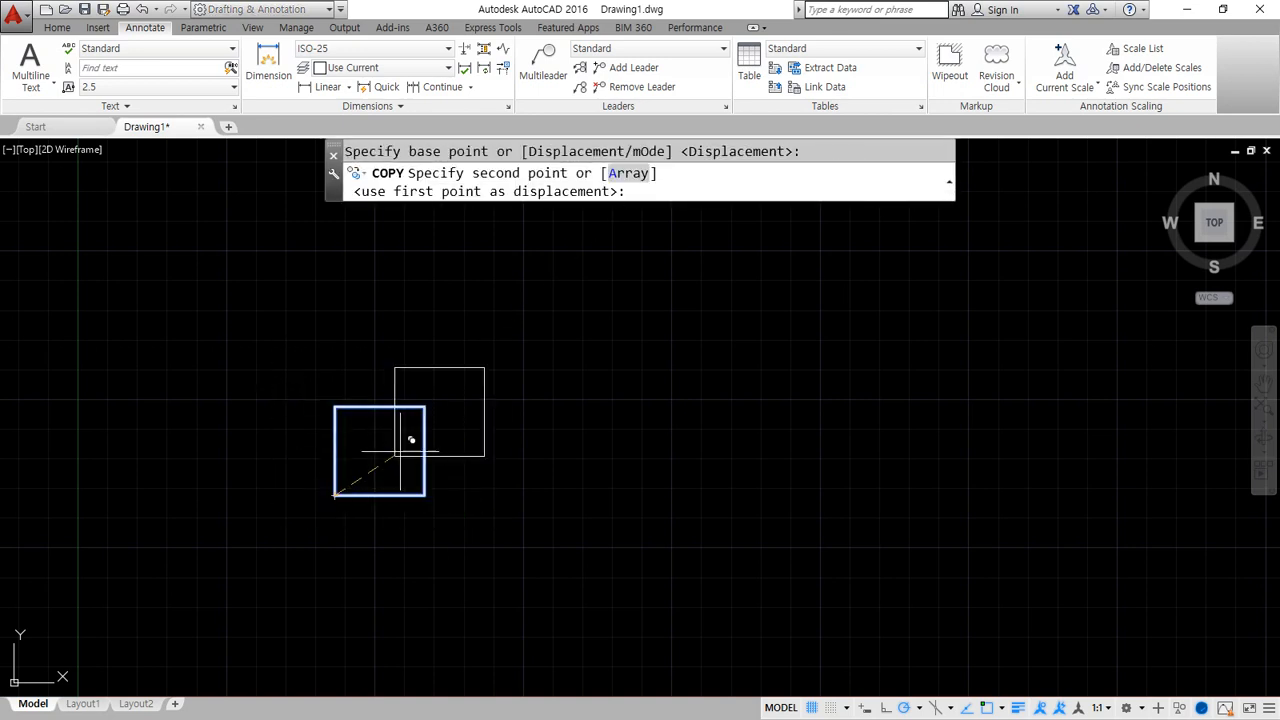
left_click(424, 406)
key("Return")
Copy the two diagonal squares straight up twice, stacking each pair directly above the previous one.
key("Return")
left_click(459, 448)
left_click(389, 361)
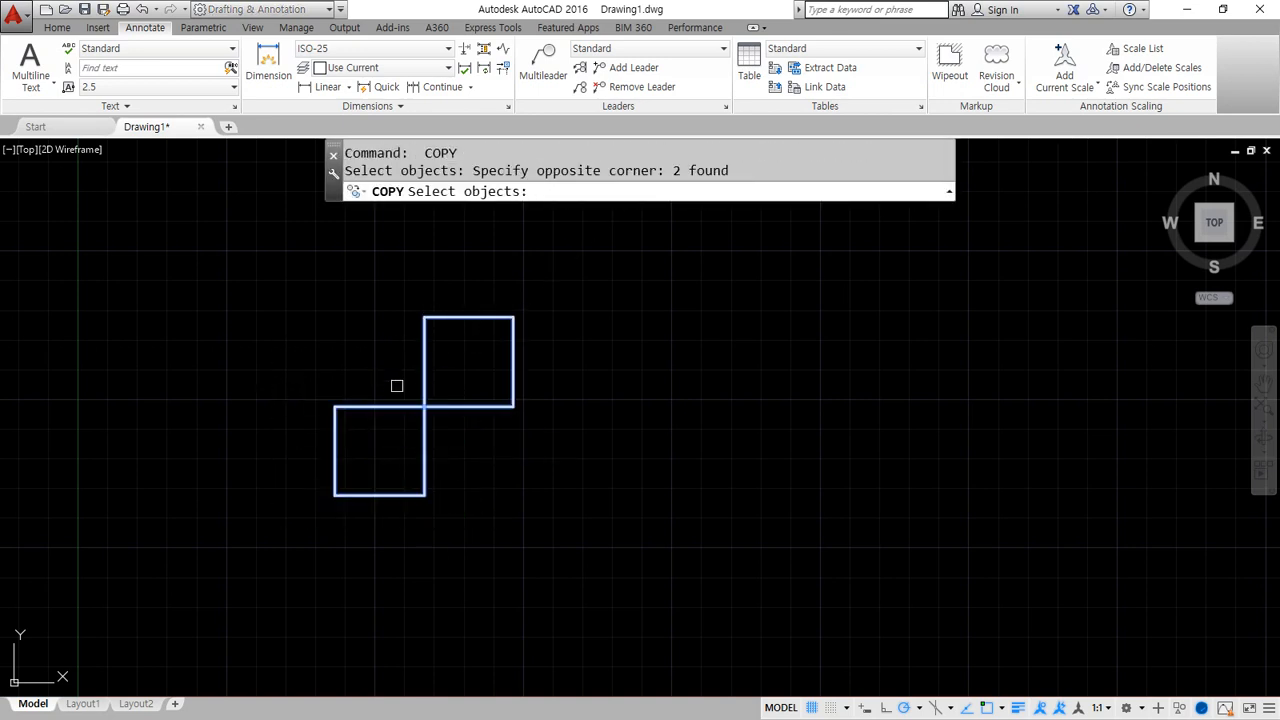
key("Return")
left_click(424, 495)
middle_click_drag(391, 356, 346, 495)
left_click(371, 459)
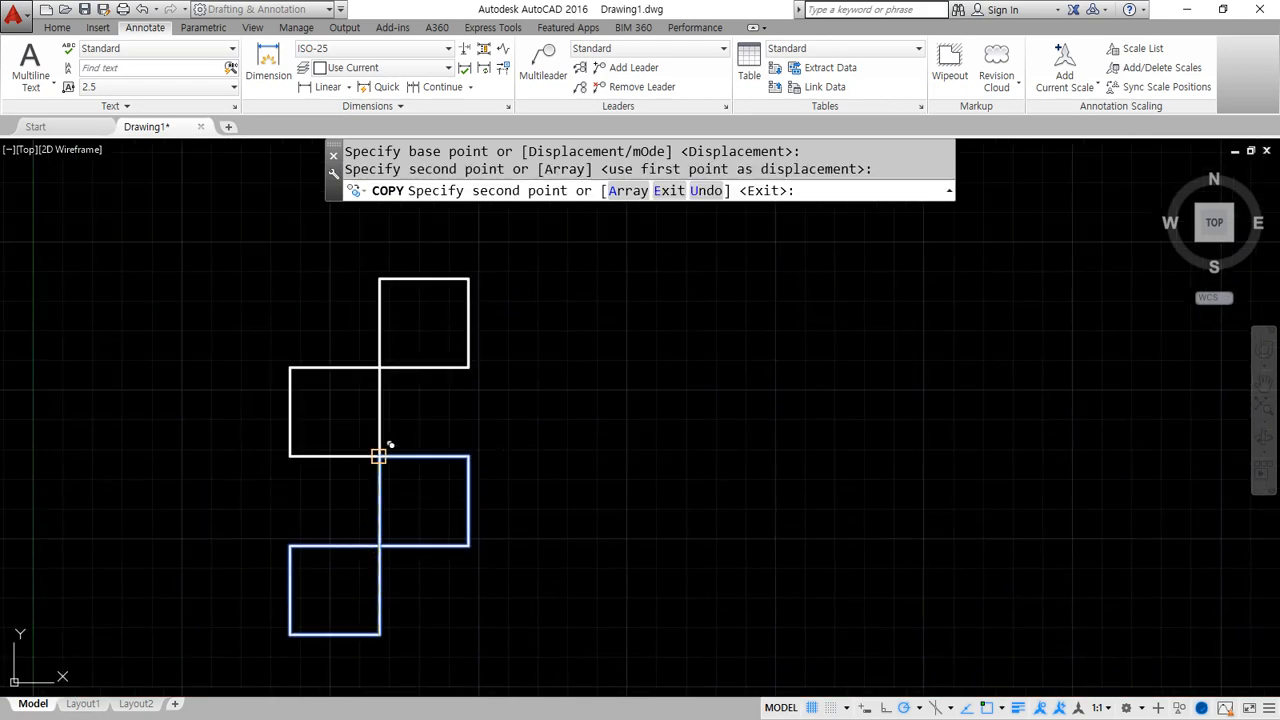
left_click(380, 278)
key("Return")
Erase the topmost square of the stacked column.
scroll(392, 328, "down", 2)
middle_click_drag(392, 328, 349, 396)
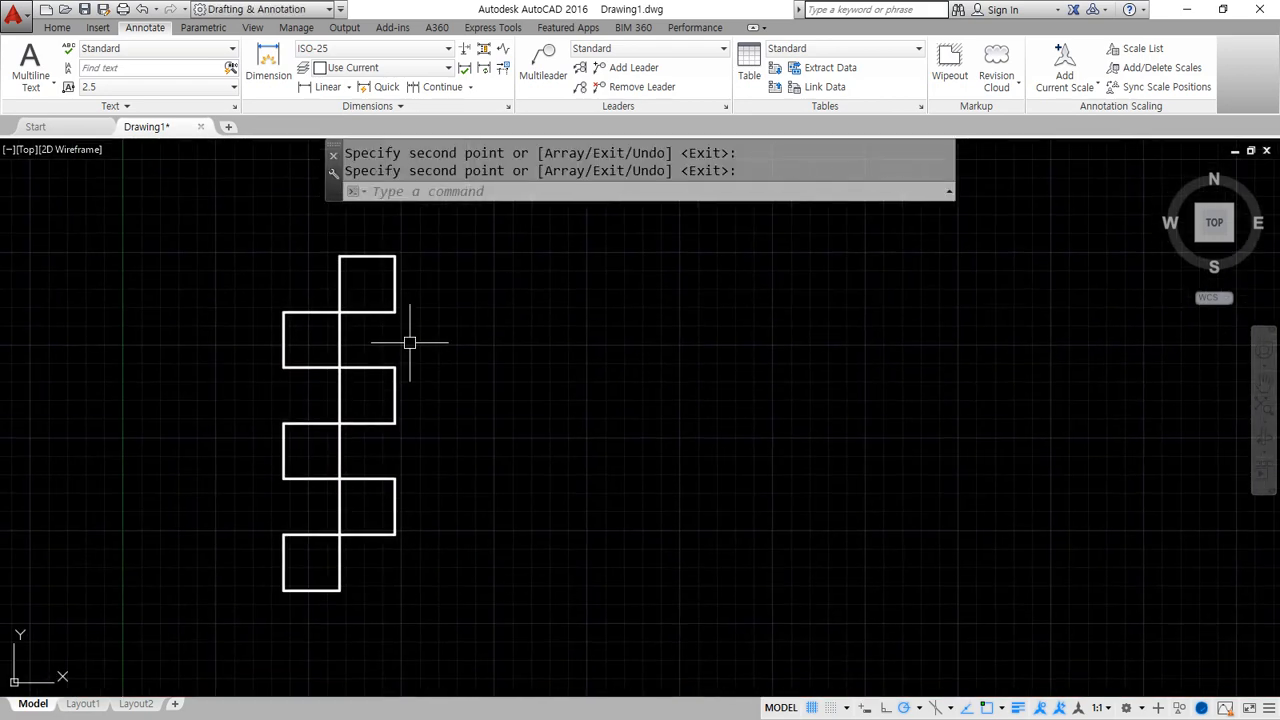
left_click(411, 340)
left_click(393, 307)
type("e")
key("Return")
Copy the five-square column as a horizontal array of 4 items, each spaced two square widths apart.
type("cp")
key("Return")
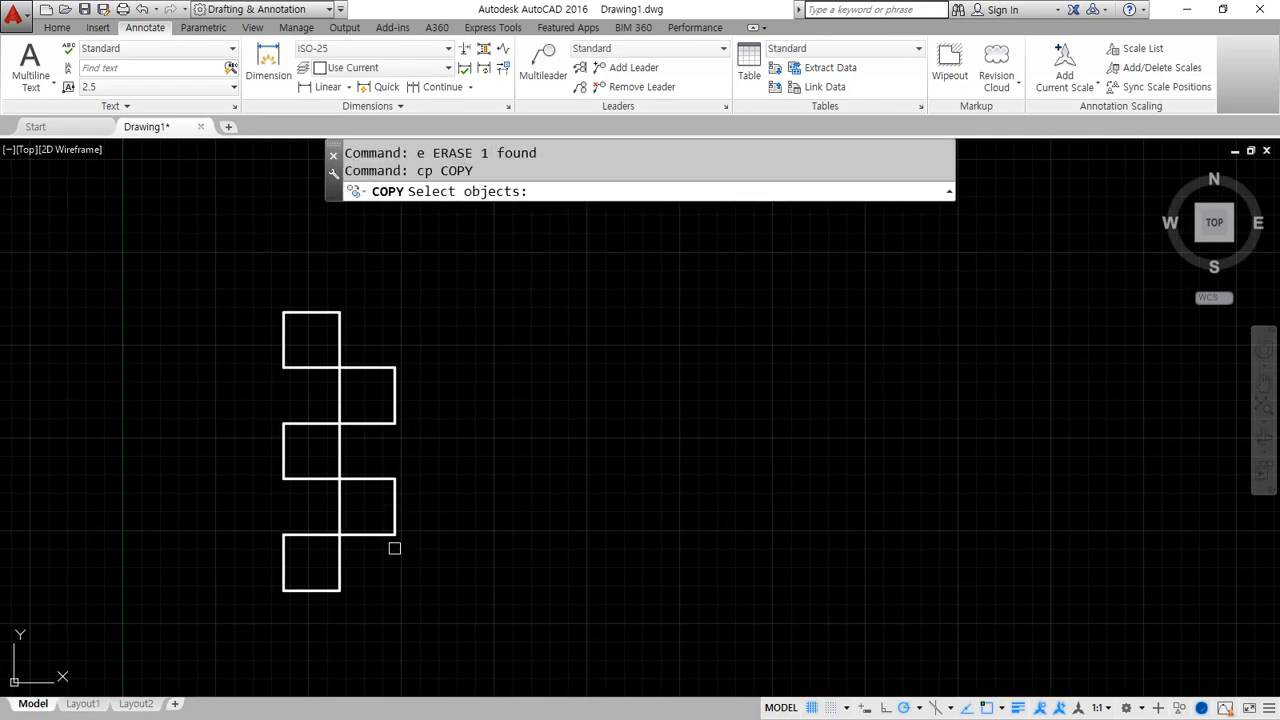
left_click(395, 583)
left_click(277, 355)
key("Return")
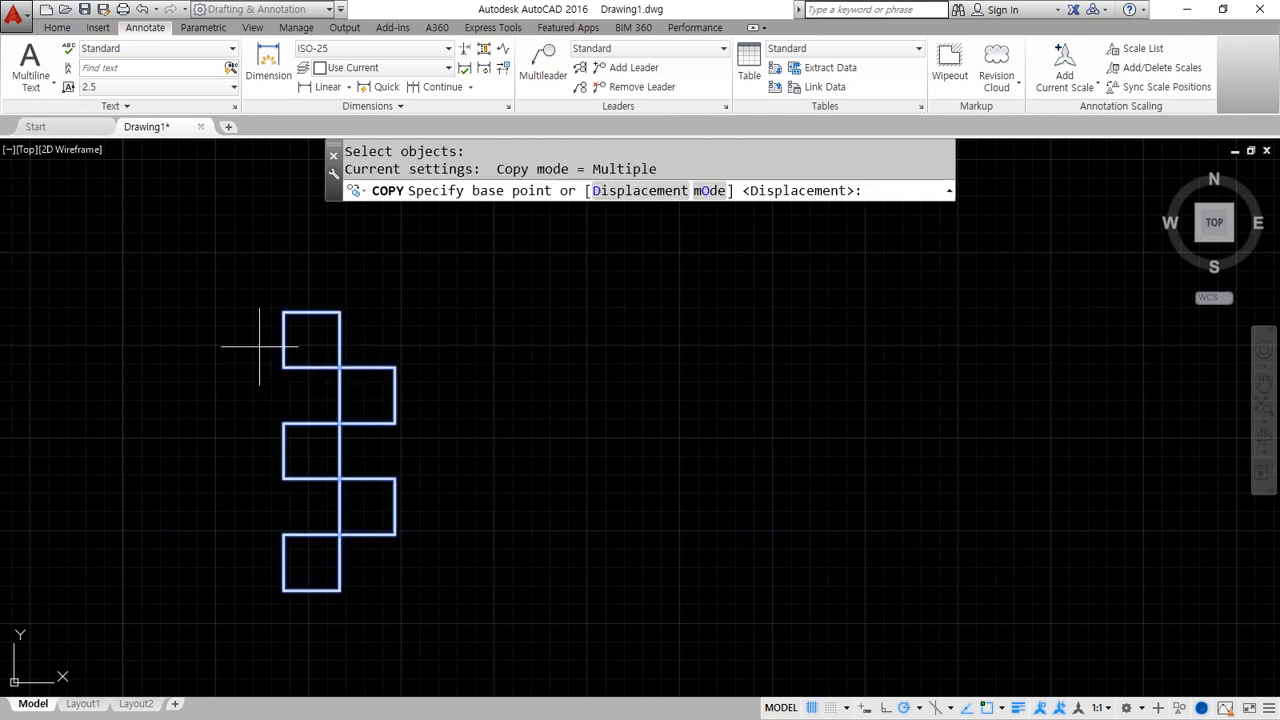
left_click(285, 533)
type("a")
key("Return")
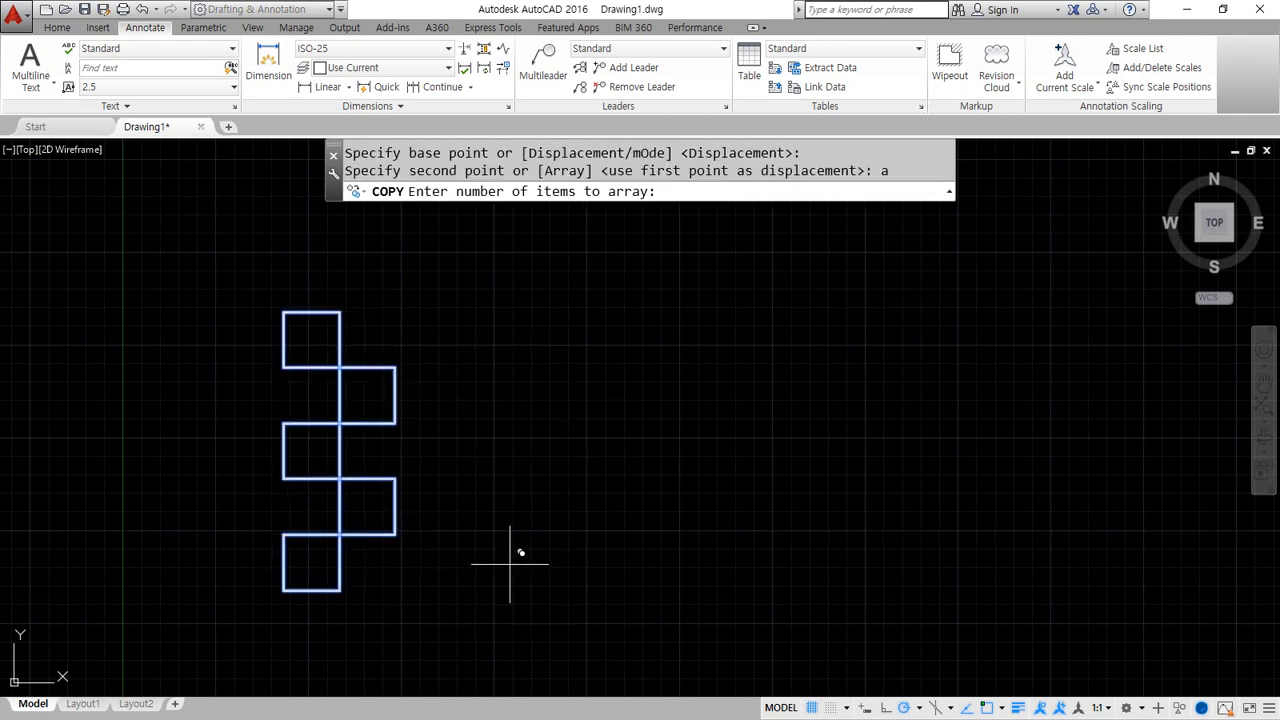
type("4")
key("Return")
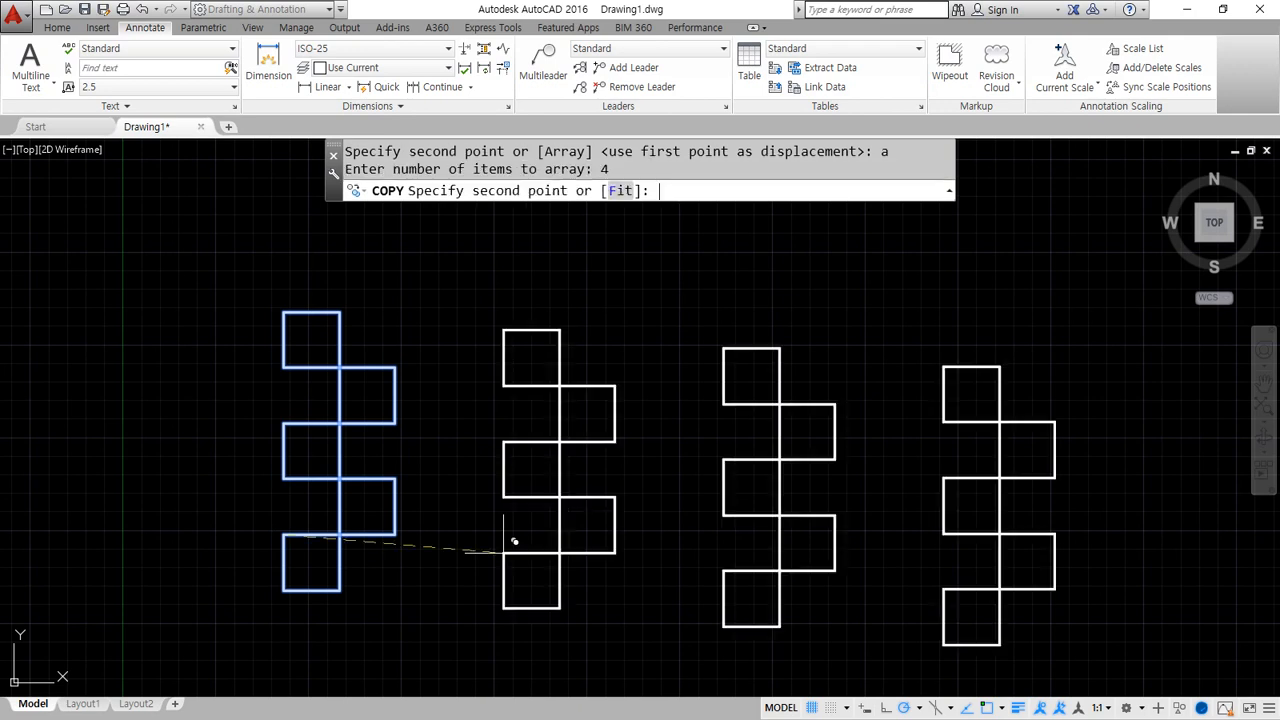
left_click(395, 534)
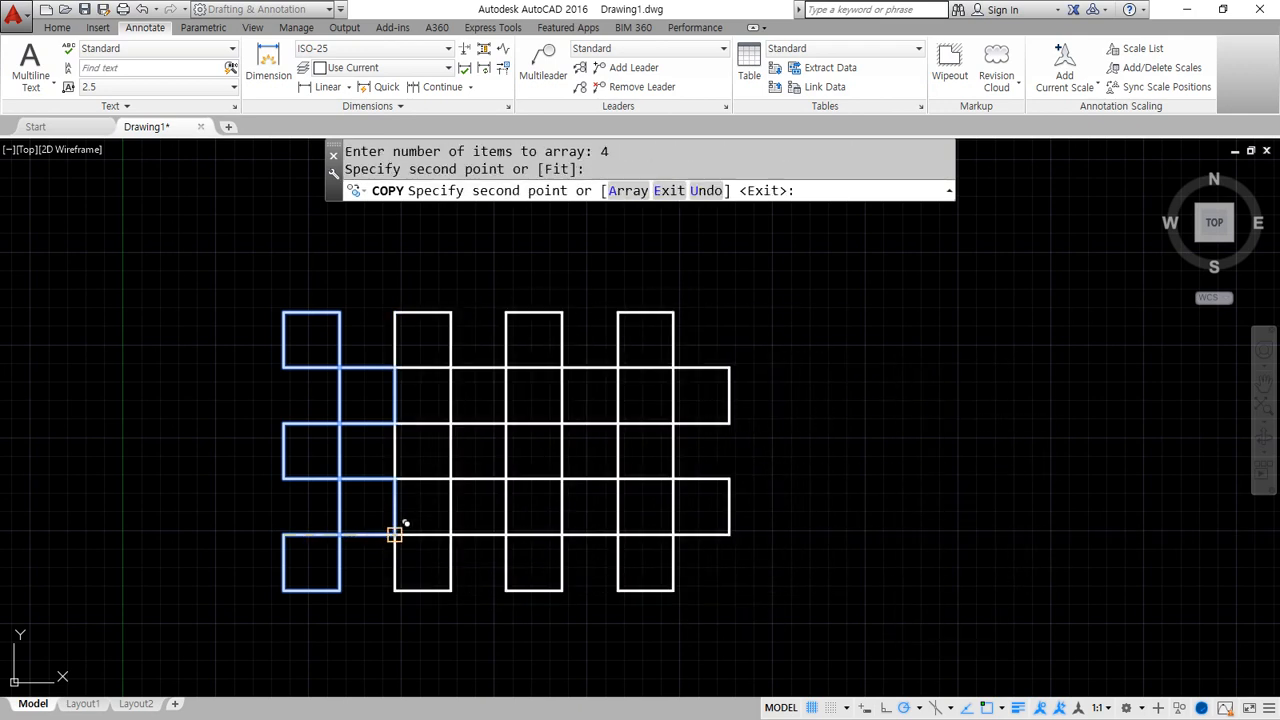
key("Return")
Erase the two squares protruding past the right side of the checkered pattern.
left_click(772, 540)
left_click(686, 337)
type("e")
key("Return")
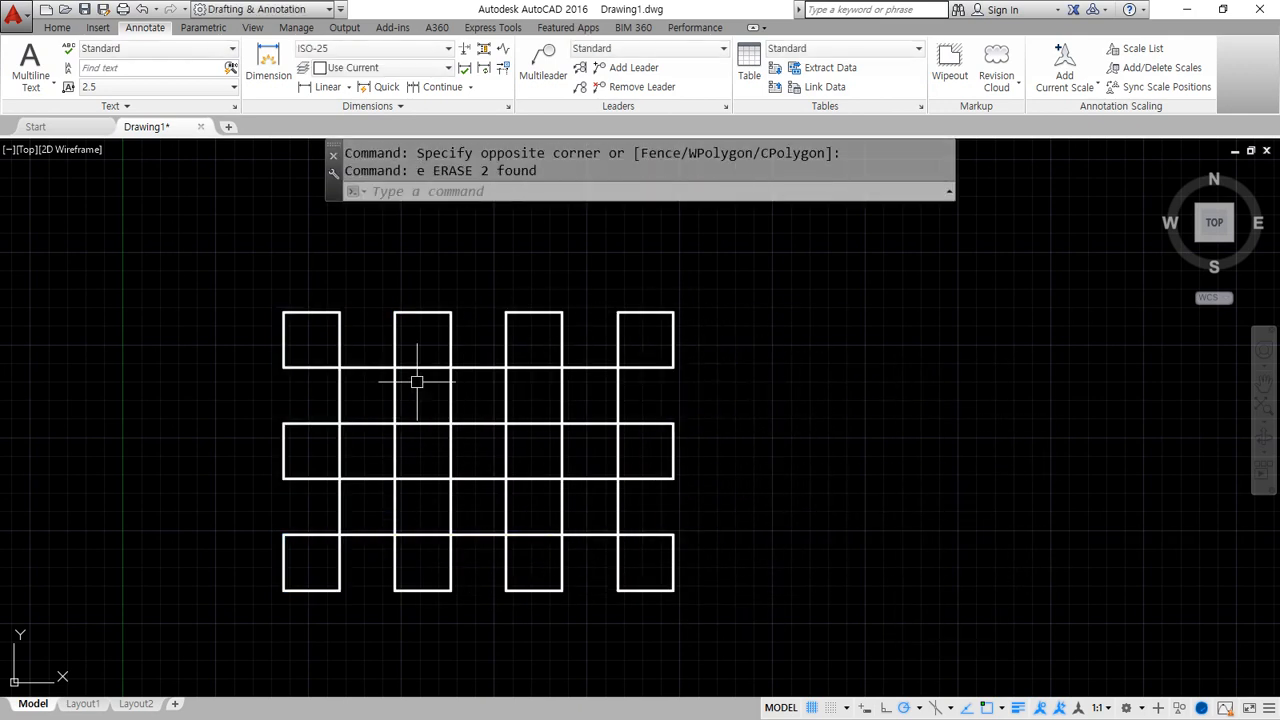
middle_click_drag(466, 432, 574, 405)
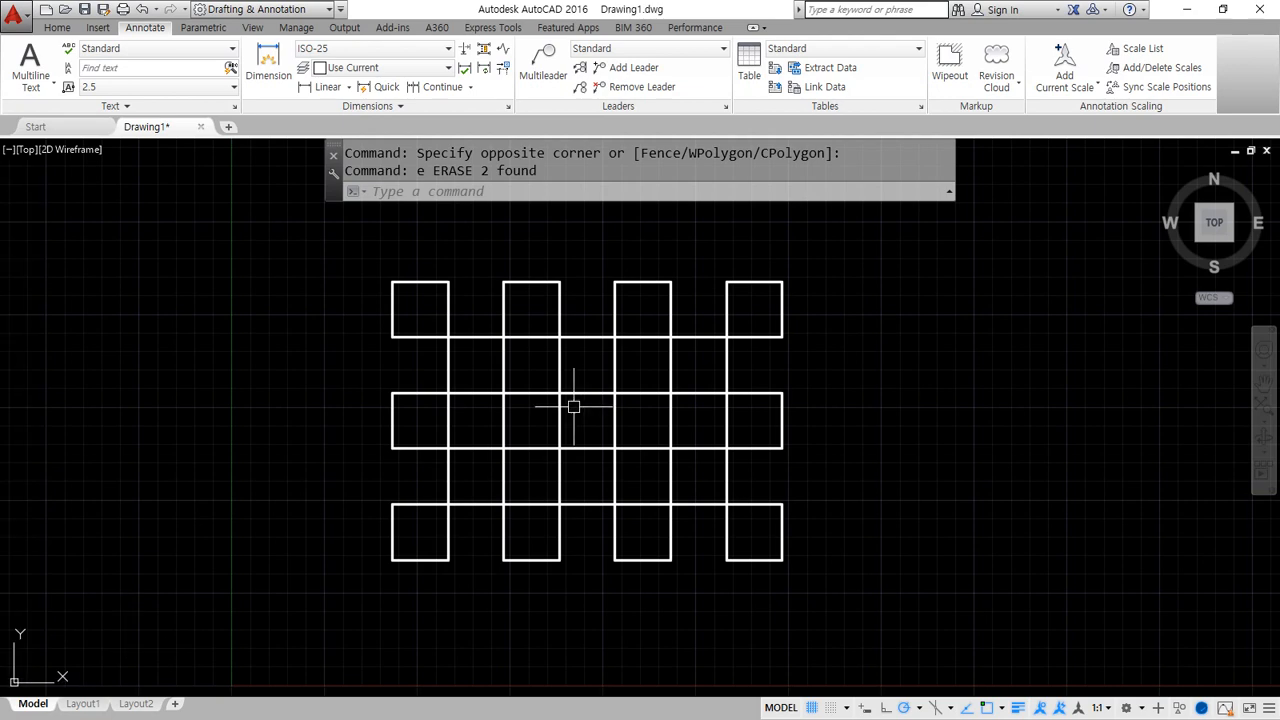
left_click(68, 28)
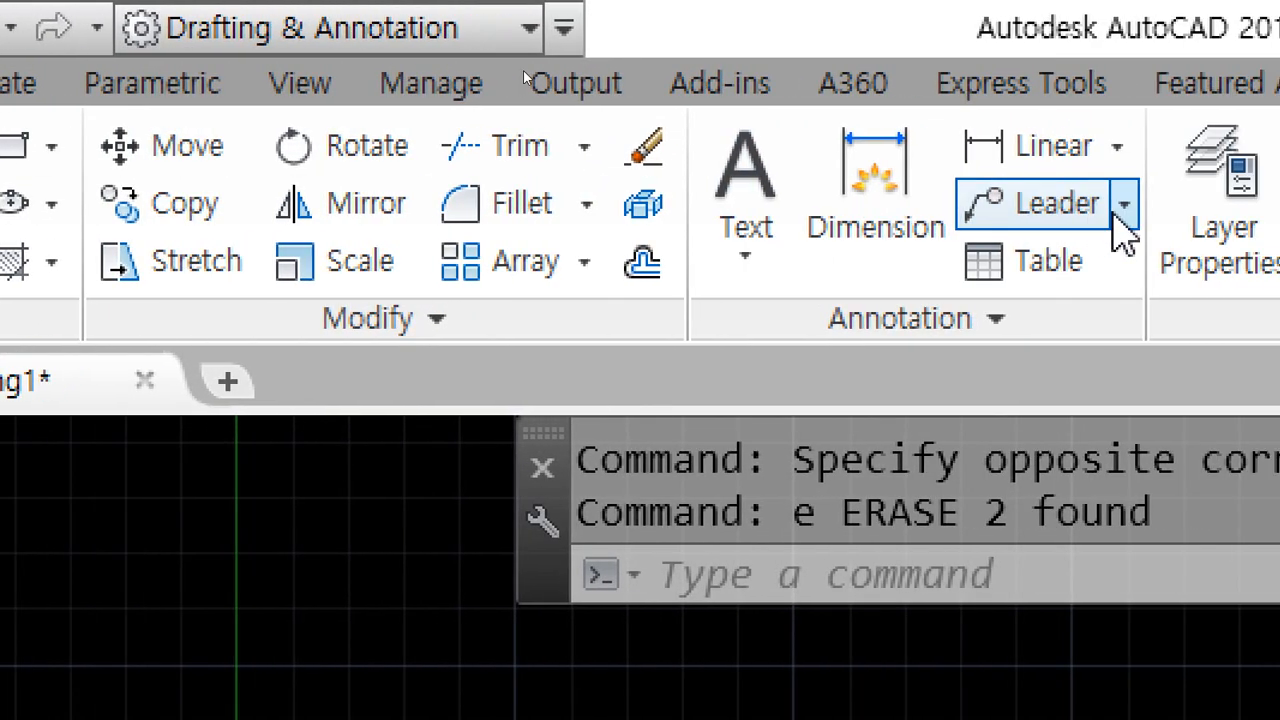
left_click(1106, 150)
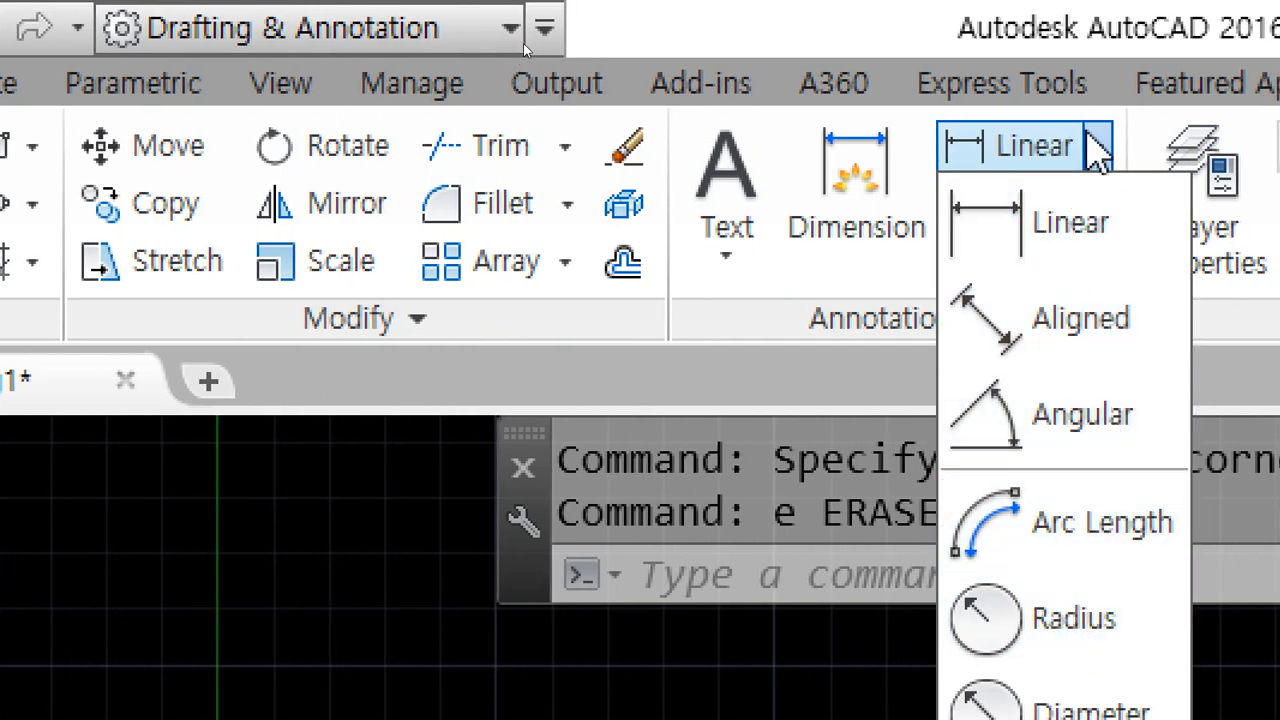
left_click(1108, 152)
left_click(1104, 203)
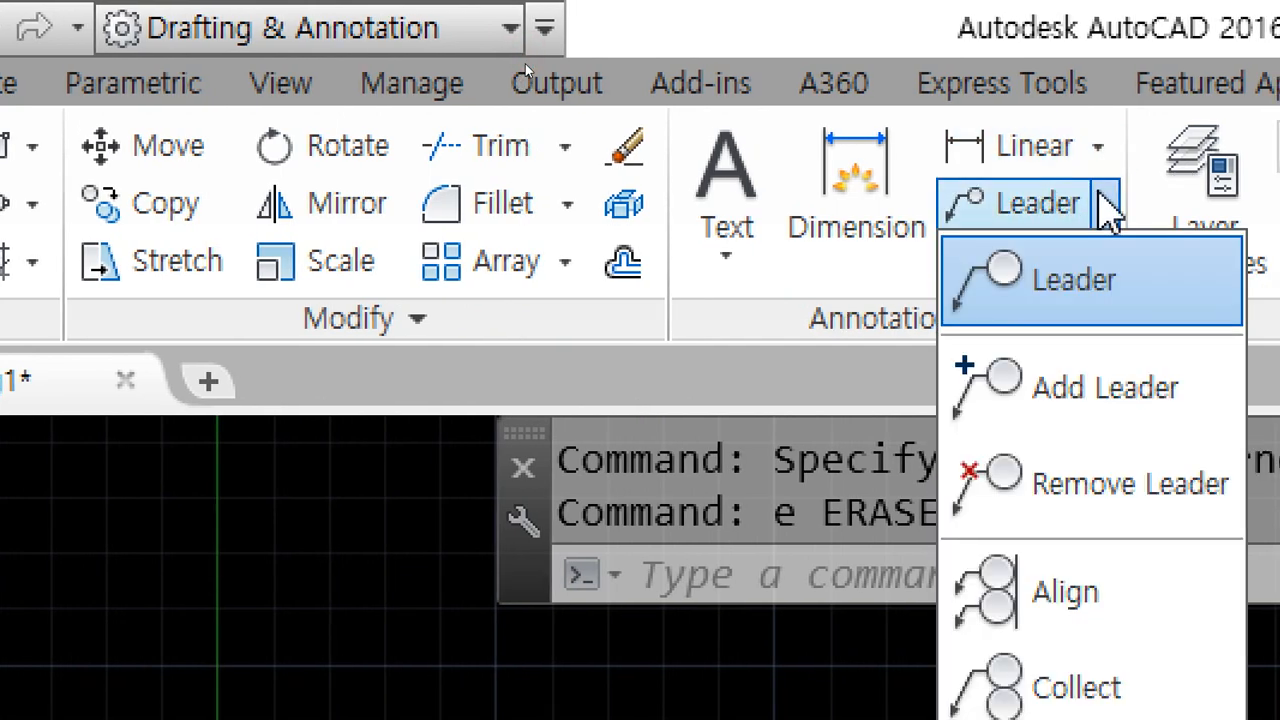
left_click(1106, 203)
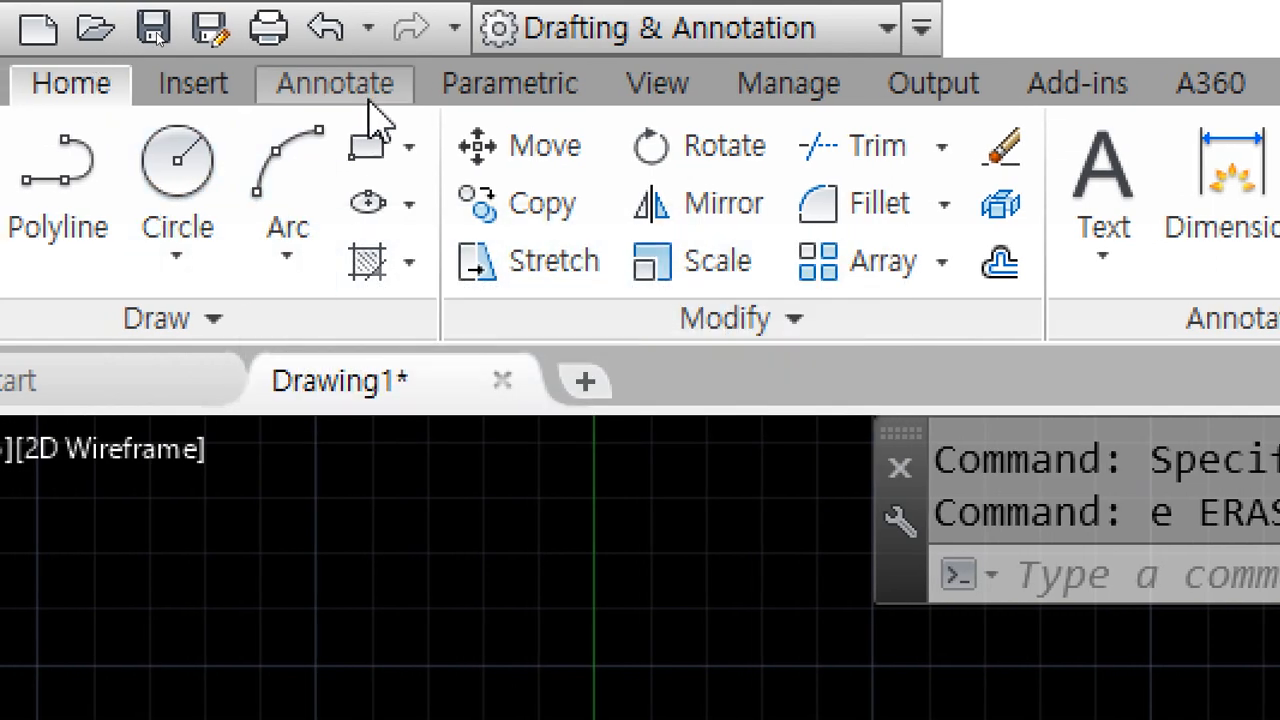
left_click(320, 90)
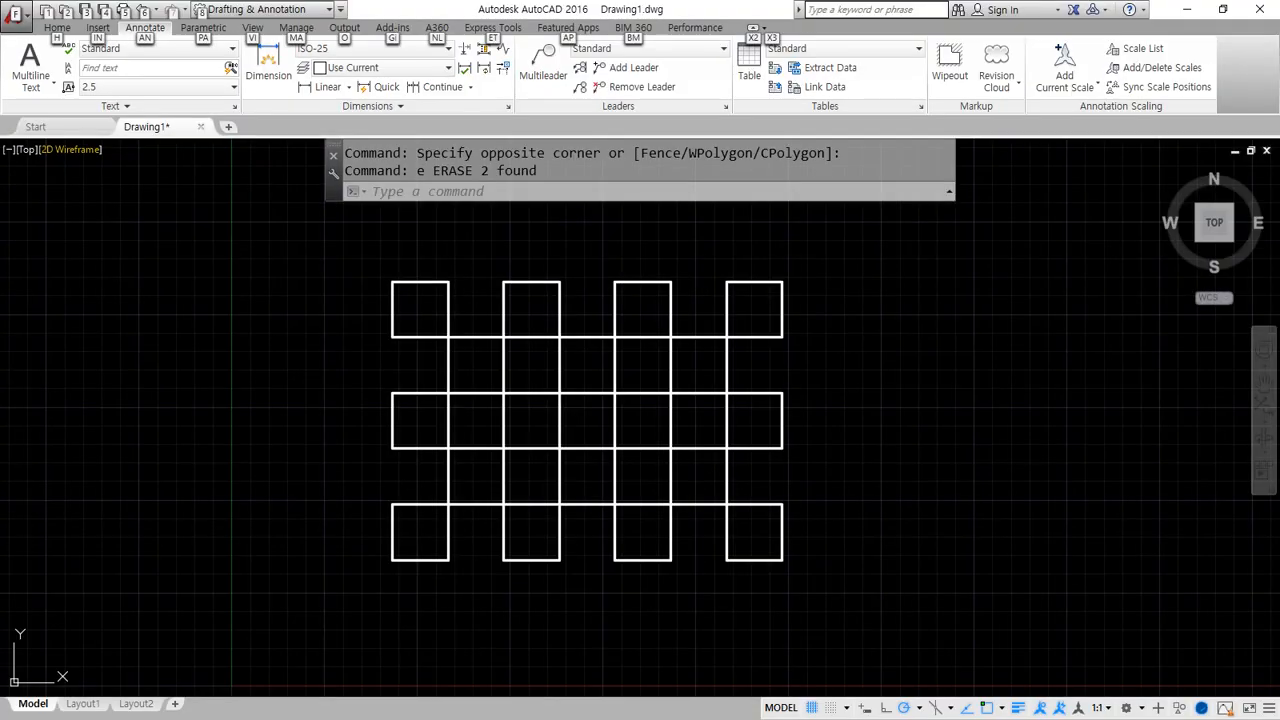
Switch to Notepad and add the line "Dimstyle (치수유형)" below the heading 치수기입하기.
key("alt+Tab")
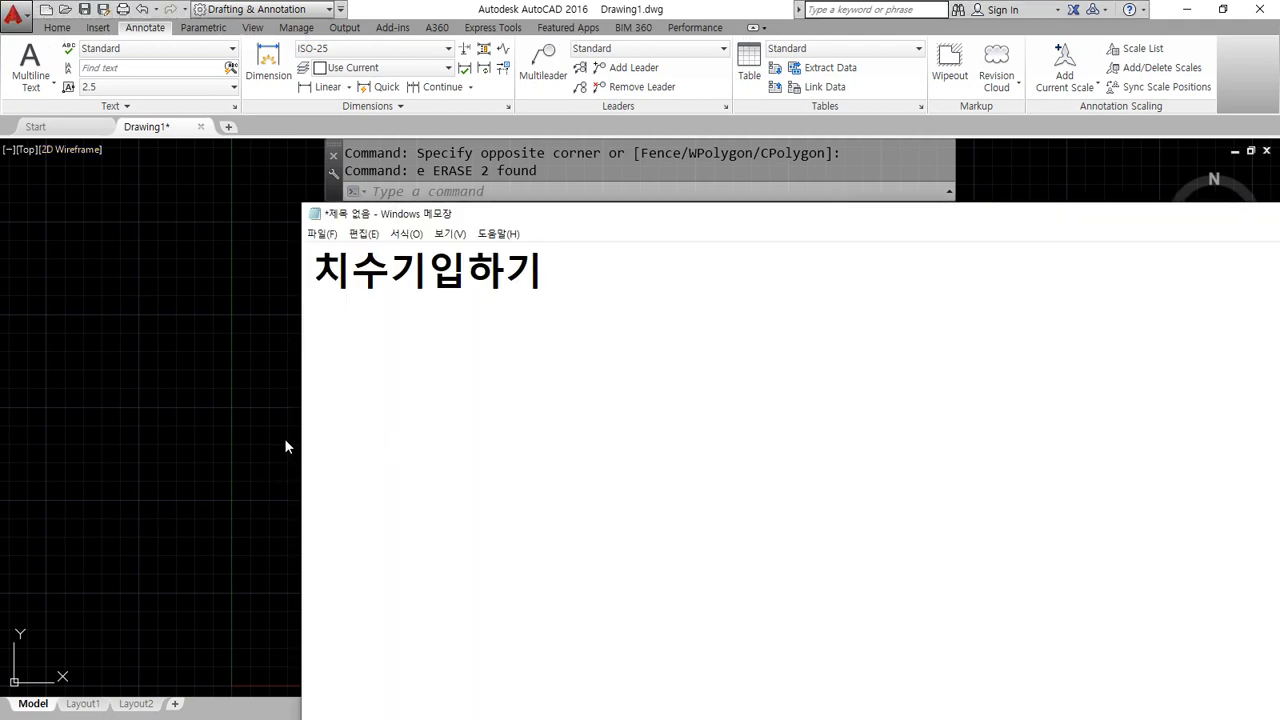
key("Return")
type("ㅇ")
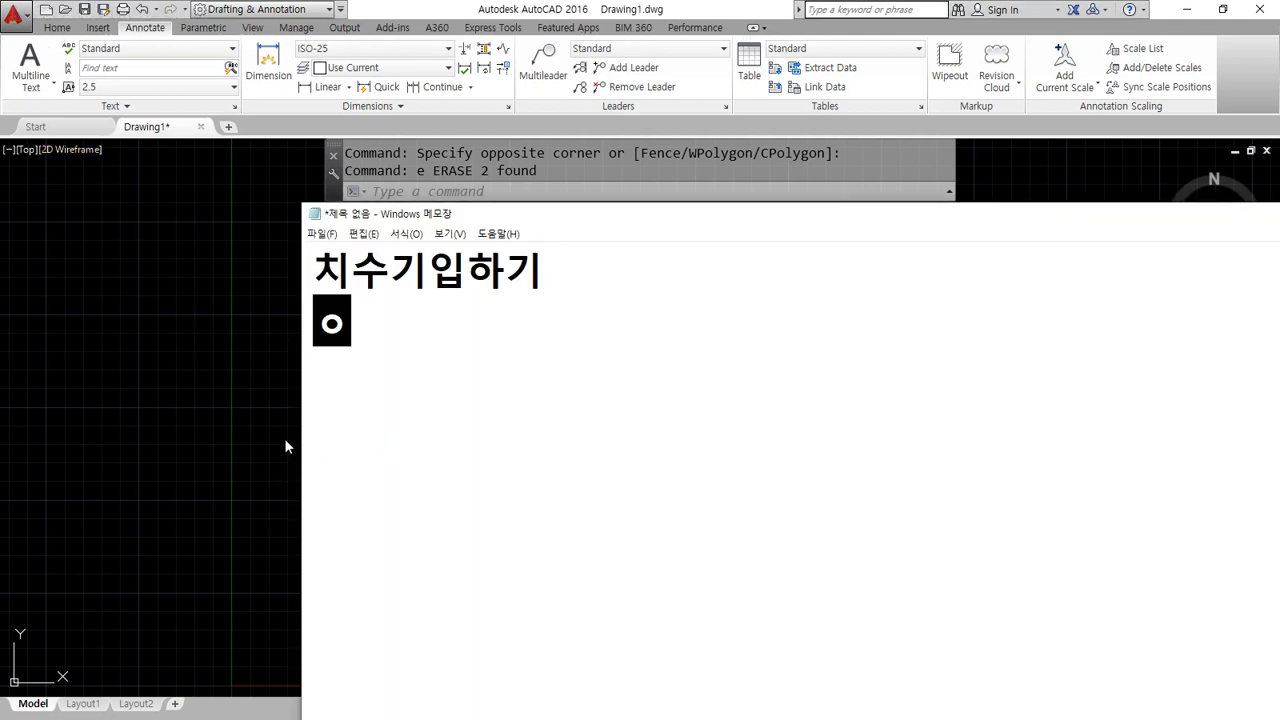
key("Hangul")
key("BackSpace")
type("D")
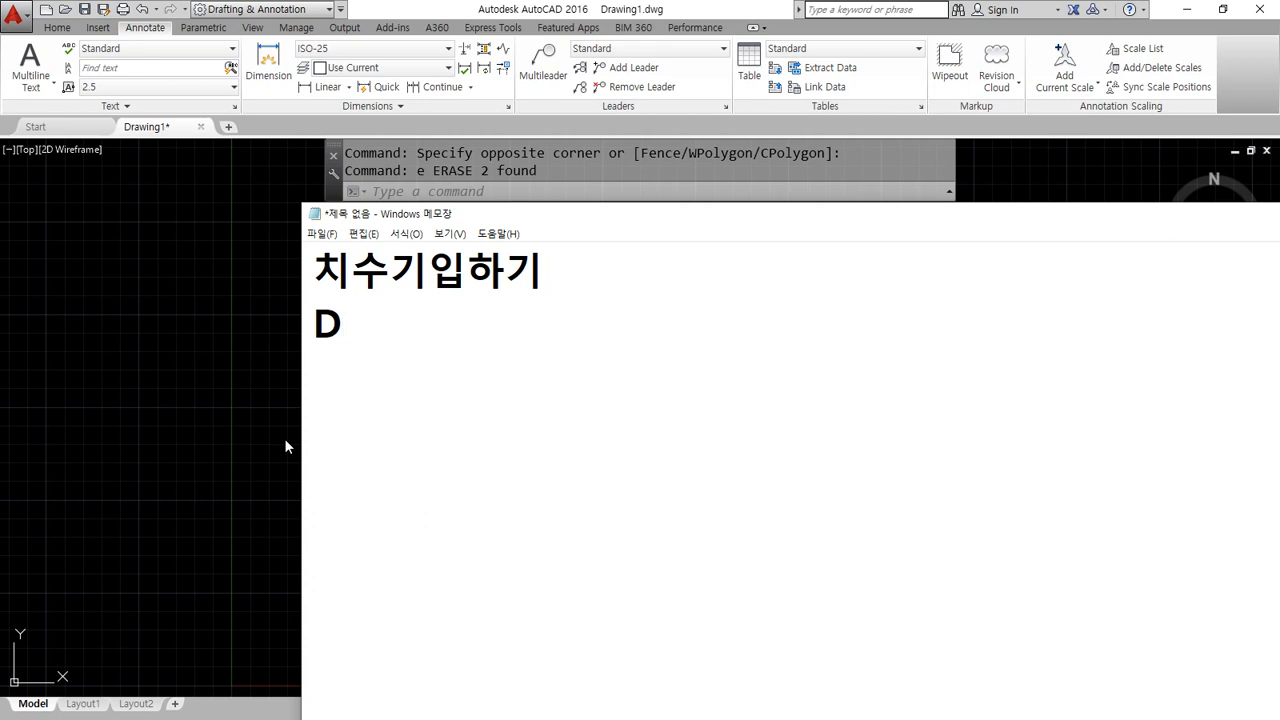
type("imstyle")
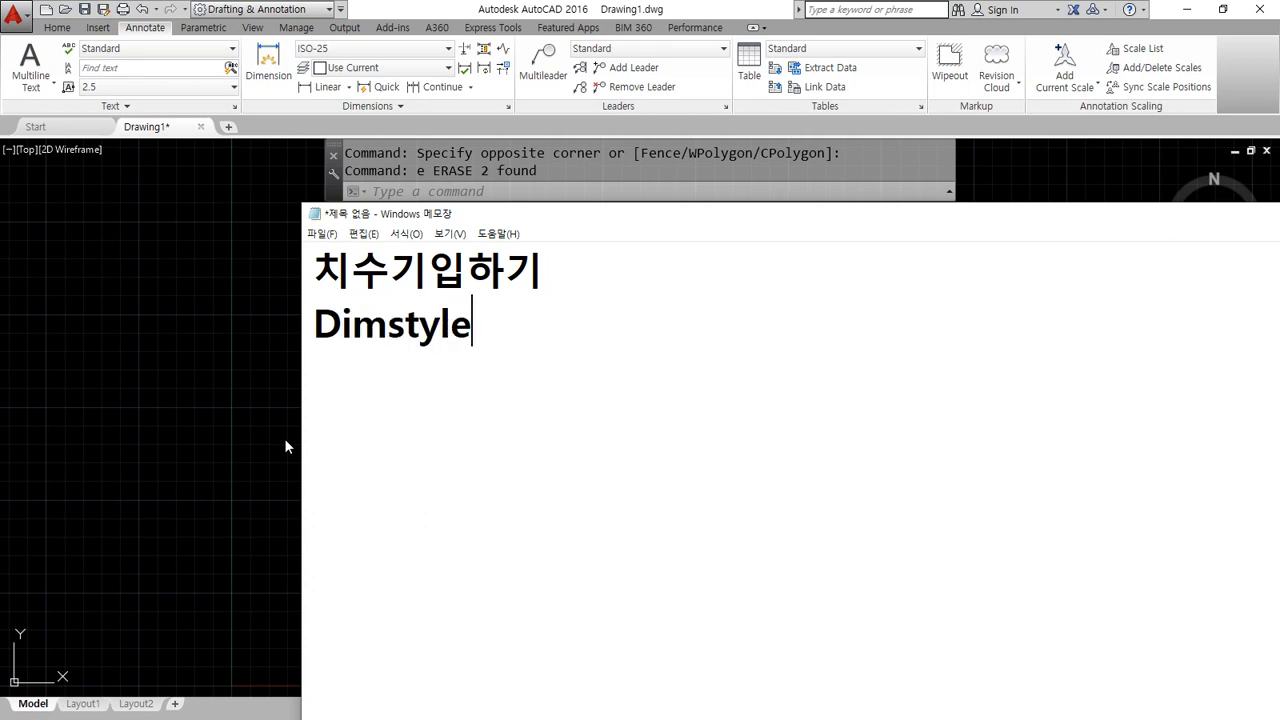
type(" (치수유형")
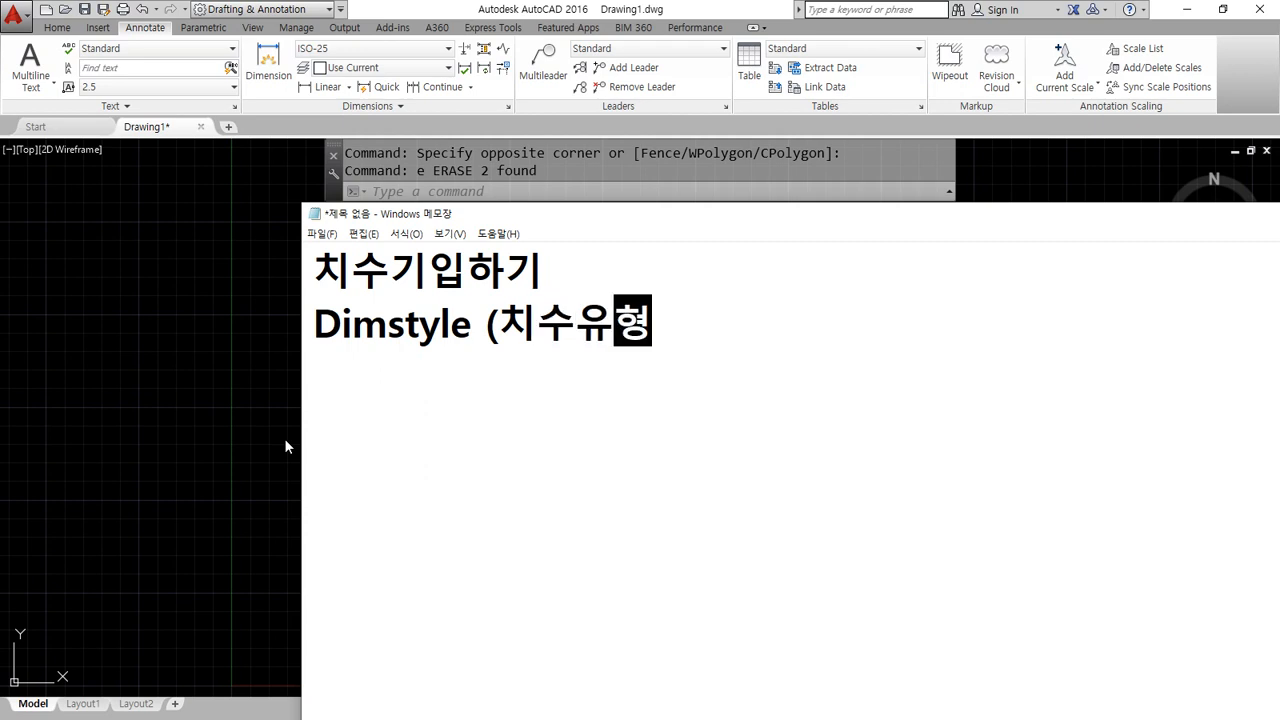
type(")")
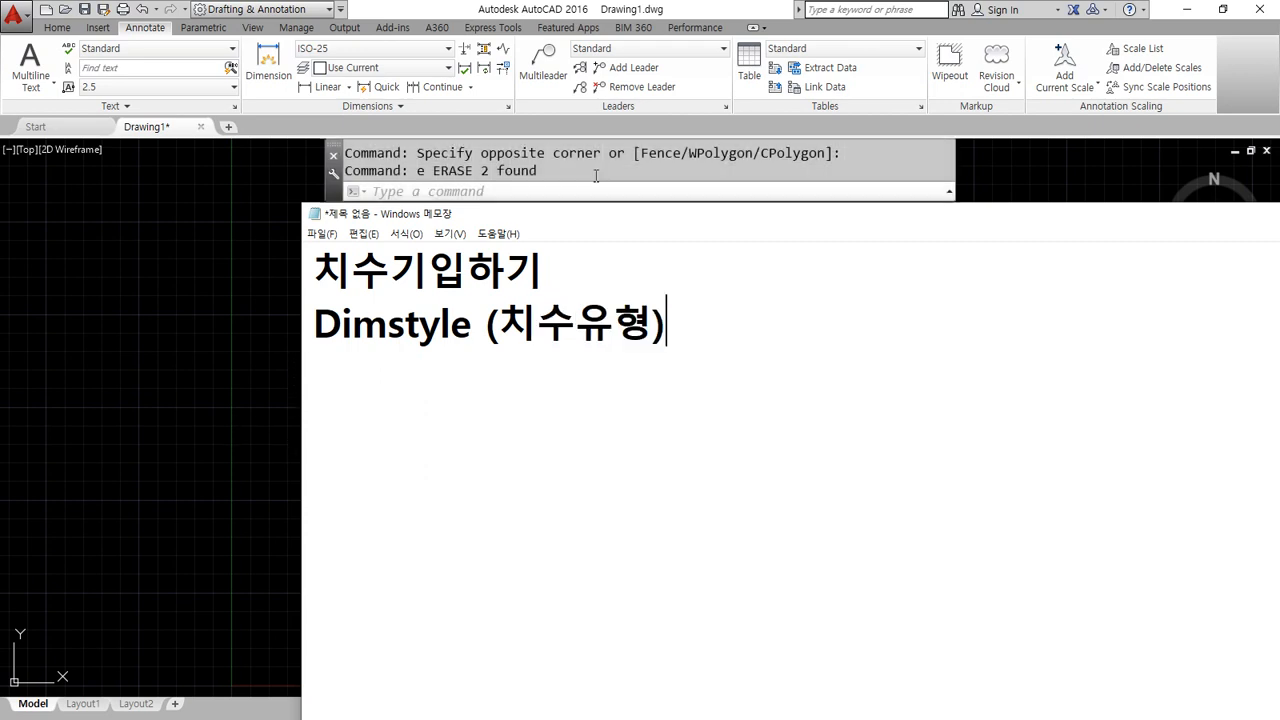
left_click_drag(514, 114, 500, 108)
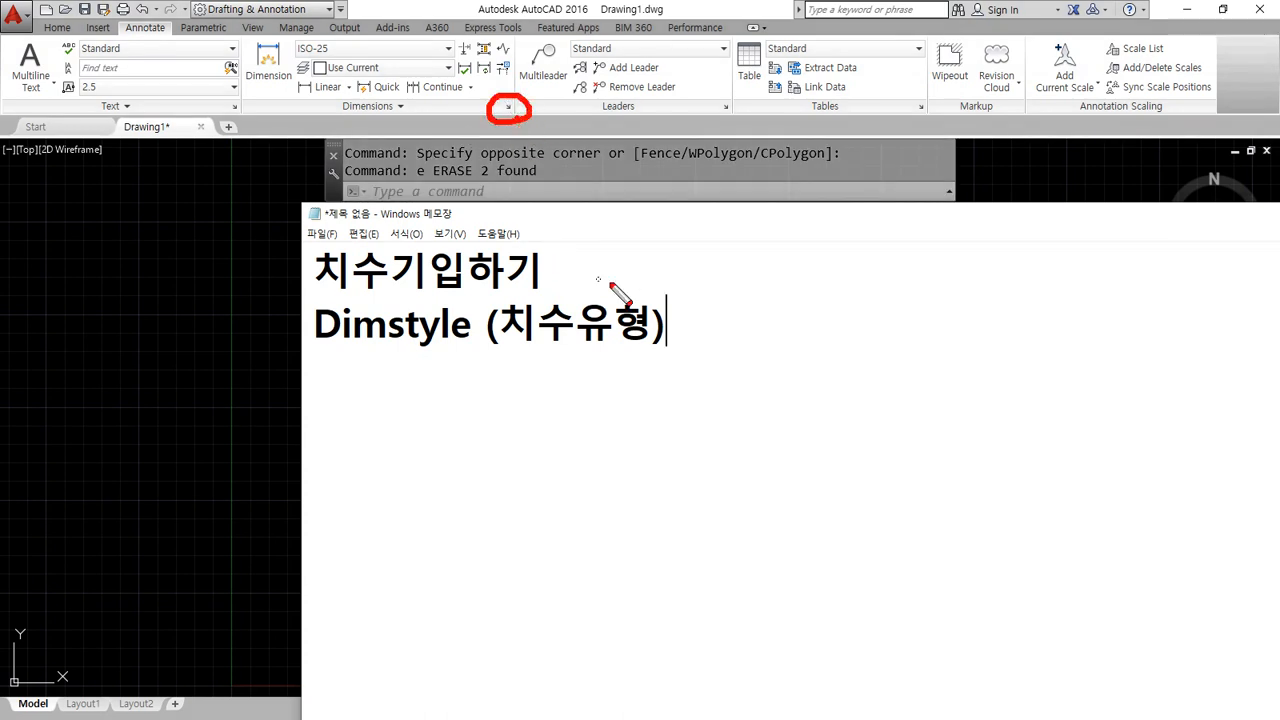
mouse_move(676, 341)
left_mouse_down()
mouse_move(709, 256)
mouse_move(519, 160)
left_mouse_up()
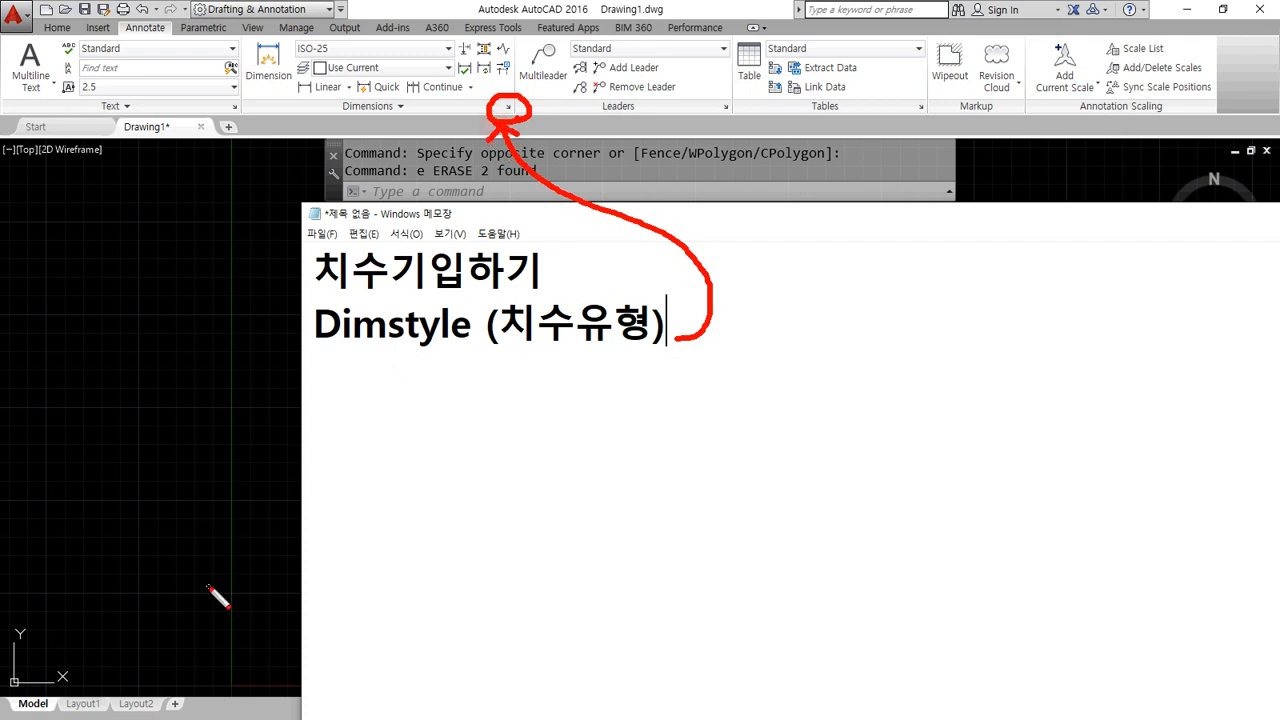
key("Escape")
In AutoCAD, add a horizontal linear dimension above the top edge of the pattern's upper-left square.
left_click(348, 92)
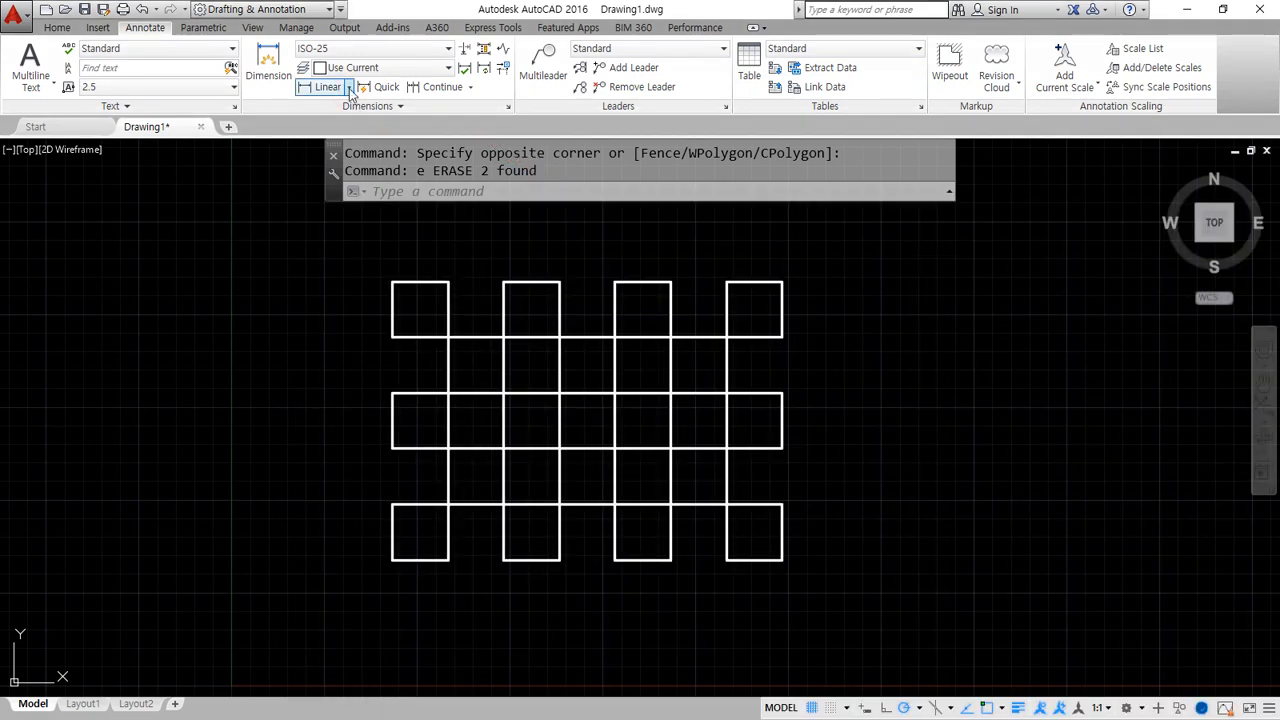
left_click(349, 88)
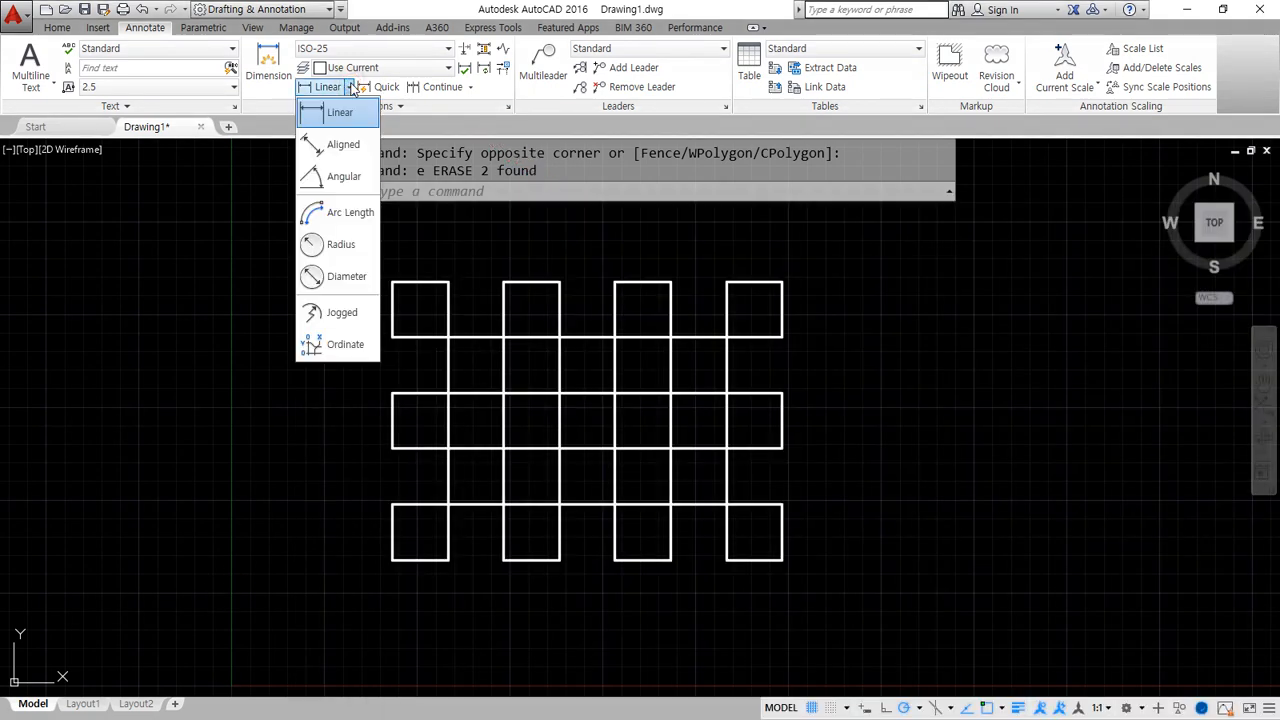
left_click(342, 114)
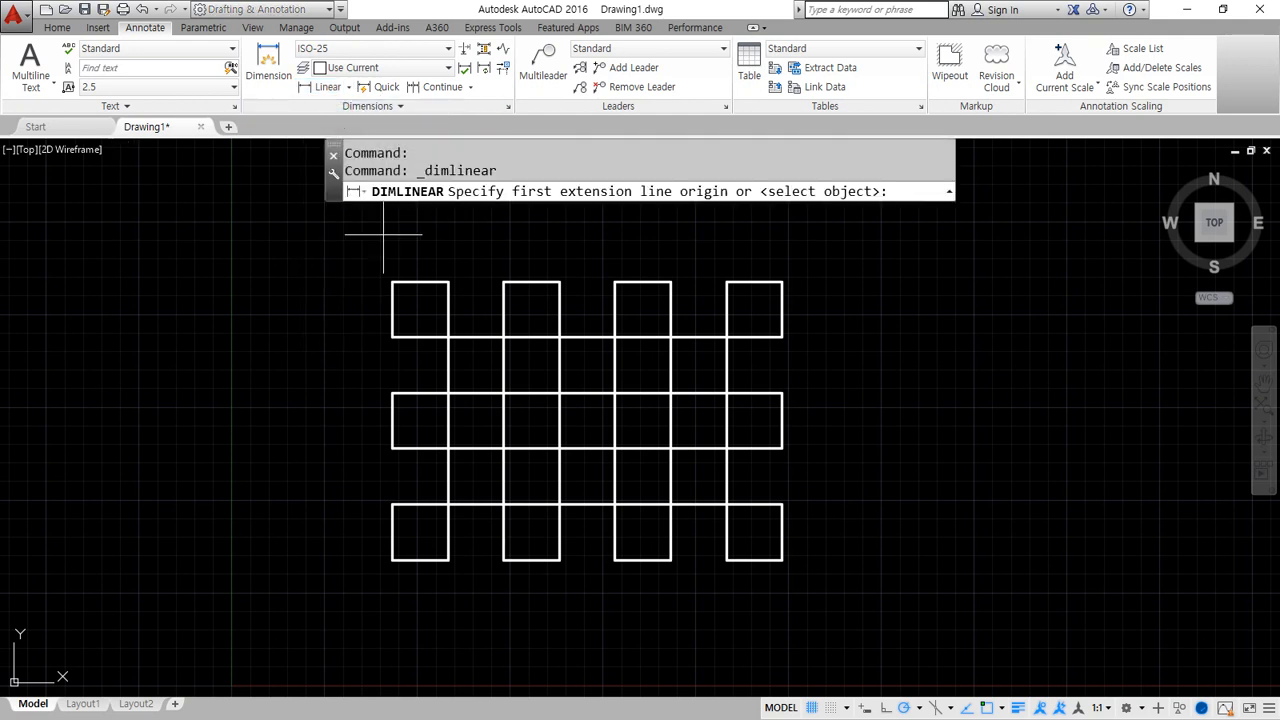
scroll(423, 266, "up", 10)
mouse_move(423, 266)
middle_mouse_down()
mouse_move(501, 307)
mouse_move(396, 359)
middle_mouse_up()
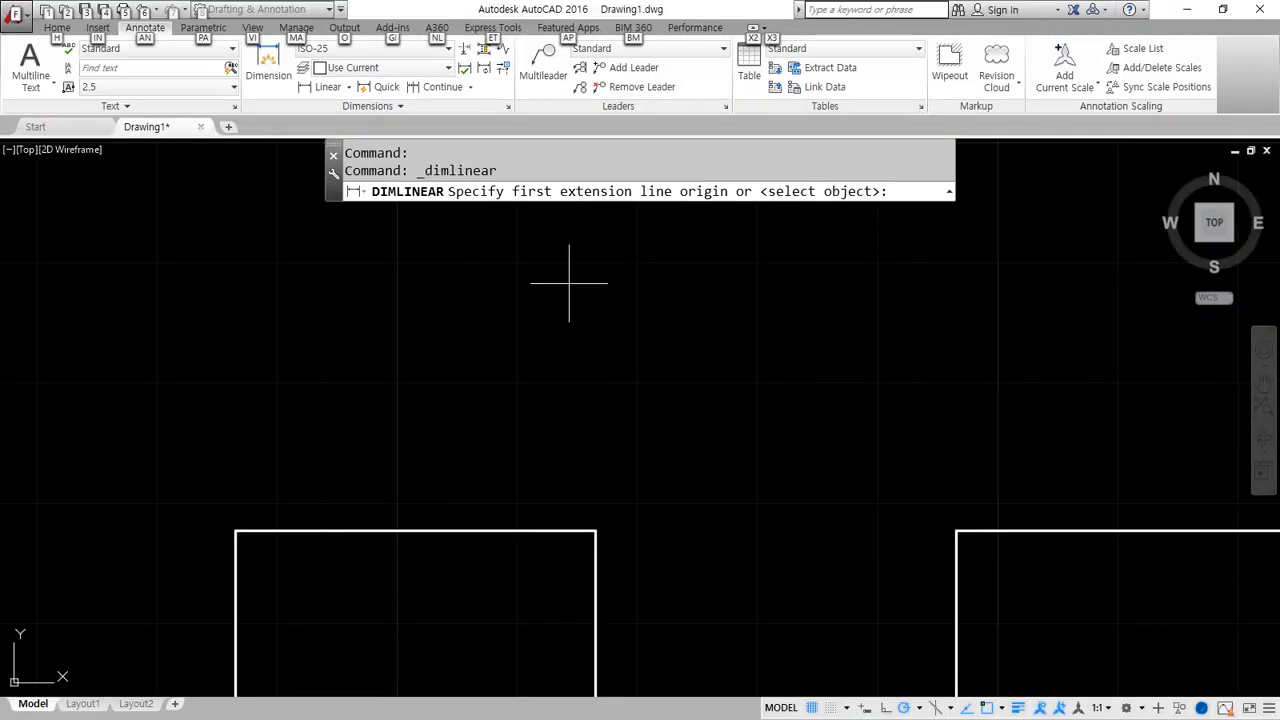
left_click(235, 531)
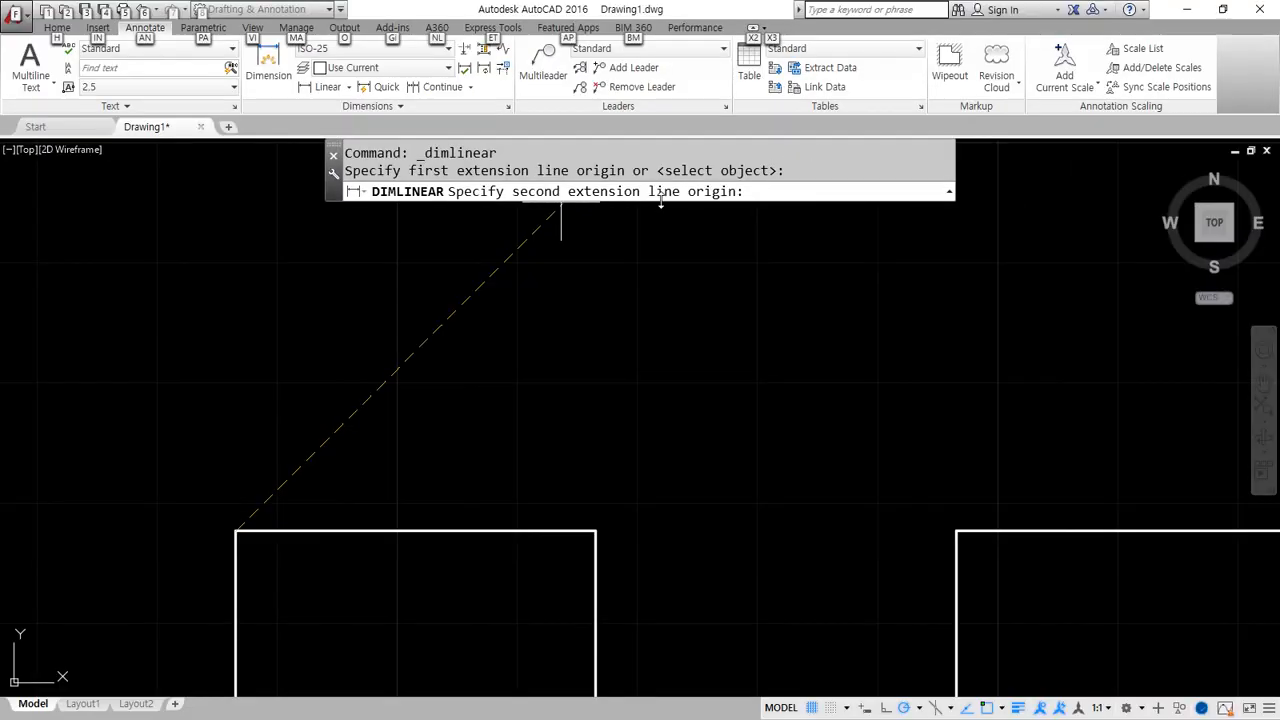
left_click(595, 531)
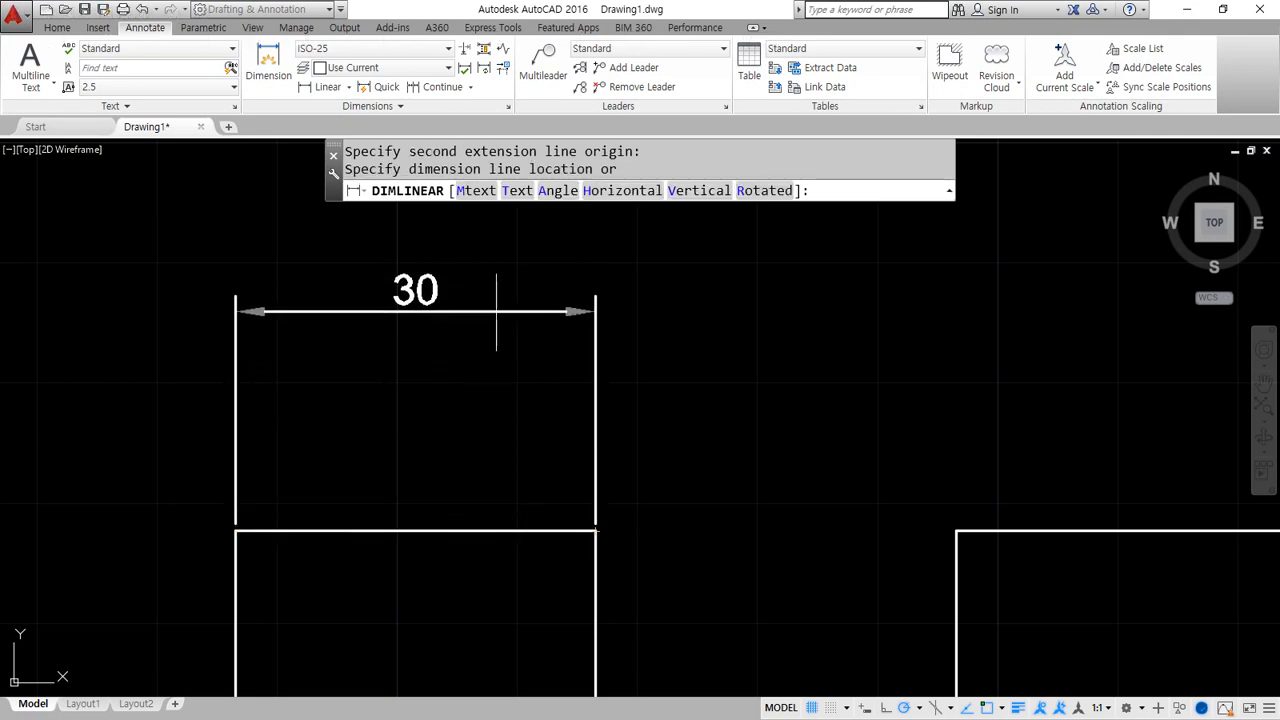
left_click(470, 362)
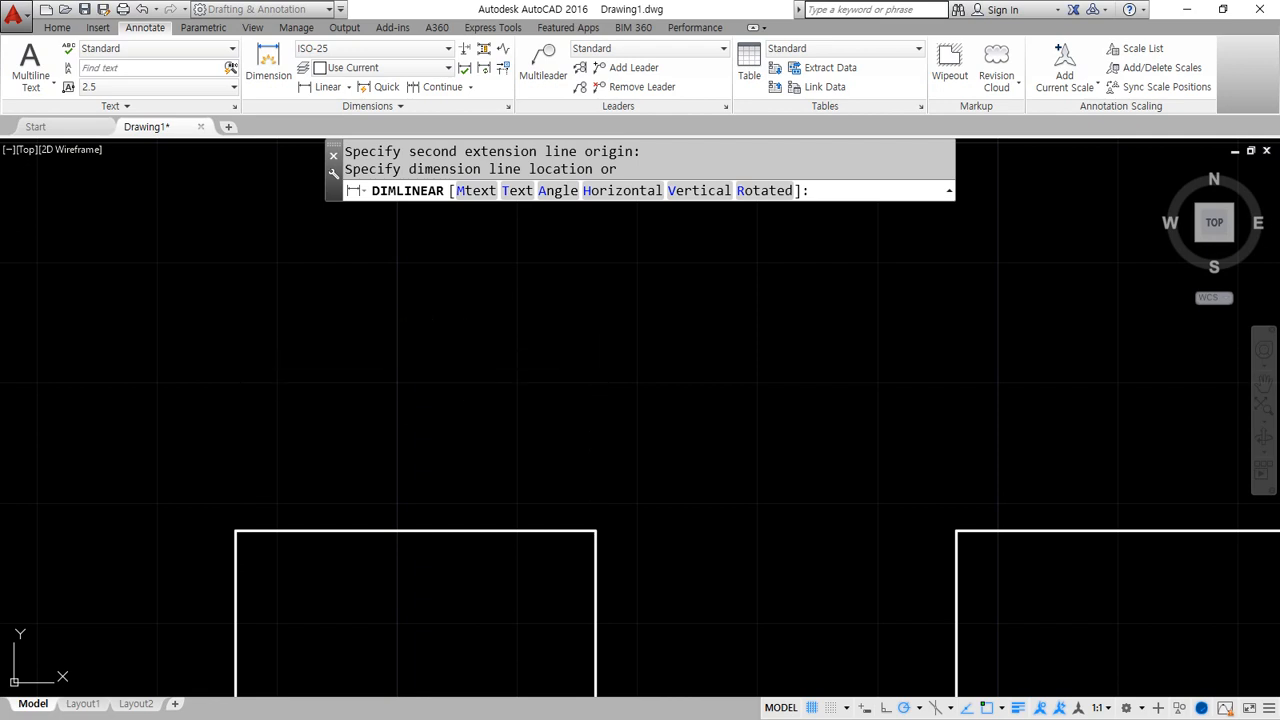
key("ctrl+alt+d")
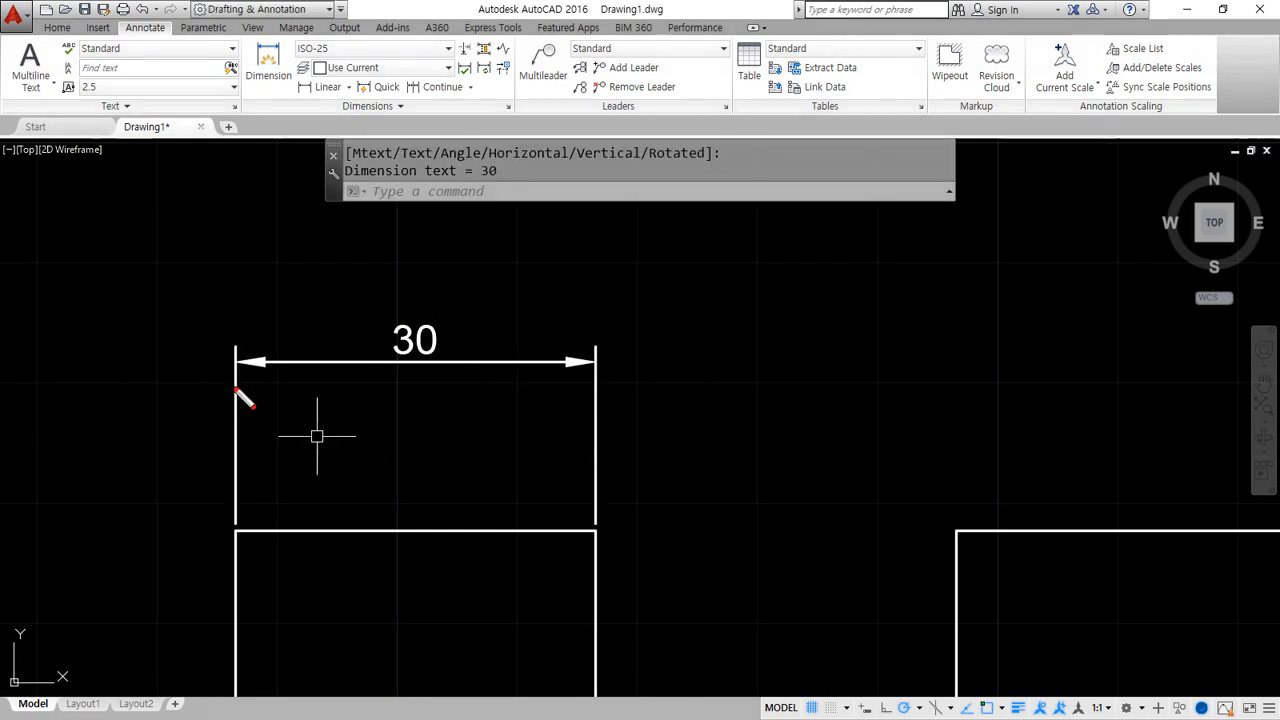
left_click_drag(246, 440, 225, 421)
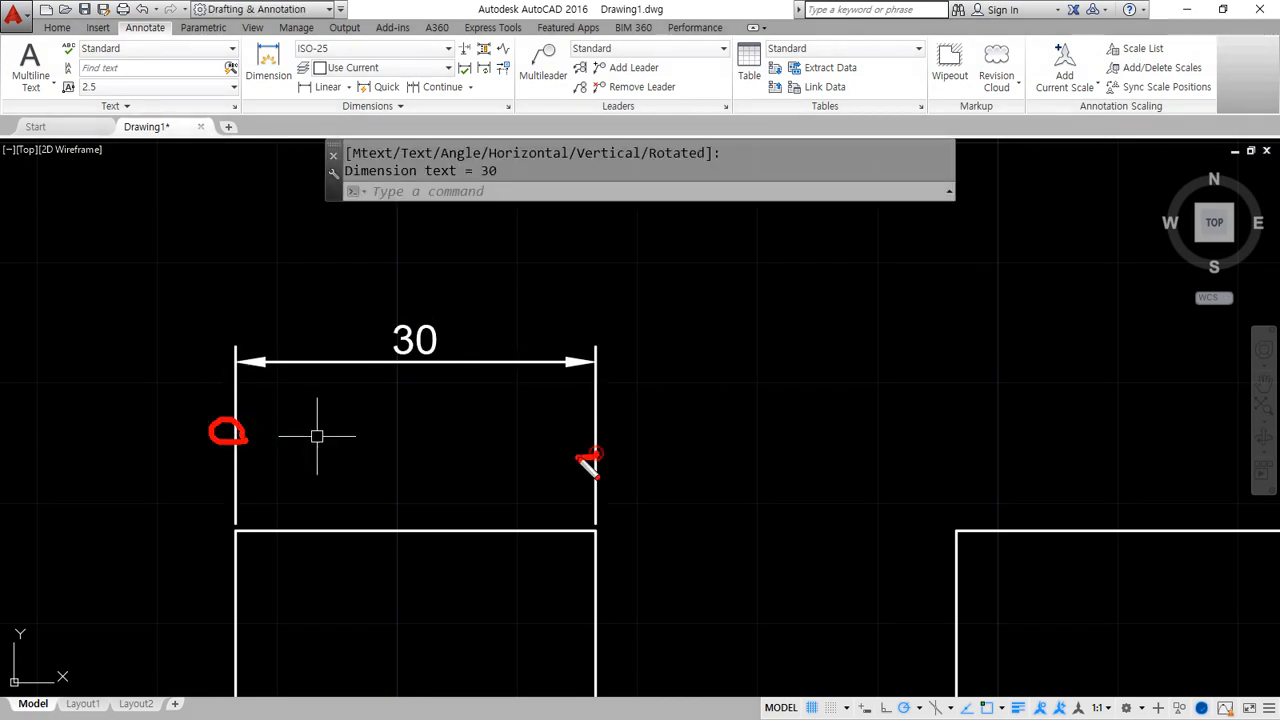
left_click_drag(590, 460, 601, 451)
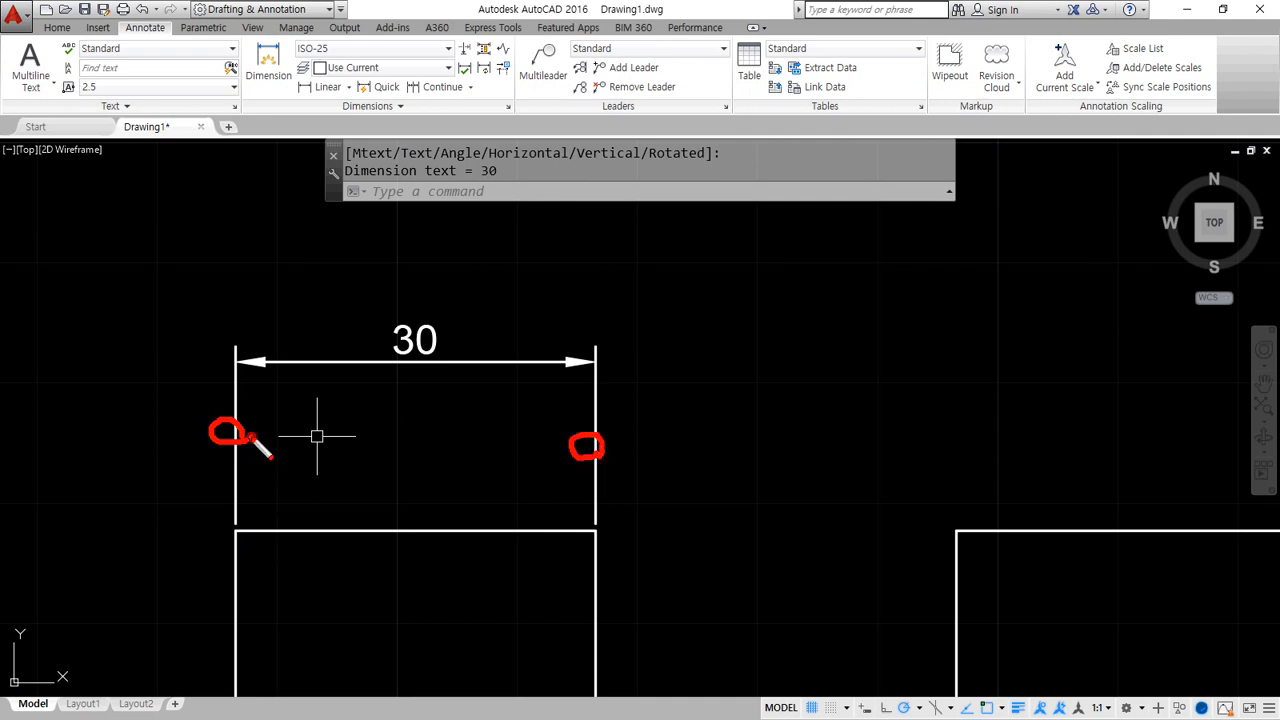
left_click_drag(268, 428, 256, 447)
mouse_move(510, 439)
left_mouse_down()
mouse_move(566, 444)
mouse_move(537, 468)
left_mouse_up()
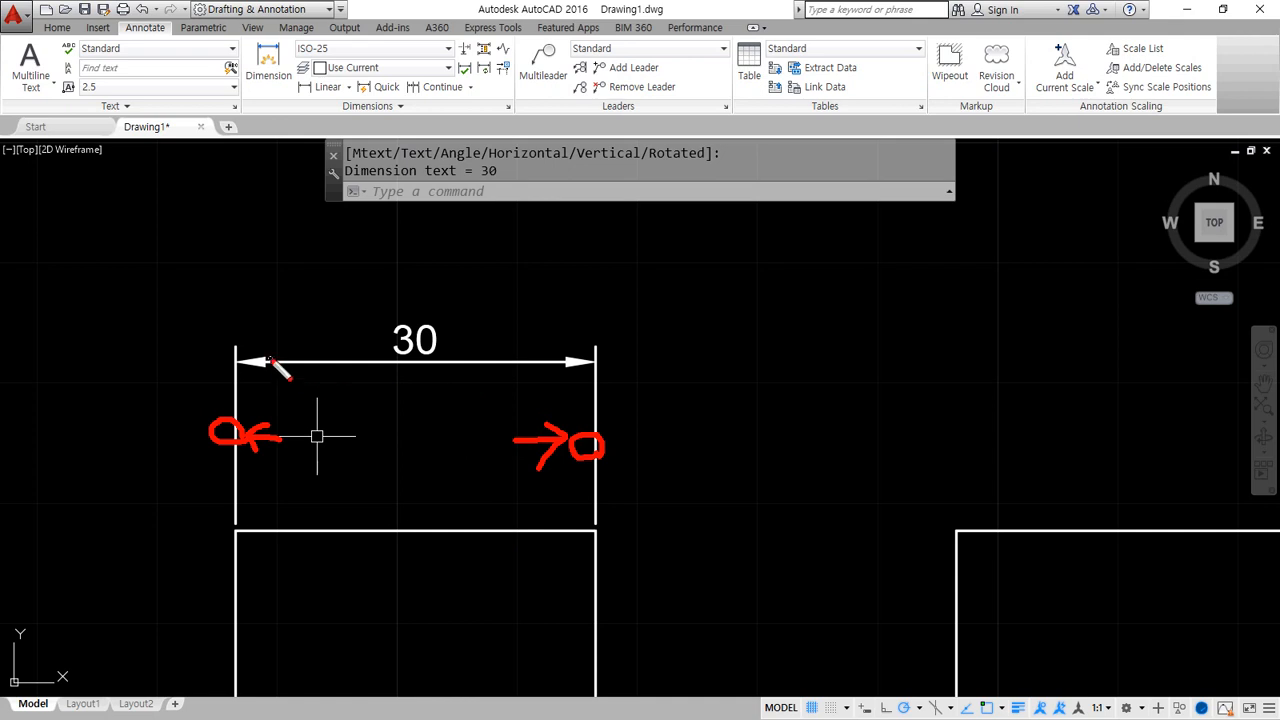
mouse_move(514, 380)
left_mouse_down()
mouse_move(492, 354)
mouse_move(521, 304)
left_mouse_up()
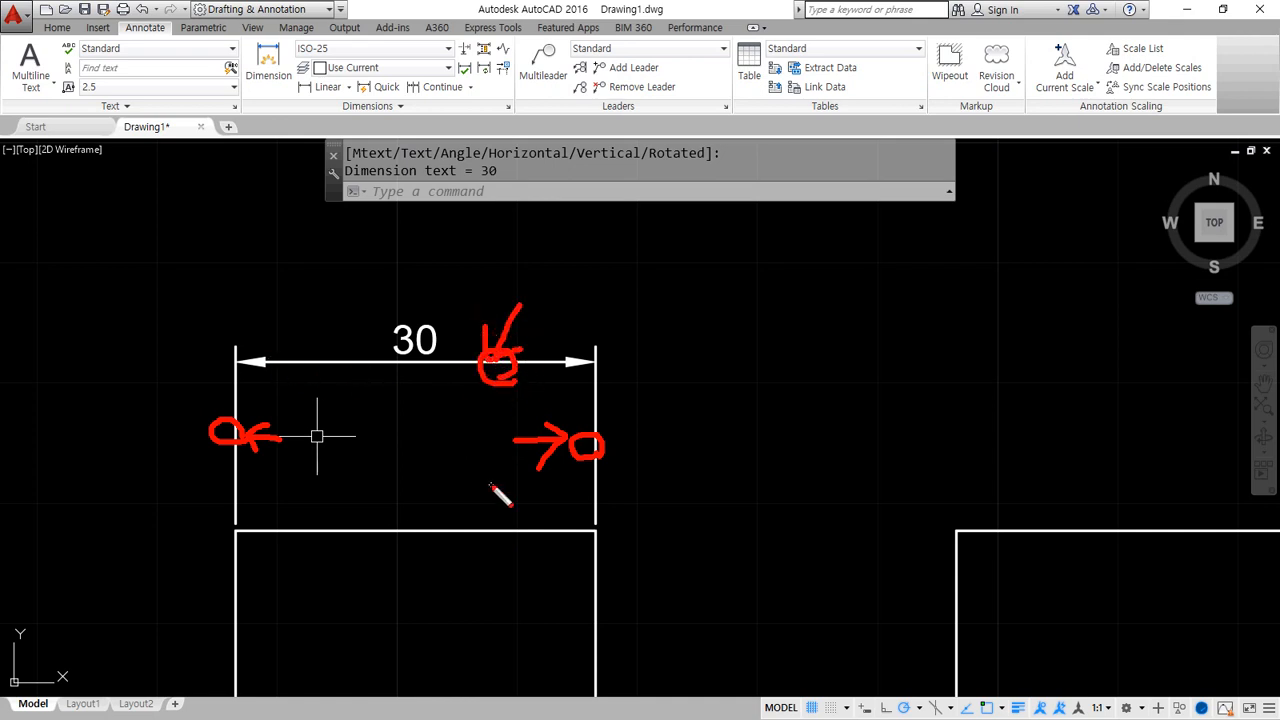
mouse_move(431, 364)
left_mouse_down()
mouse_move(395, 312)
mouse_move(457, 360)
left_mouse_up()
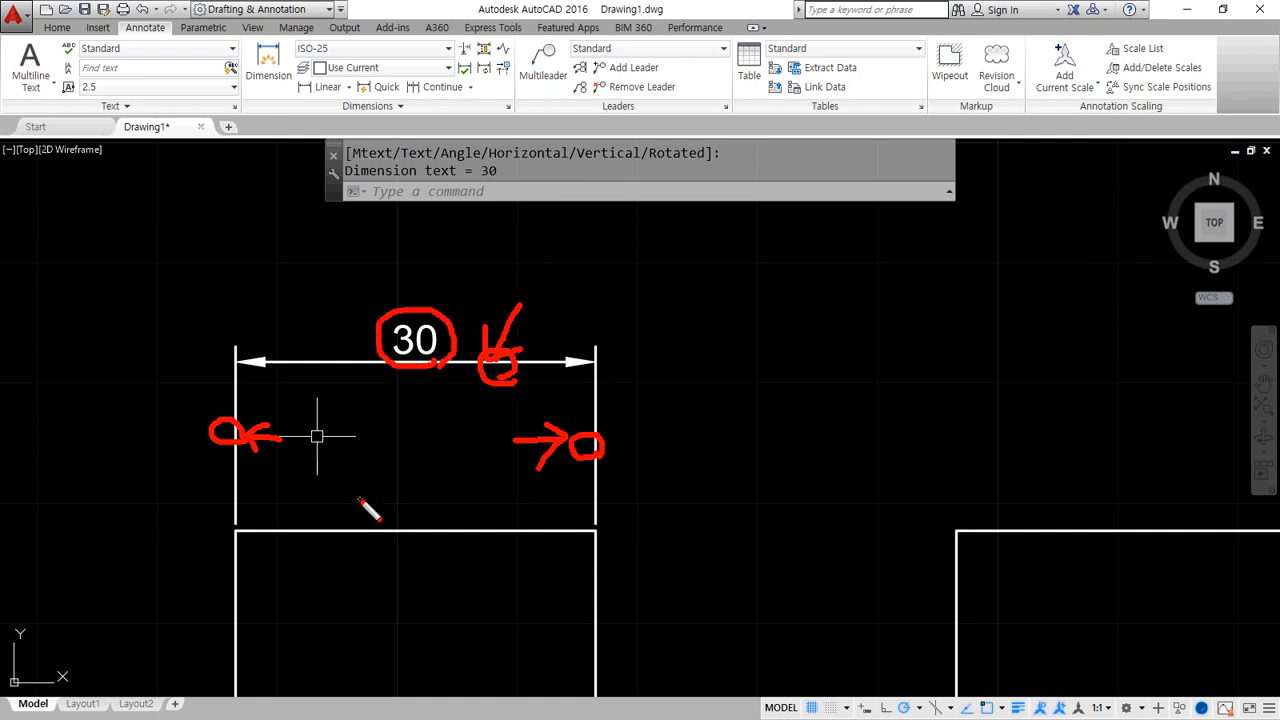
mouse_move(284, 385)
left_mouse_down()
mouse_move(232, 362)
mouse_move(288, 381)
left_mouse_up()
left_click_drag(598, 385, 580, 340)
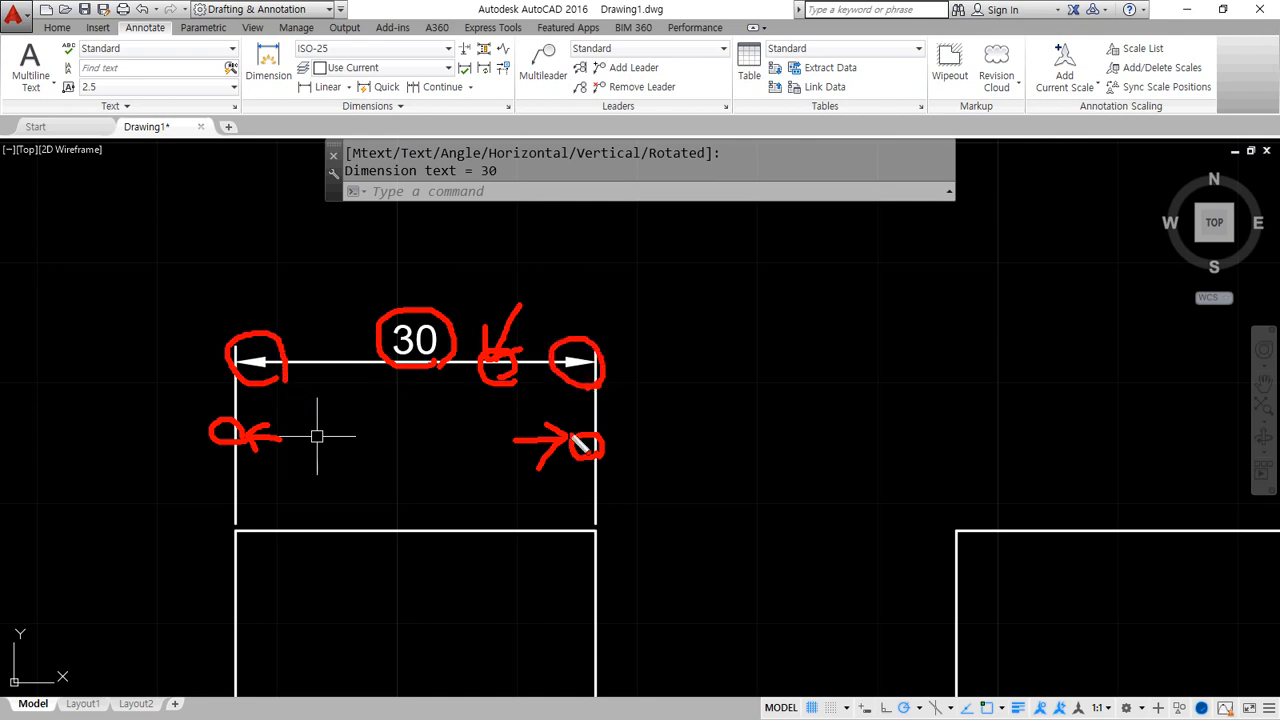
mouse_move(576, 568)
left_mouse_down()
mouse_move(394, 277)
mouse_move(580, 534)
left_mouse_up()
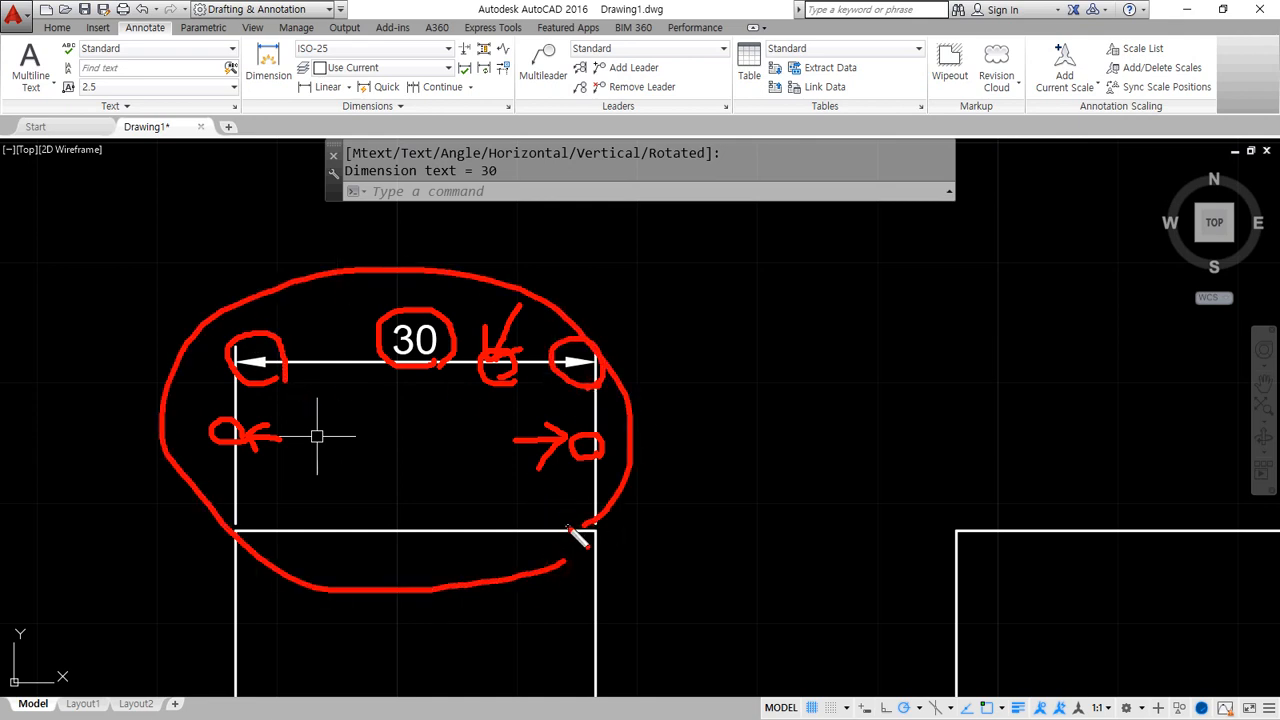
key("Escape")
double_click(437, 494)
middle_click_drag(789, 379, 706, 378)
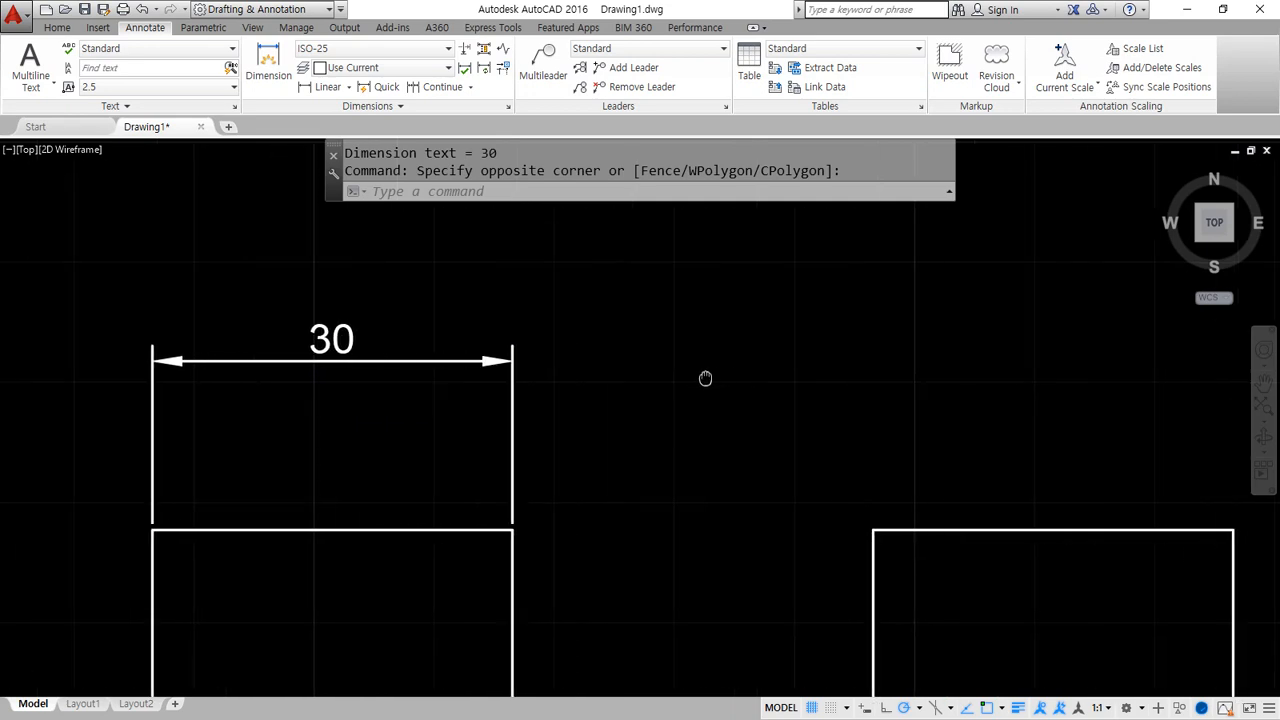
left_click(328, 88)
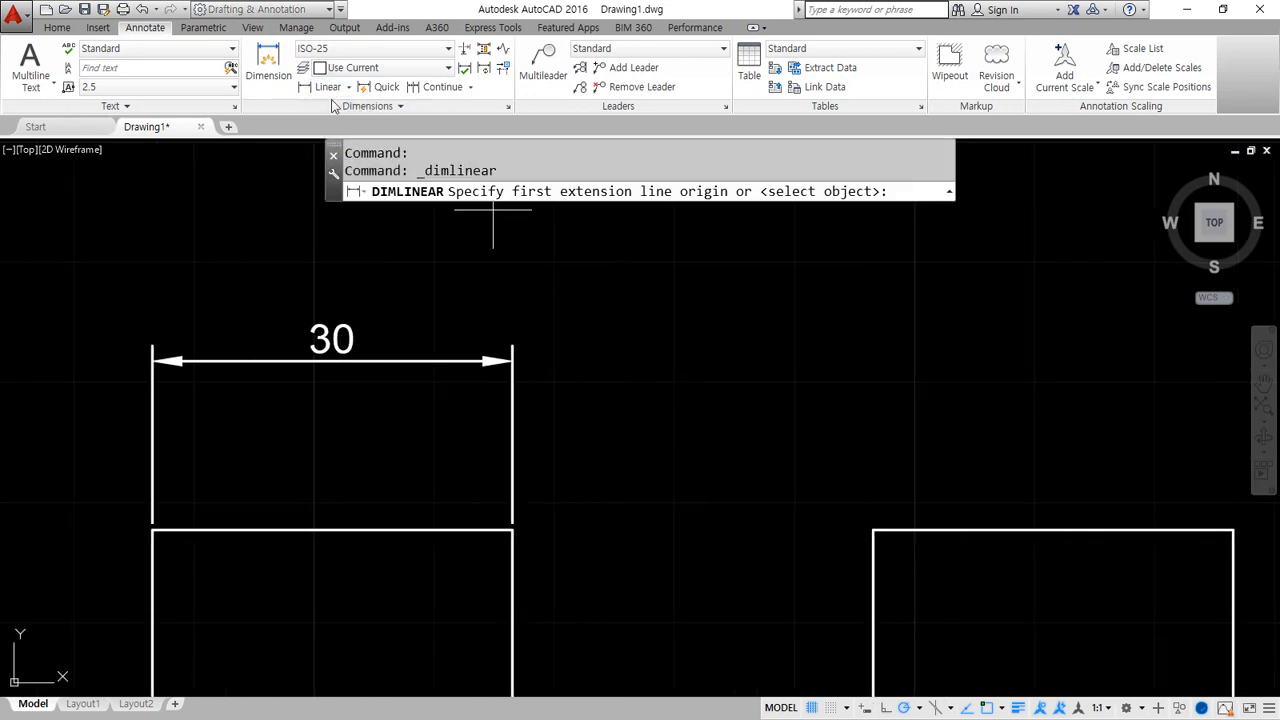
middle_click_drag(841, 381, 660, 376)
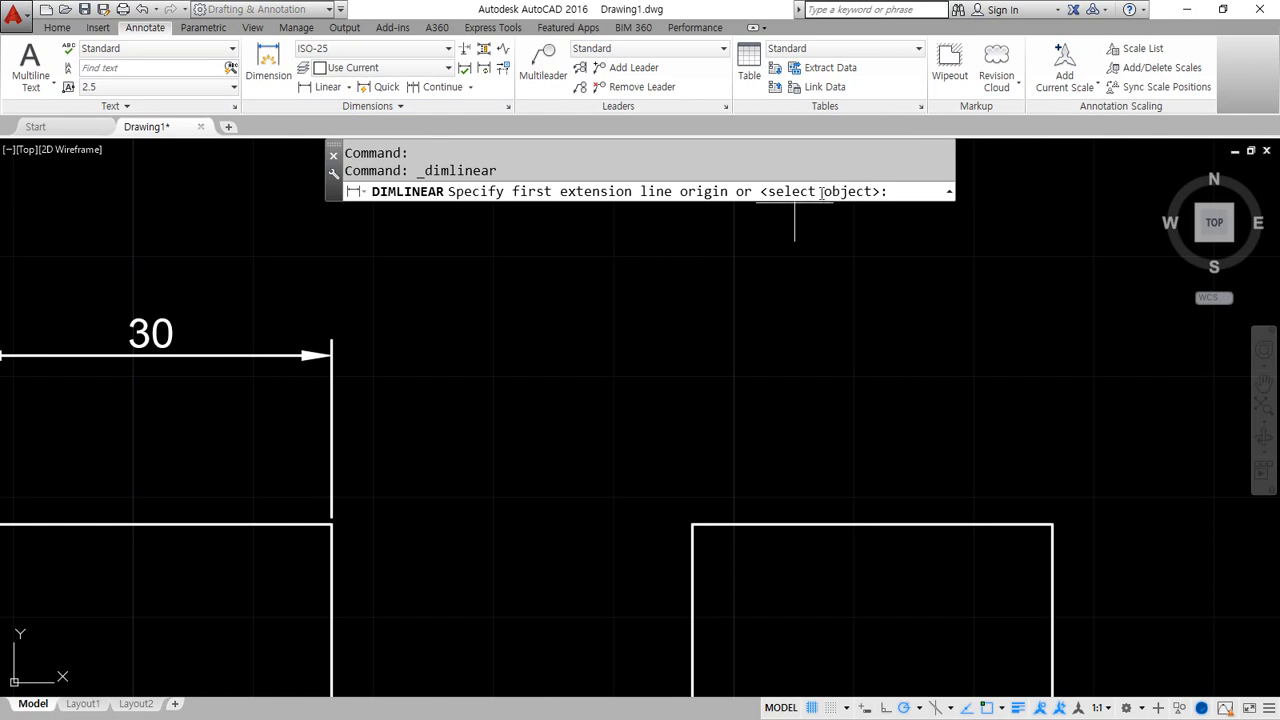
key("alt")
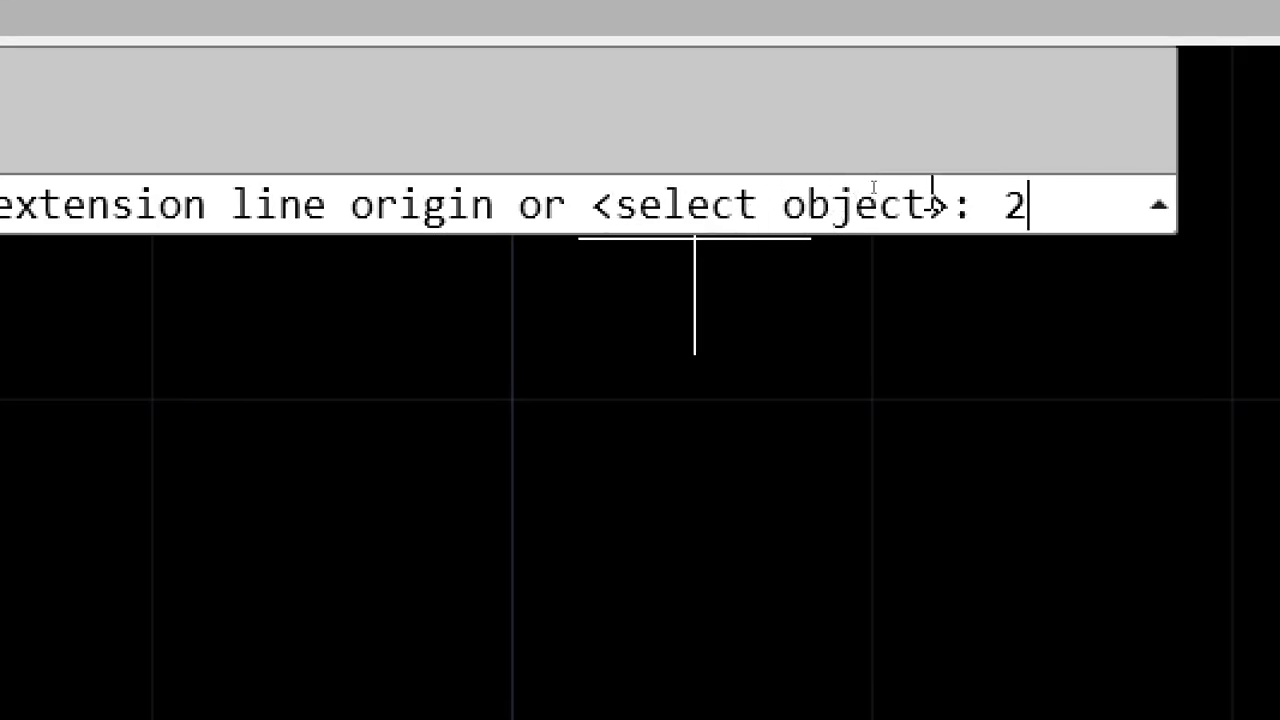
key("BackSpace")
key("Escape")
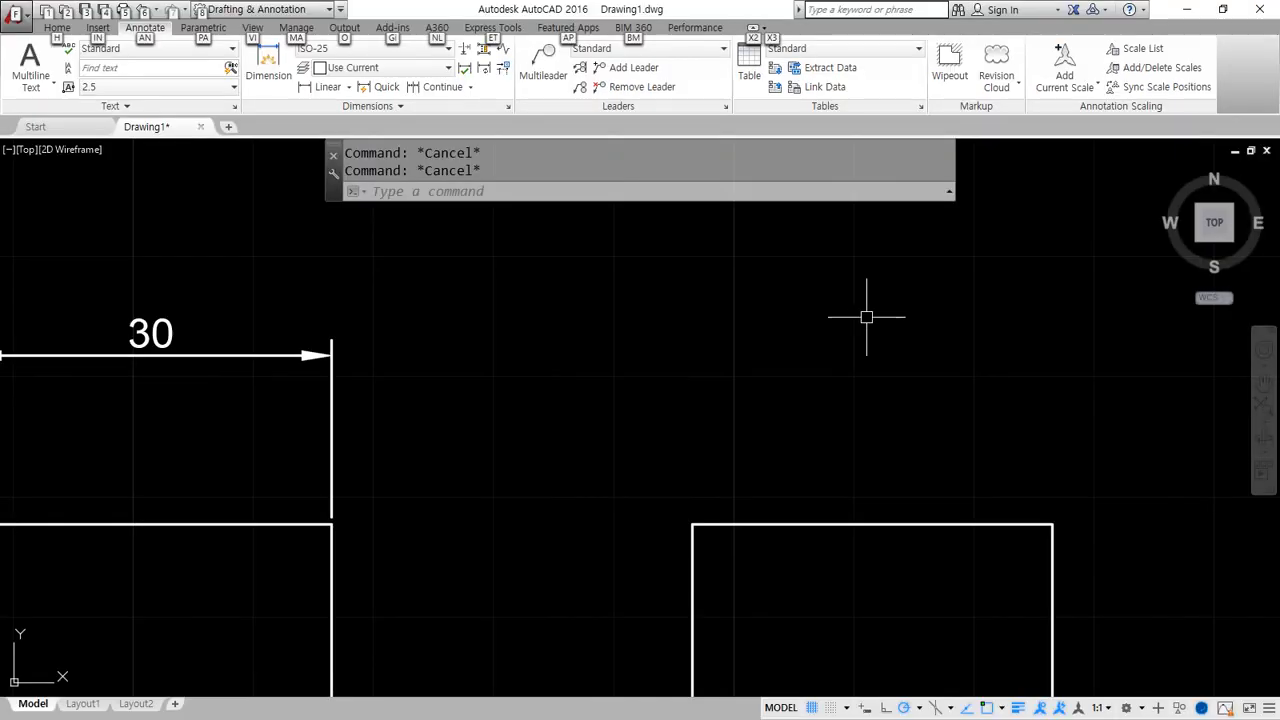
Add a linear dimension by selecting the top edge of the top row's second square, aligning its dimension line with the first dimension.
left_click(309, 90)
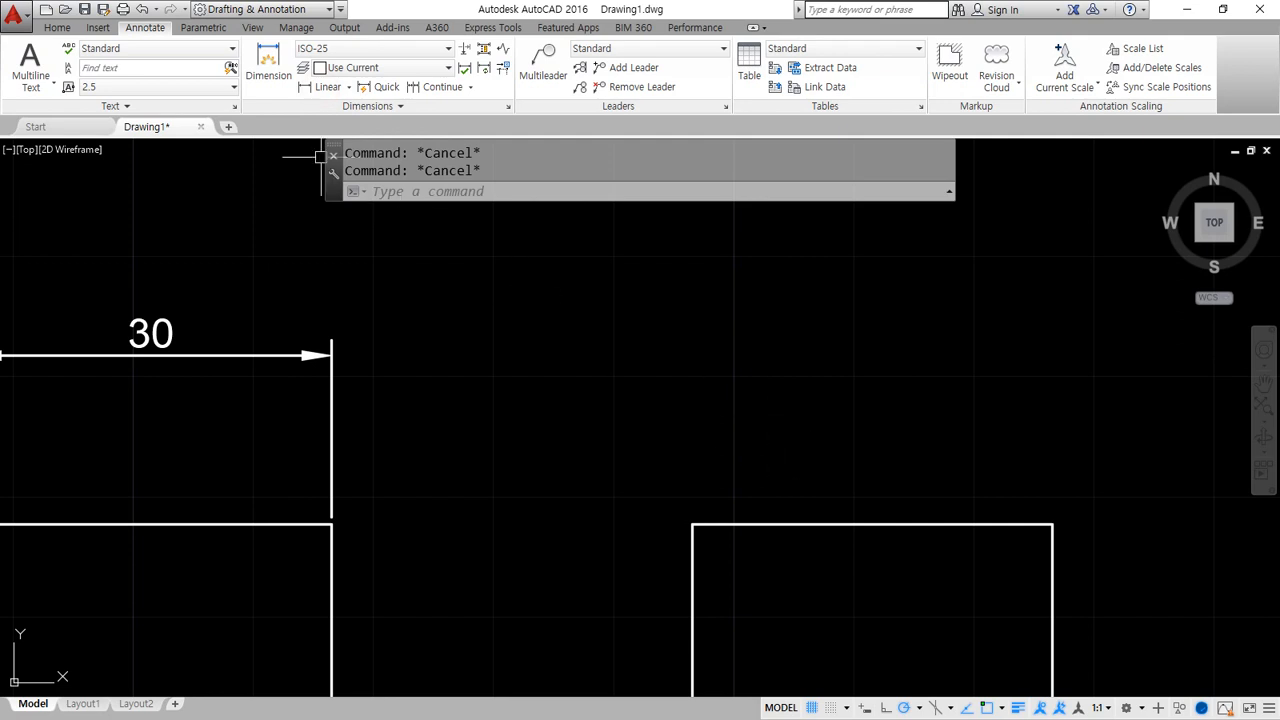
left_click(324, 87)
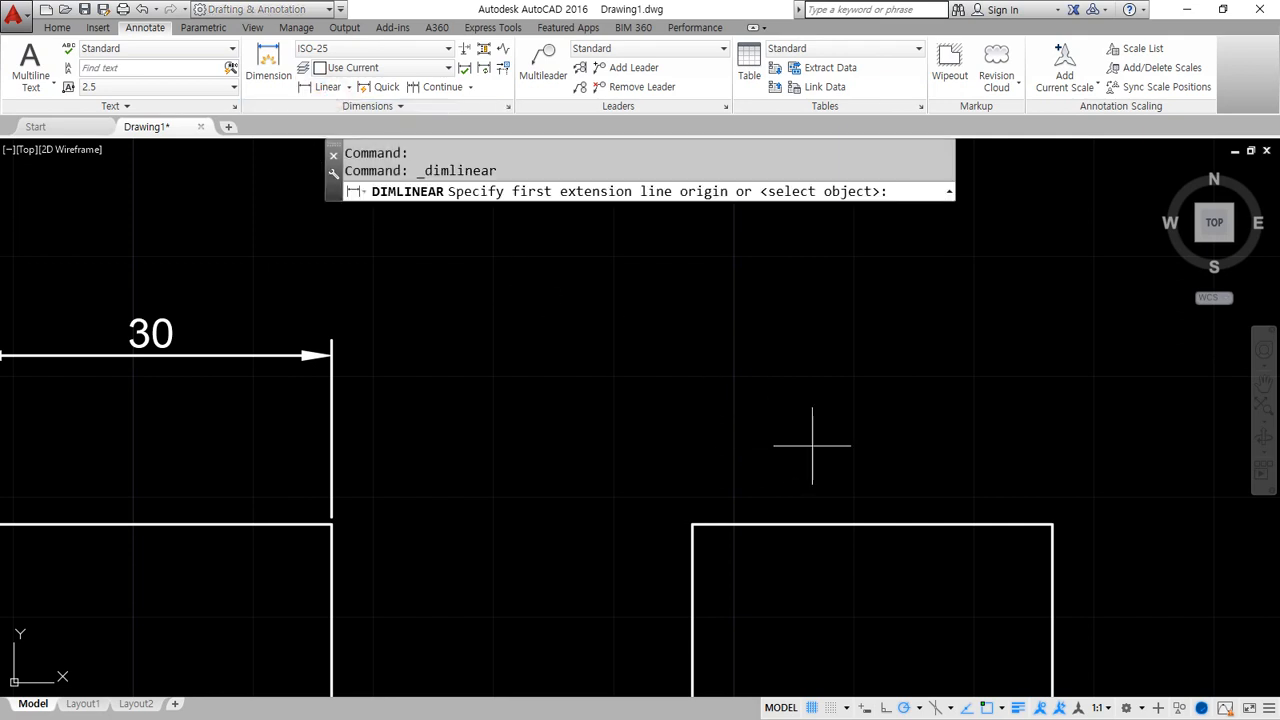
key("Return")
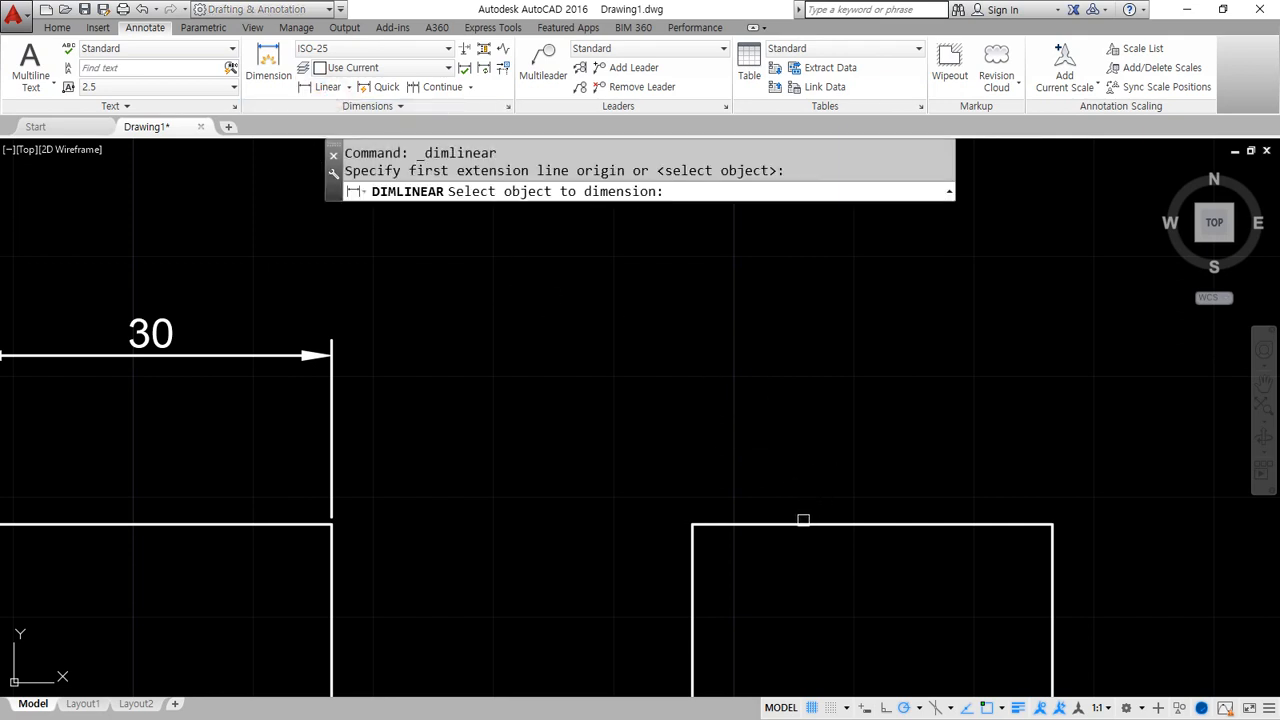
left_click(801, 524)
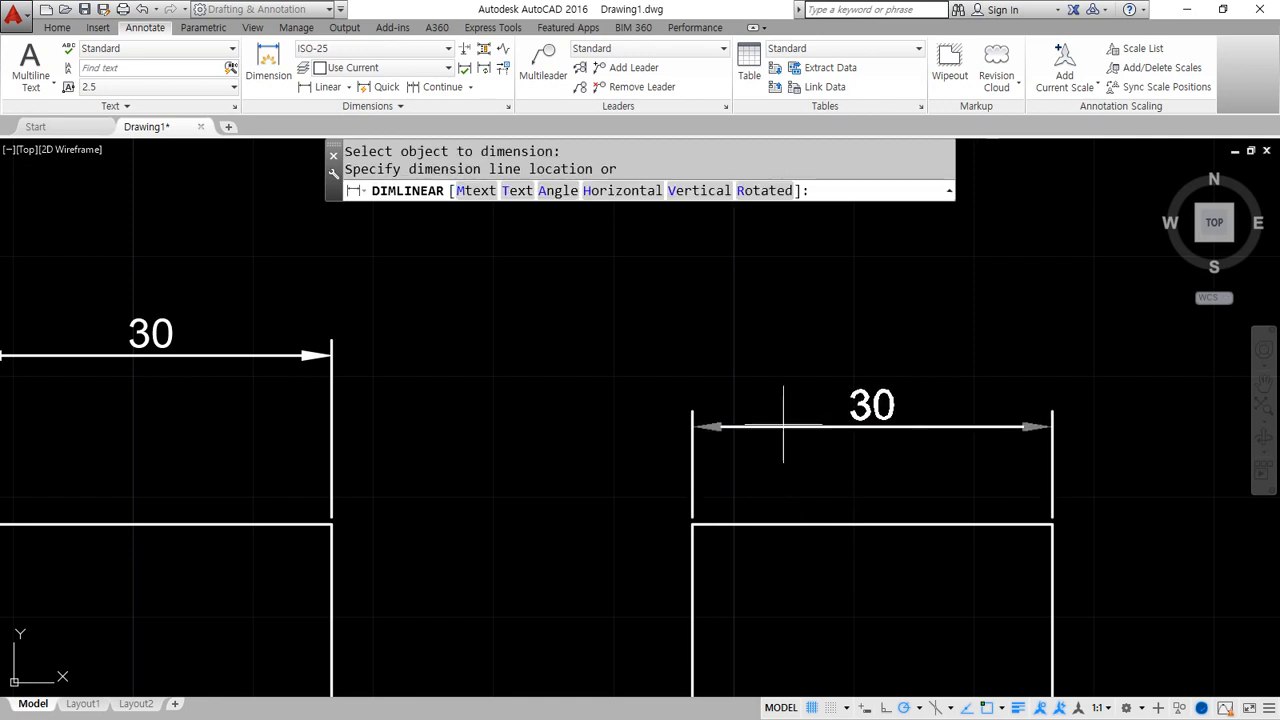
left_click(331, 355)
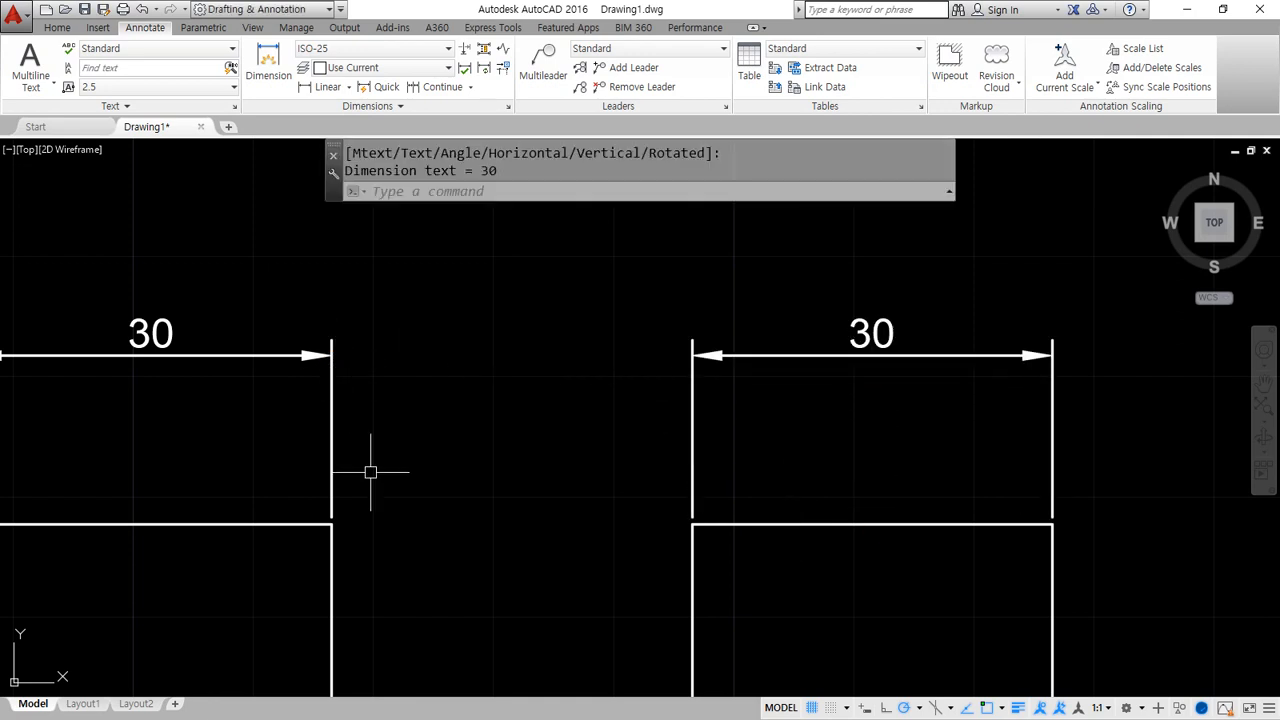
key("ctrl+alt+d")
left_click_drag(782, 535, 791, 510)
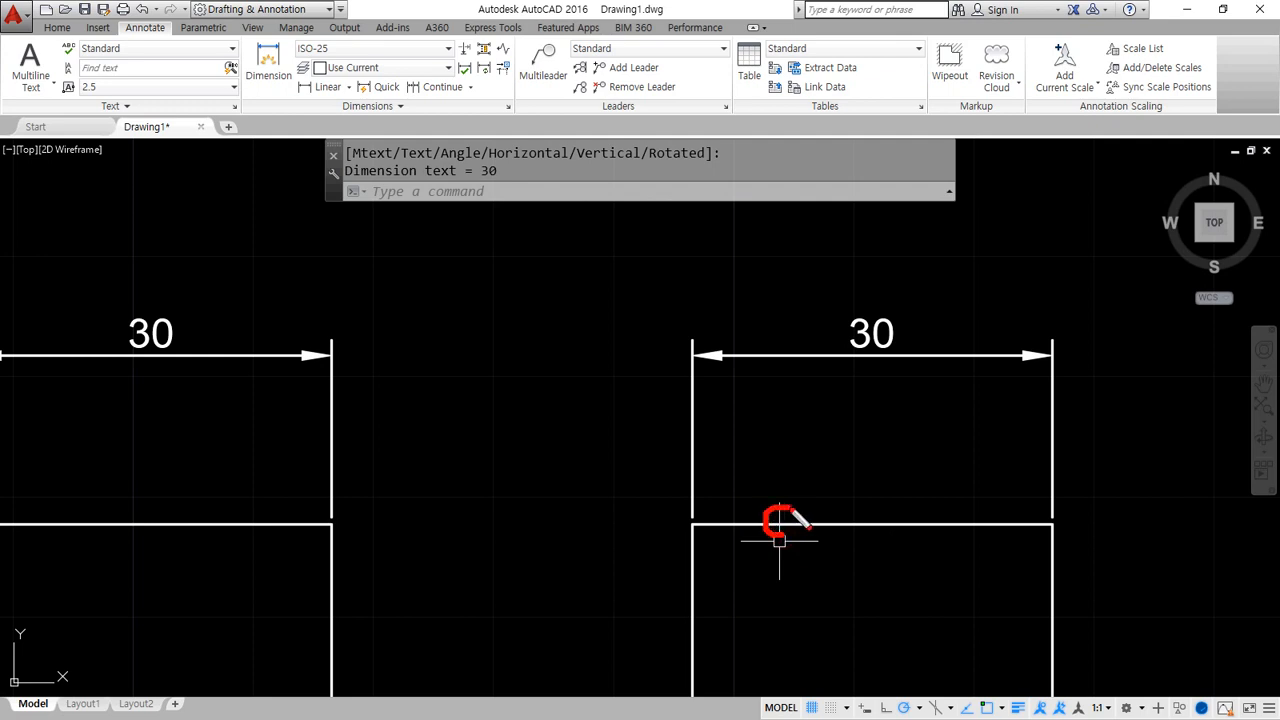
mouse_move(759, 556)
left_mouse_down()
mouse_move(699, 541)
mouse_move(722, 531)
left_mouse_up()
left_click_drag(806, 512, 995, 474)
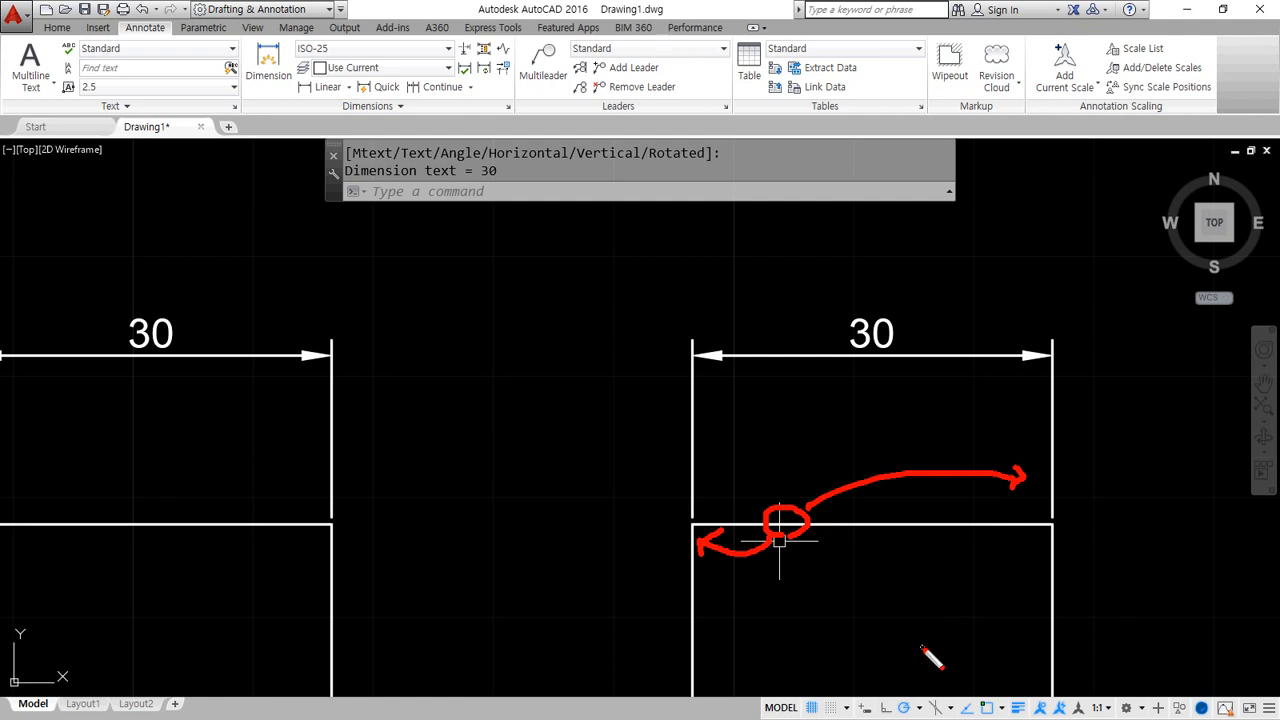
key("Escape")
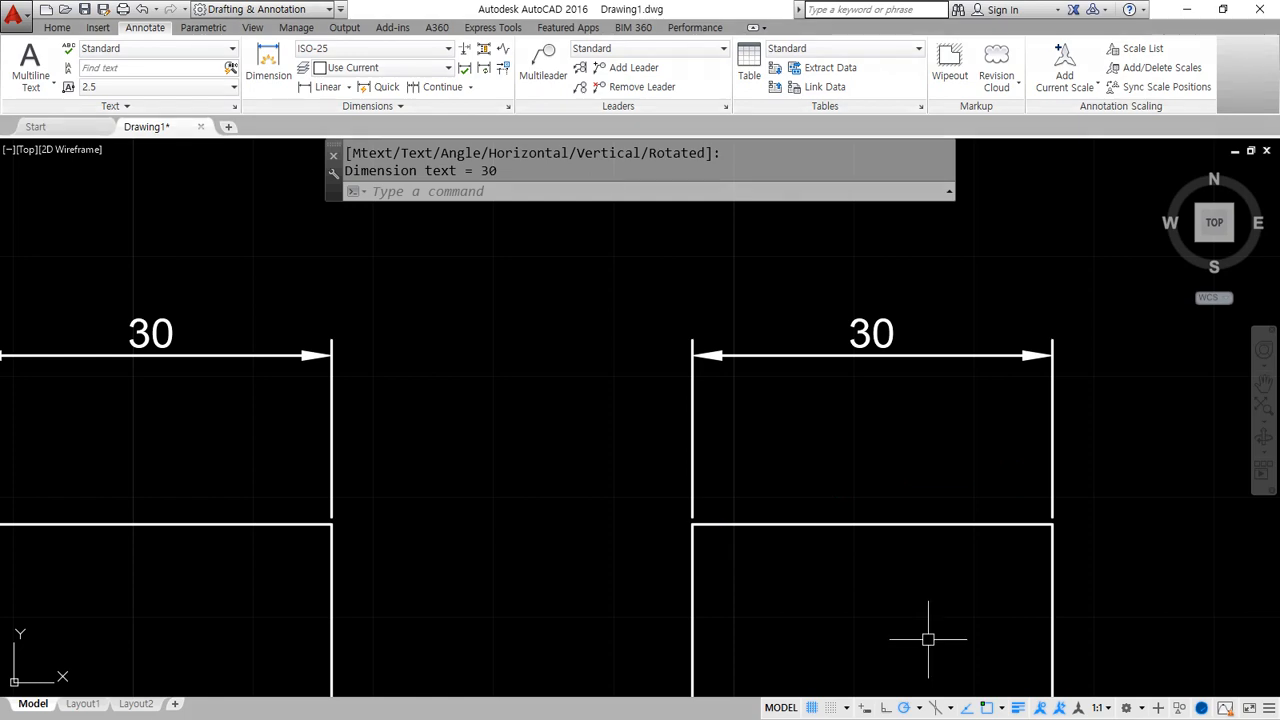
Erase the two horizontal dimensions above the top row of squares.
key("Delete")
scroll(903, 486, "down", 5)
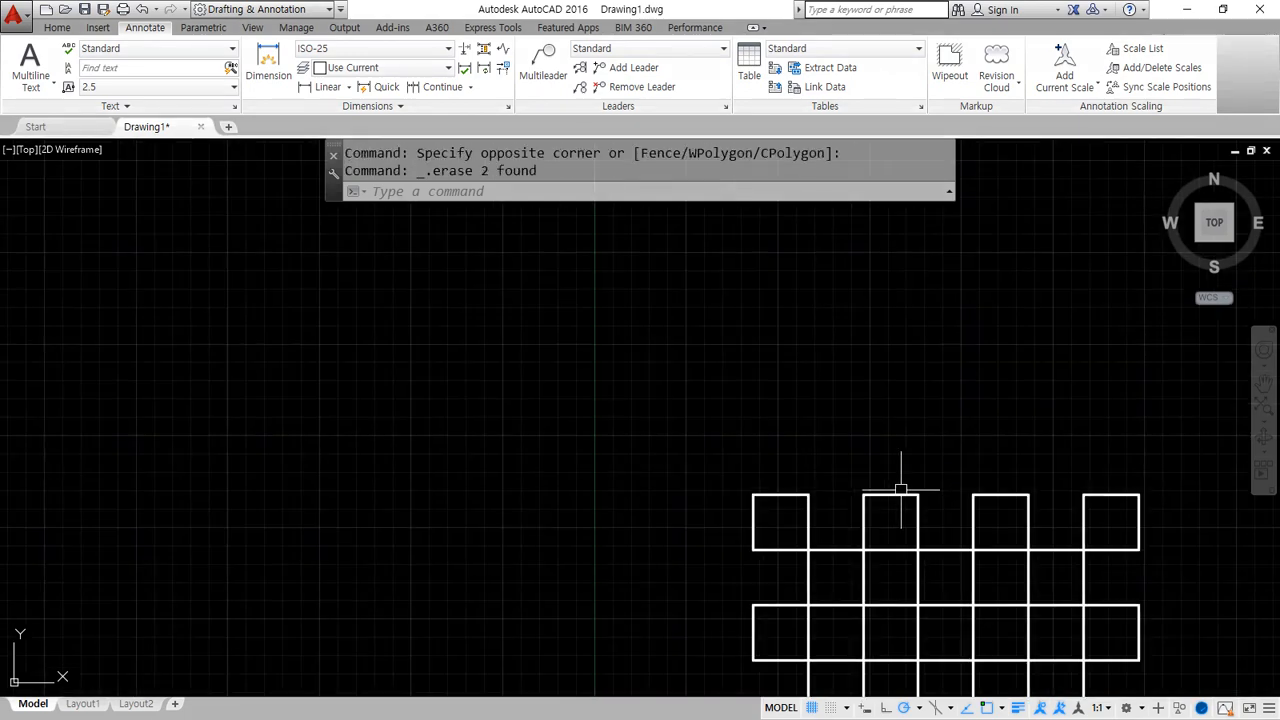
middle_click_drag(903, 486, 614, 449)
scroll(614, 449, "up", 2)
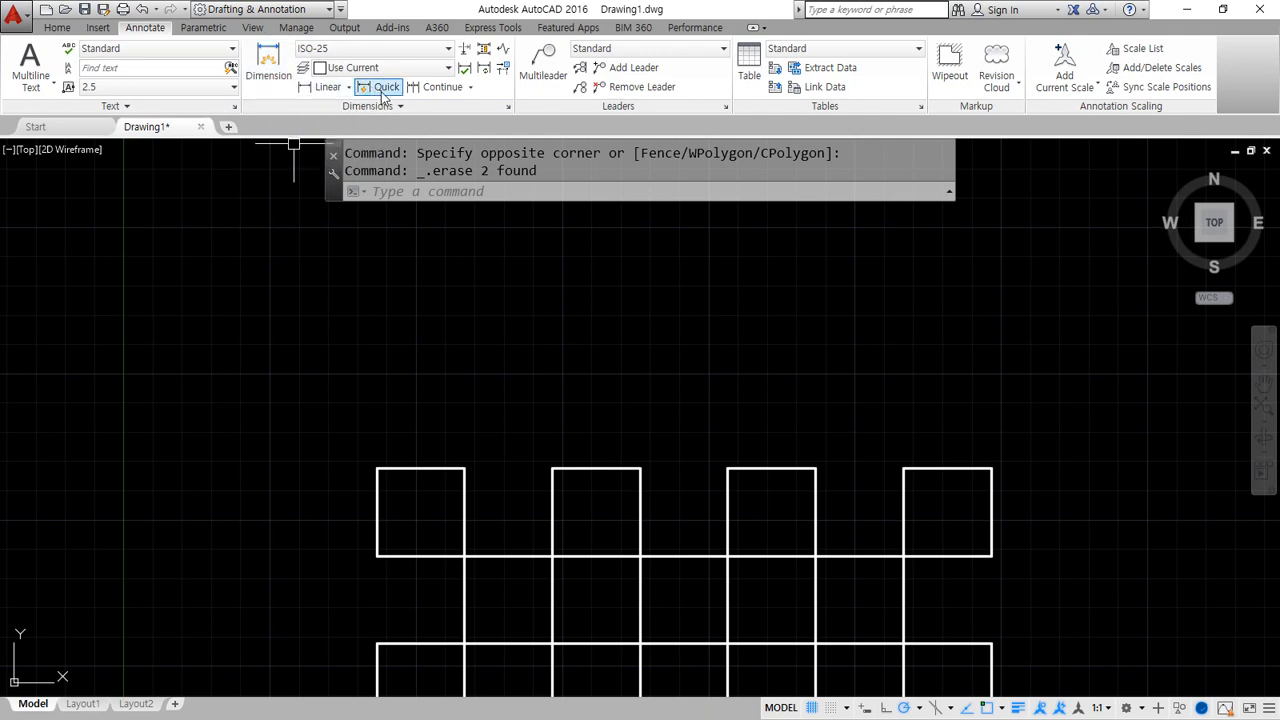
Quick-dimension the entire top row of squares with continuous horizontal dimensions placed above it.
left_click(268, 66)
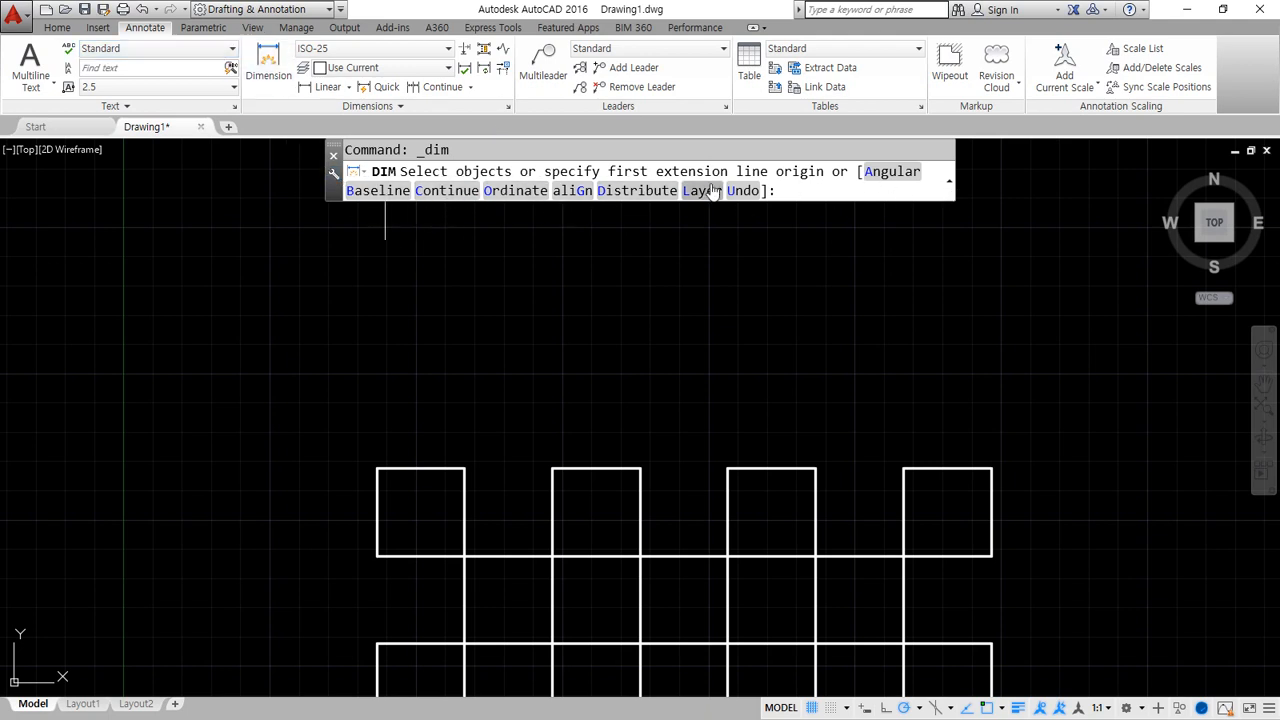
key("Escape")
left_click(380, 86)
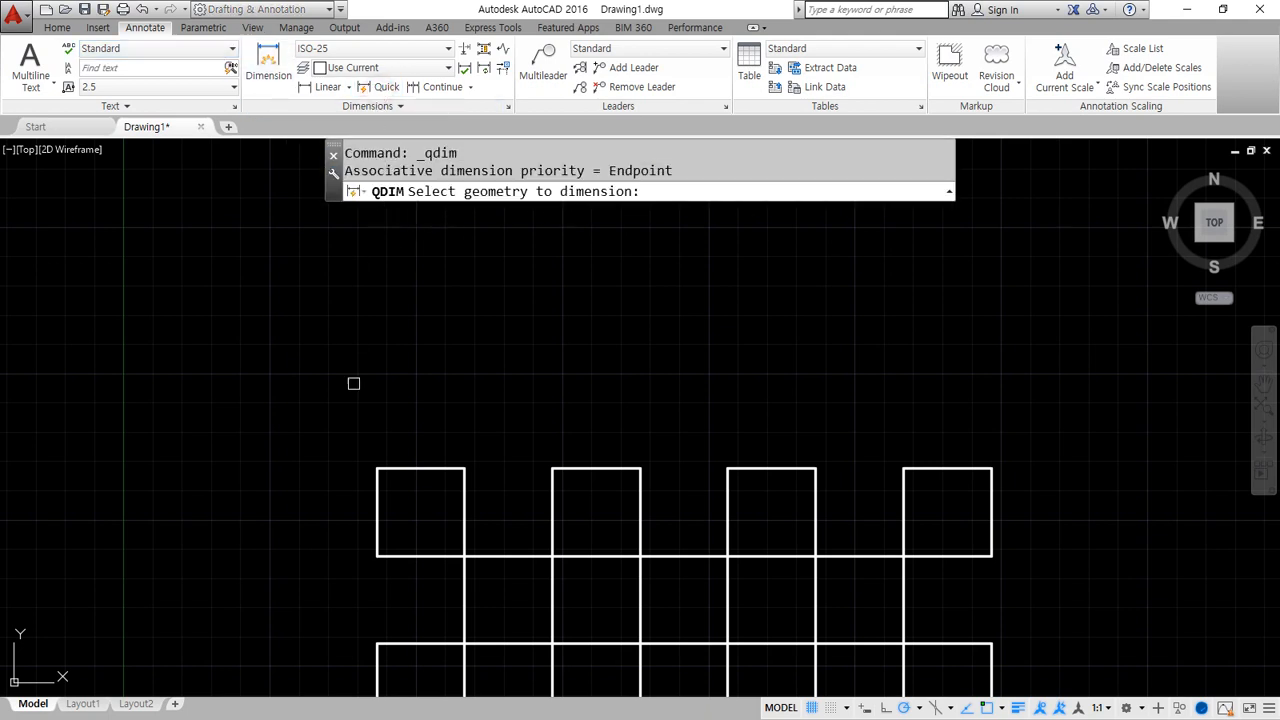
left_click(1053, 405)
left_click(271, 475)
key("Return")
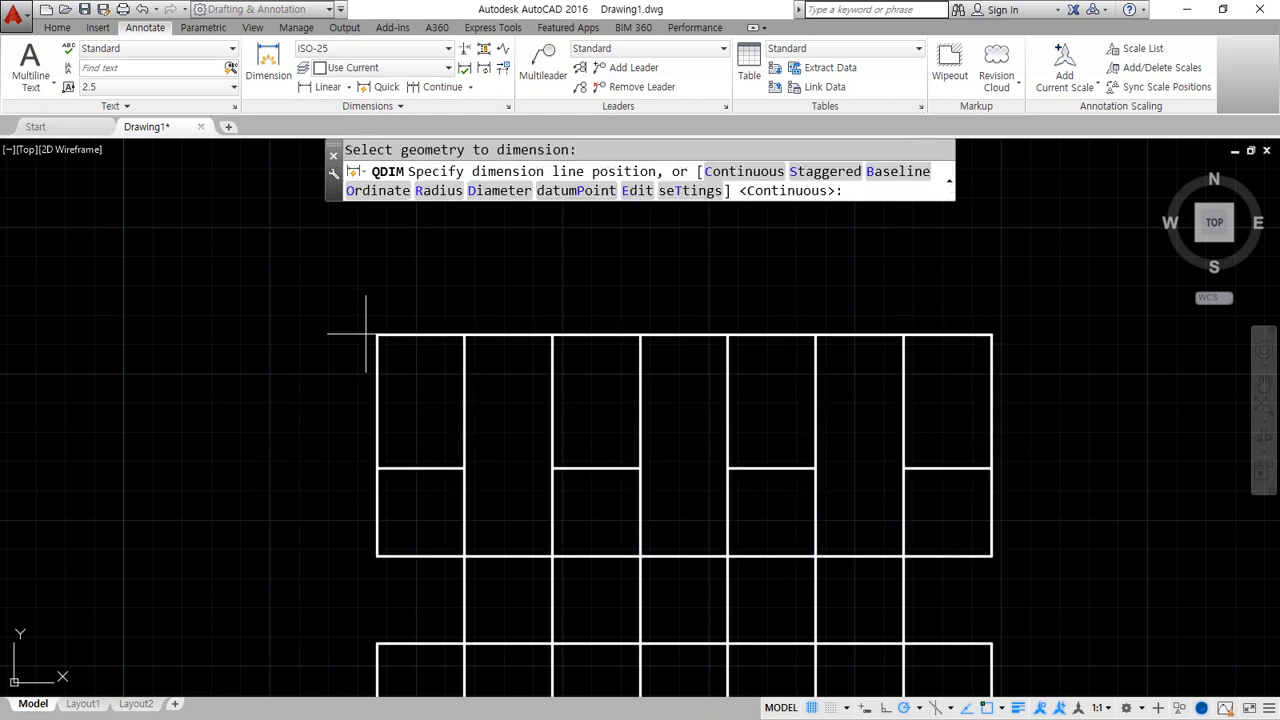
left_click(359, 409)
scroll(490, 430, "up", 4)
scroll(420, 447, "down", 2)
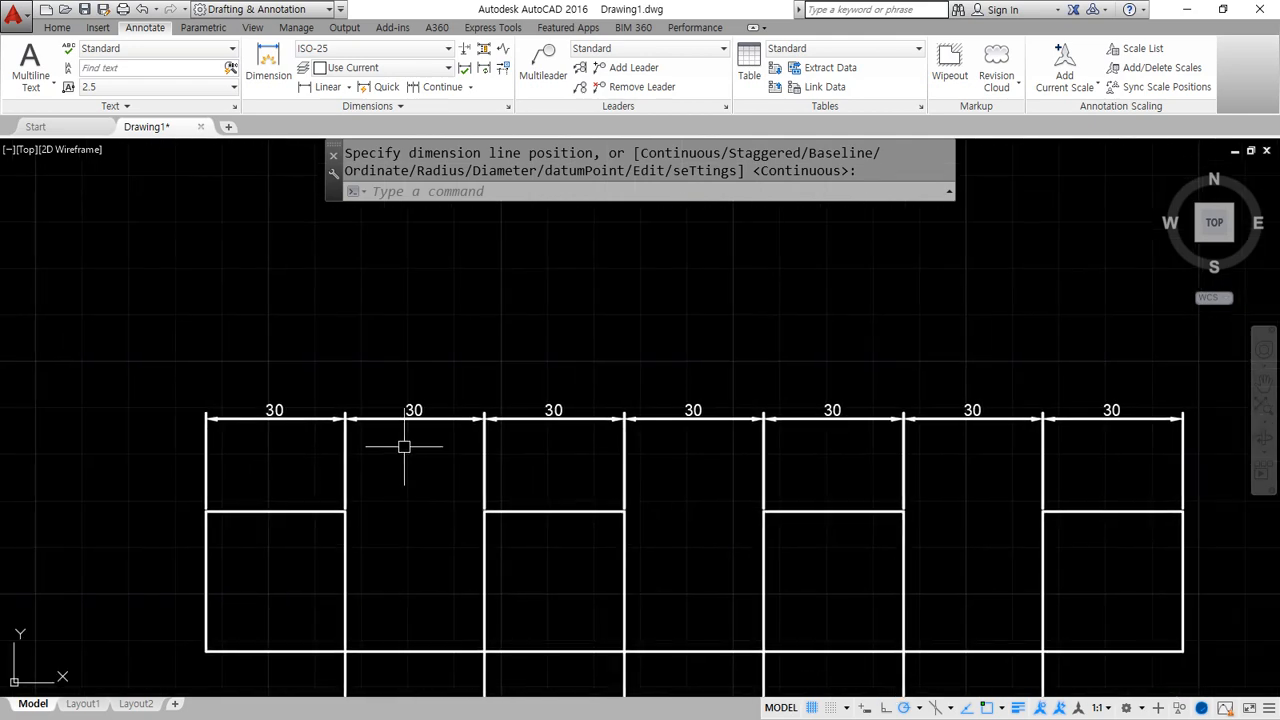
Erase all the continuous horizontal dimensions above the top row of squares.
key("Escape")
left_click(1118, 447)
left_click(236, 348)
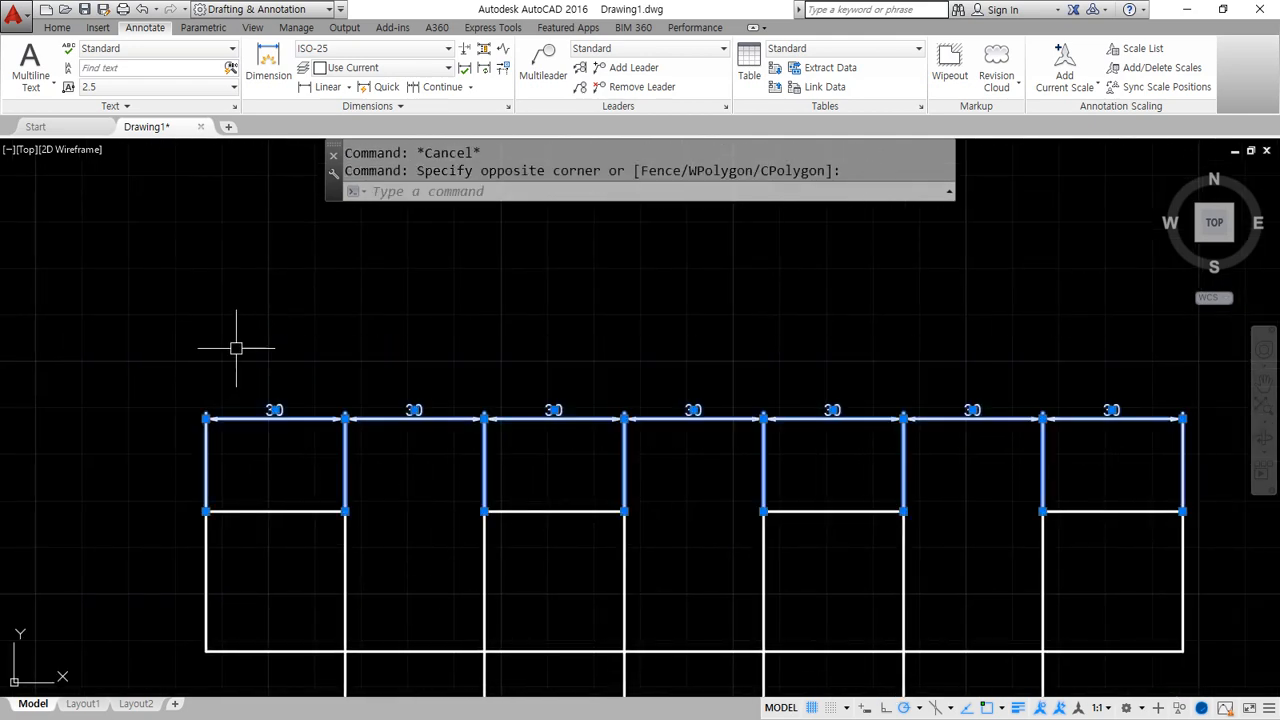
type("e")
key("Return")
Quick-dimension the three leftmost squares with continuous vertical dimensions placed to the left of the pattern.
scroll(280, 390, "down", 4)
middle_click_drag(306, 414, 400, 314)
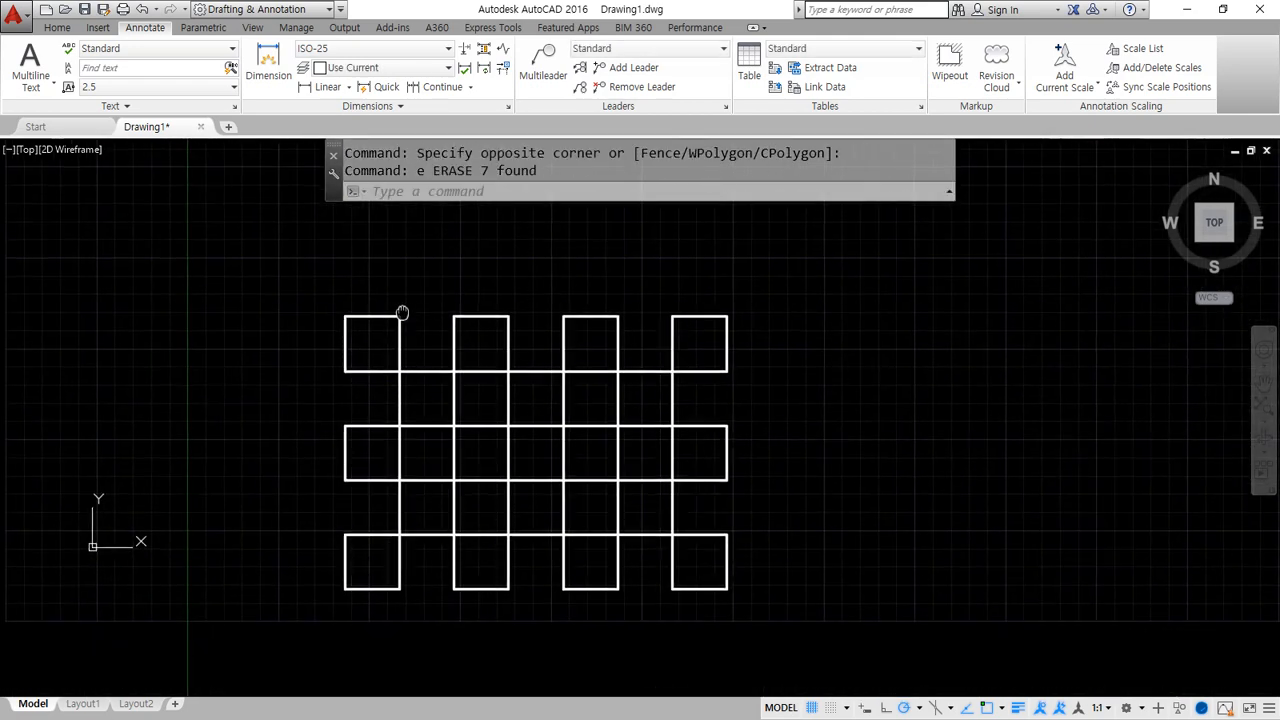
left_click(384, 88)
left_click(351, 295)
left_click(273, 683)
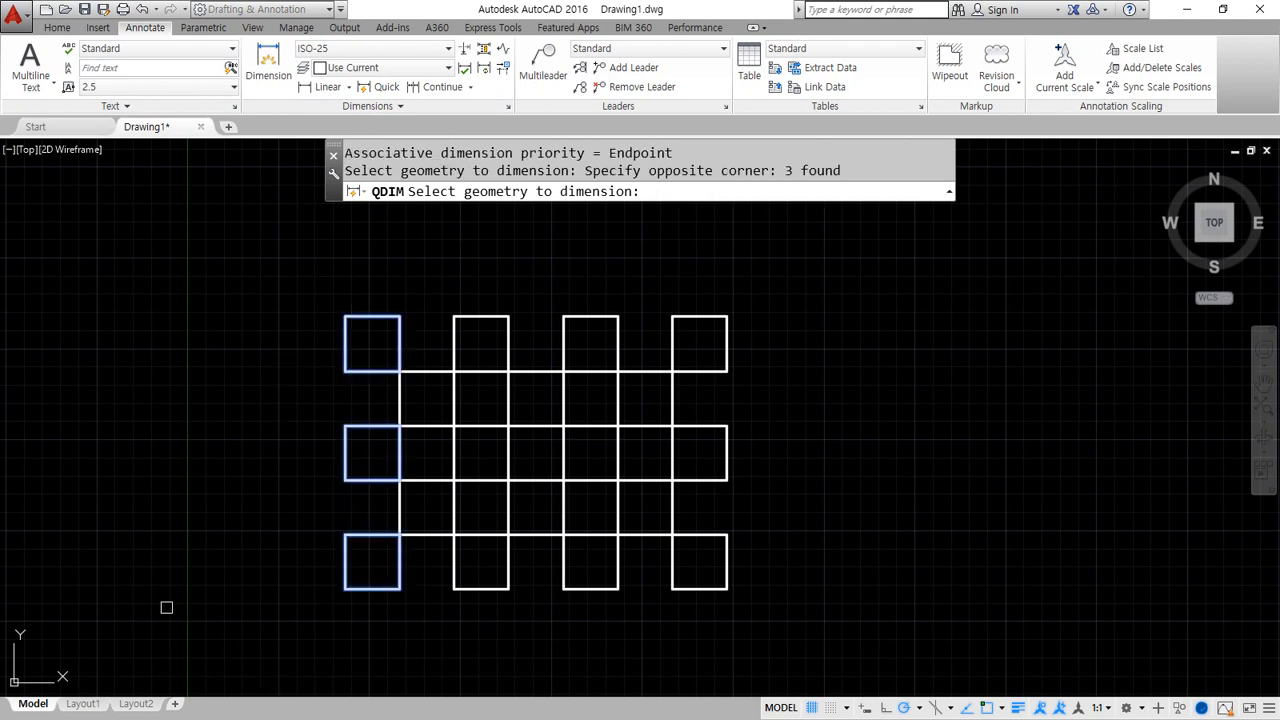
key("Return")
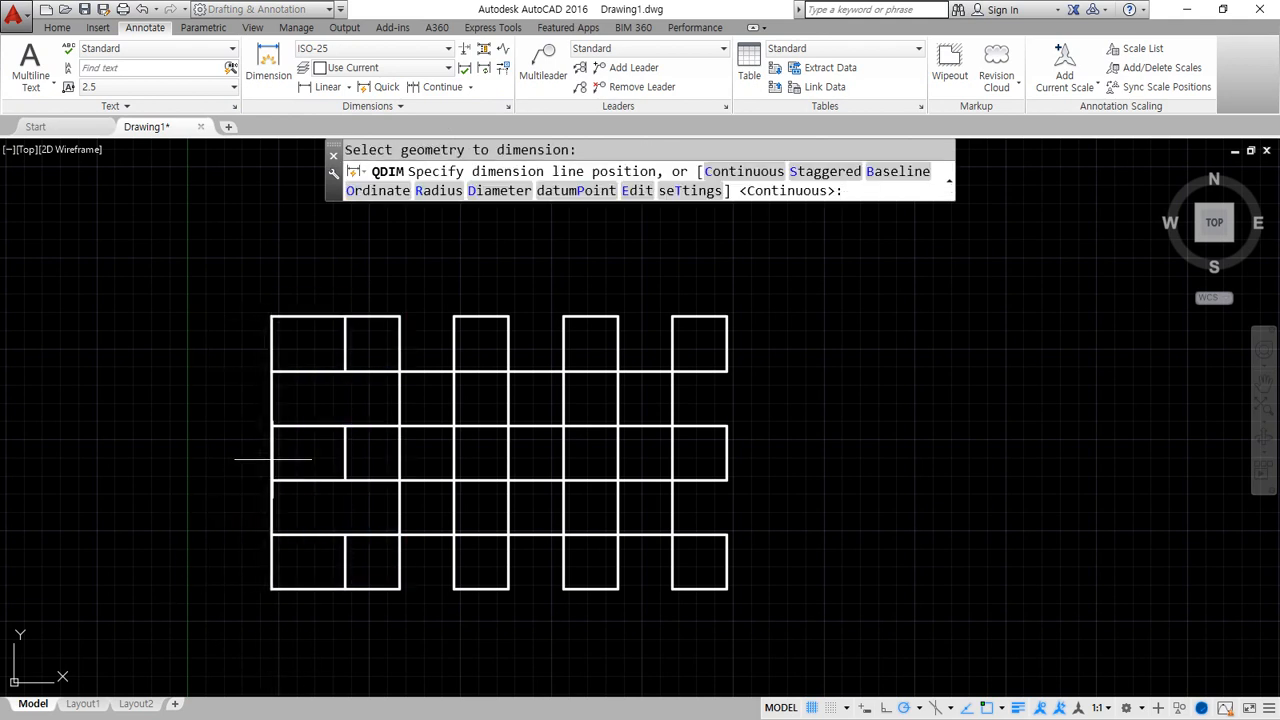
scroll(307, 436, "up", 2)
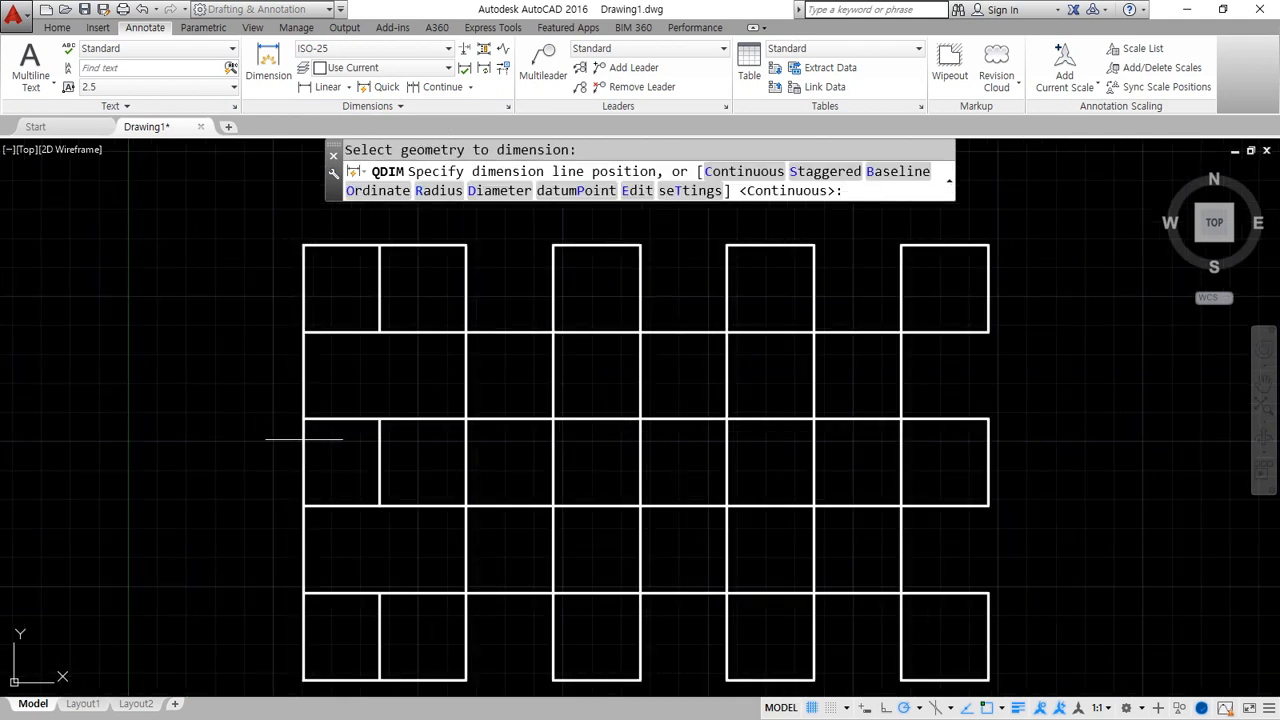
left_click(317, 439)
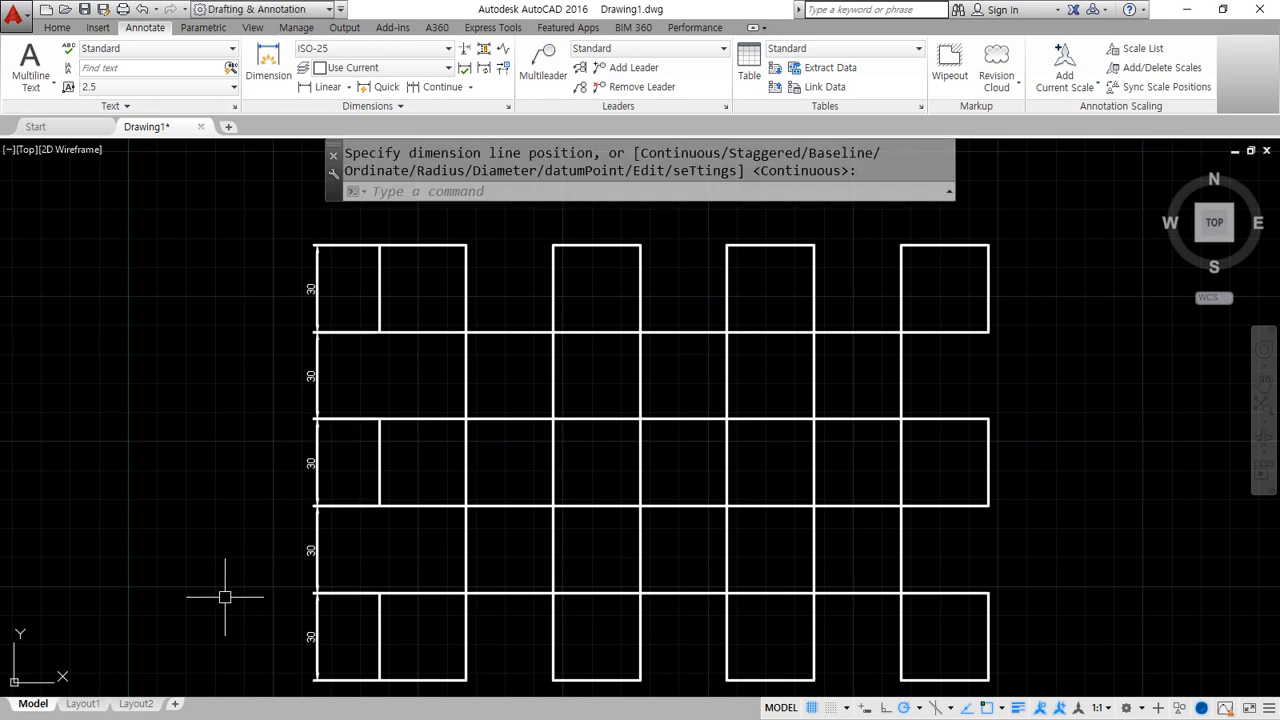
Erase all the vertical dimensions along the left side of the pattern.
left_click(327, 303)
left_click(217, 638)
type("e")
key("Return")
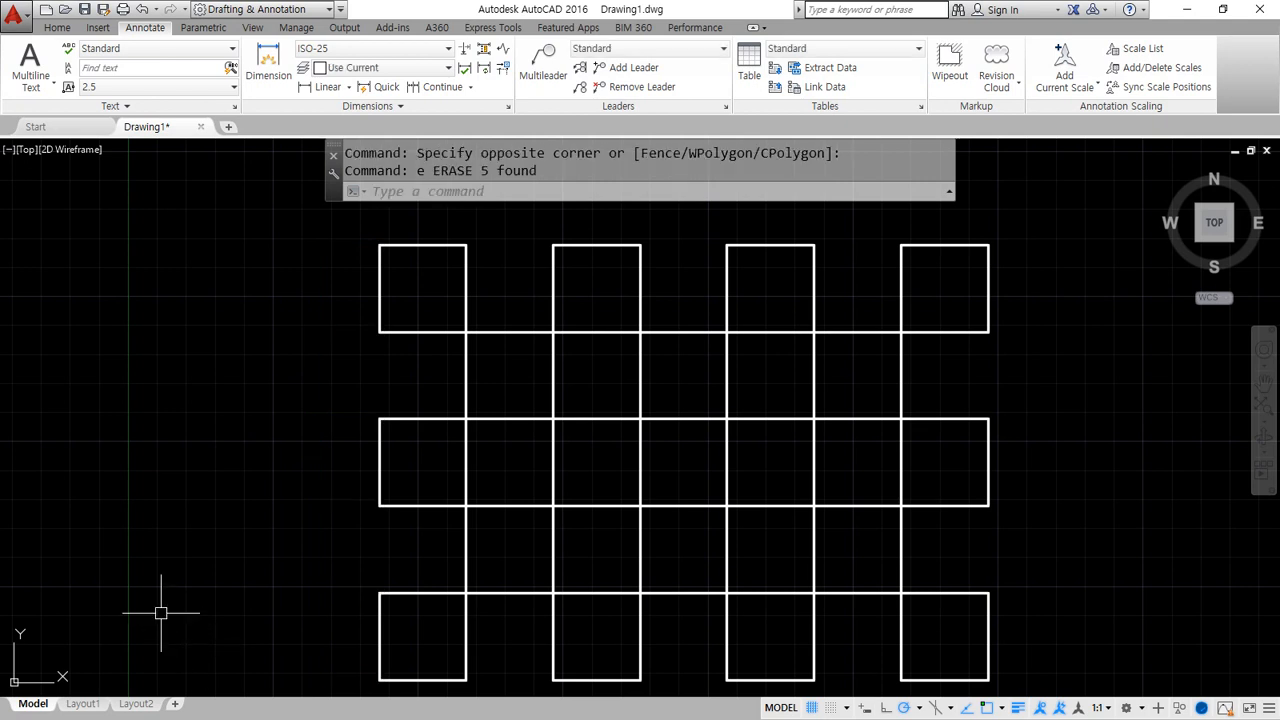
Start a linear dimension between the two upper corners of the top-left square.
middle_click_drag(418, 280, 404, 398)
scroll(404, 398, "up", 4)
left_click(327, 86)
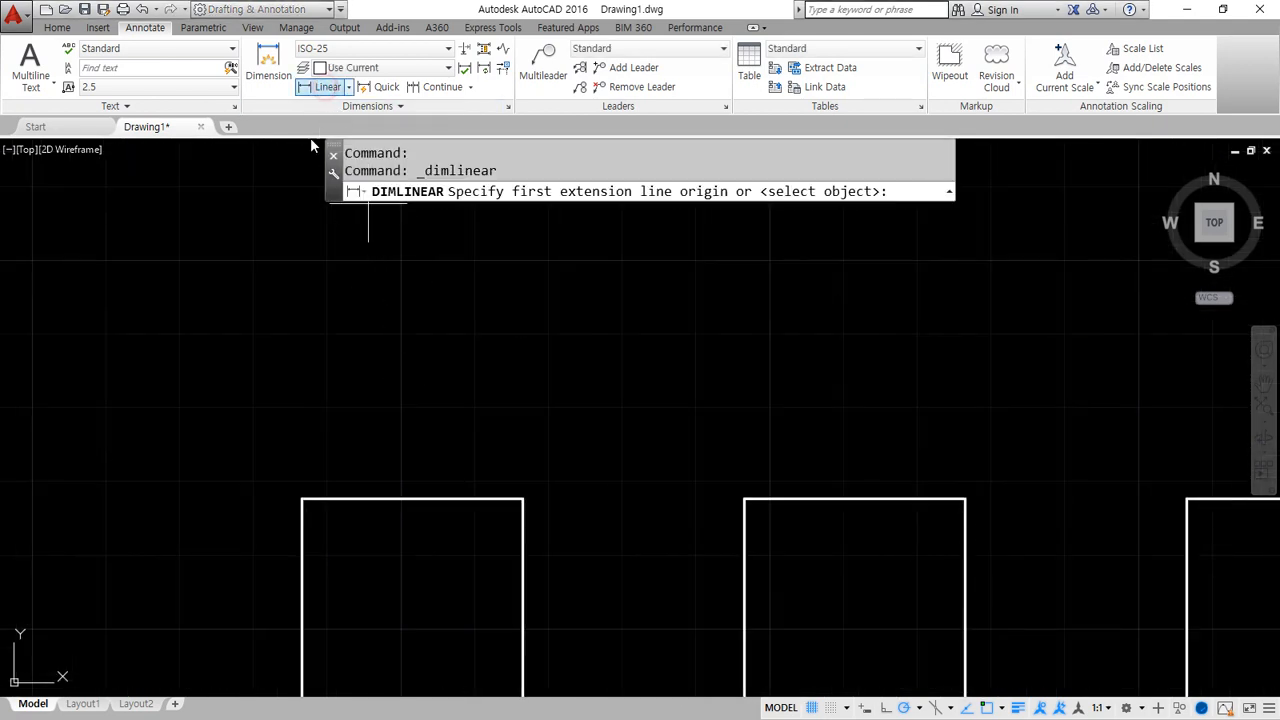
left_click(301, 498)
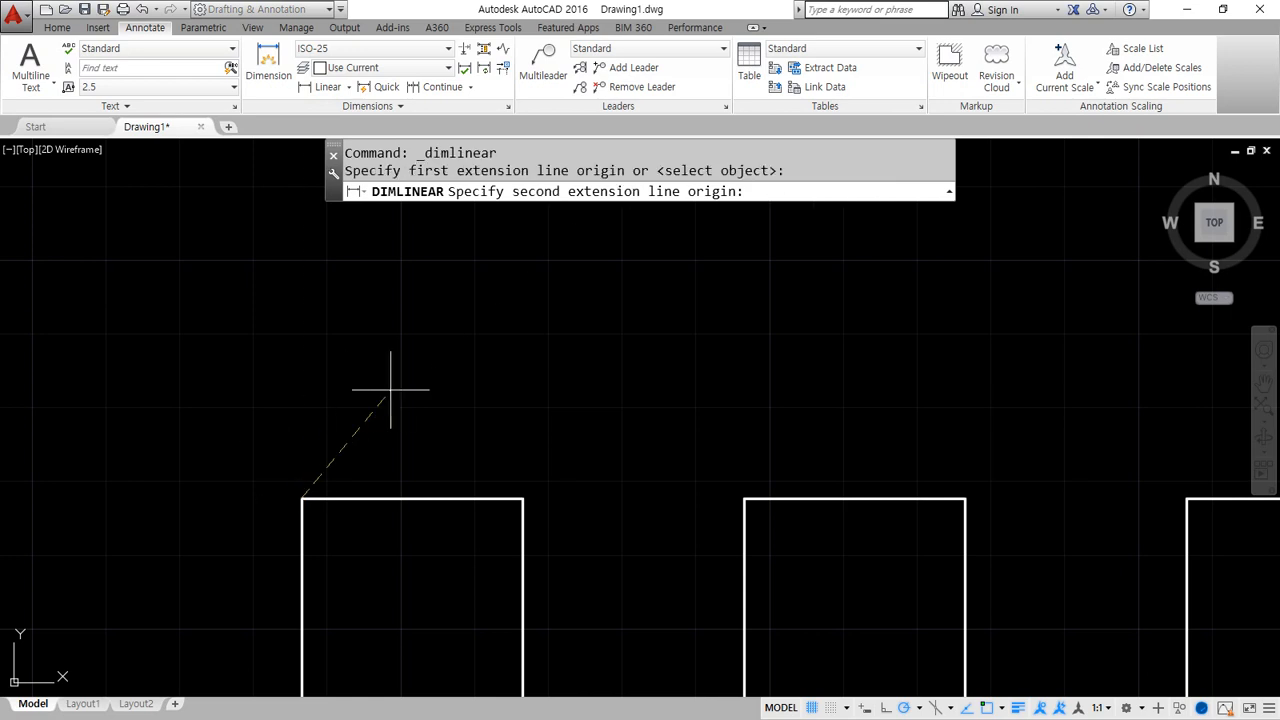
left_click(523, 498)
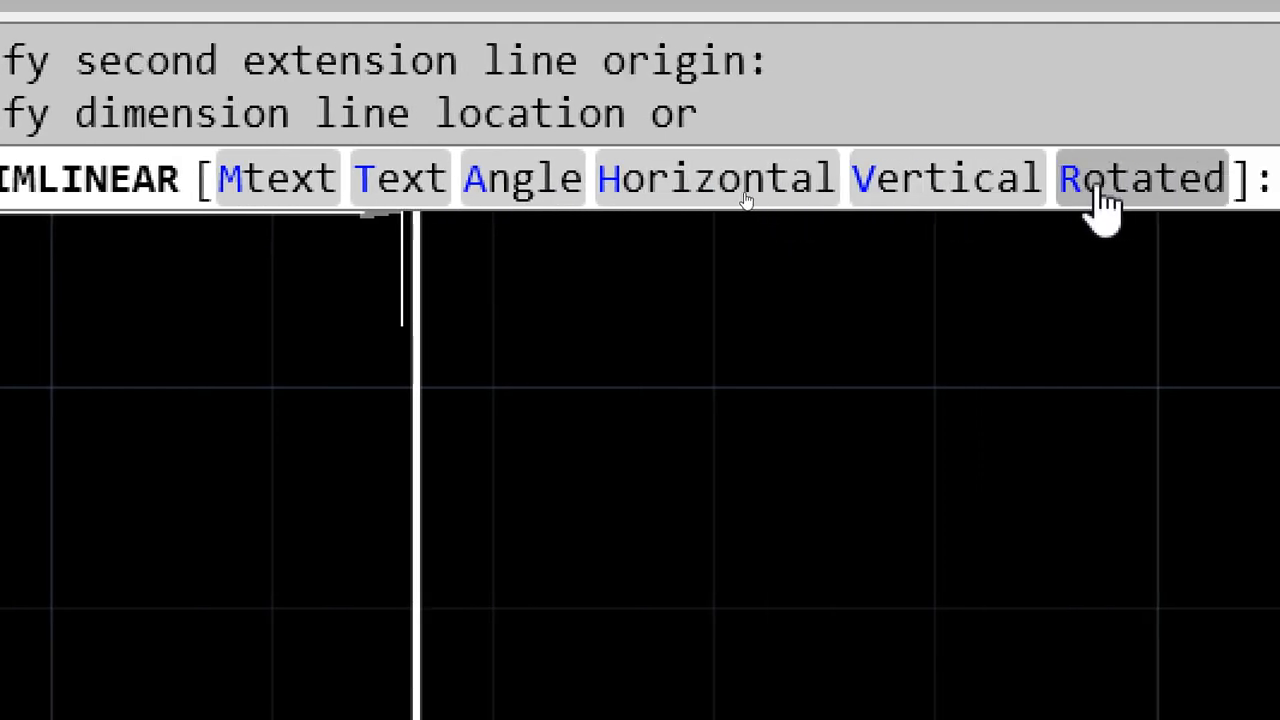
Use the Mtext option to replace the dimension text with "동해물과 백두산이 마르고 닳도록 하느님이 보우하사" on three lines.
left_click(270, 185)
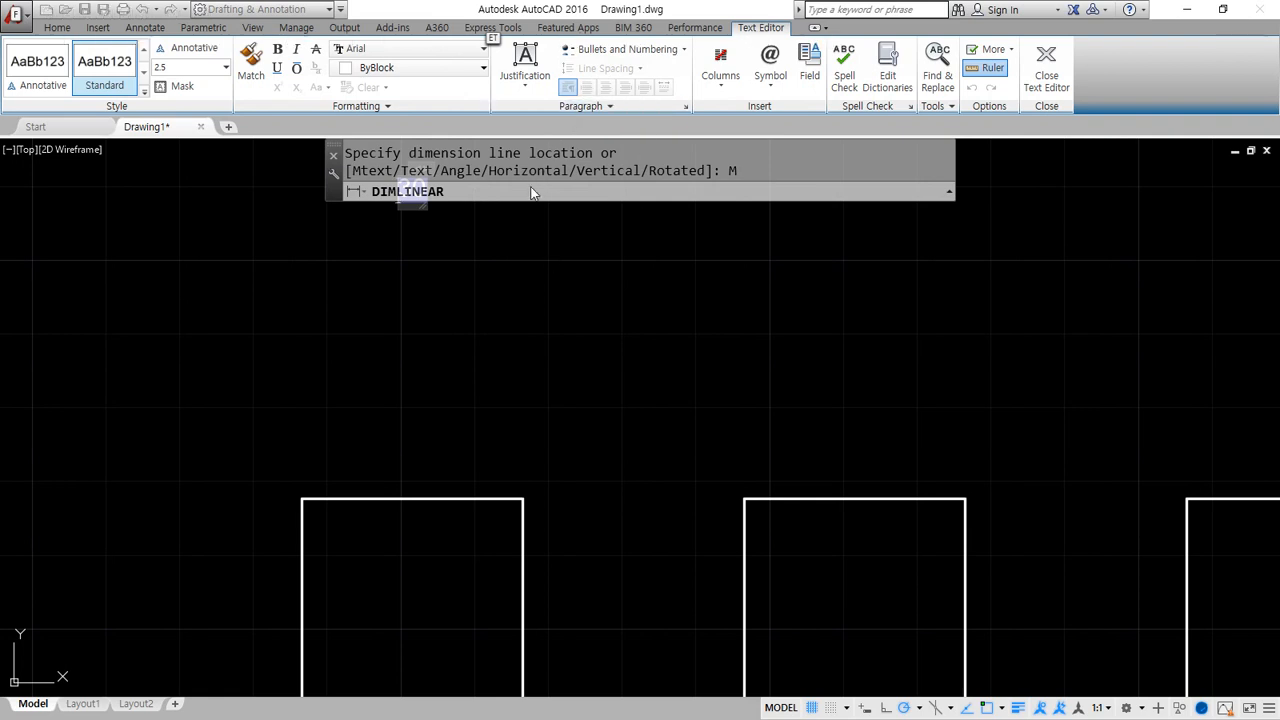
scroll(423, 400, "up", 3)
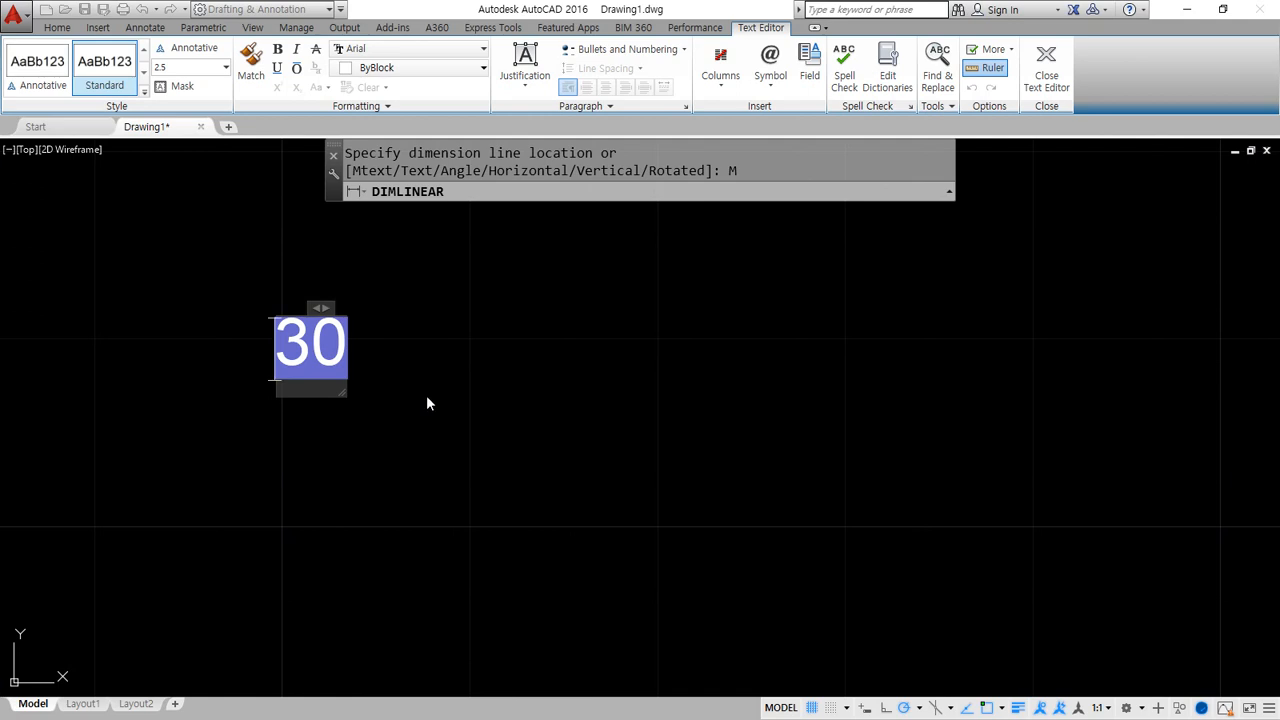
key("Delete")
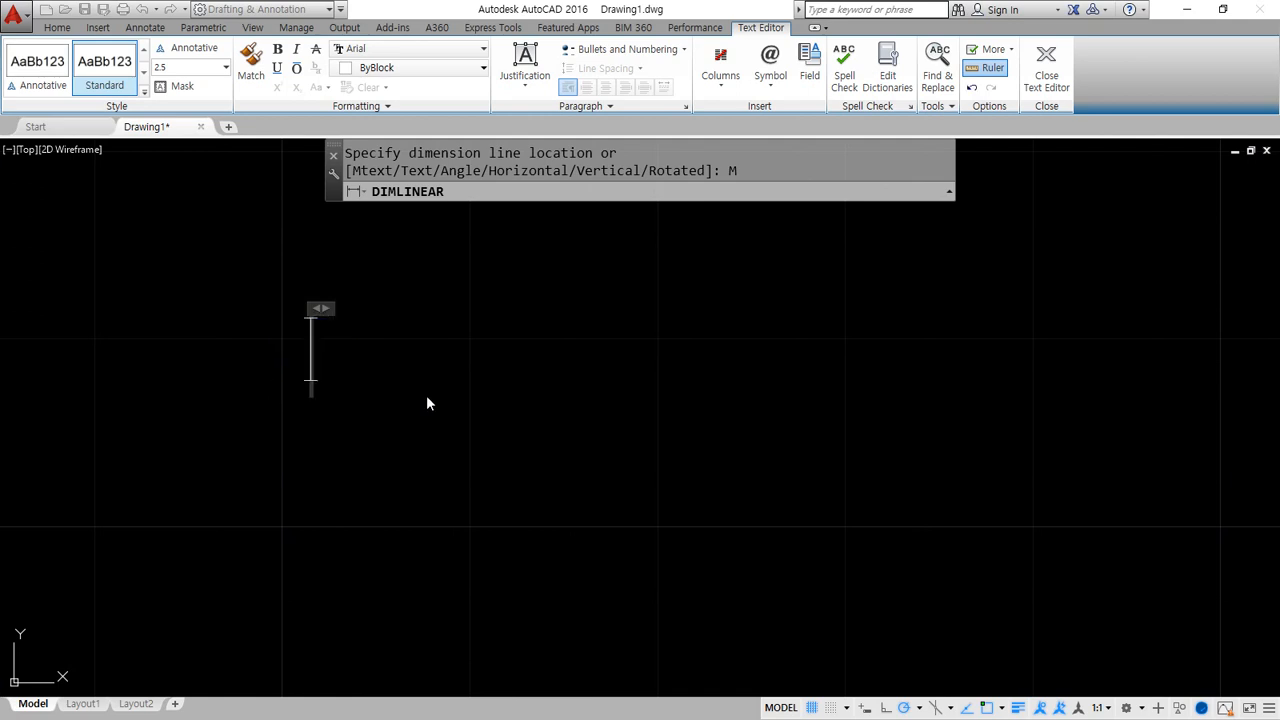
type("동해")
type("물과 백두산이")
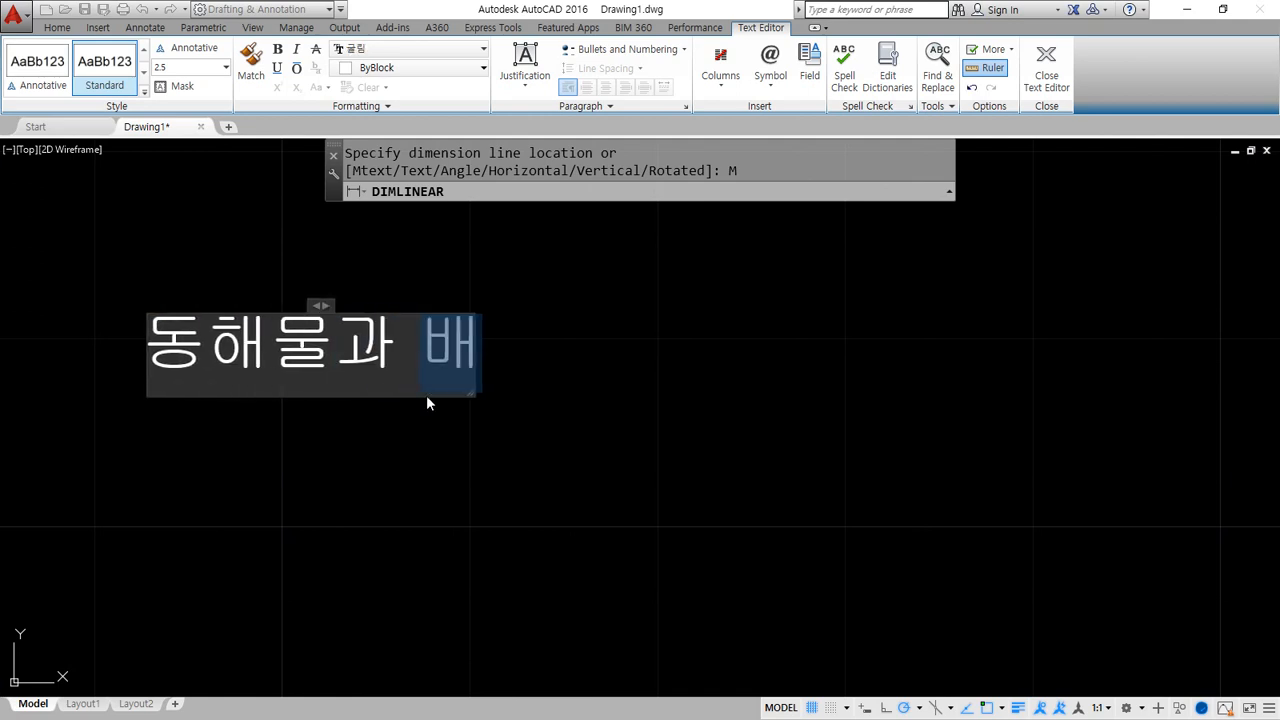
type(" 마르고")
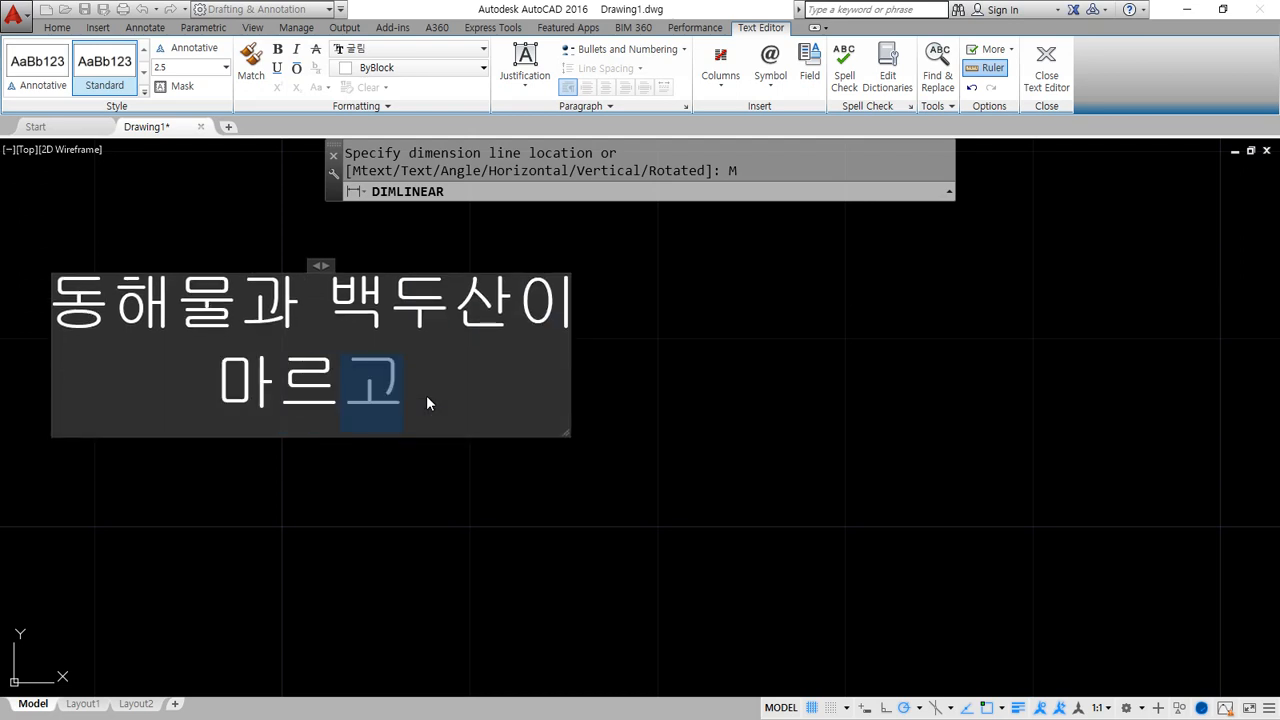
type(" 닳도록 하")
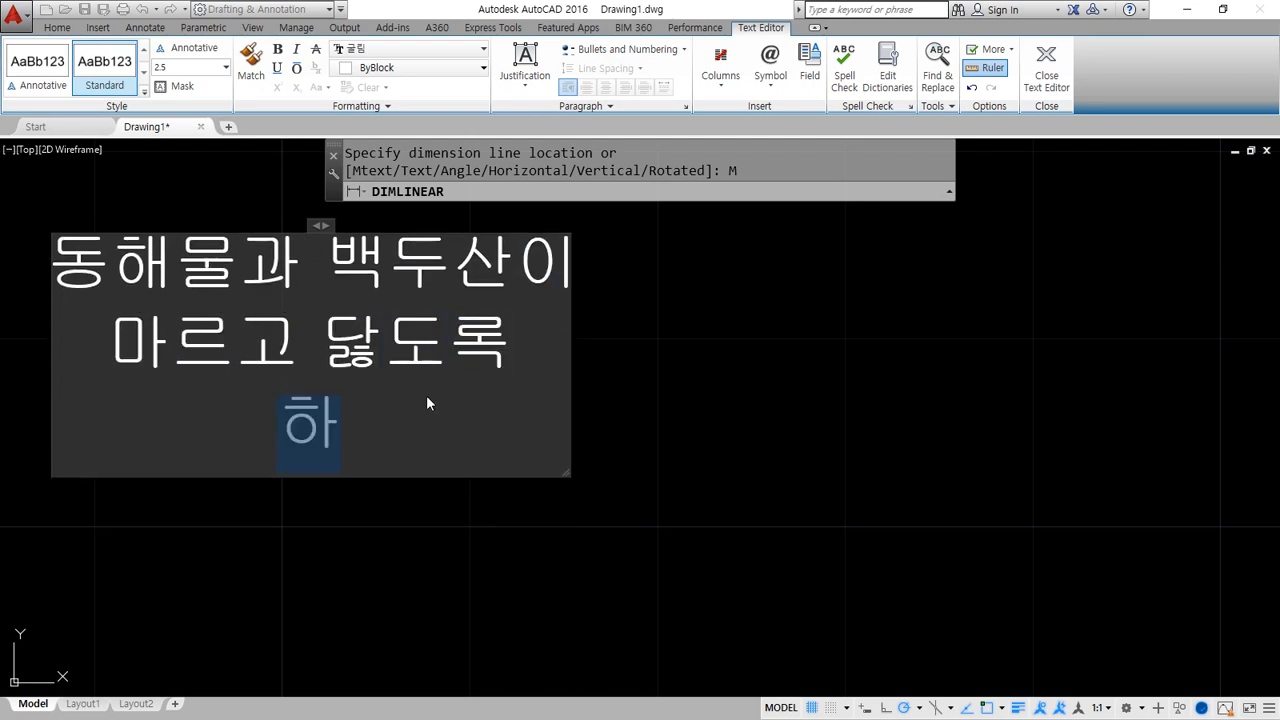
type("느님이 보우하사")
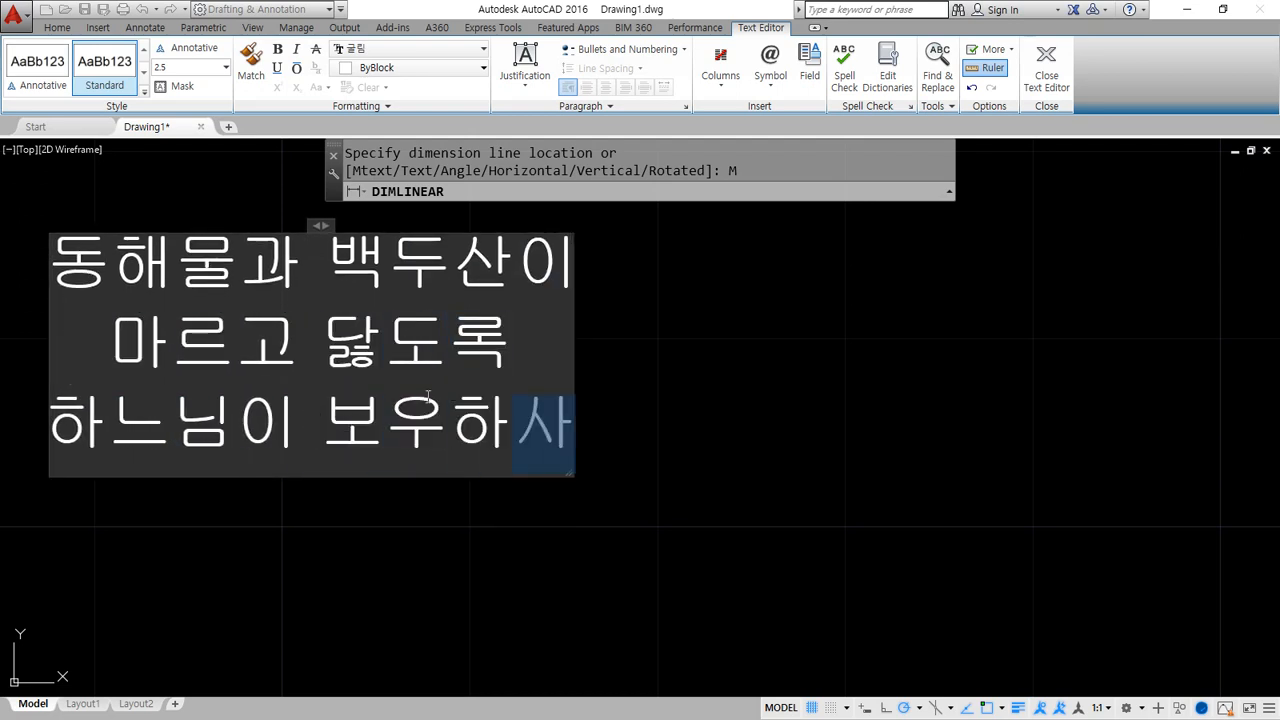
key("ctrl+Return")
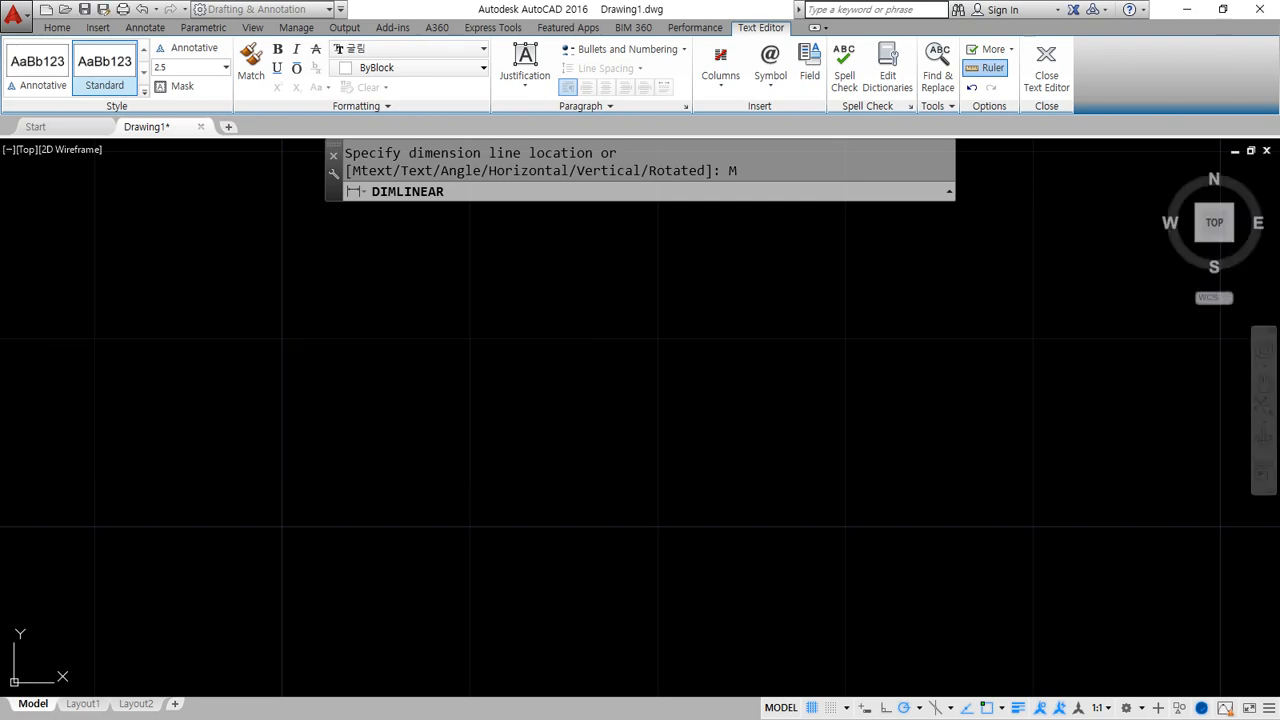
Place the dimension line with the three-line text above the top-left square.
scroll(426, 400, "down", 2)
scroll(378, 470, "down", 4)
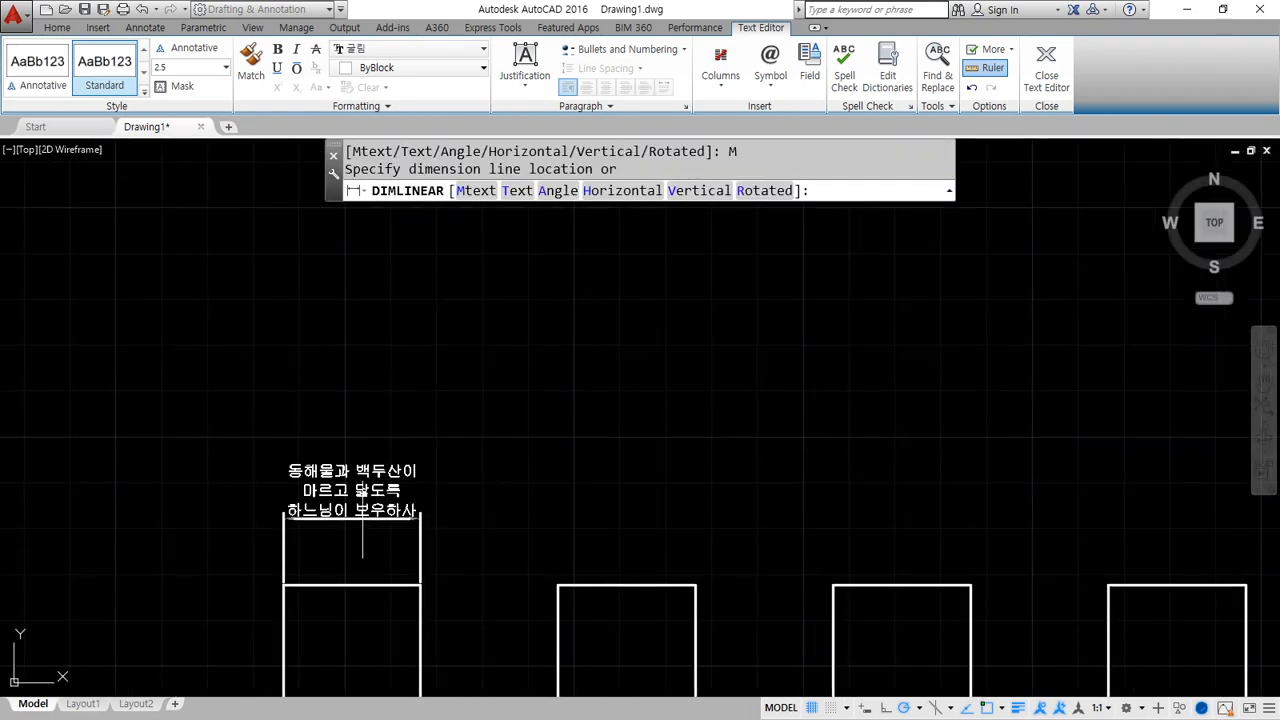
left_click(425, 519)
scroll(429, 506, "up", 2)
middle_click_drag(458, 557, 446, 517)
Add a linear dimension above the second top-row square, using the Text option to set its text to "동해물과", aligned with the first dimension.
key("Return")
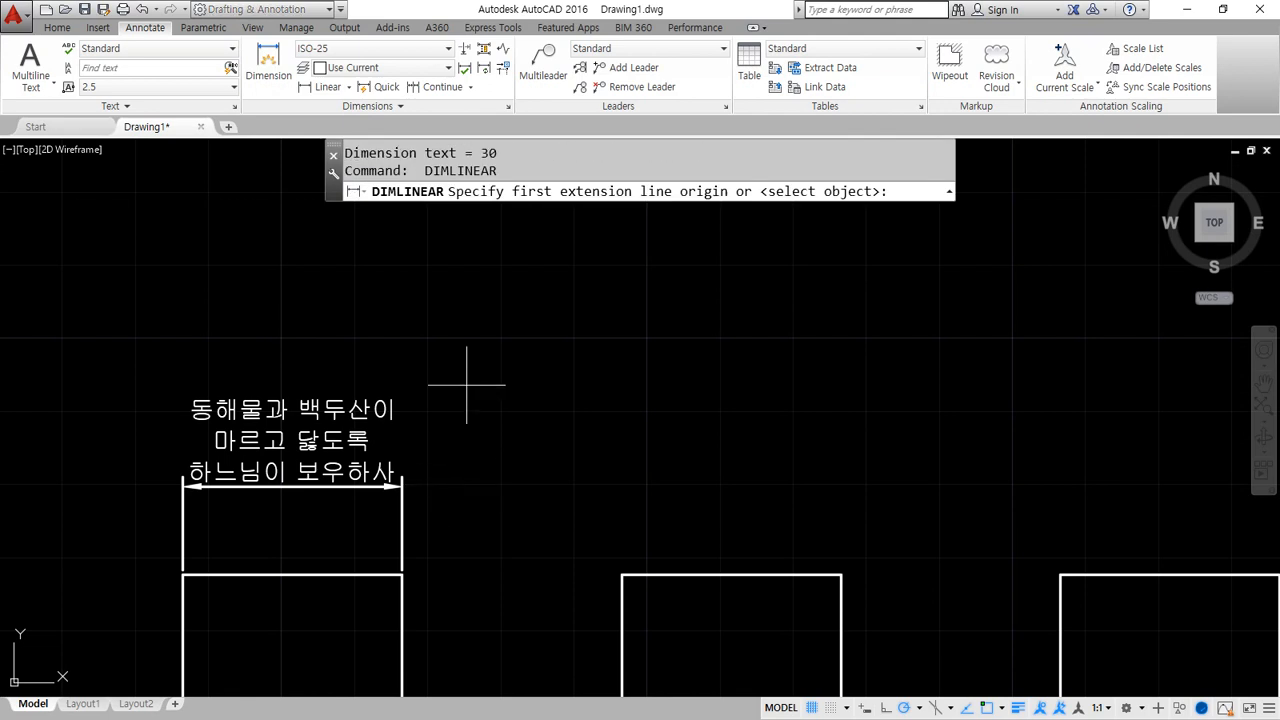
left_click(622, 575)
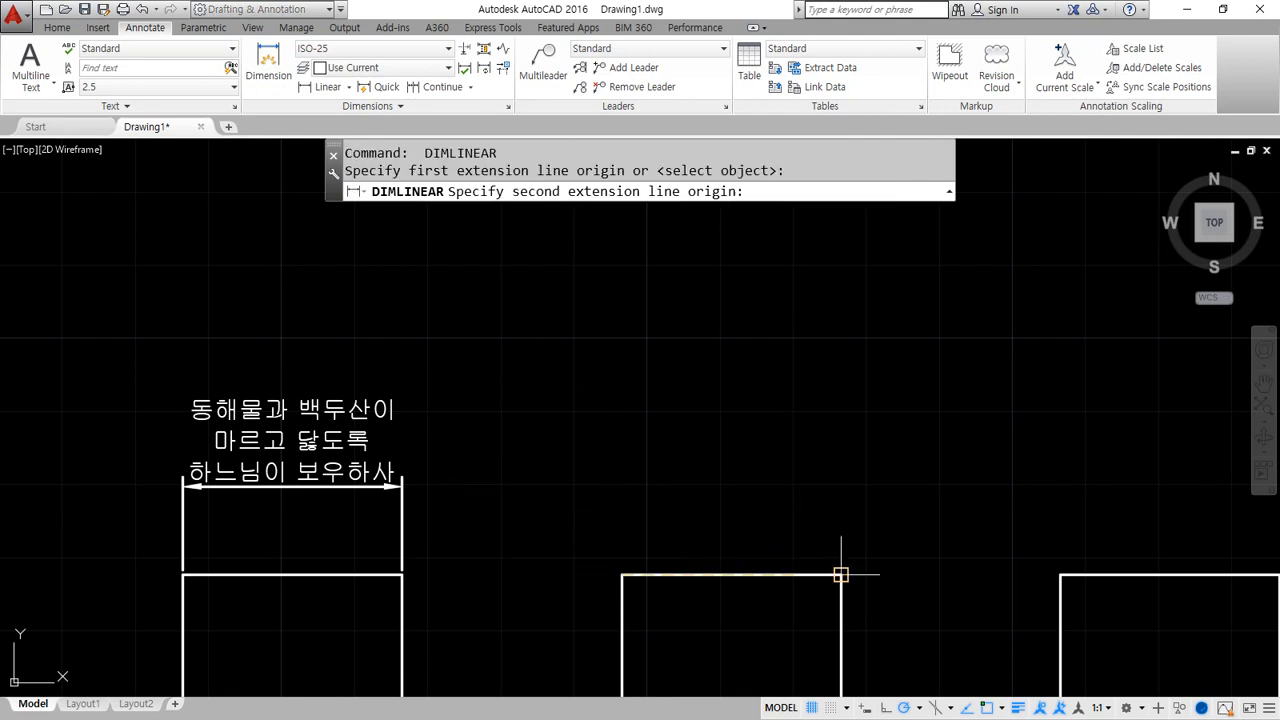
left_click(841, 575)
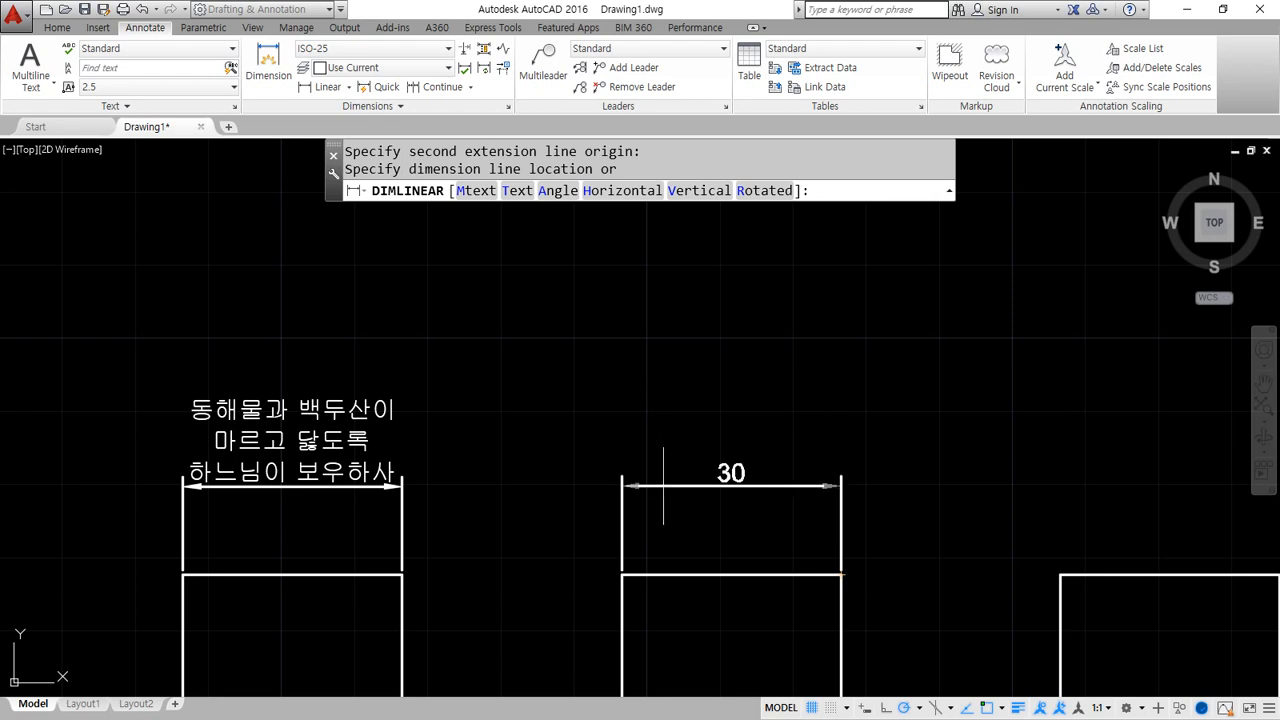
type("t")
key("Return")
left_click(701, 186)
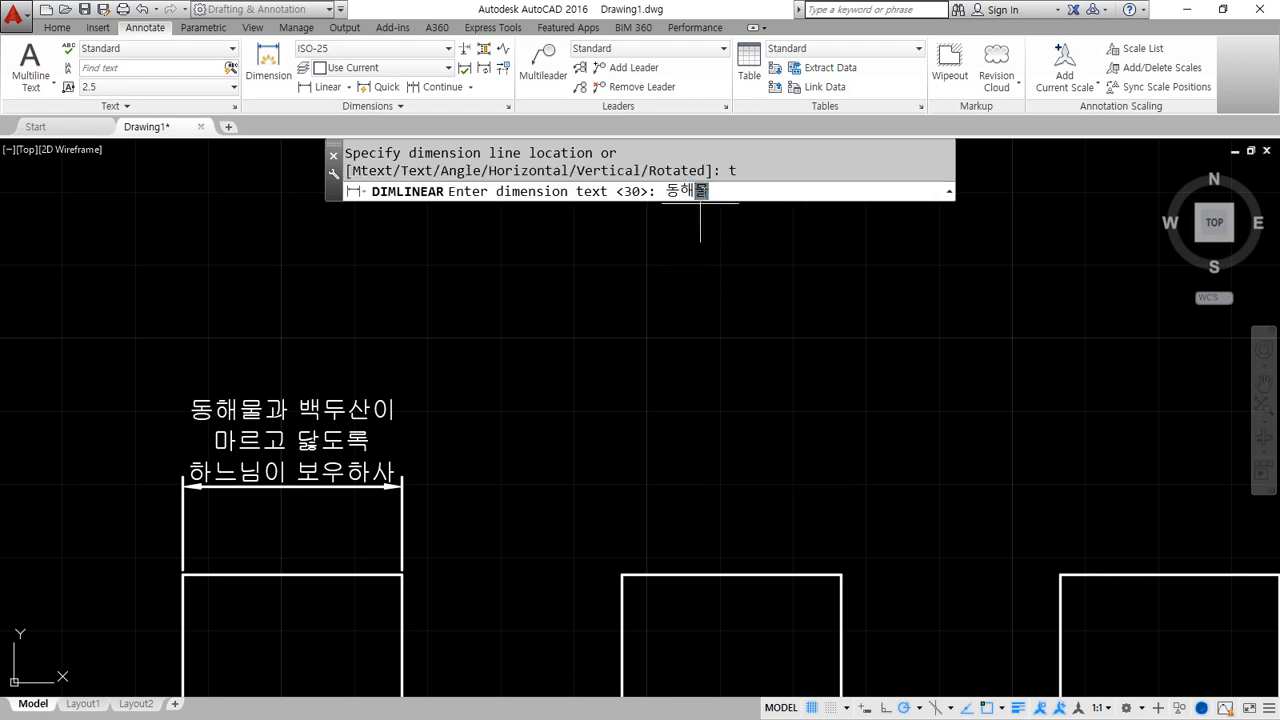
type("동해물과")
key("Return")
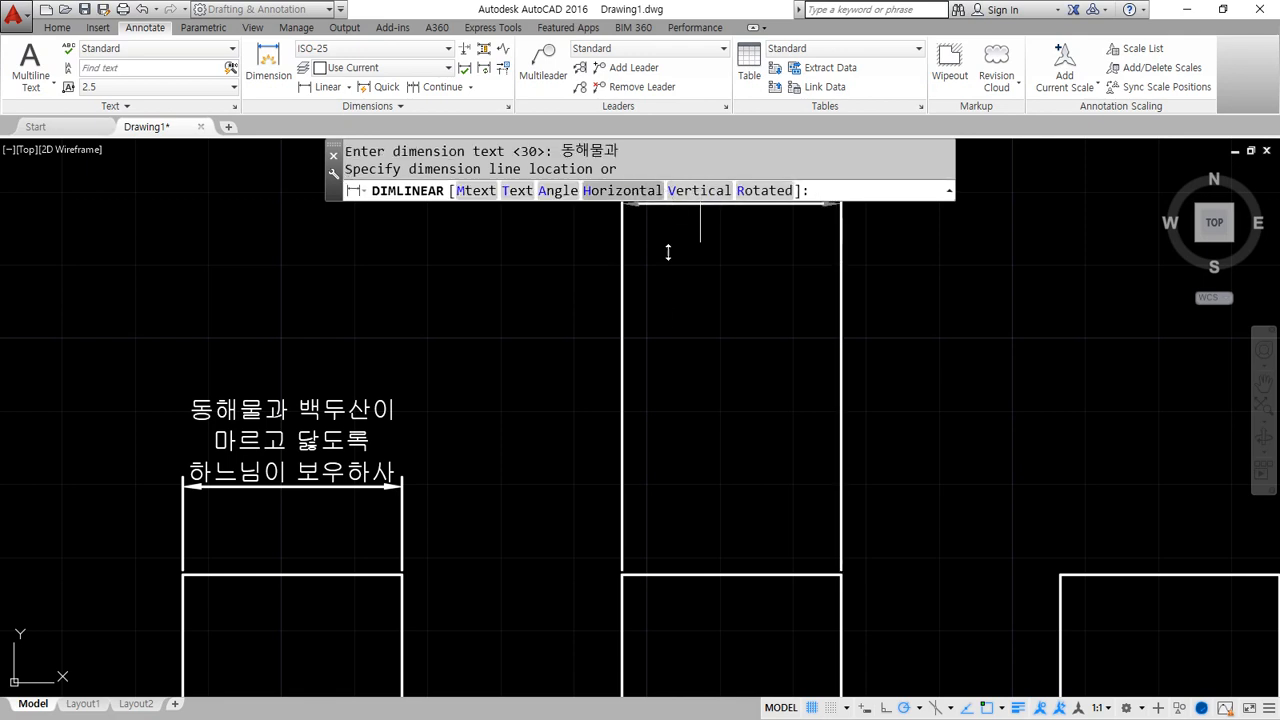
left_click(401, 486)
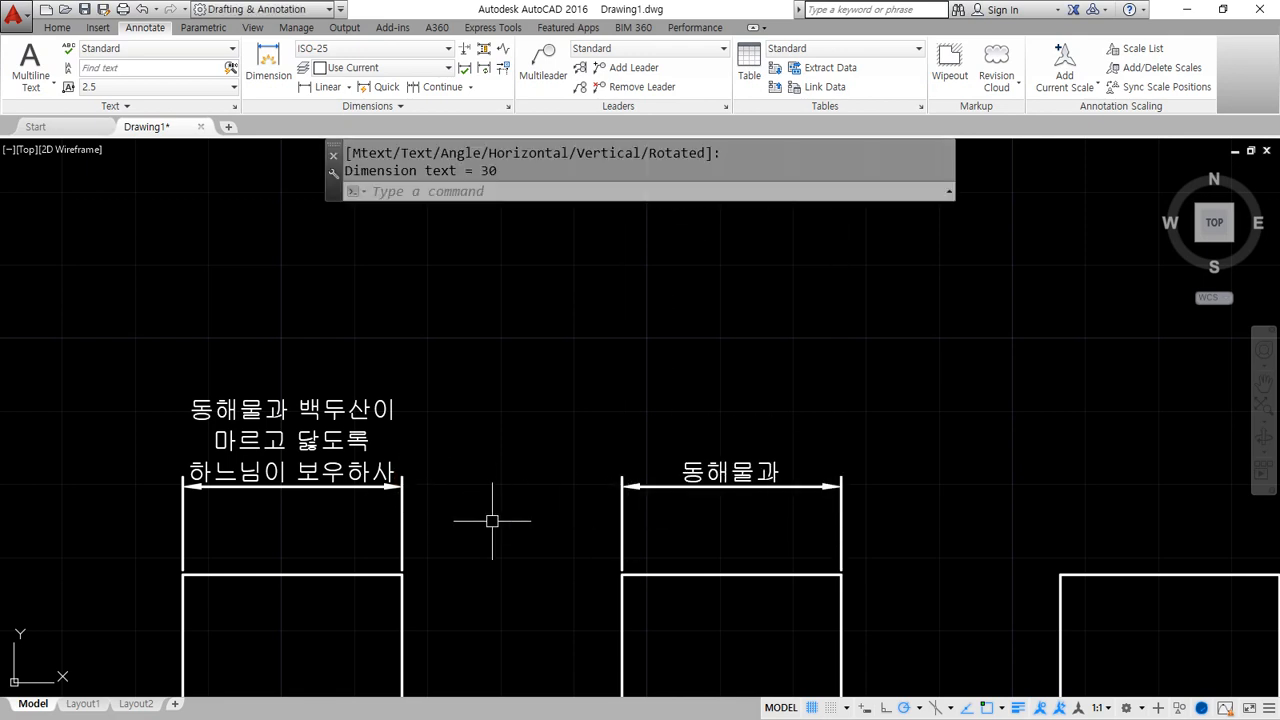
mouse_move(337, 516)
left_mouse_down()
mouse_move(228, 500)
mouse_move(385, 533)
left_mouse_up()
mouse_move(775, 527)
left_mouse_down()
mouse_move(798, 512)
mouse_move(768, 545)
left_mouse_up()
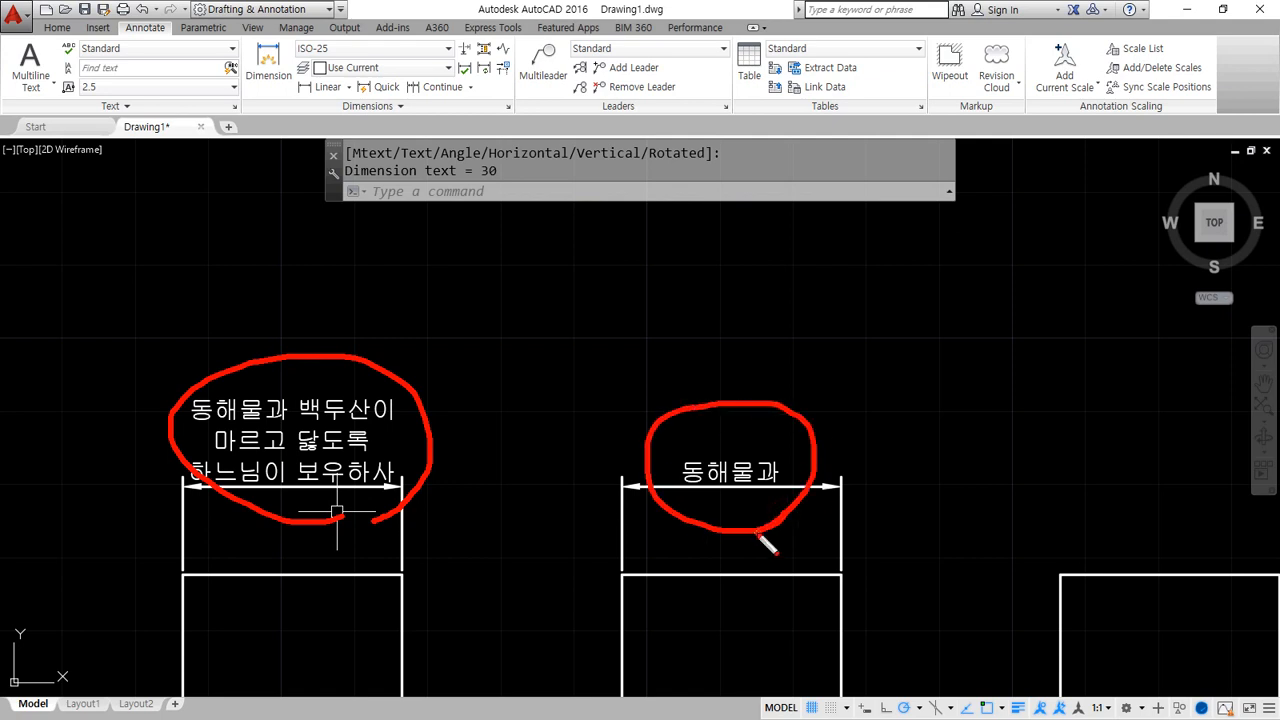
key("Escape")
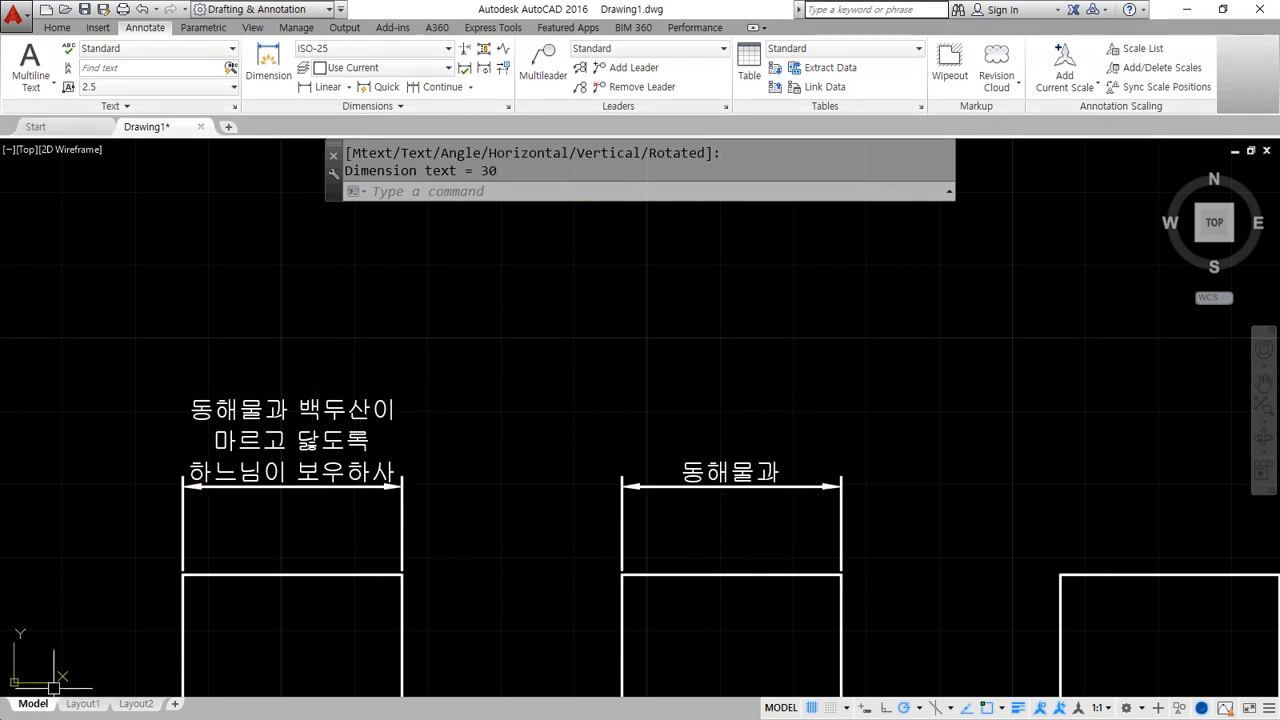
Switch to Notepad and add the line "textEDit" below the Dimstyle note.
key("alt+Tab")
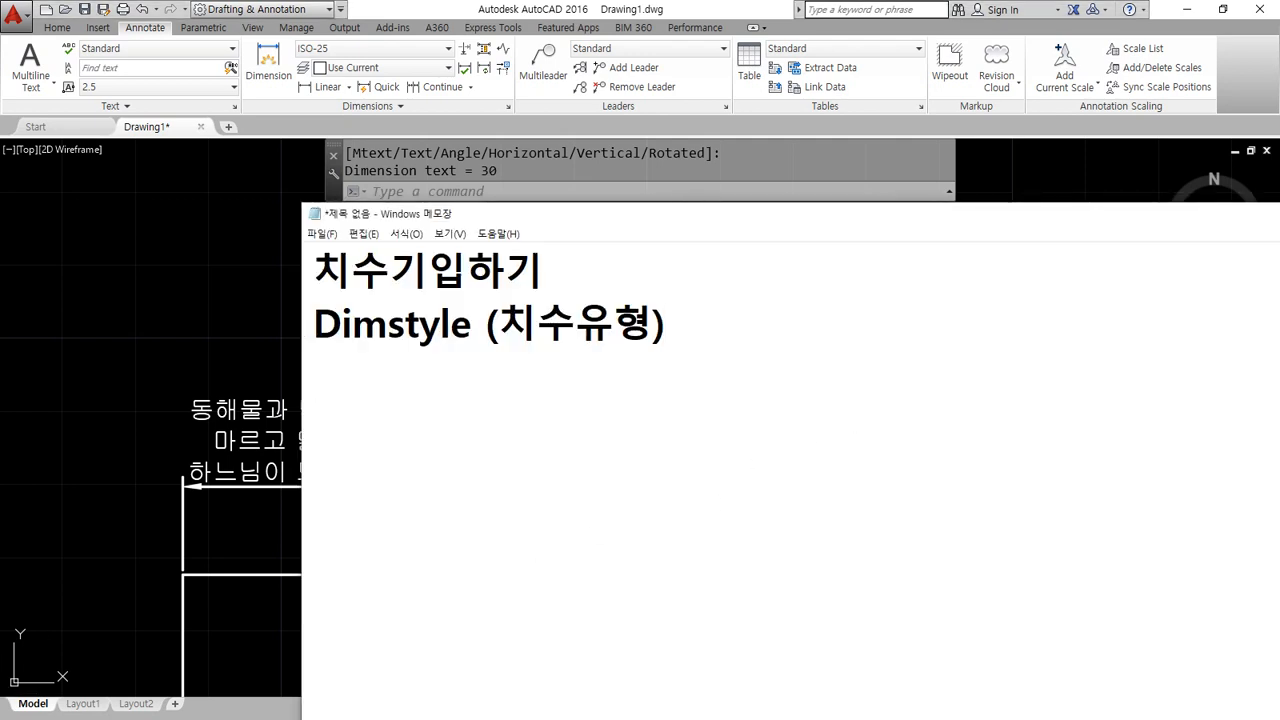
type("ㅅㄷ")
key("BackSpace")
type("xtE")
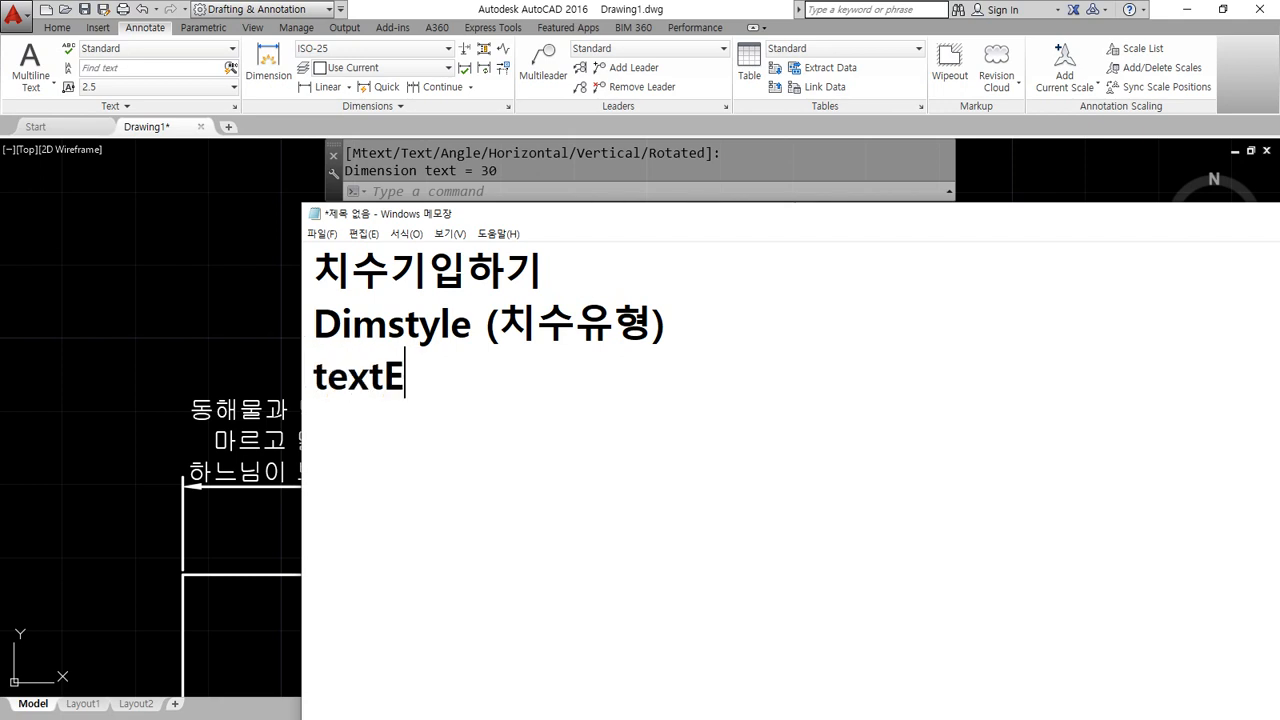
type("Dit")
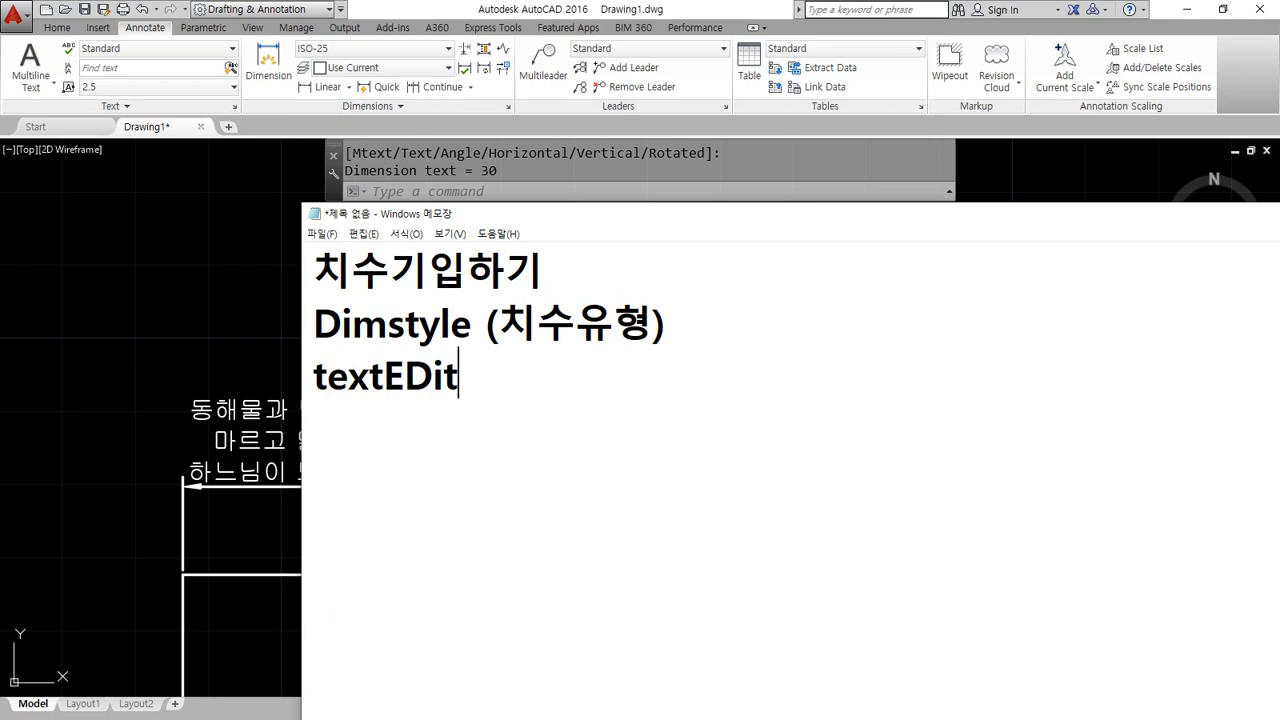
Switch back to AutoCAD and use TEXTEDIT to change the first square's dimension text to "우리나라 만세".
left_click(104, 302)
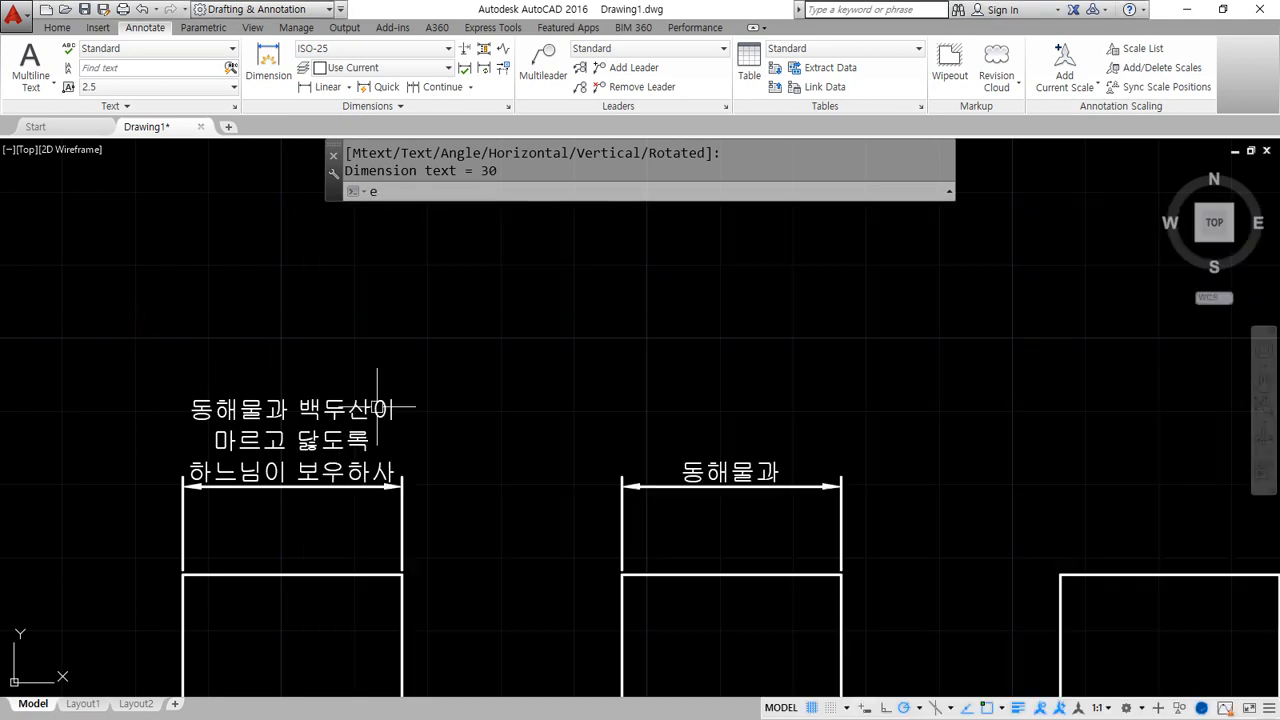
type("ed")
key("Return")
left_click(318, 433)
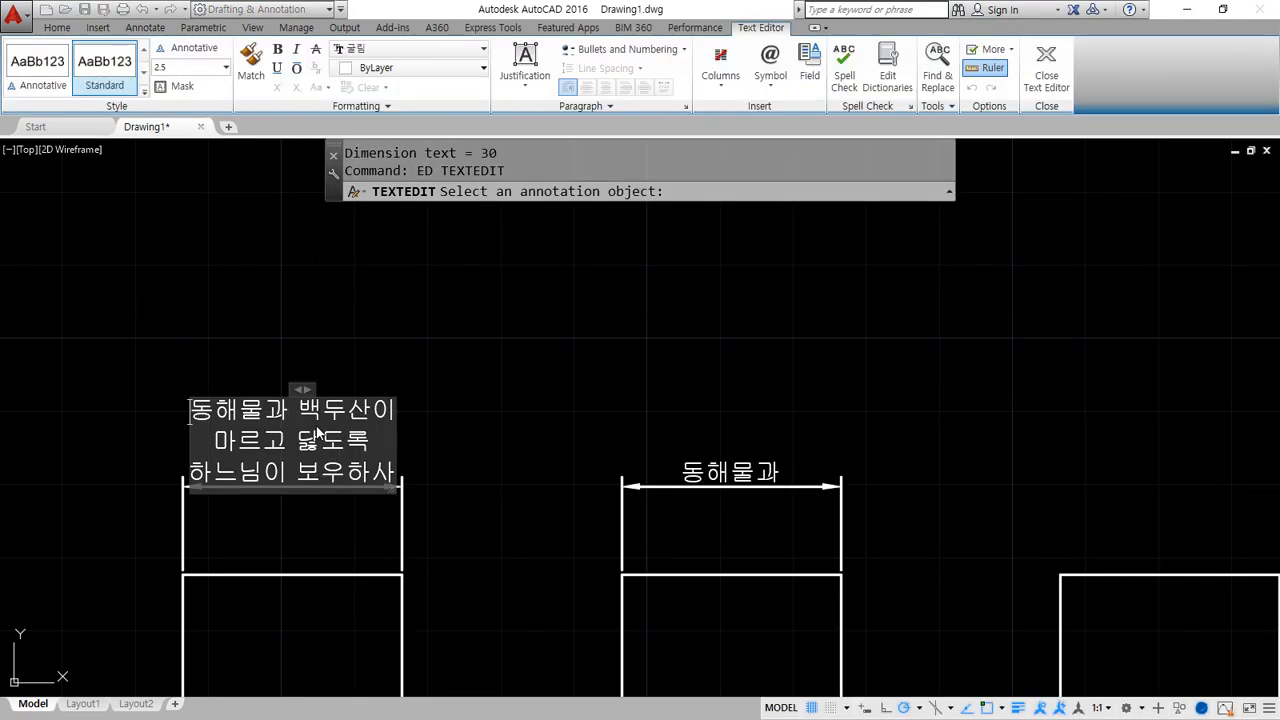
key("ctrl+a")
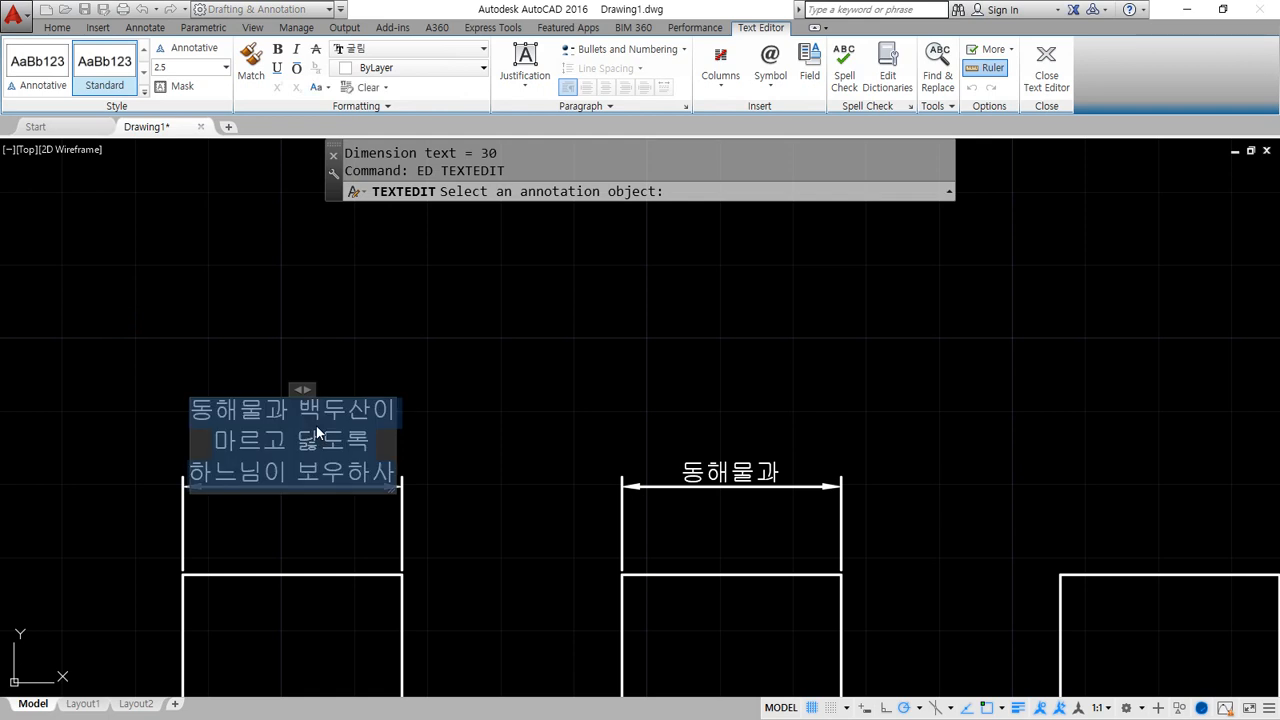
type("우리나라 만세")
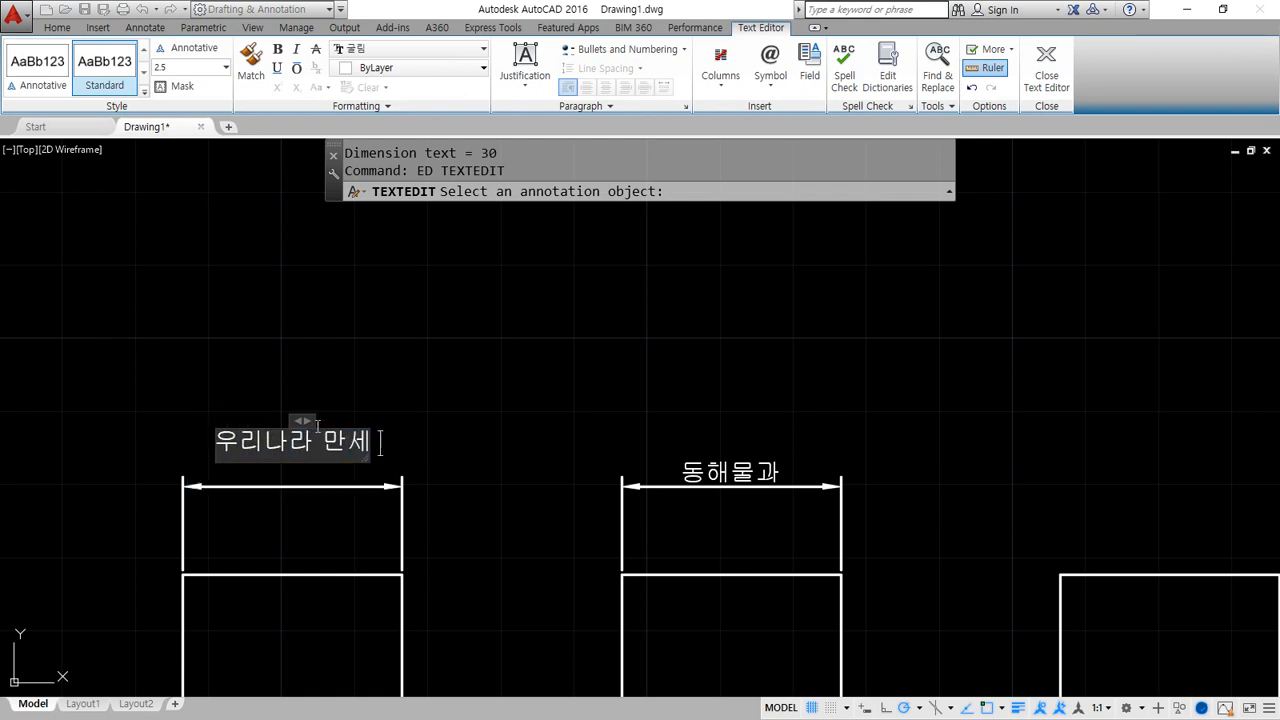
left_click(294, 423)
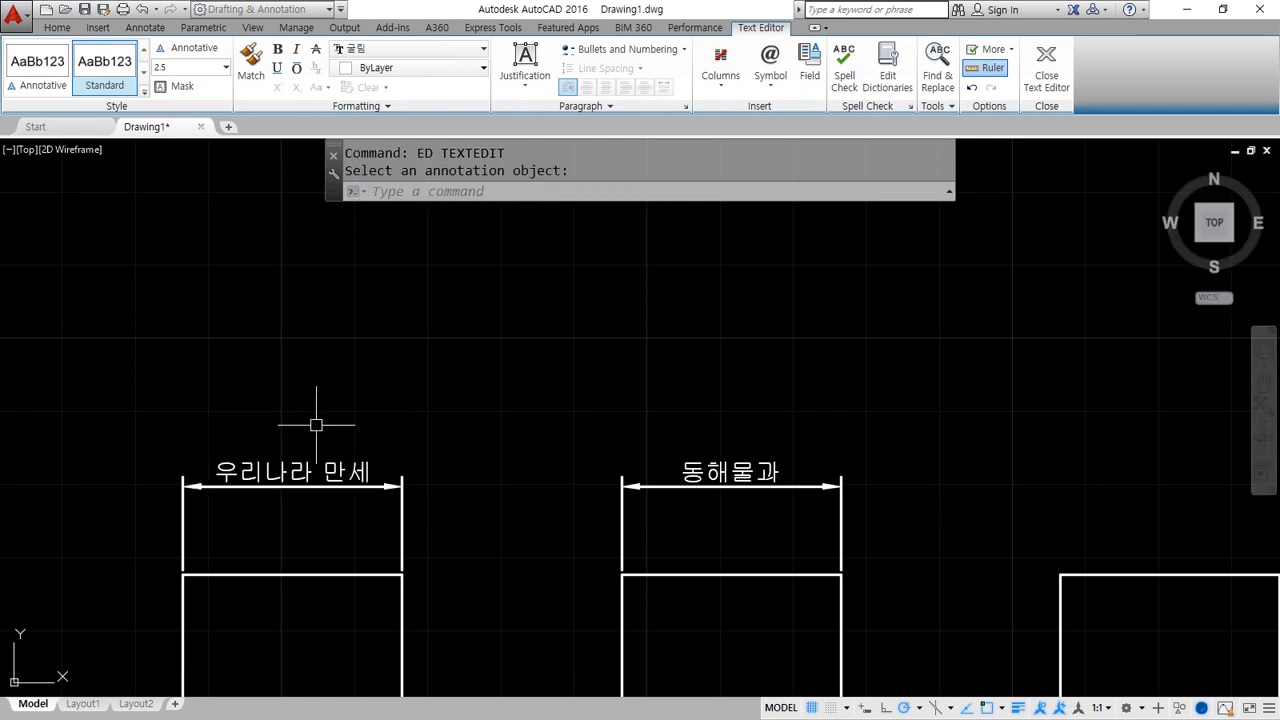
Change the second square's dimension text to "동해물과 백두산이 마르고 닳도록" on two lines with TEXTEDIT.
left_click(852, 535)
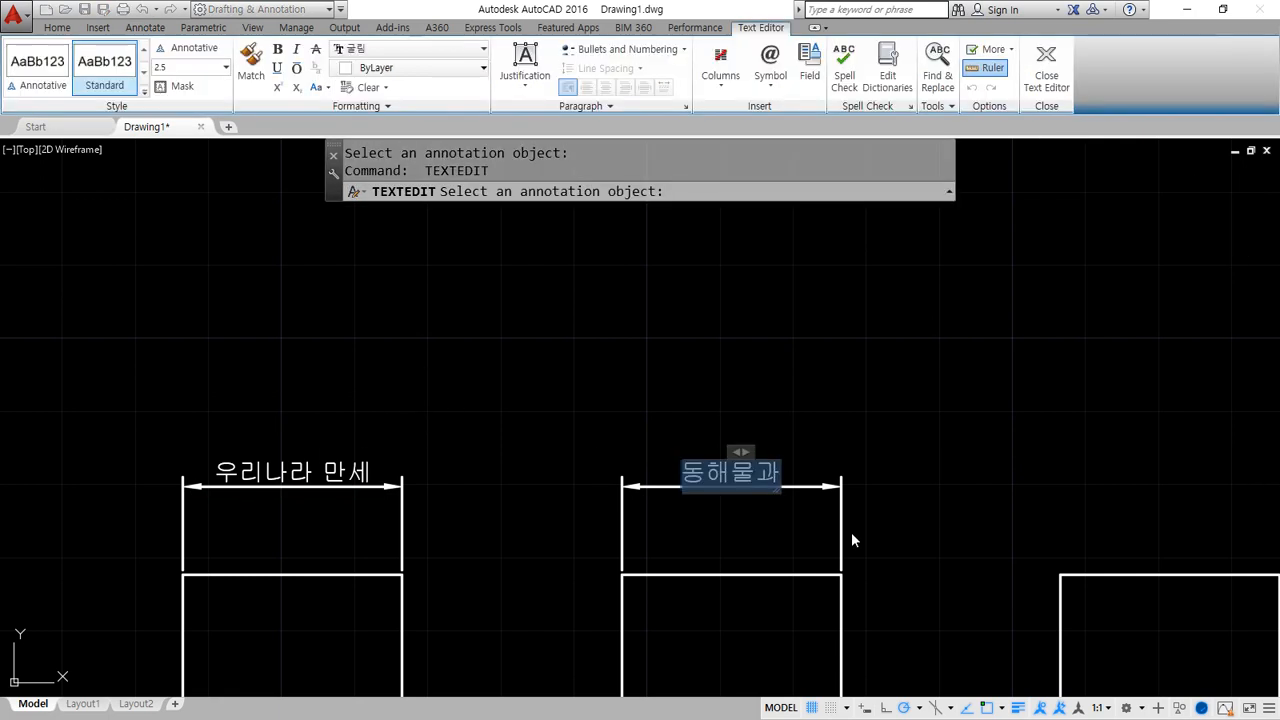
type("ehdg")
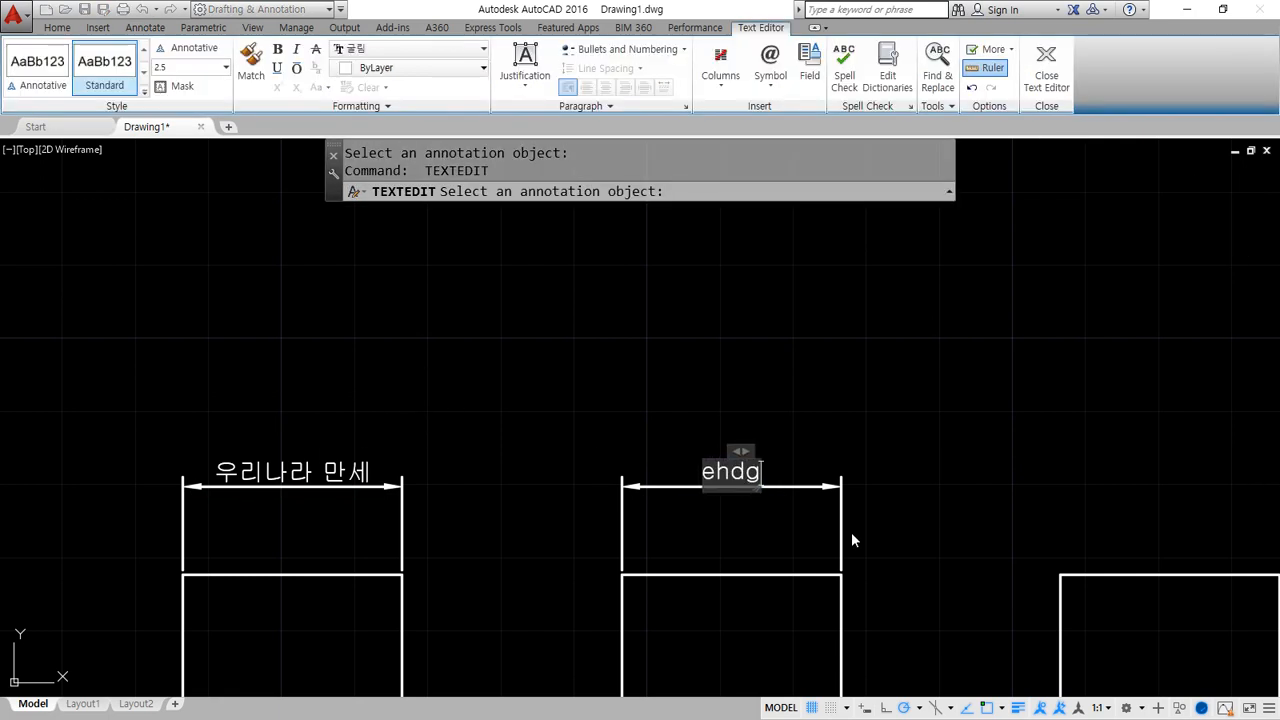
key("BackSpace")
key("BackSpace")
key("BackSpace")
key("BackSpace")
type("동해물")
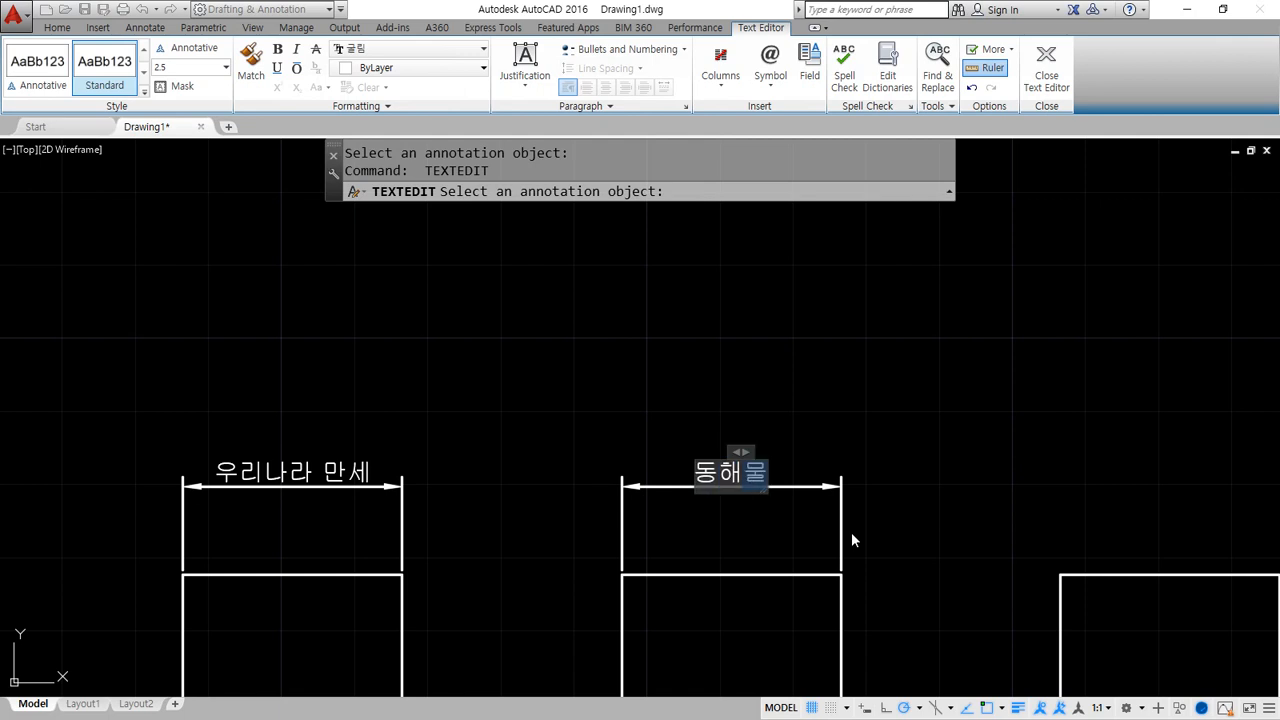
type("과 백두산이")
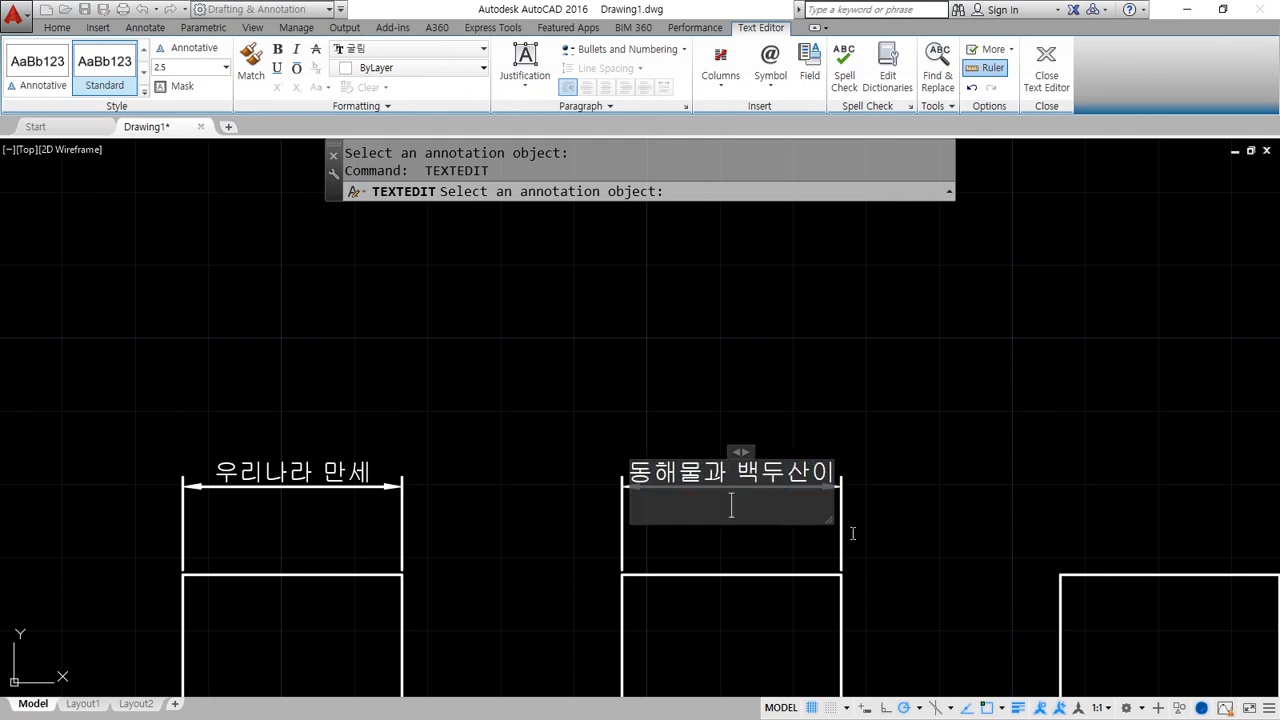
type(" 마르고 다")
type("도록")
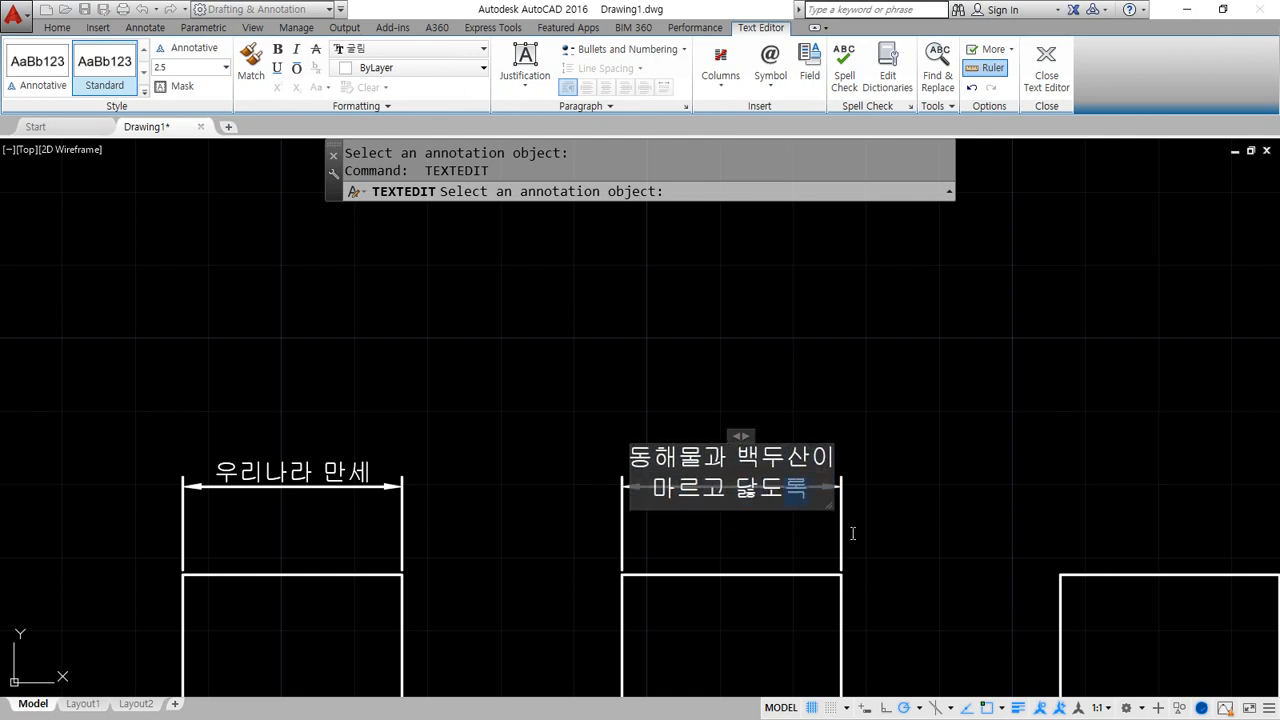
left_click(852, 533)
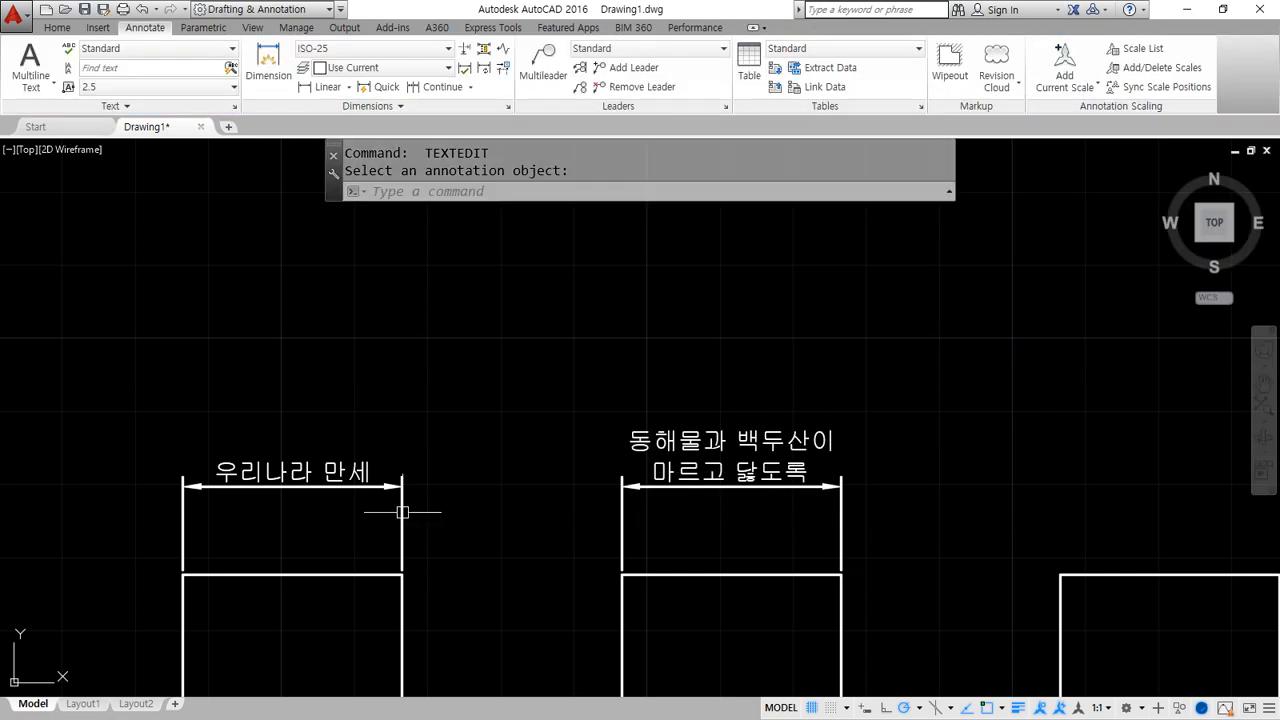
mouse_move(310, 500)
left_mouse_down()
mouse_move(206, 457)
mouse_move(383, 490)
left_mouse_up()
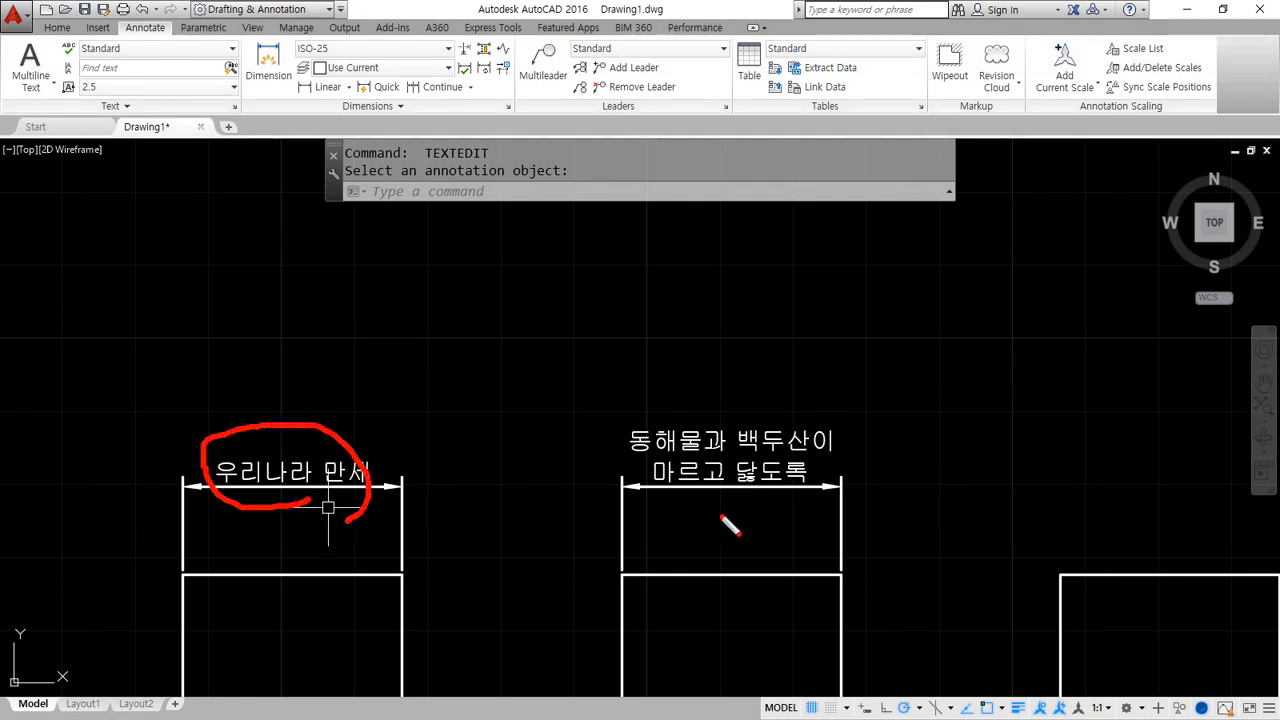
Switch to Notepad, add the line "< >" below "textEDit", and return to AutoCAD.
mouse_move(724, 513)
left_mouse_down()
mouse_move(712, 402)
mouse_move(770, 494)
left_mouse_up()
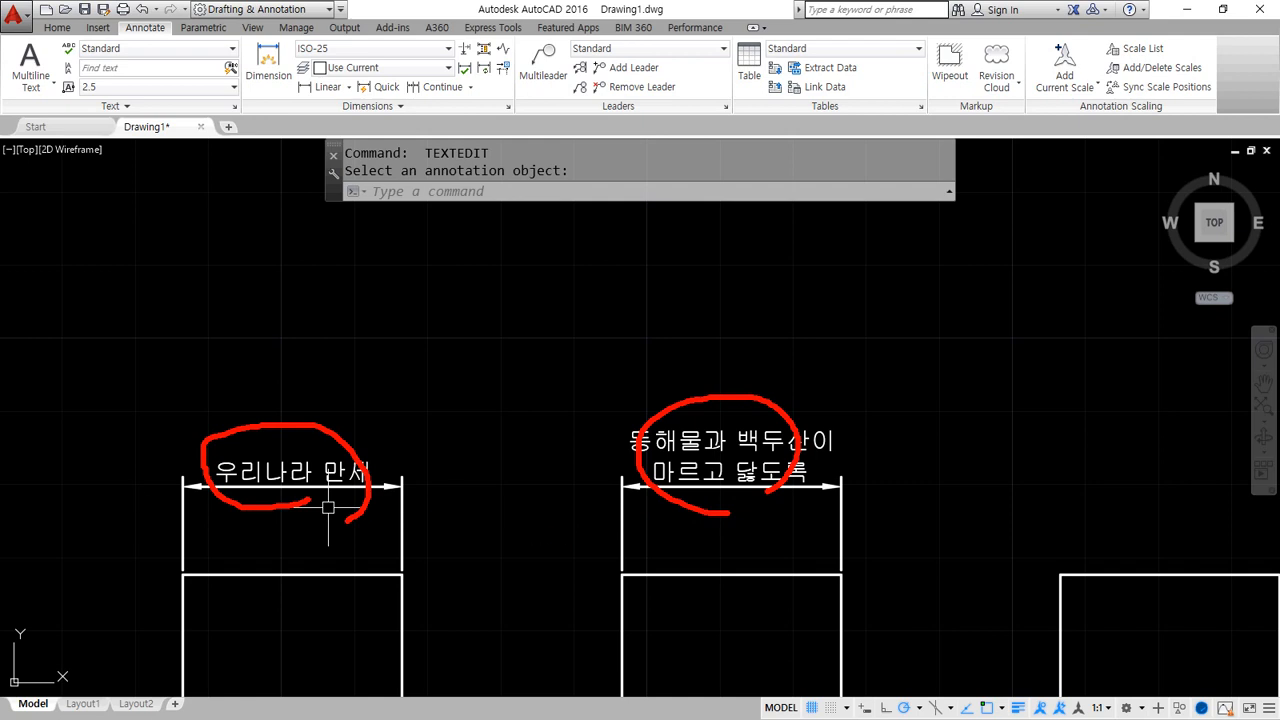
key("Escape")
key("alt+Tab")
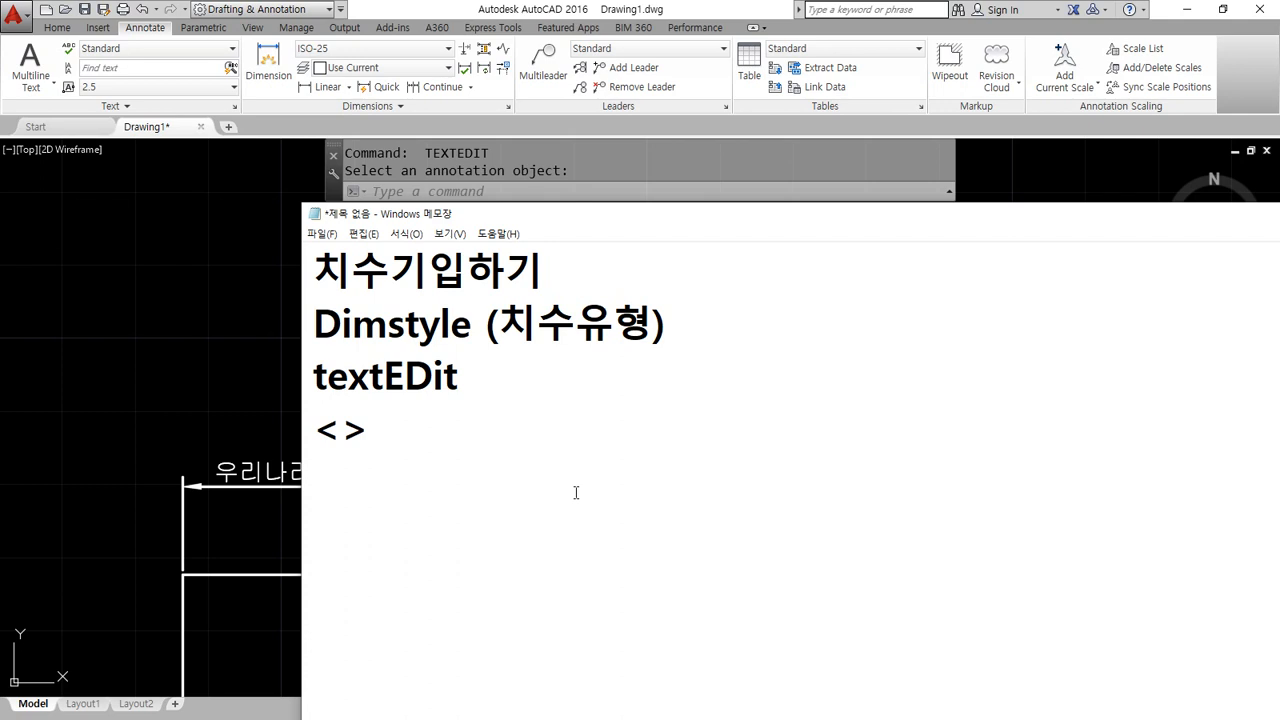
key("alt+Tab")
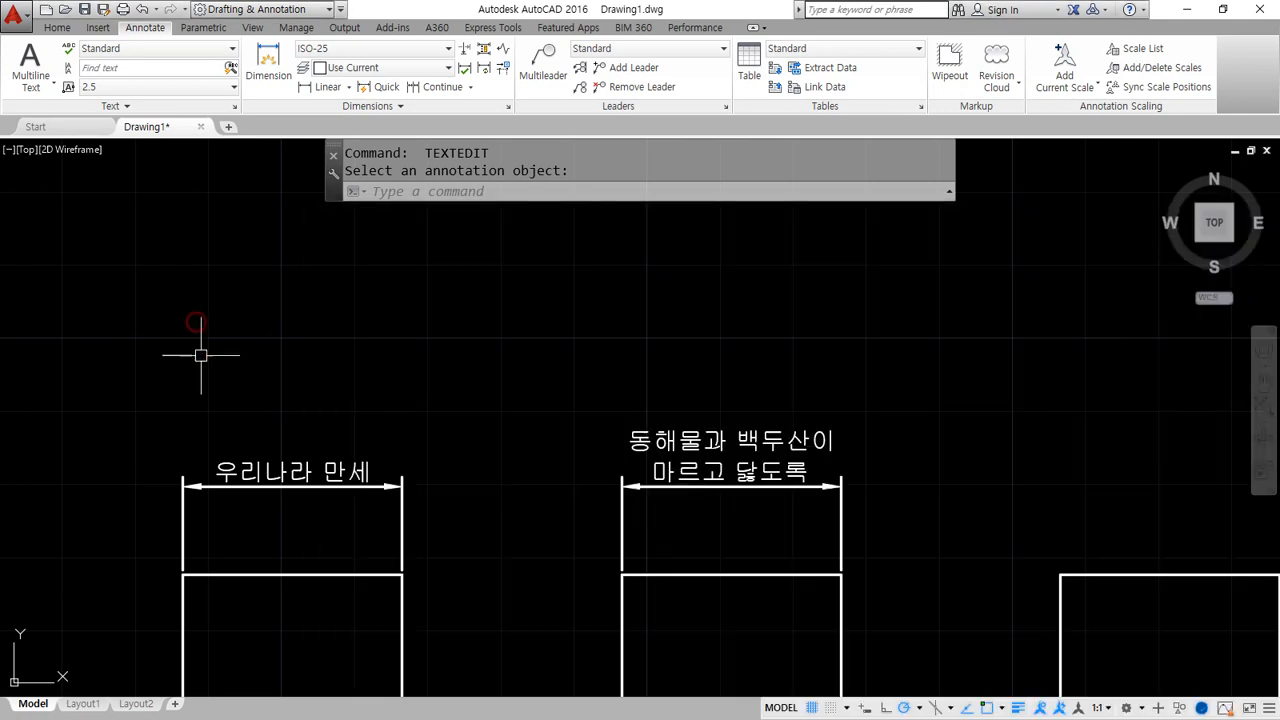
Replace the first square's dimension text "우리나라 만세" with "<>" to restore the measured value.
left_click(249, 478)
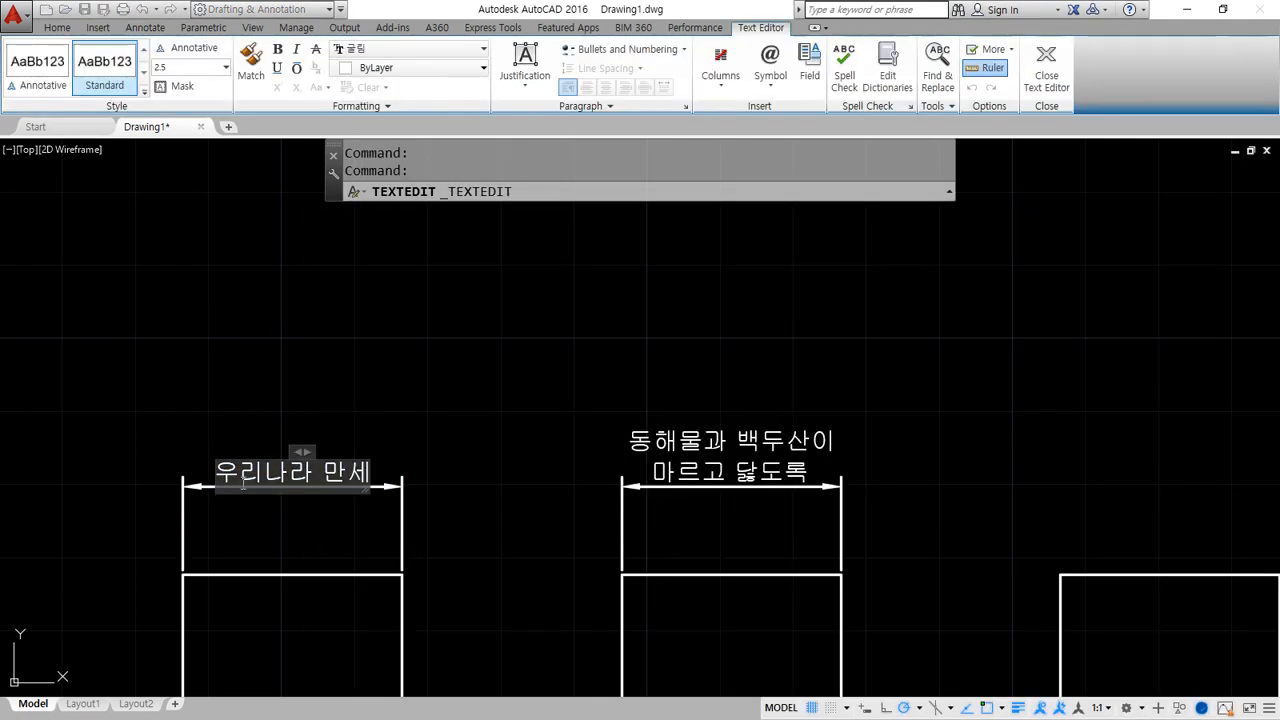
left_click_drag(218, 470, 378, 561)
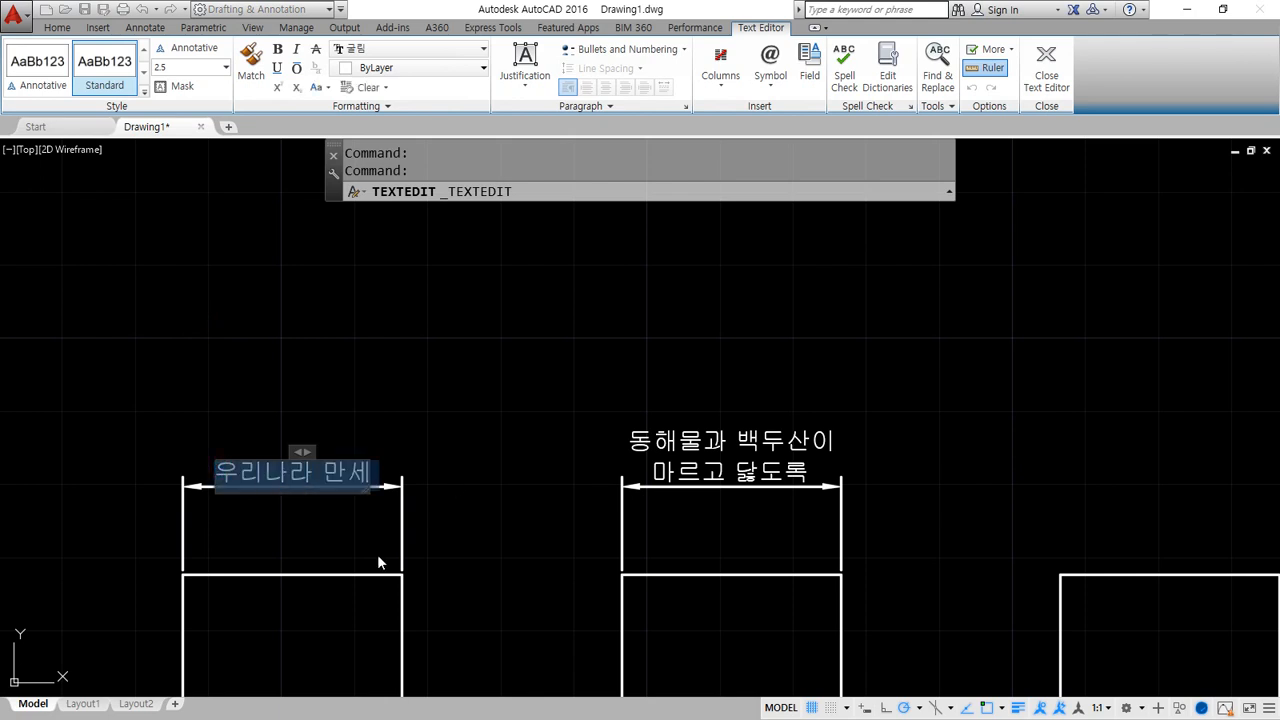
type("<")
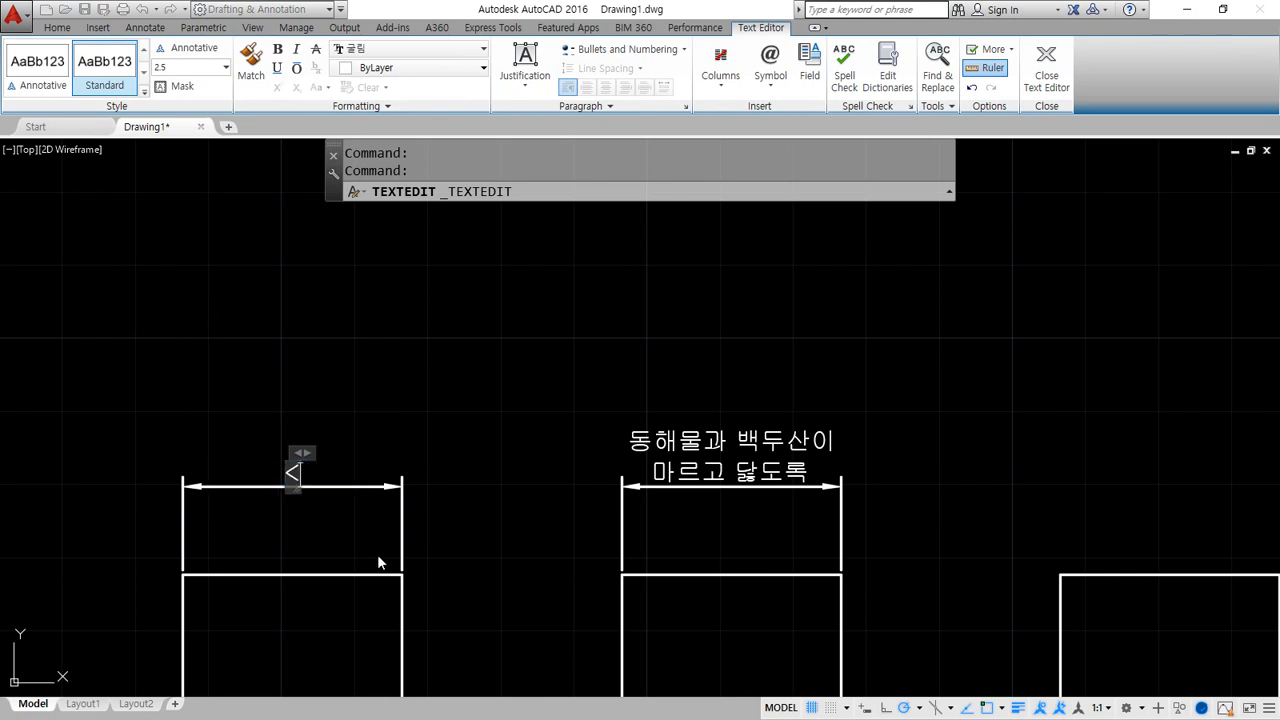
type(">")
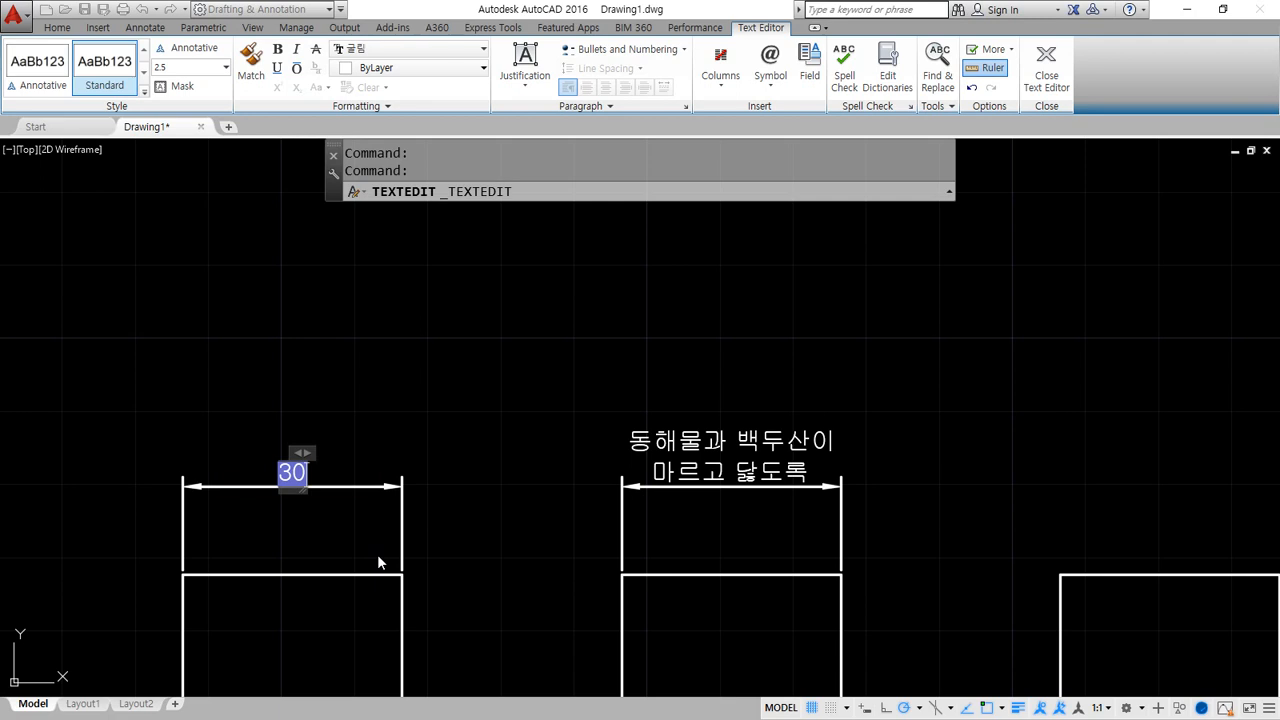
scroll(283, 478, "up", 4)
key("ctrl+Return")
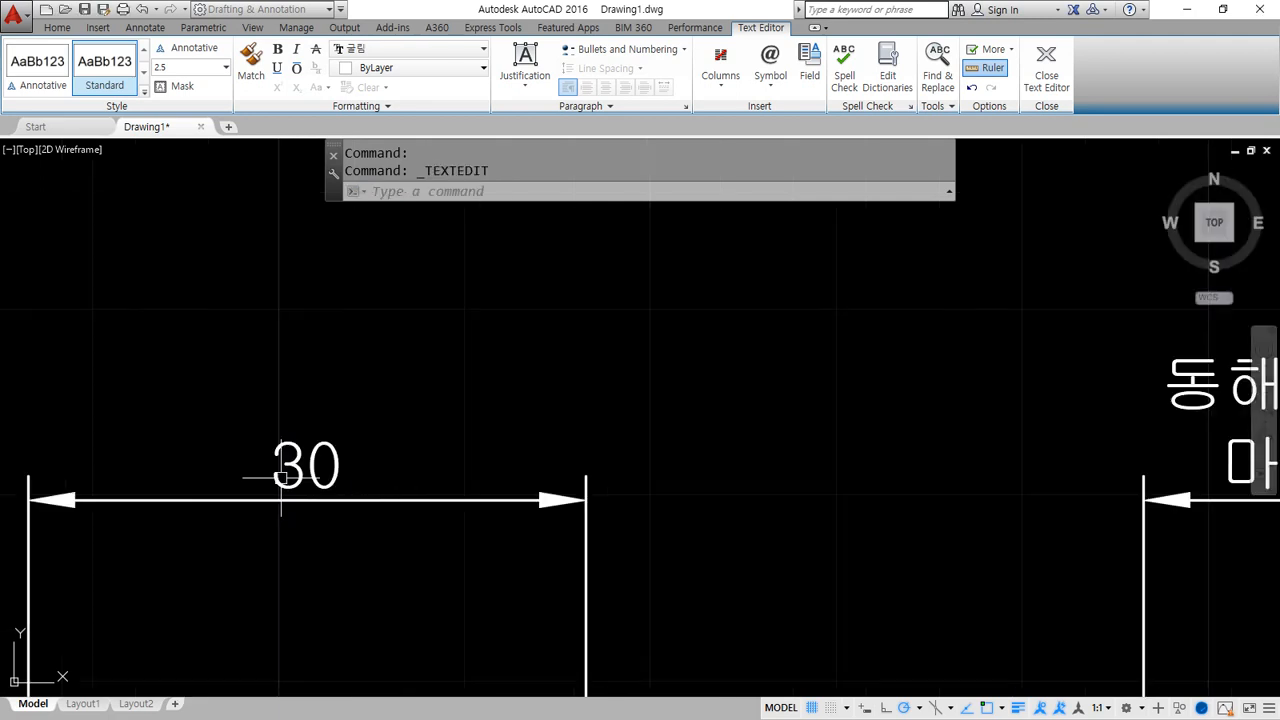
Replace the two-line text of the second square's dimension with "<>" to restore the measured value.
middle_click_drag(675, 383, 134, 391)
double_click(802, 393)
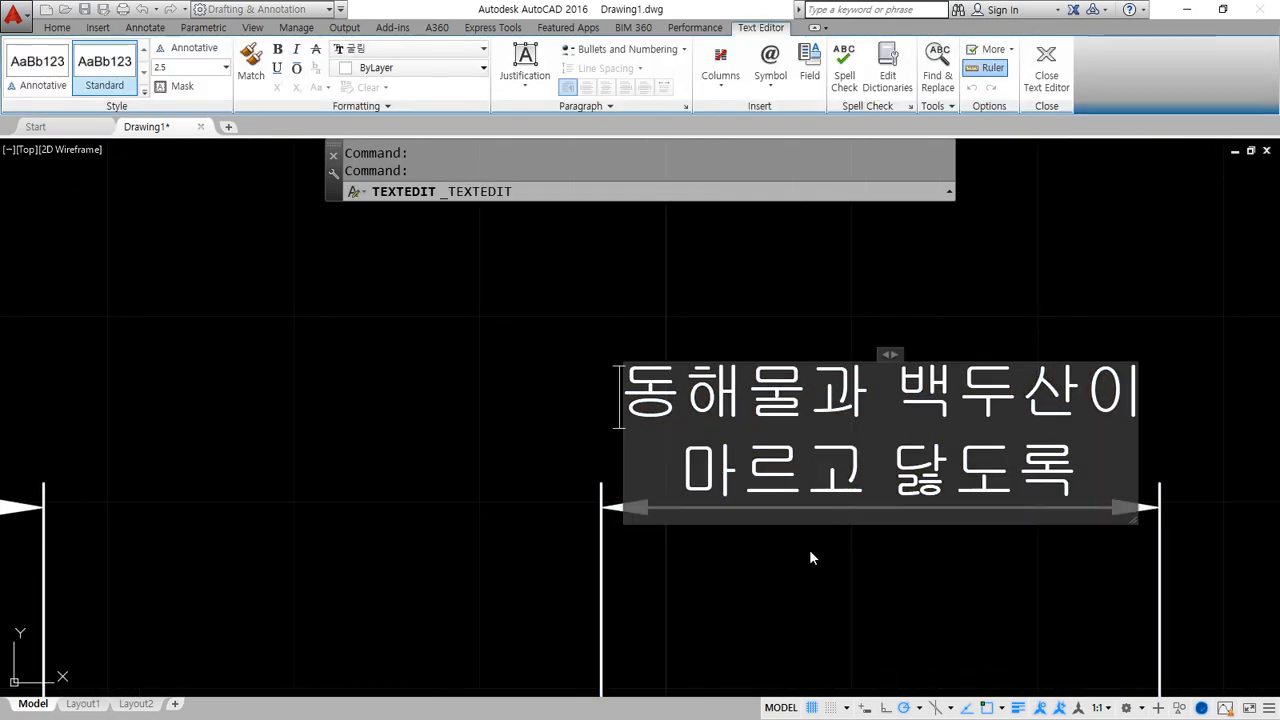
type("<>")
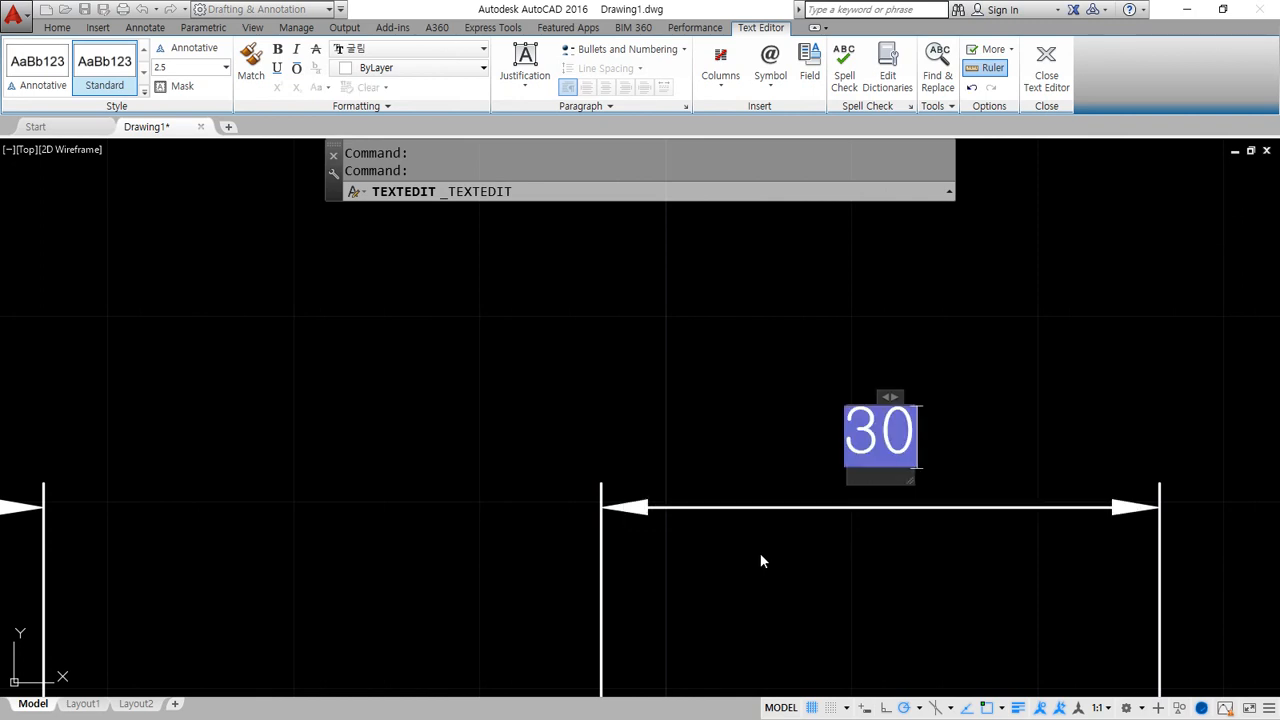
left_click(585, 447)
scroll(540, 455, "down", 3)
middle_click_drag(443, 491, 547, 459)
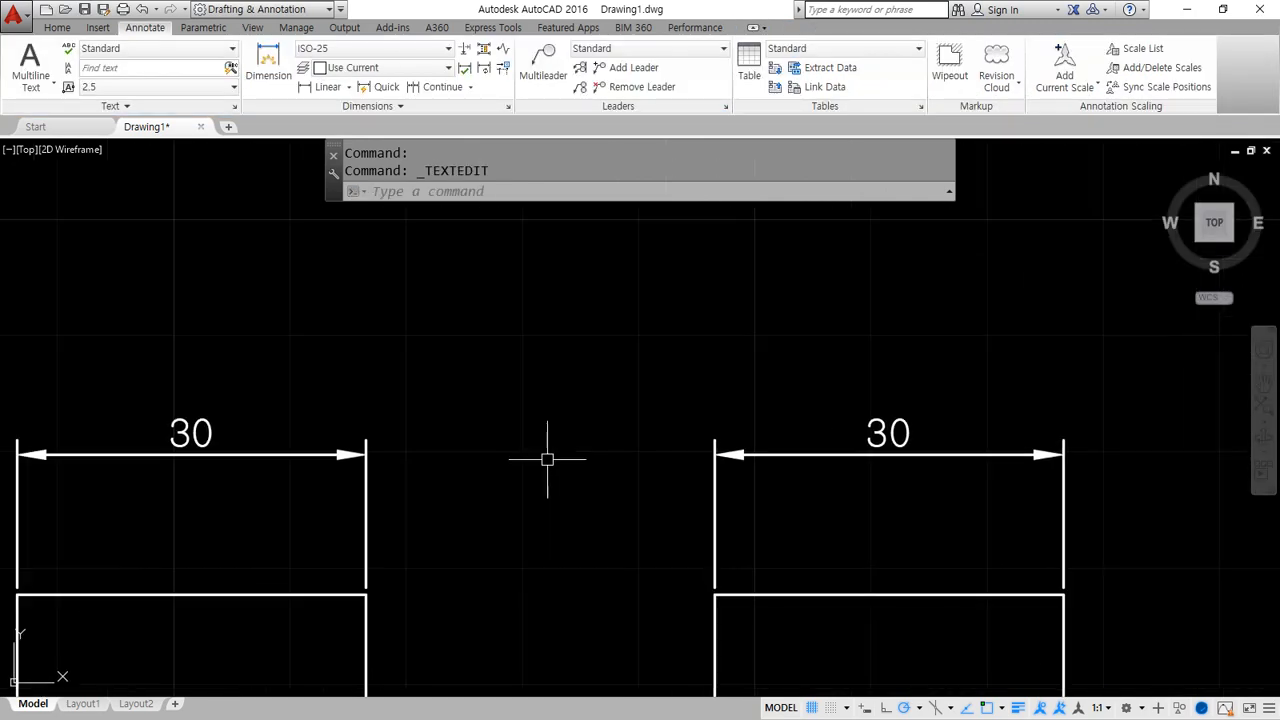
Append a degree symbol to the first square's dimension text using the code %%d.
middle_click_drag(271, 391, 417, 371)
double_click(371, 413)
scroll(380, 405, "up", 5)
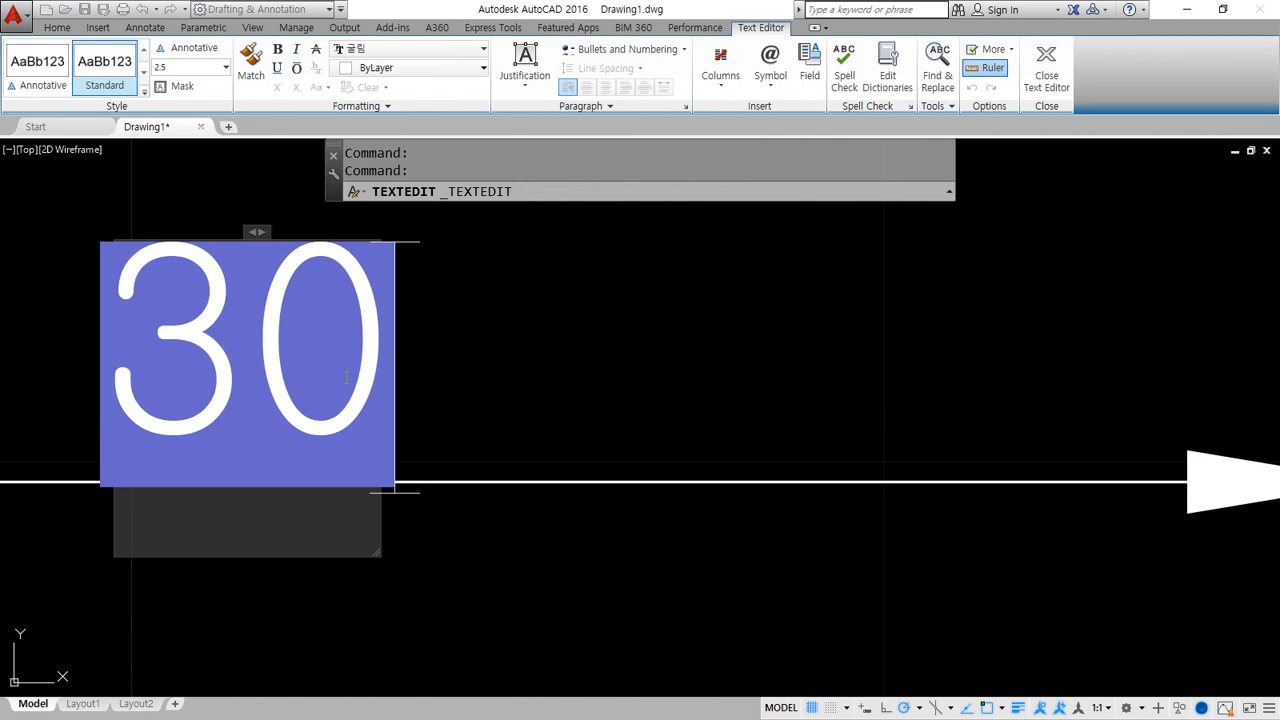
type("%%")
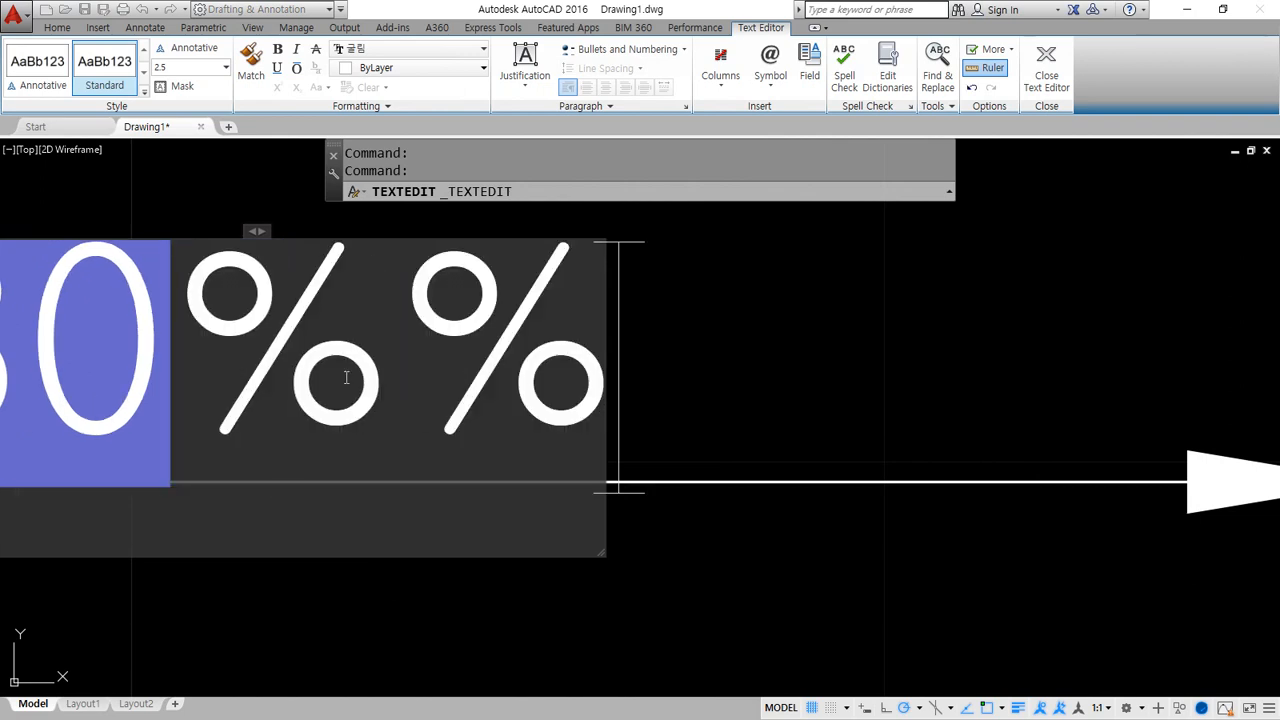
type("ㅇ")
key("Hangul")
key("BackSpace")
type("d")
key("Escape")
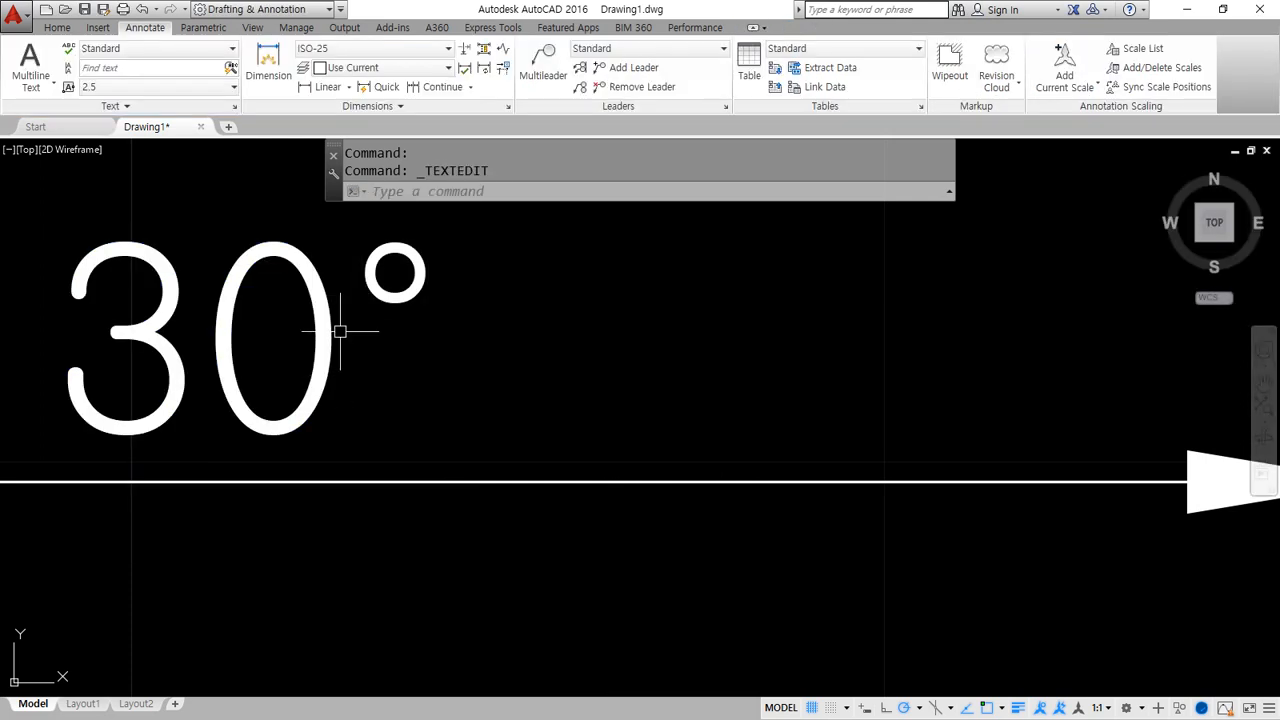
middle_click_drag(256, 255, 294, 289)
left_click(366, 379)
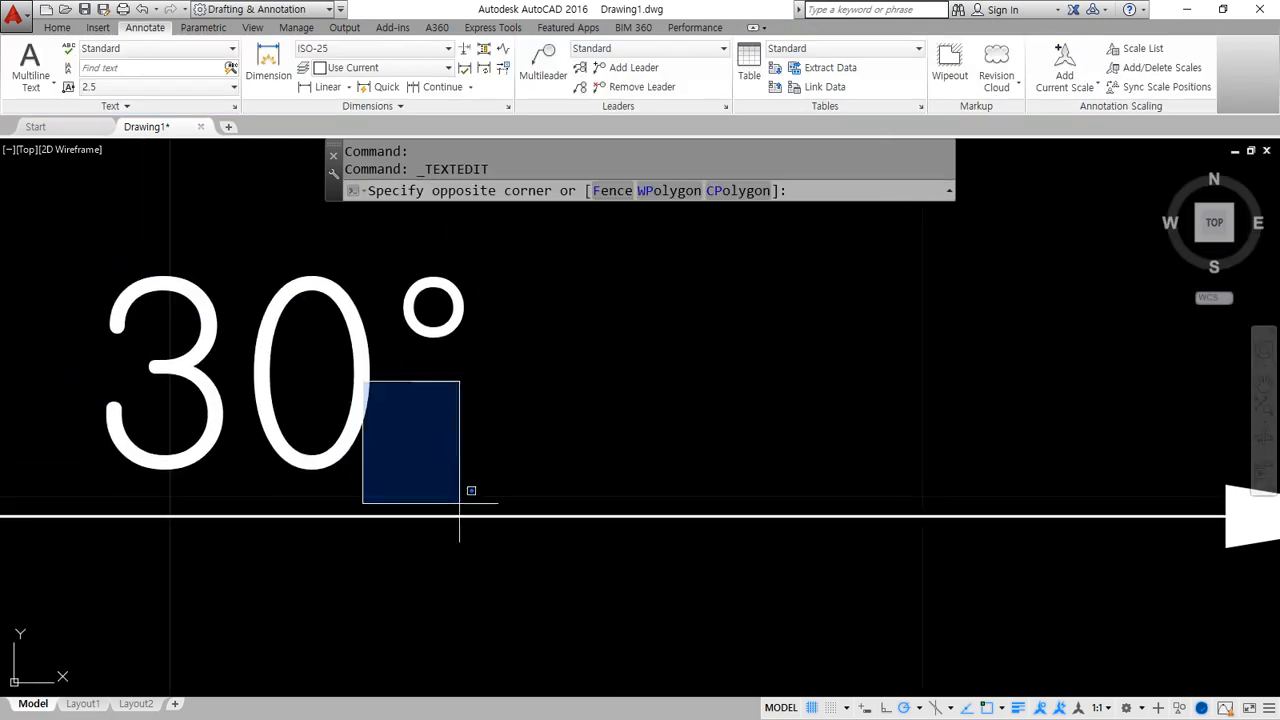
left_click(250, 412)
left_click(252, 412)
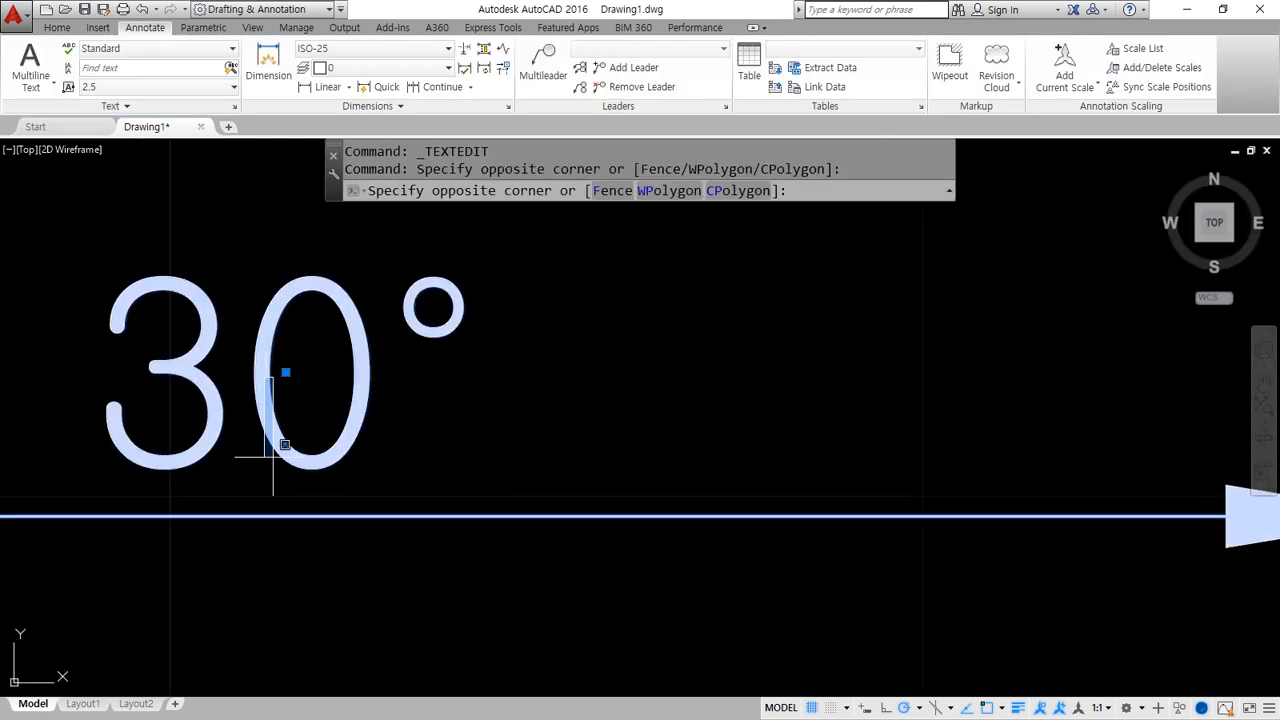
left_click(243, 400)
scroll(308, 405, "down", 6)
key("Escape")
key("Escape")
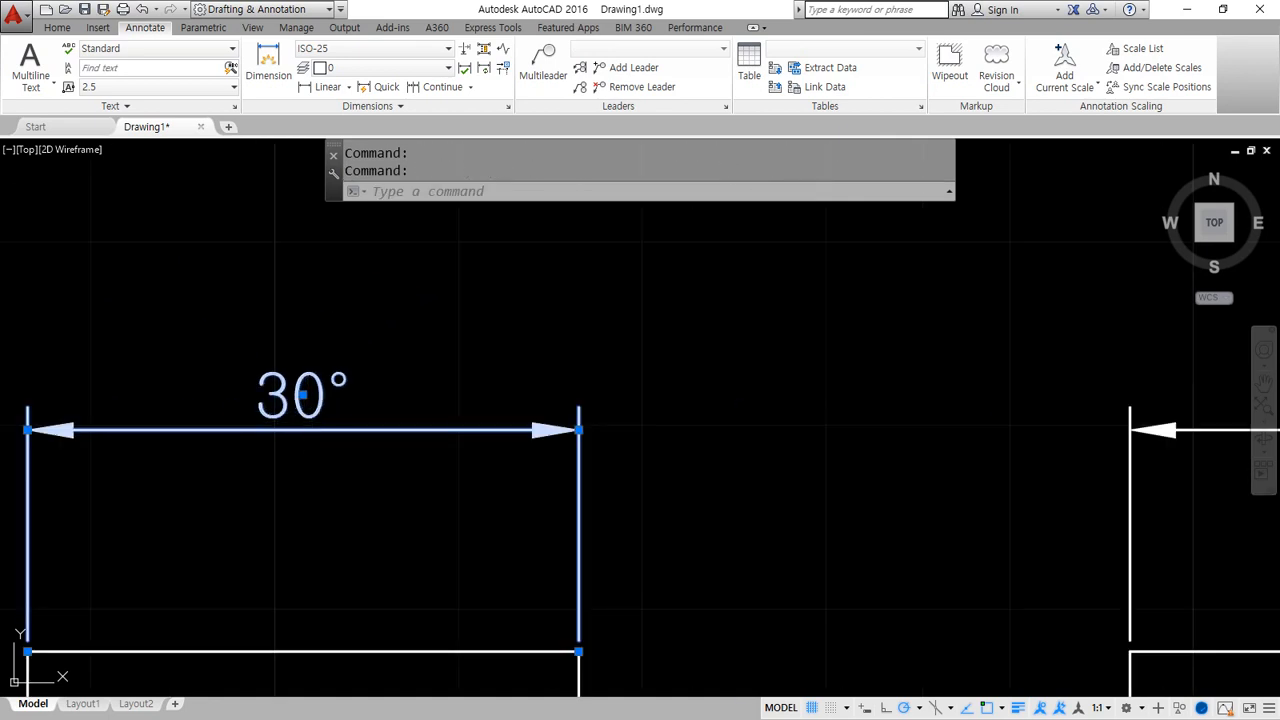
Add a diameter symbol (%%c) before the first dimension's value and the tolerance " %%p0.23" after the degree symbol.
double_click(300, 400)
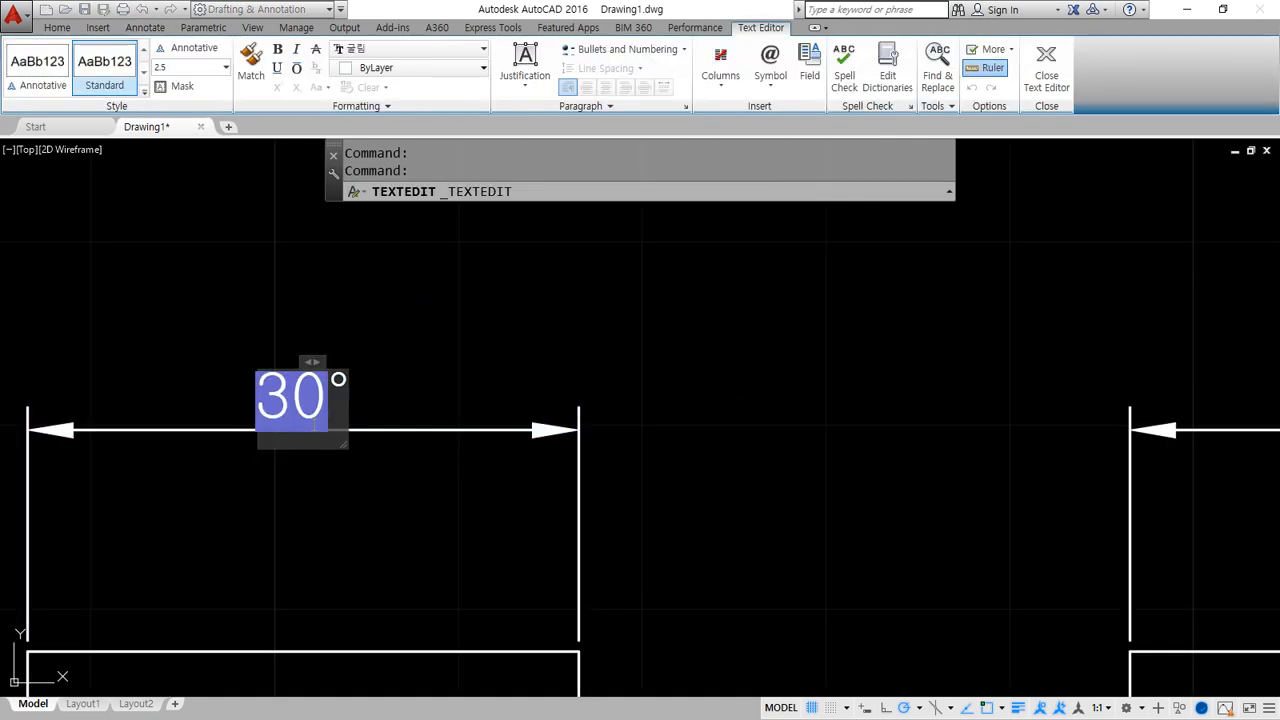
type("%%c")
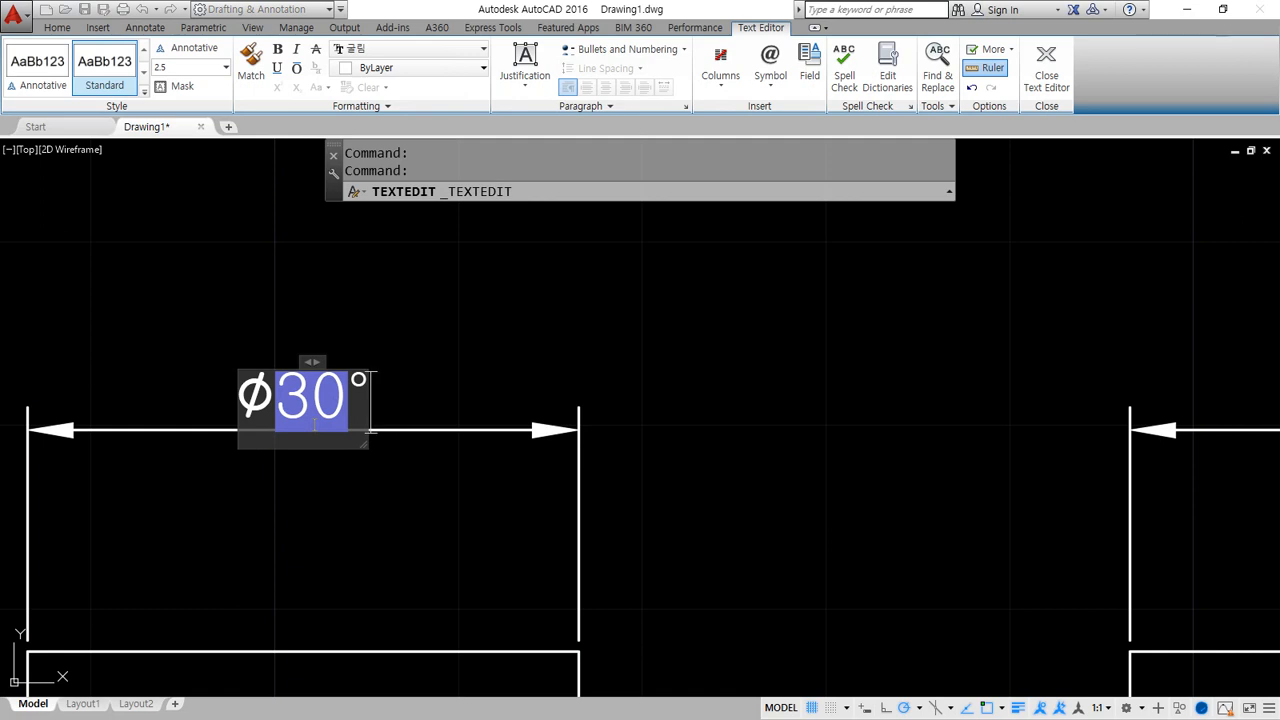
type(" %%p0.23")
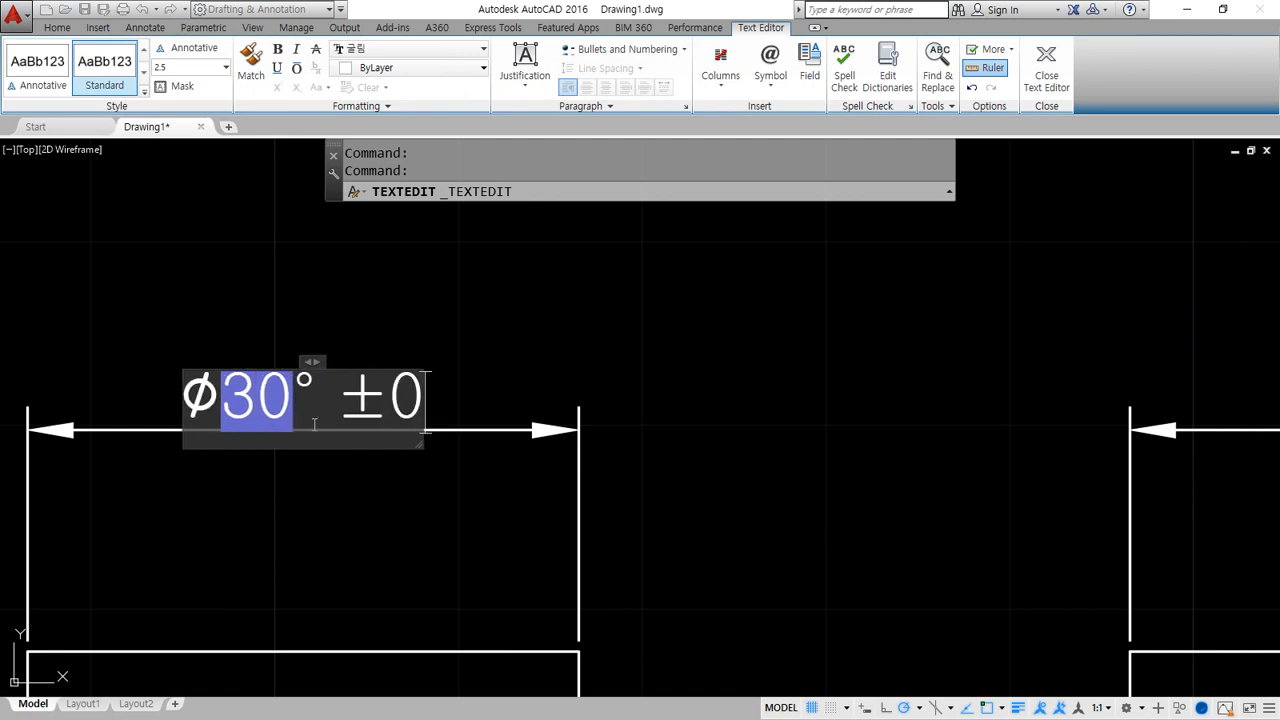
key("ctrl+Return")
scroll(294, 349, "up", 2)
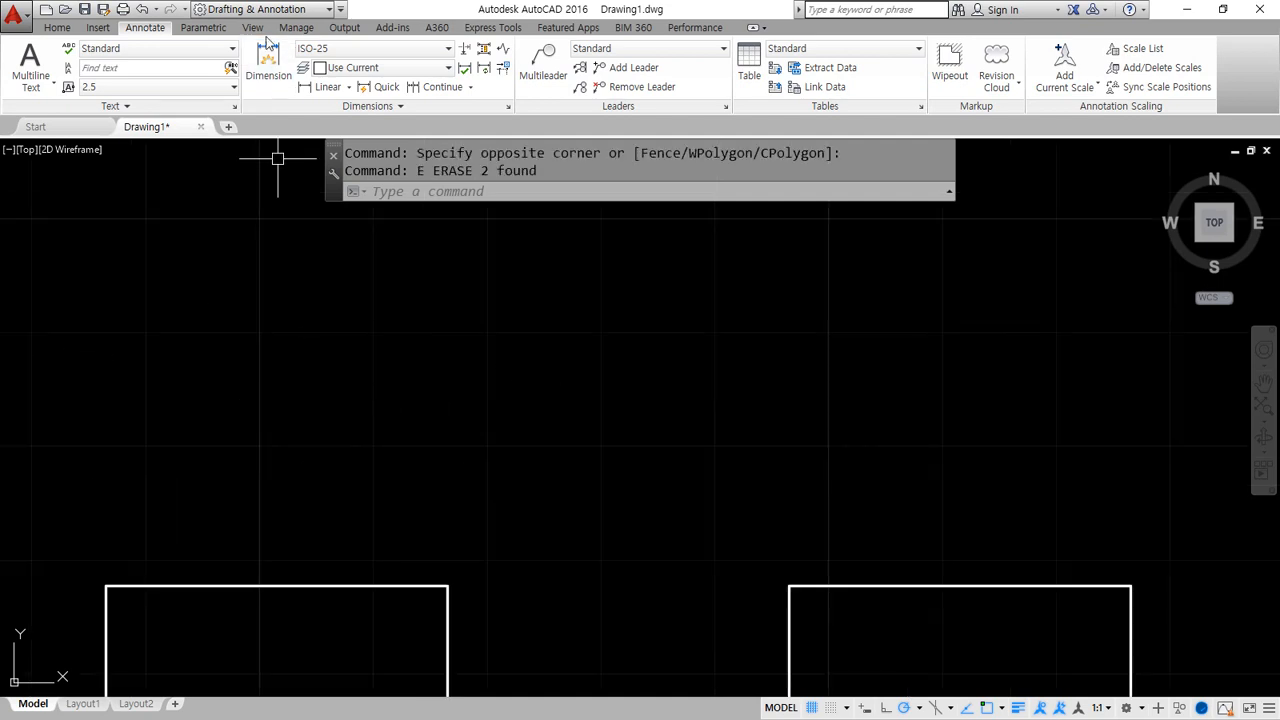
Add a linear dimension above the first square's upper edge, using the Angle option to rotate its text 45 degrees.
left_click(328, 86)
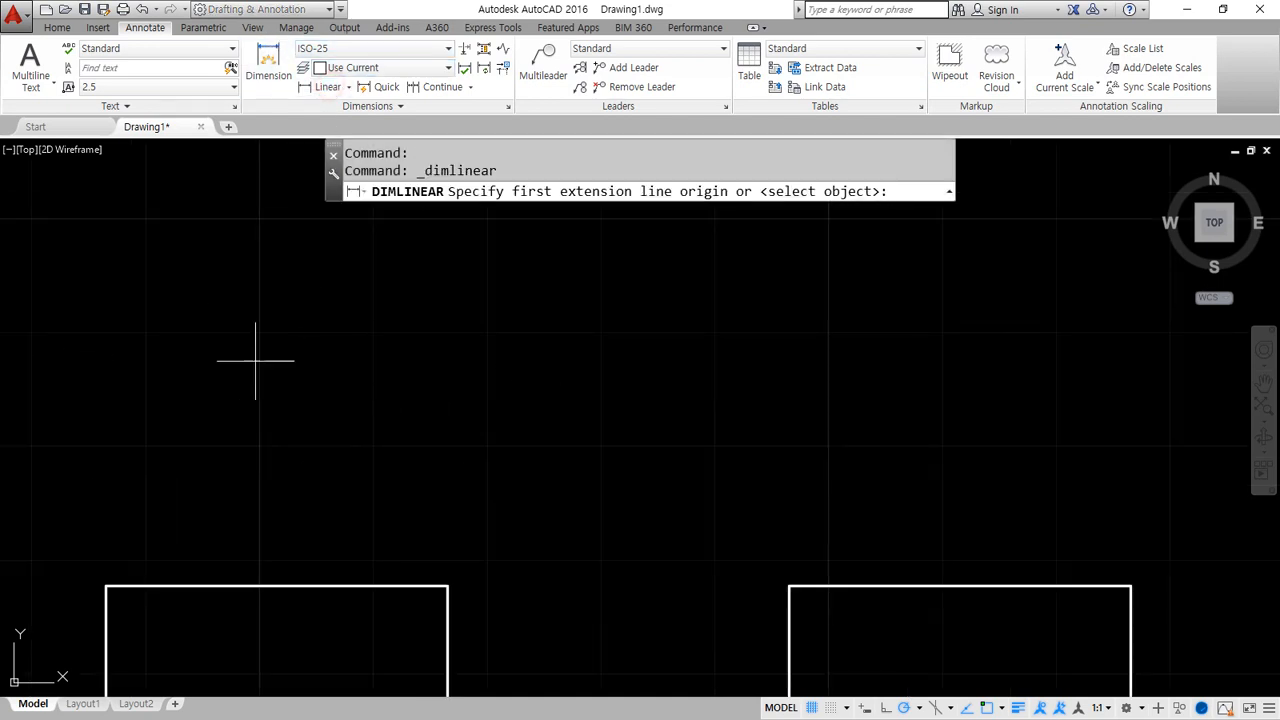
left_click(106, 586)
left_click(447, 586)
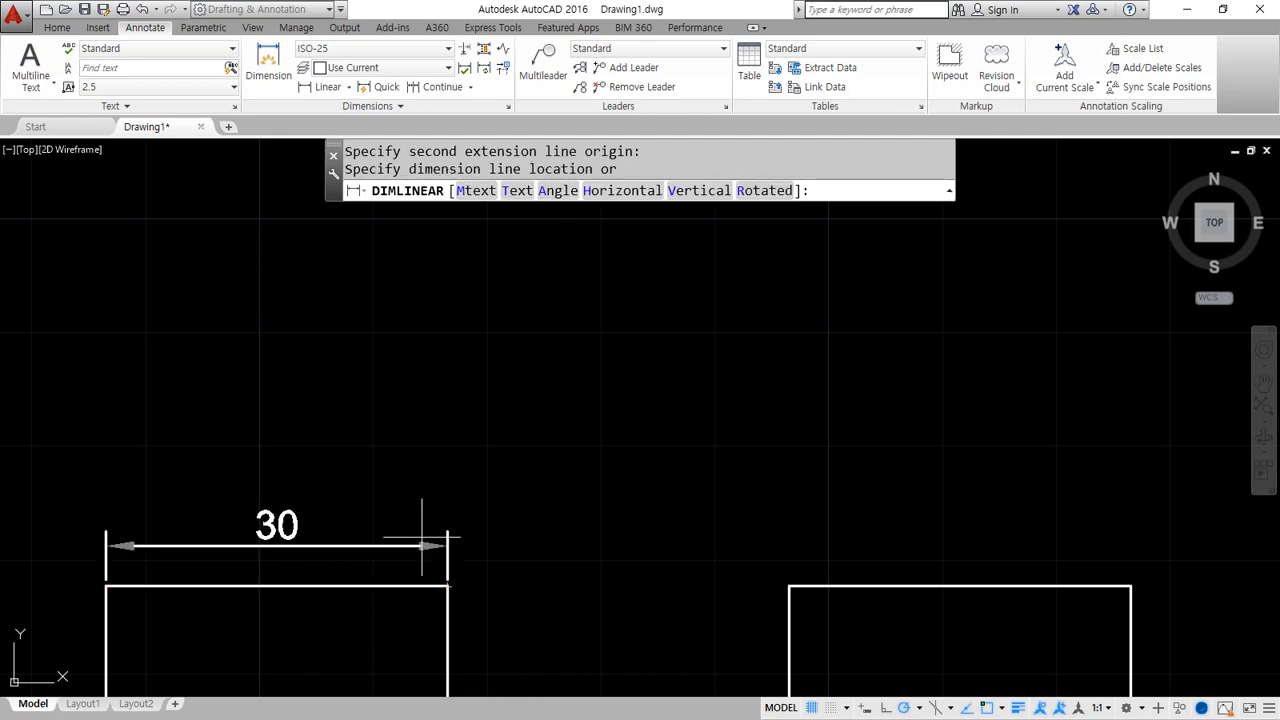
left_click(557, 191)
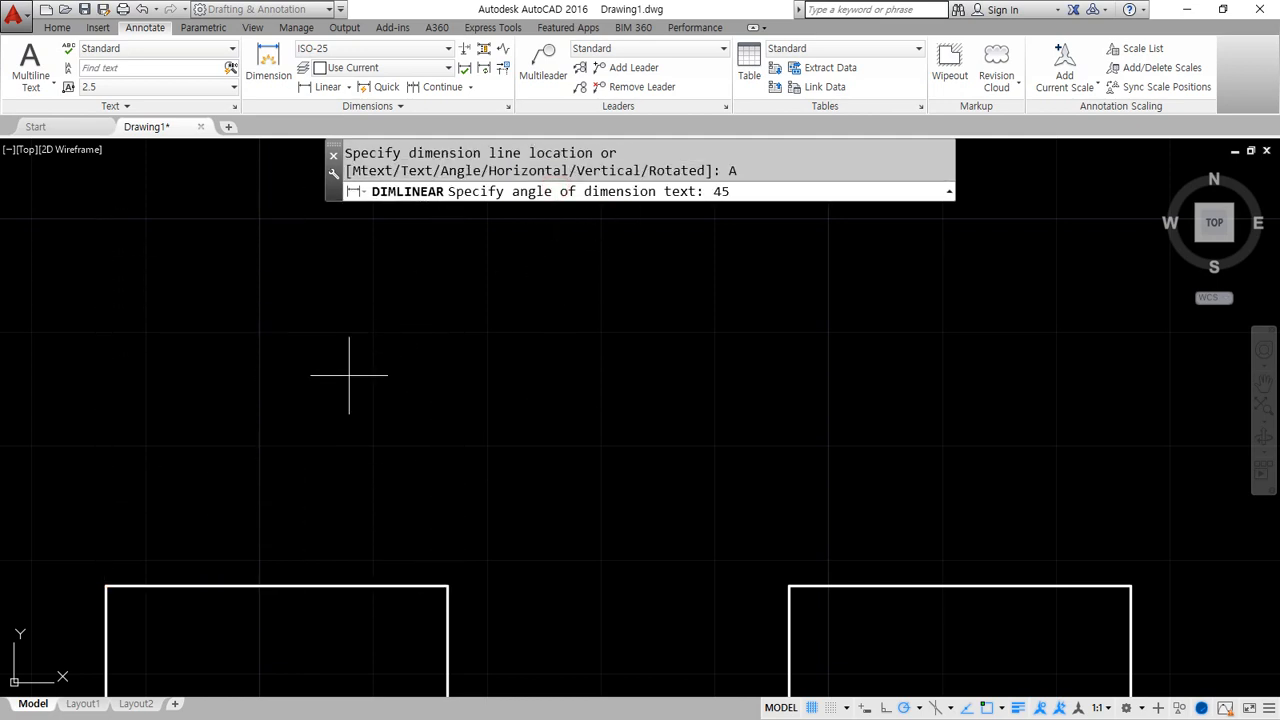
key("Return")
left_click(340, 409)
scroll(279, 405, "up", 2)
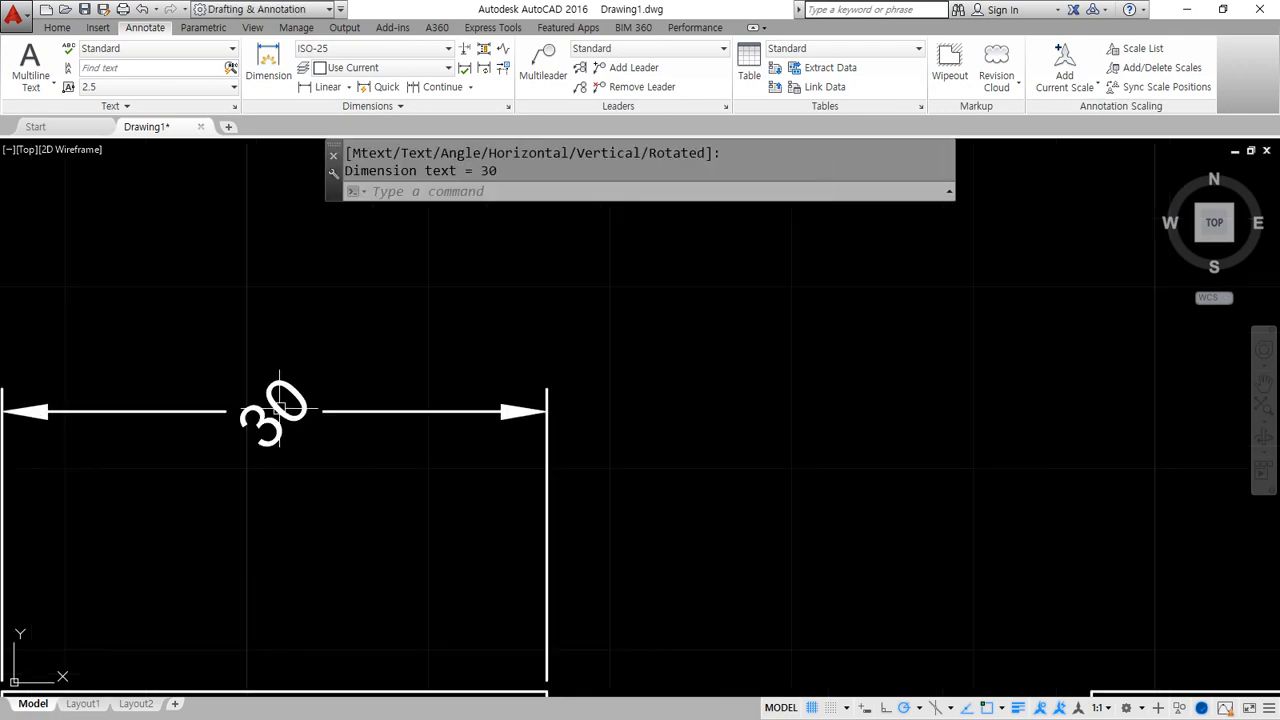
Erase the linear dimension with the rotated text above the first square.
scroll(325, 495, "down", 4)
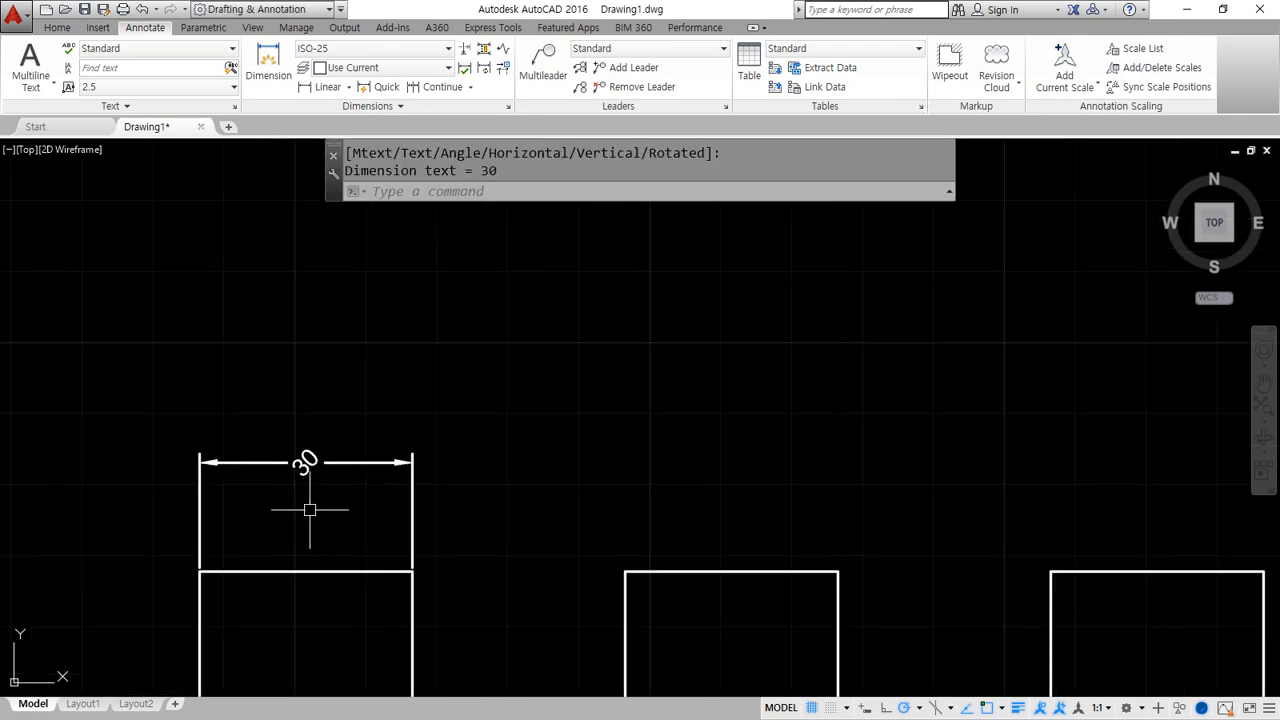
left_click(314, 501)
left_click(17, 357)
type("e")
key("Return")
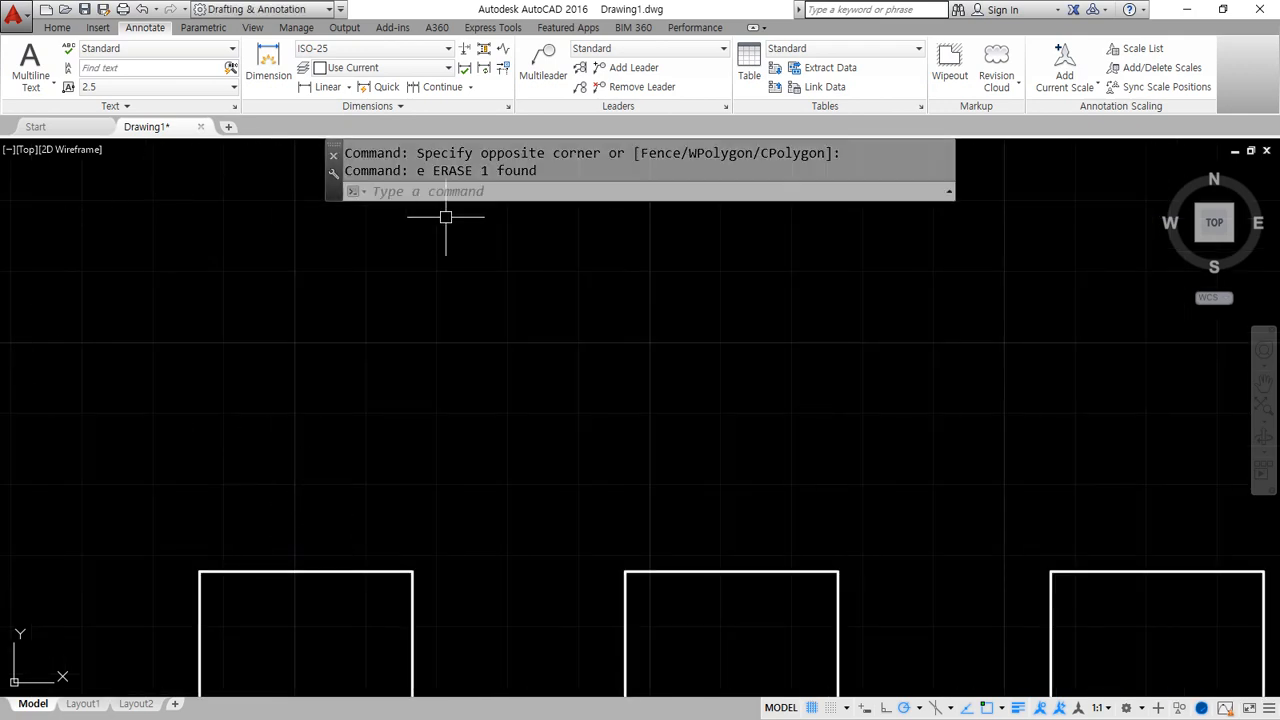
left_click(327, 89)
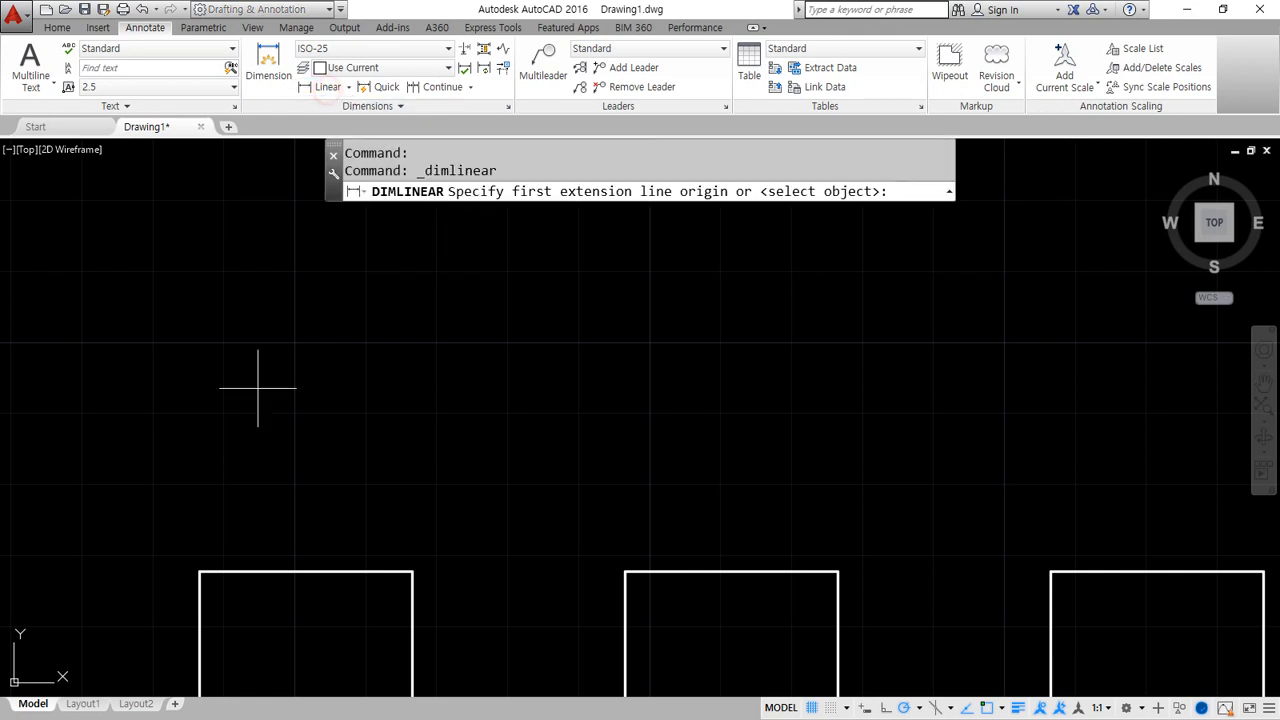
left_click(198, 572)
left_click(412, 572)
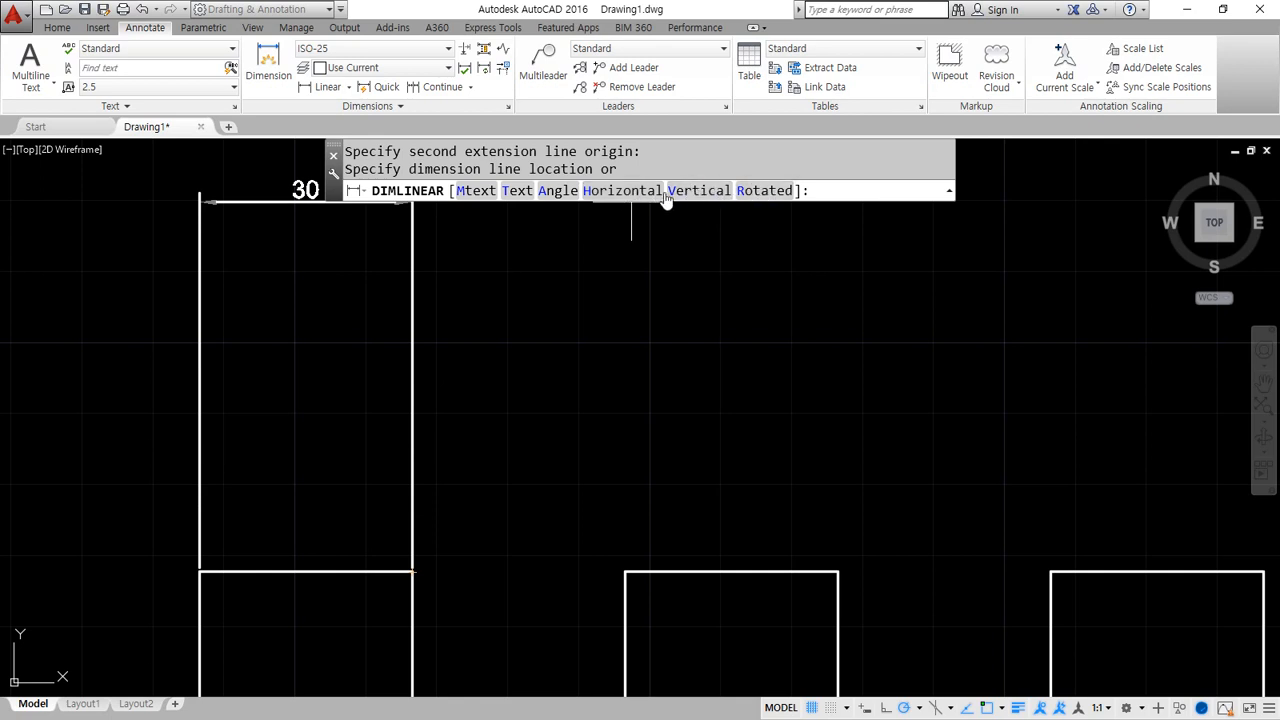
left_click(634, 190)
scroll(357, 357, "down", 4)
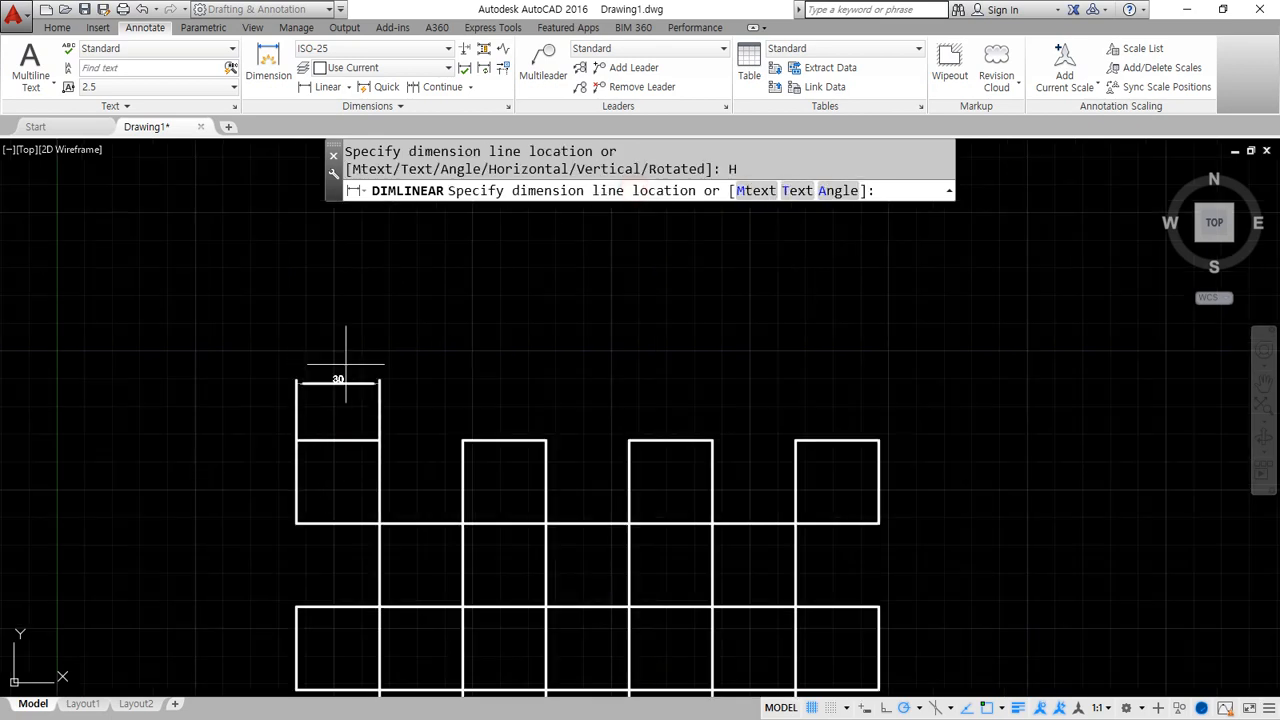
key("Escape")
Trim away the upper and left edges of the first top-row square.
scroll(262, 623, "up", 4)
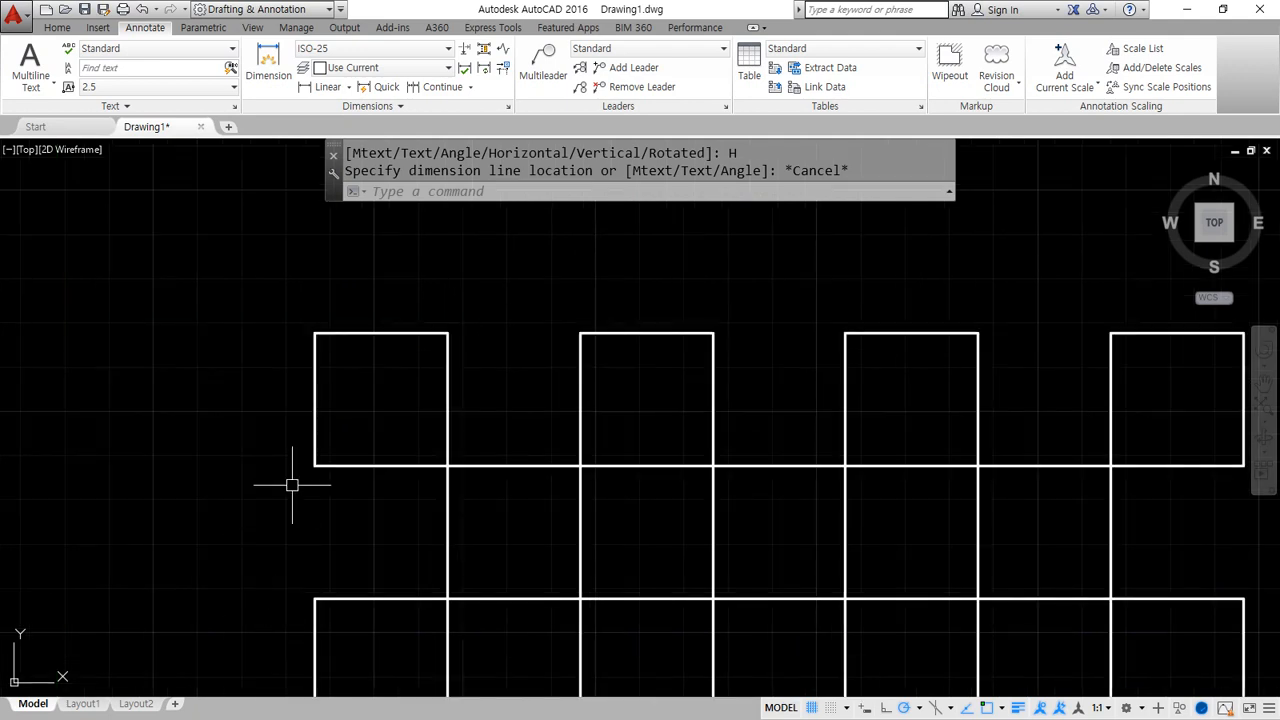
type("tr")
key("Return")
key("Return")
left_click(343, 306)
left_click(240, 371)
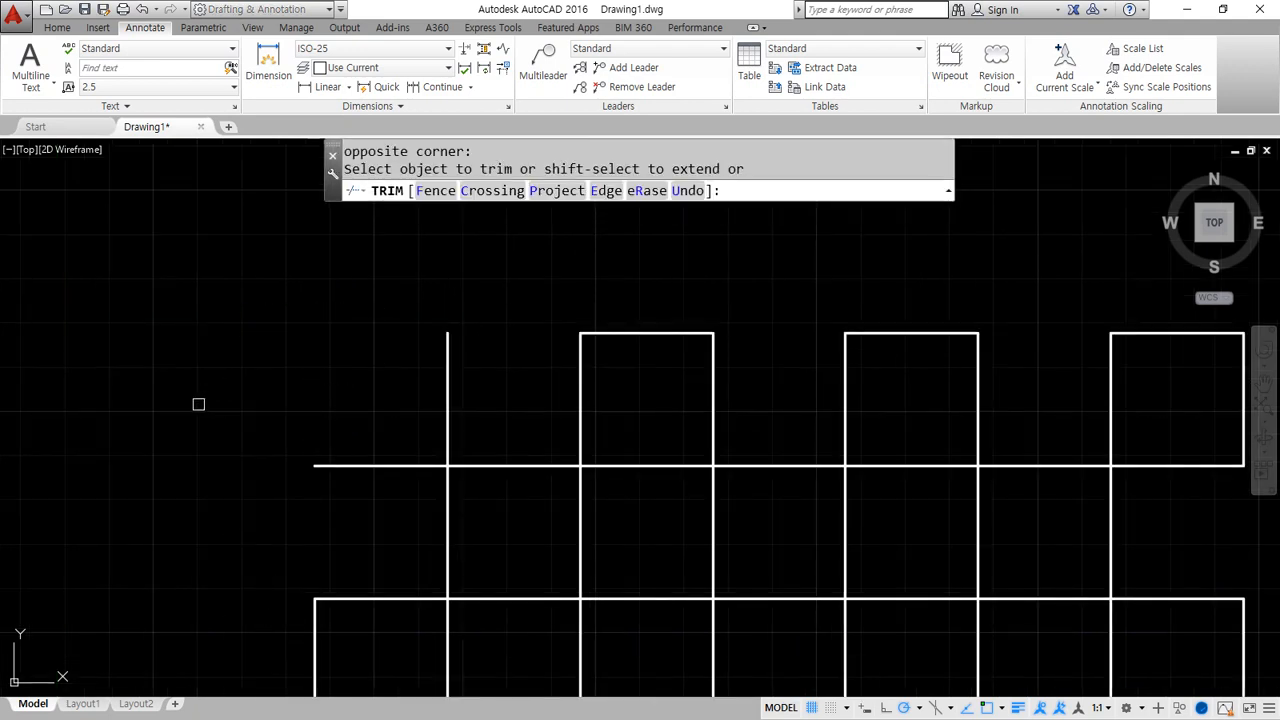
key("Return")
Draw a diagonal line from the first square's upper-right corner to its lower-left corner, closing a triangle.
type("l")
key("Return")
left_click(446, 336)
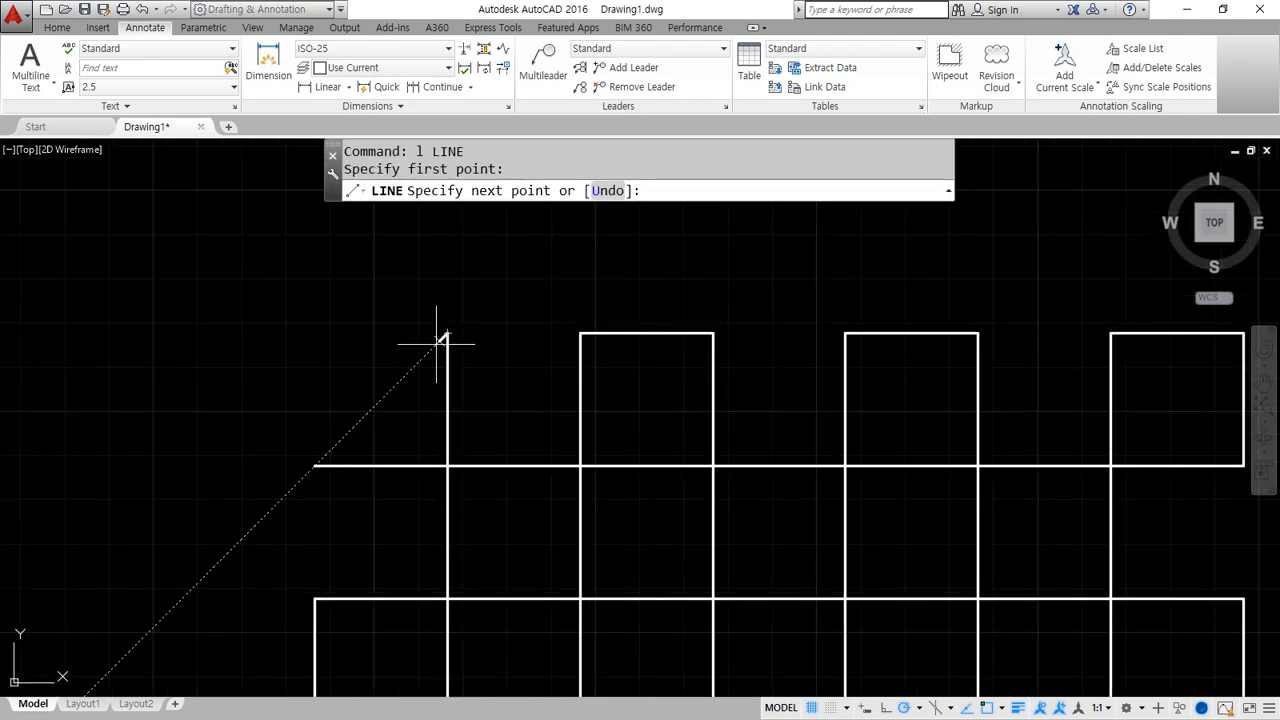
left_click(315, 465)
key("Return")
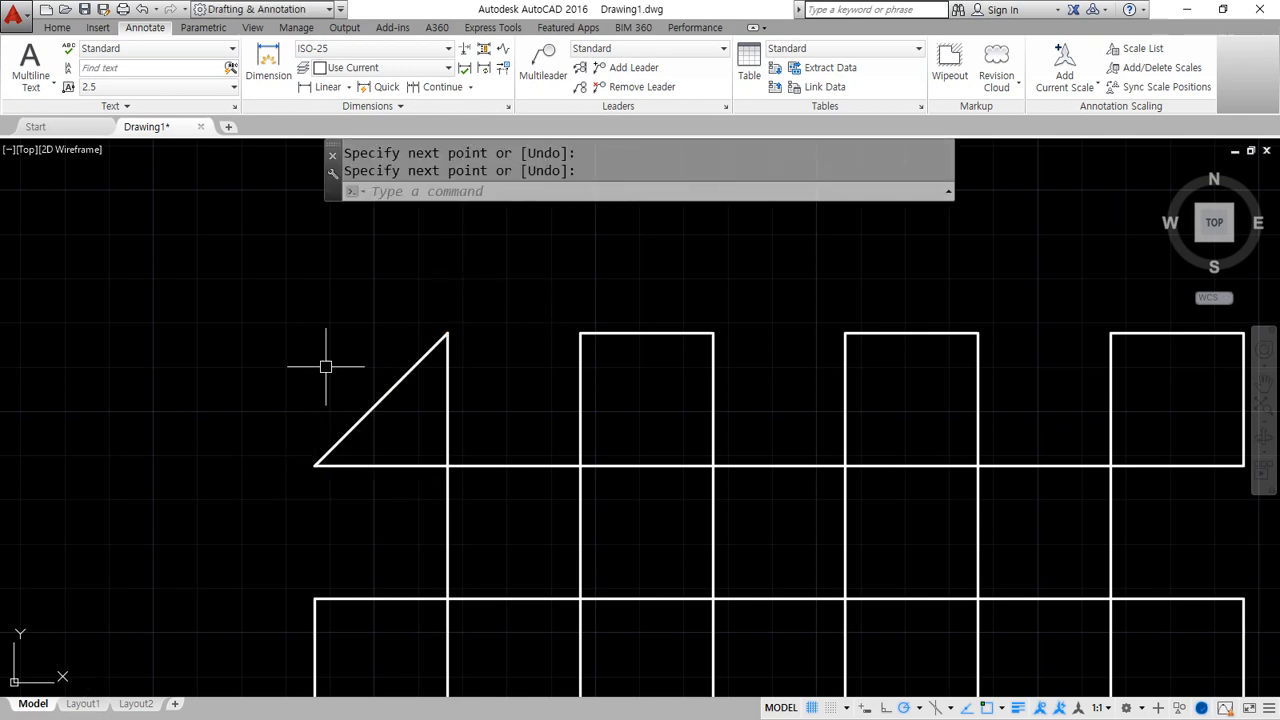
left_click(330, 87)
left_click(315, 465)
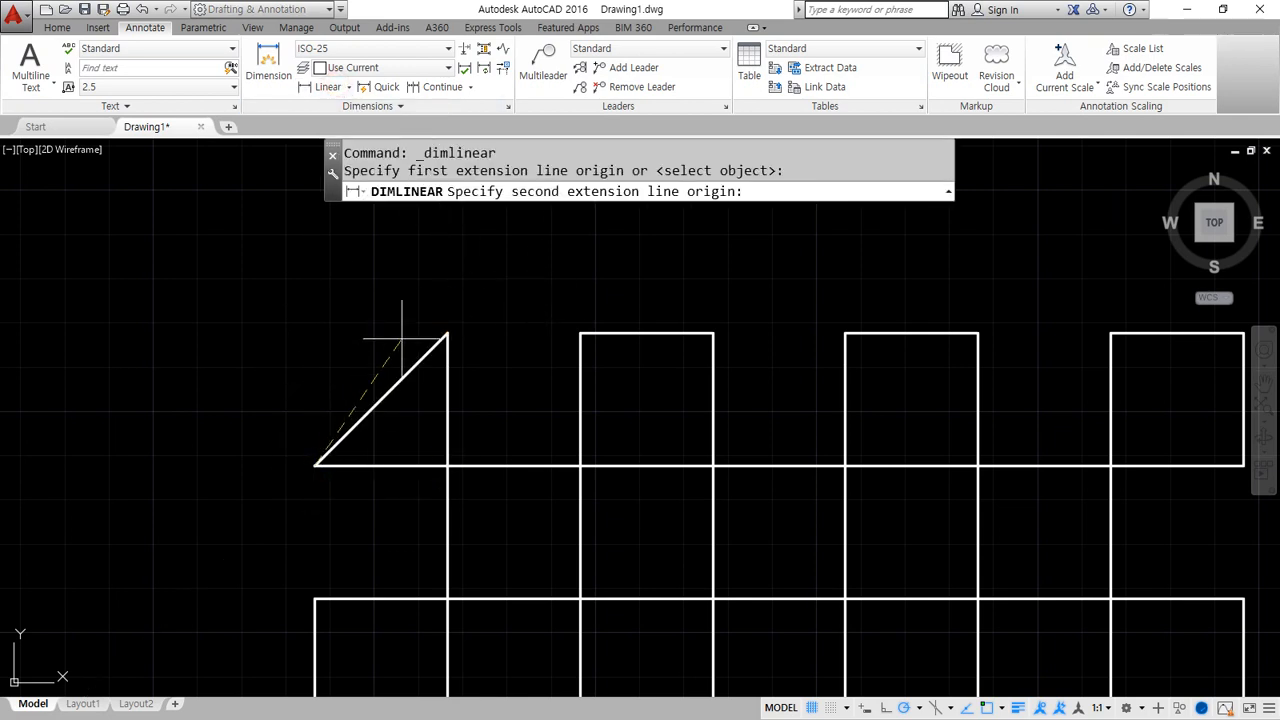
left_click(446, 336)
key("Escape")
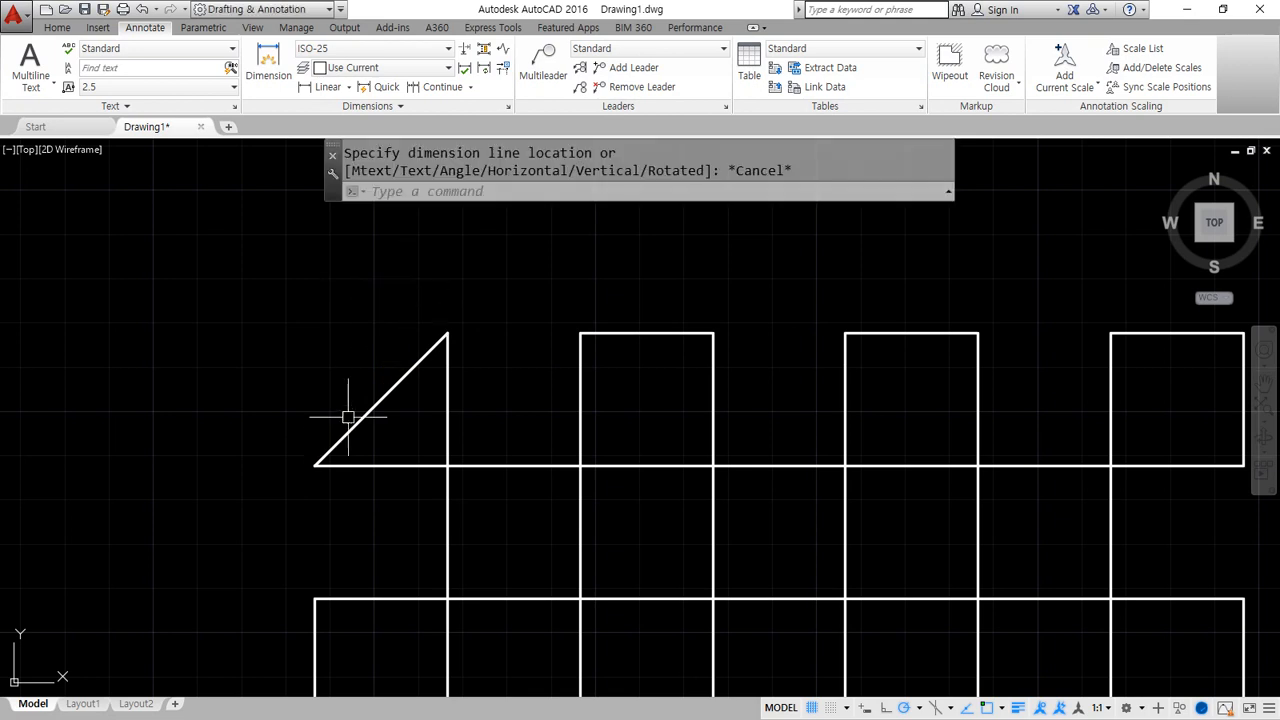
Add a linear dimension between the ends of the triangle's sloped edge, using the Horizontal option and placing it above the triangle.
key("Return")
left_click(315, 465)
left_click(440, 336)
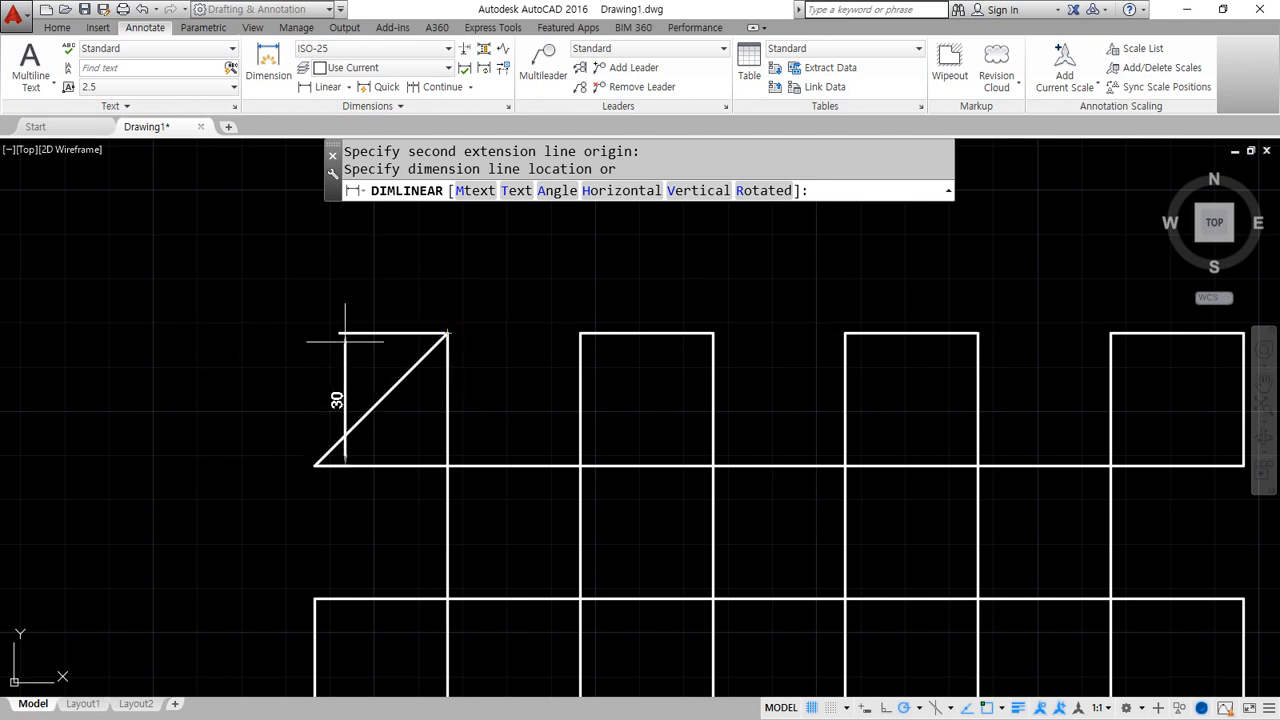
left_click(622, 192)
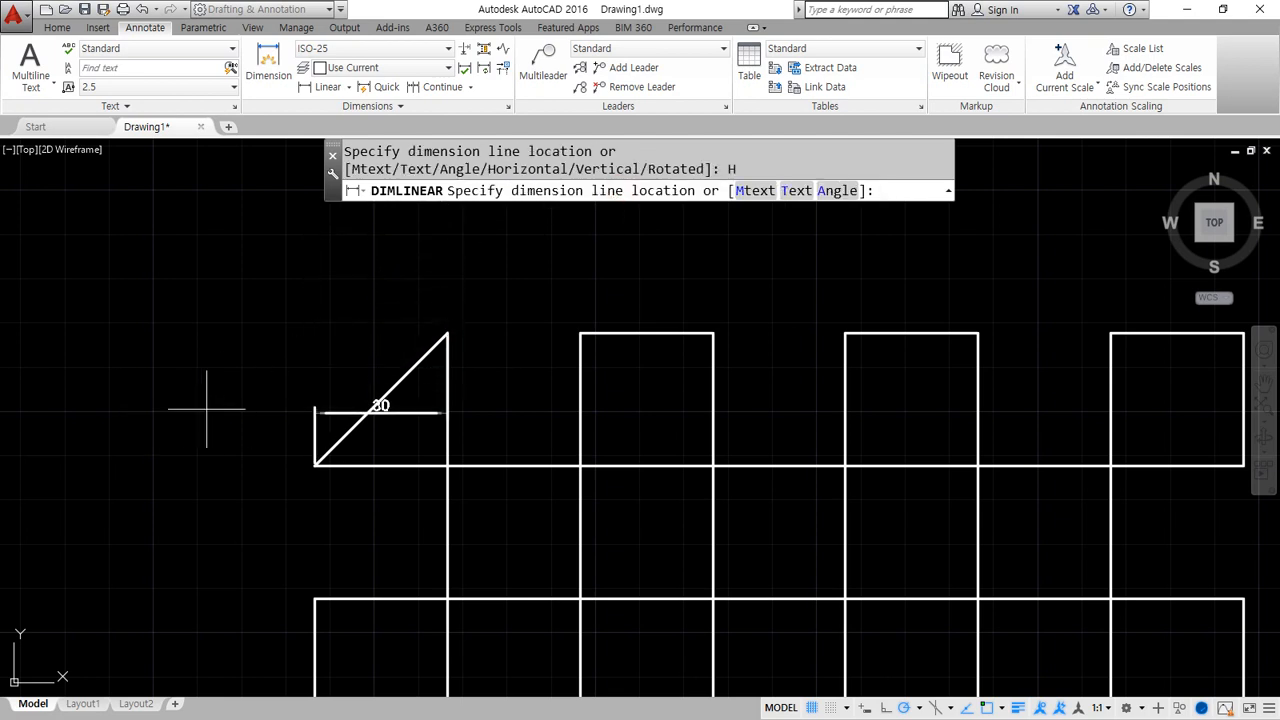
left_click(368, 297)
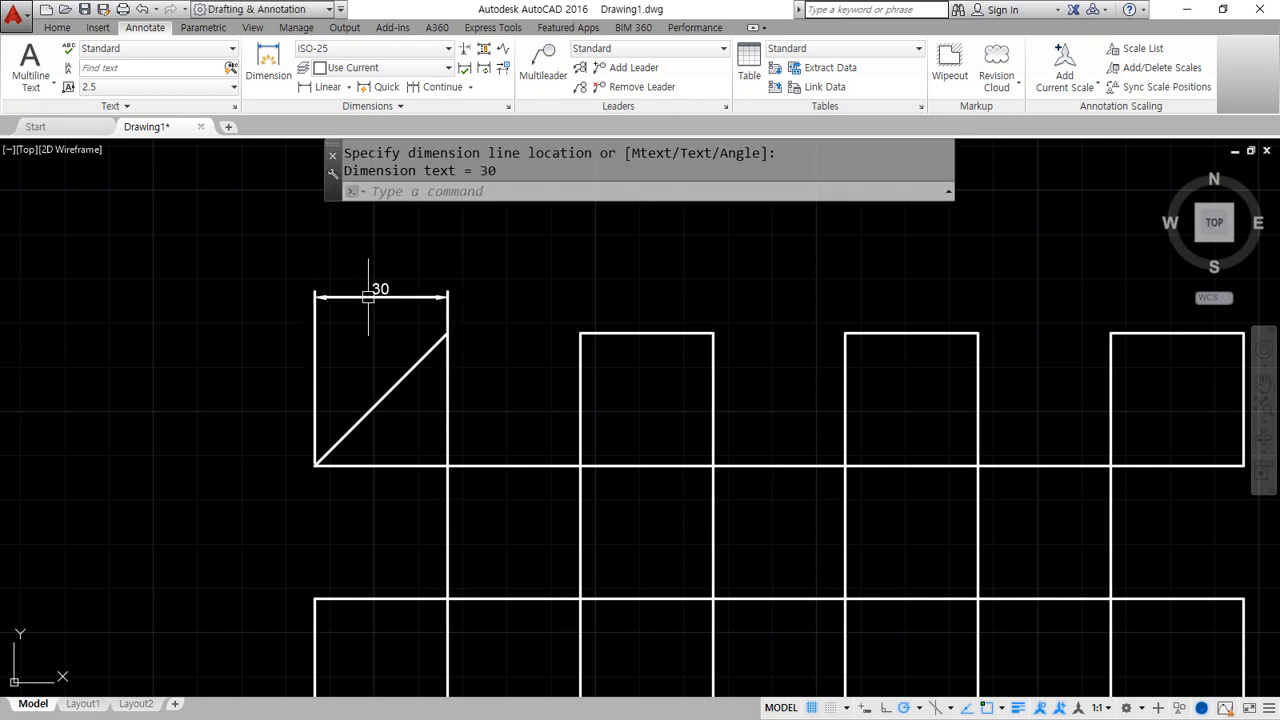
Erase the horizontal linear dimension above the triangle.
left_click_drag(400, 340, 309, 274)
type("e")
key("Return")
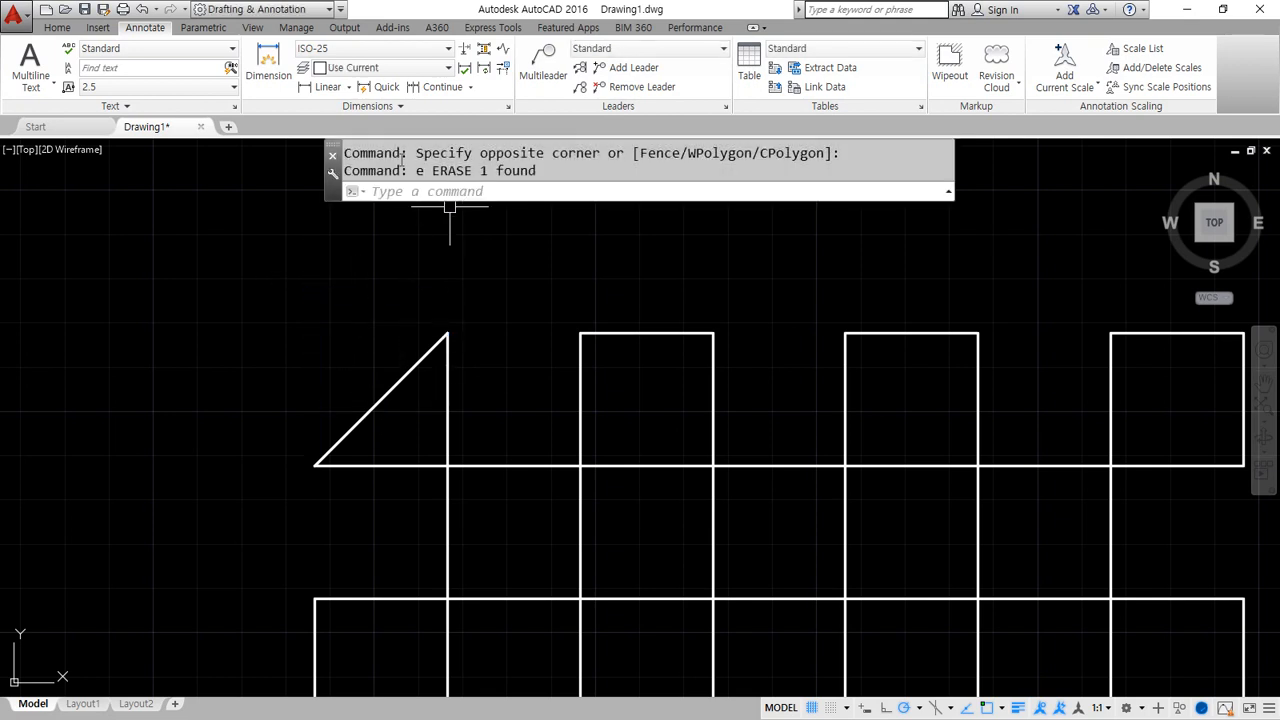
Add a linear dimension between the ends of the triangle's sloped edge, using the Vertical option and placing it left of the triangle.
left_click(322, 87)
left_click(447, 333)
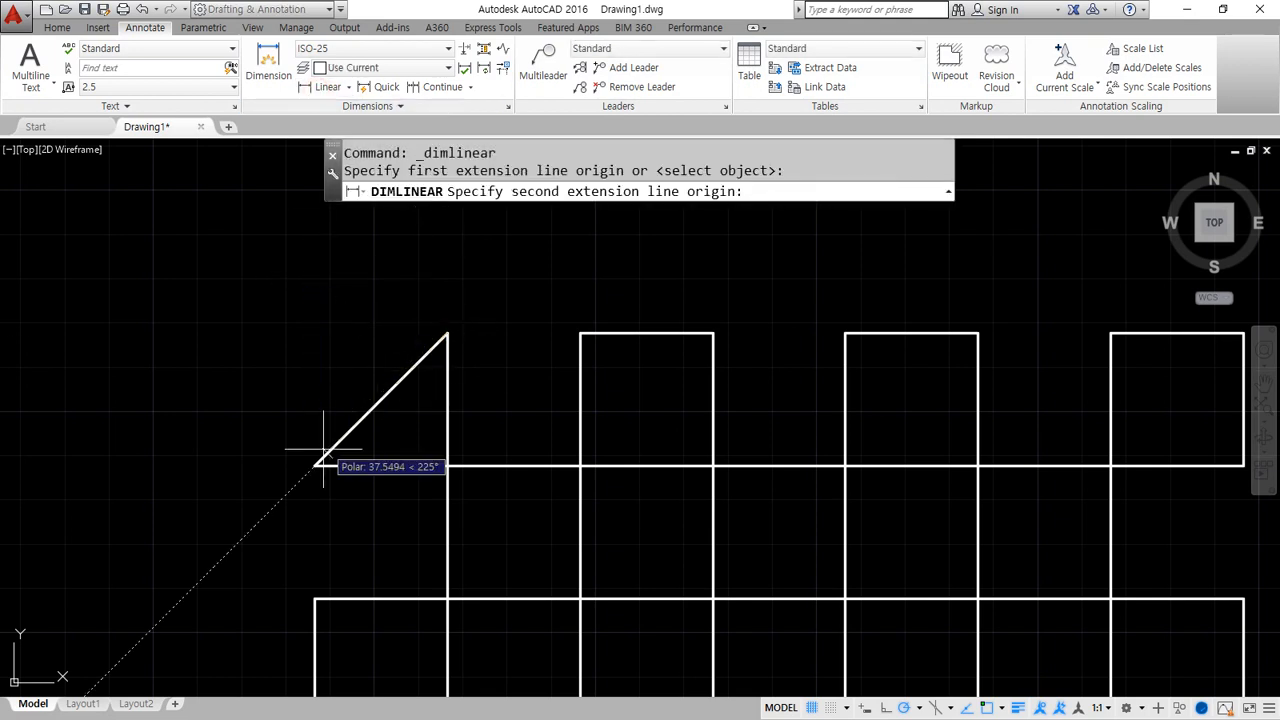
left_click(315, 464)
left_click(688, 191)
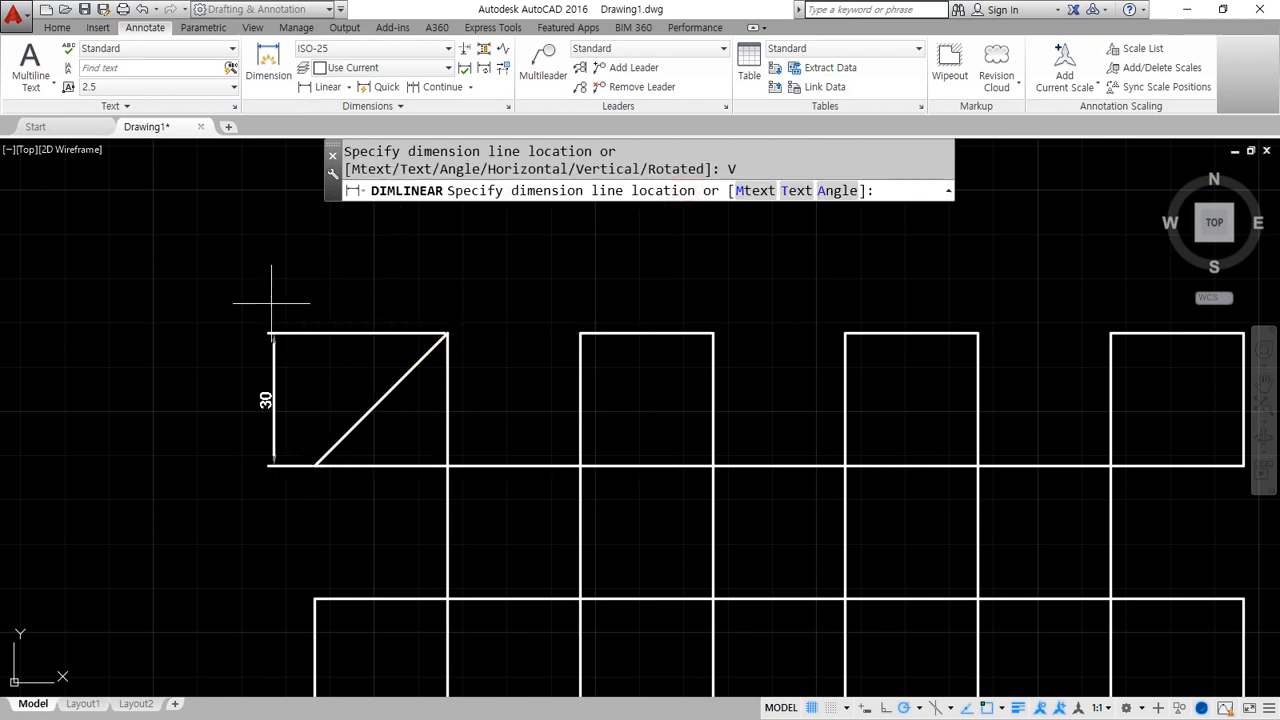
left_click(157, 442)
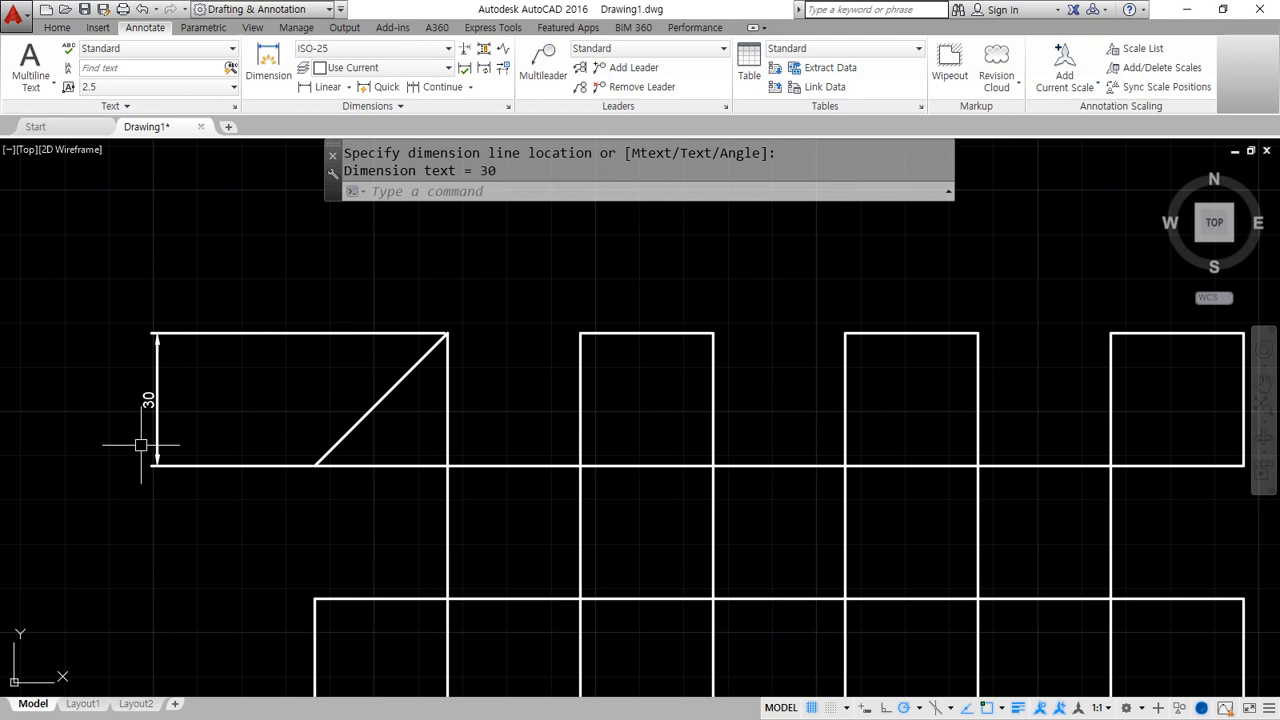
Erase the vertical linear dimension beside the triangle.
left_click(165, 493)
left_click(102, 423)
type("e")
key("Return")
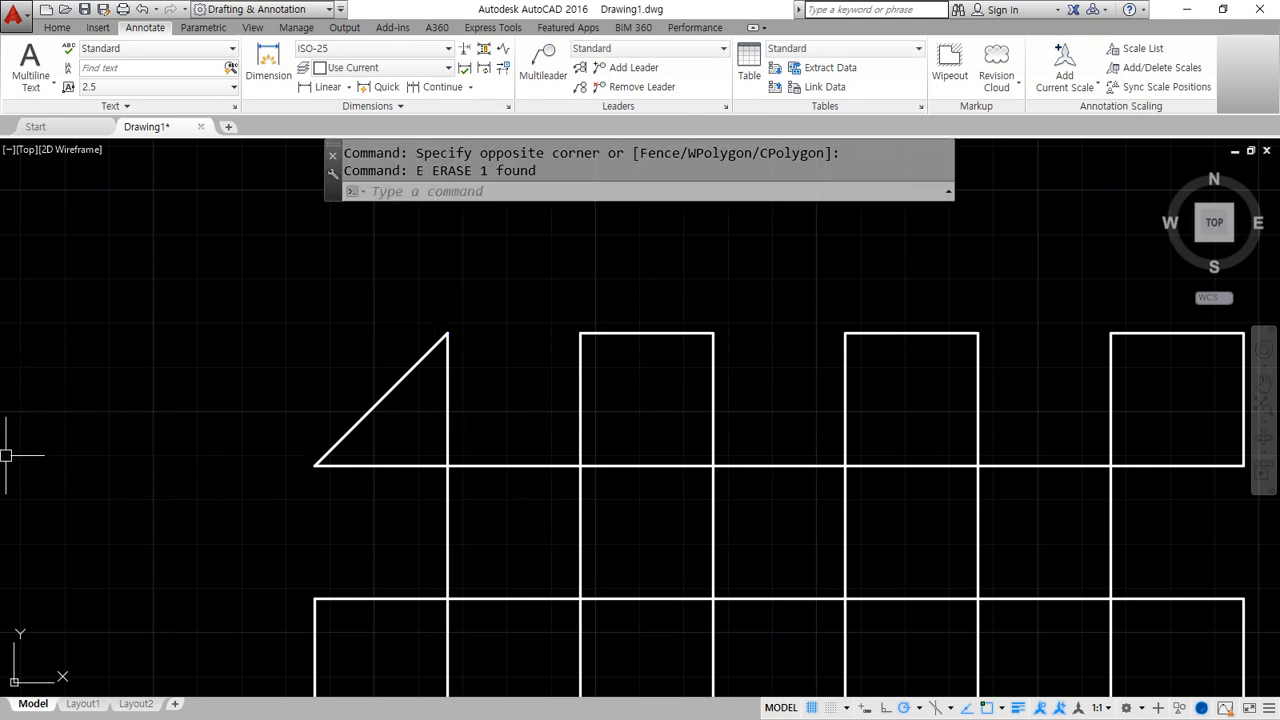
Add a linear dimension along the triangle's sloped edge, using the Rotated option with a dimension line angle of 45.
left_click(324, 88)
left_click(314, 465)
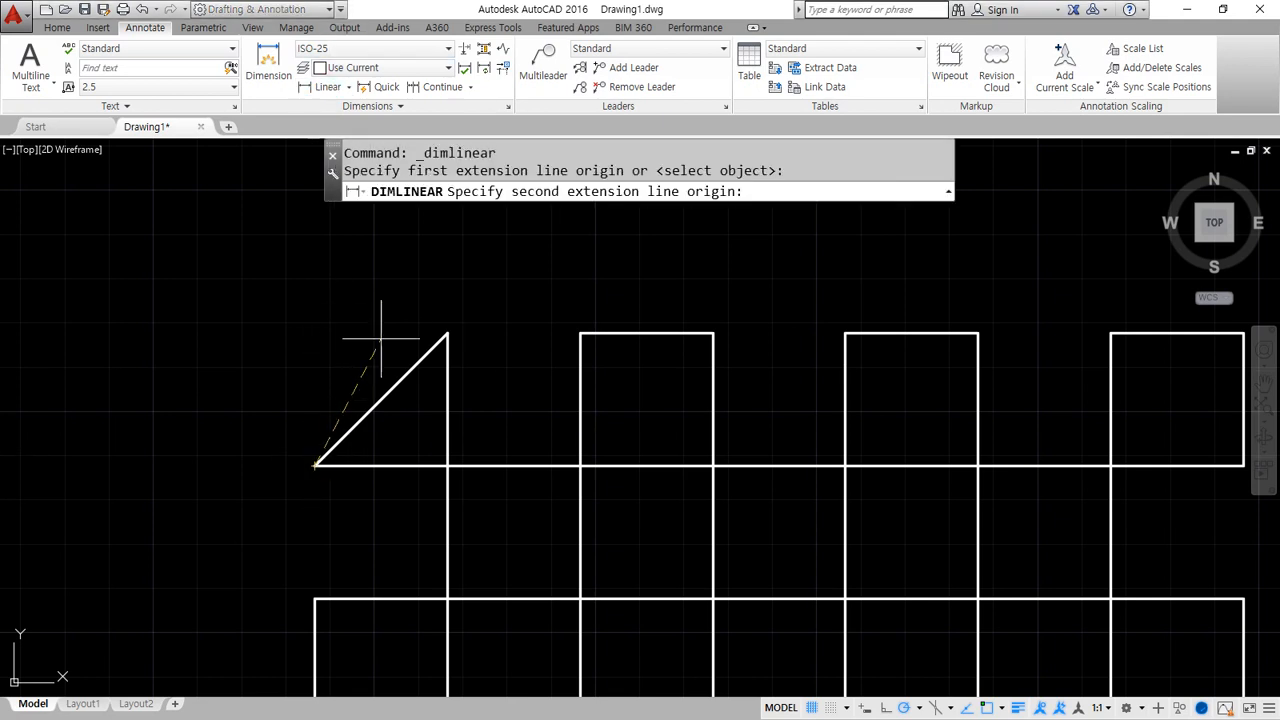
left_click(447, 333)
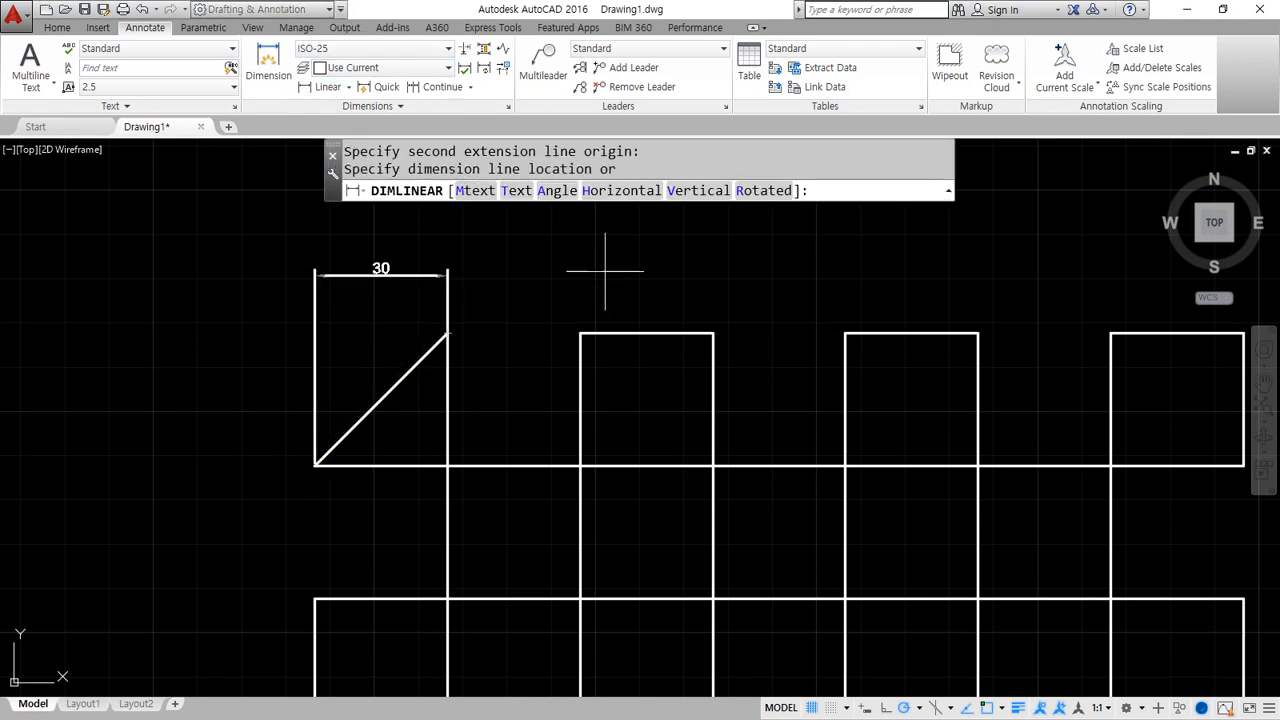
left_click(762, 191)
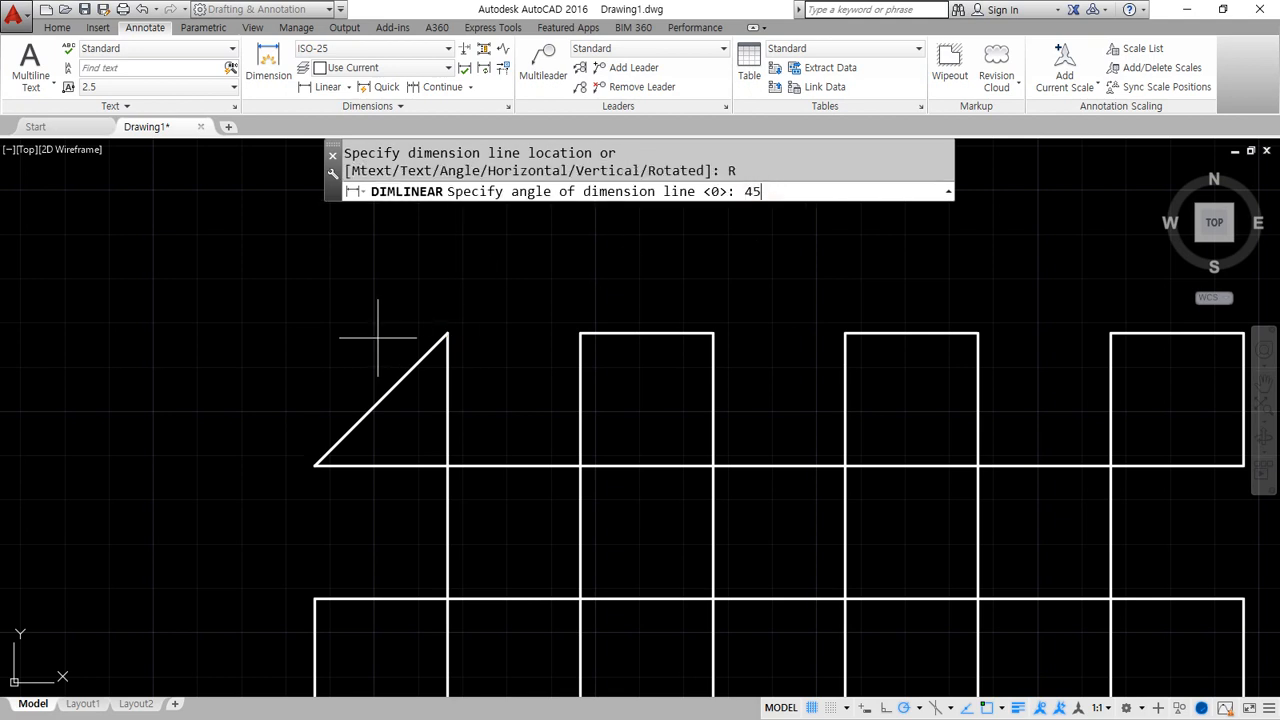
type("45")
key("Return")
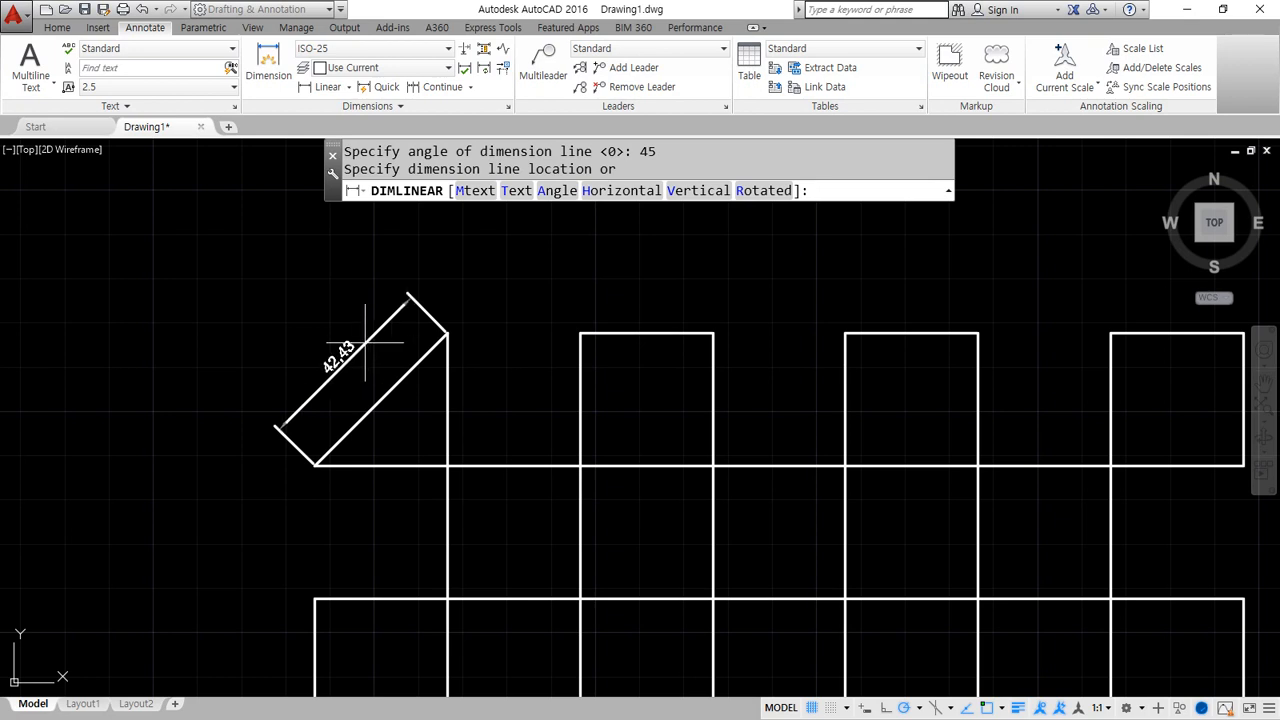
left_click(345, 355)
scroll(376, 350, "up", 2)
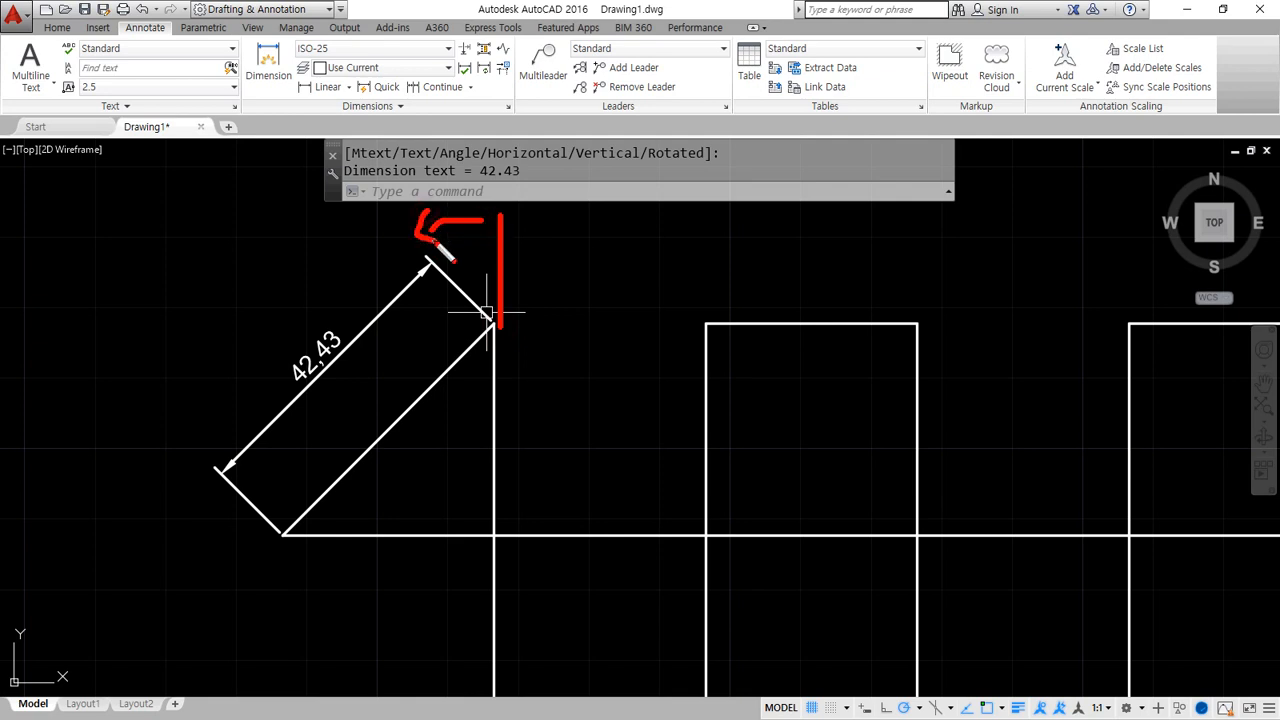
mouse_move(340, 471)
left_mouse_down()
mouse_move(220, 372)
mouse_move(302, 465)
left_mouse_up()
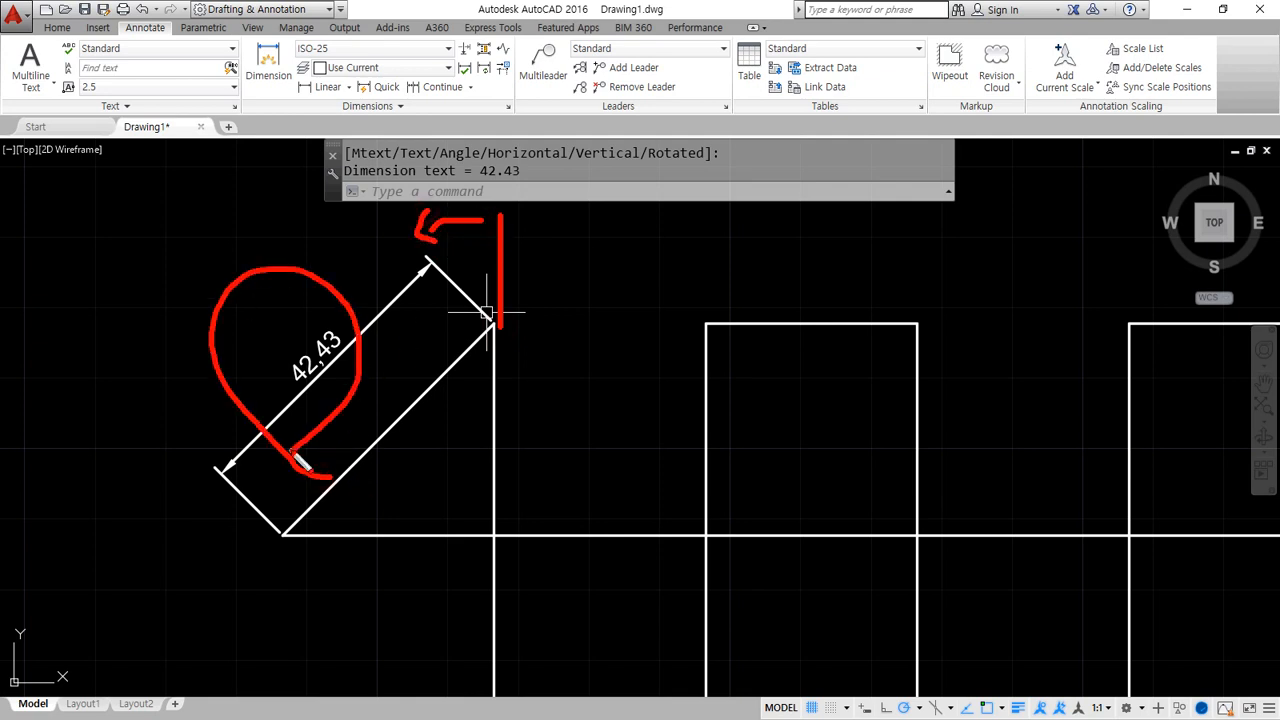
key("Escape")
left_click(287, 452)
key("Escape")
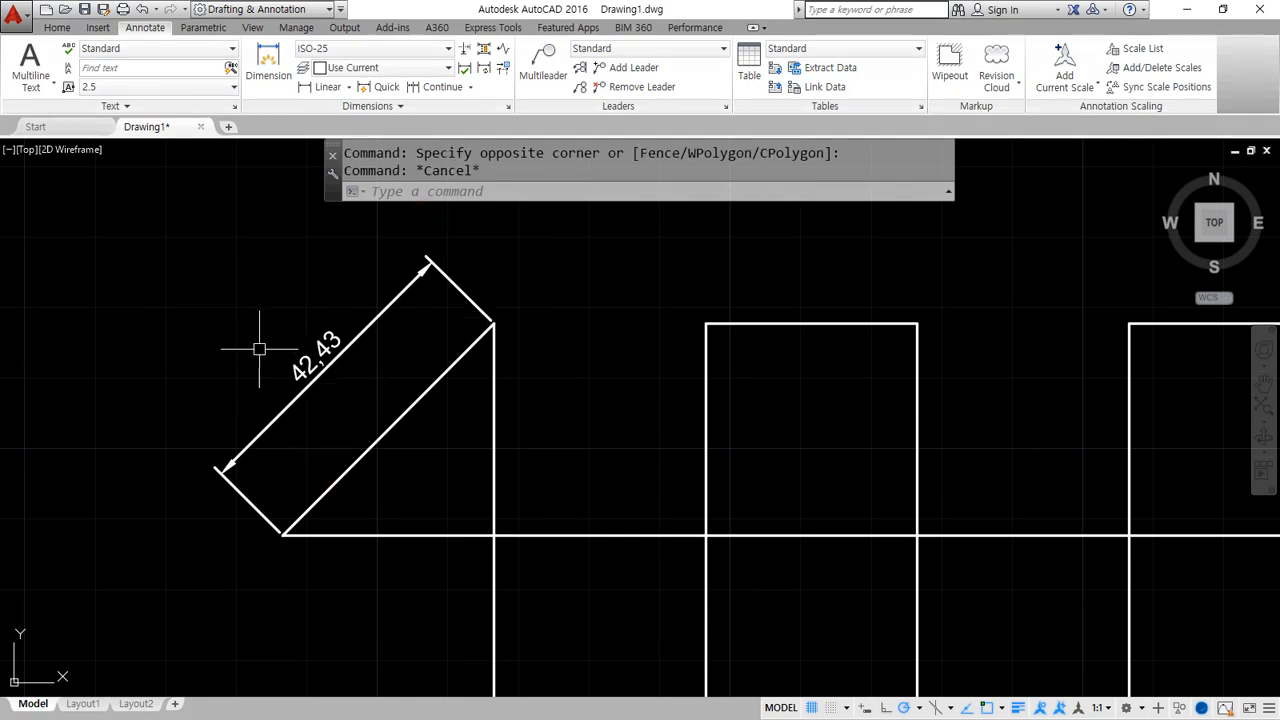
Erase the rotated linear dimension along the triangle's sloped edge.
left_click(330, 358)
type("E")
key("Return")
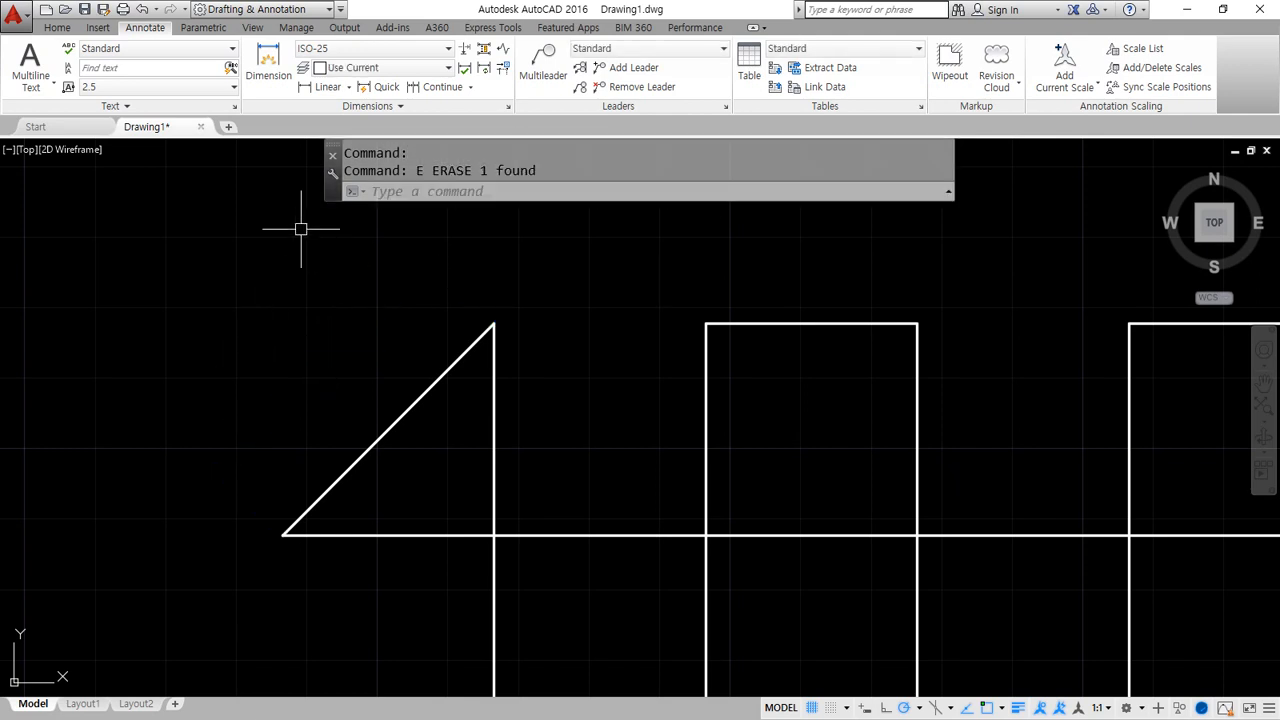
Add an aligned dimension above the upper edge of the top-row square beside the triangle.
left_click(349, 88)
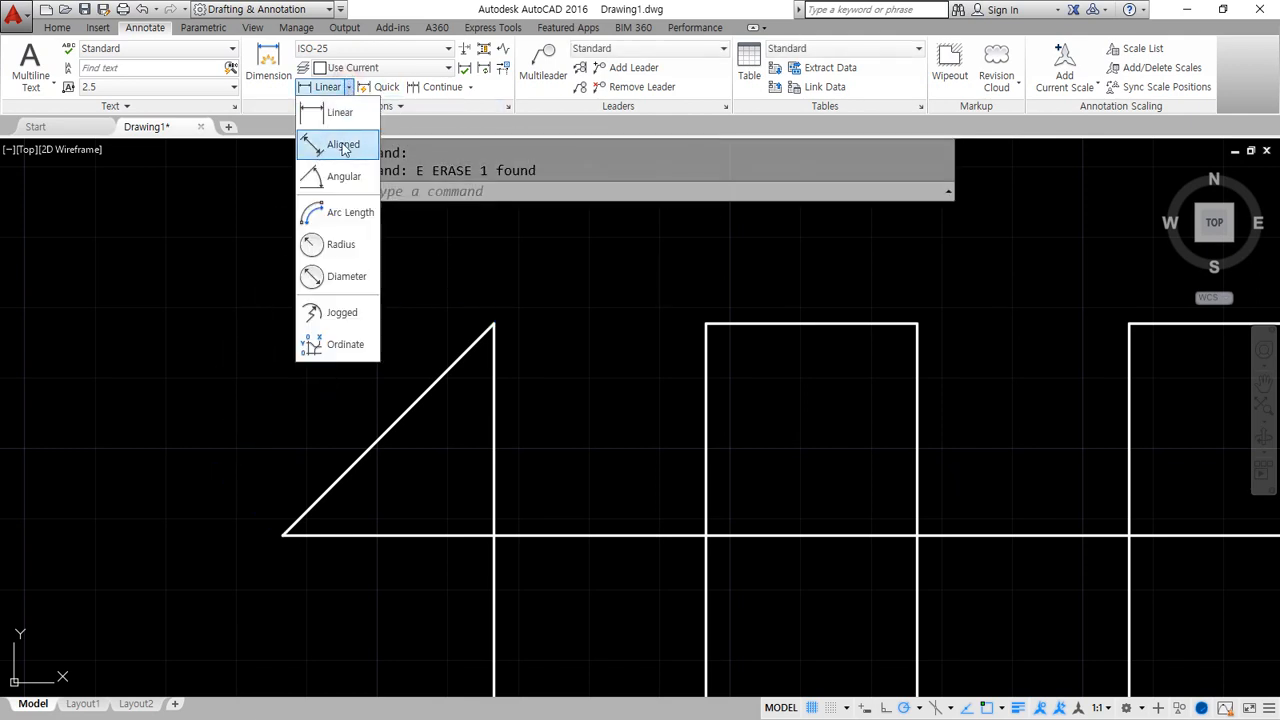
left_click(340, 149)
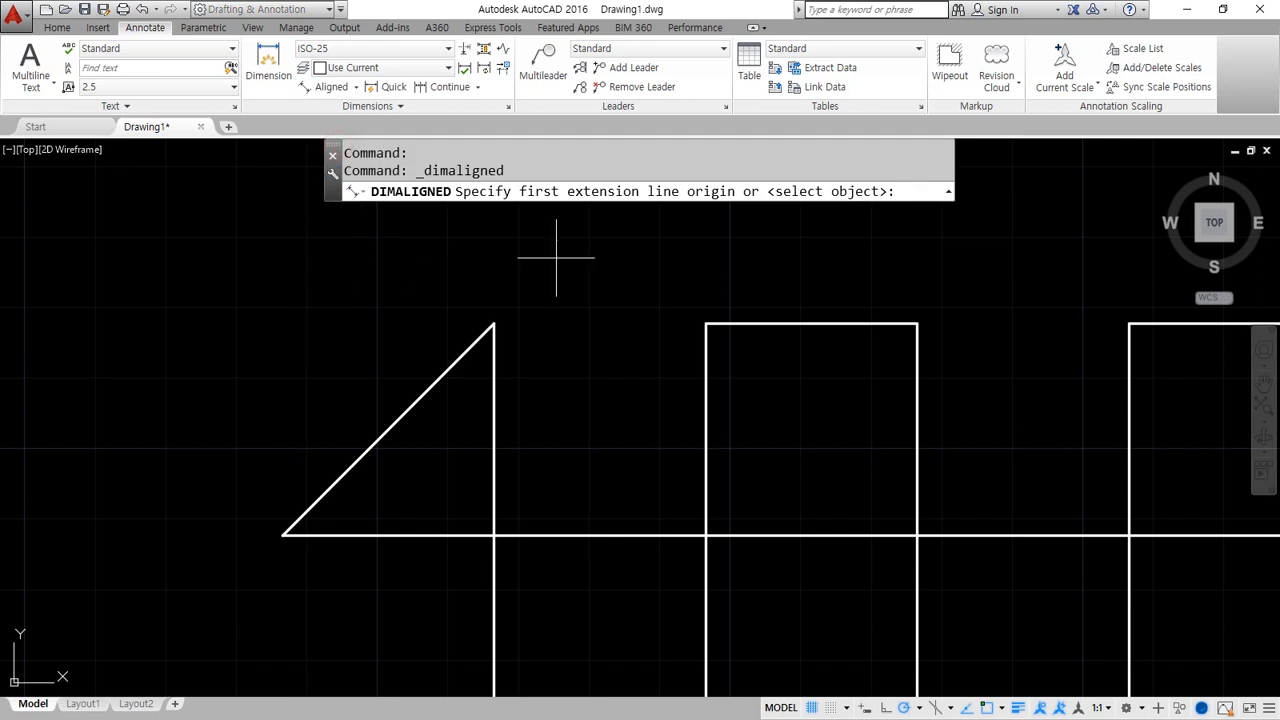
middle_click_drag(658, 255, 322, 303)
left_click(372, 373)
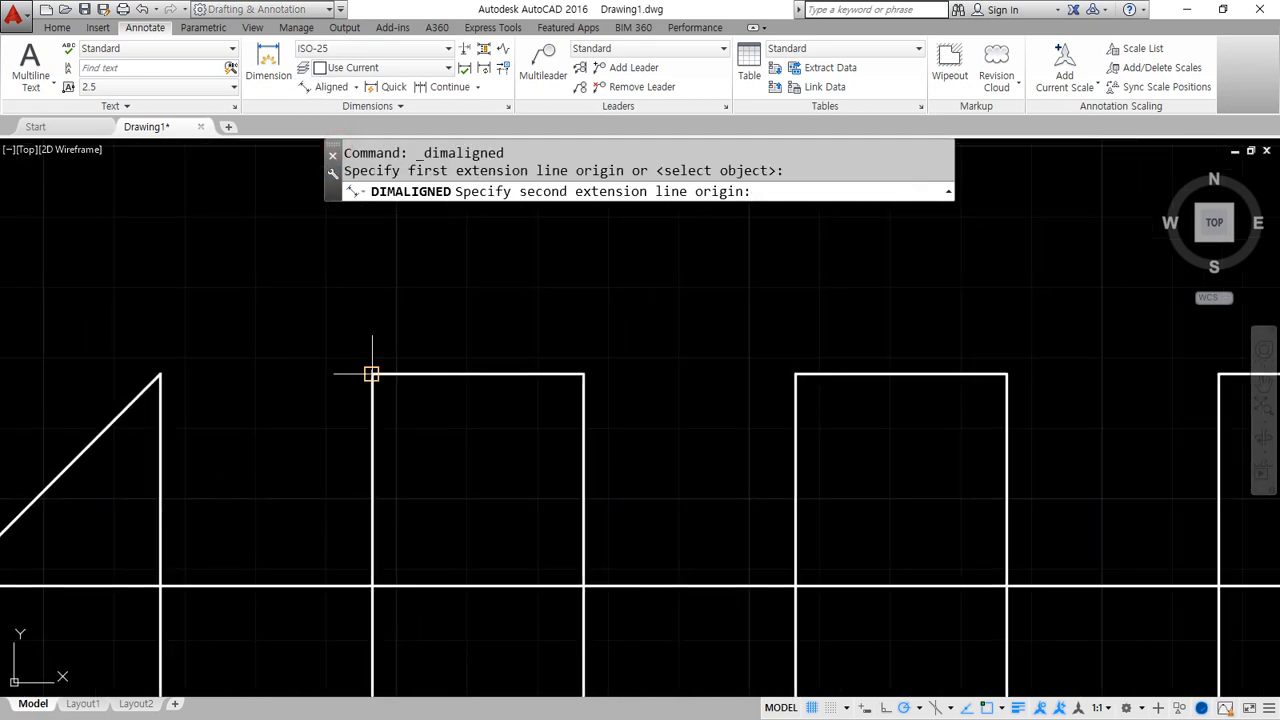
left_click(583, 373)
left_click(496, 292)
Add an aligned dimension beside the left edge of the same top-row square.
key("Return")
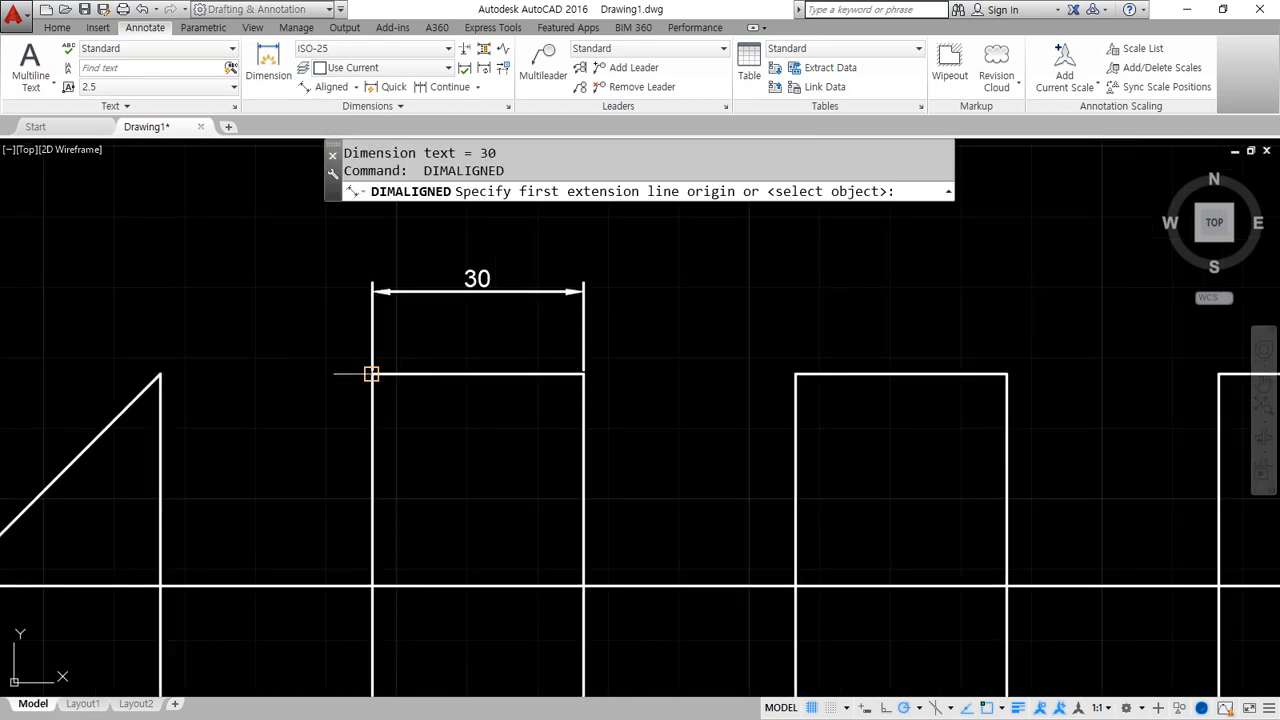
left_click(372, 373)
left_click(372, 585)
left_click(298, 520)
middle_click_drag(198, 445, 467, 347)
key("Return")
left_click(225, 485)
left_click(428, 277)
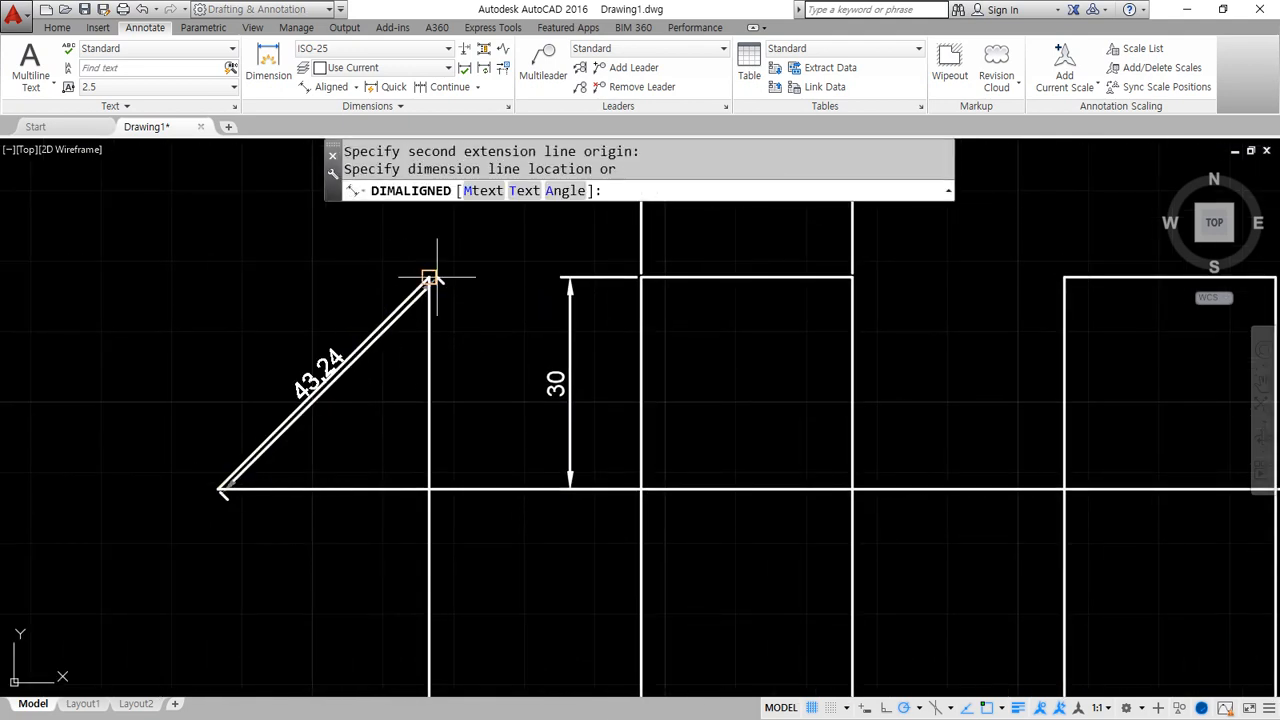
key("Escape")
Add an aligned dimension along the triangle's sloped edge, snapping to its lower-left and upper-right corners.
key("Return")
left_click(217, 489)
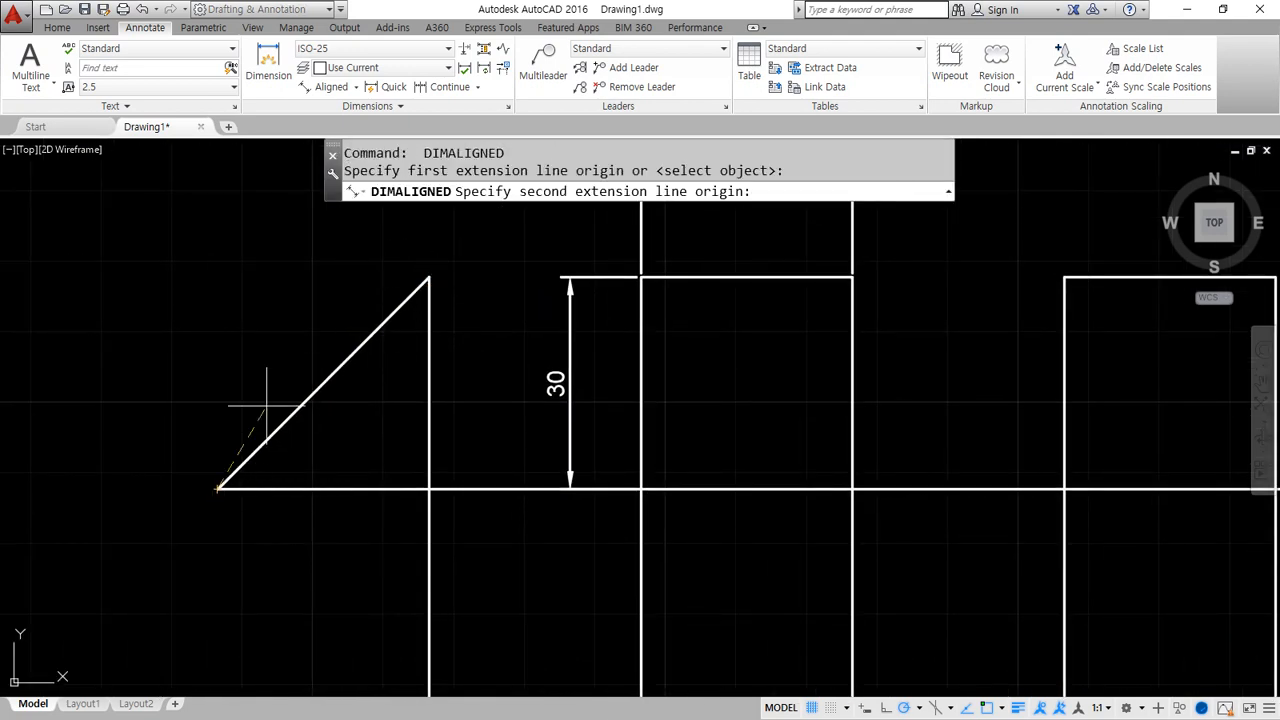
left_click(428, 277)
left_click(248, 293)
middle_click_drag(380, 418, 458, 524)
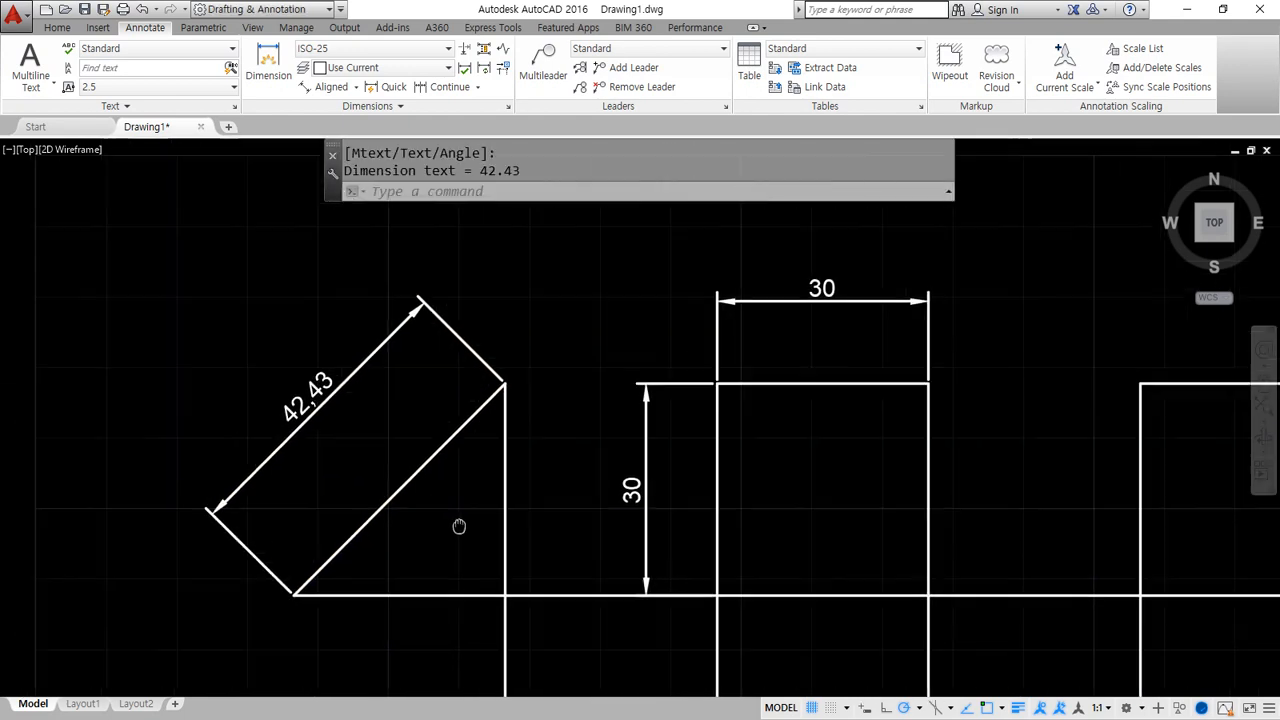
left_click_drag(328, 483, 357, 447)
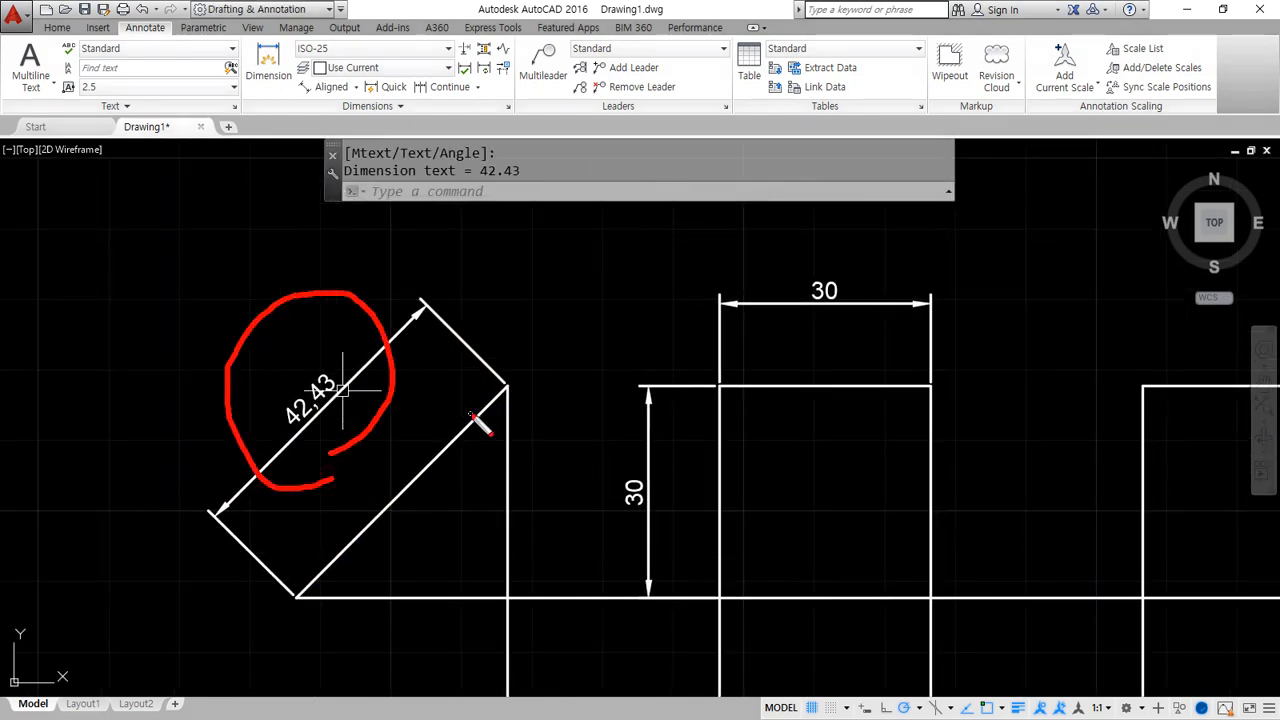
key("ctrl+z")
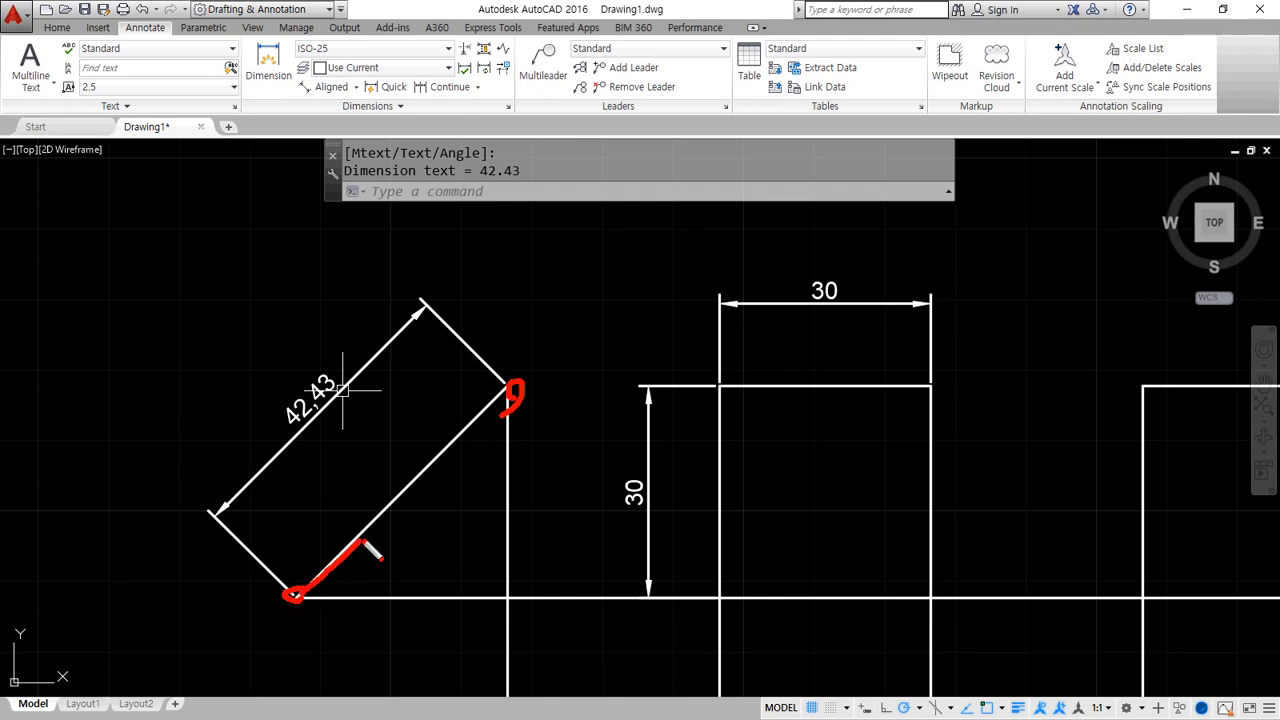
left_click_drag(363, 543, 511, 392)
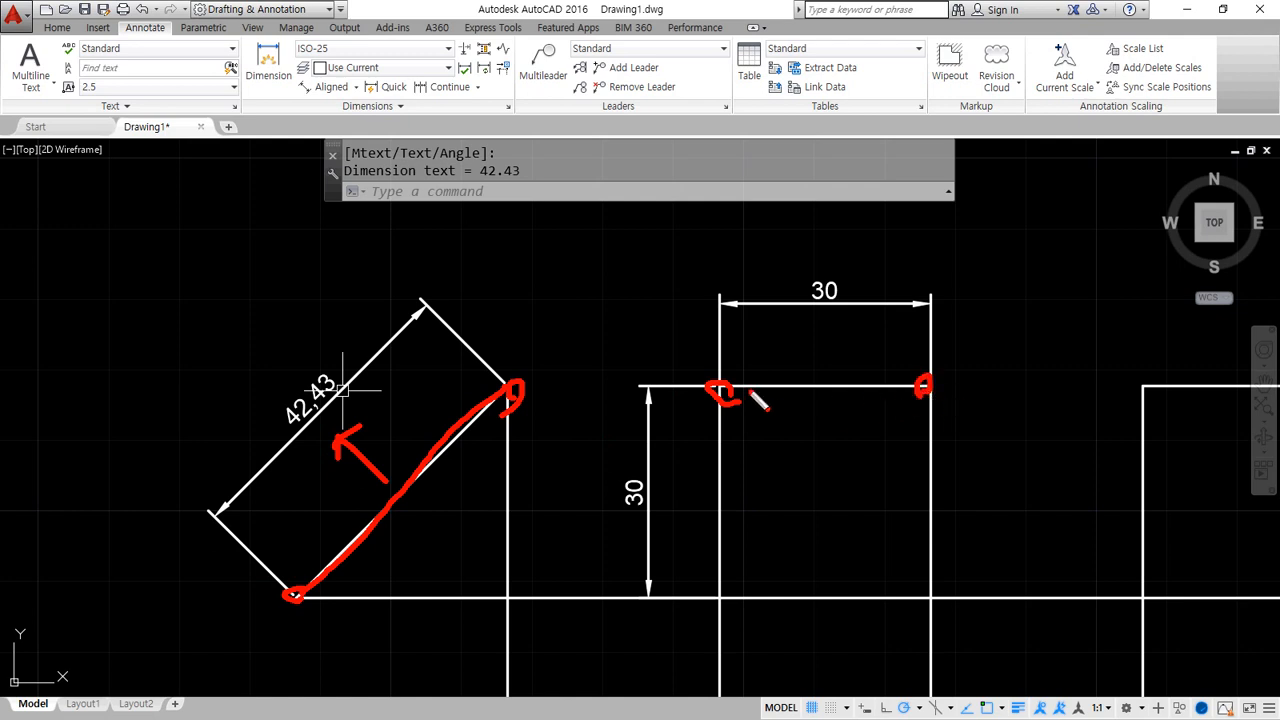
left_click_drag(750, 402, 924, 396)
key("e")
left_click_drag(729, 396, 704, 385)
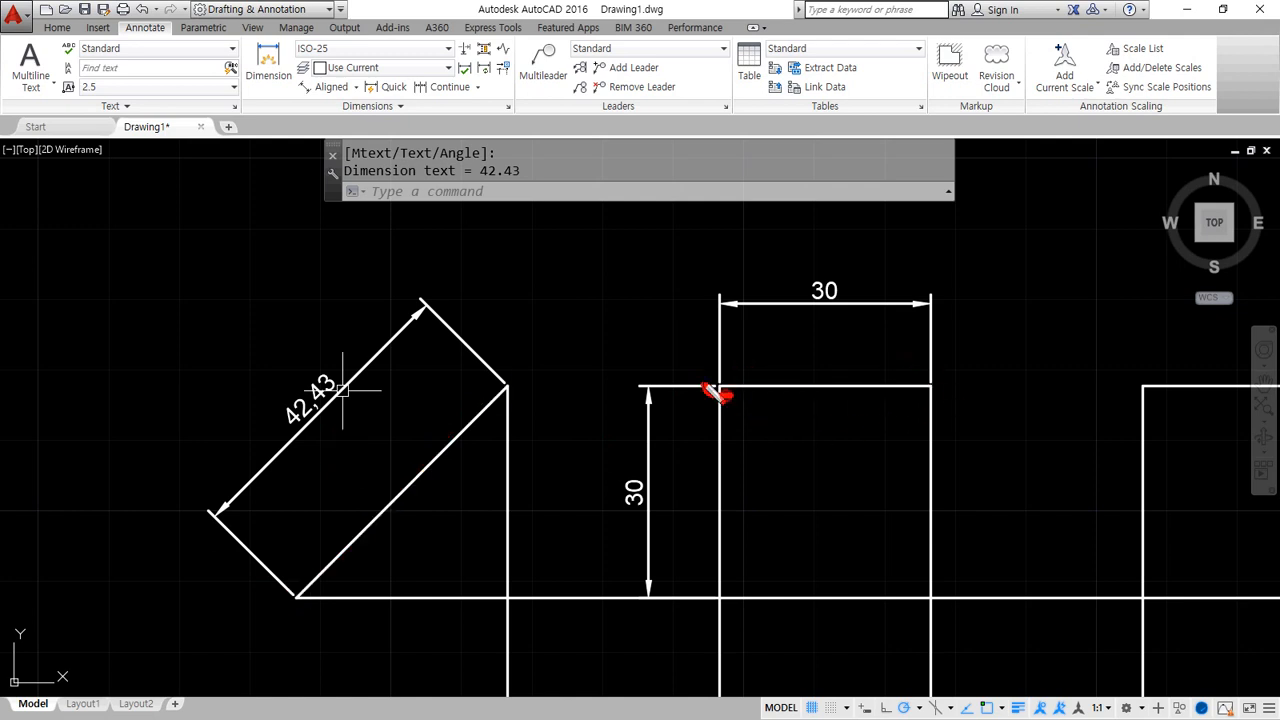
mouse_move(722, 430)
left_mouse_down()
mouse_move(728, 600)
mouse_move(746, 622)
left_mouse_up()
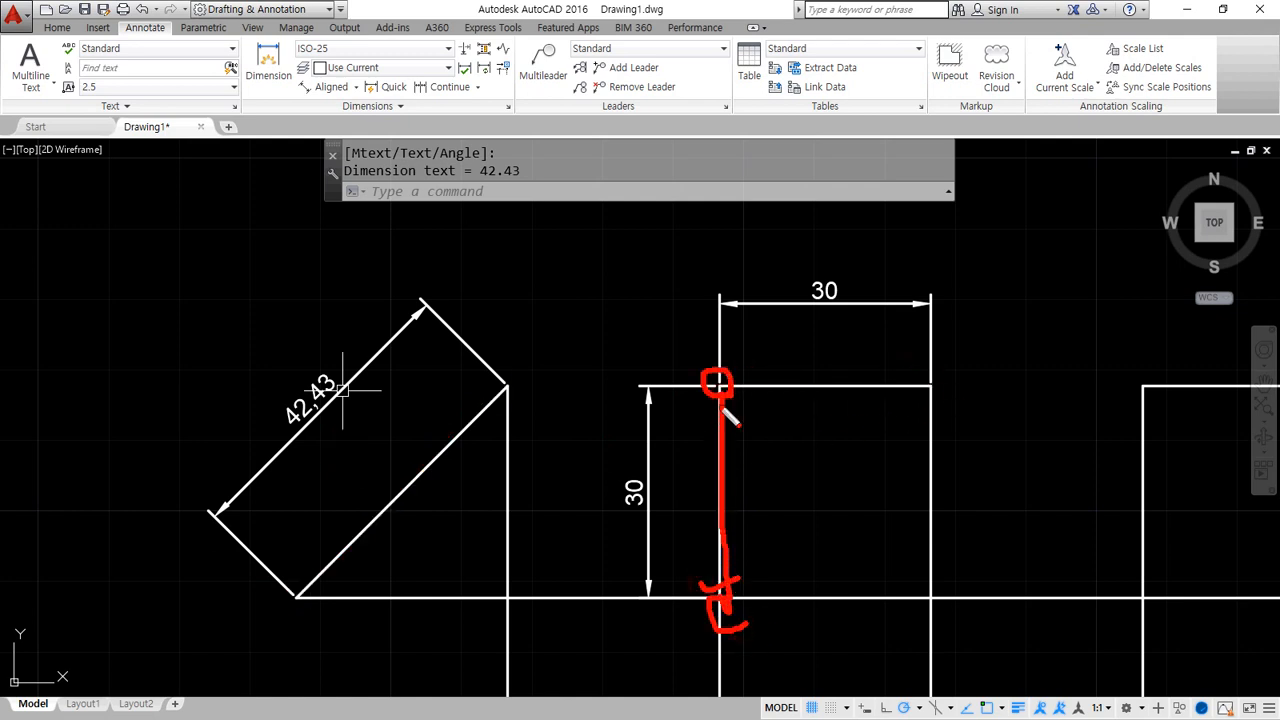
mouse_move(722, 510)
left_mouse_down()
mouse_move(791, 366)
mouse_move(736, 496)
left_mouse_up()
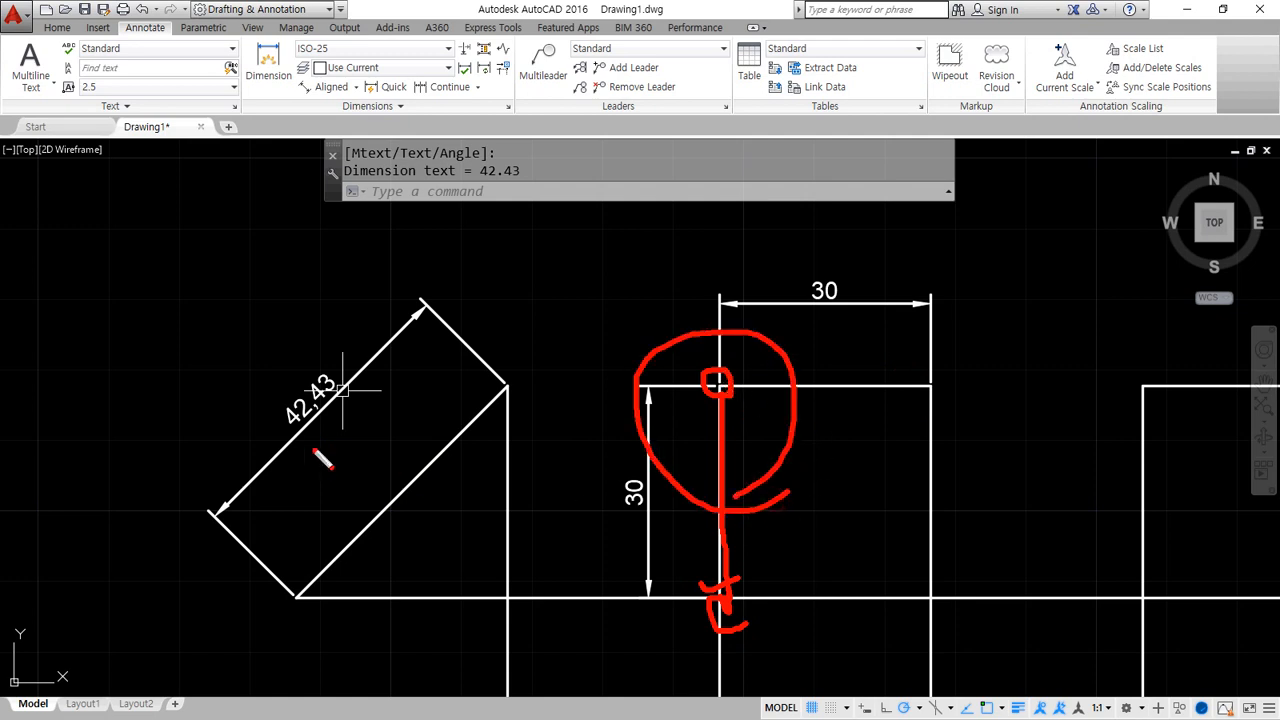
left_click_drag(371, 449, 364, 438)
key("Escape")
Erase the aligned dimension along the triangle's sloped edge.
left_click(374, 403)
left_click(357, 284)
type("e")
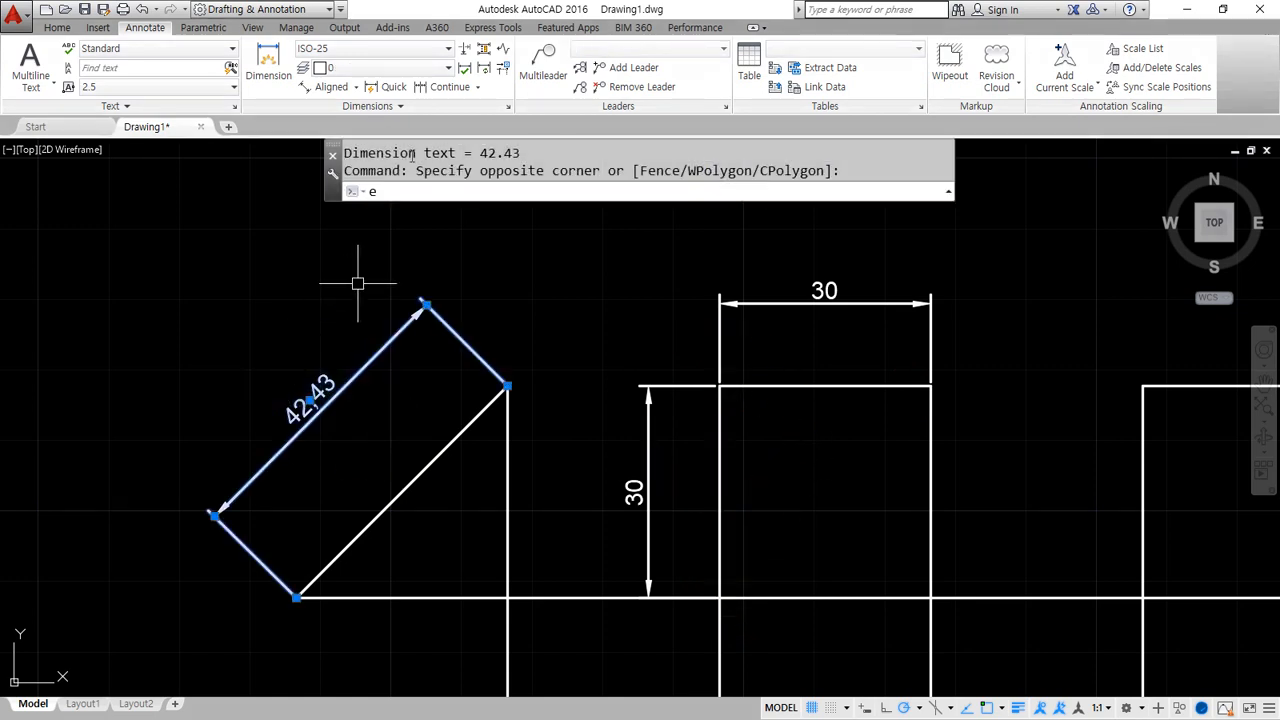
key("space")
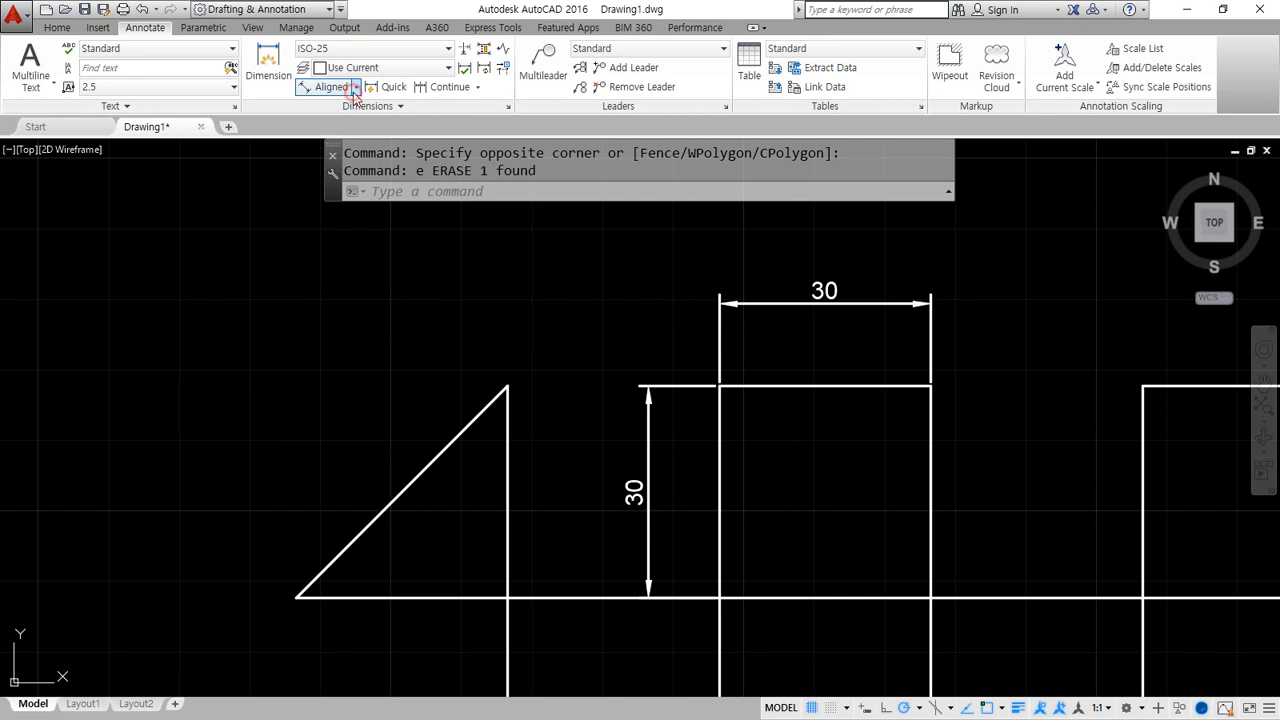
Add a horizontal linear dimension above the triangle between its lower-left and upper-right corners.
left_click(355, 88)
left_click(335, 113)
left_click(295, 597)
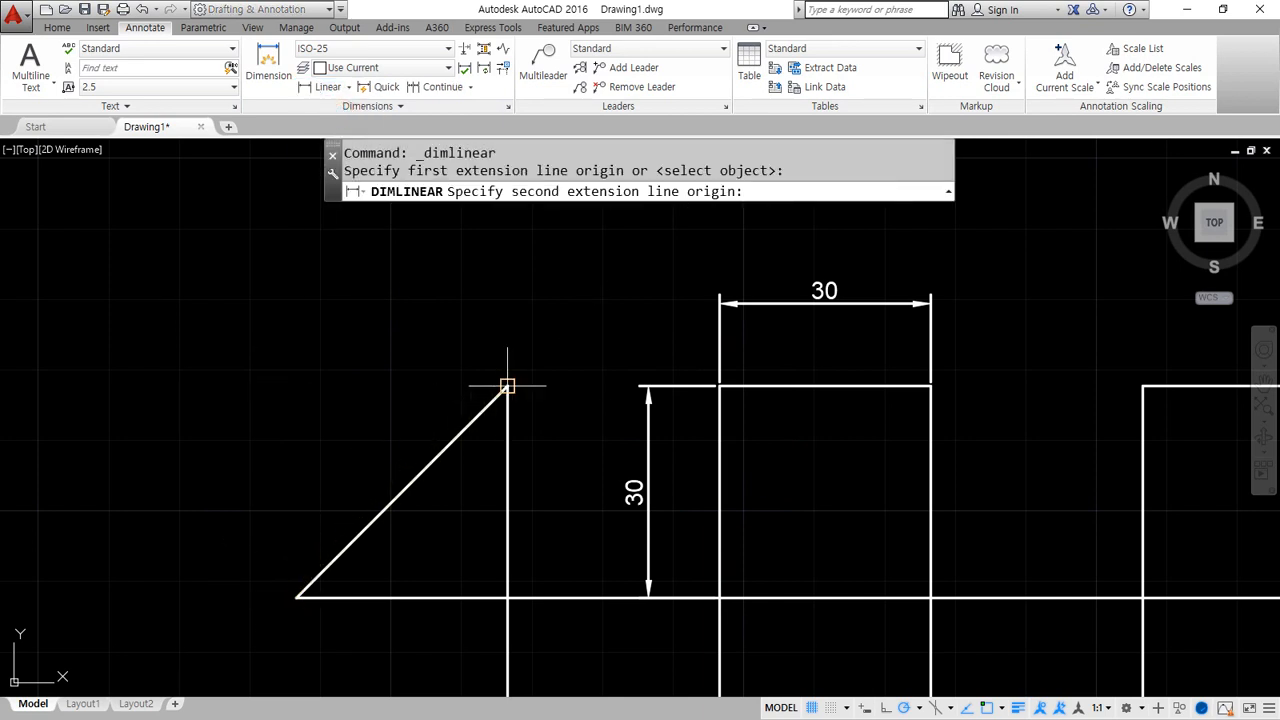
left_click(508, 386)
left_click(385, 331)
Add a vertical linear dimension beside the triangle, measured between the upper and lower ends of its sloped edge.
left_click(336, 91)
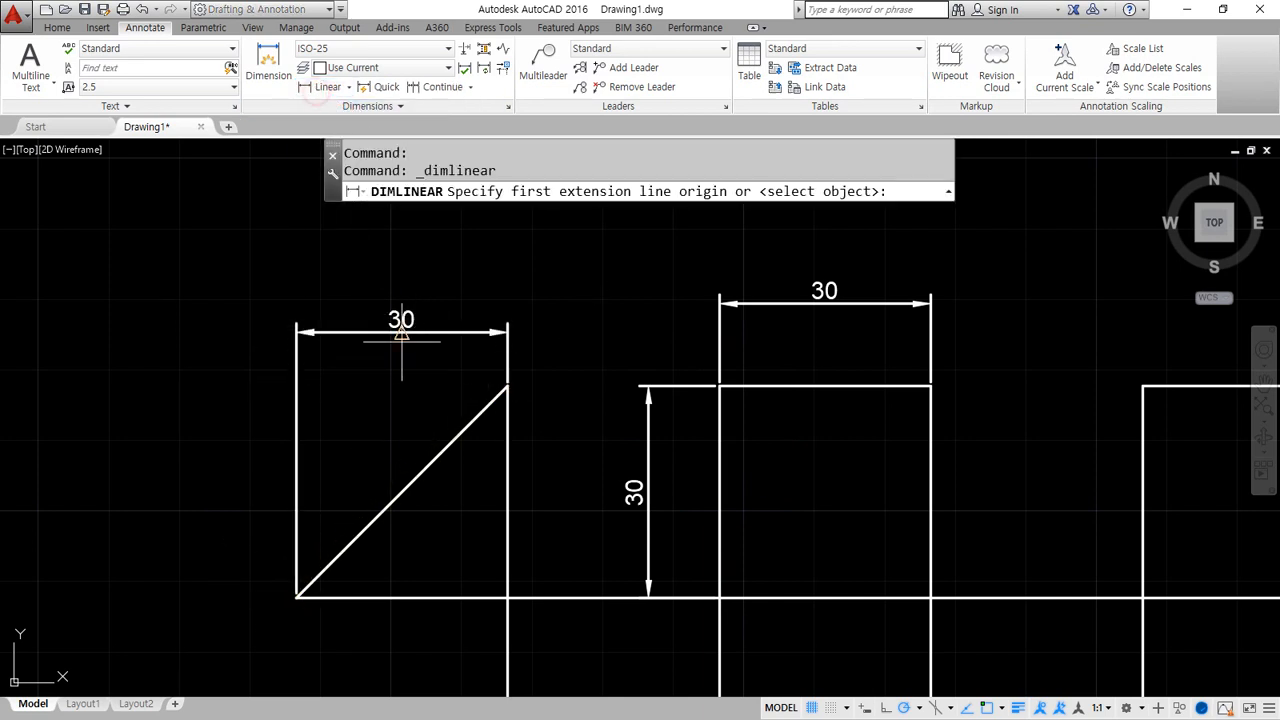
left_click(507, 386)
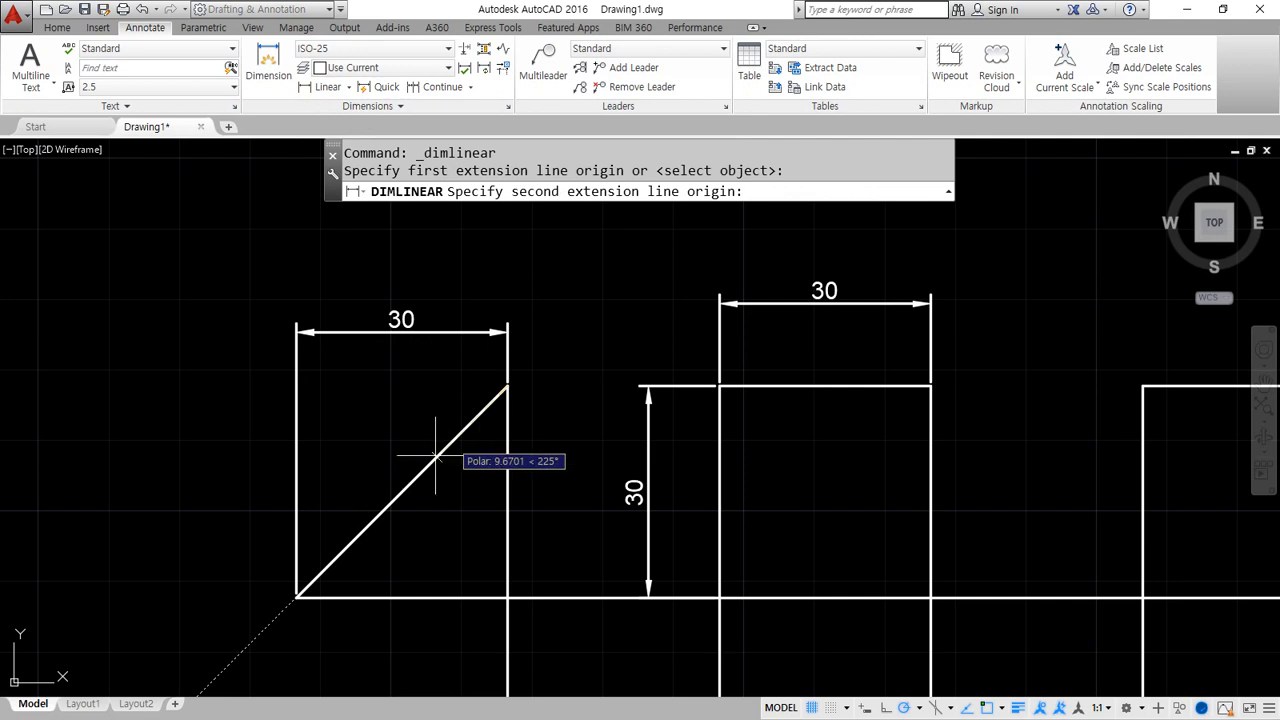
left_click(295, 597)
left_click(233, 560)
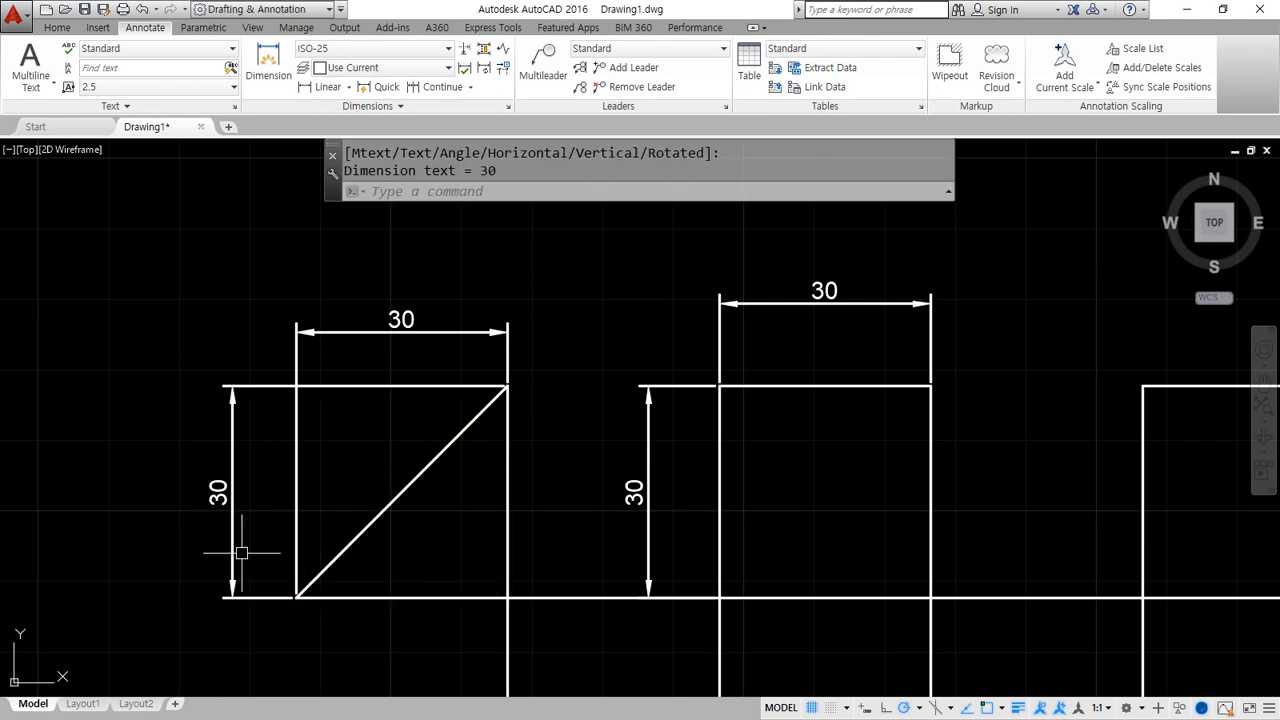
Add an aligned dimension parallel to the triangle's sloped edge, placed outside the horizontal and vertical linear dimensions.
left_click(348, 87)
left_click(338, 145)
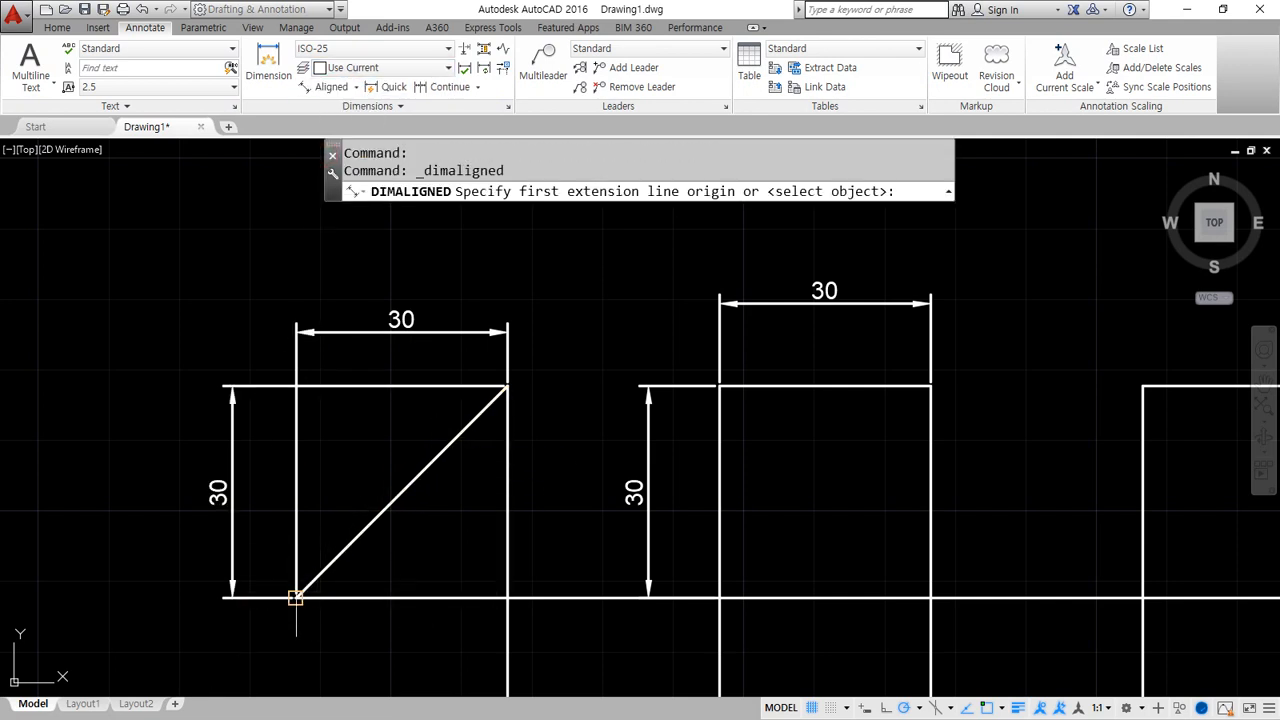
left_click(295, 597)
left_click(507, 386)
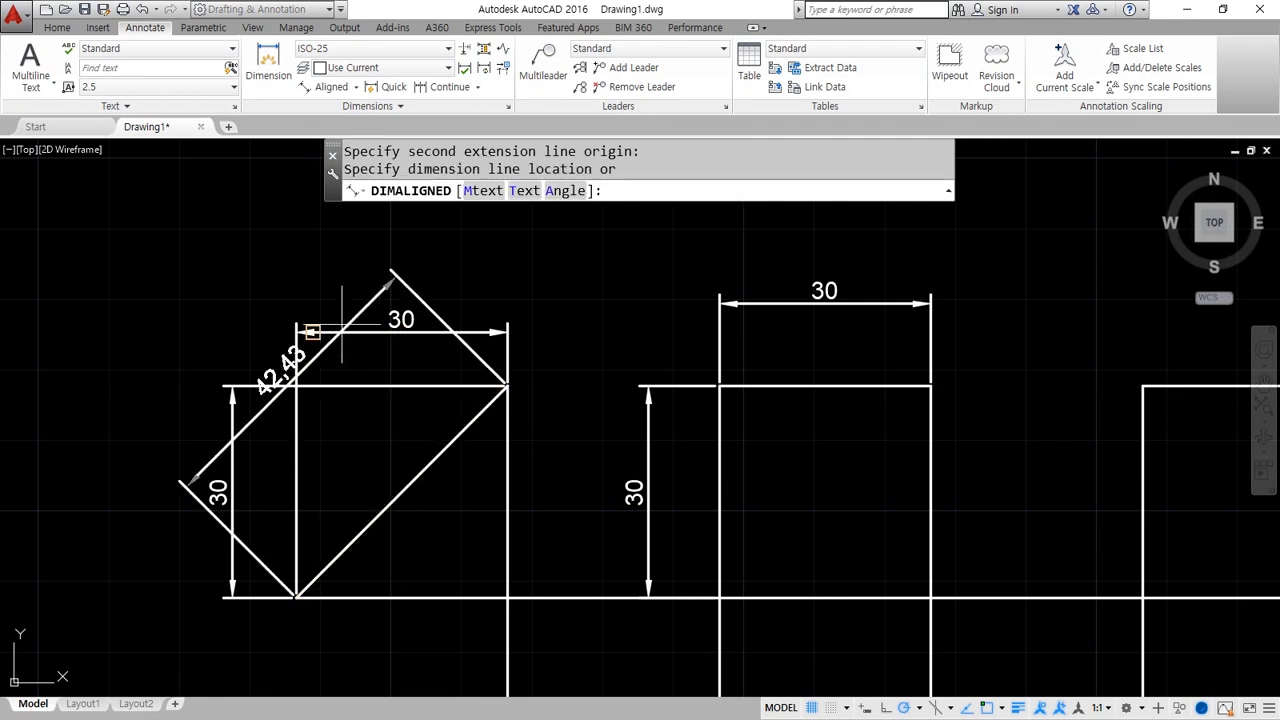
left_click(140, 429)
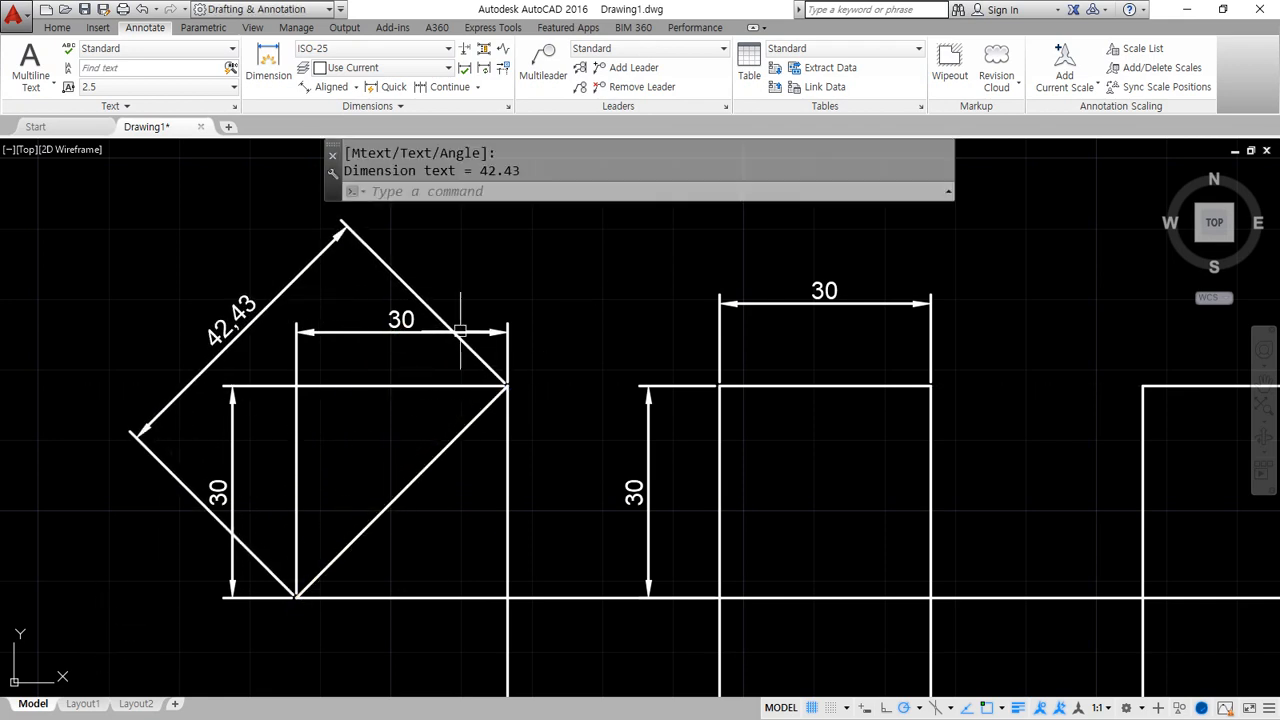
mouse_move(342, 432)
left_mouse_down()
mouse_move(286, 410)
mouse_move(338, 440)
left_mouse_up()
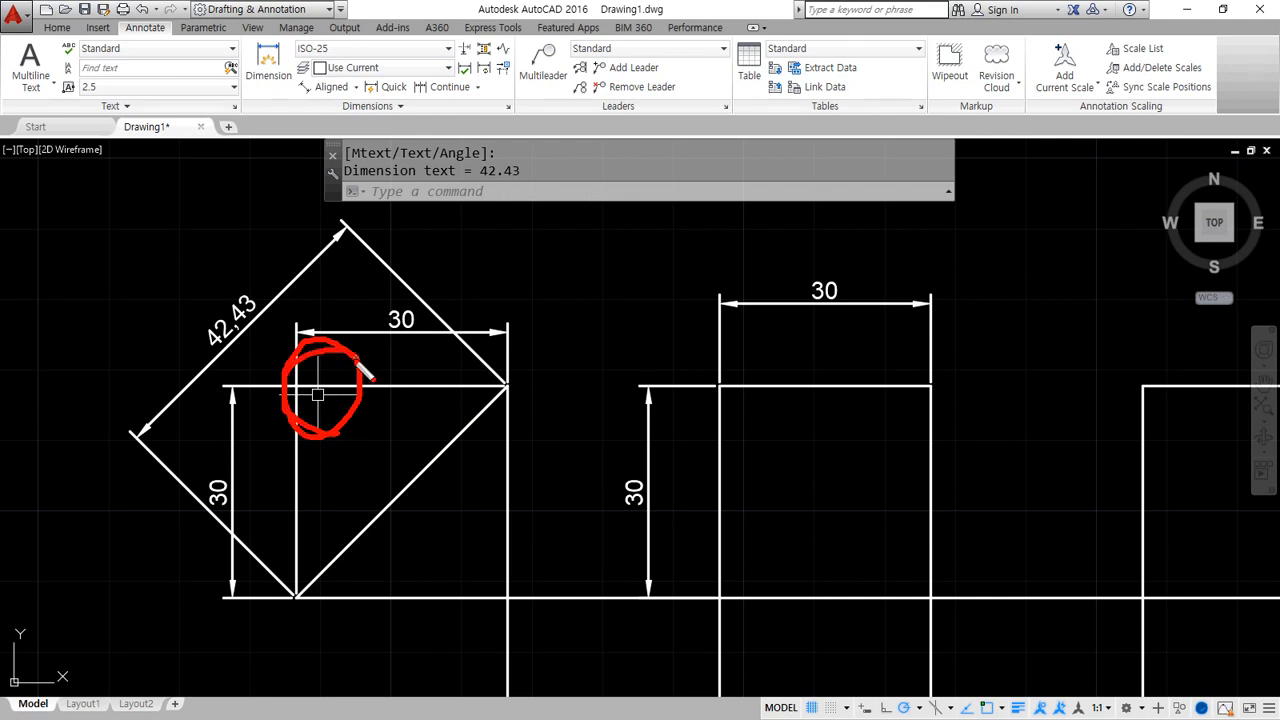
left_click_drag(234, 366, 254, 364)
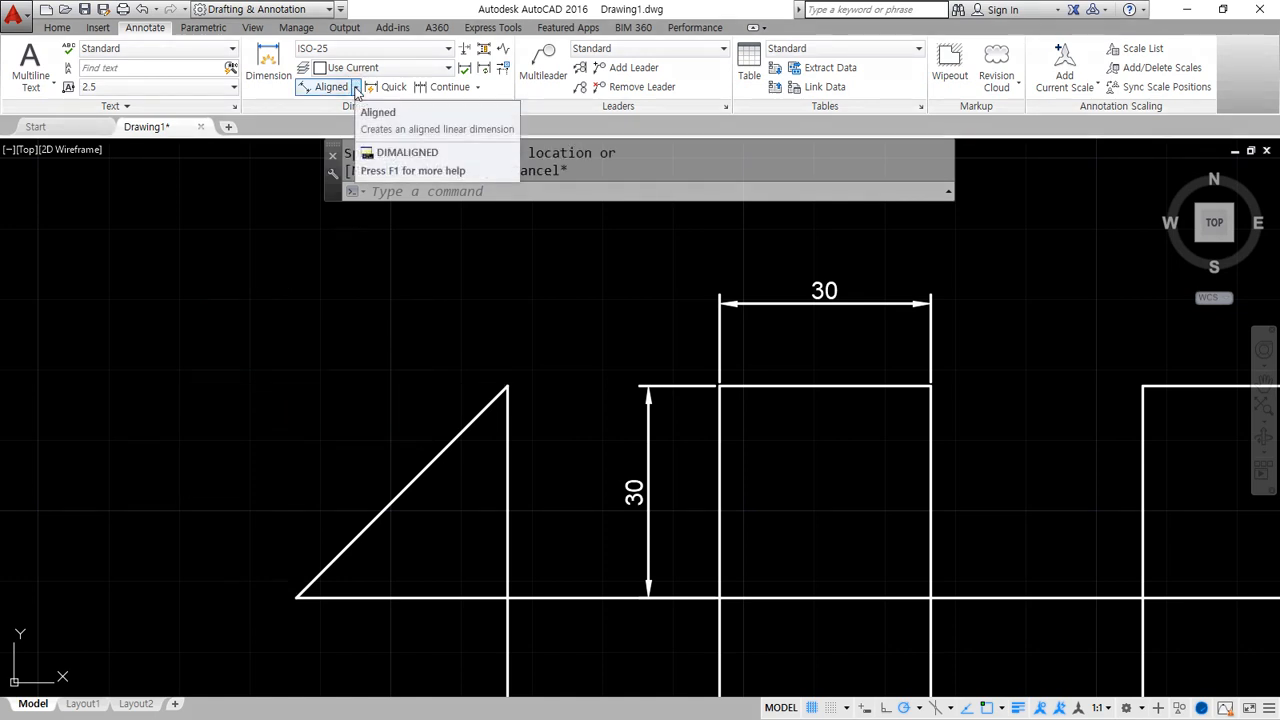
Add an angular dimension inside the triangle's lower-left corner, between the sloped edge and the bottom edge.
left_click(355, 87)
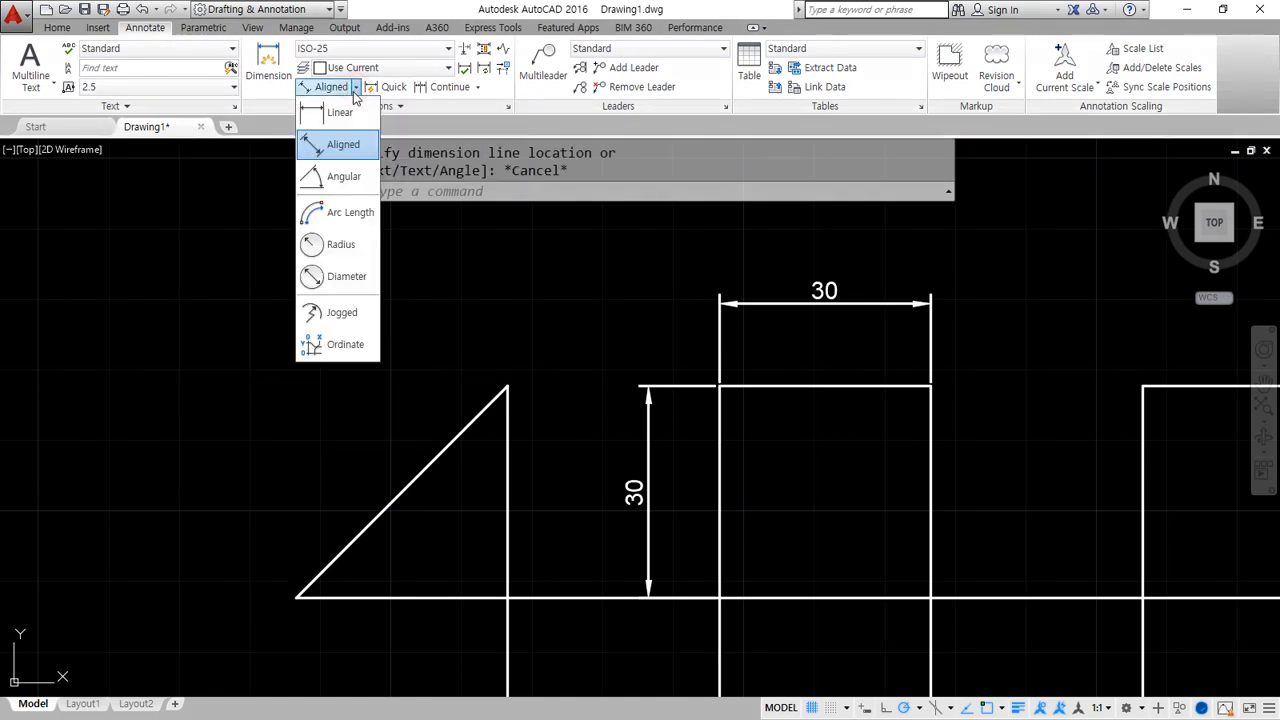
left_click(344, 177)
middle_click_drag(342, 579, 443, 500)
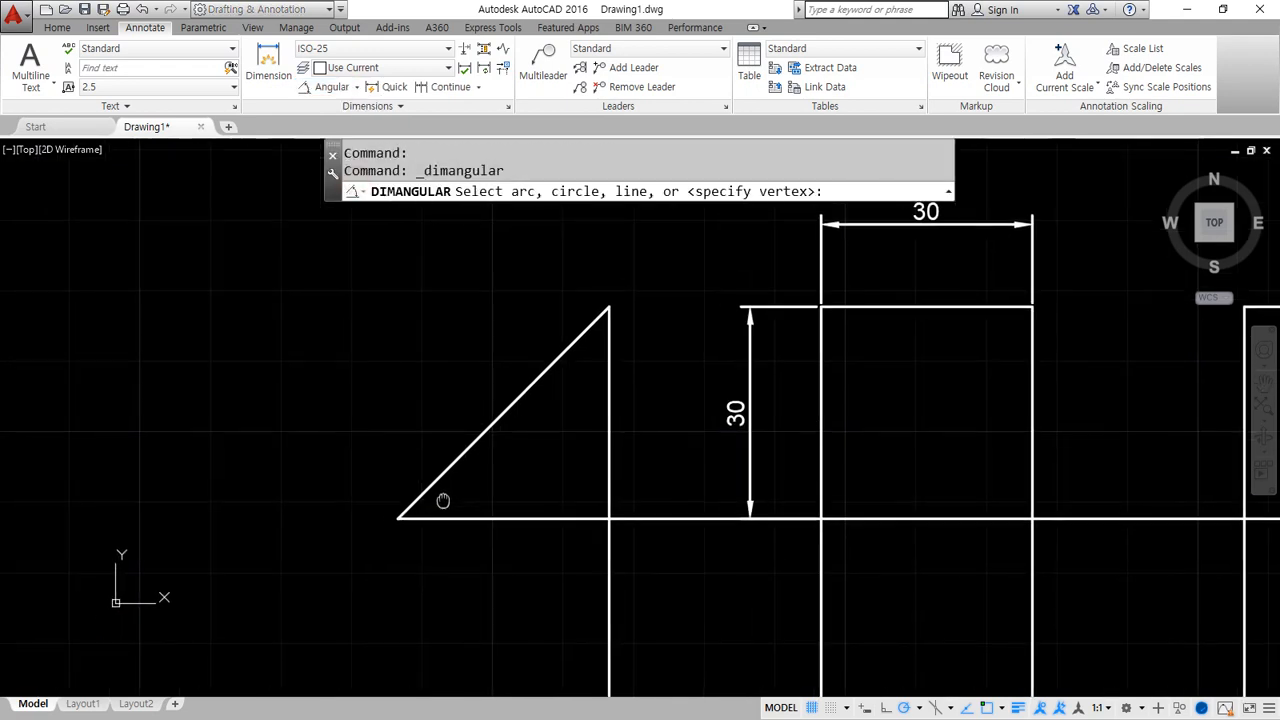
scroll(443, 500, "up", 4)
left_click(424, 453)
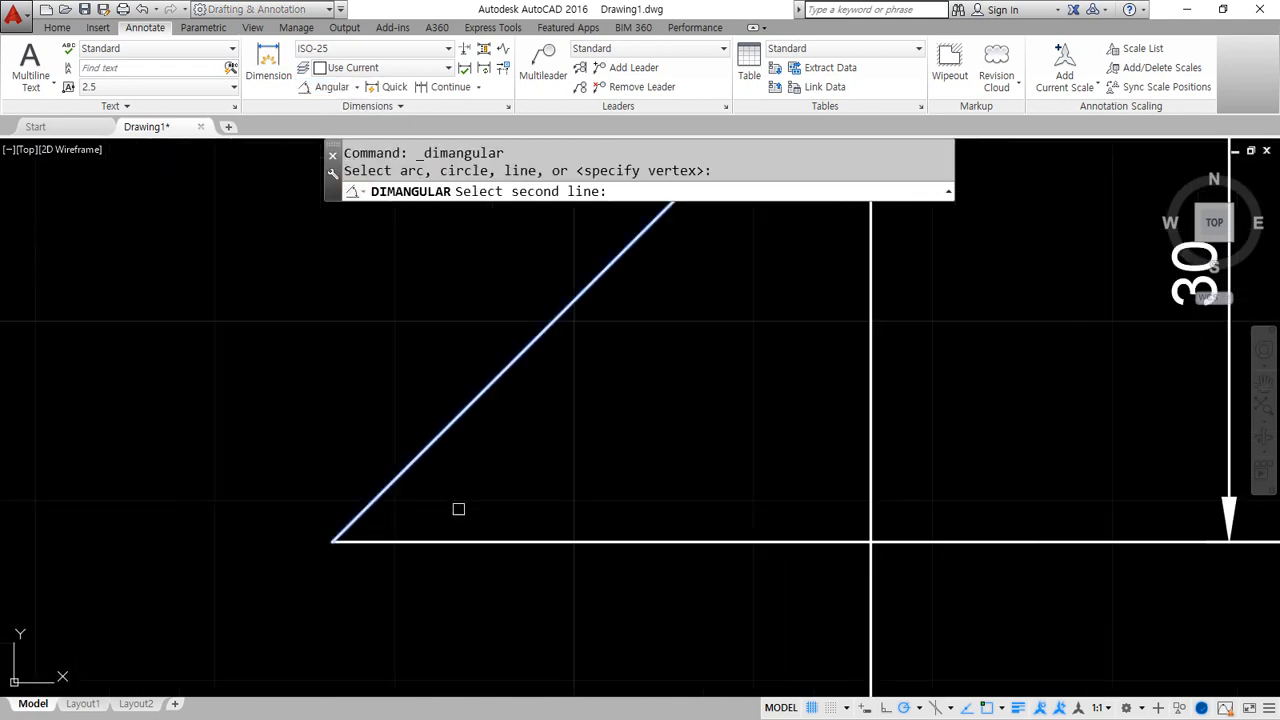
left_click(462, 544)
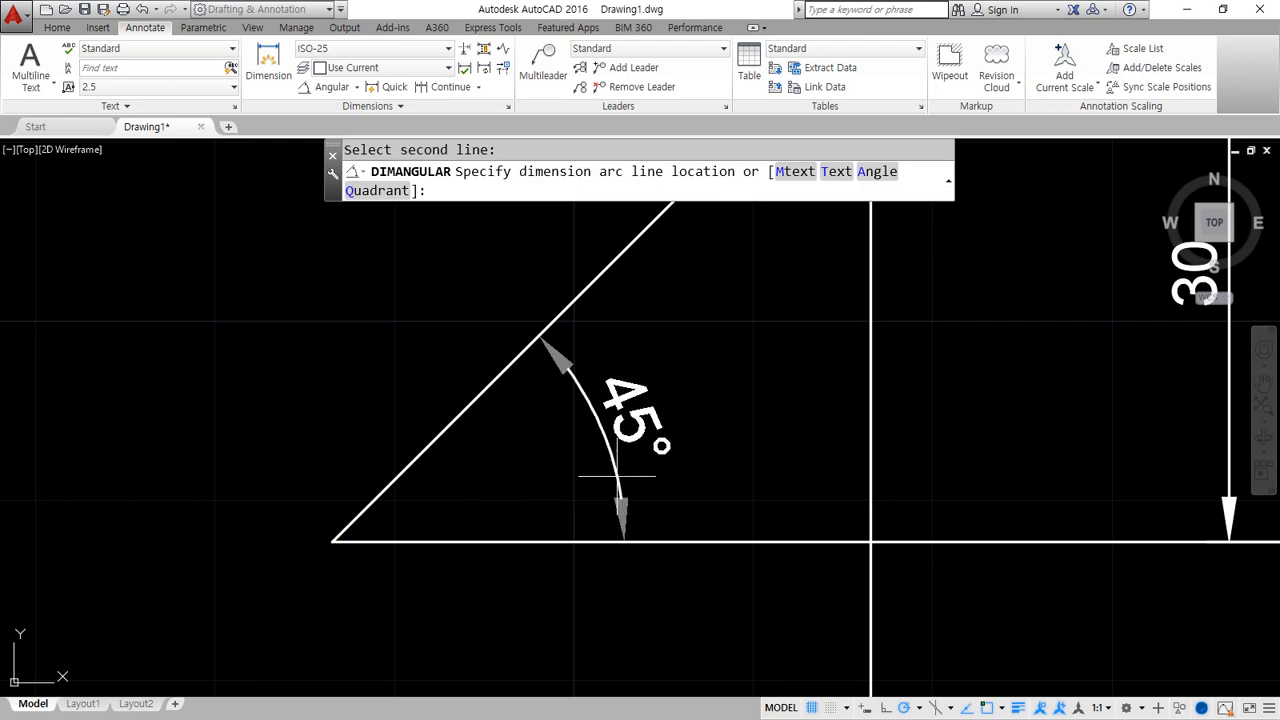
left_click(618, 488)
Add an angular dimension between the same two edges, placing its arc above the corner on the outer side of the sloped edge.
left_click(328, 87)
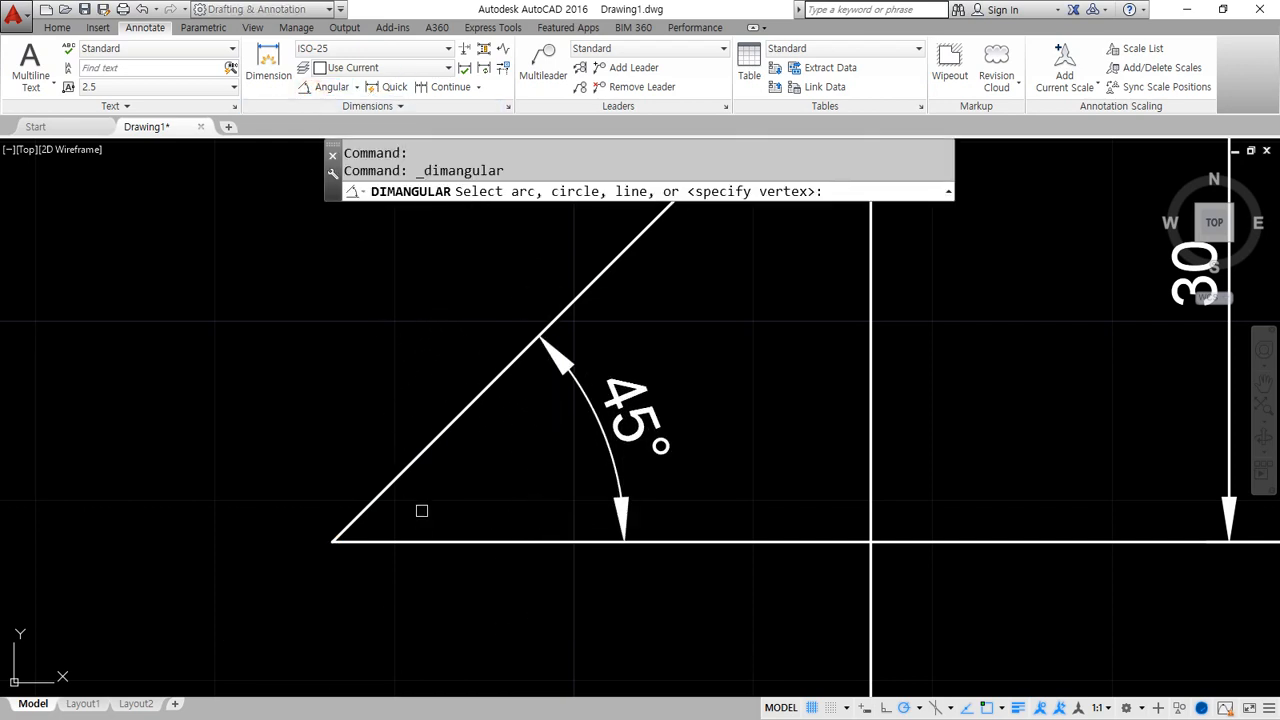
left_click(421, 543)
left_click(396, 477)
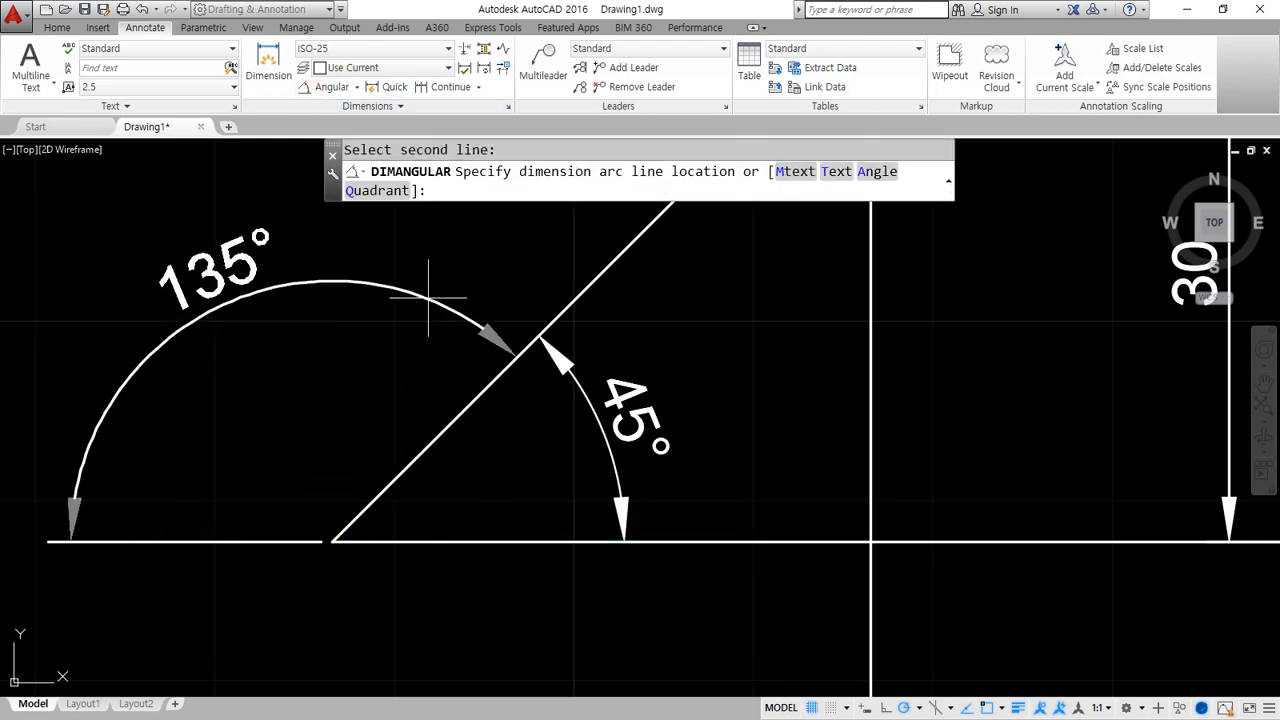
left_click(476, 291)
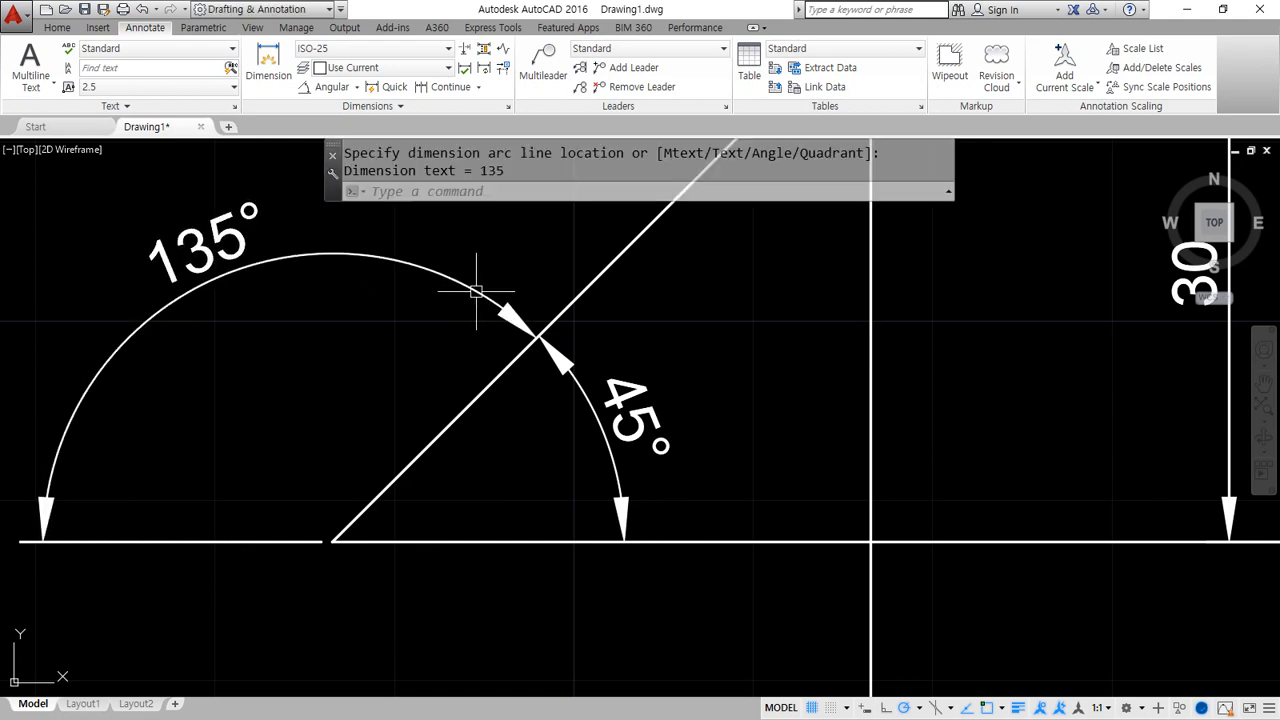
Add an angular dimension between the same edges, placing its arc in the opposite quadrant, below and left of the corner.
left_click(328, 87)
left_click(425, 541)
left_click(421, 455)
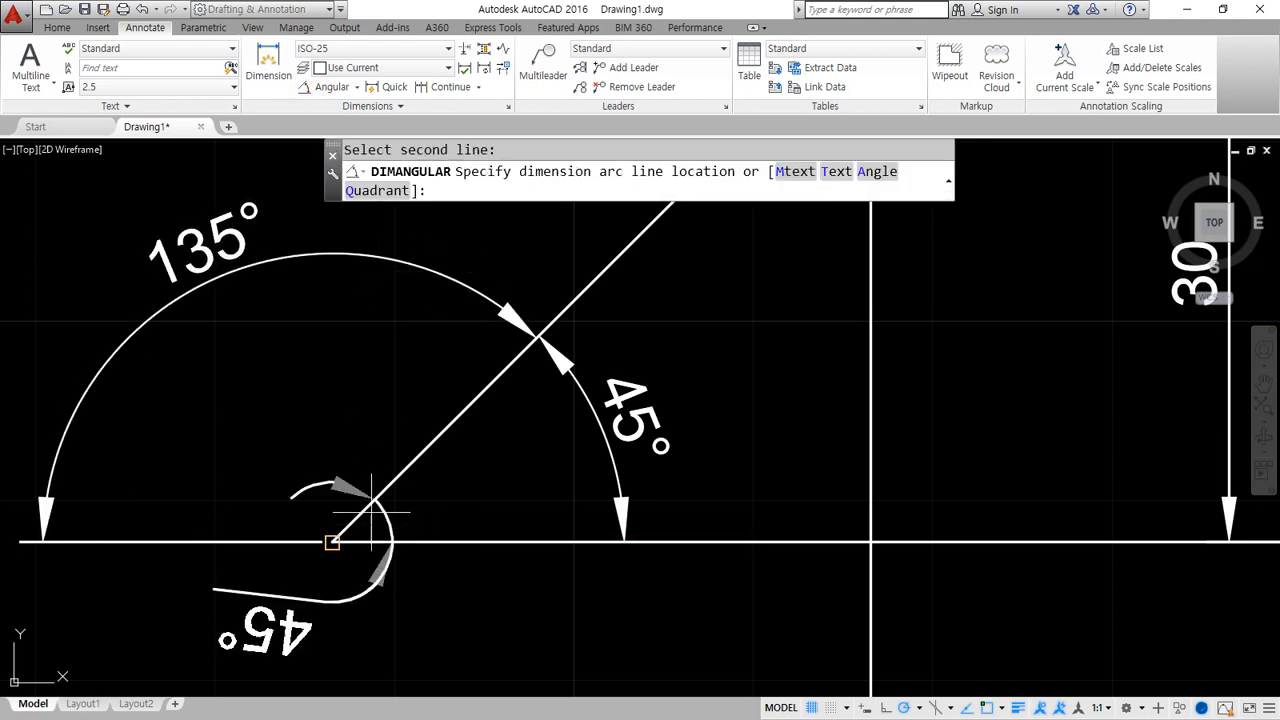
scroll(280, 560, "down", 3)
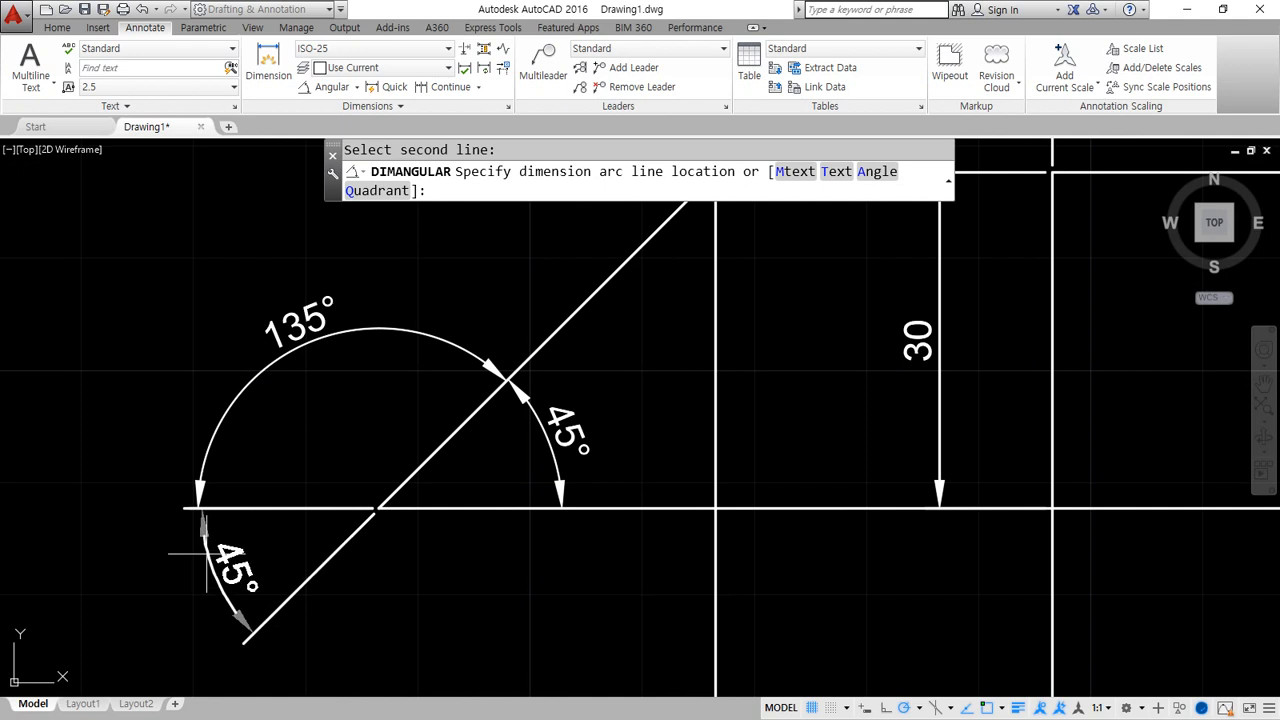
left_click(222, 580)
Add an angular dimension between the same edges, placing its arc in the remaining quadrant below the bottom edge.
left_click(330, 87)
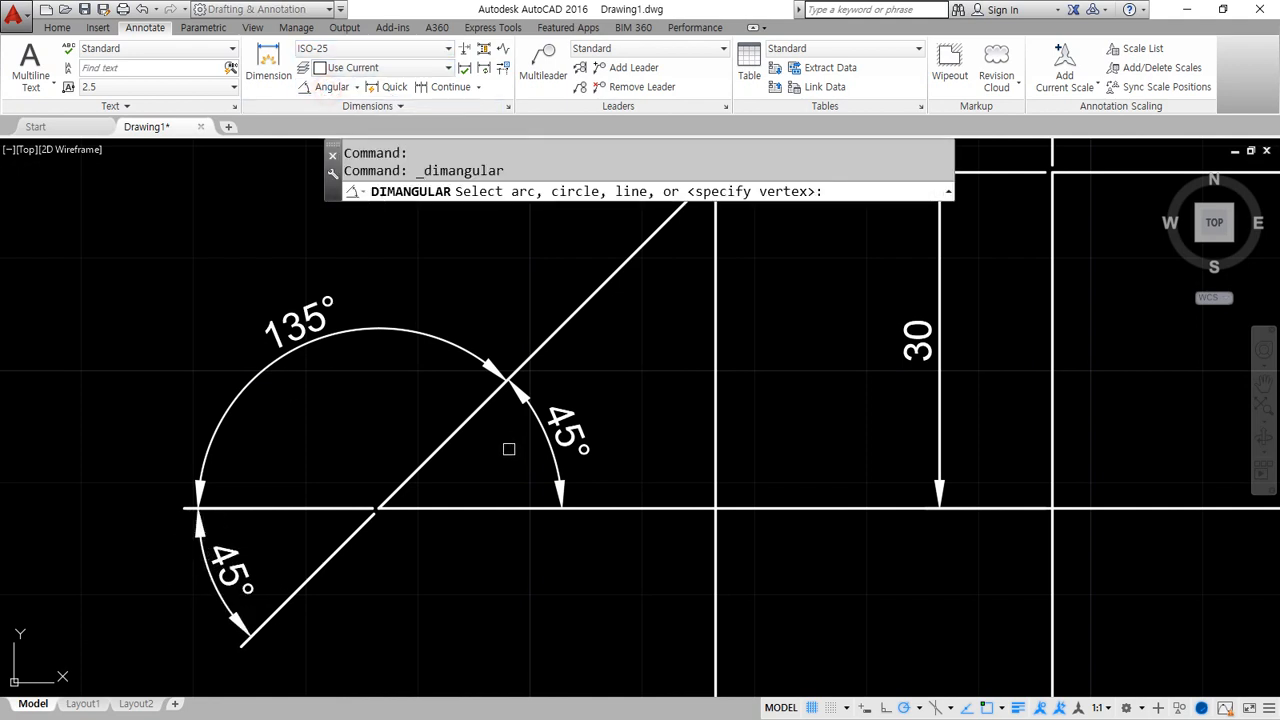
left_click(480, 507)
left_click(453, 443)
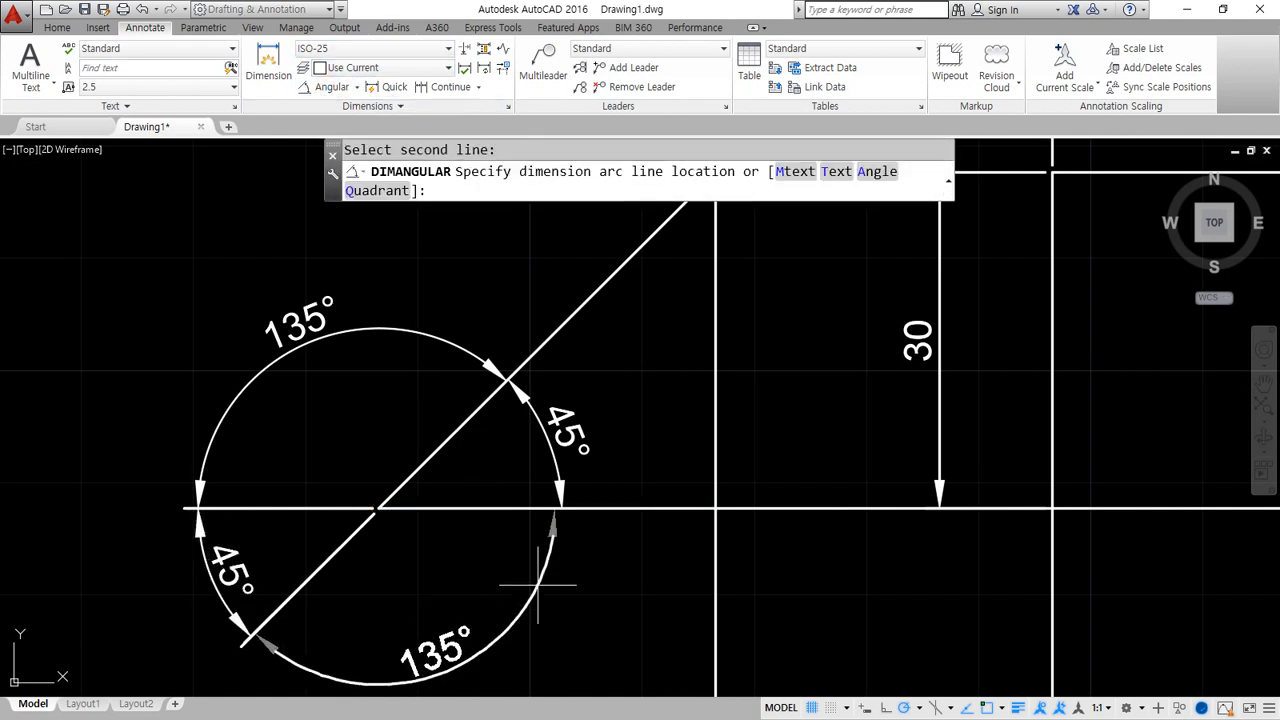
left_click(542, 588)
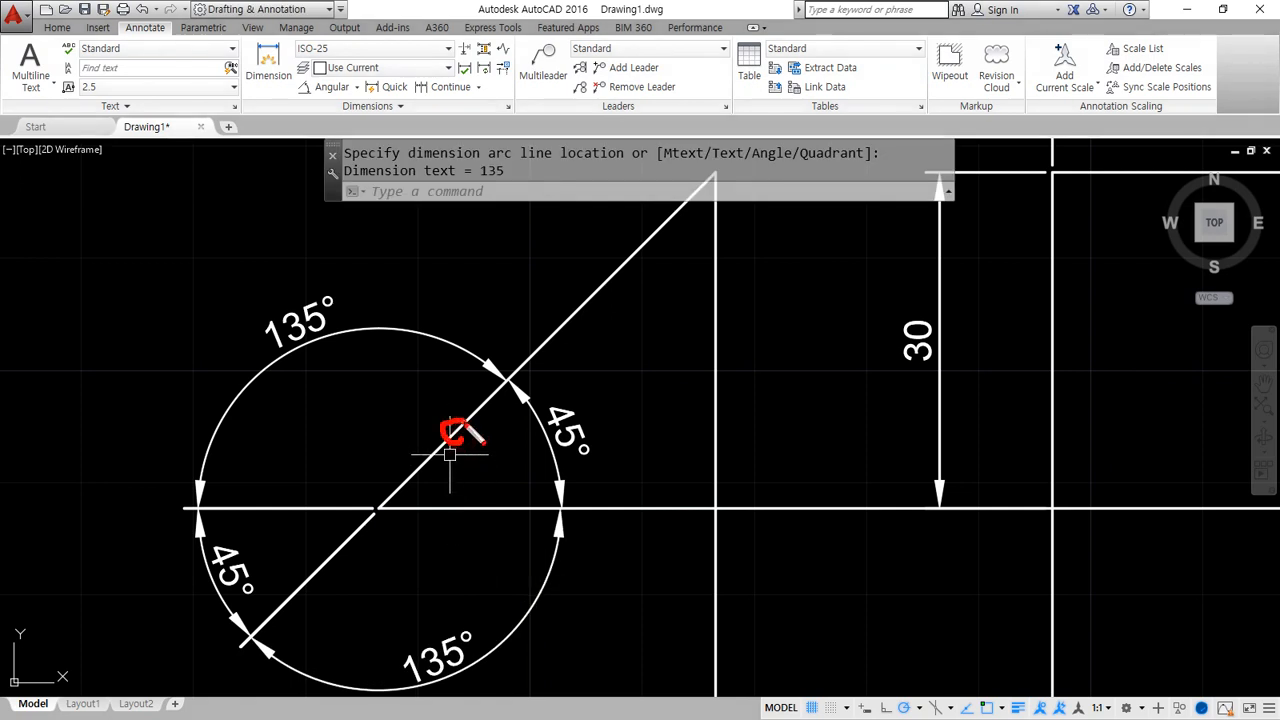
left_click_drag(486, 517, 503, 498)
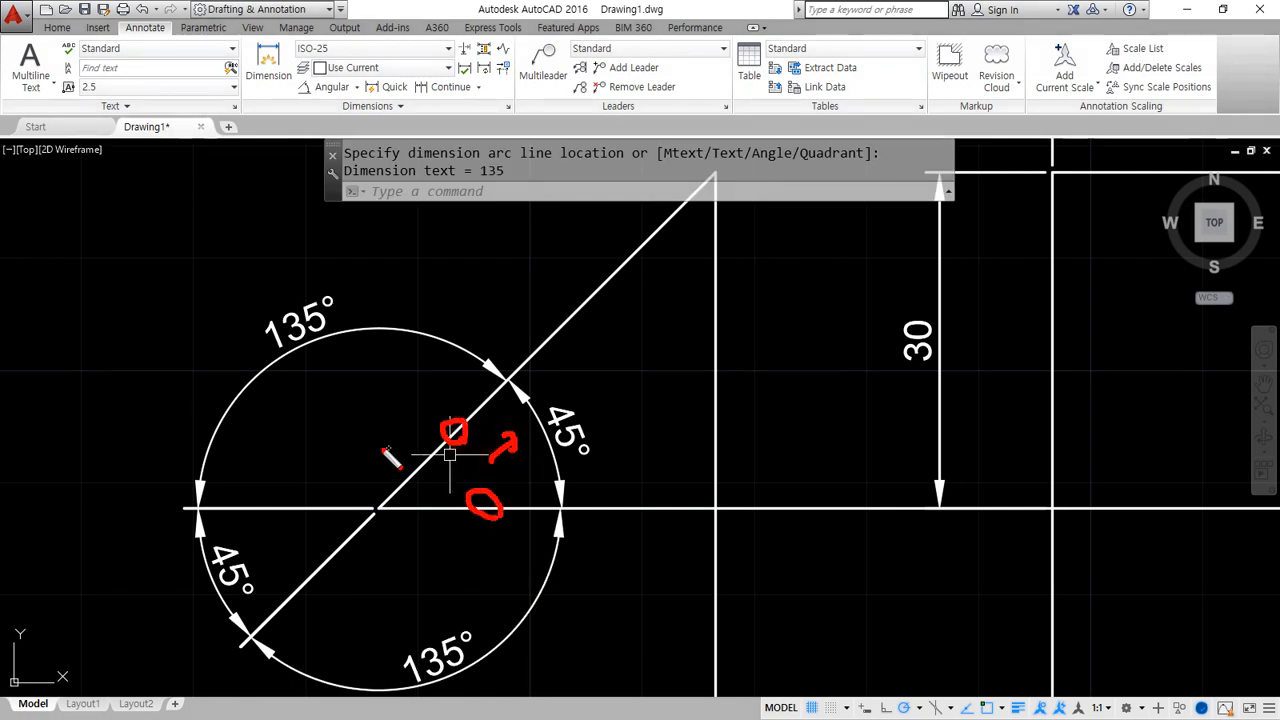
left_click_drag(375, 448, 345, 394)
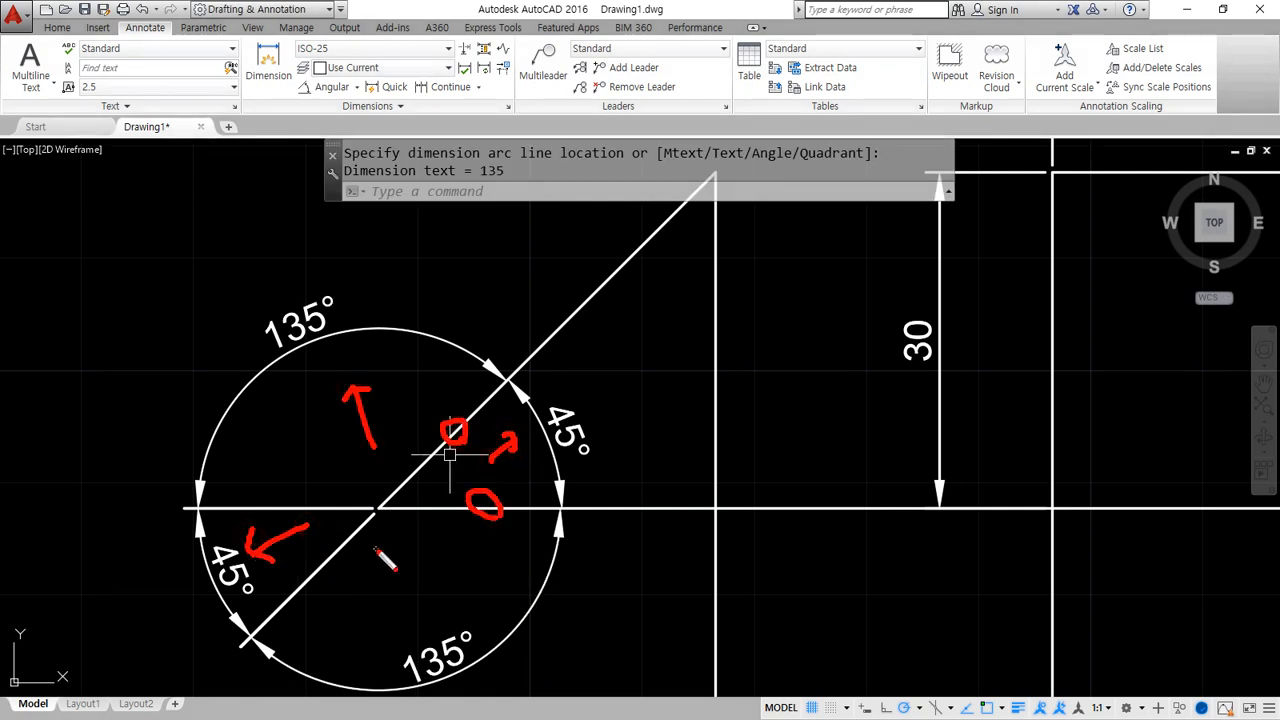
left_click_drag(377, 550, 418, 614)
key("Escape")
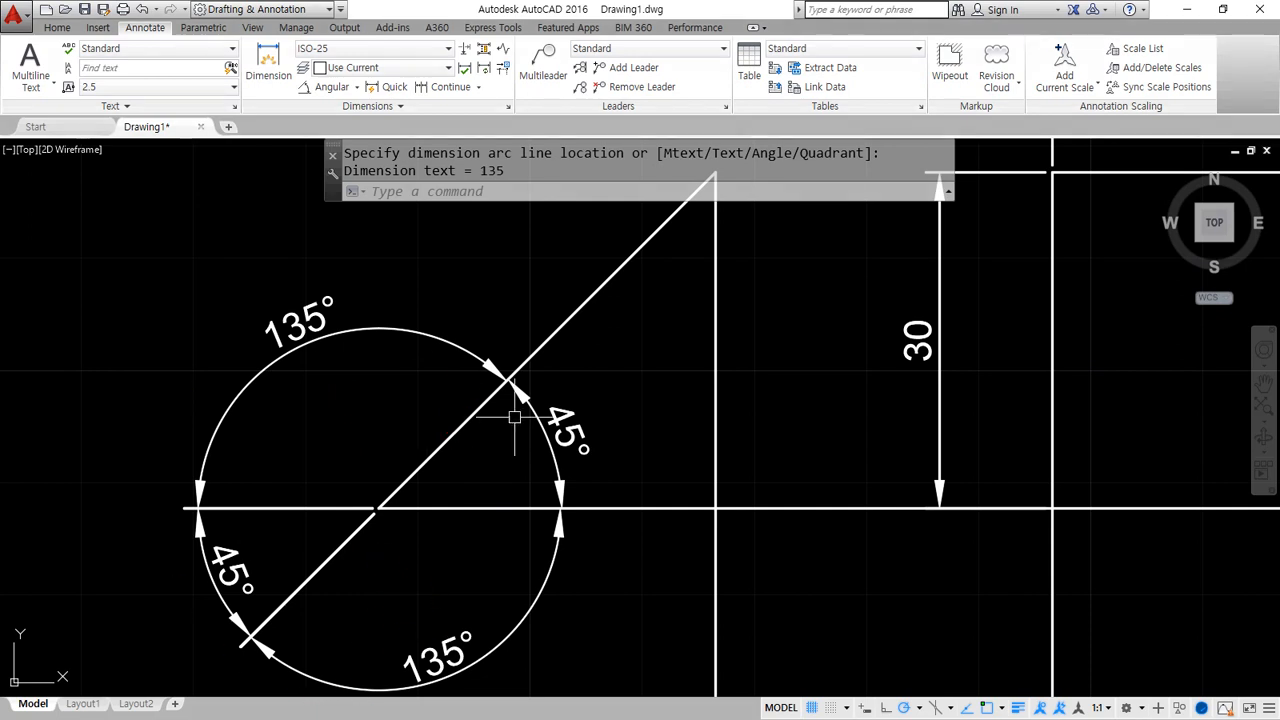
Erase the three angular dimensions outside the triangle's corner, keeping only the inner 45° one.
left_click(325, 379)
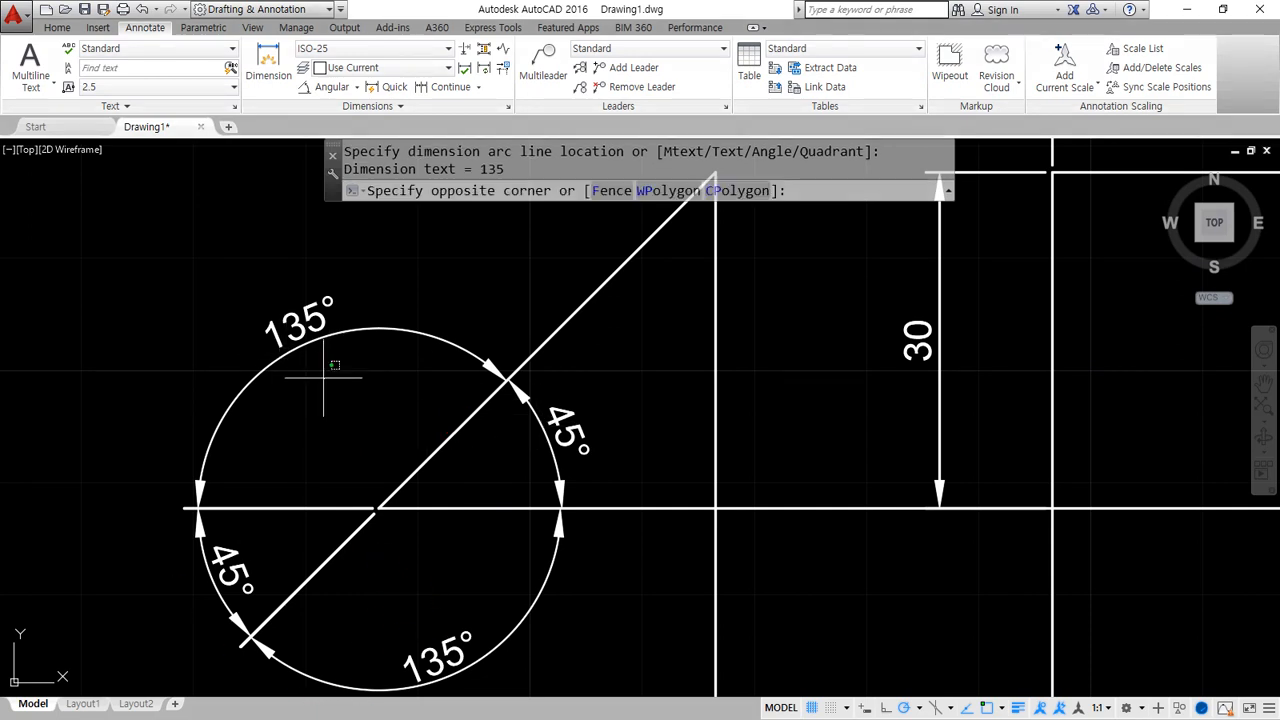
left_click(244, 423)
left_click(223, 589)
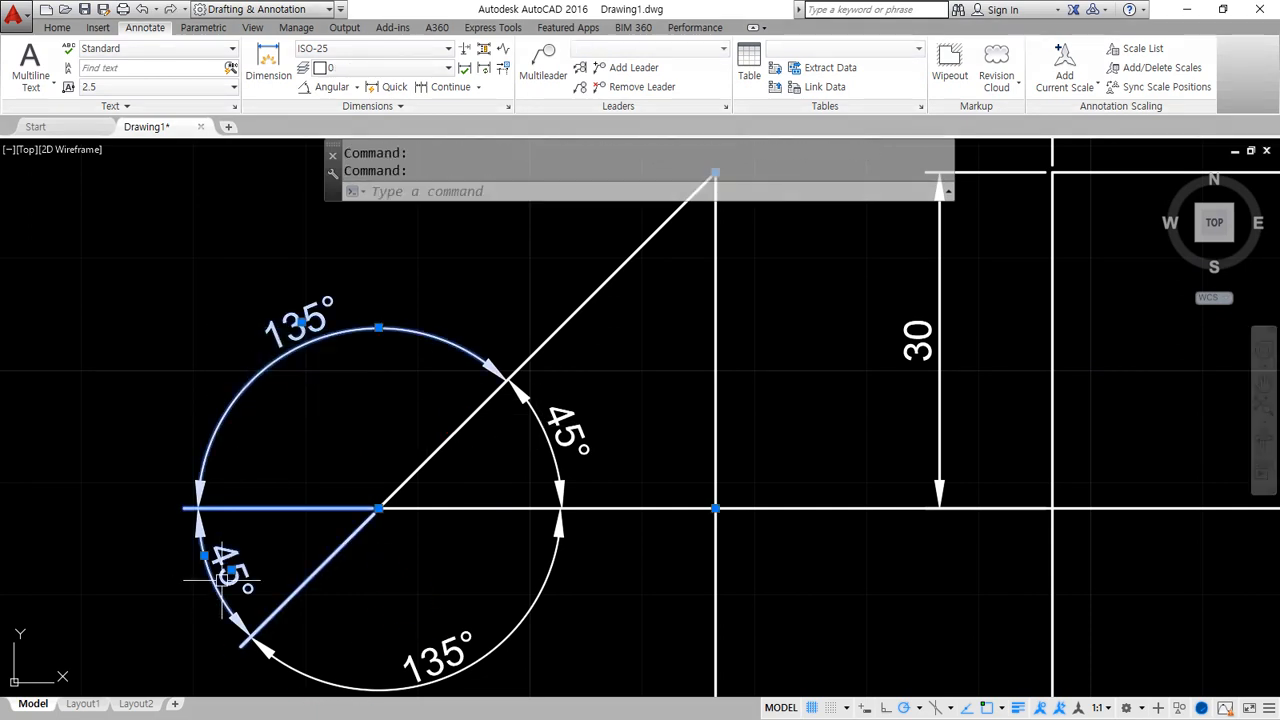
left_click(470, 665)
type("e")
key("Return")
key("ctrl+2")
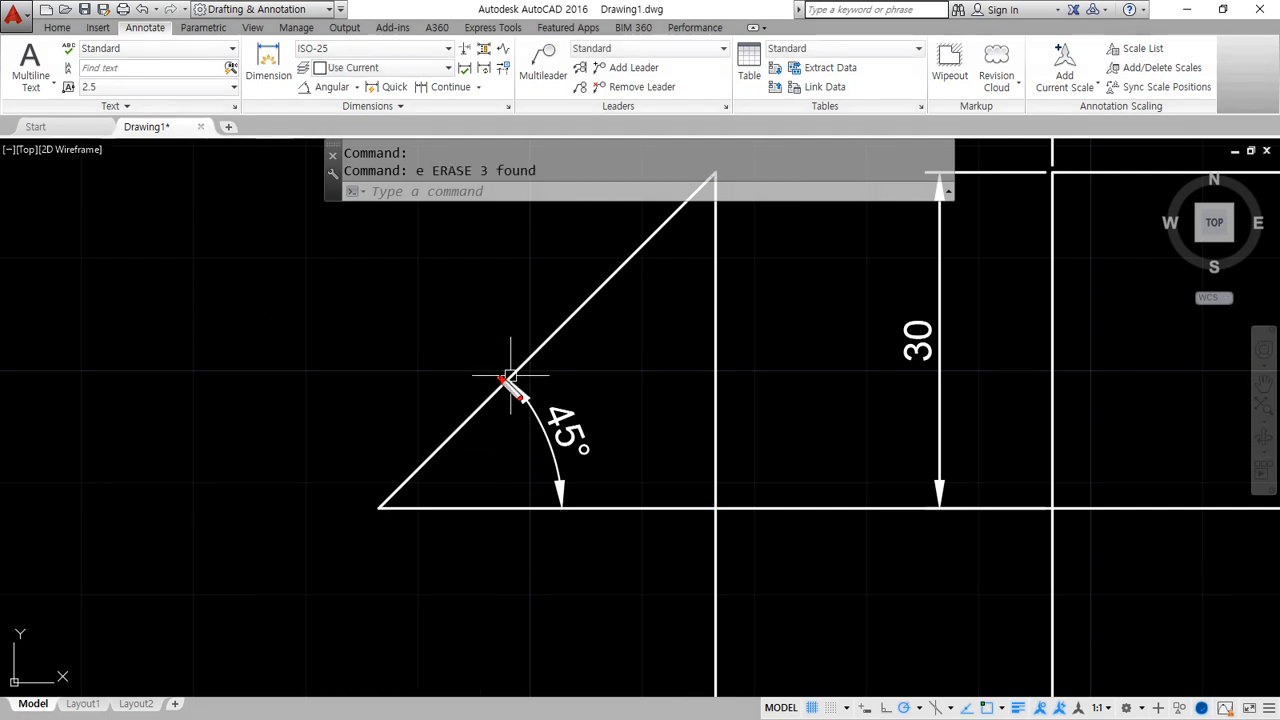
mouse_move(500, 376)
left_mouse_down()
mouse_move(229, 448)
mouse_move(417, 646)
mouse_move(570, 520)
left_mouse_up()
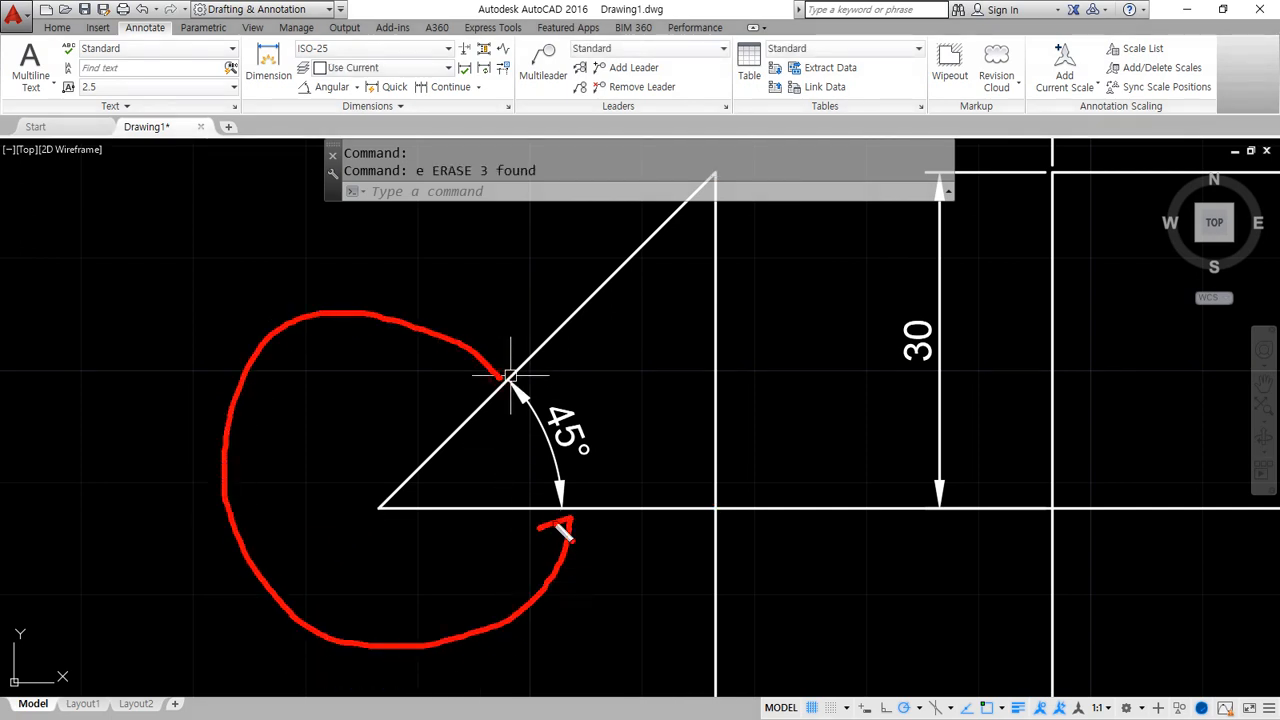
left_click_drag(499, 336, 460, 386)
key("Escape")
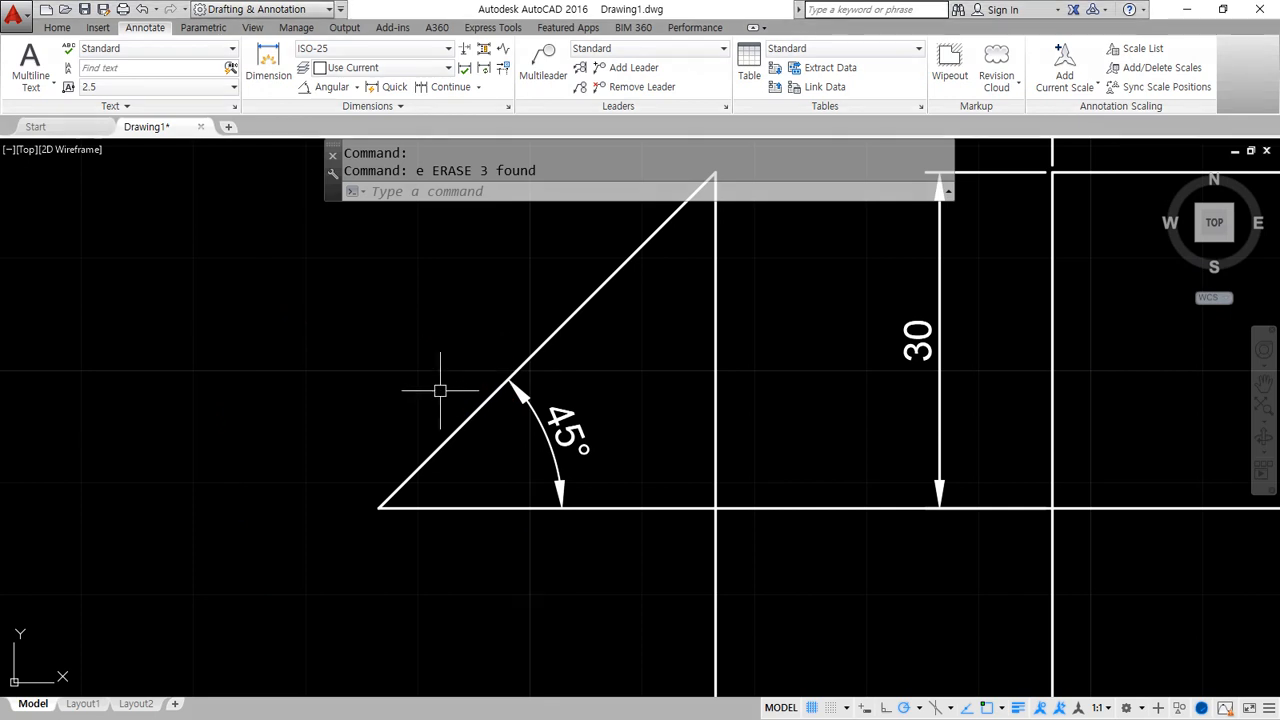
Add a reflex angular dimension around the outside of the triangle's lower-left corner, using that corner as vertex and the inner arc's two ends as endpoints.
left_click(338, 88)
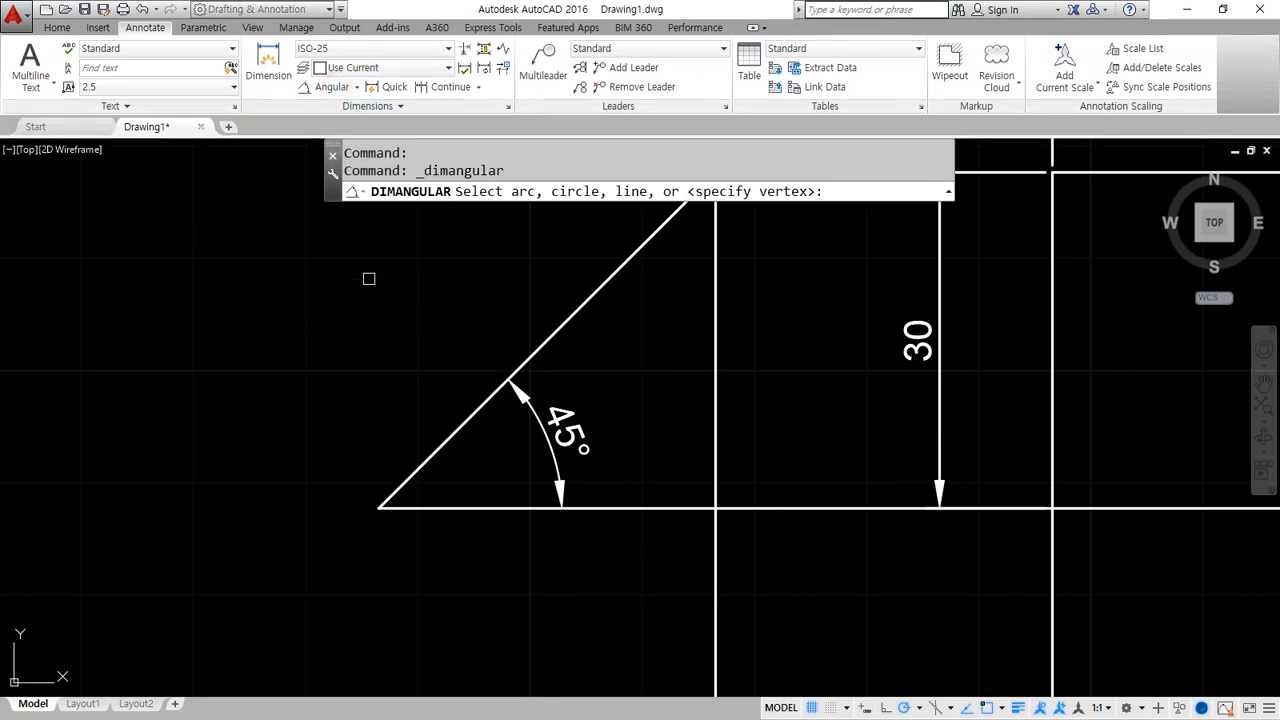
key("Return")
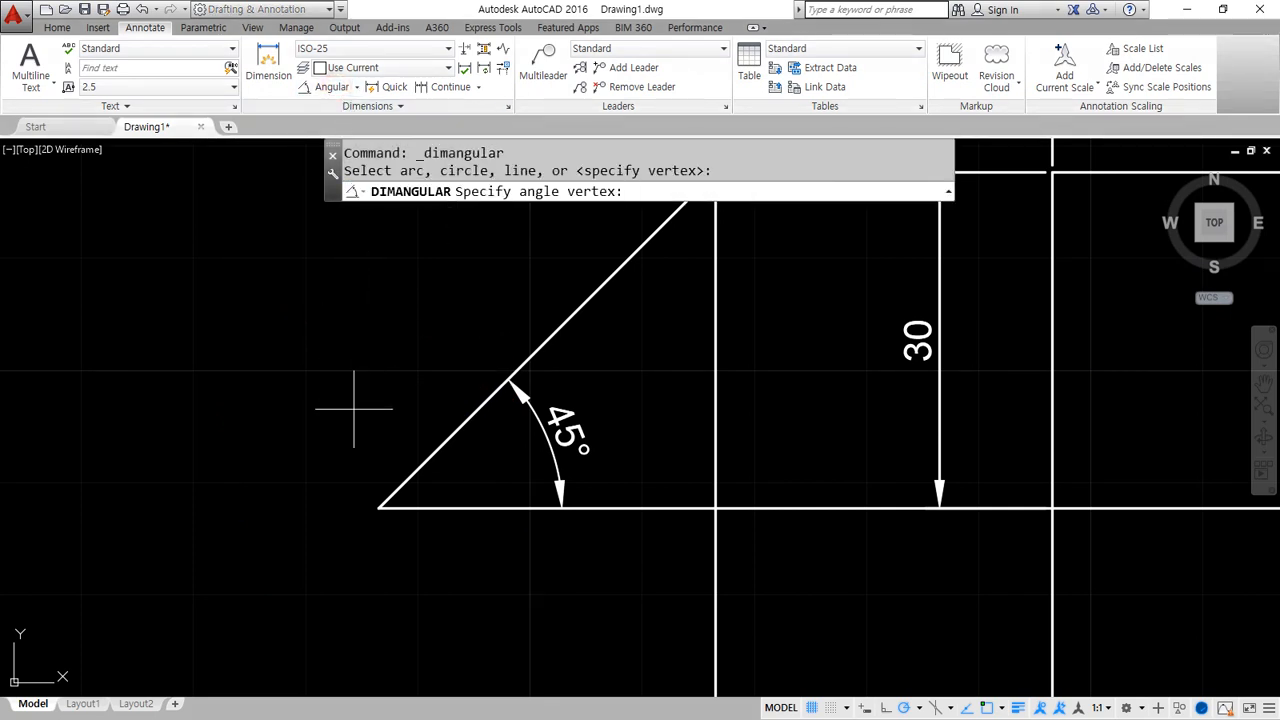
left_click(378, 508)
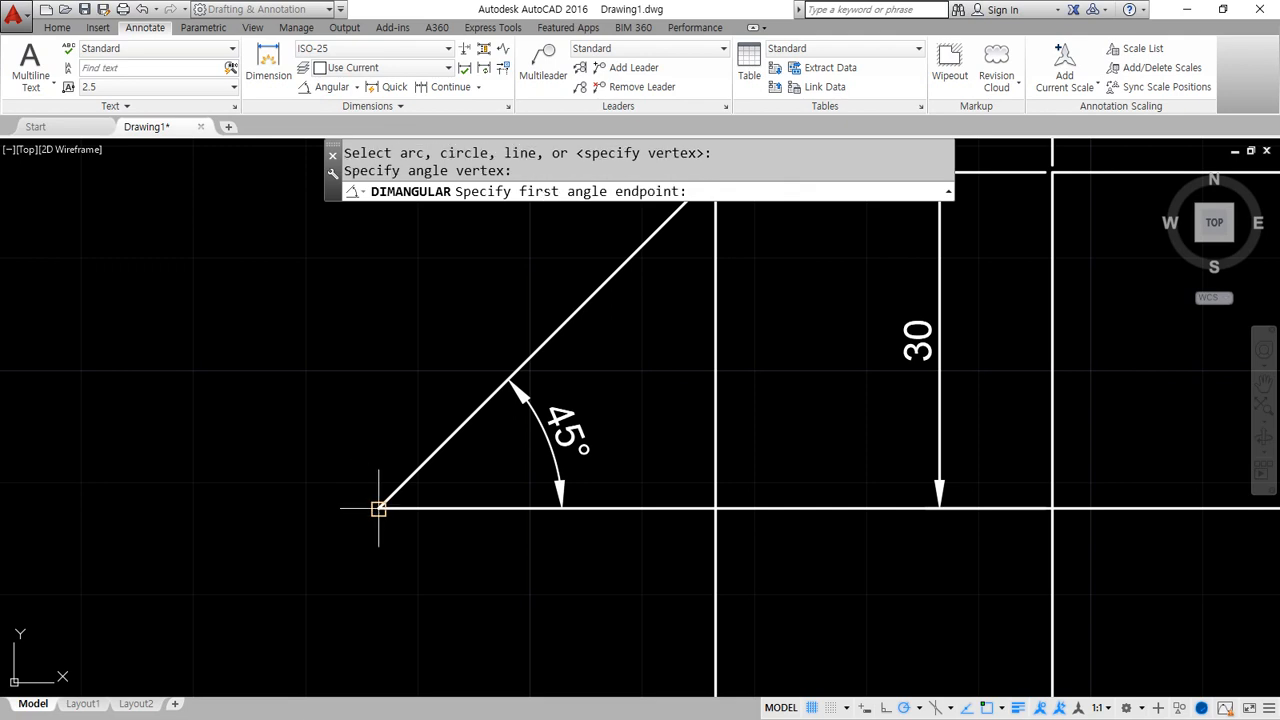
left_click(558, 506)
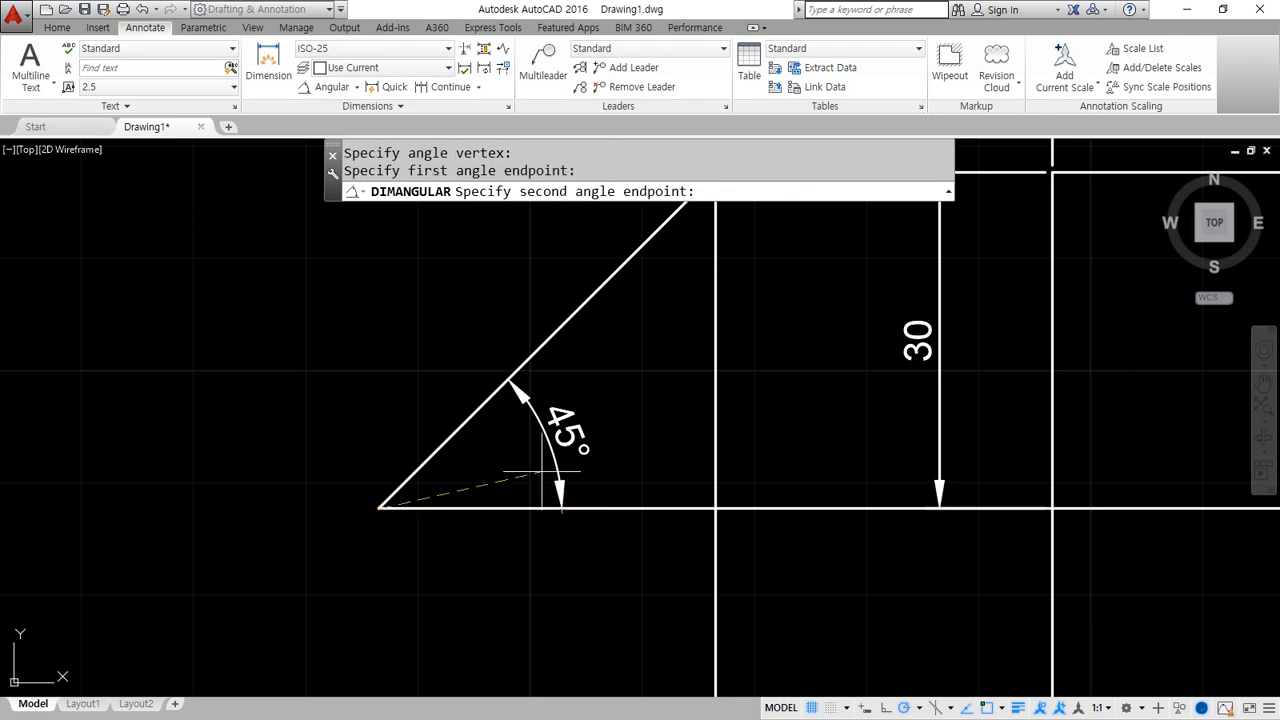
left_click(507, 377)
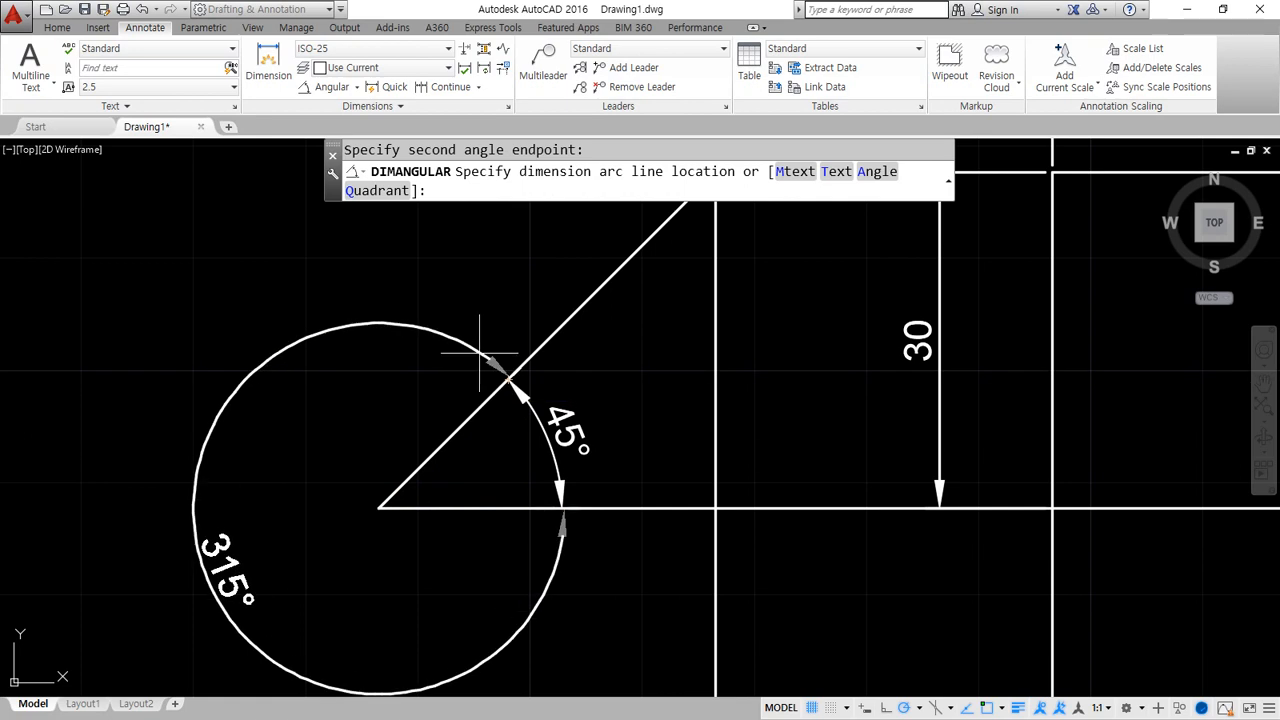
left_click(498, 368)
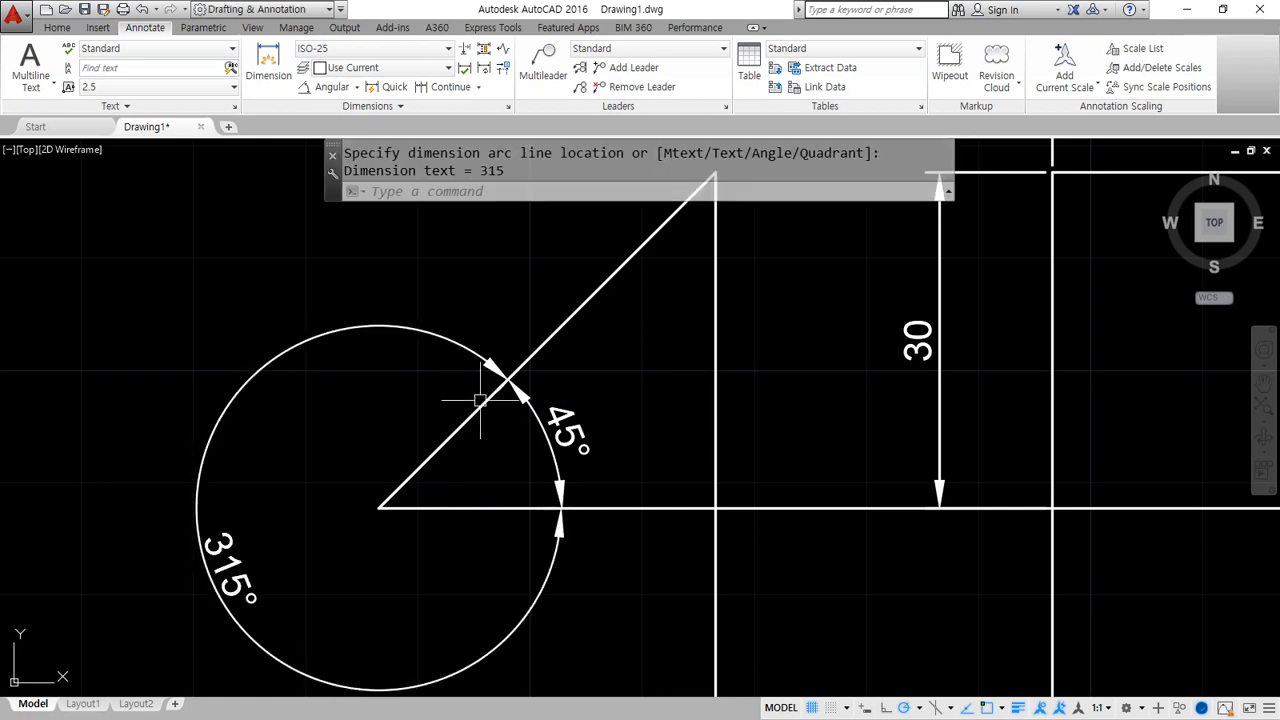
middle_click_drag(317, 487, 329, 463)
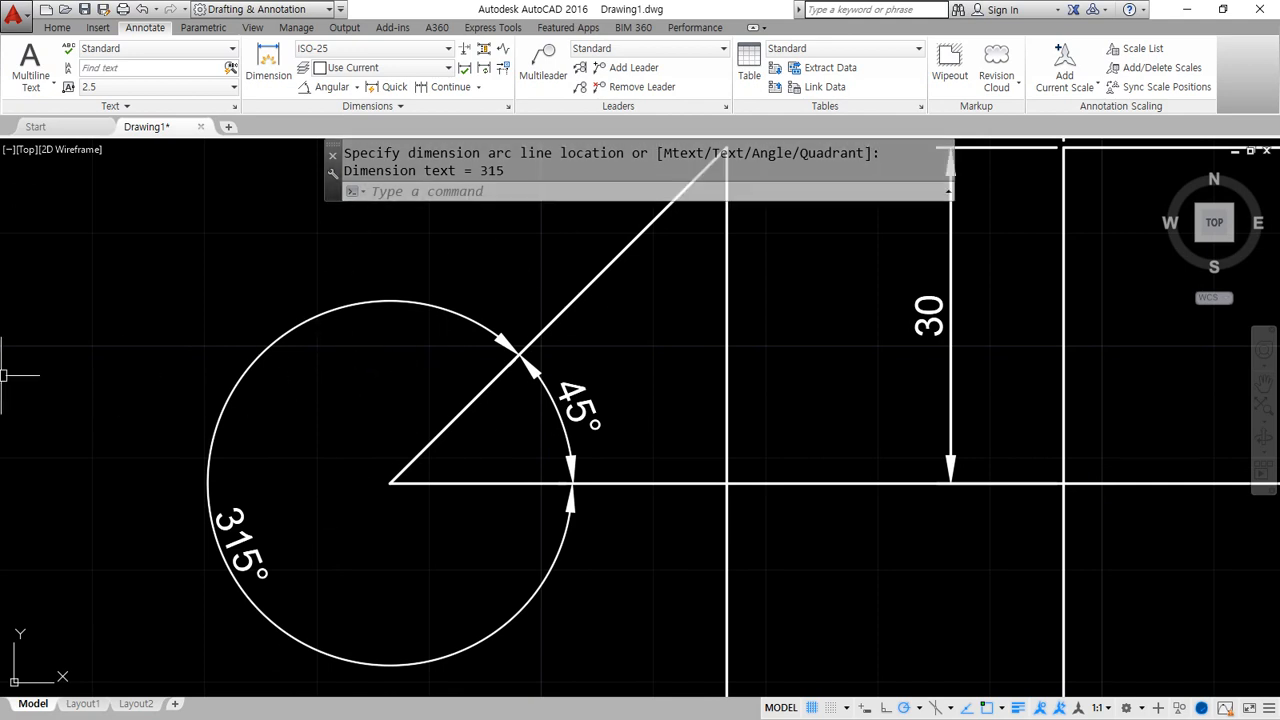
Draw a circle of radius 30 in the empty area to the right of the squares.
key("Escape")
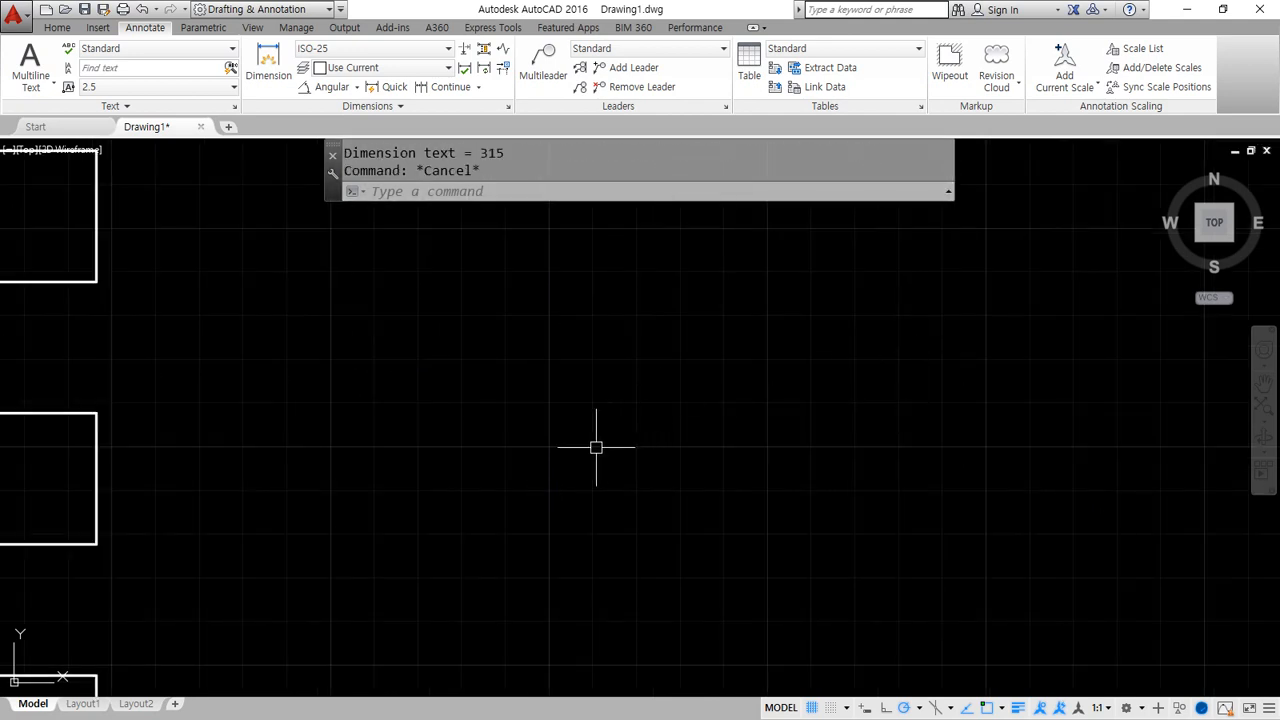
type("c")
key("Return")
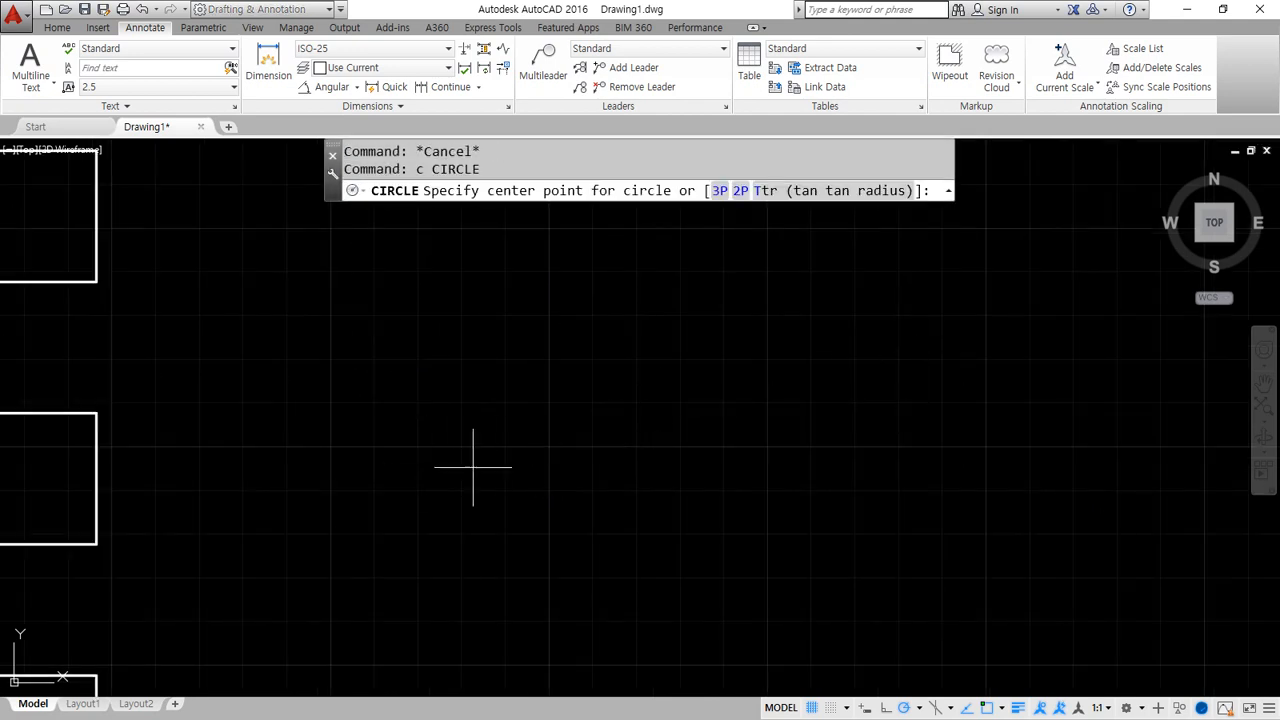
left_click(496, 460)
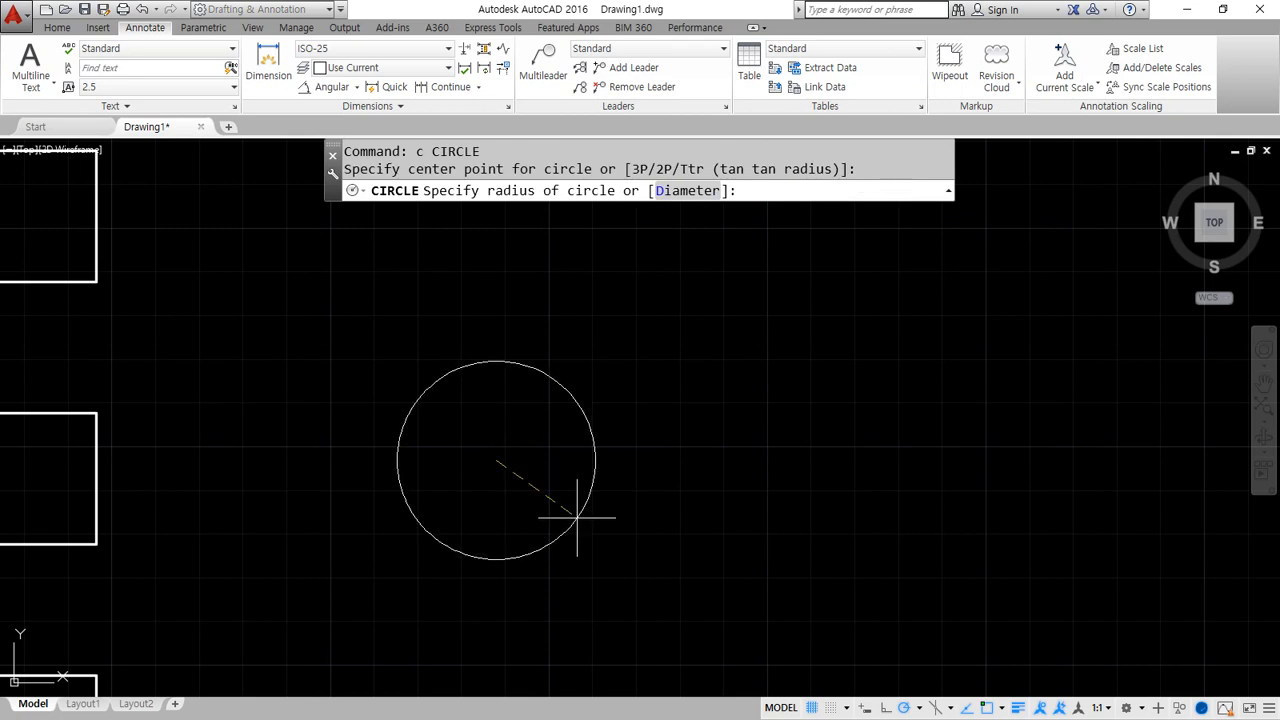
type("30")
key("Return")
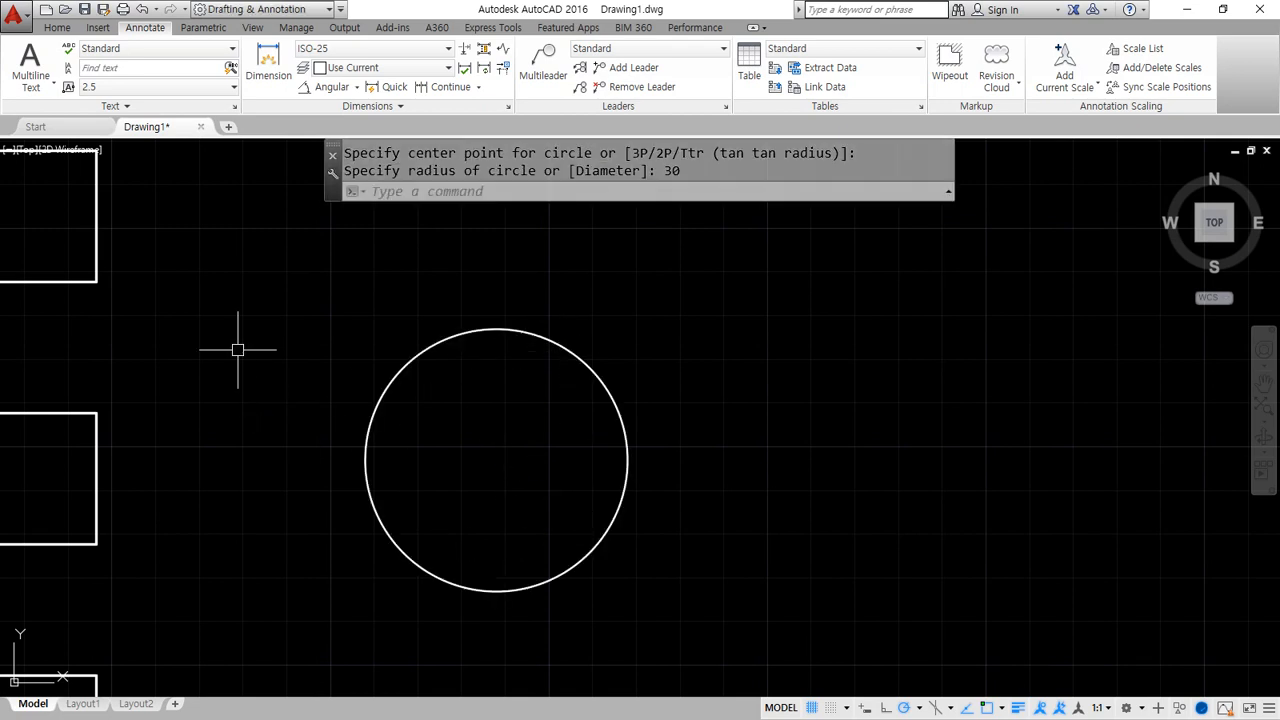
Add a radius dimension to the circle, placing its text inside the upper-right part of the outline.
left_click(356, 87)
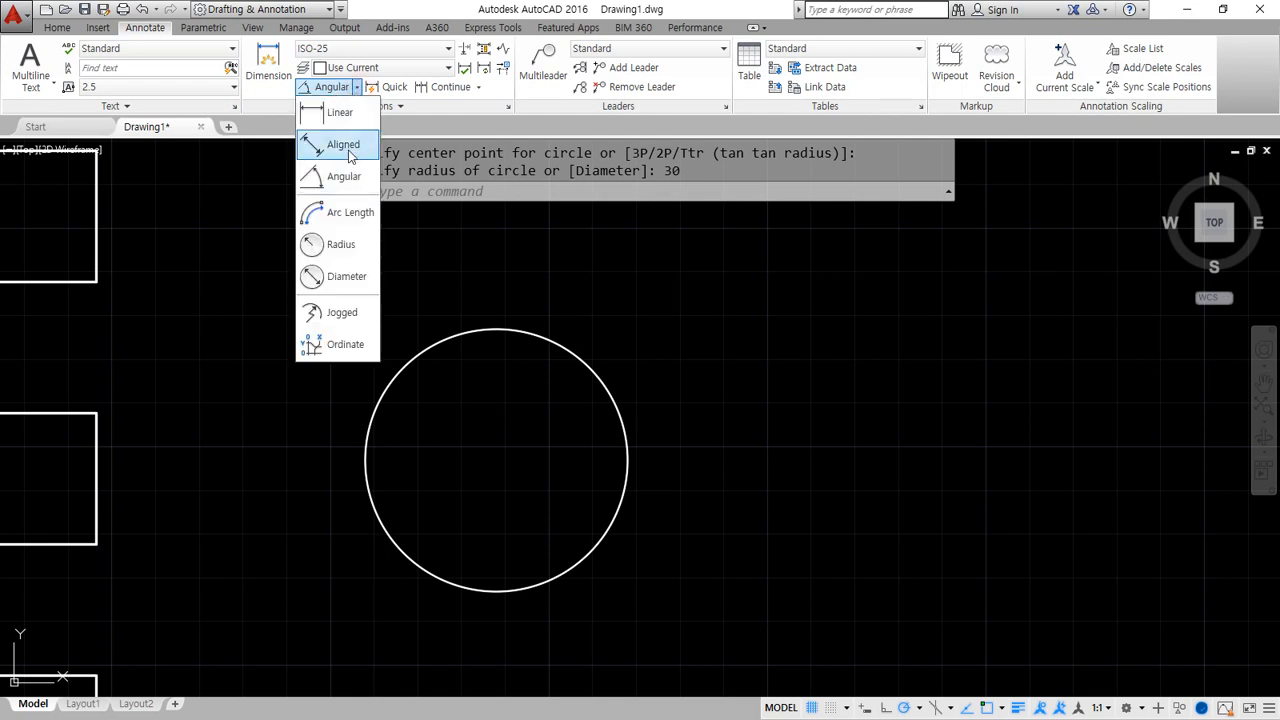
left_click(341, 253)
left_click(563, 350)
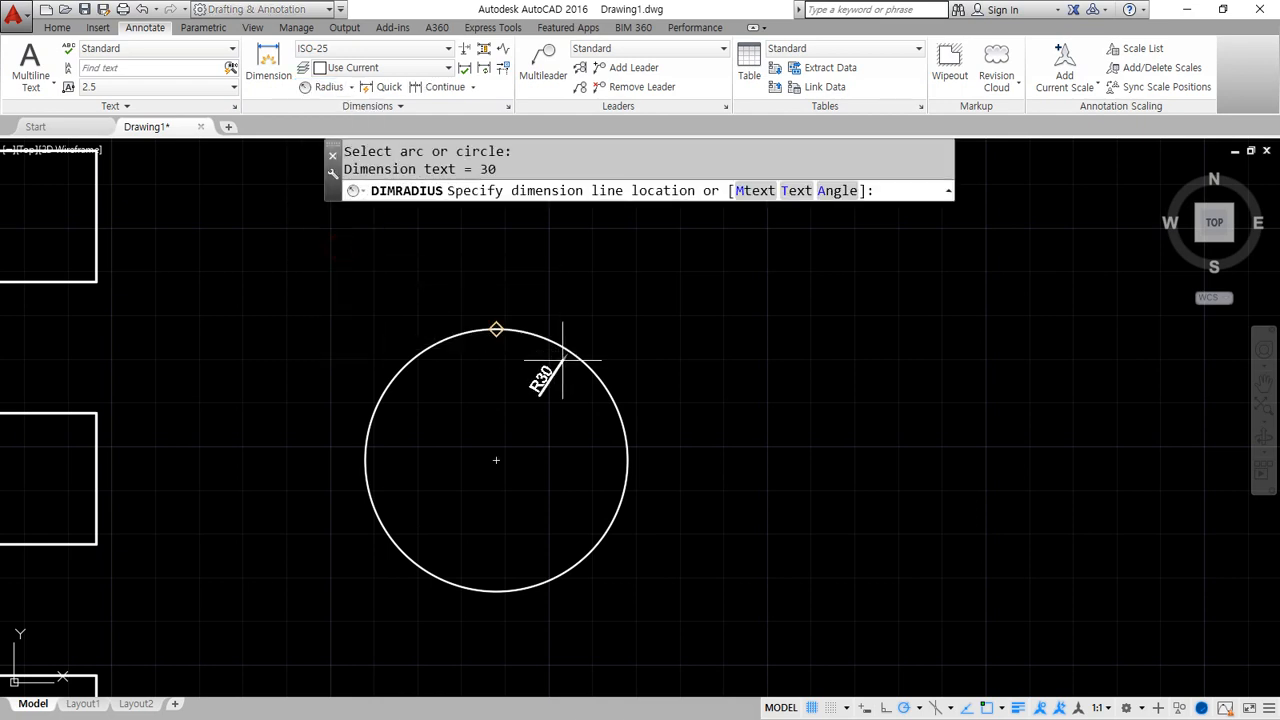
left_click(542, 392)
Add a second radius dimension to the circle, placing its text outside the upper-left part of the outline.
scroll(562, 369, "up", 3)
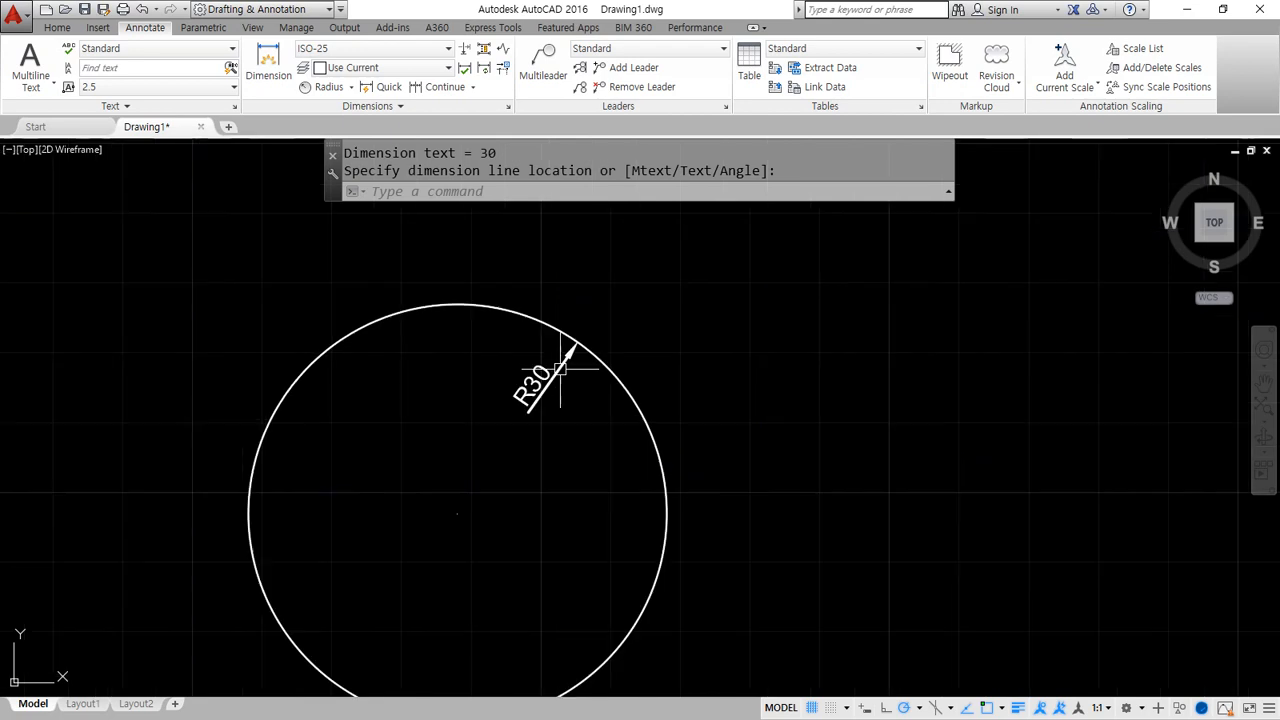
left_click(328, 87)
left_click(234, 302)
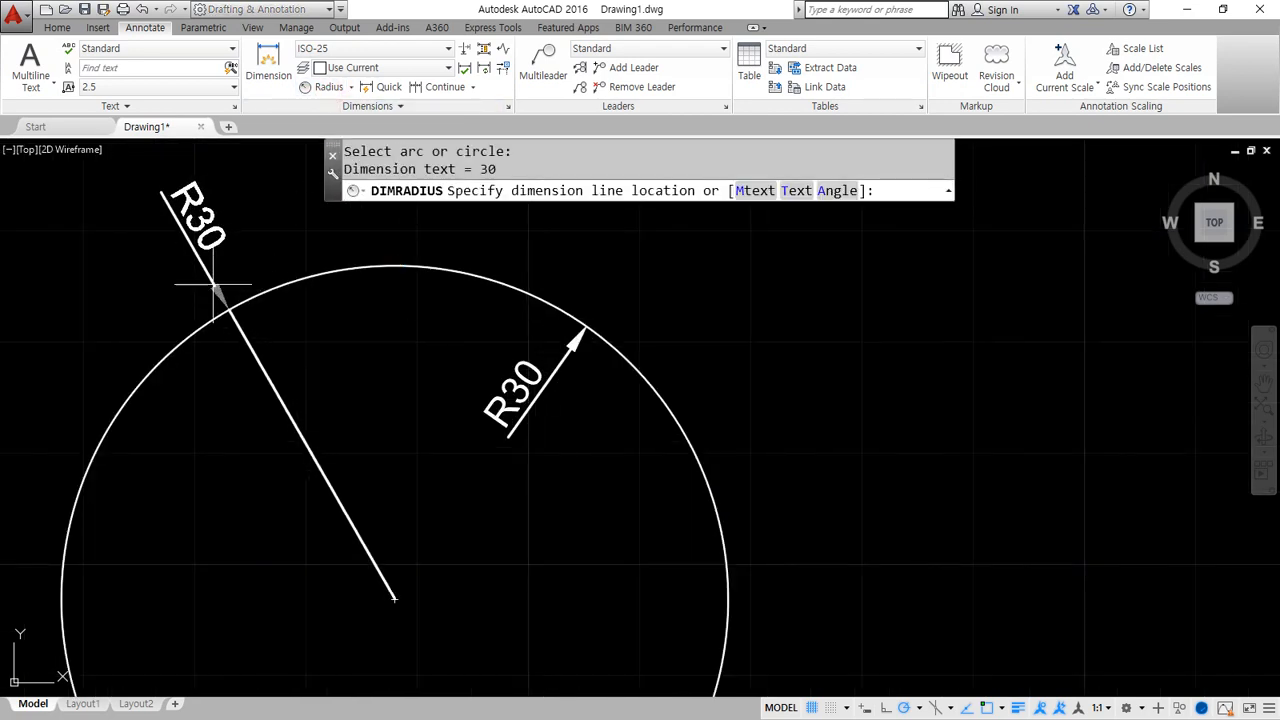
left_click(205, 288)
Draw a second circle of radius 30 to the right of the dimensioned circle.
scroll(404, 437, "down", 2)
middle_click_drag(770, 523, 722, 500)
type("c")
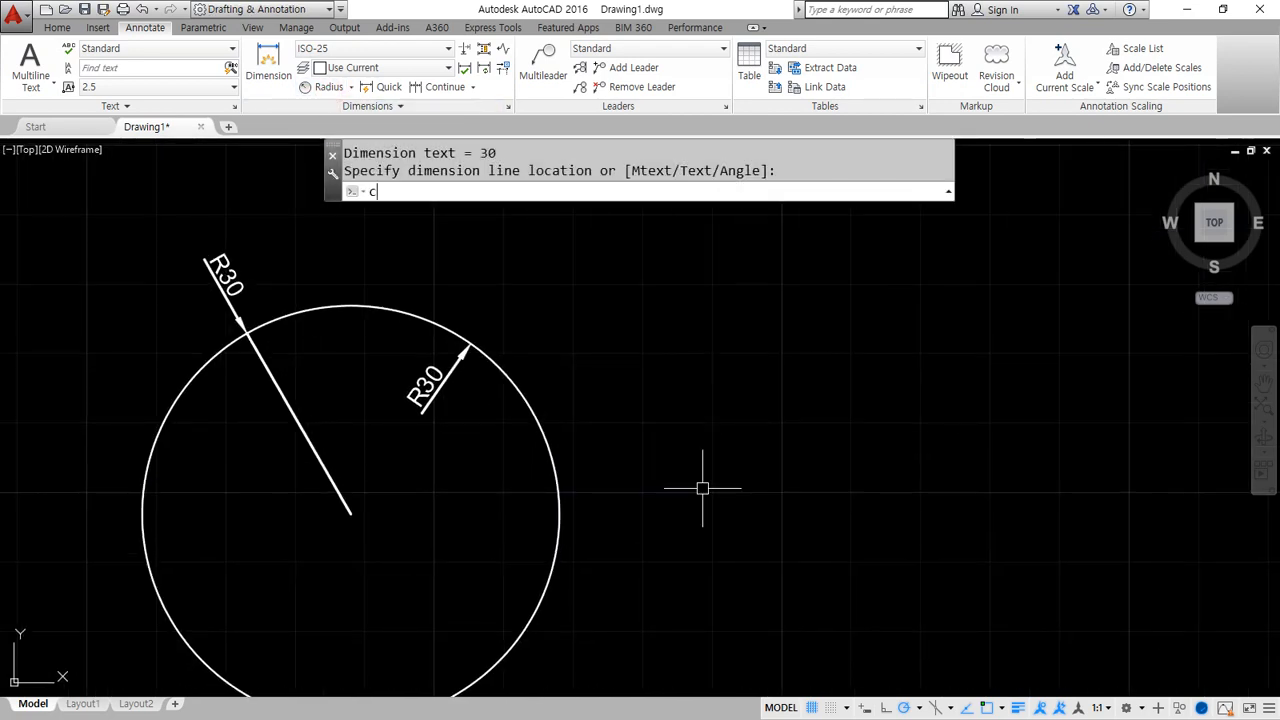
key("Return")
left_click(863, 523)
type("30")
key("Return")
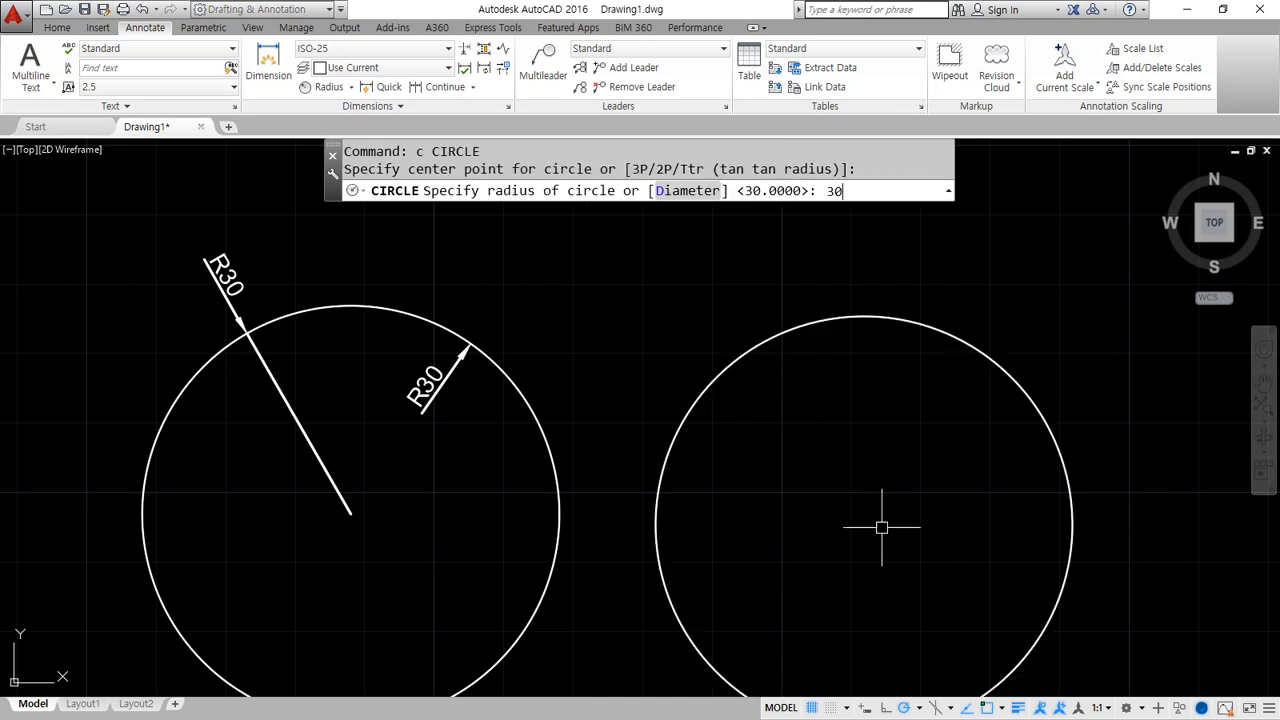
Add two diameter dimensions to the right circle, one with text inside at its upper right and one with text outside at its upper left.
left_click(351, 88)
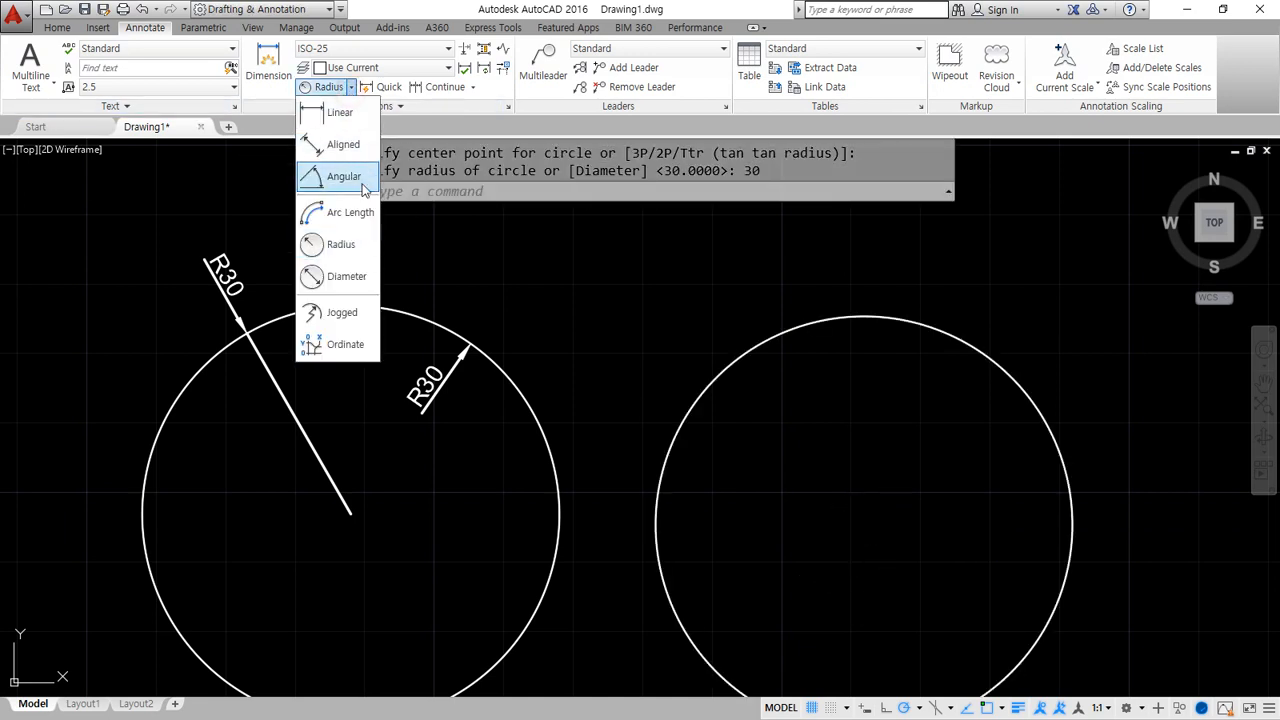
left_click(343, 354)
left_click(991, 357)
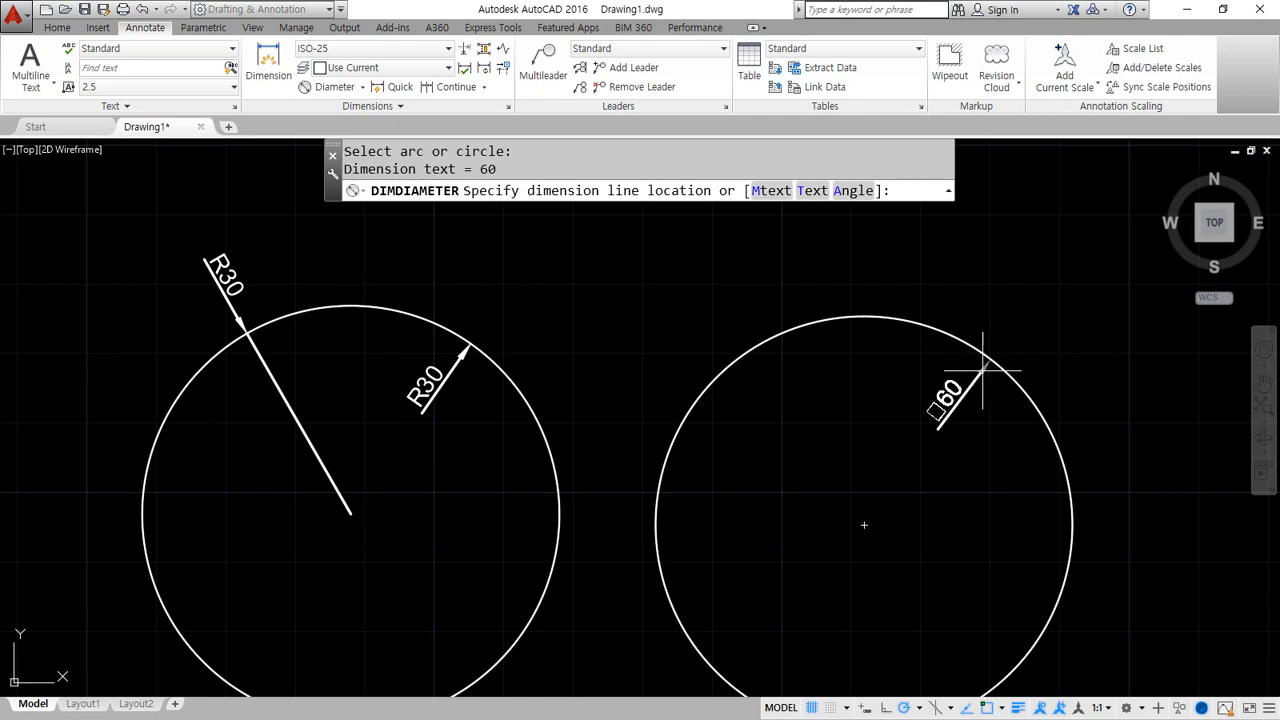
left_click(984, 362)
left_click(327, 89)
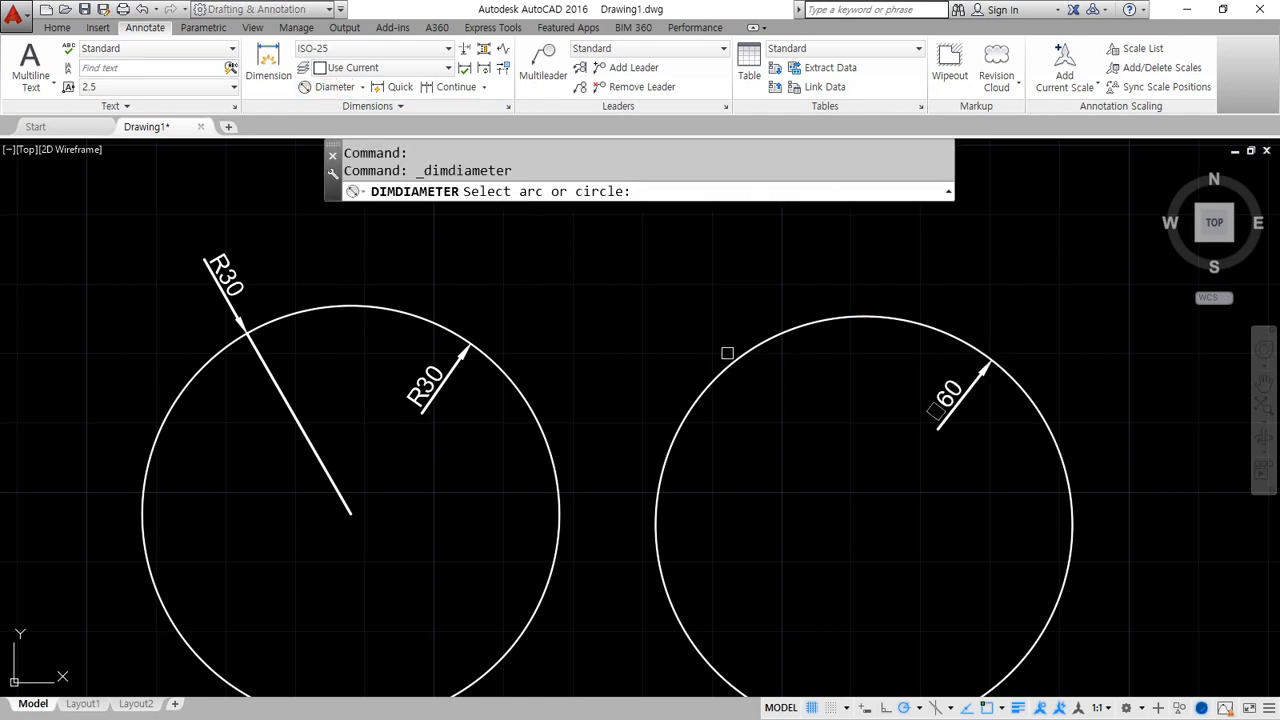
left_click(724, 351)
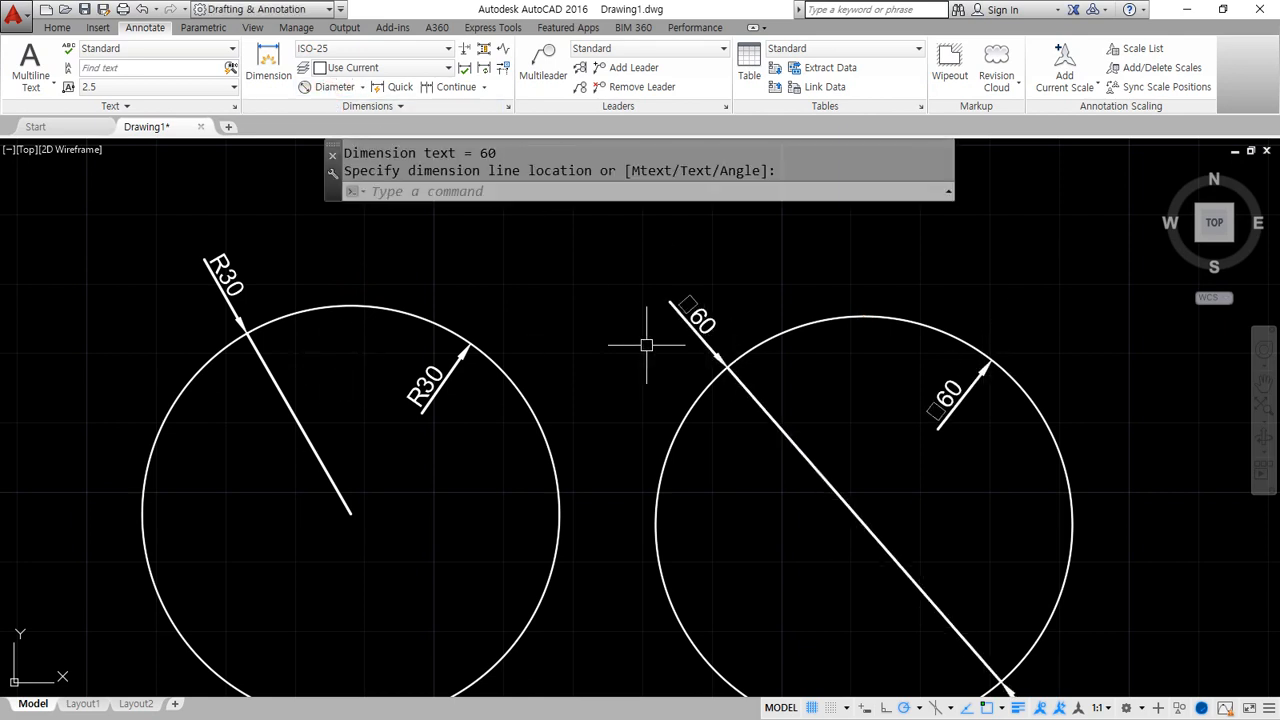
left_click_drag(338, 288, 370, 266)
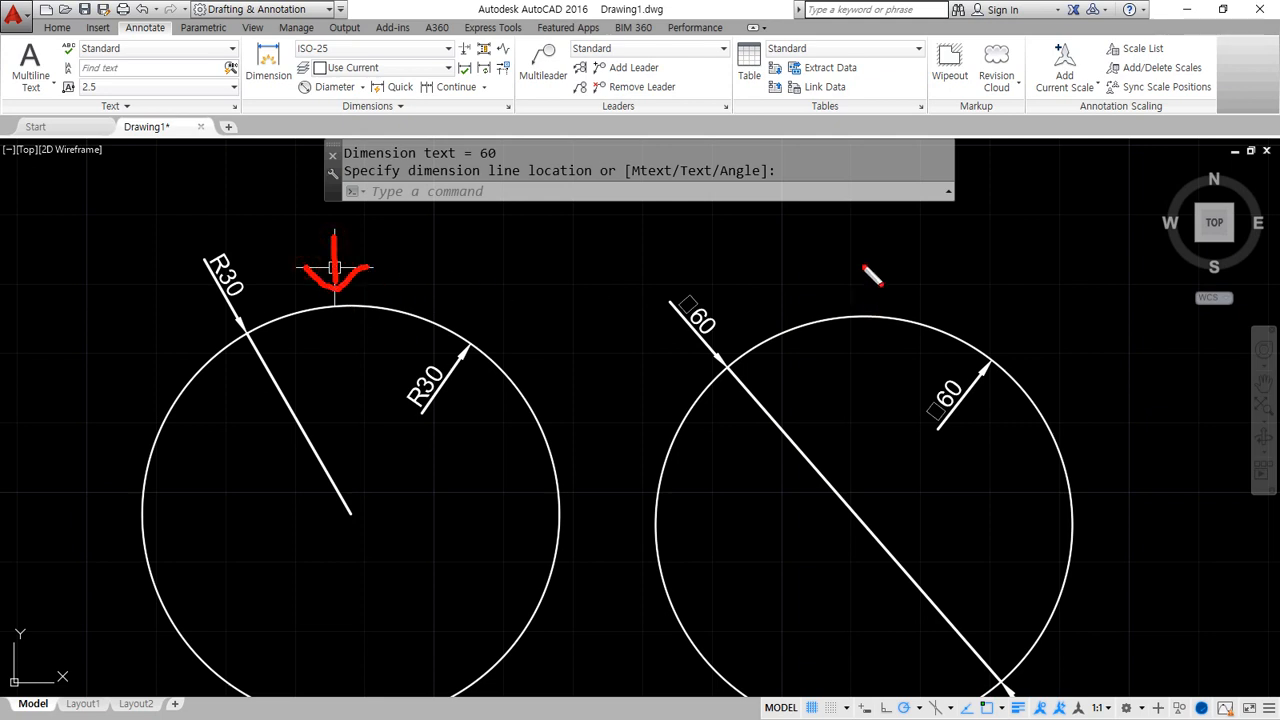
mouse_move(862, 262)
left_mouse_down()
mouse_move(862, 316)
mouse_move(886, 288)
left_mouse_up()
left_click_drag(798, 283, 900, 283)
key("Escape")
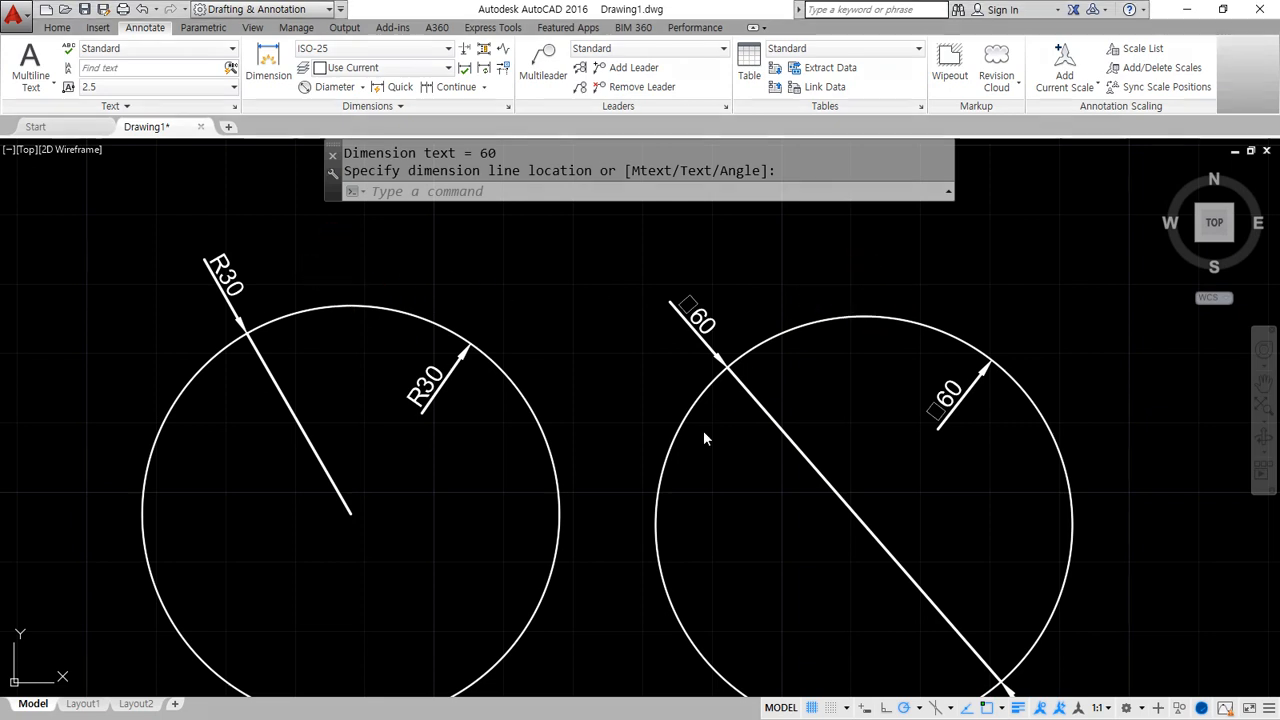
key("Escape")
key("Escape")
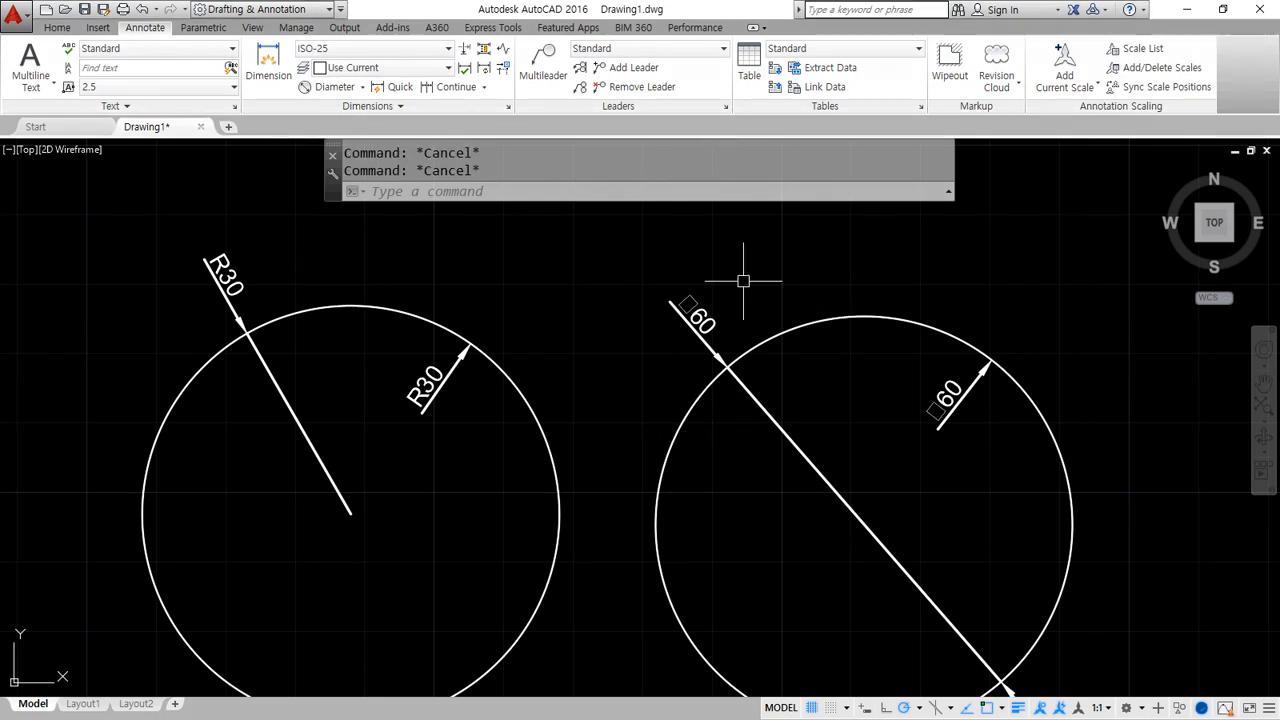
Examine the symbol in front of the text of the outer diameter dimension on the right circle.
scroll(777, 291, "up", 3)
middle_click_drag(777, 291, 663, 363)
scroll(379, 368, "up", 1)
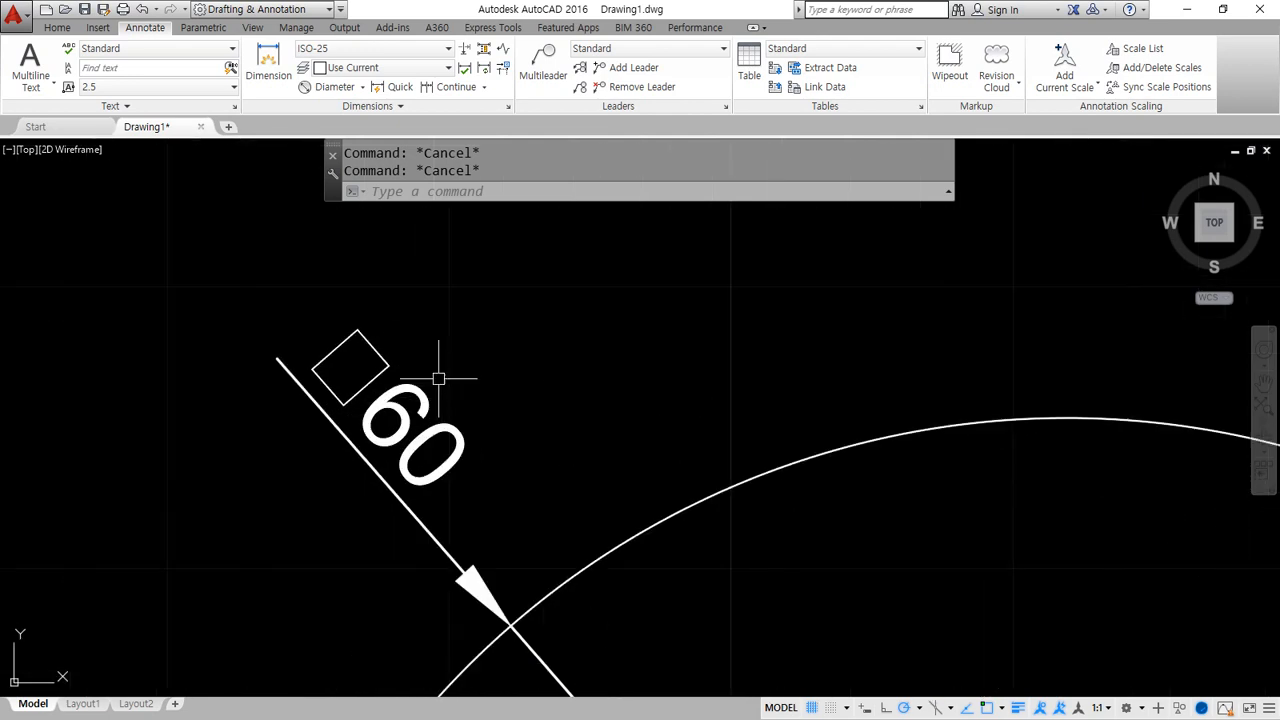
key("ctrl+shift+d")
mouse_move(445, 308)
left_mouse_down()
mouse_move(392, 335)
mouse_move(430, 345)
left_mouse_up()
mouse_move(550, 297)
left_mouse_down()
mouse_move(528, 322)
mouse_move(552, 298)
mouse_move(521, 367)
left_mouse_up()
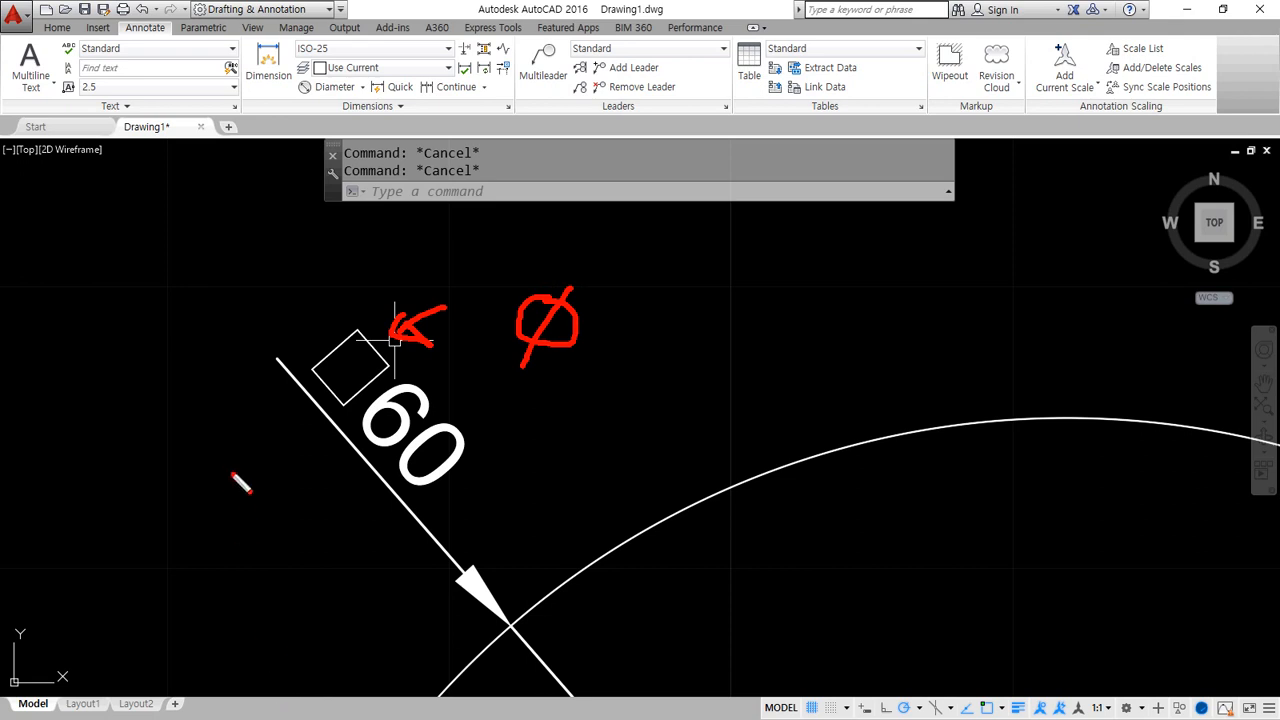
mouse_move(374, 424)
left_mouse_down()
mouse_move(405, 372)
mouse_move(362, 440)
left_mouse_up()
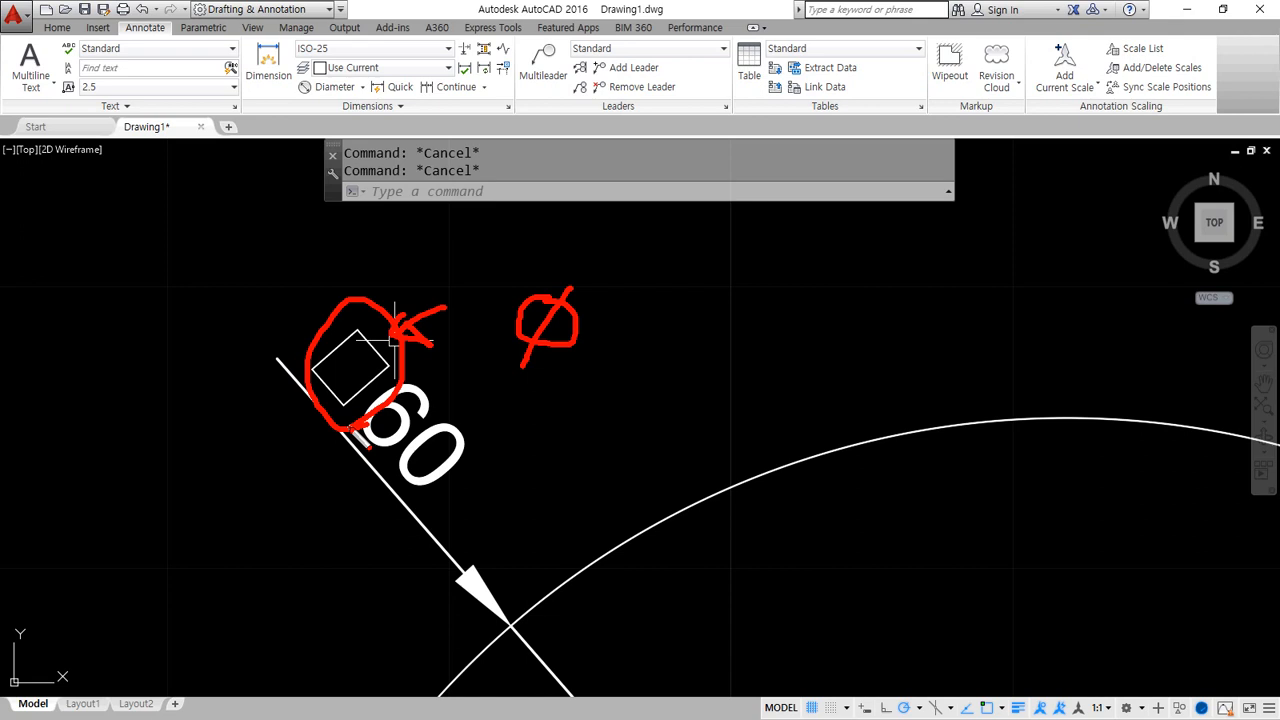
key("Escape")
Change the font of the Standard text style to 굴림 and apply it.
type("ST")
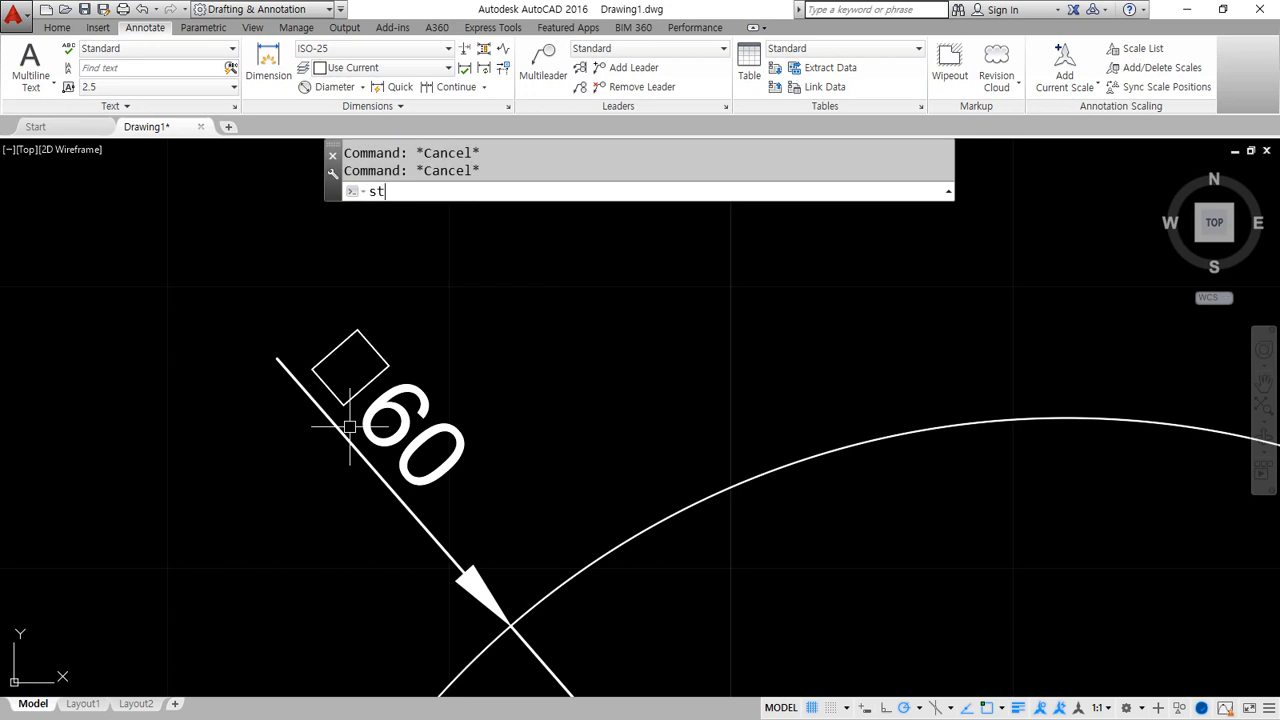
key("Return")
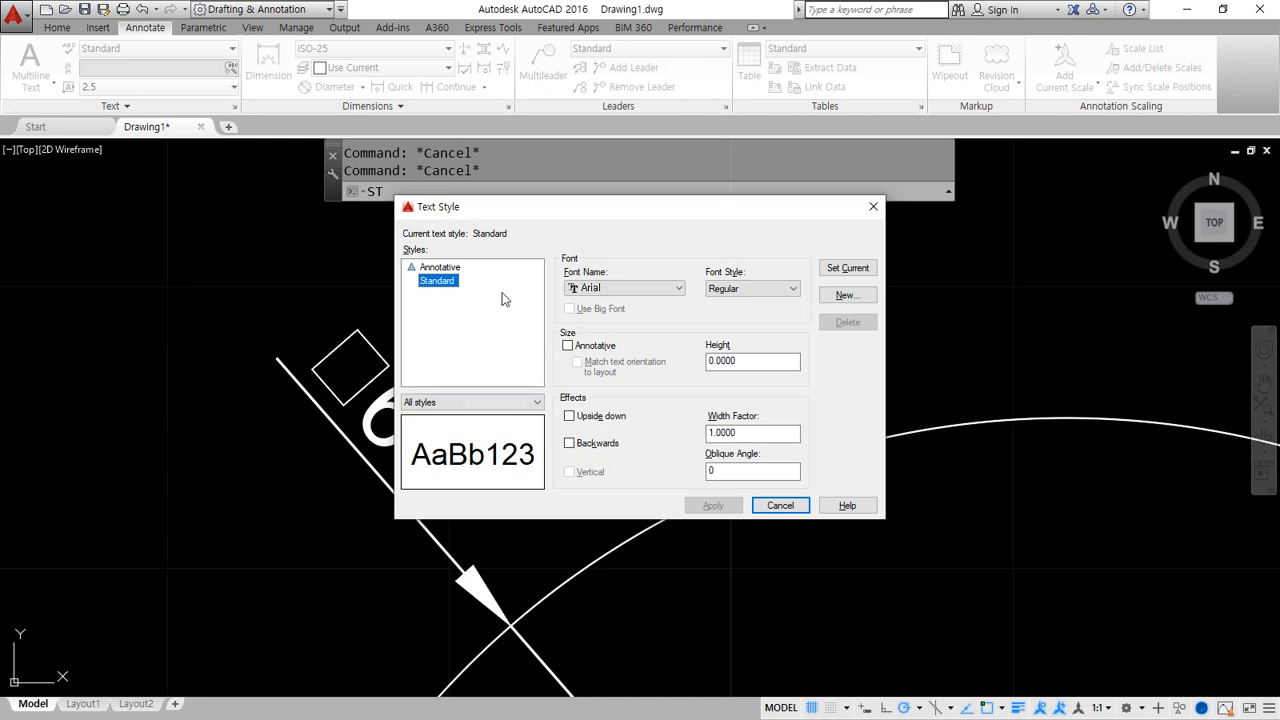
left_click(618, 290)
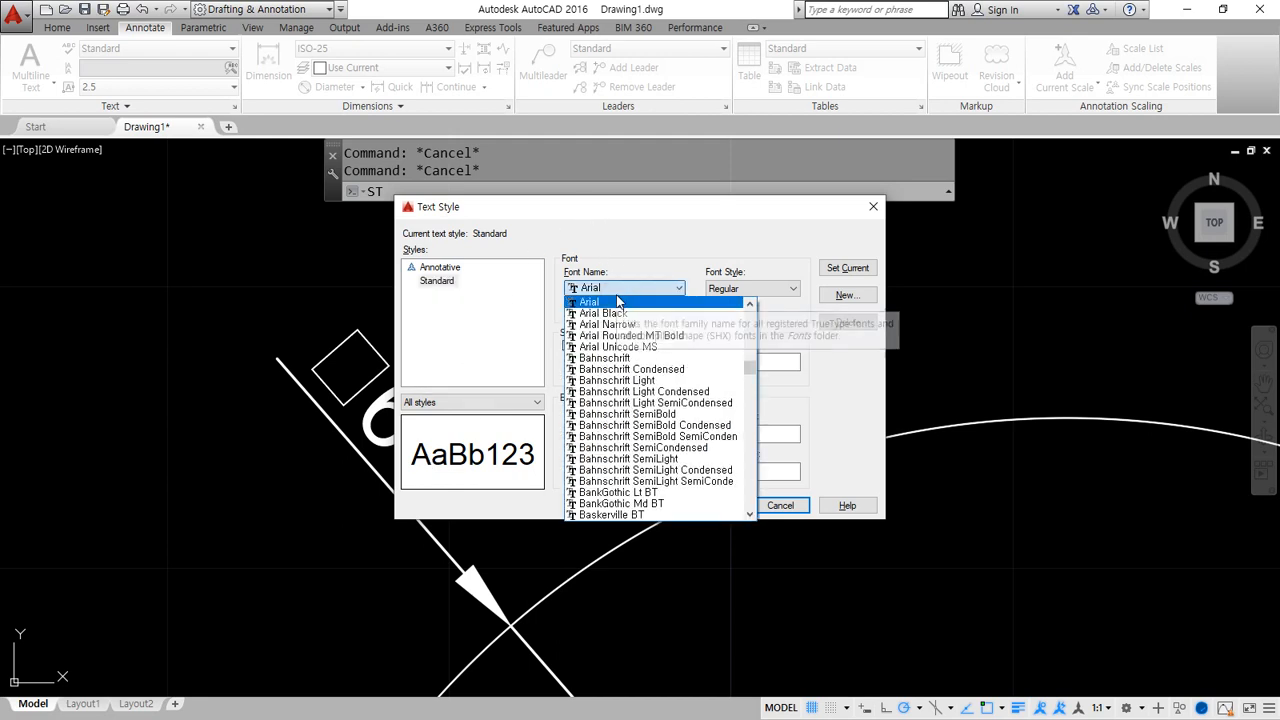
key("z")
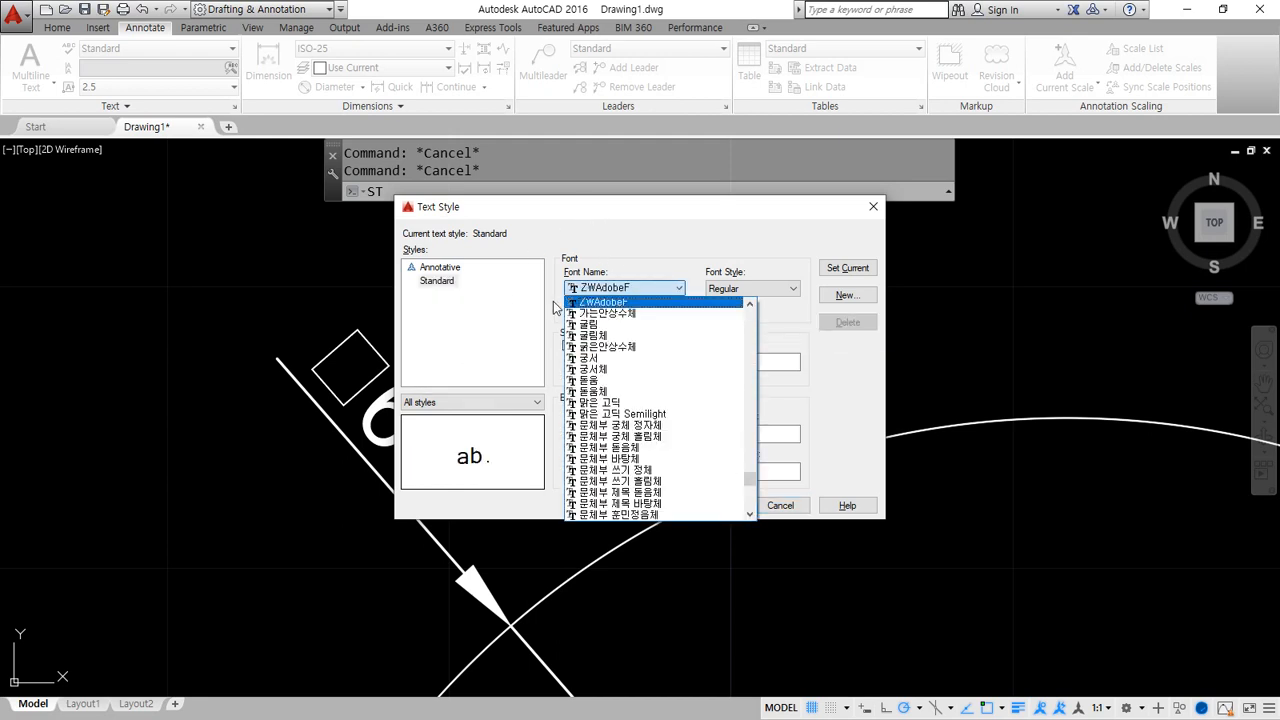
left_click(616, 328)
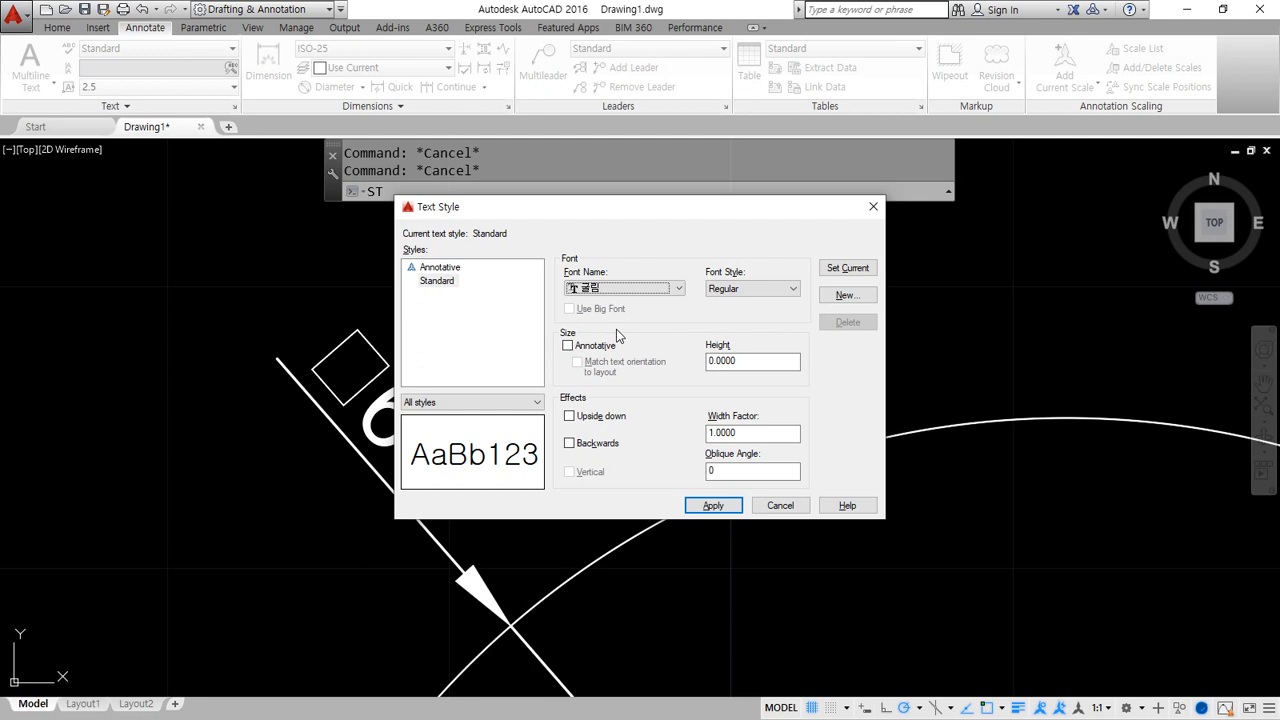
left_click(715, 505)
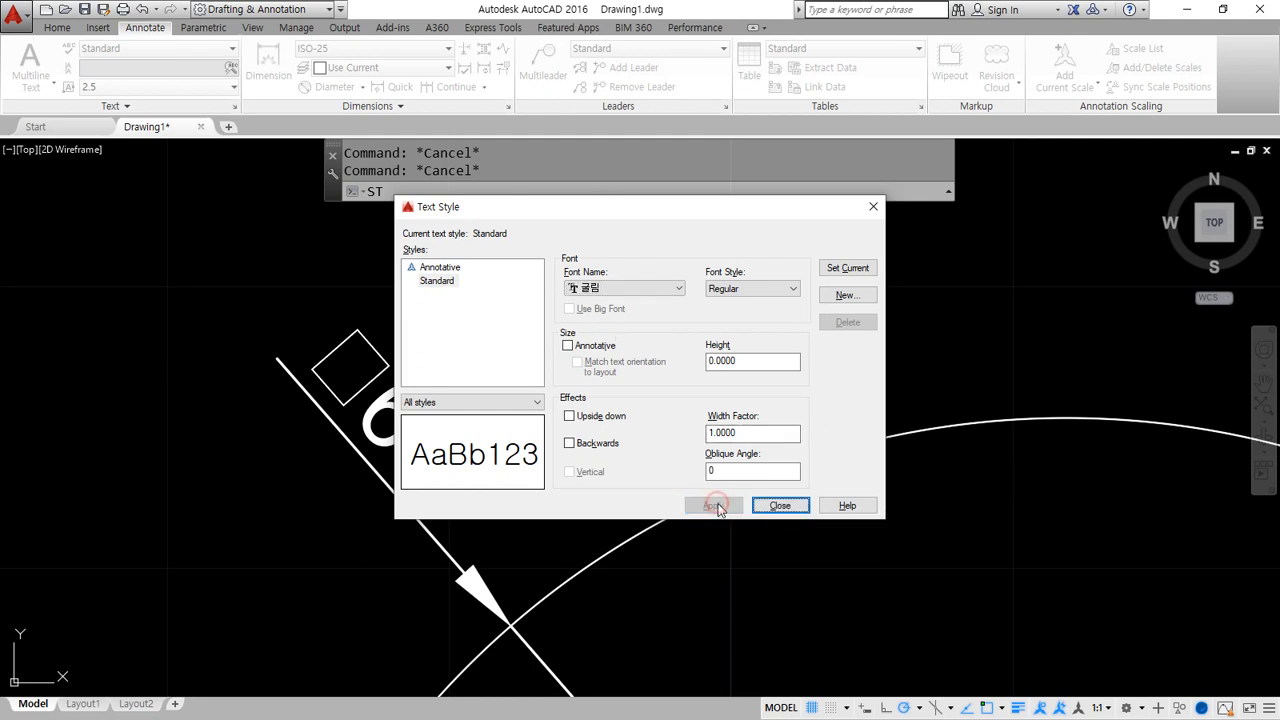
left_click(772, 505)
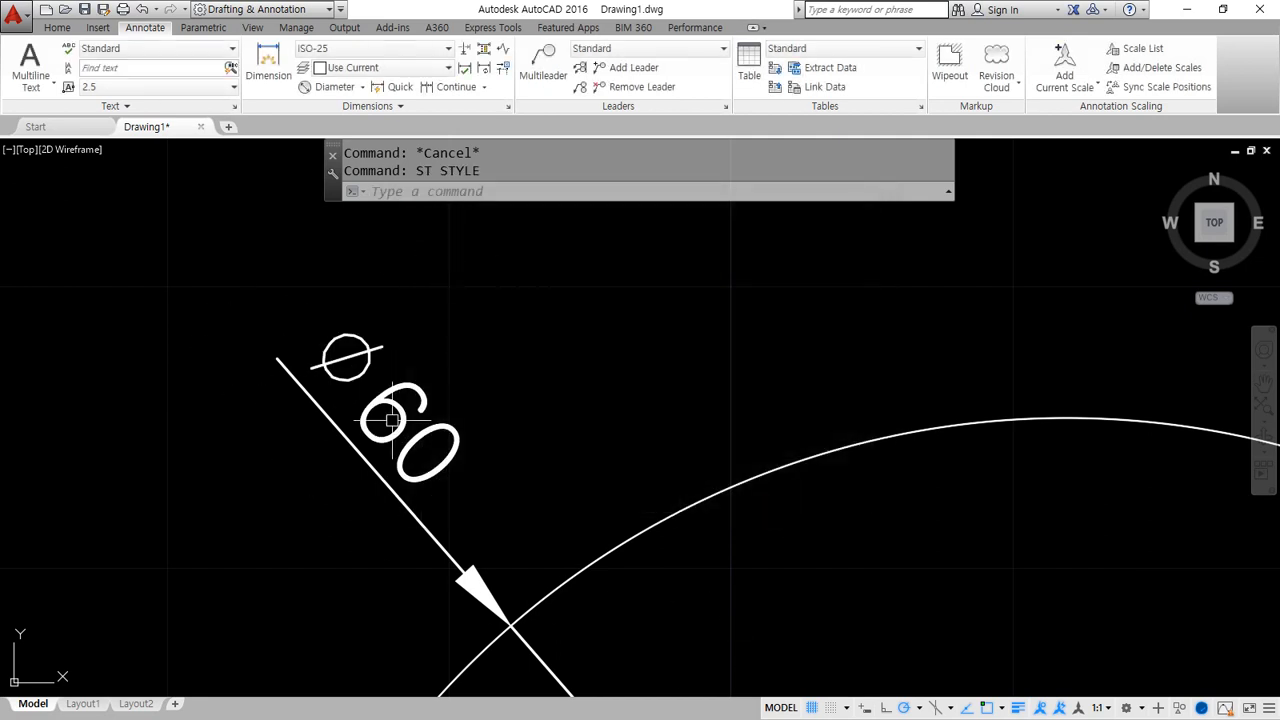
Check the diameter symbols in both diameter dimensions of the right circle.
middle_click_drag(648, 575, 229, 374)
scroll(803, 560, "down", 2)
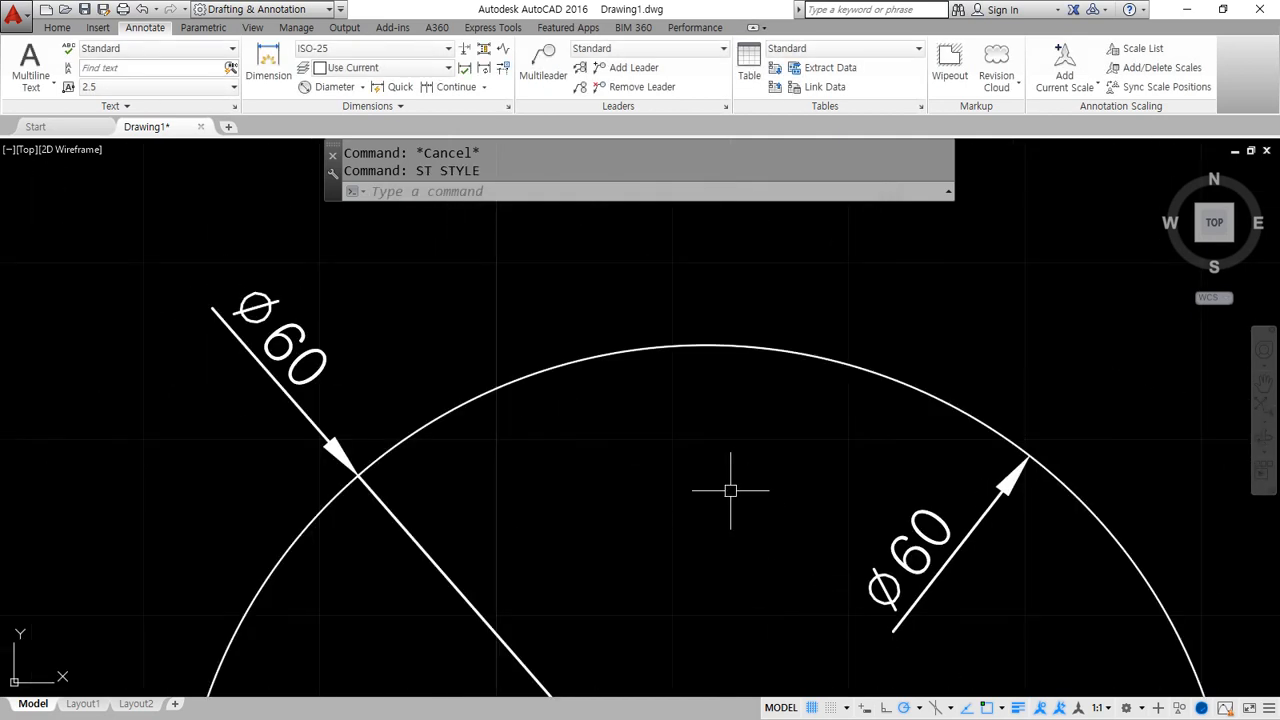
scroll(737, 500, "up", 2)
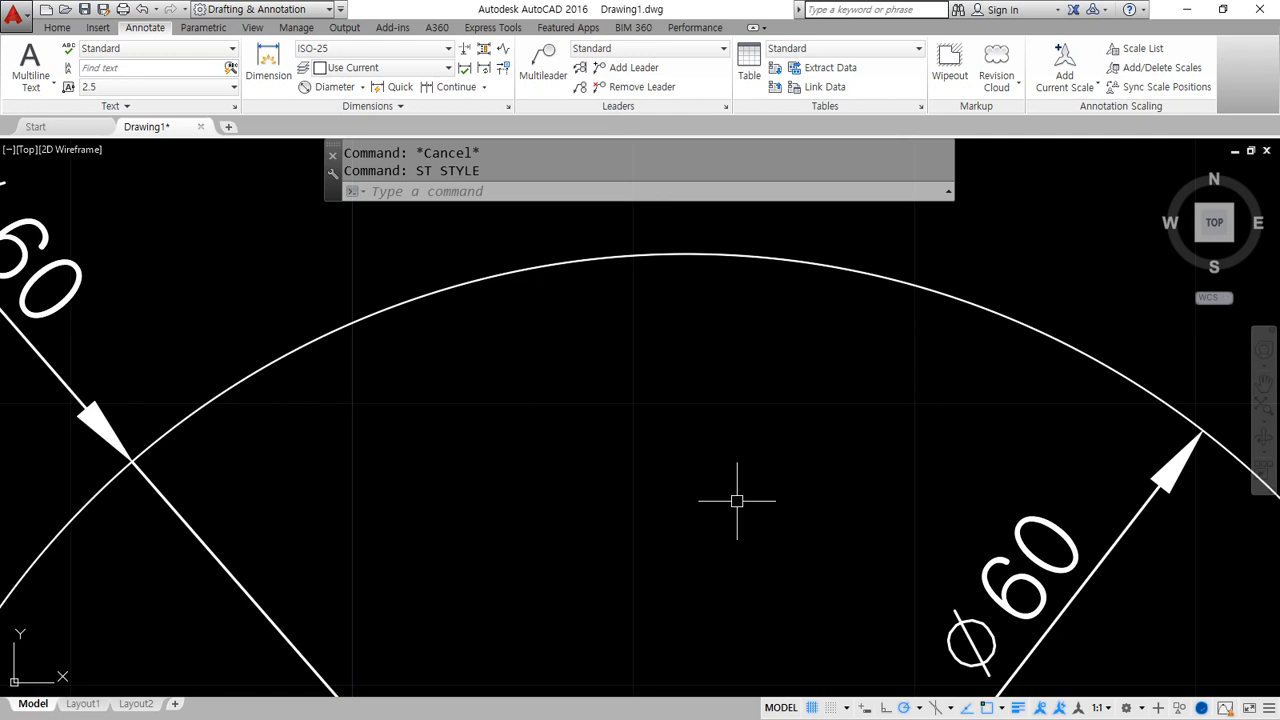
scroll(514, 449, "down", 3)
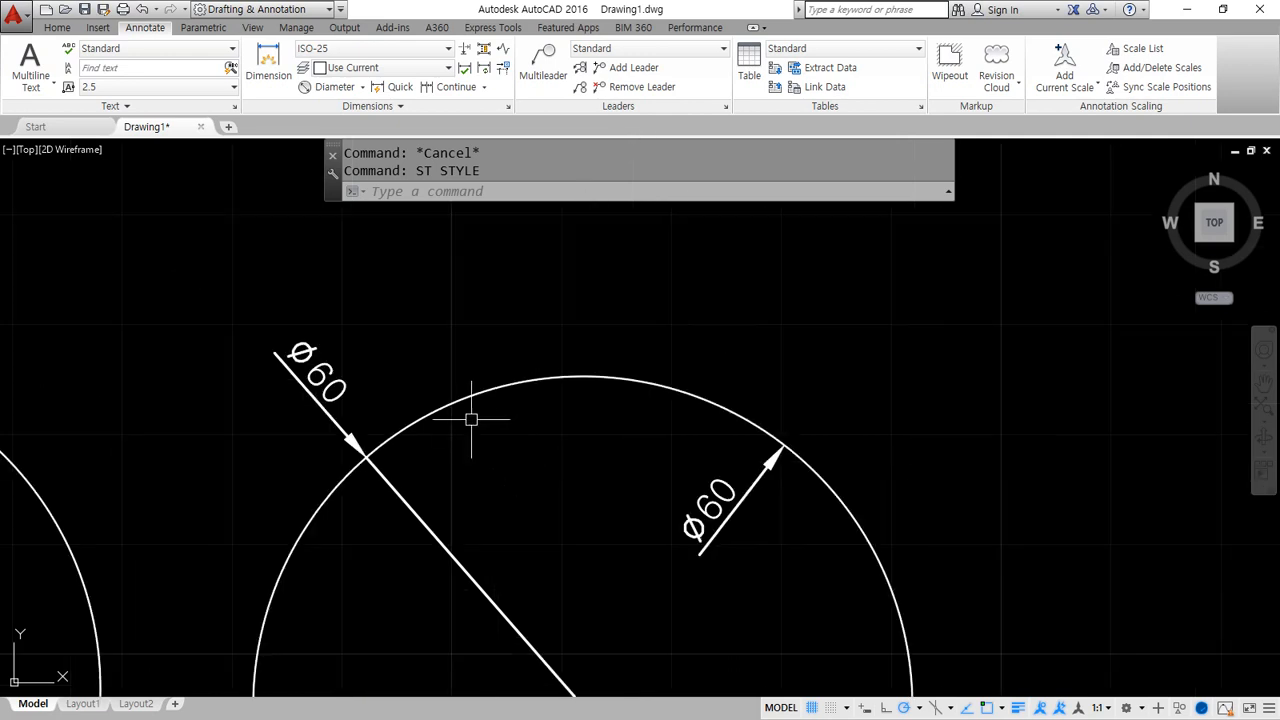
mouse_move(471, 420)
middle_mouse_down()
mouse_move(461, 427)
mouse_move(575, 415)
middle_mouse_up()
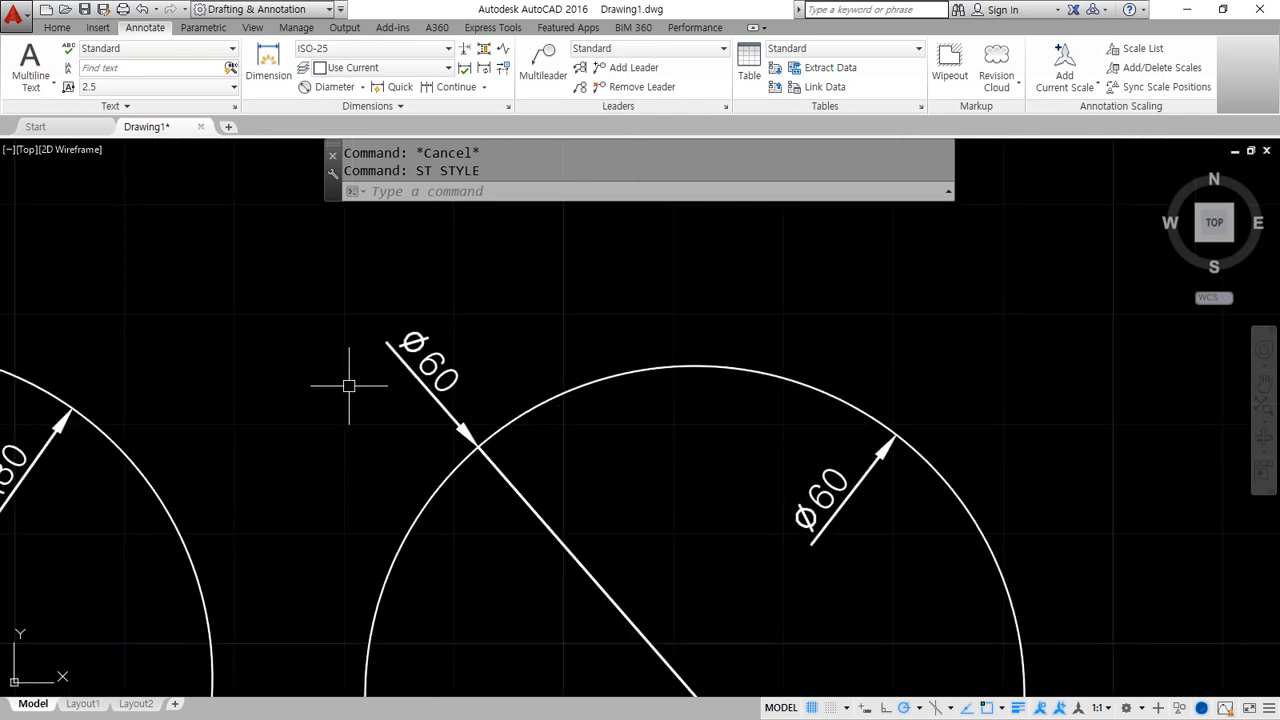
Erase both radius dimensions from the left circle.
key("Escape")
scroll(342, 392, "down", 4)
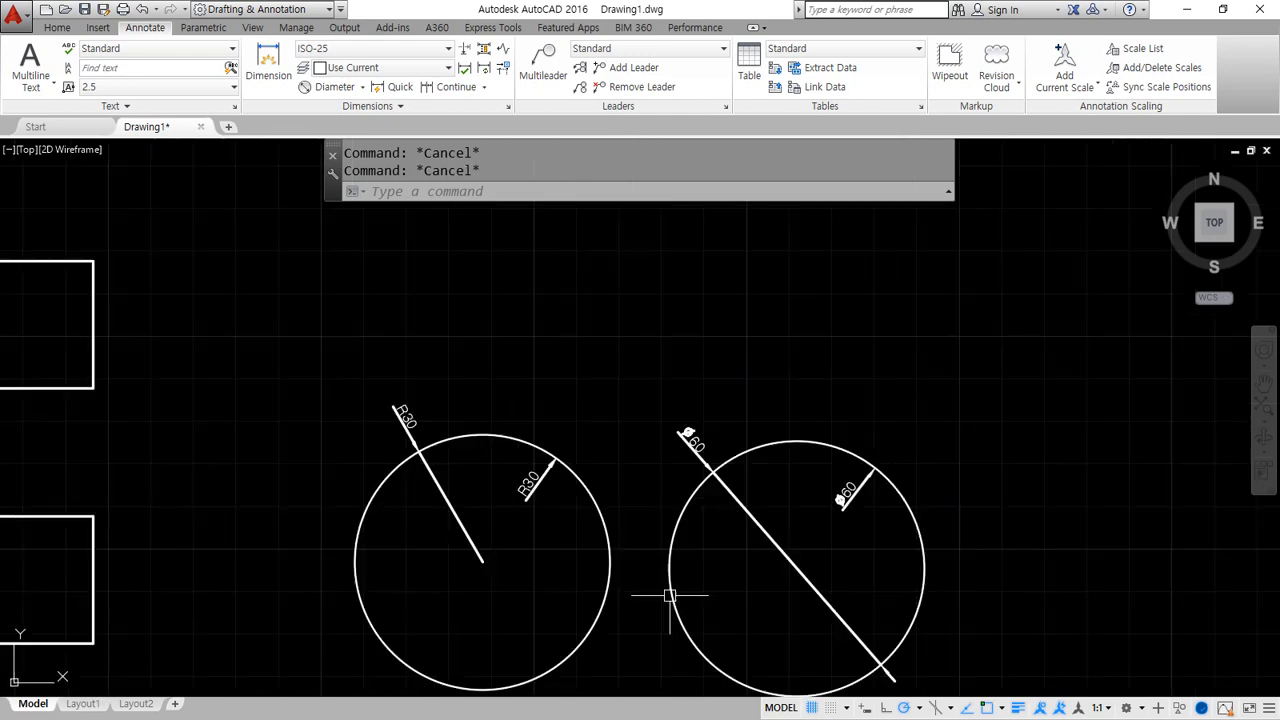
left_click(357, 343)
left_click(585, 592)
type("e")
key("Return")
Draw a horizontal line across the upper part of the left circle, extending past it on both sides.
scroll(490, 570, "up", 2)
type("l")
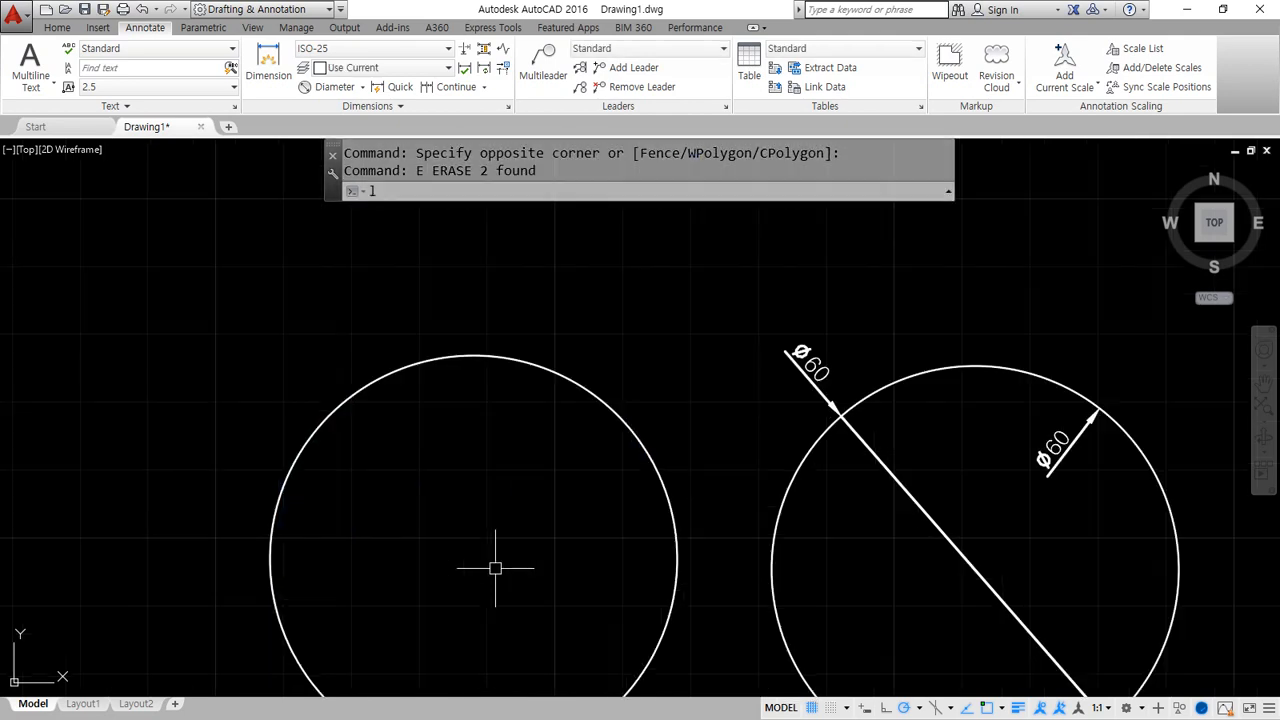
key("Return")
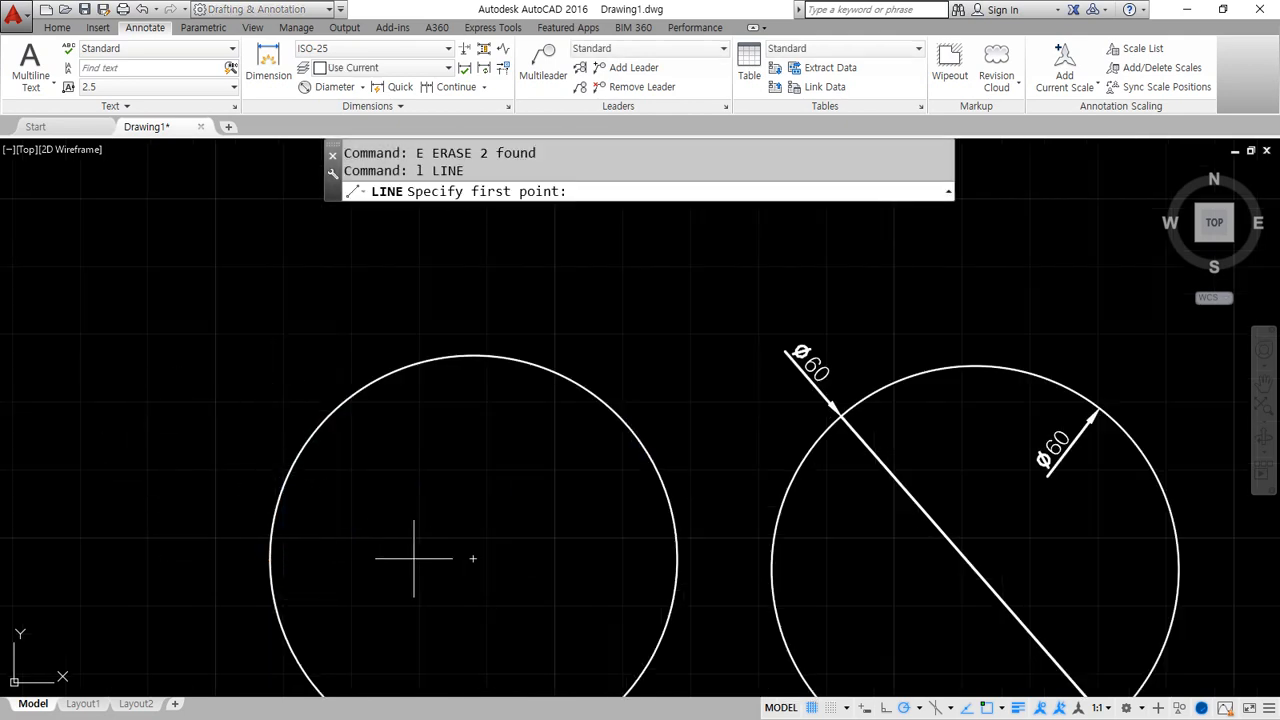
left_click(230, 420)
left_click(727, 419)
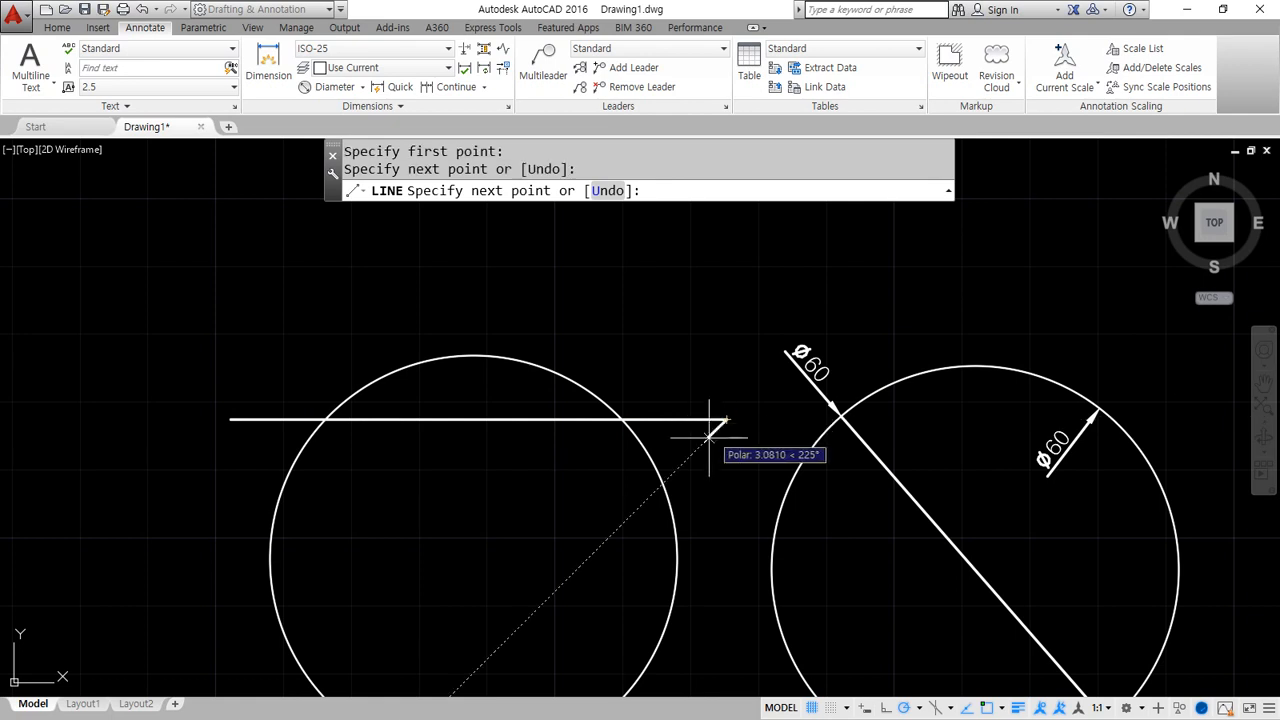
key("Return")
Trim away the part of the left circle below the horizontal line, and erase the line to leave an arc.
type("tr")
key("Return")
key("Return")
left_click(689, 465)
left_click(575, 507)
key("Return")
left_click(488, 421)
type("e")
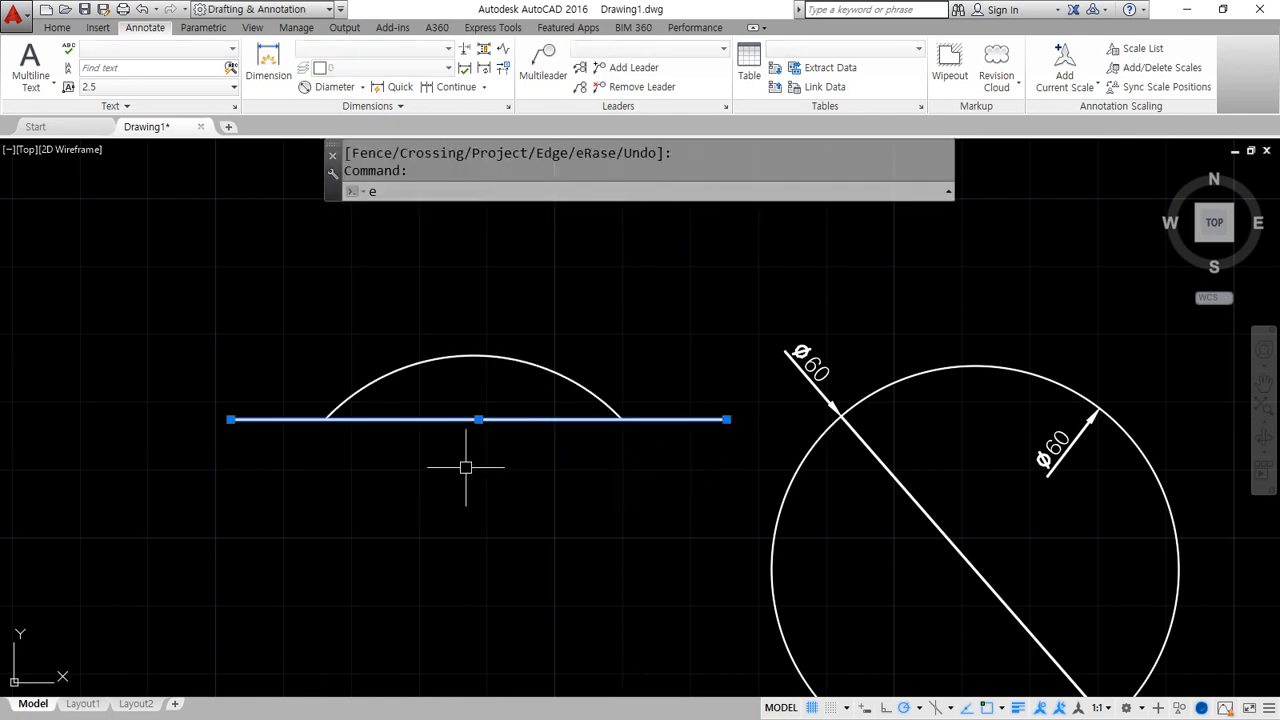
key("Return")
Erase both diameter dimensions from the right circle.
middle_click_drag(961, 531, 802, 472)
left_click(890, 560)
left_click(848, 522)
left_click(911, 434)
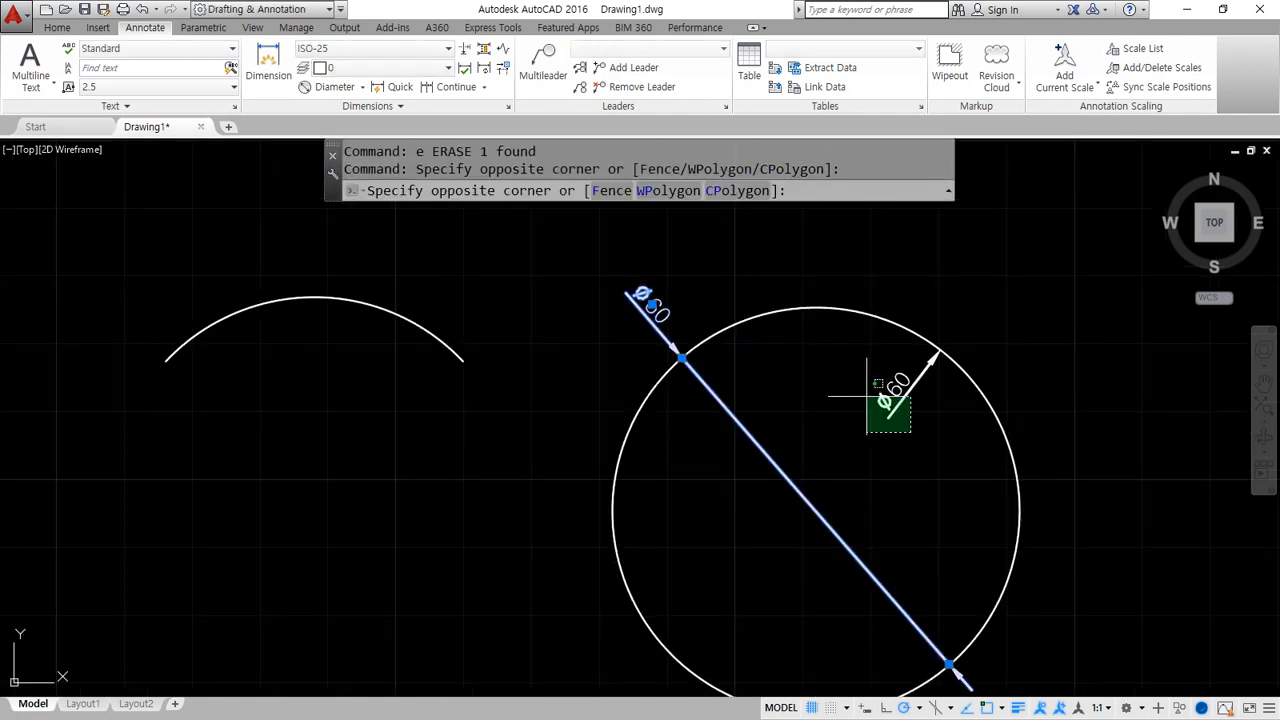
left_click(861, 398)
type("e")
key("Return")
Draw a diagonal line across the right circle, sloping down from above its upper left to beyond its lower right.
type("l")
key("Return")
left_click(720, 274)
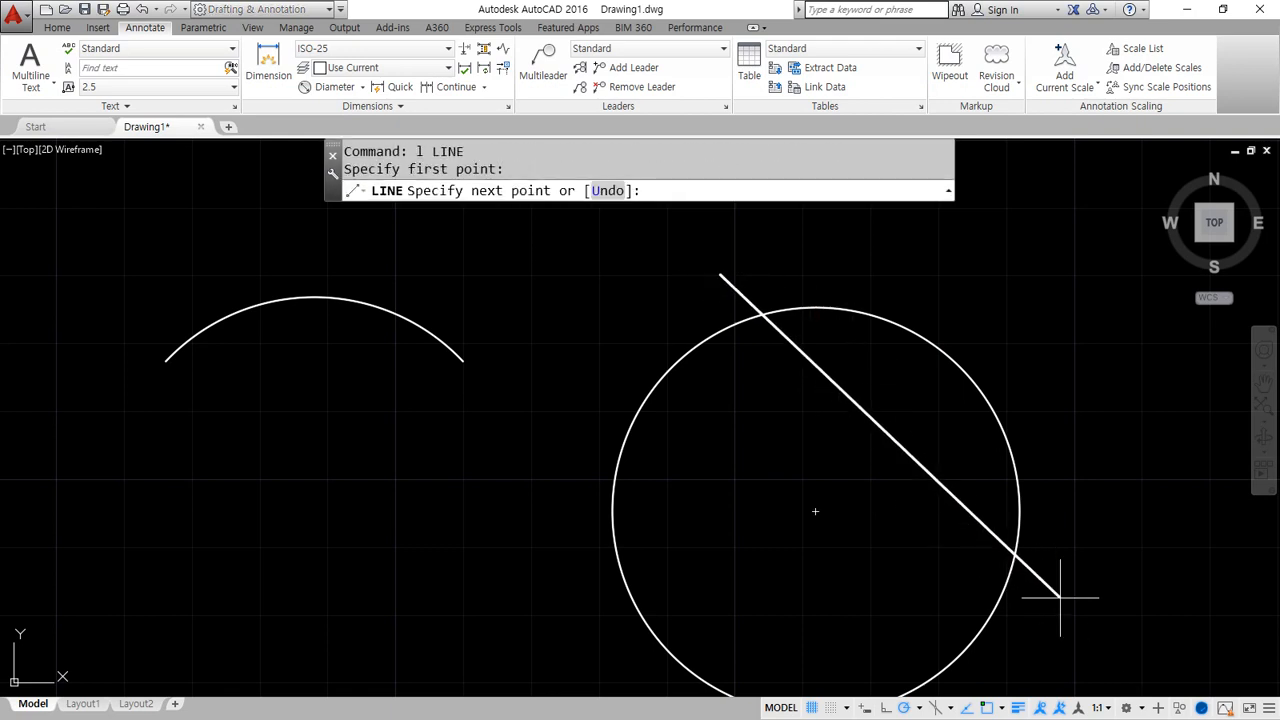
key("Return")
Trim away the right circle's portion below the diagonal line, and erase the line to leave an arc.
type("tr")
key("Return")
key("Return")
left_click(1008, 634)
left_click(977, 618)
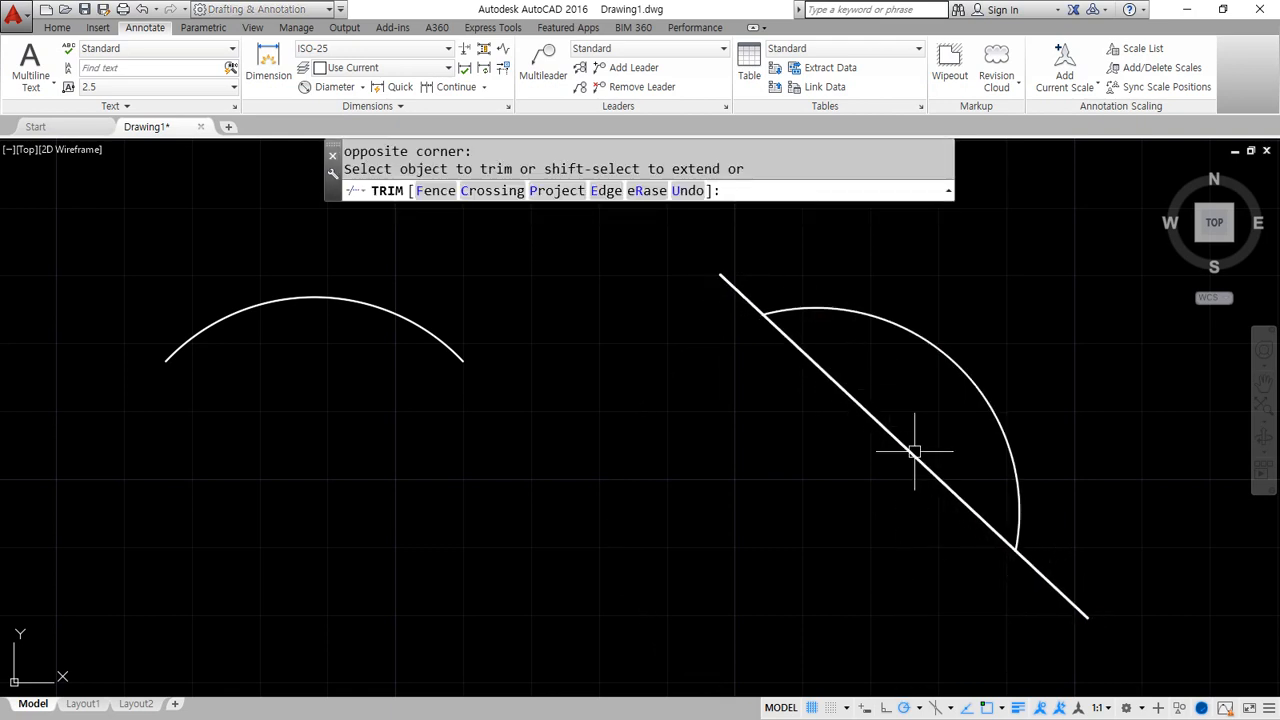
left_click(916, 447)
left_click(787, 540)
type("e")
key("Return")
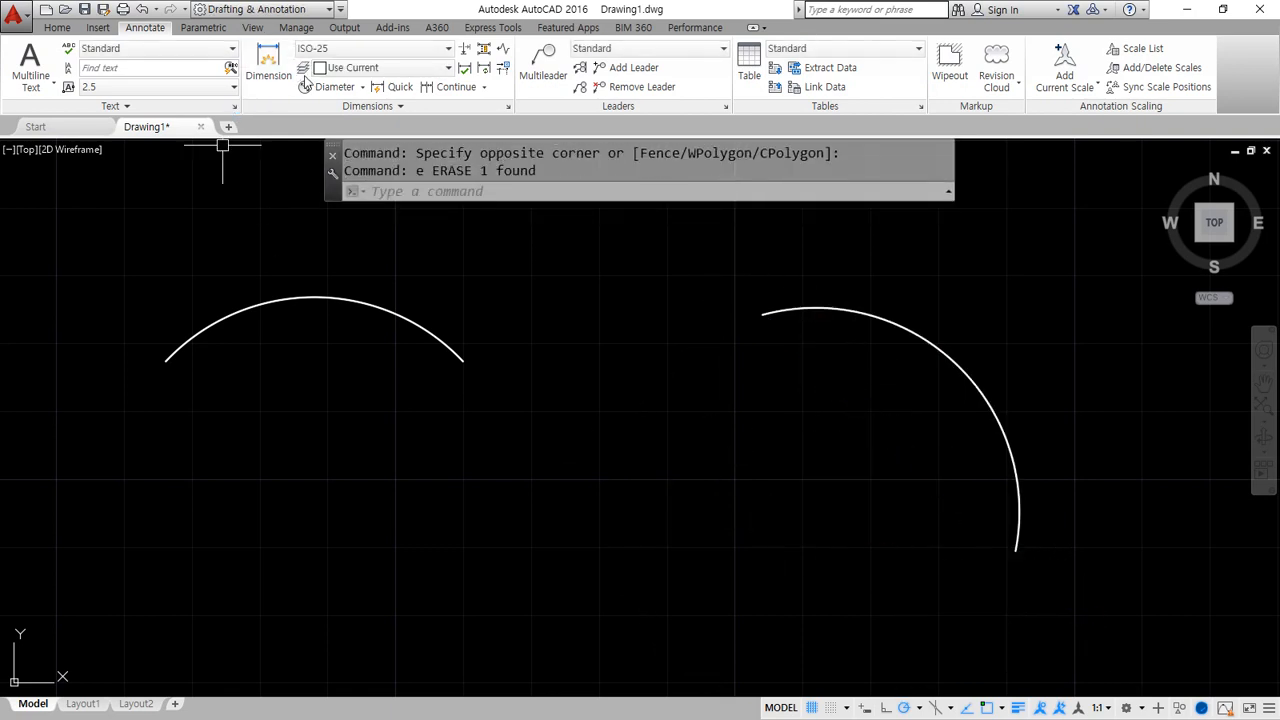
Add an arc length dimension to the left arc, placed just above it.
left_click(351, 90)
left_click(362, 87)
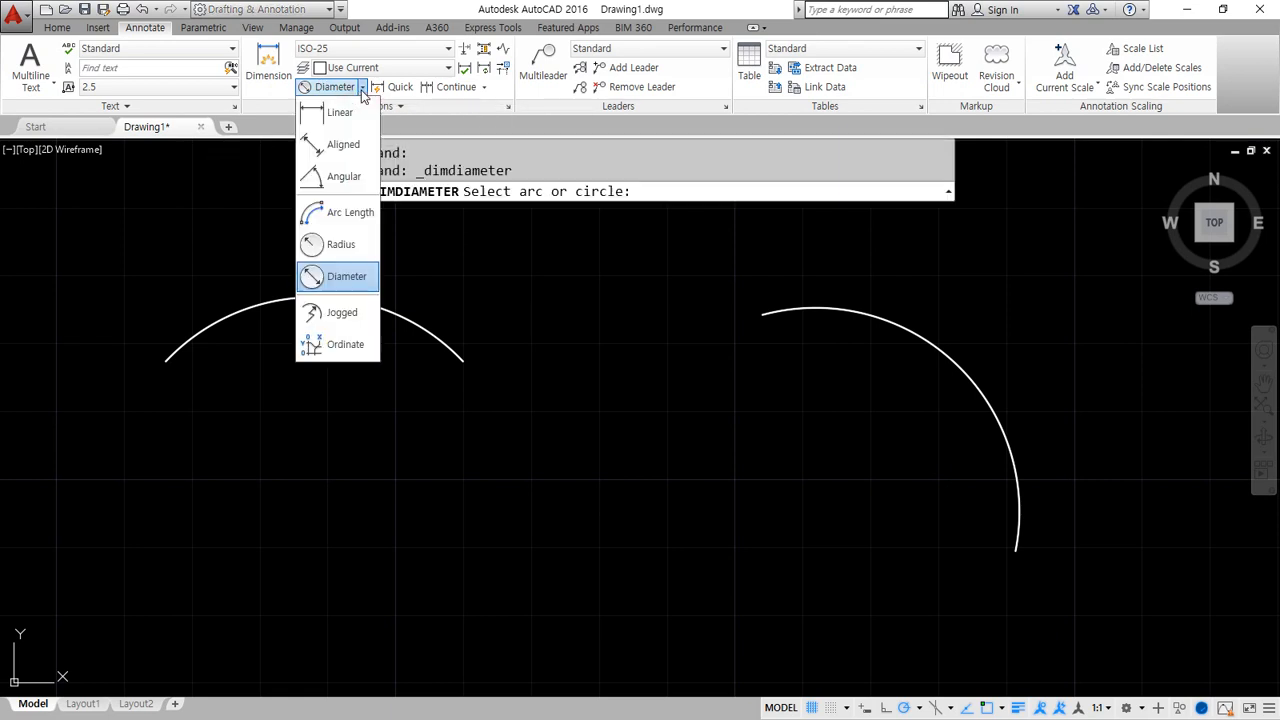
left_click(350, 214)
left_click(350, 303)
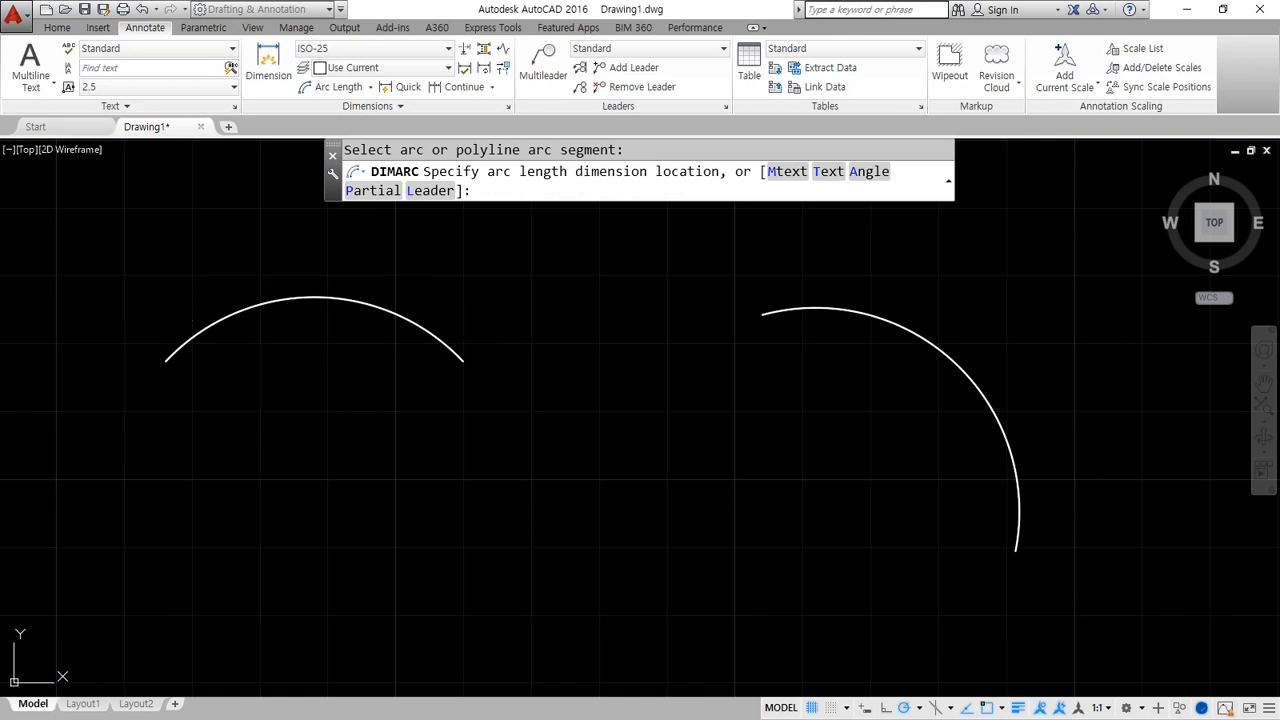
left_click(330, 265)
Add an arc length dimension to the right arc, placed outside its curve.
left_click(339, 87)
left_click(904, 334)
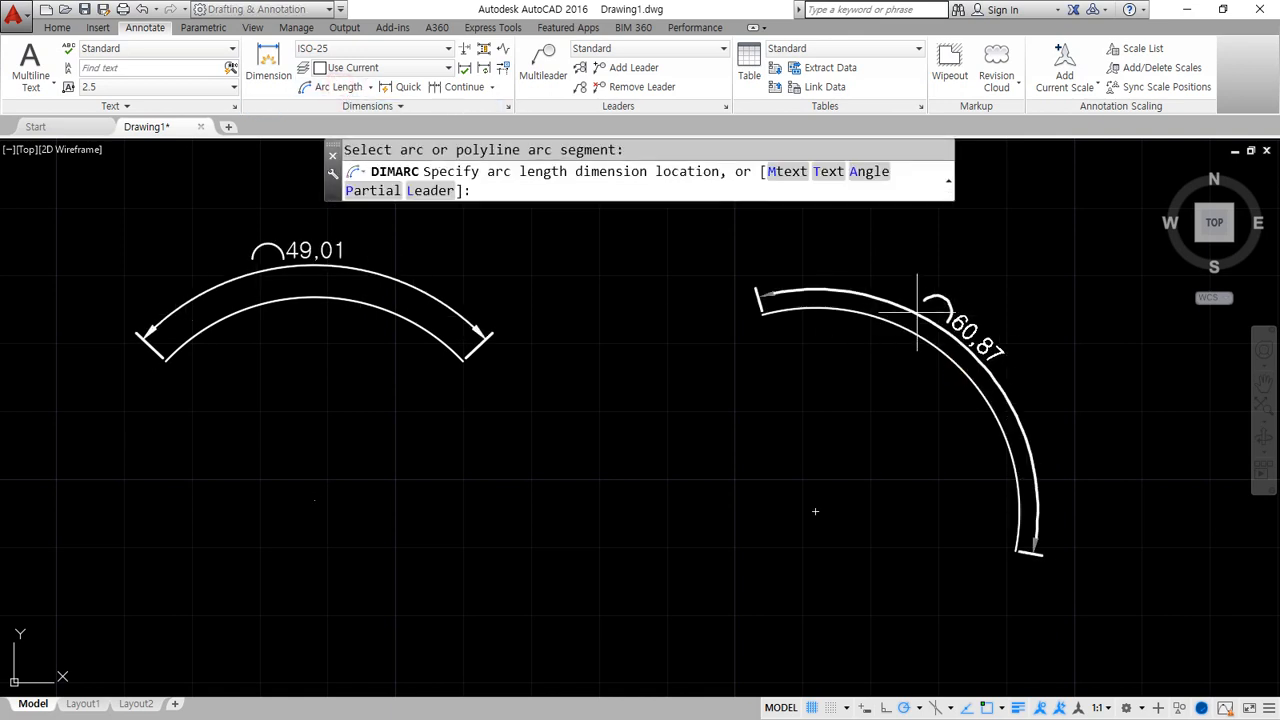
left_click(914, 318)
middle_click_drag(700, 290, 650, 353)
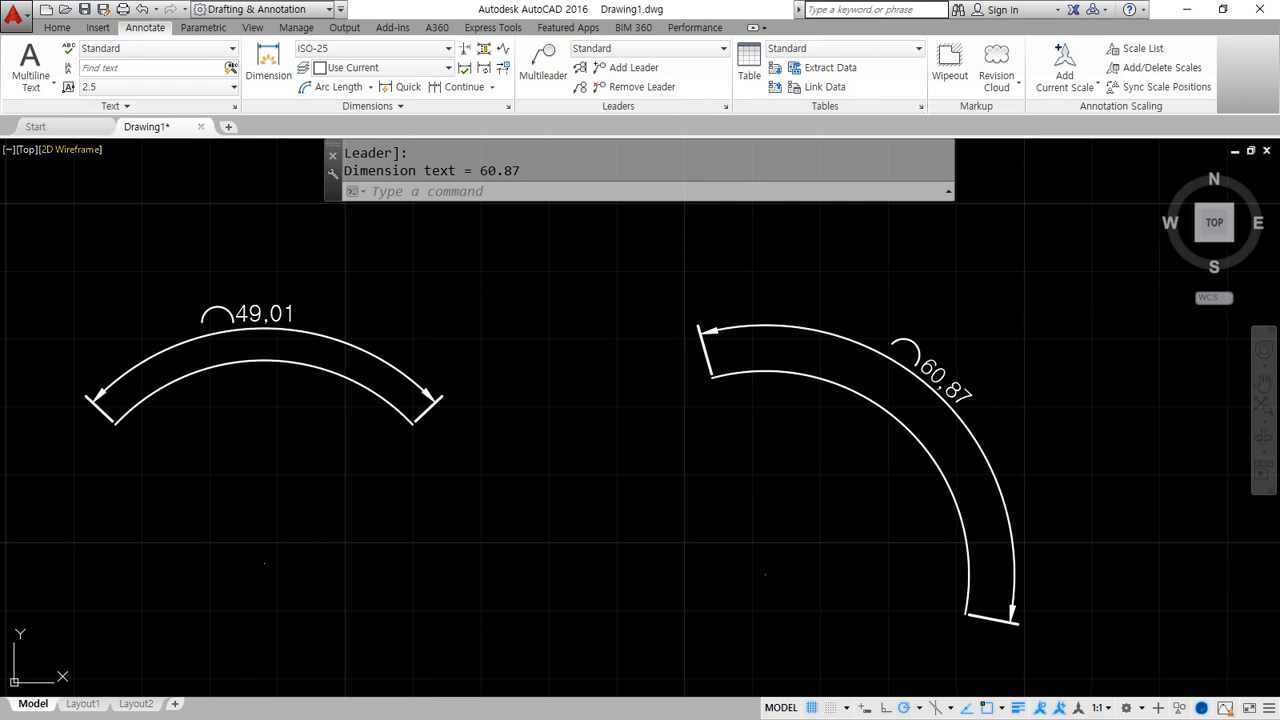
Review the available arc construction methods, especially Start, Center, Length.
left_click(57, 27)
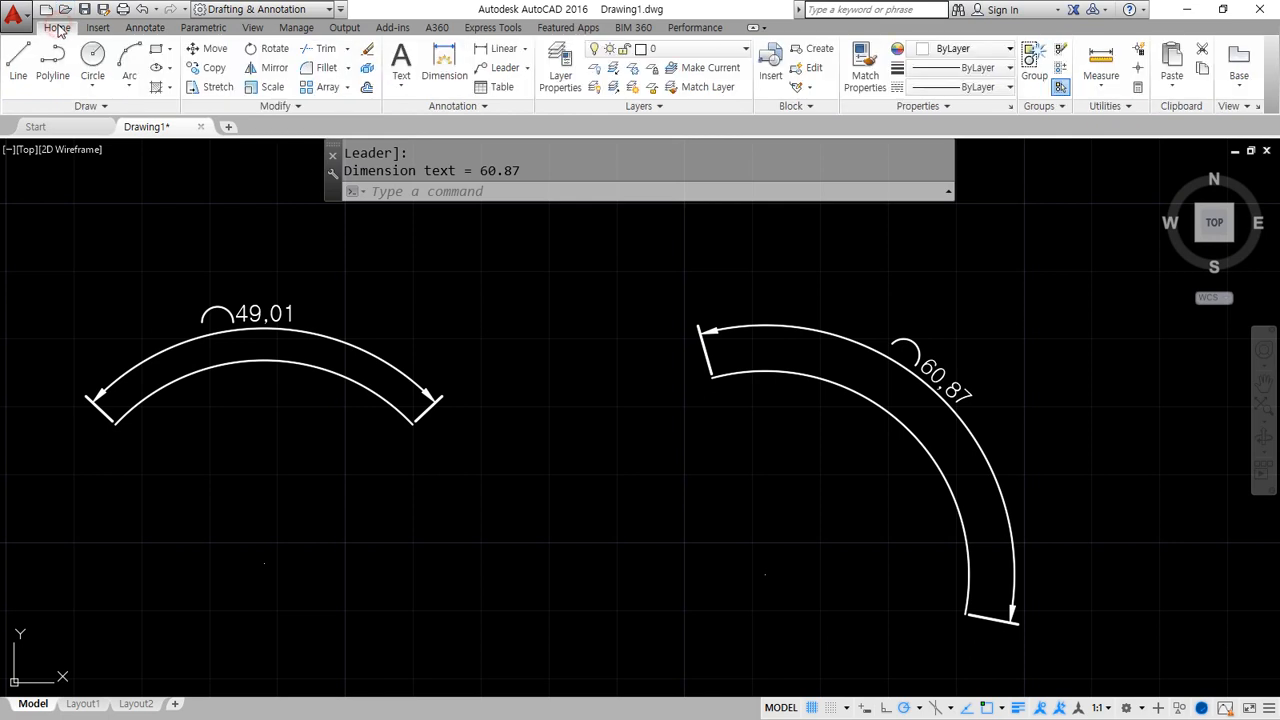
left_click(129, 82)
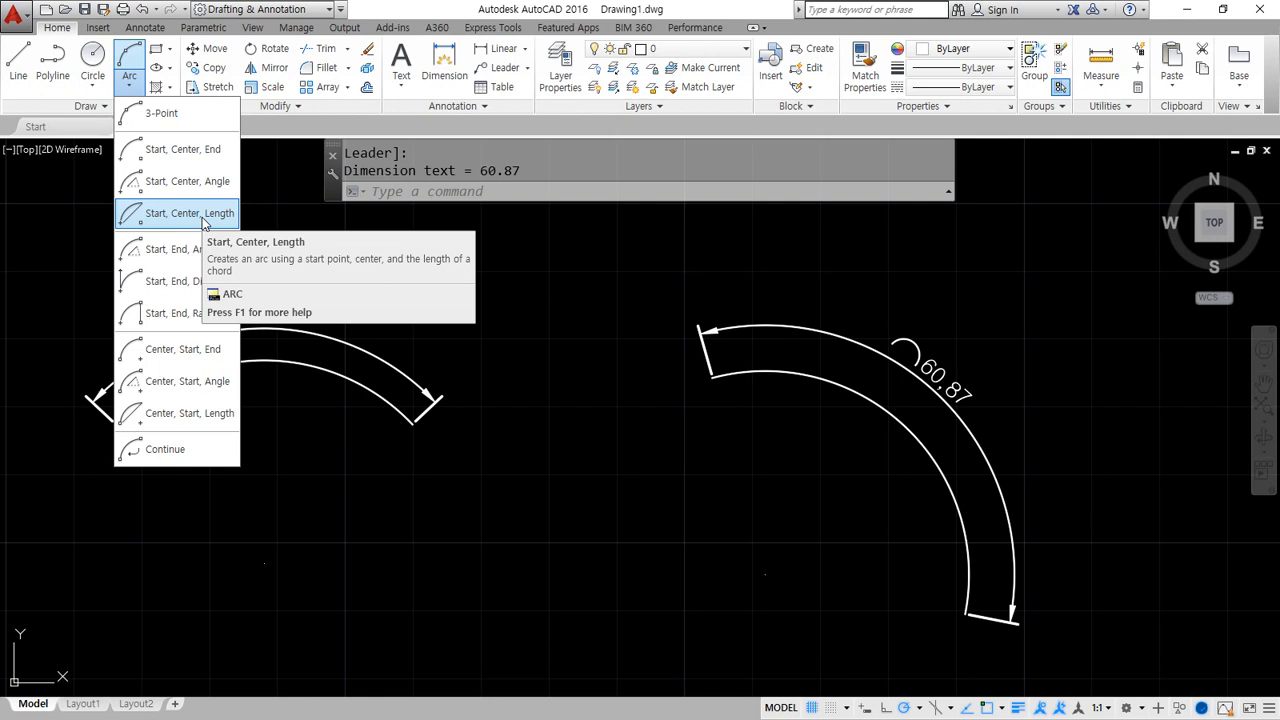
left_click(144, 28)
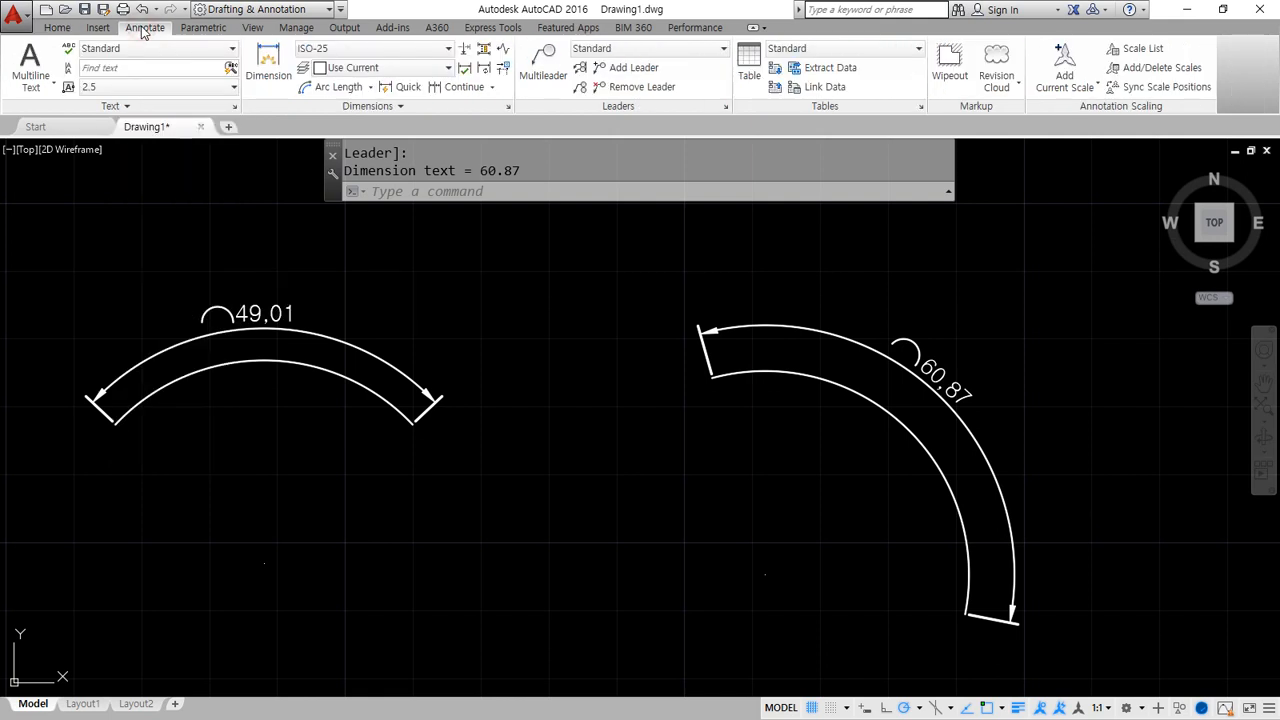
Add an aligned dimension between the endpoints of the right arc, placed outside its arc length dimension.
left_click(370, 87)
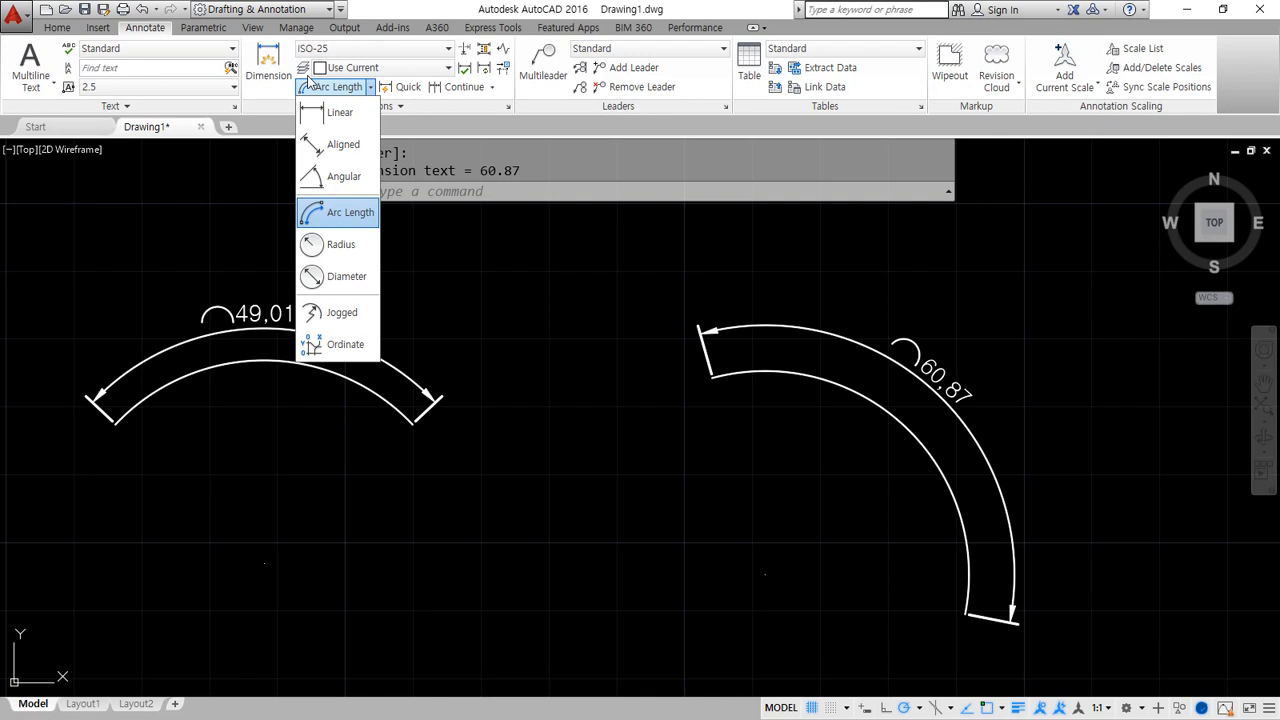
left_click(302, 142)
left_click(711, 376)
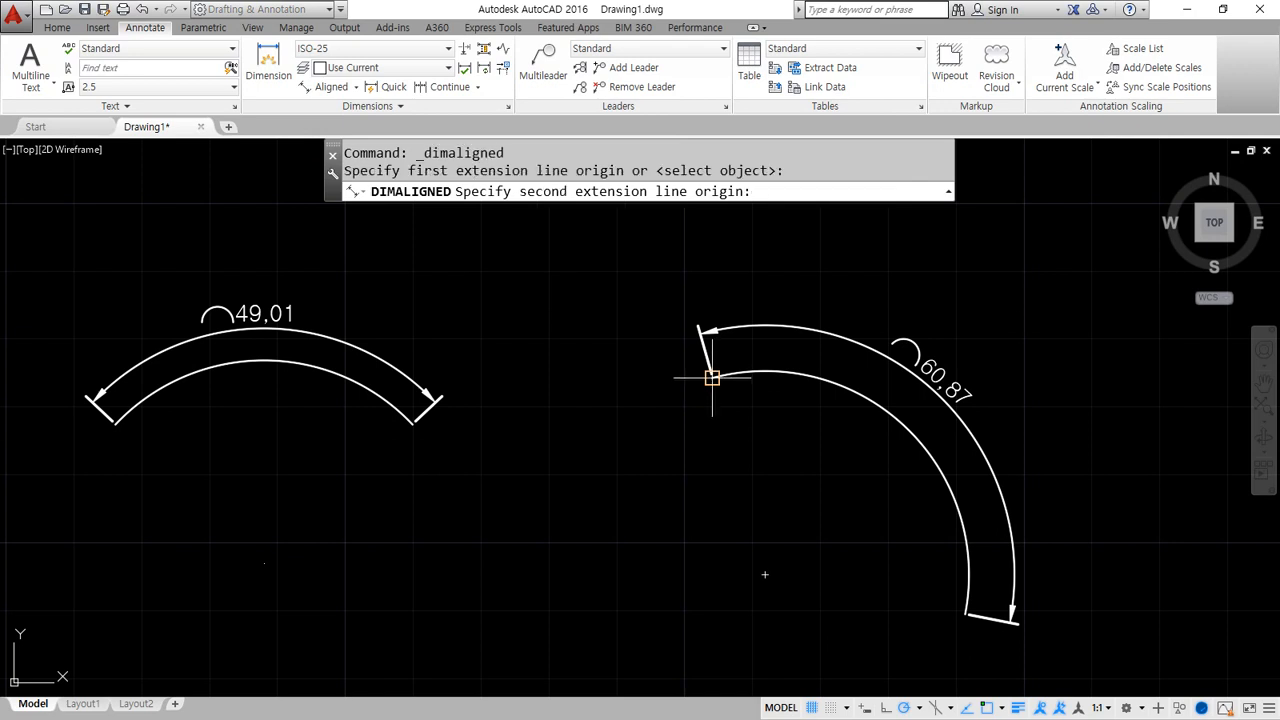
left_click(967, 612)
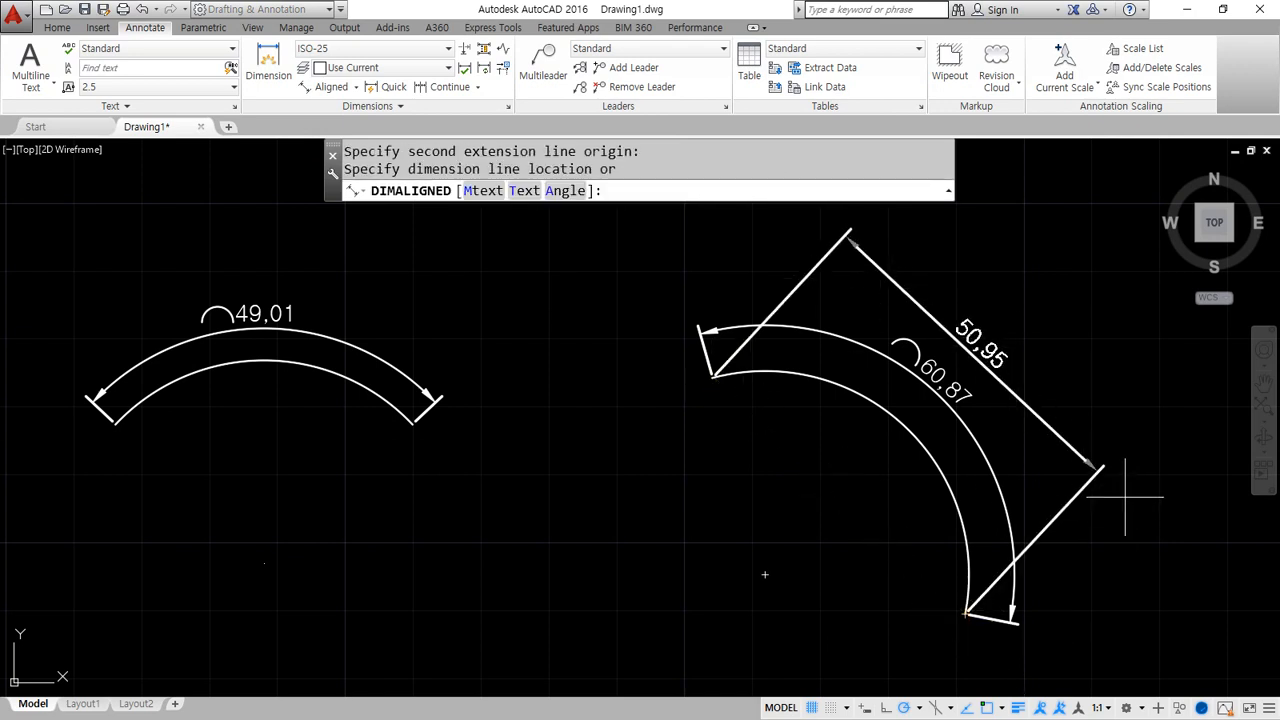
left_click(1125, 497)
Add an aligned dimension between the endpoints of the left arc, placed above its arc length dimension.
key("Return")
left_click(413, 423)
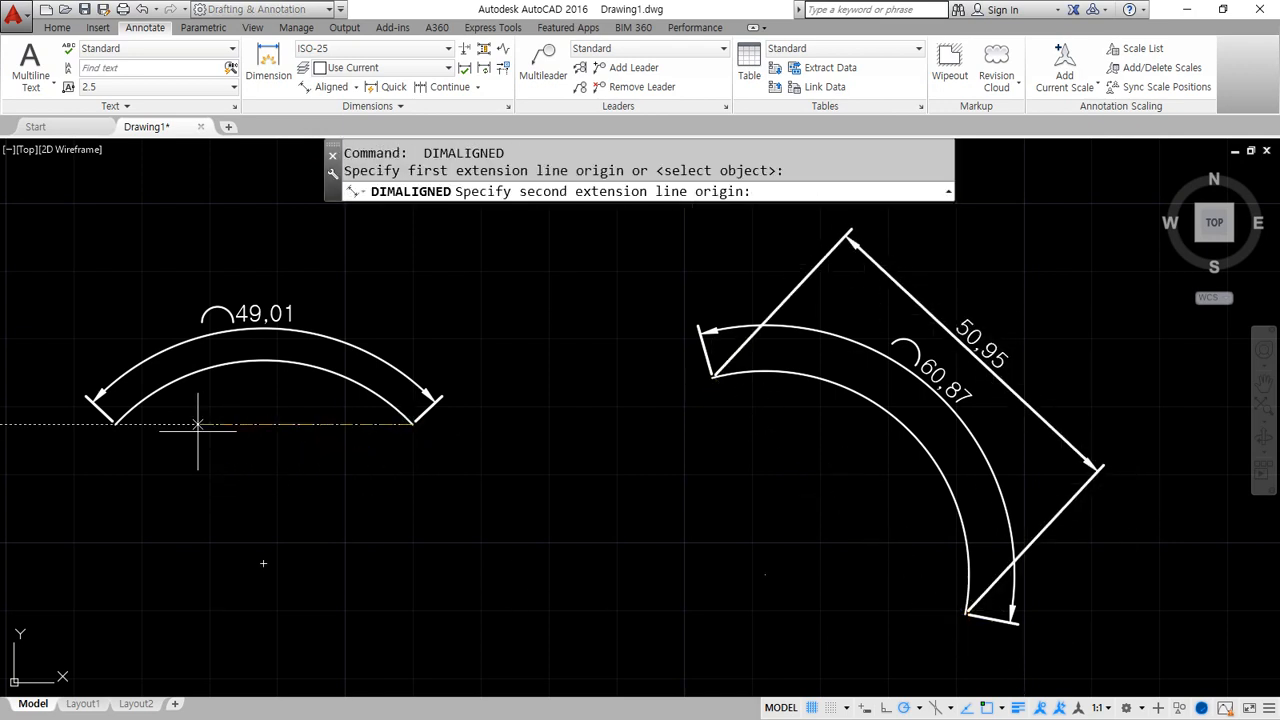
left_click(115, 422)
left_click(95, 288)
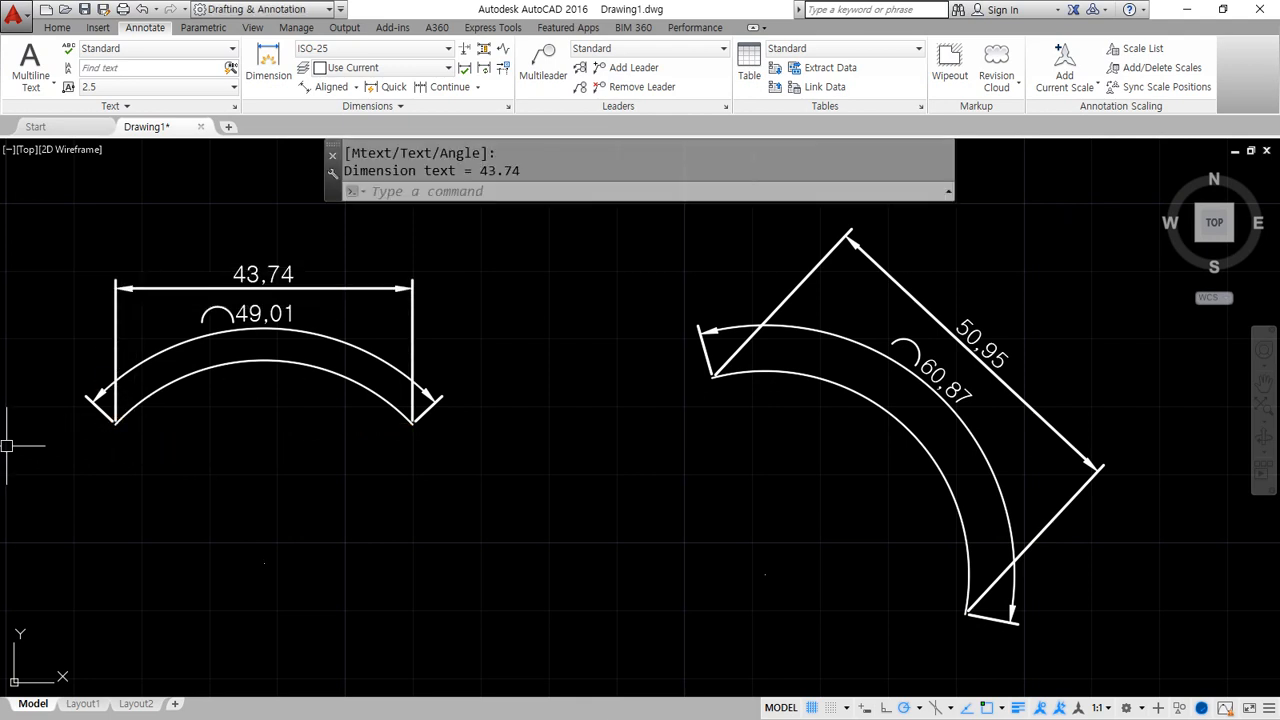
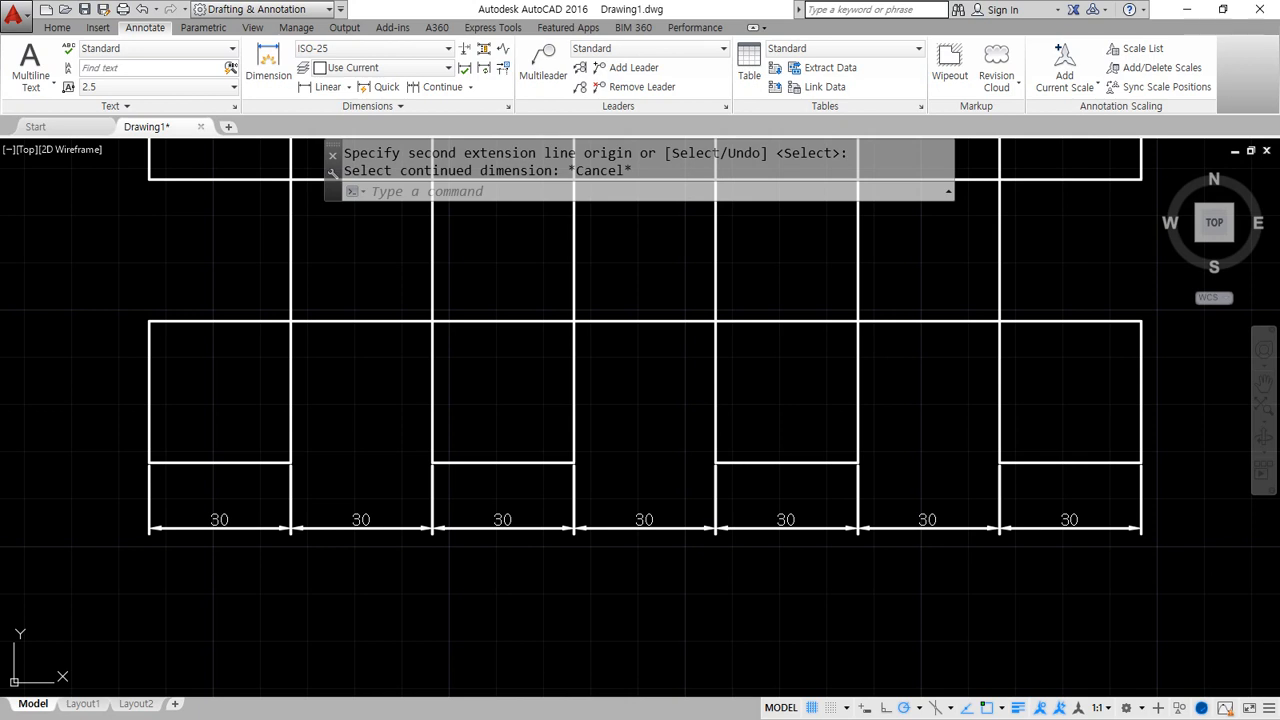
Erase the whole row of chained dimensions below the bottom squares.
key("Escape")
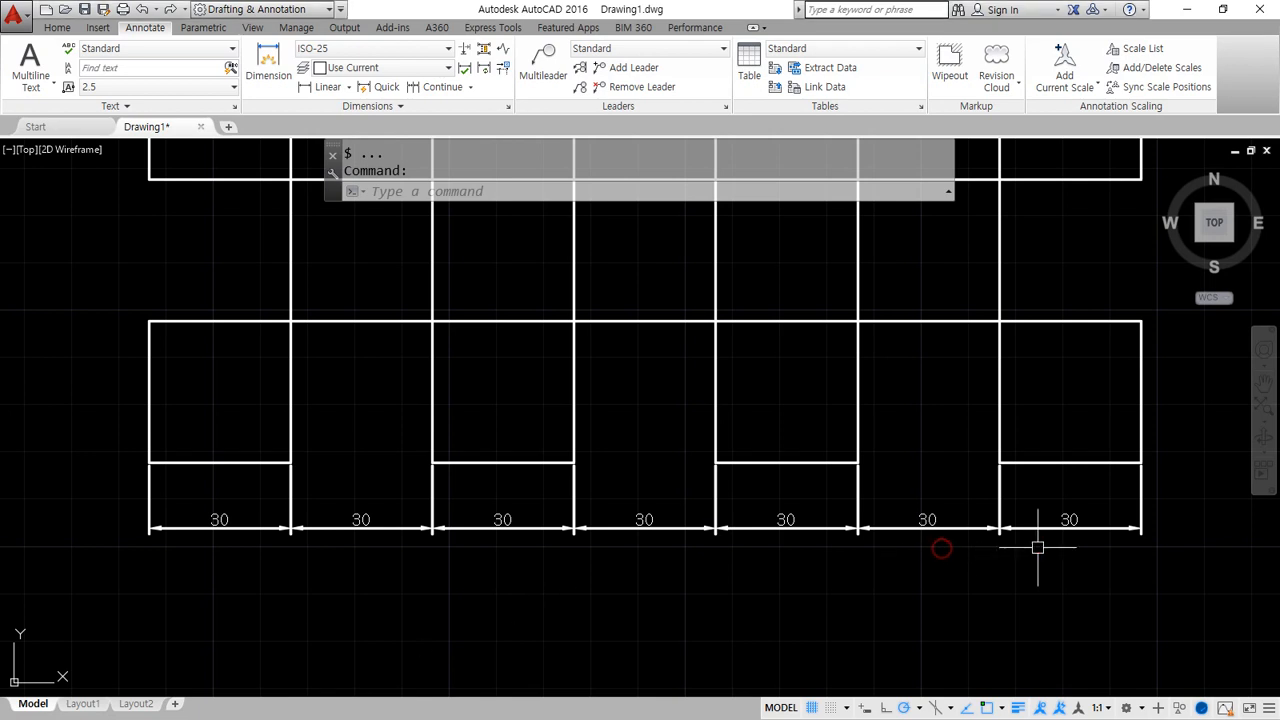
left_click(1098, 544)
left_click(214, 519)
type("e")
key("Return")
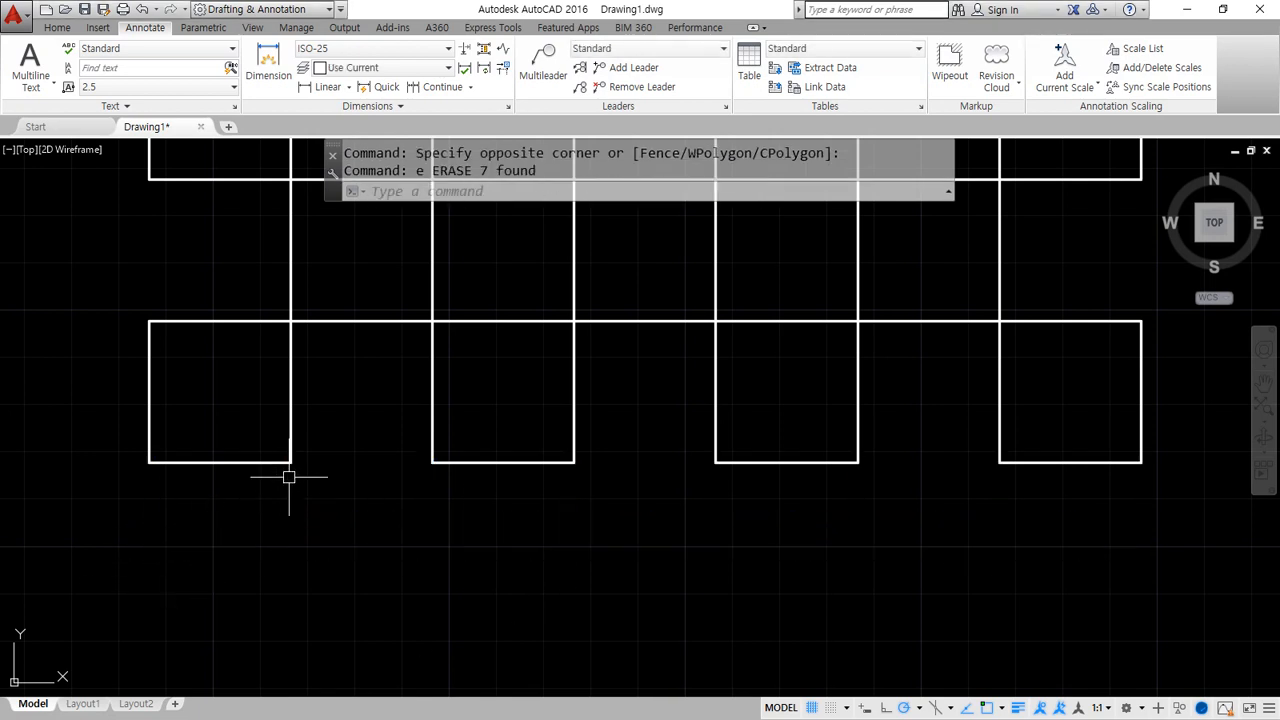
Add a linear dimension below the lower-left square's bottom edge, picking its right corner first and its left corner second.
left_click(322, 87)
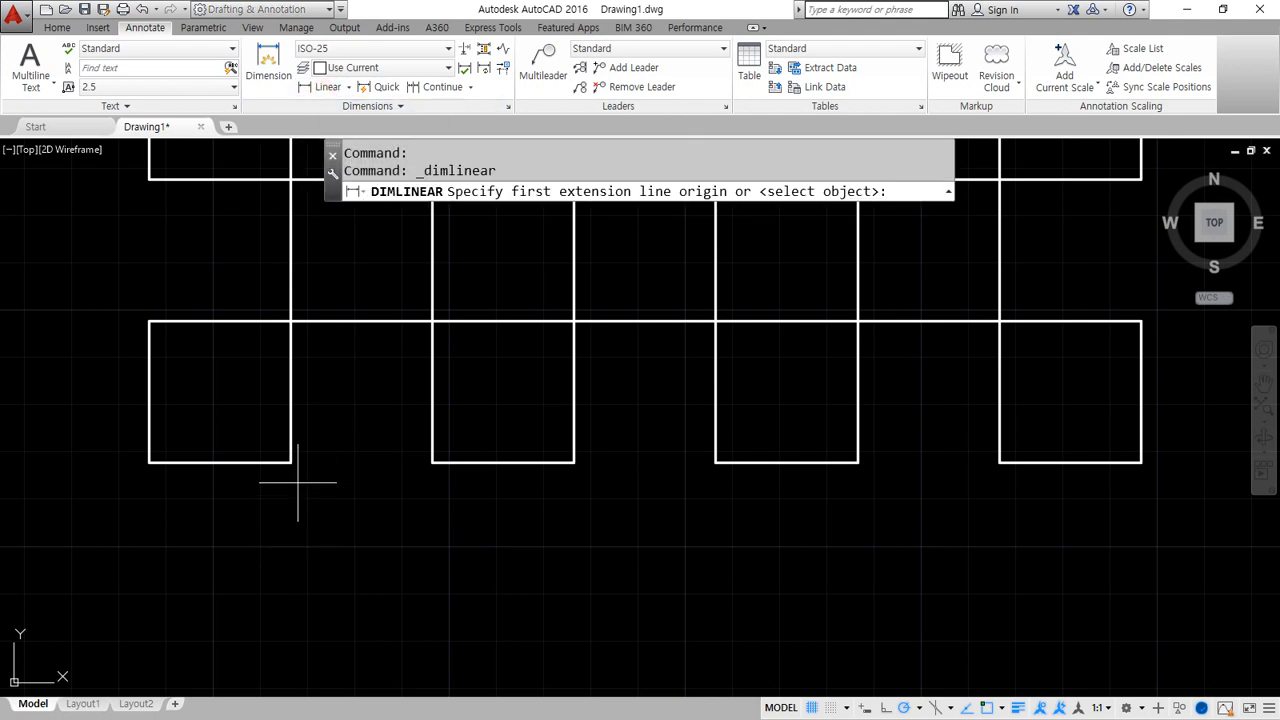
left_click(290, 462)
left_click(149, 462)
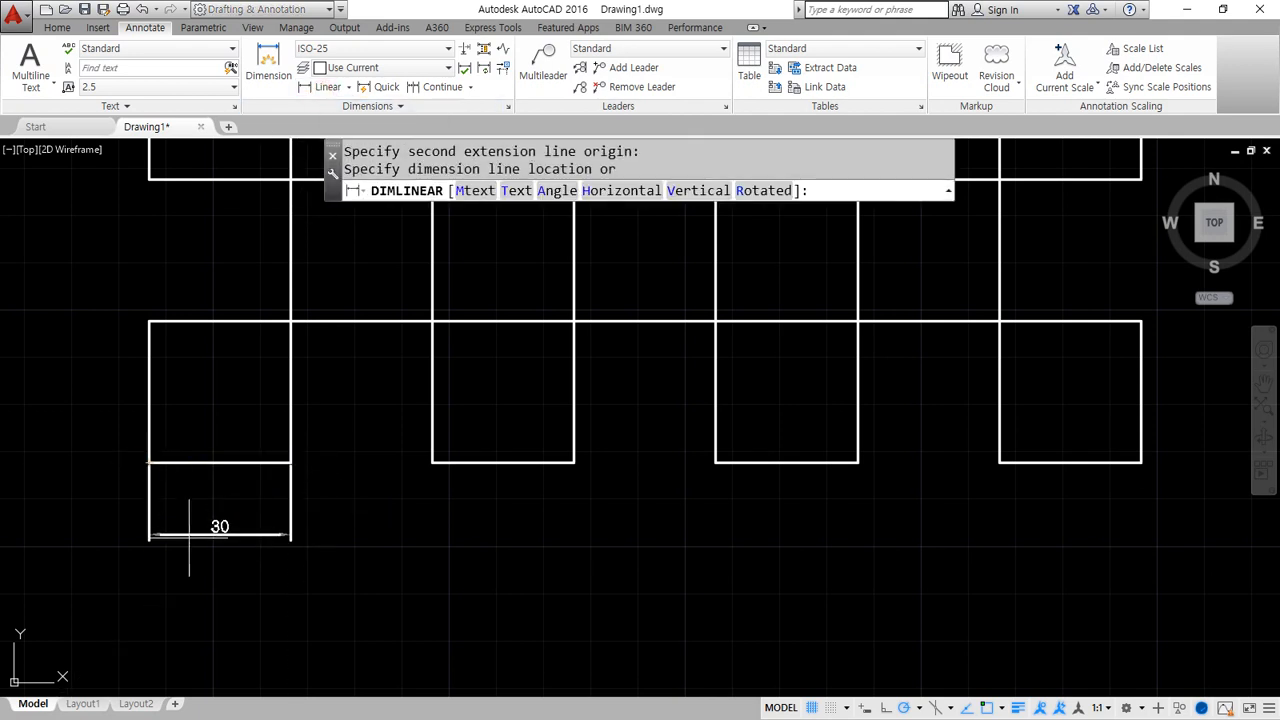
left_click(273, 566)
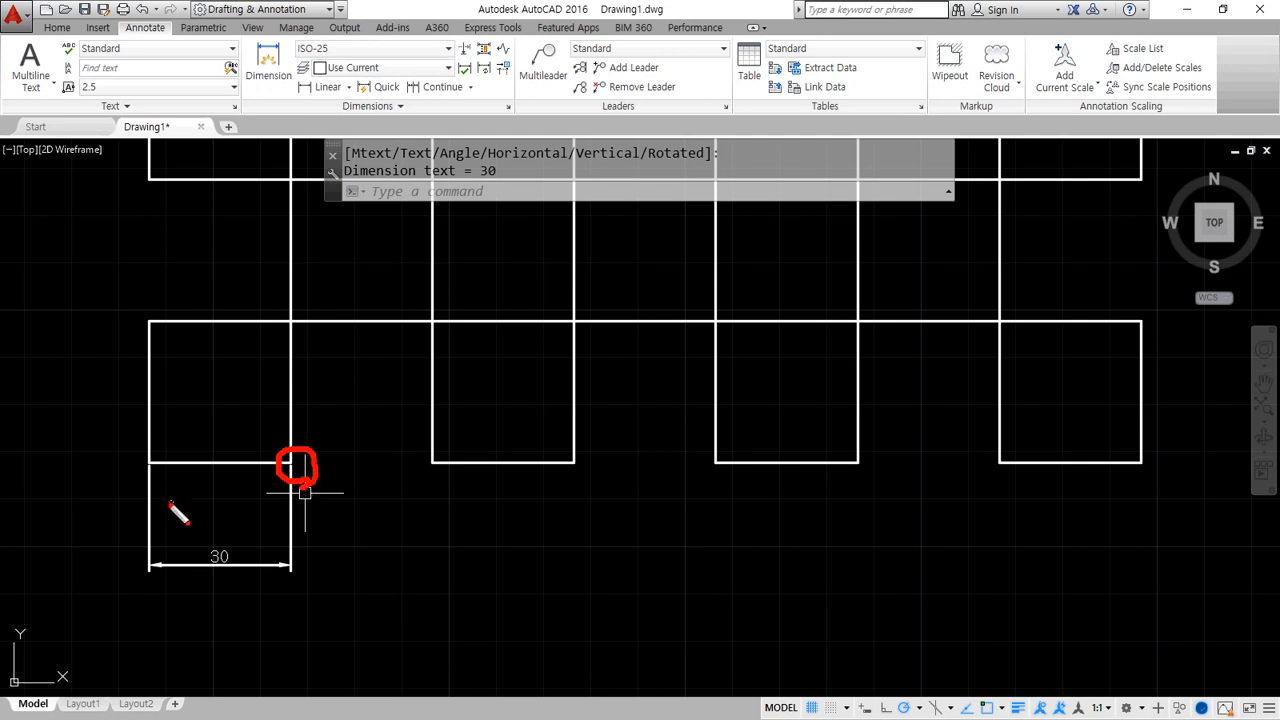
left_click_drag(166, 450, 166, 478)
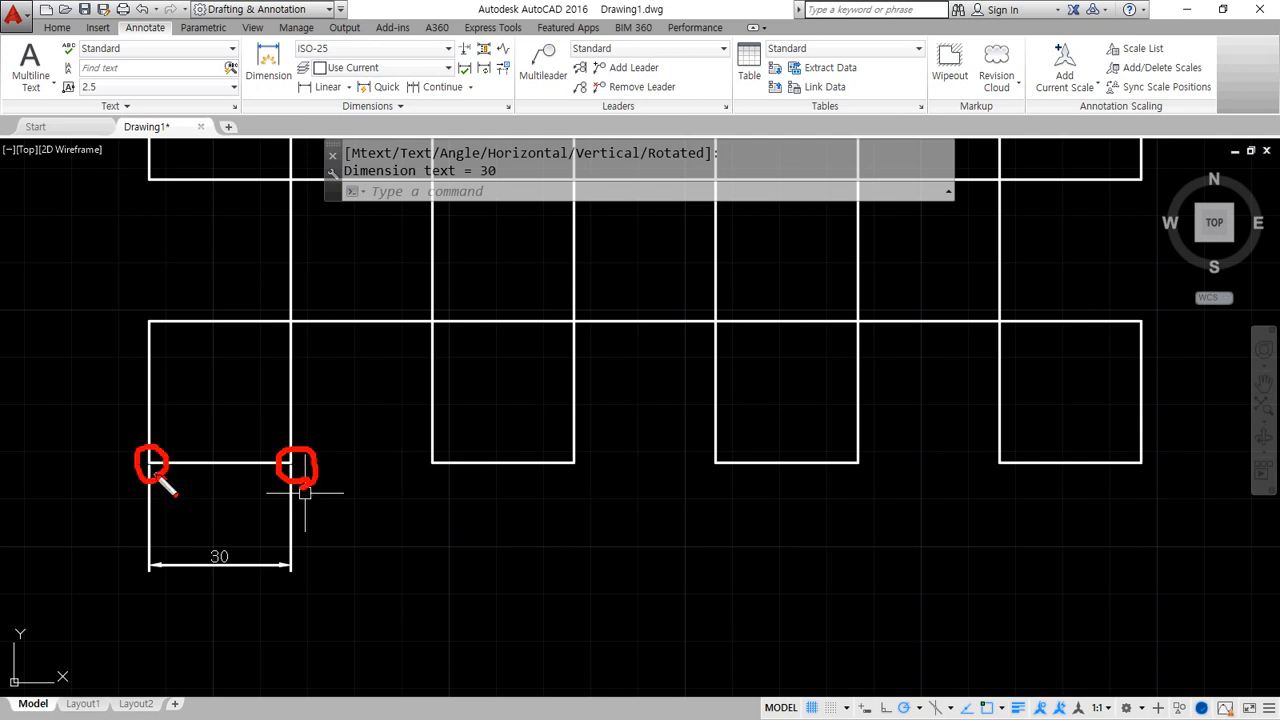
Try continuing the lower-left square's new dimension, checking which of its extension lines the continued dimension starts from.
left_click(428, 86)
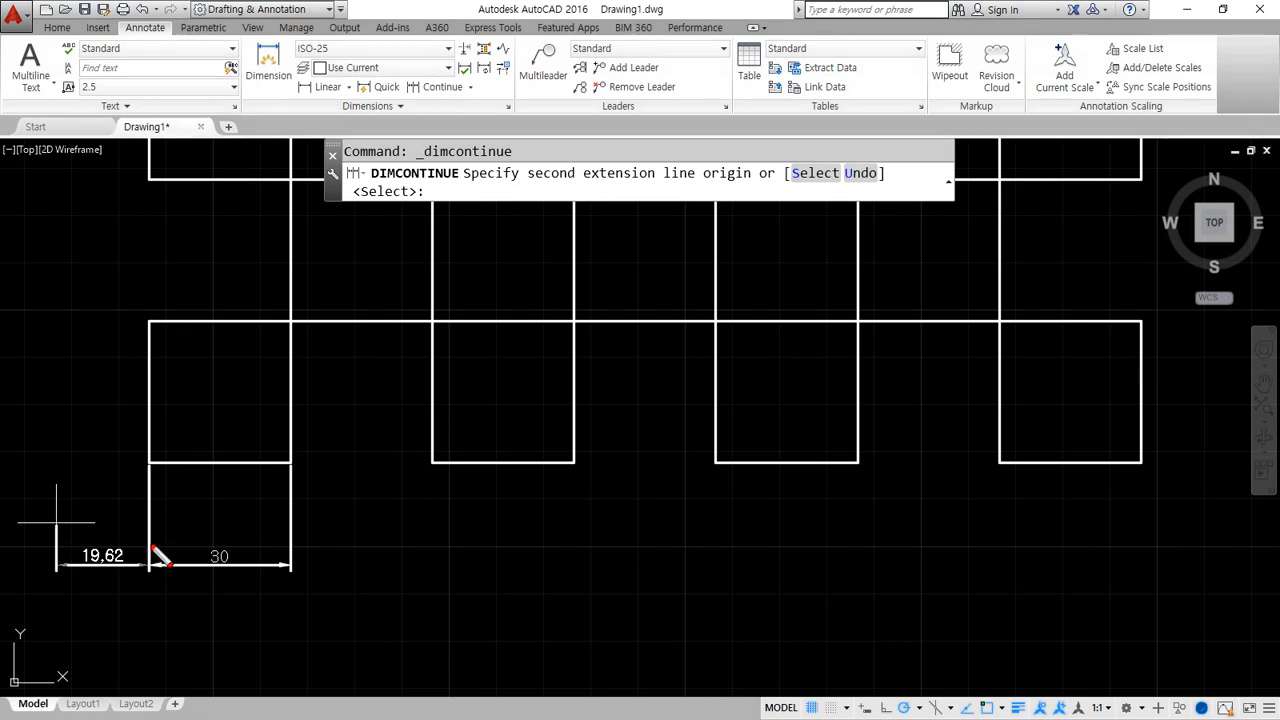
left_click_drag(151, 477, 158, 486)
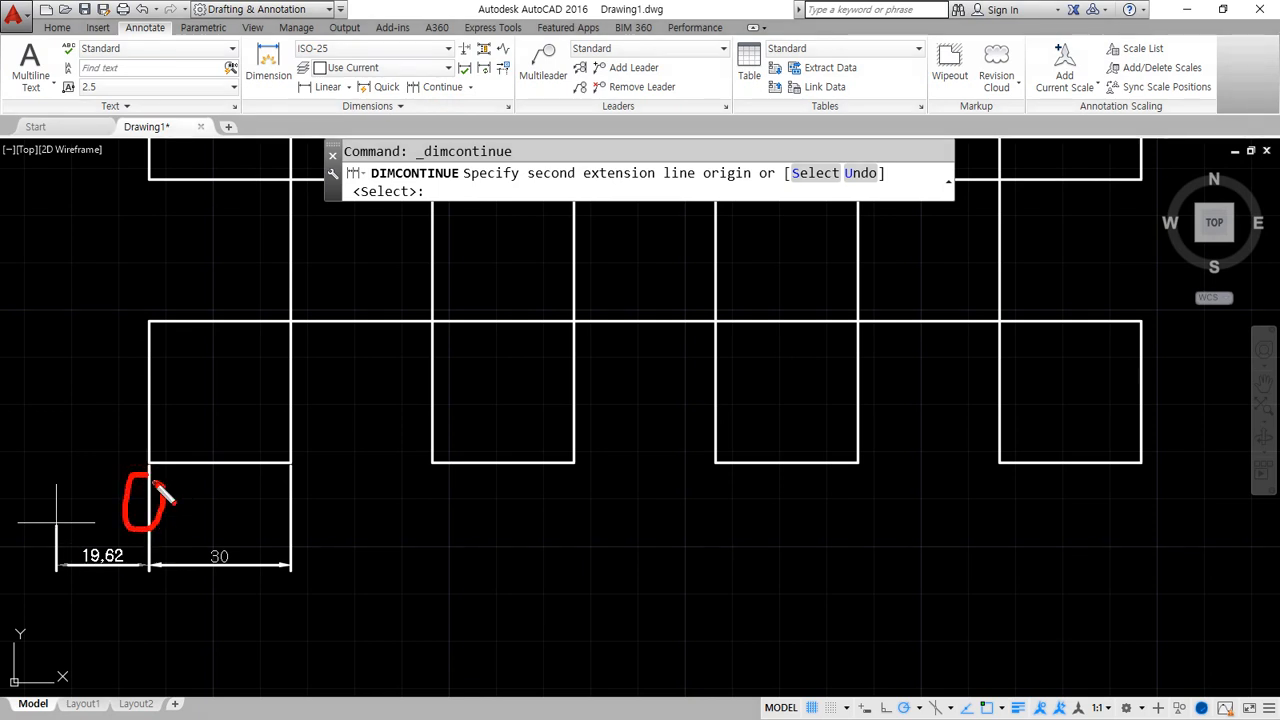
key("Escape")
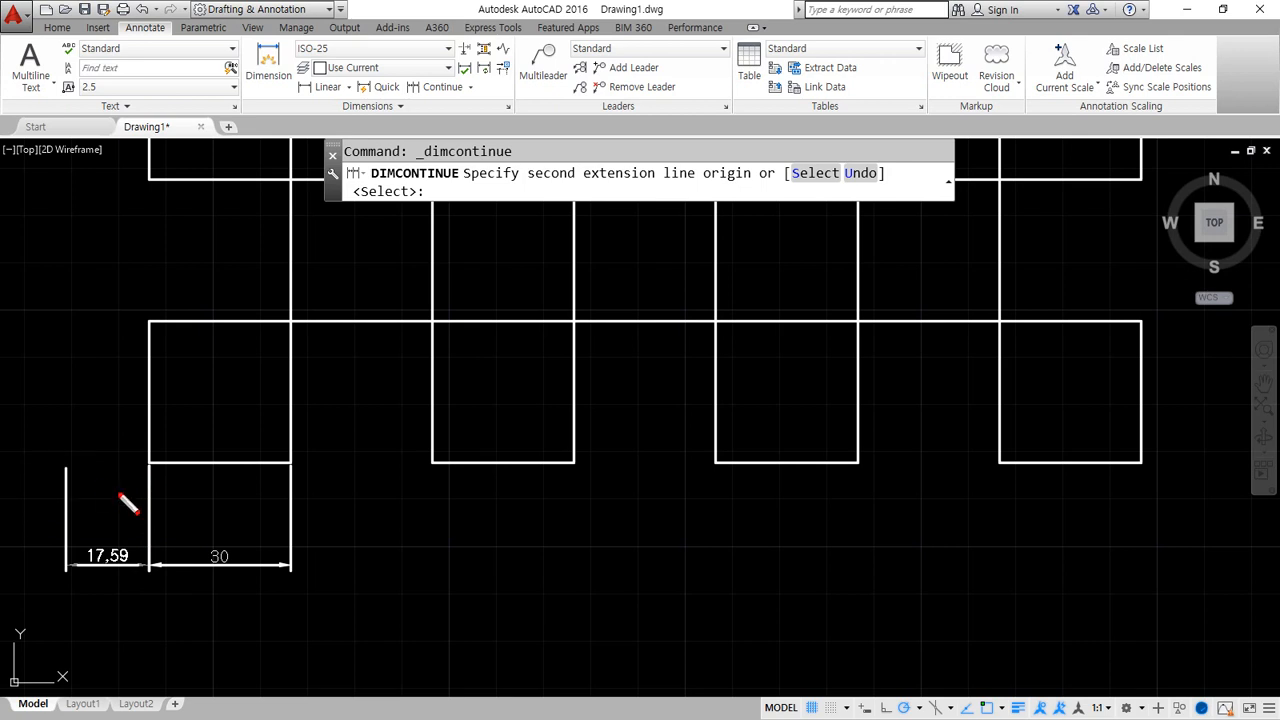
left_click_drag(308, 508, 468, 509)
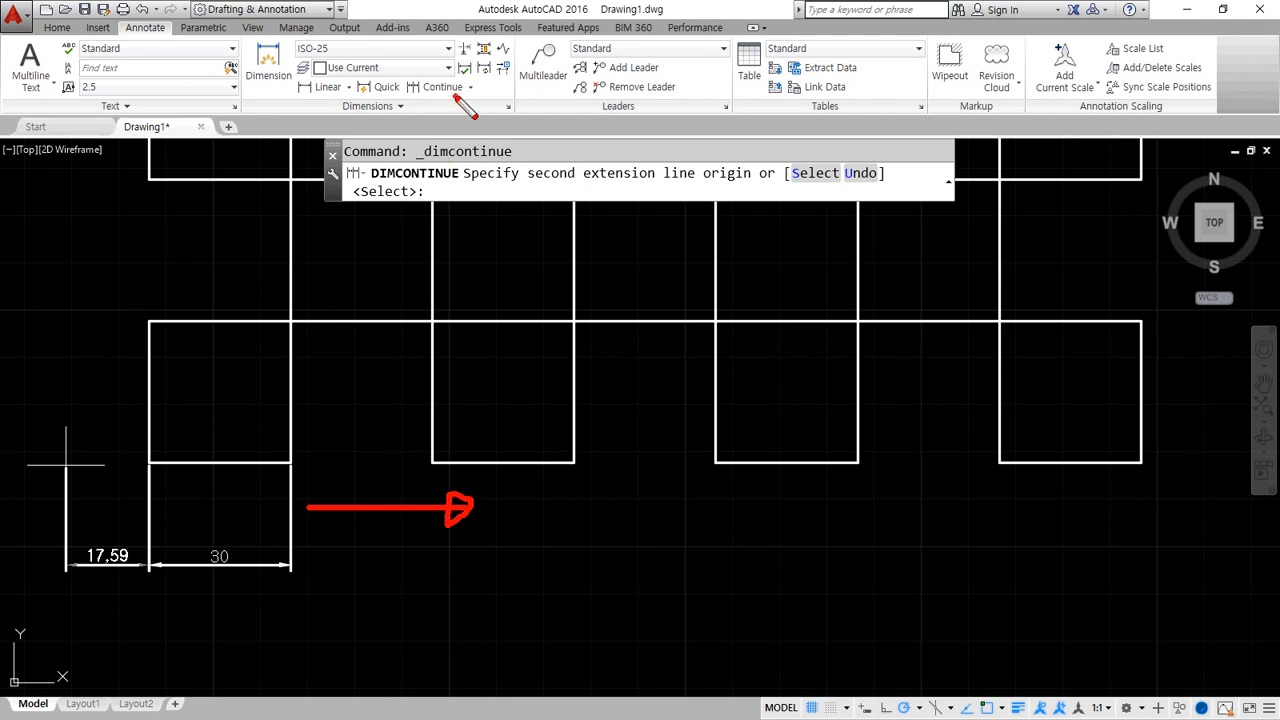
left_click_drag(464, 101, 410, 104)
mouse_move(150, 522)
left_mouse_down()
mouse_move(161, 519)
mouse_move(72, 513)
left_mouse_up()
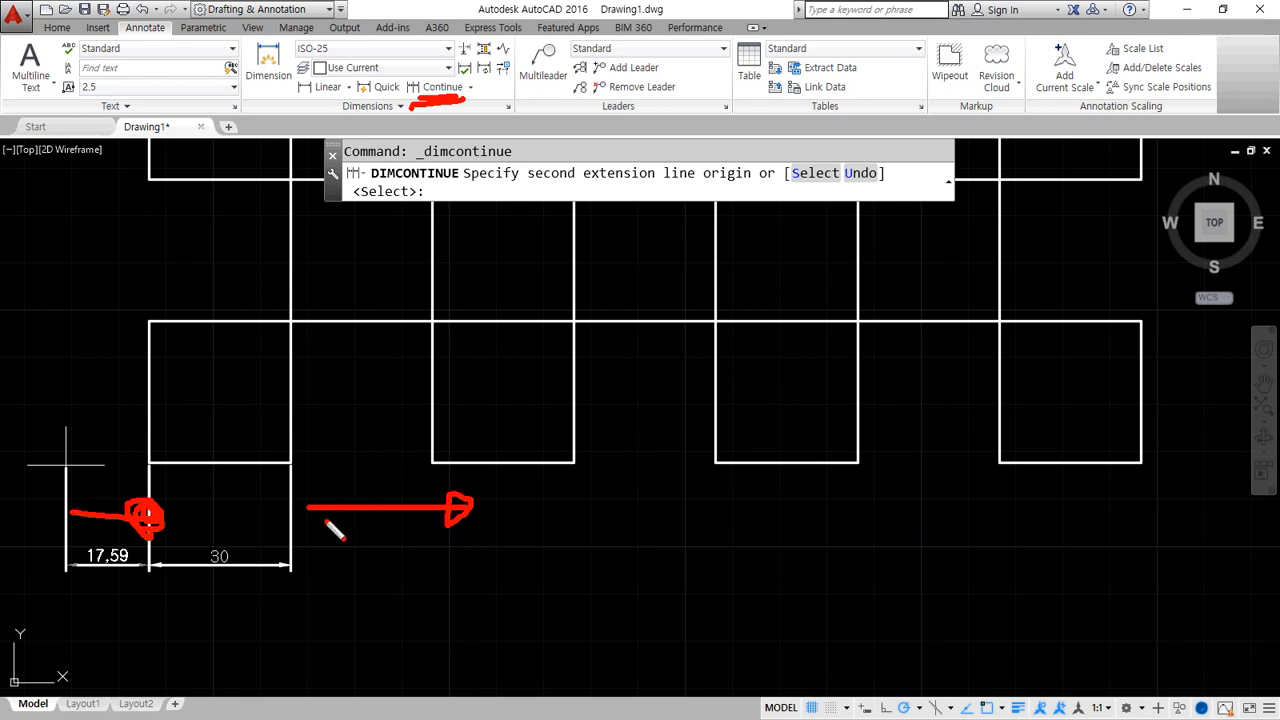
mouse_move(309, 520)
left_mouse_down()
mouse_move(457, 521)
mouse_move(440, 498)
left_mouse_up()
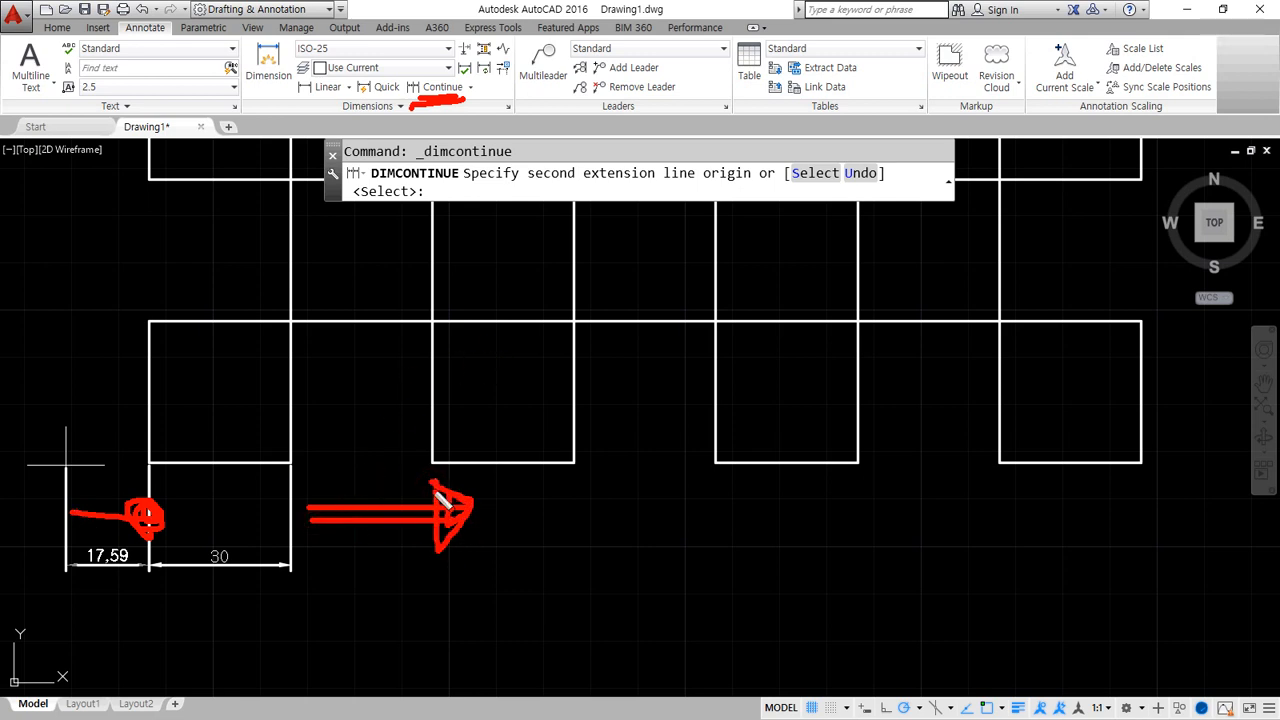
key("Escape")
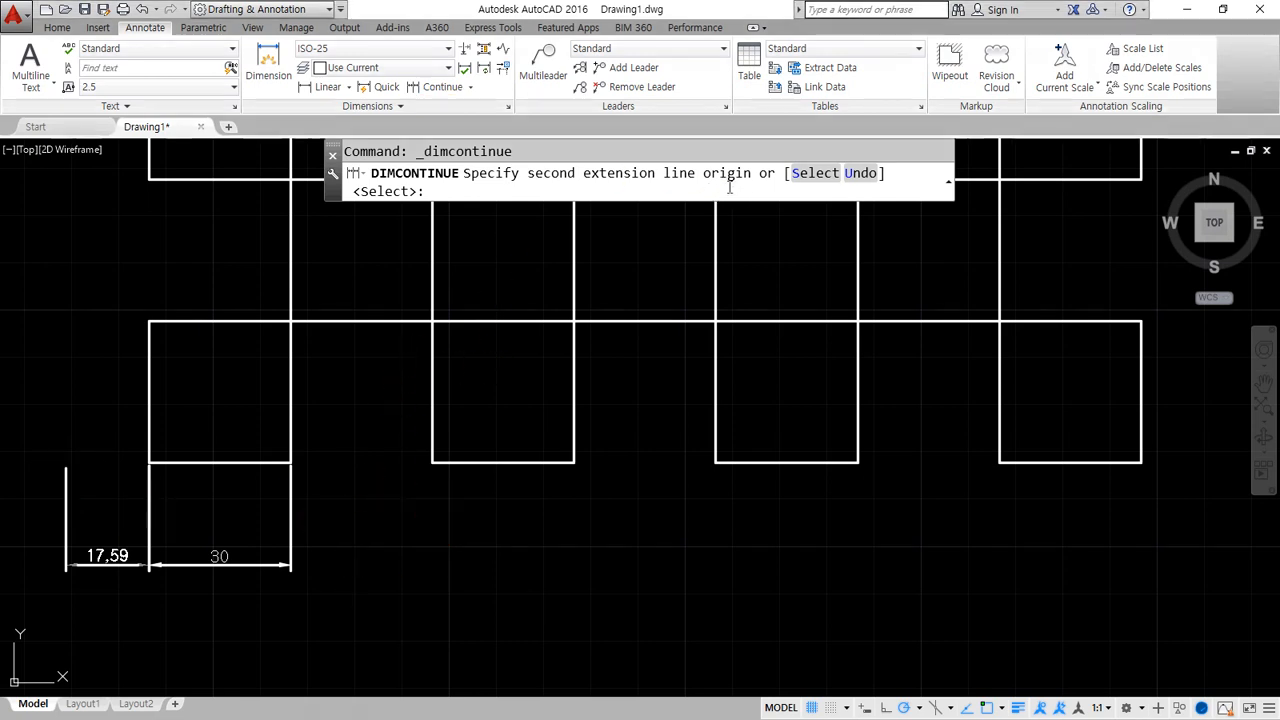
Reselect the right extension line of the lower-left dimension as the base and chain continued dimensions along the bottom corners to the rightmost corner.
left_click(812, 174)
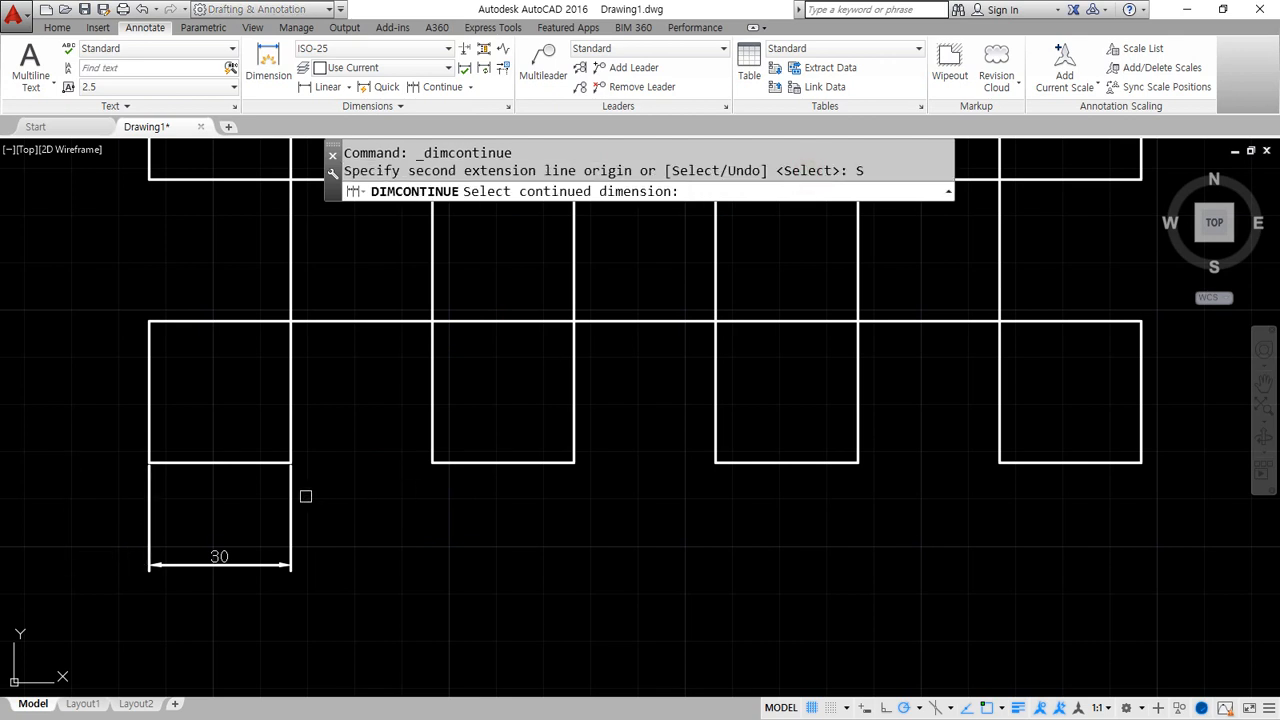
left_click(290, 493)
left_click(432, 463)
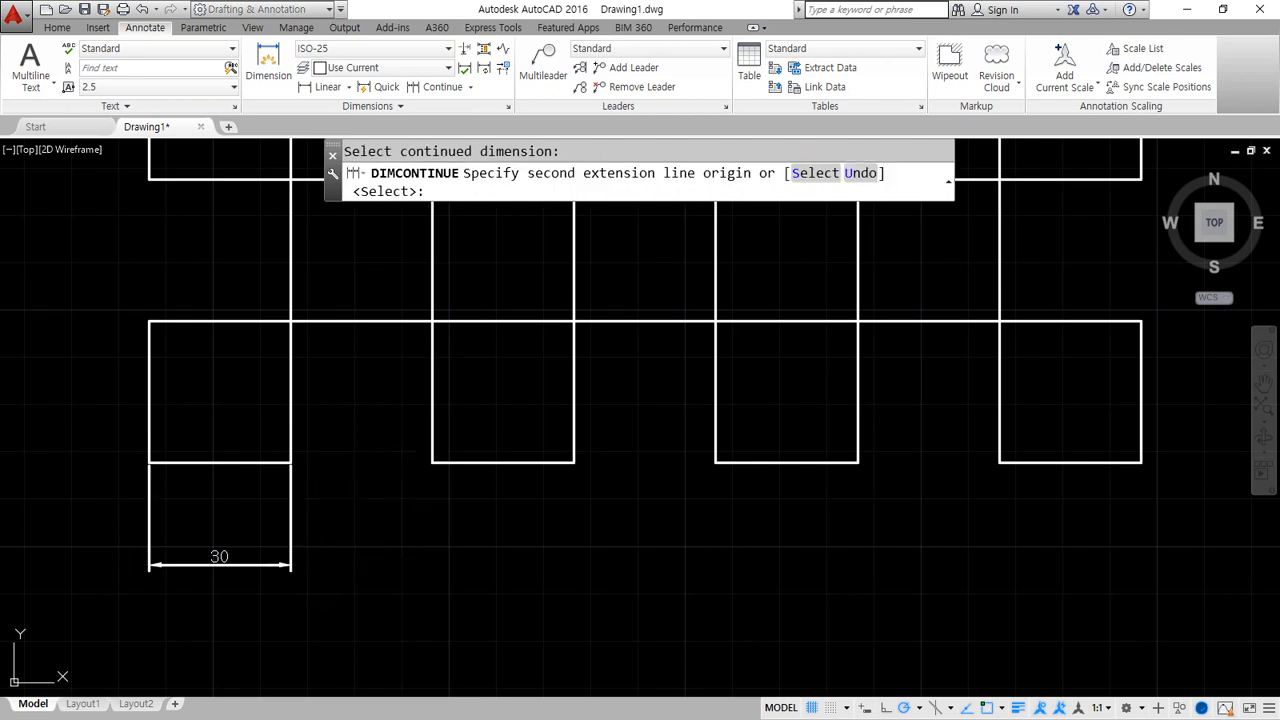
left_click(574, 463)
left_click(574, 463)
left_click(716, 463)
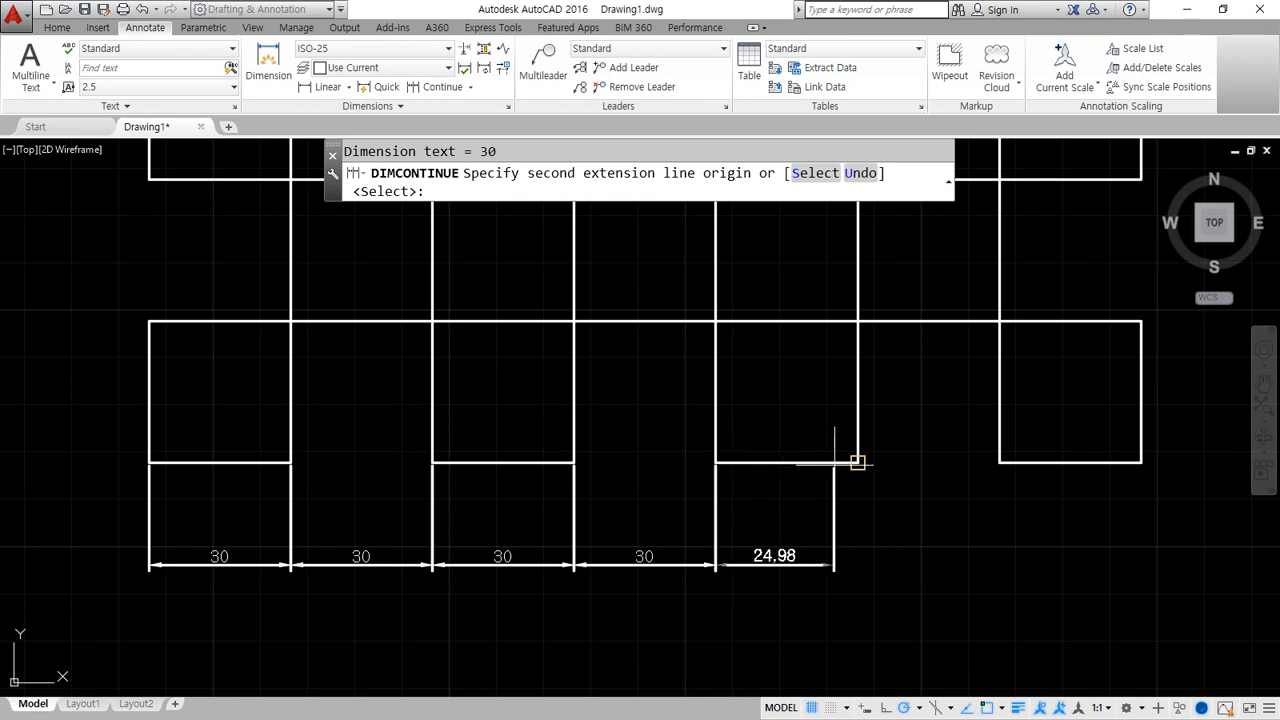
left_click(857, 463)
left_click(999, 463)
left_click(1141, 463)
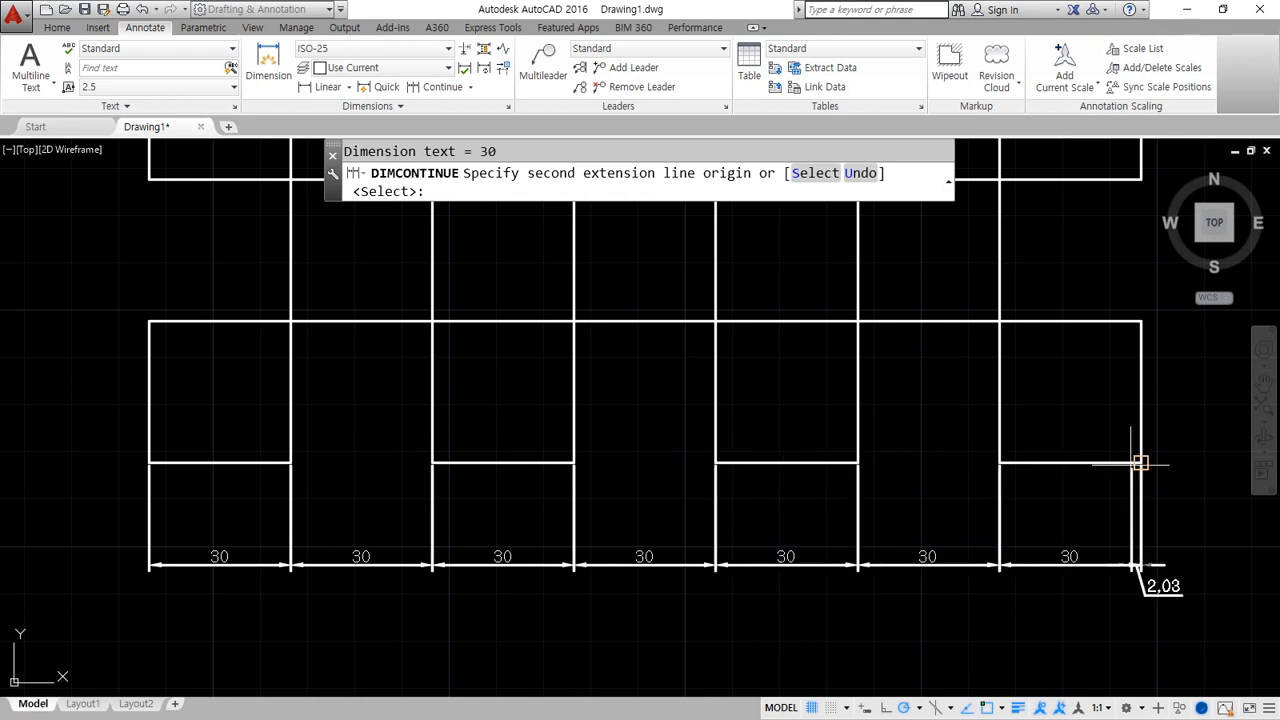
key("Escape")
key("Escape")
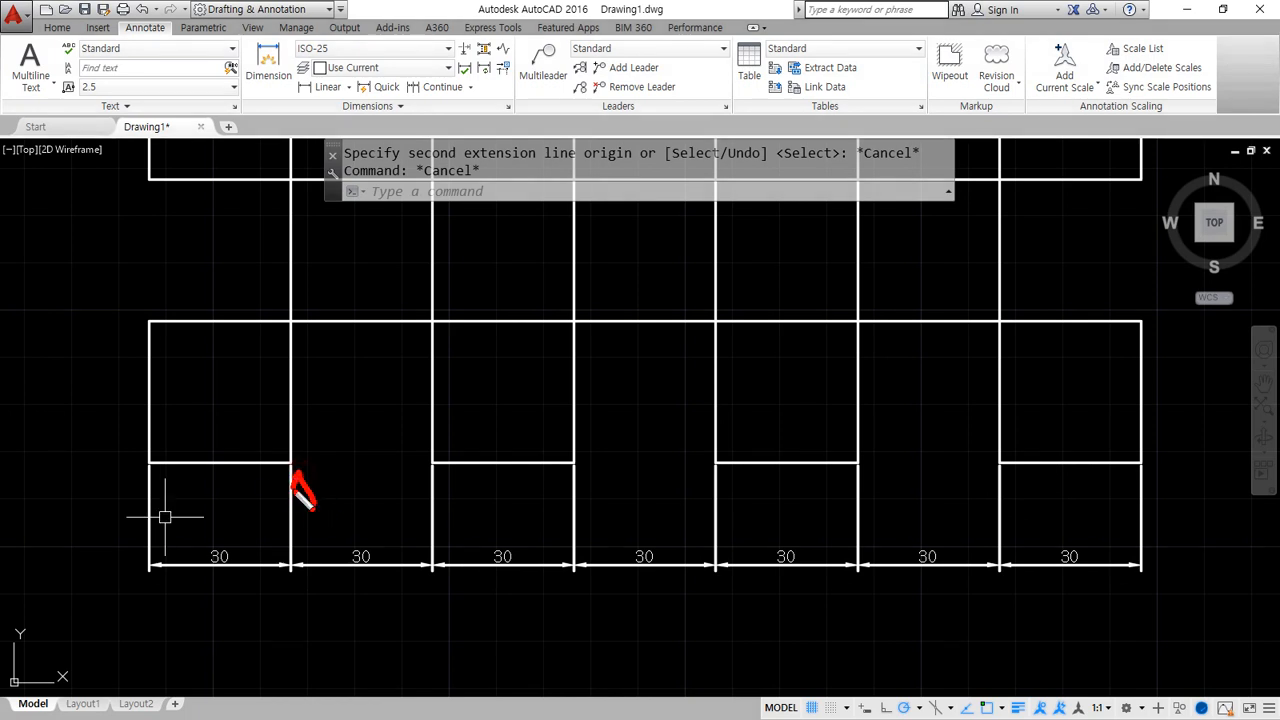
left_click_drag(100, 469, 146, 471)
left_click_drag(62, 422, 86, 427)
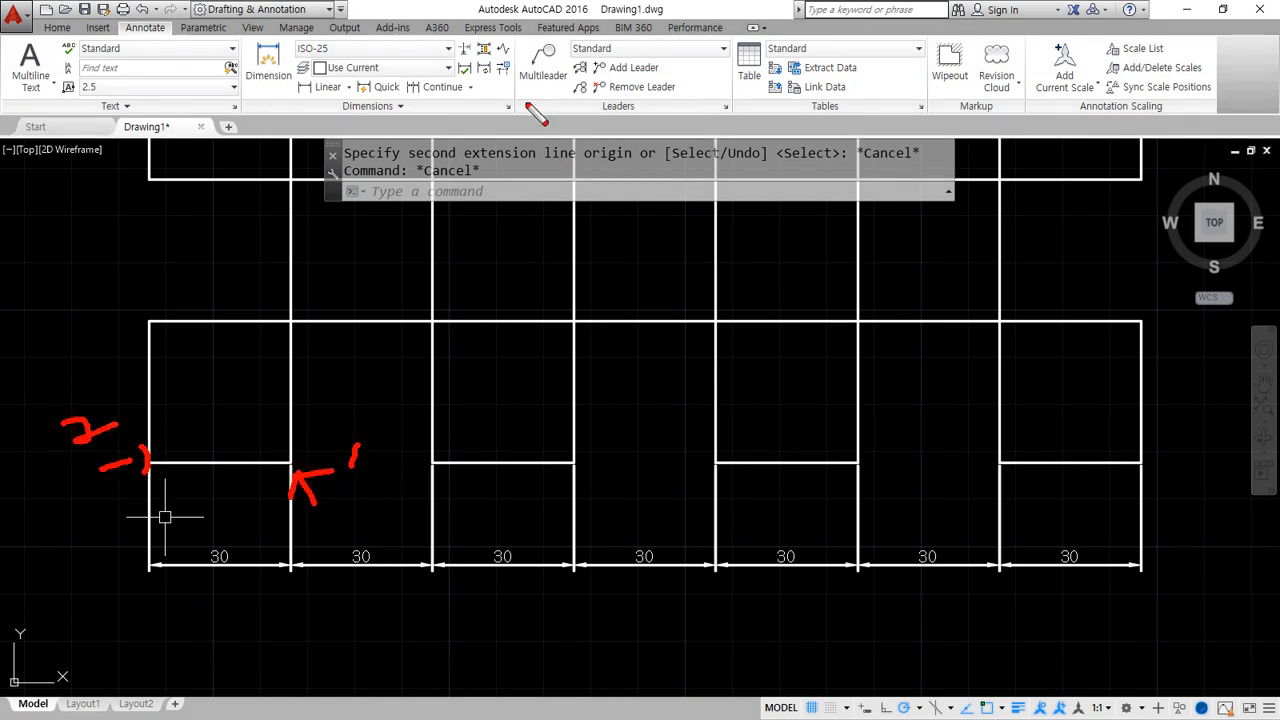
mouse_move(439, 95)
left_mouse_down()
mouse_move(411, 67)
mouse_move(436, 104)
left_mouse_up()
key("Escape")
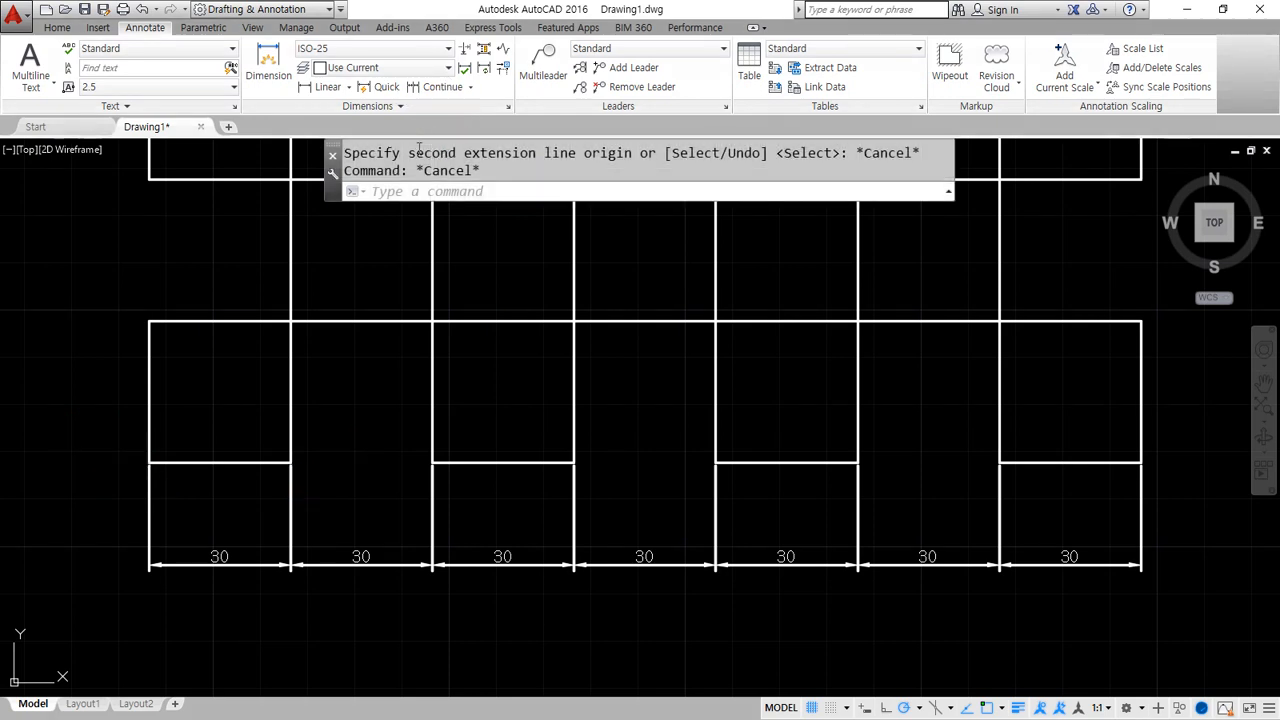
Erase the six continued dimensions below the bottom squares, keeping the lower-left square's dimension.
left_click(1105, 595)
left_click(363, 545)
type("E")
key("Return")
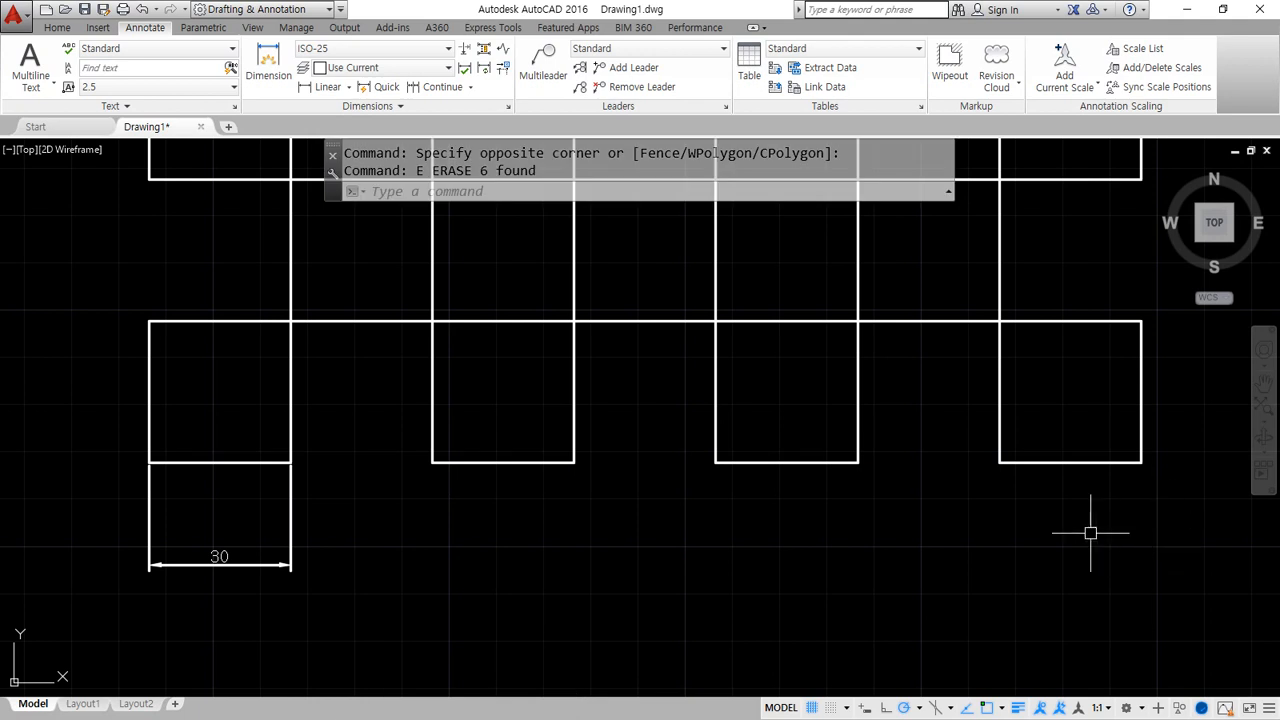
mouse_move(1090, 533)
left_mouse_down()
mouse_move(1080, 571)
mouse_move(1071, 537)
mouse_move(1086, 543)
mouse_move(1072, 578)
mouse_move(1110, 590)
left_mouse_up()
mouse_move(1203, 467)
left_mouse_down()
mouse_move(1128, 530)
mouse_move(1160, 540)
left_mouse_up()
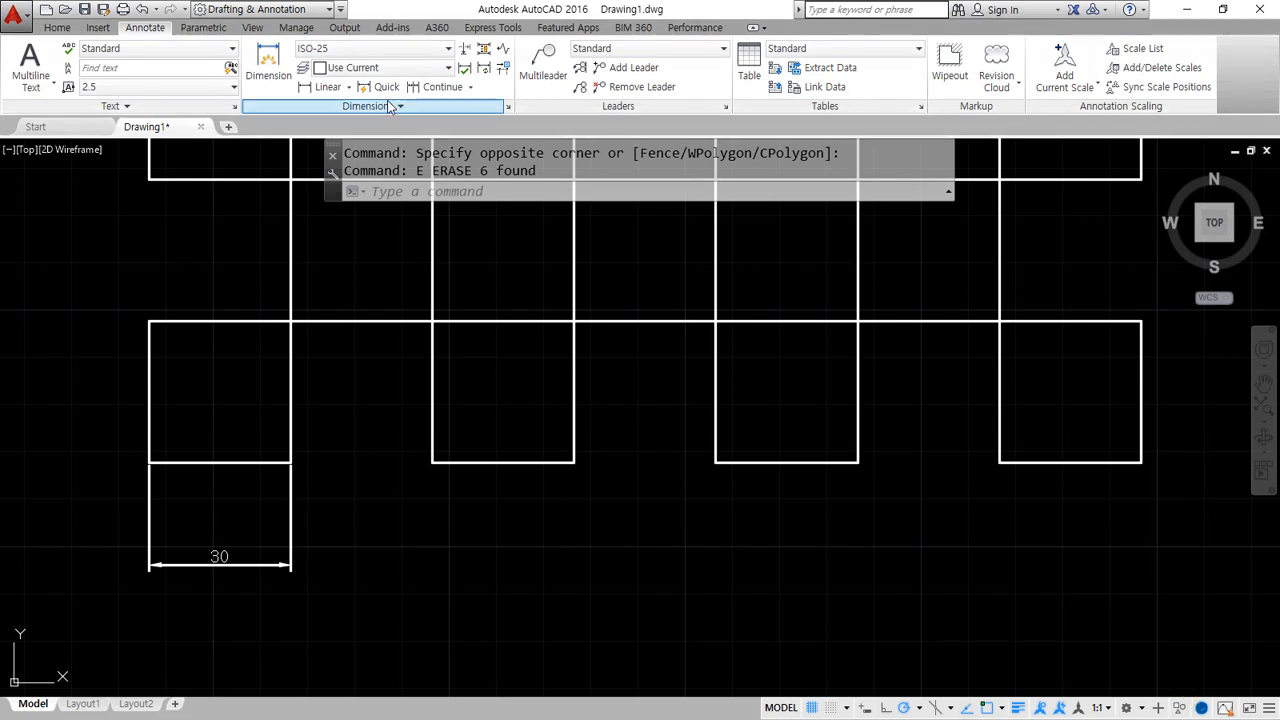
Continue from the right extension line of the lower-left square's dimension, chaining dimensions to each bottom corner as far as the rightmost square.
left_click(428, 86)
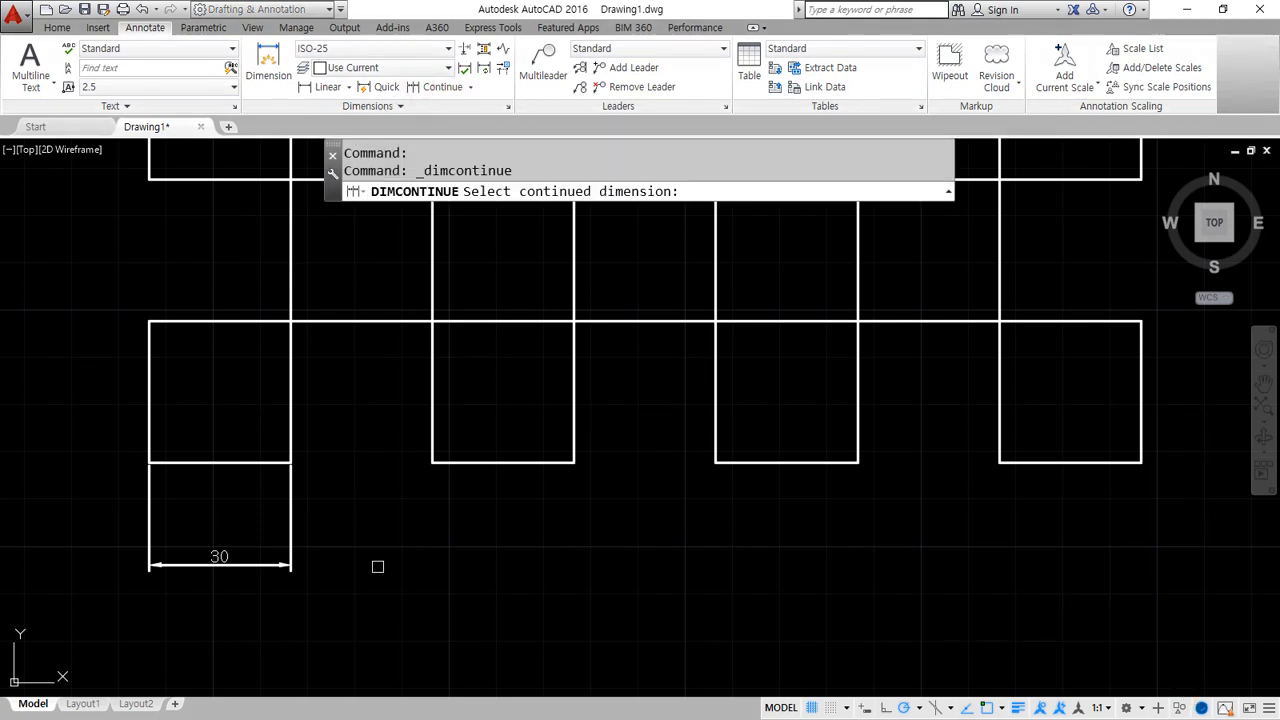
mouse_move(1108, 578)
left_mouse_down()
mouse_move(1157, 557)
mouse_move(1102, 575)
left_mouse_up()
left_click_drag(1100, 515, 1145, 576)
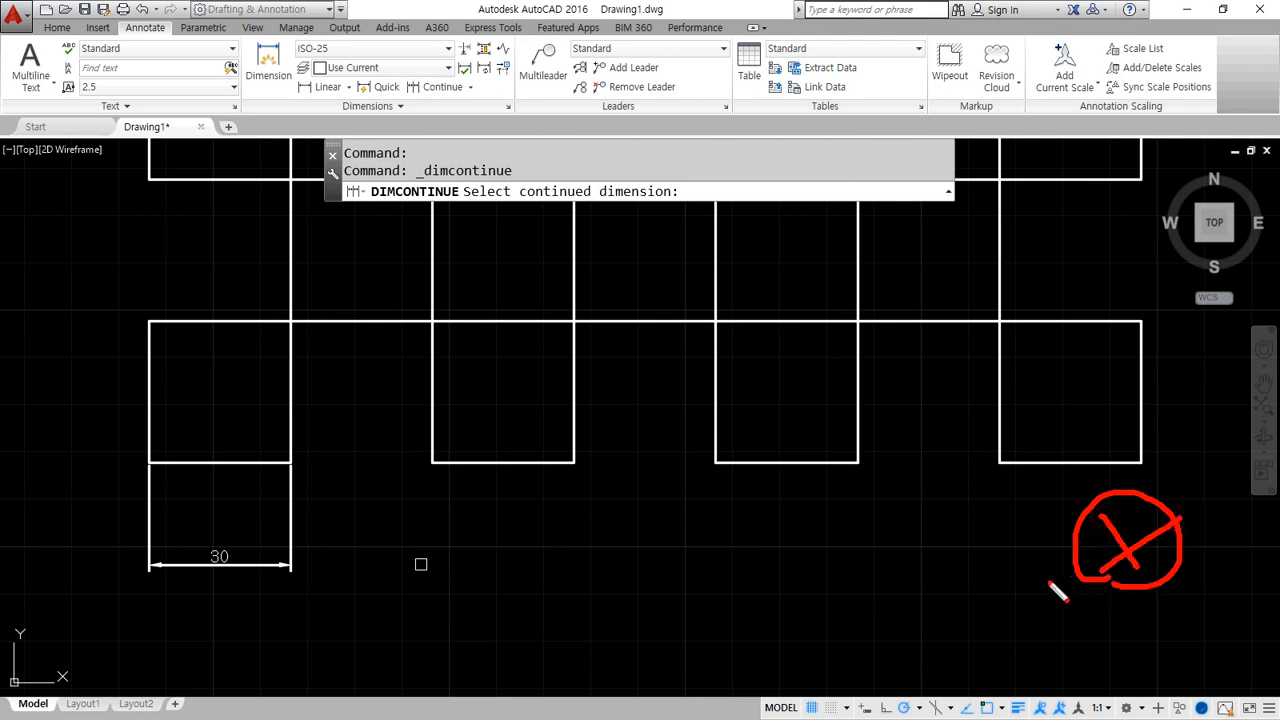
key("e")
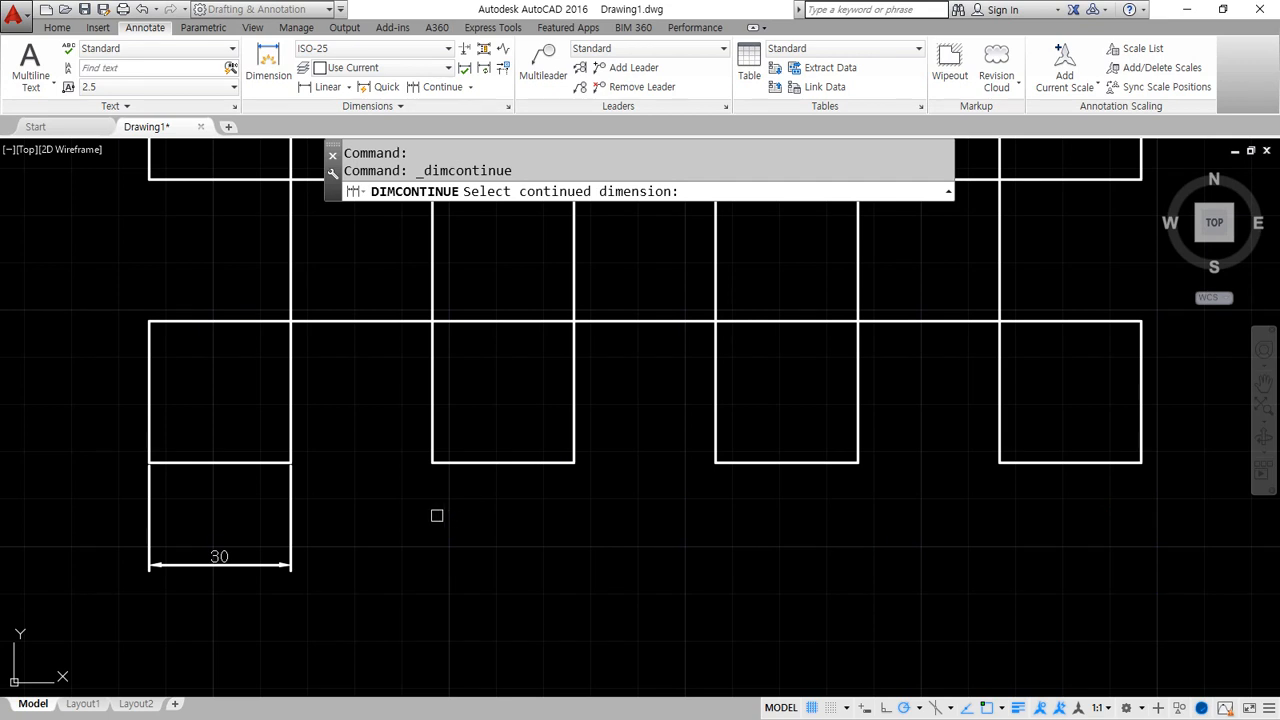
left_click(290, 478)
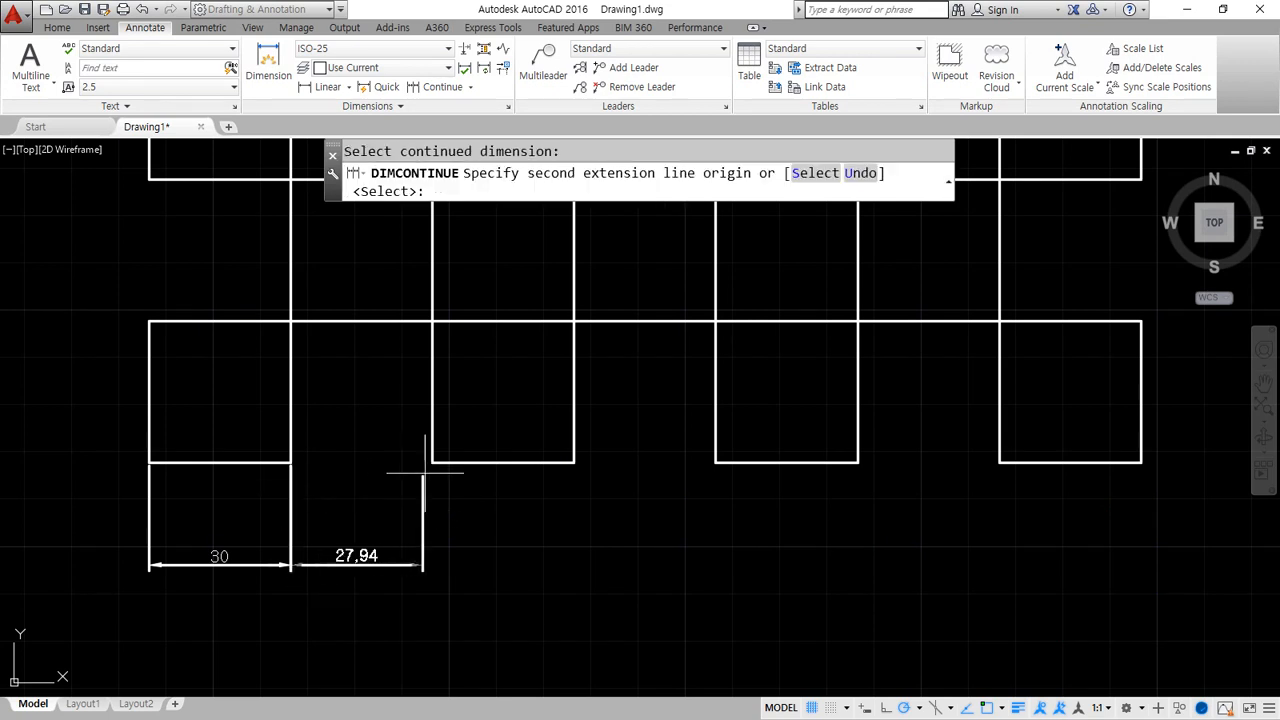
left_click(432, 463)
left_click(574, 463)
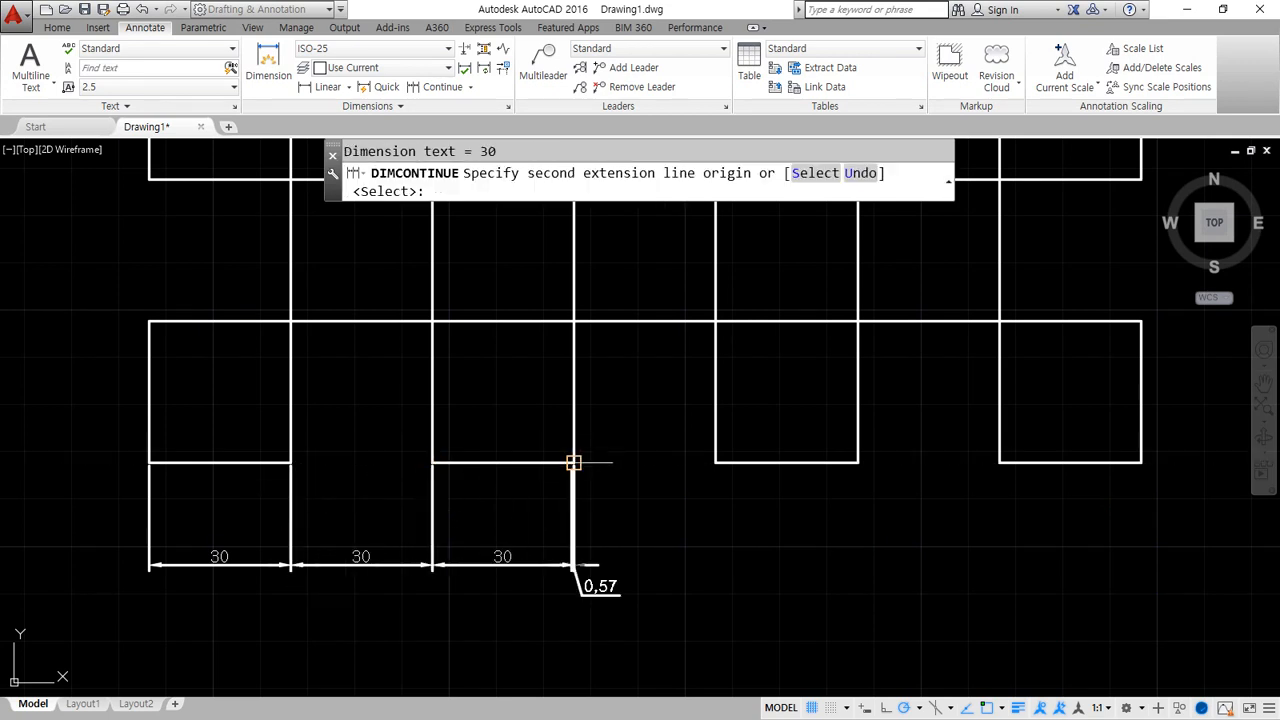
left_click(716, 463)
left_click(858, 463)
left_click(1000, 463)
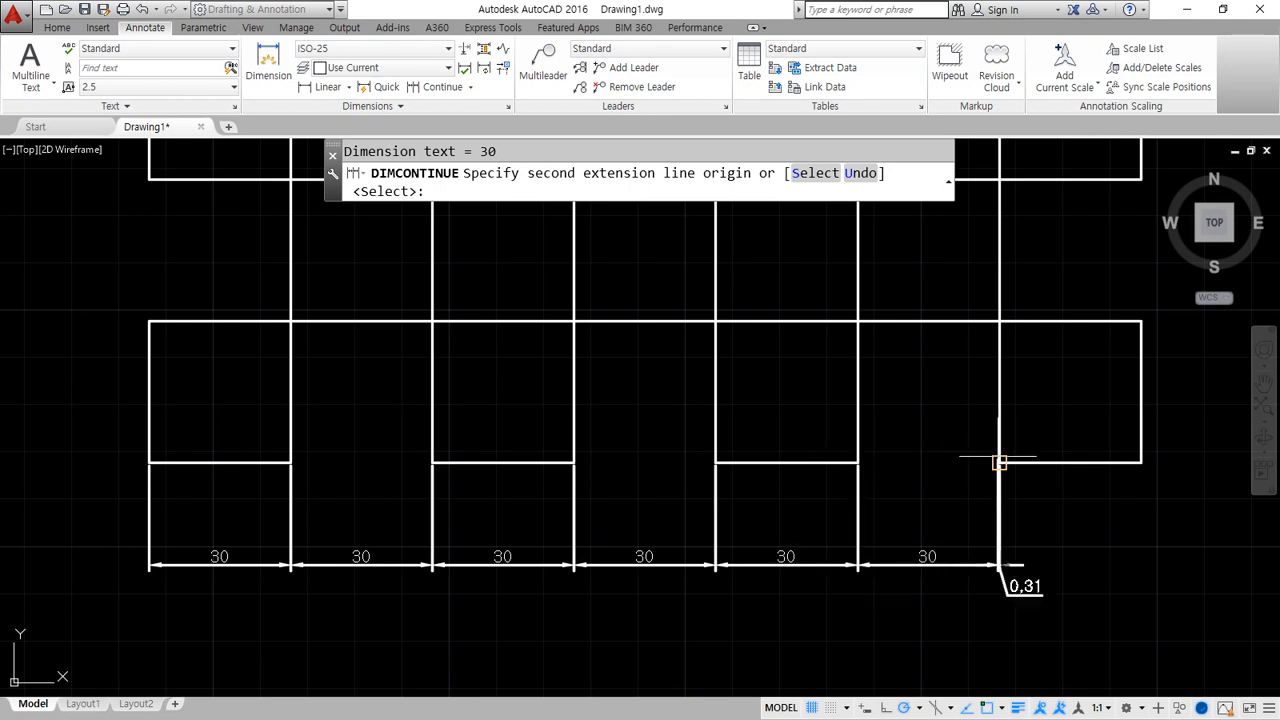
left_click(1141, 463)
key("Return")
key("Escape")
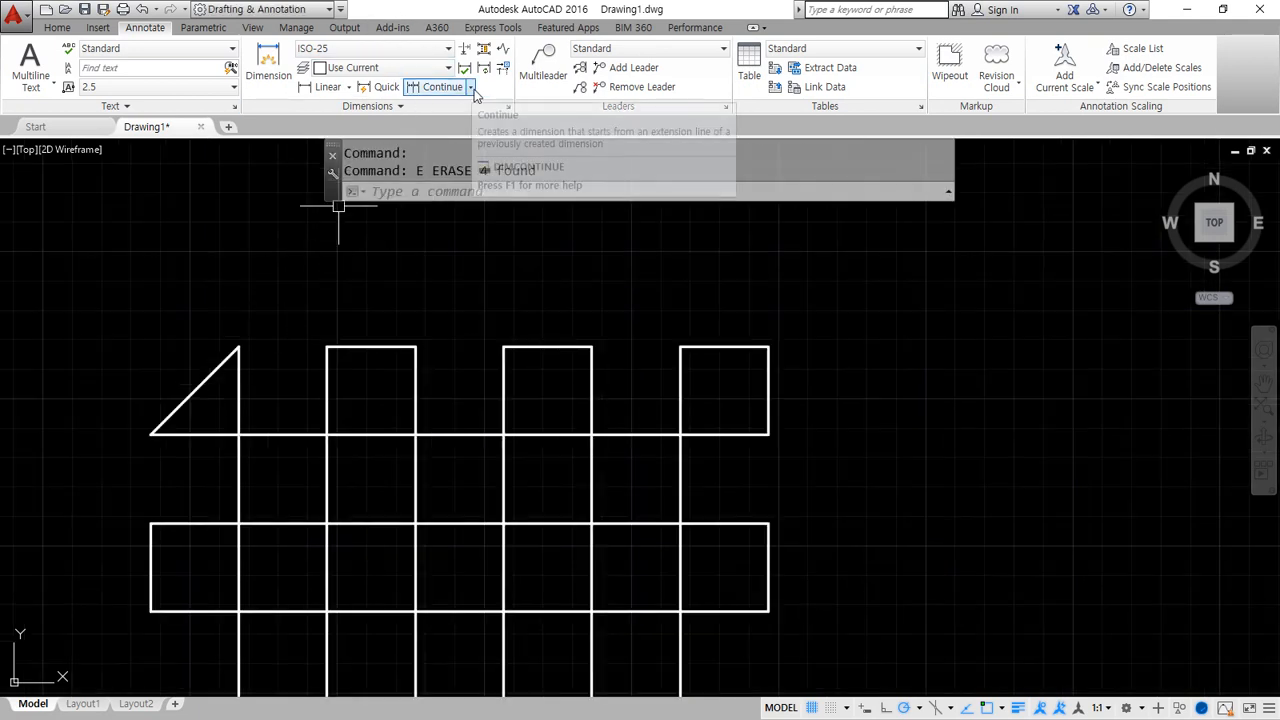
Add a horizontal linear dimension above the upper-left triangle, picking its lower-left corner first and its top corner second.
left_click(470, 87)
middle_click_drag(202, 213, 300, 237)
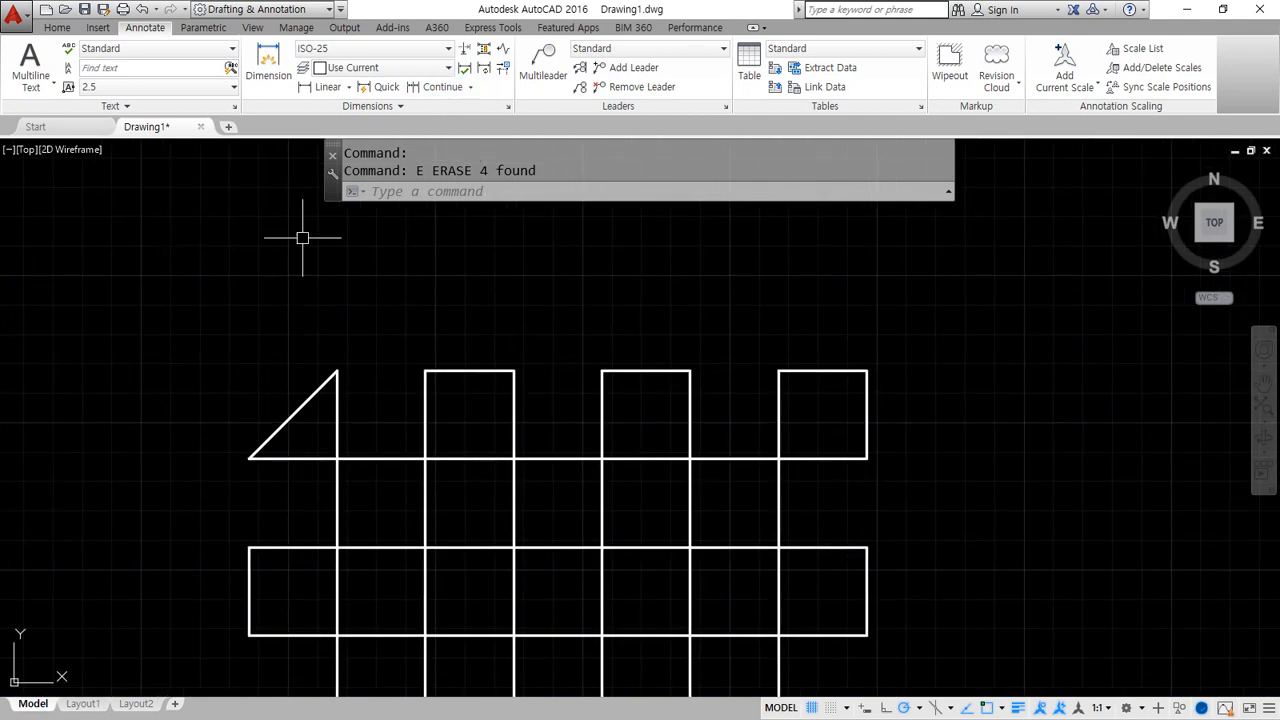
left_click(328, 87)
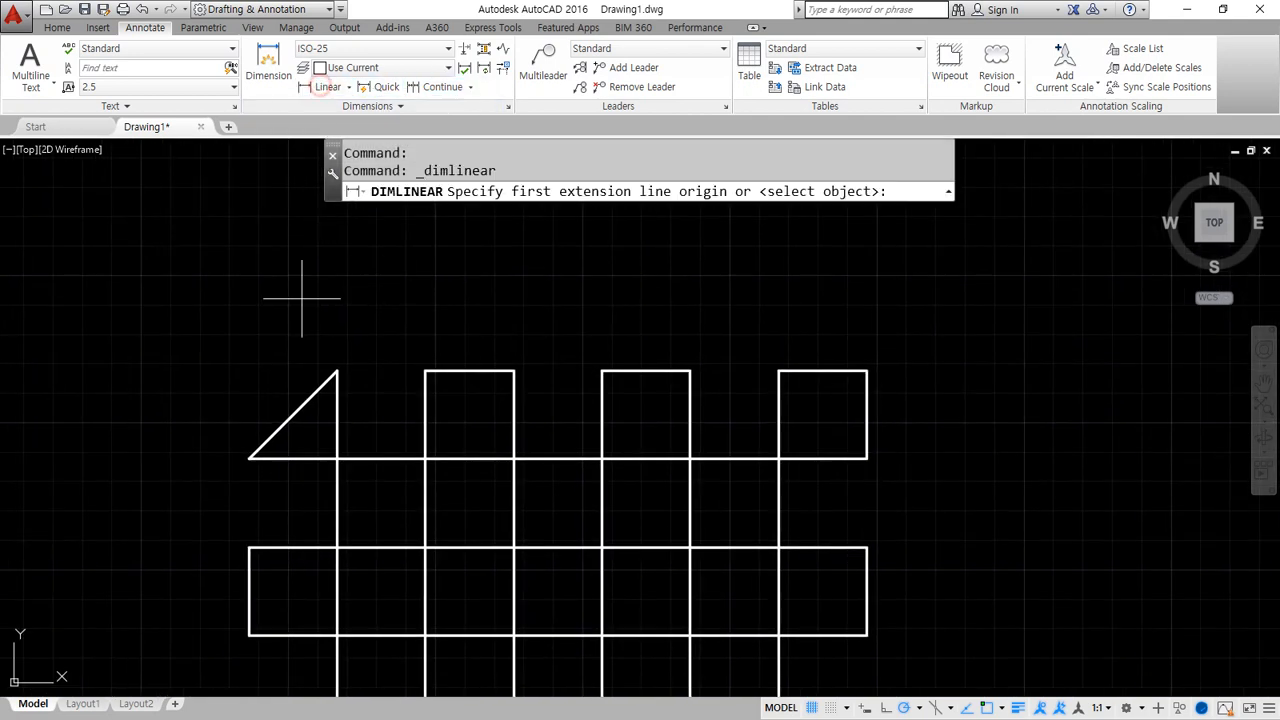
left_click(249, 457)
left_click(336, 371)
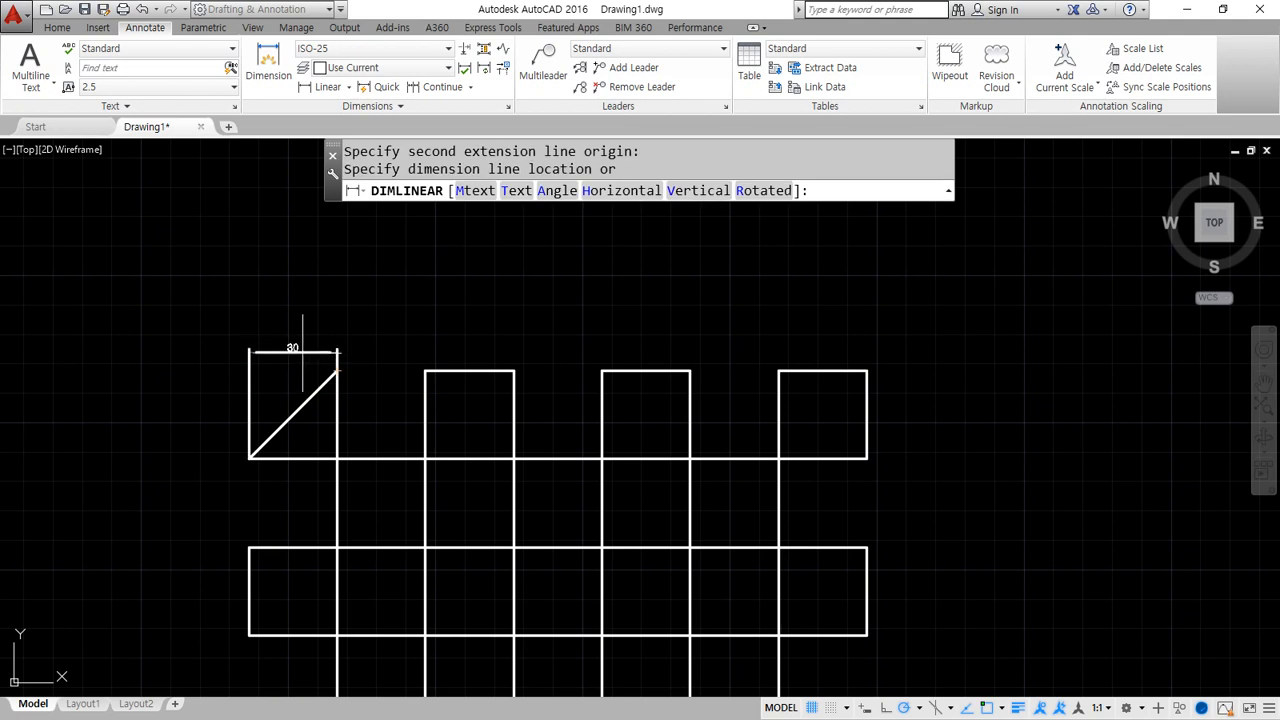
scroll(300, 340, "up", 8)
scroll(307, 340, "down", 1)
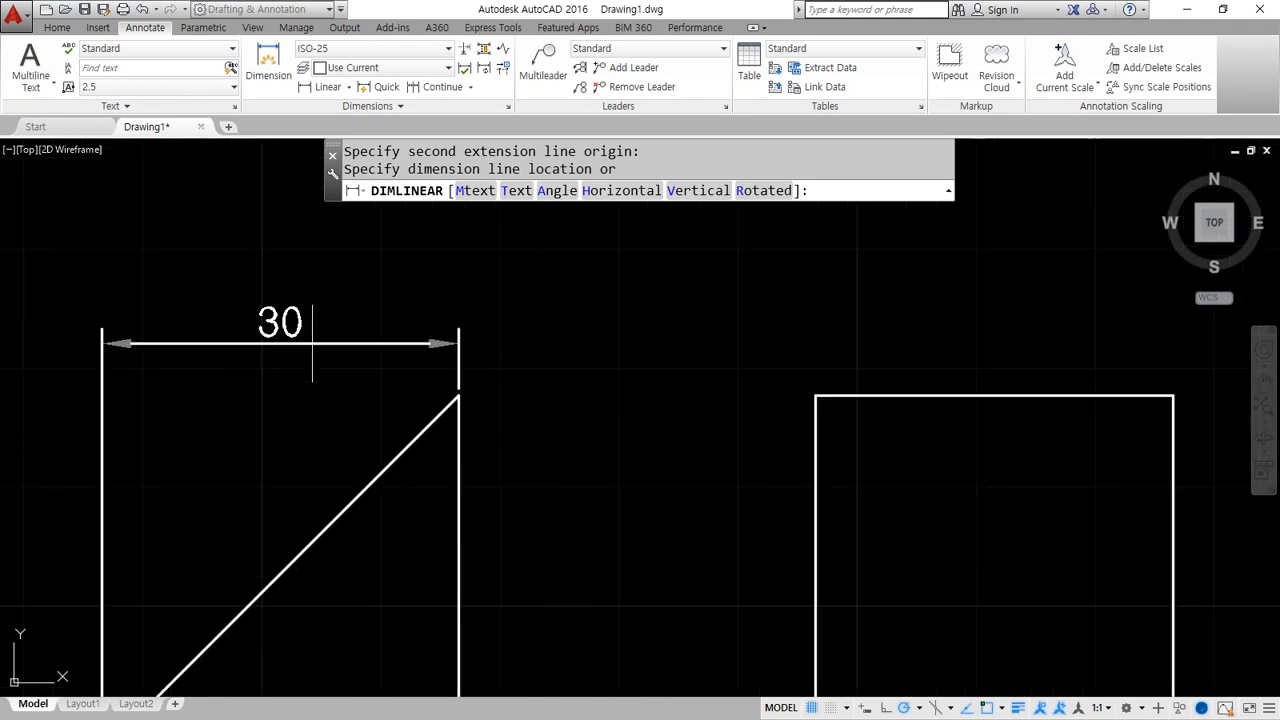
left_click(311, 326)
scroll(277, 409, "down", 1)
middle_click_drag(277, 409, 366, 408)
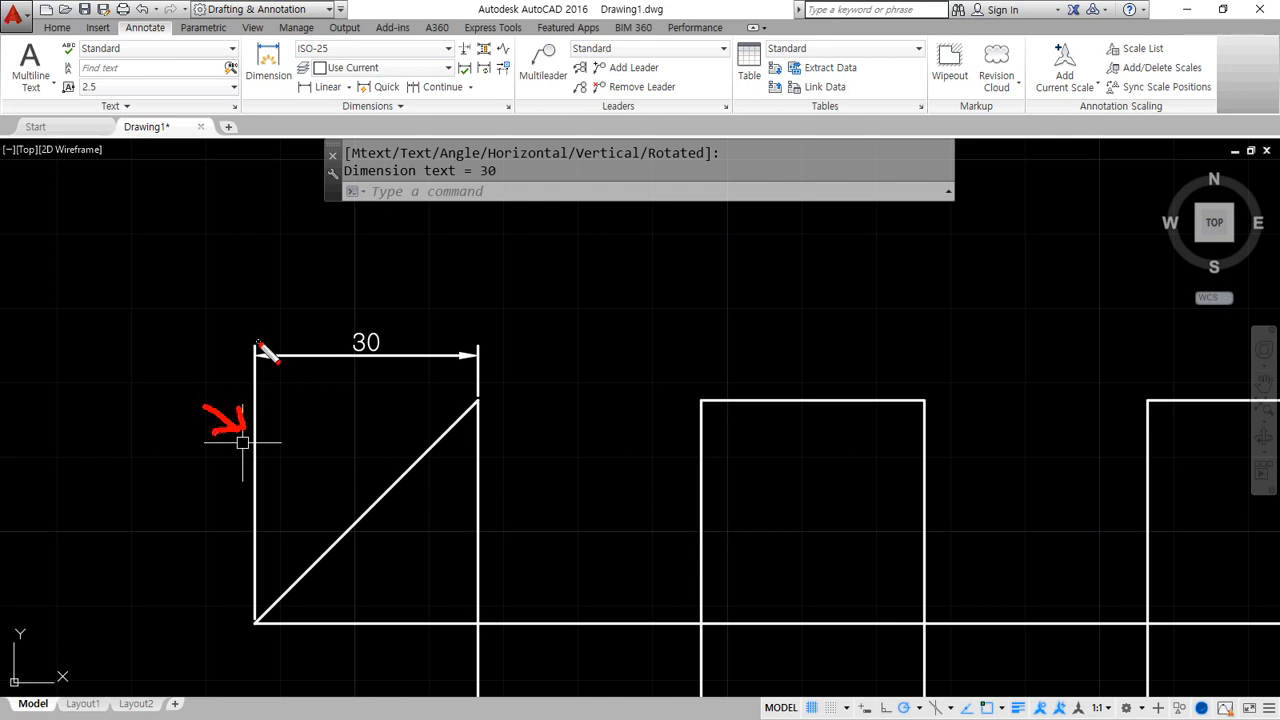
left_click_drag(257, 343, 257, 618)
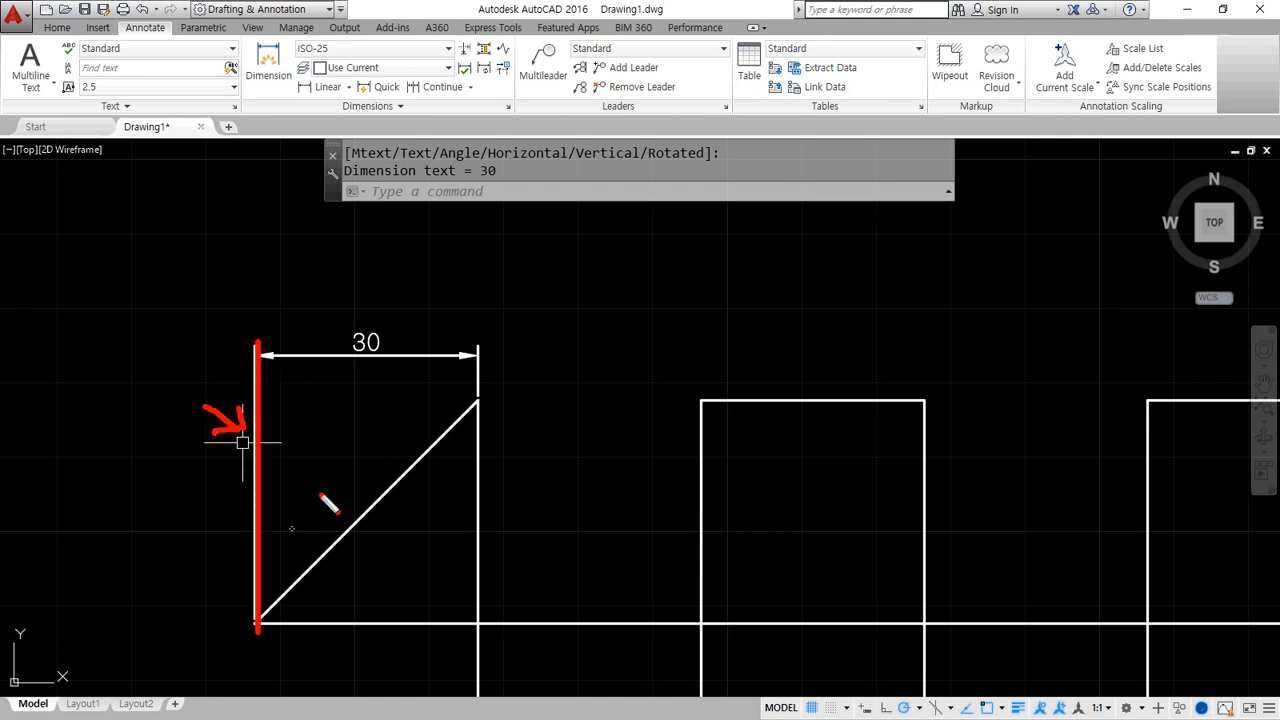
Add baseline dimensions from the triangle's left extension line to each top corner of the three upper squares.
left_click(470, 87)
left_click(468, 150)
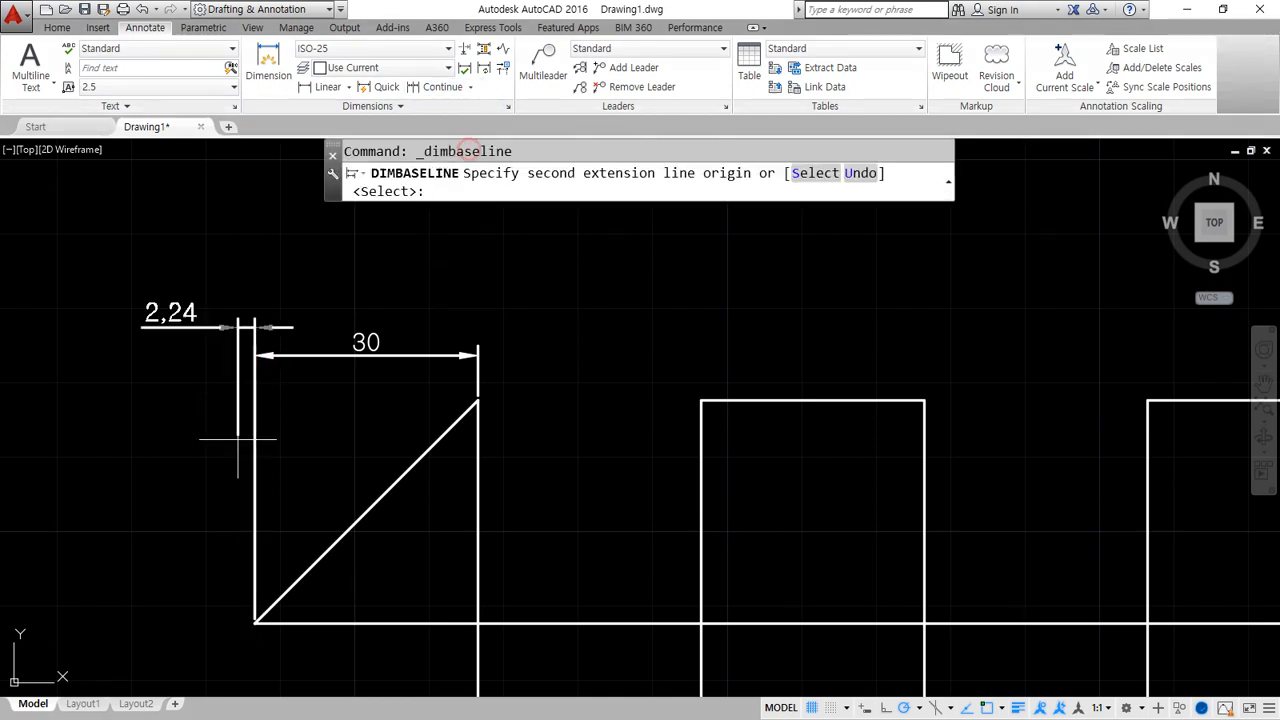
left_click(701, 400)
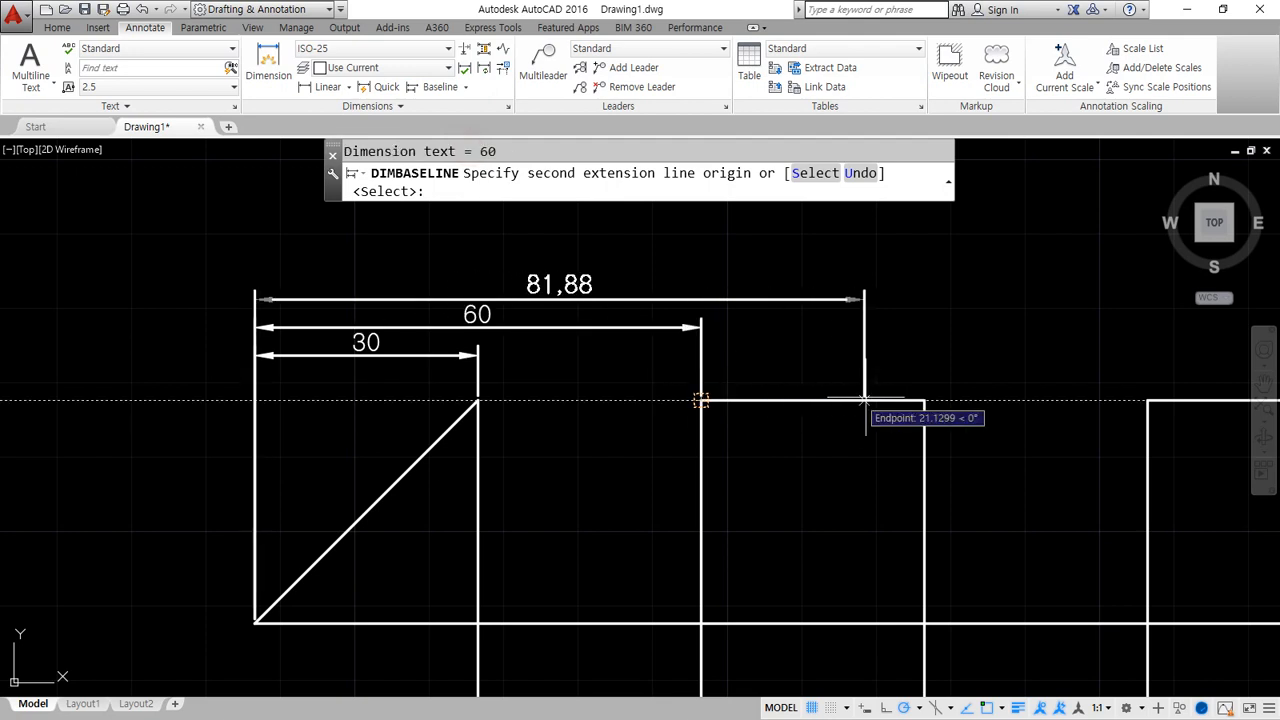
left_click(925, 400)
left_click(1148, 400)
scroll(1146, 400, "down", 2)
middle_click_drag(1146, 400, 866, 459)
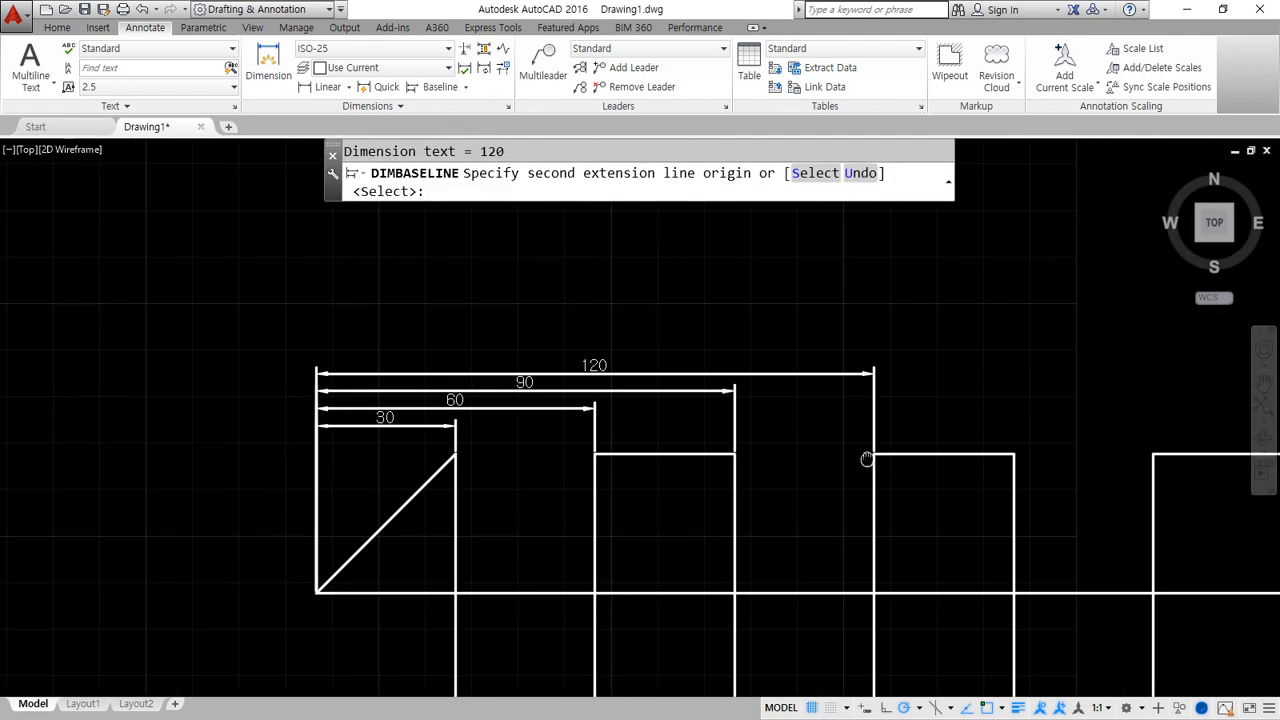
left_click(1014, 454)
left_click(1153, 454)
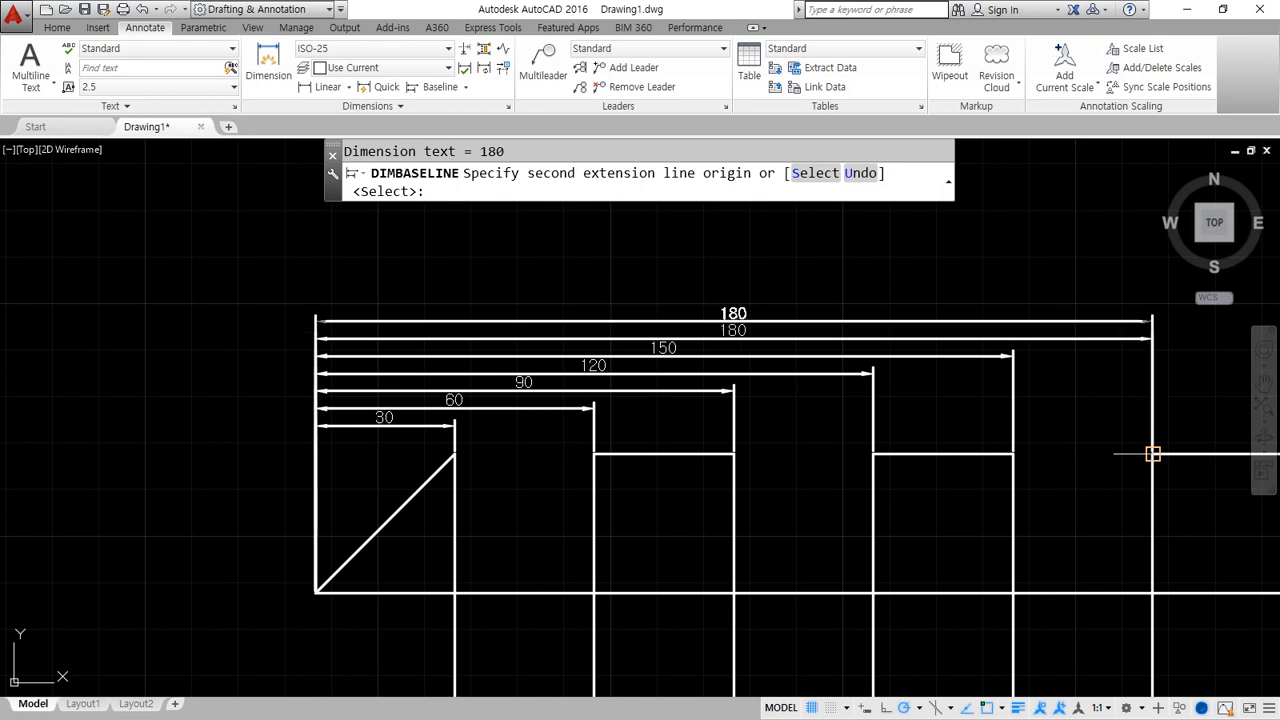
middle_click_drag(1153, 454, 955, 466)
left_click(1095, 466)
key("Escape")
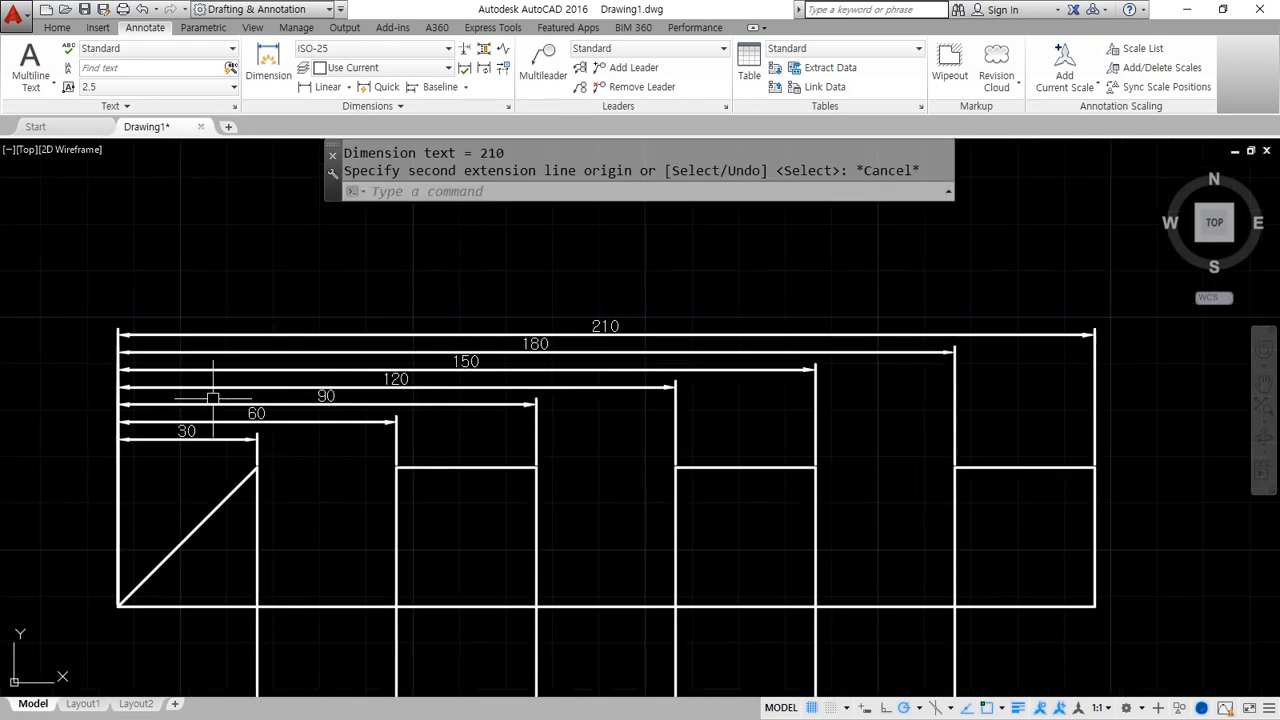
left_click_drag(110, 318, 110, 585)
left_click_drag(104, 402, 692, 430)
left_click_drag(633, 403, 631, 474)
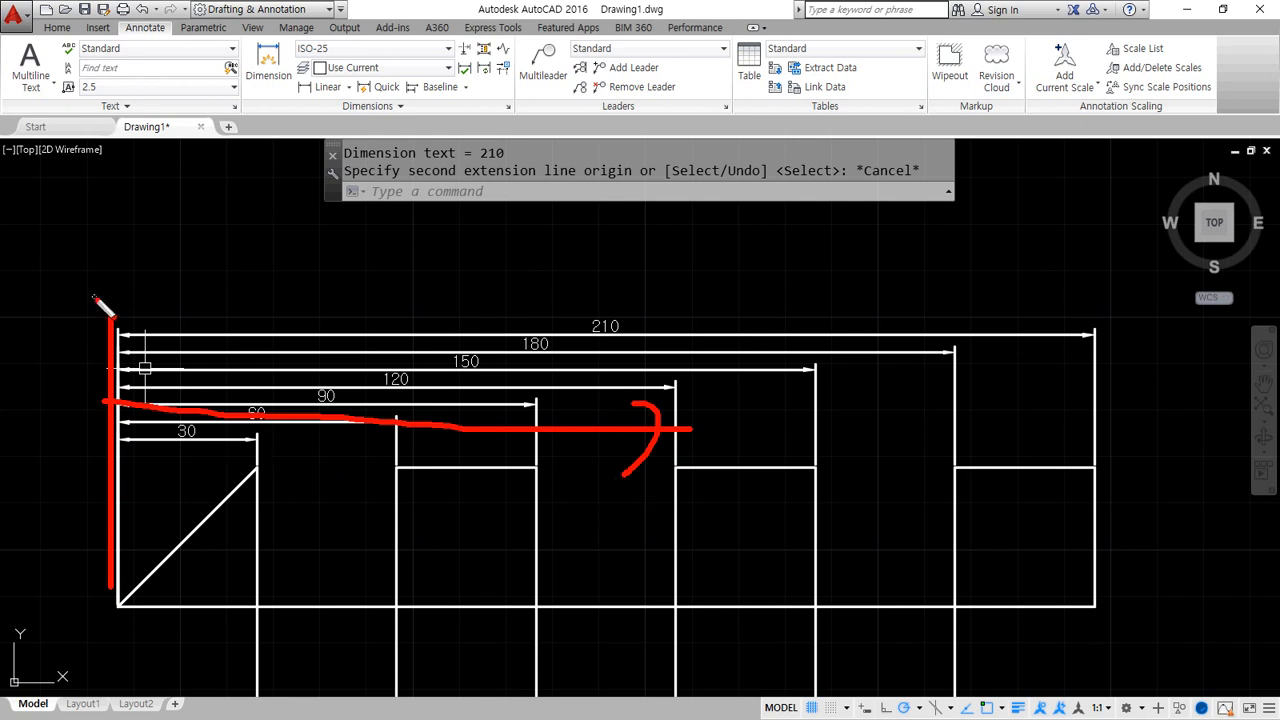
Erase all seven stacked dimensions above the upper-left triangle and the three upper squares.
mouse_move(122, 323)
left_mouse_down()
mouse_move(129, 486)
mouse_move(114, 594)
mouse_move(122, 316)
mouse_move(134, 605)
left_mouse_up()
key("e")
key("Escape")
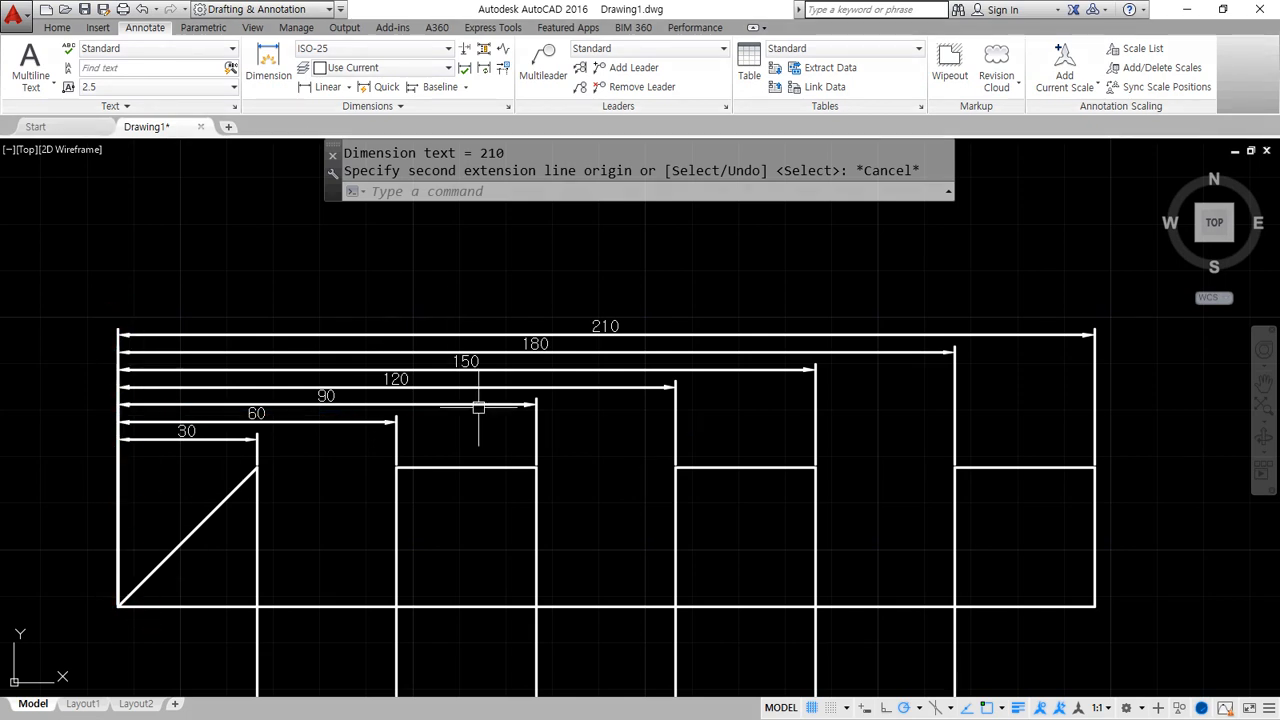
left_click(319, 434)
left_click(120, 297)
type("e")
key("Return")
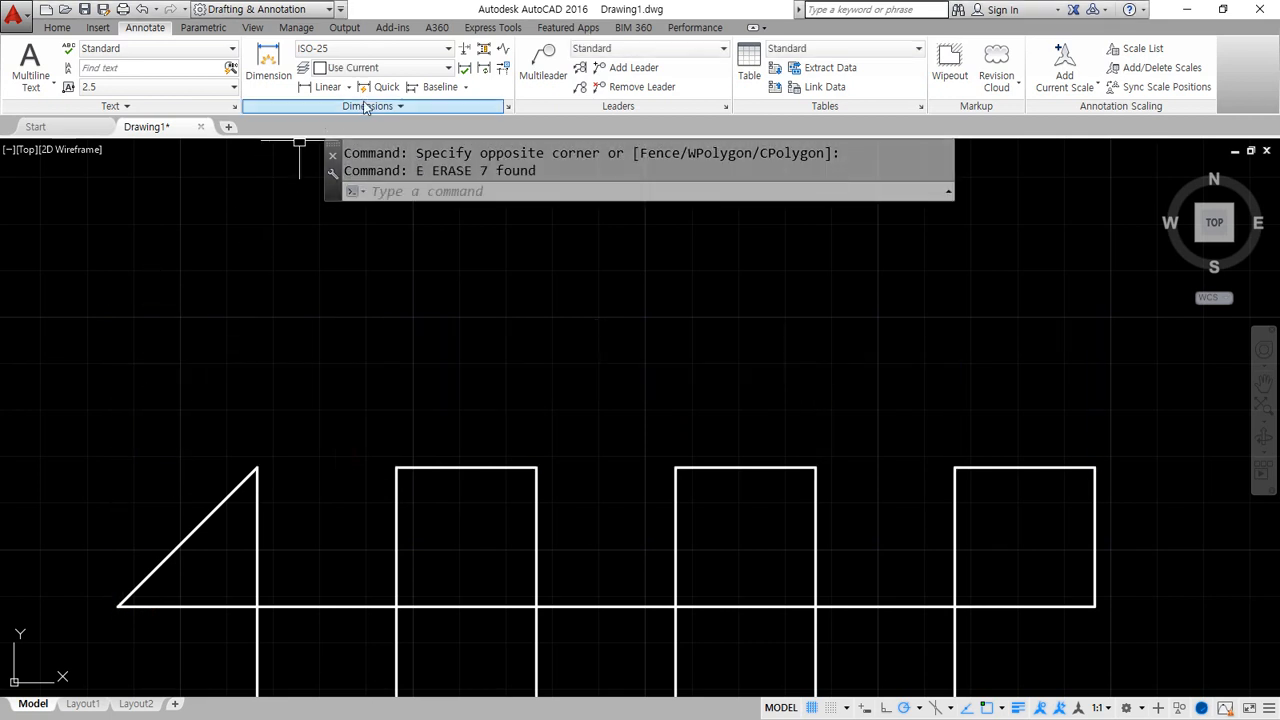
Add a horizontal linear dimension above the upper-left triangle, picking its top corner first and its lower-left corner second.
left_click(322, 87)
left_click(257, 467)
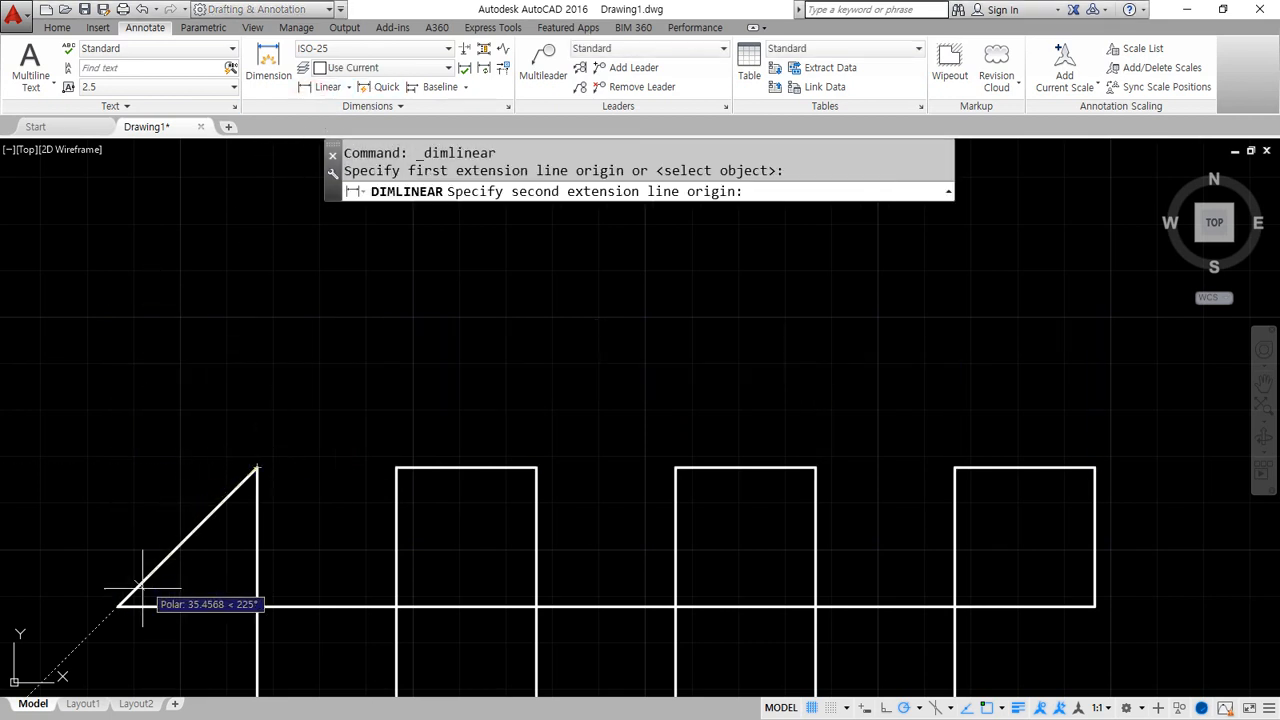
left_click(117, 606)
left_click(172, 403)
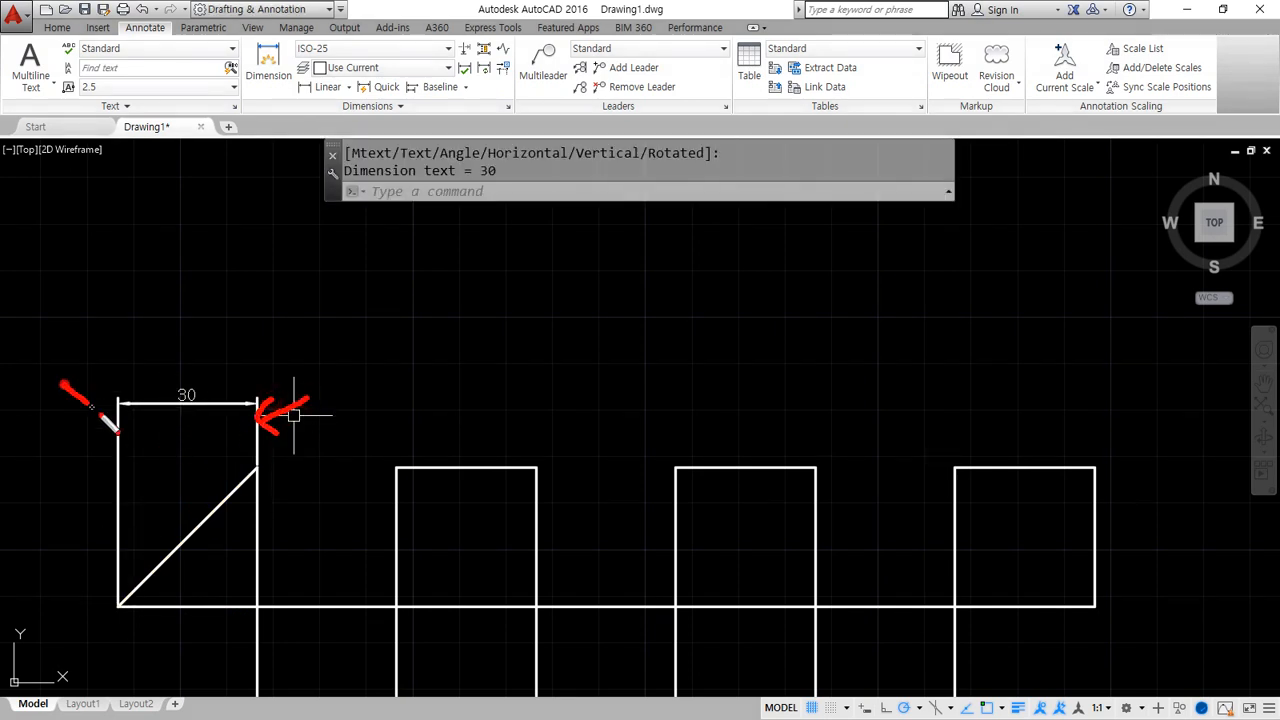
left_click_drag(96, 410, 116, 434)
key("Escape")
Reselect the triangle dimension's left extension line as base and add baseline dimensions to each upper square's top-left corner and the last square's top-right corner.
left_click(432, 86)
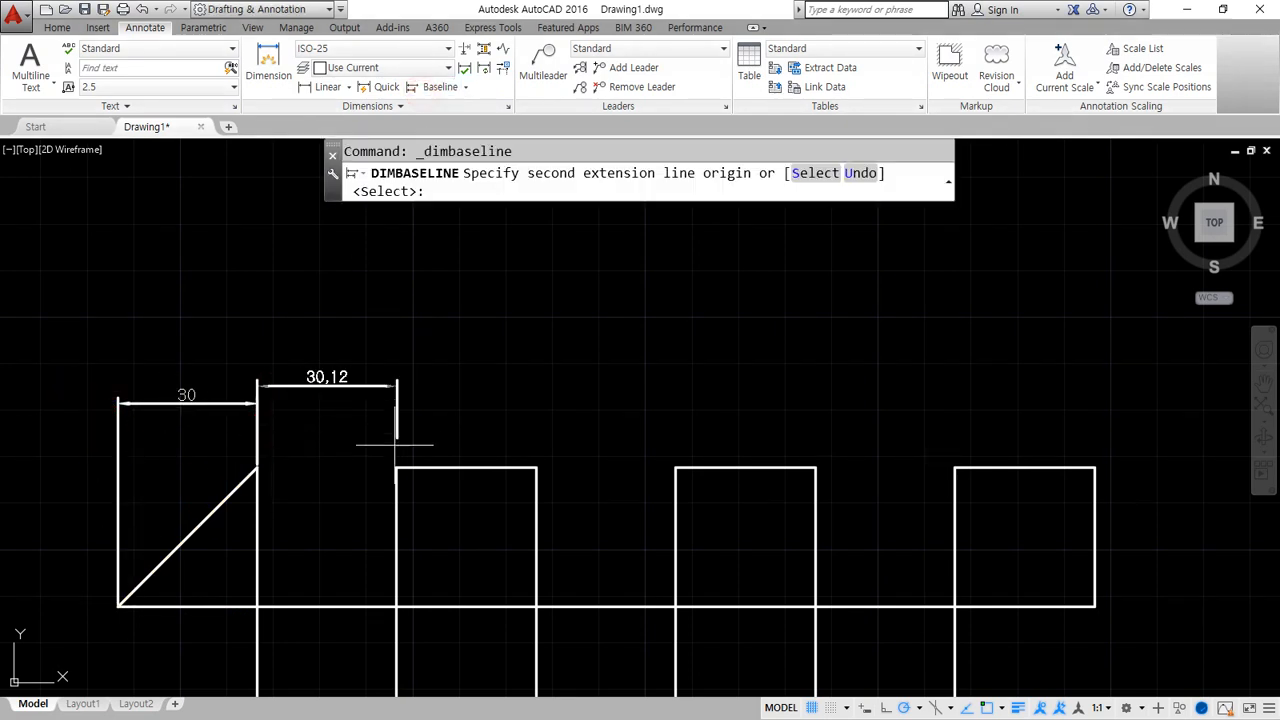
key("ctrl+shift+d")
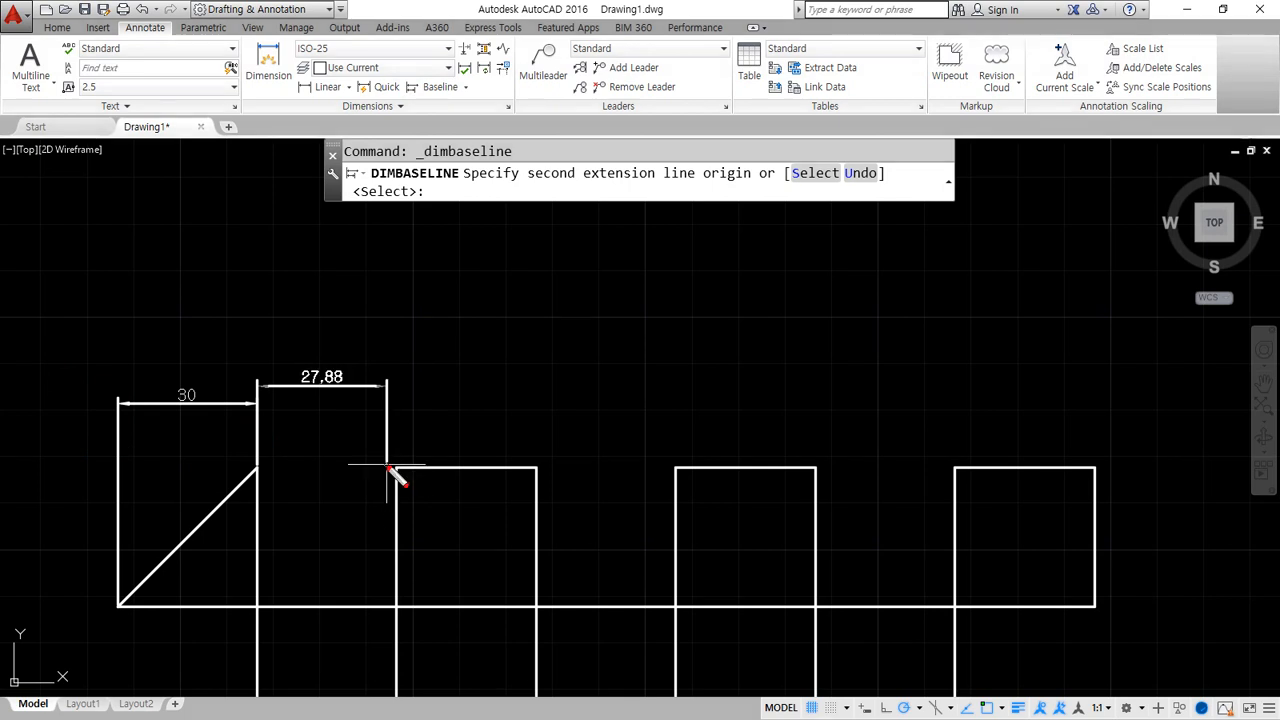
mouse_move(280, 448)
left_mouse_down()
mouse_move(255, 452)
mouse_move(266, 474)
left_mouse_up()
key("ctrl+shift+d")
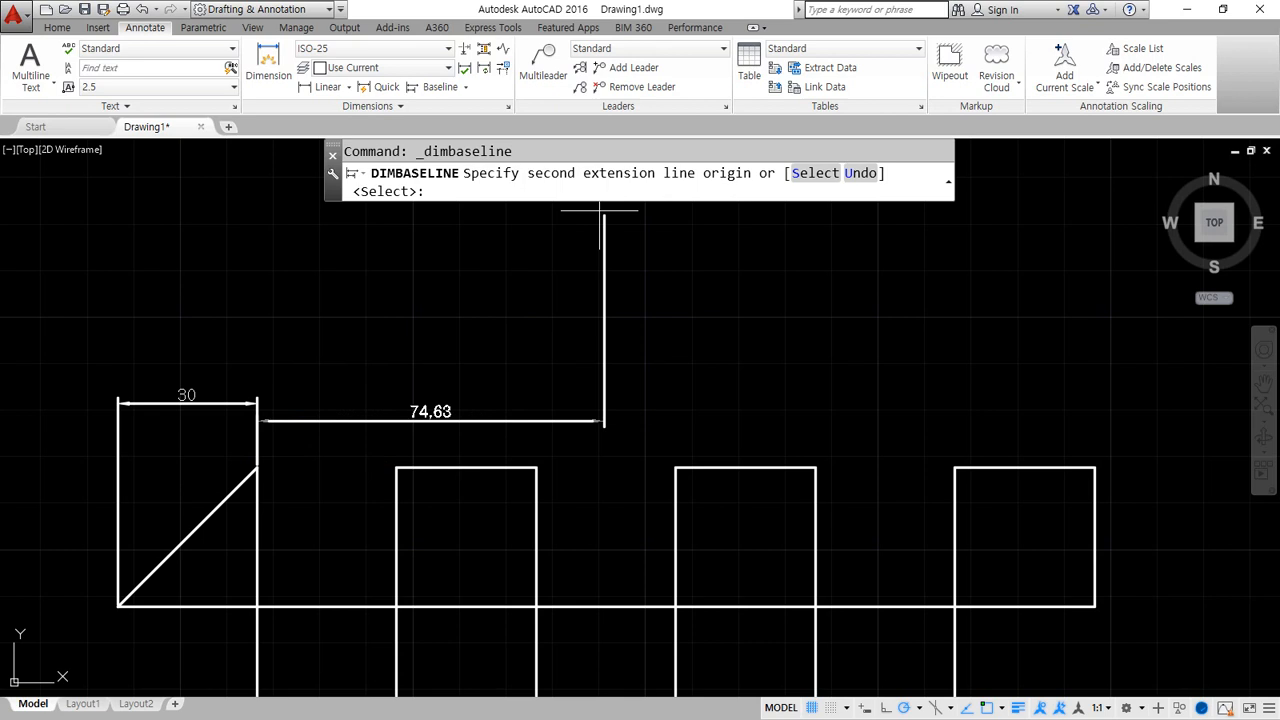
left_click(815, 173)
left_click(118, 445)
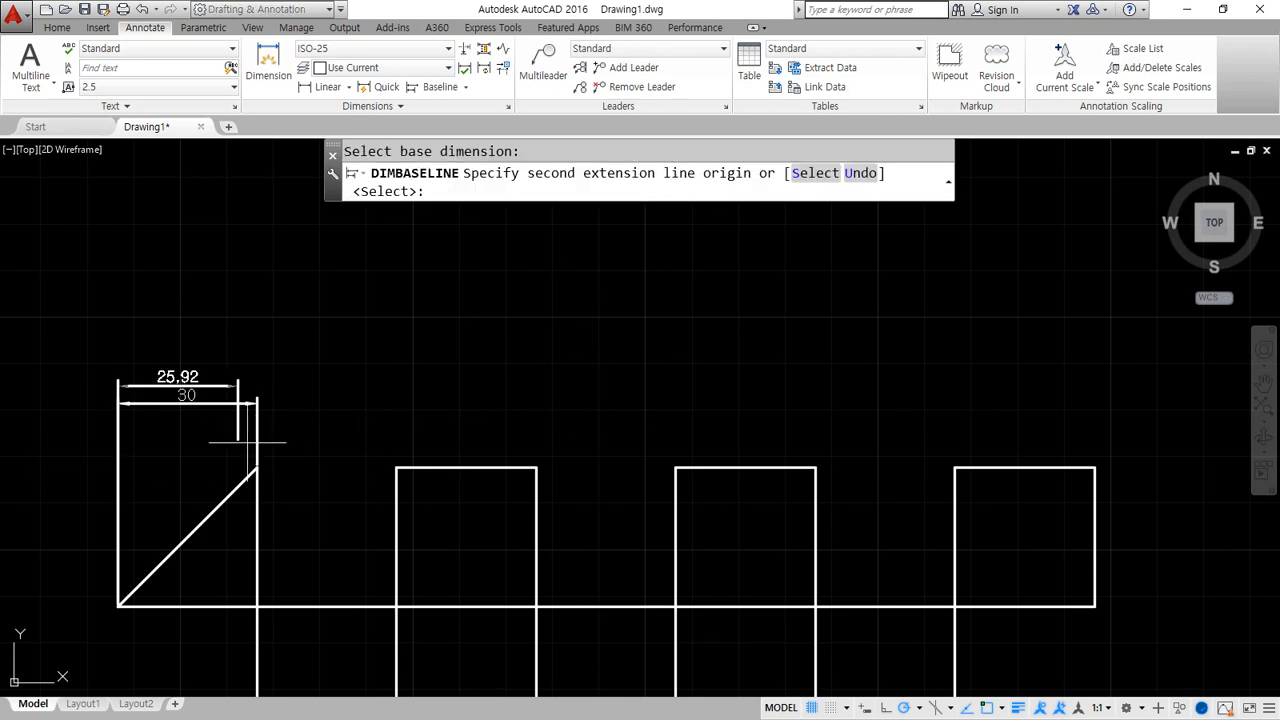
left_click(396, 467)
left_click(676, 467)
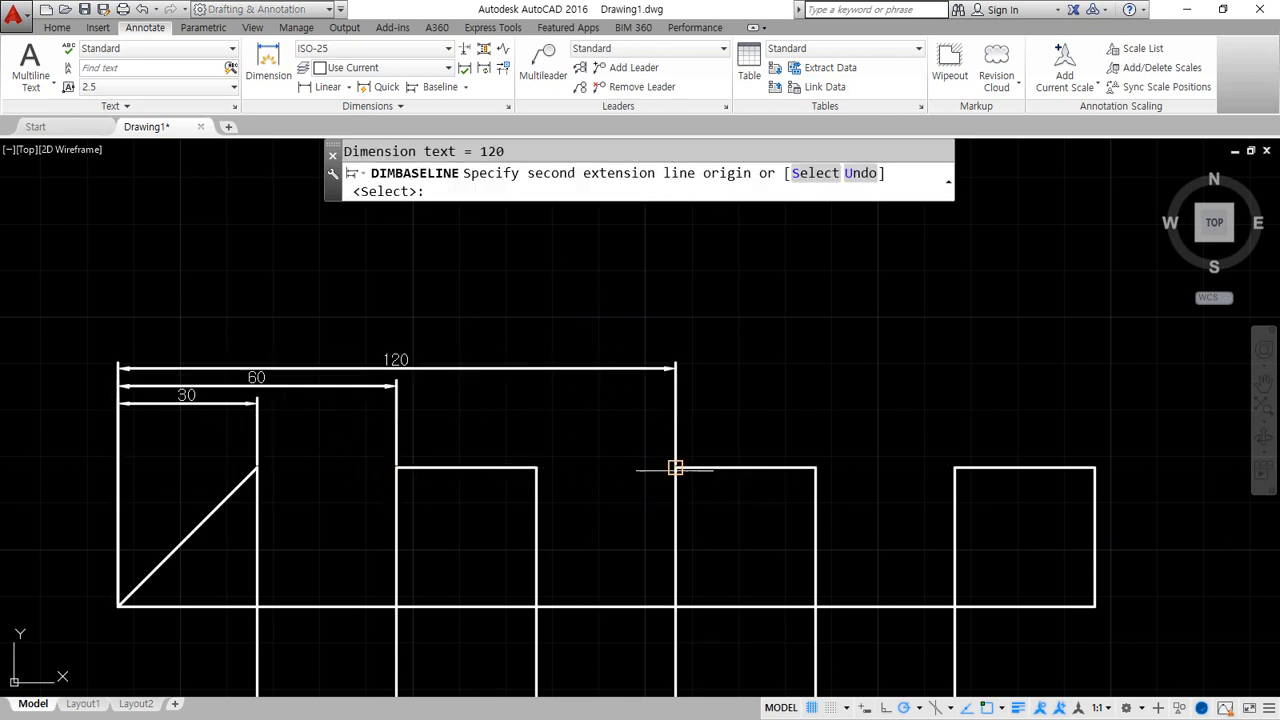
left_click(955, 467)
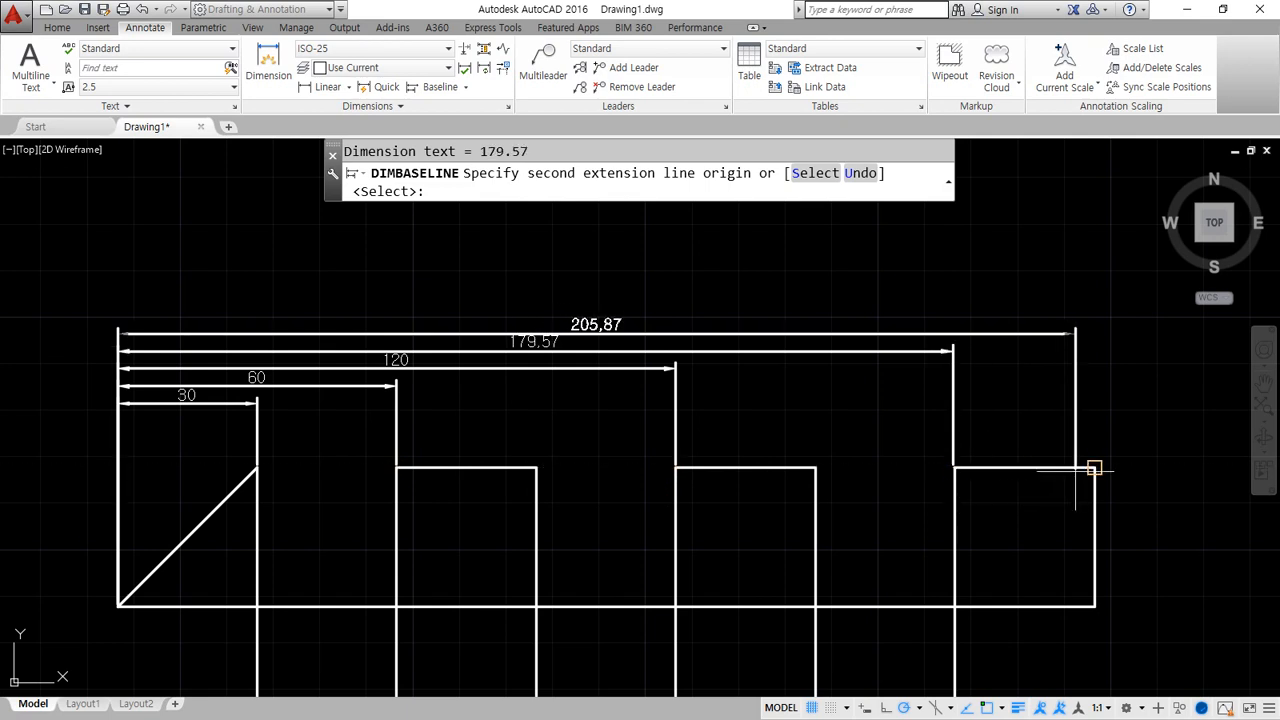
left_click(1095, 467)
key("Escape")
Erase the four baseline dimensions above the squares, keeping the triangle's linear dimension.
left_click(666, 283)
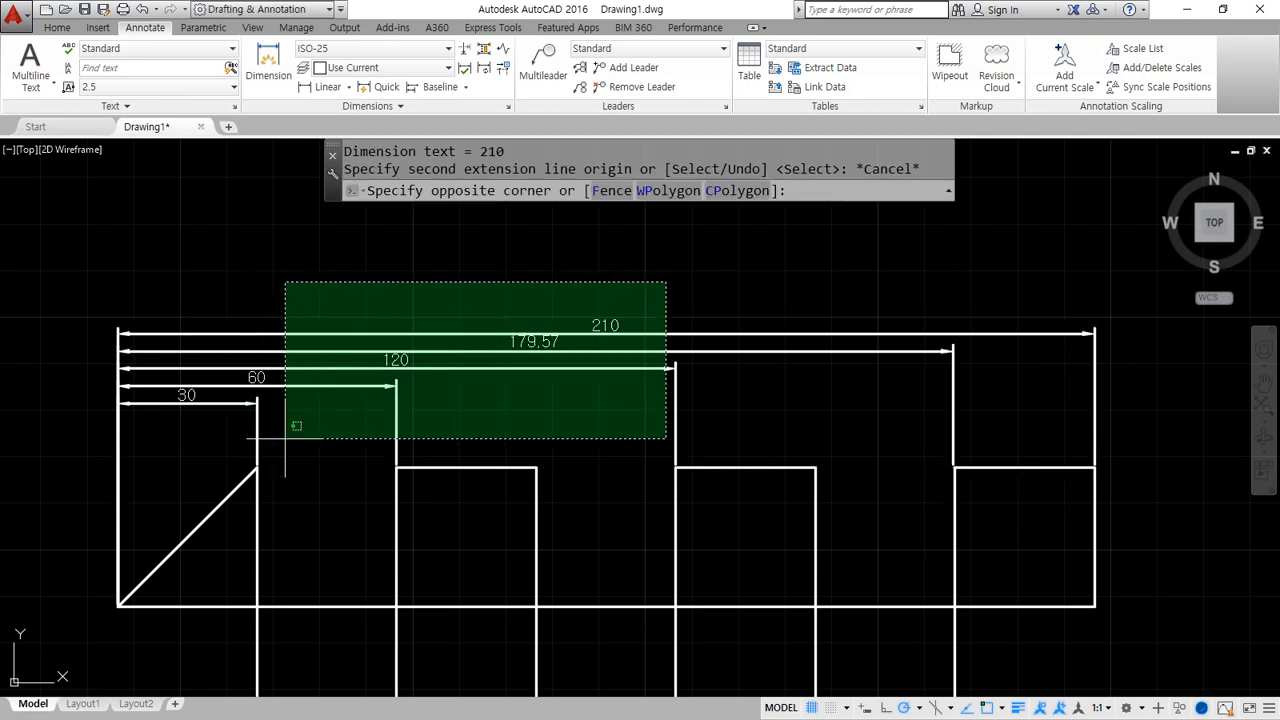
left_click(228, 452)
type("E")
key("Return")
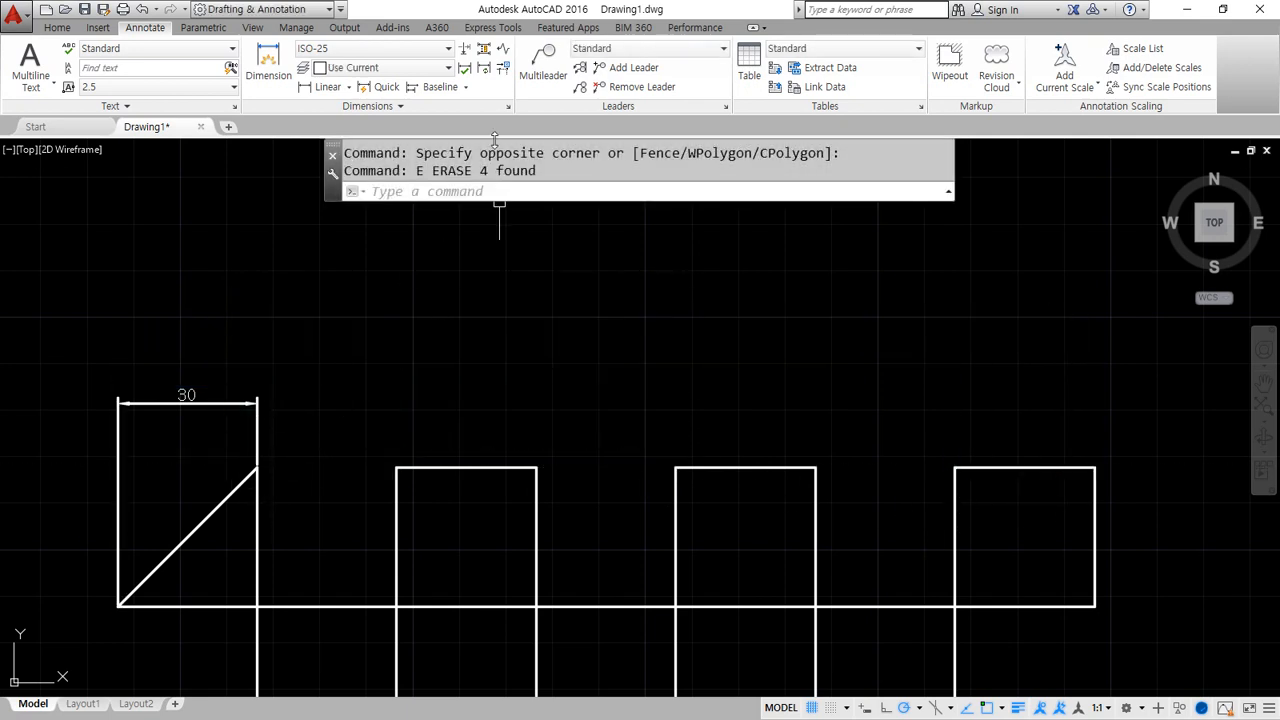
Add baseline dimensions from the left extension line of the triangle's dimension to all six top corners of the three upper squares.
left_click(439, 88)
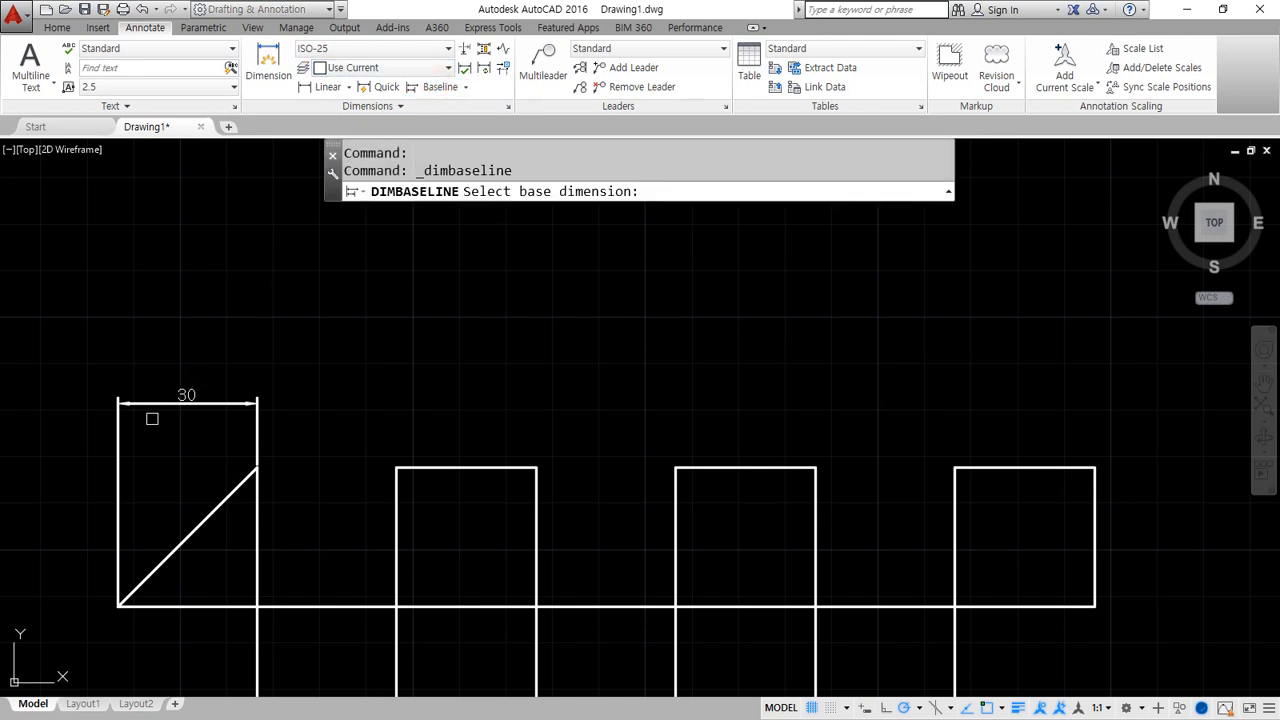
left_click(120, 437)
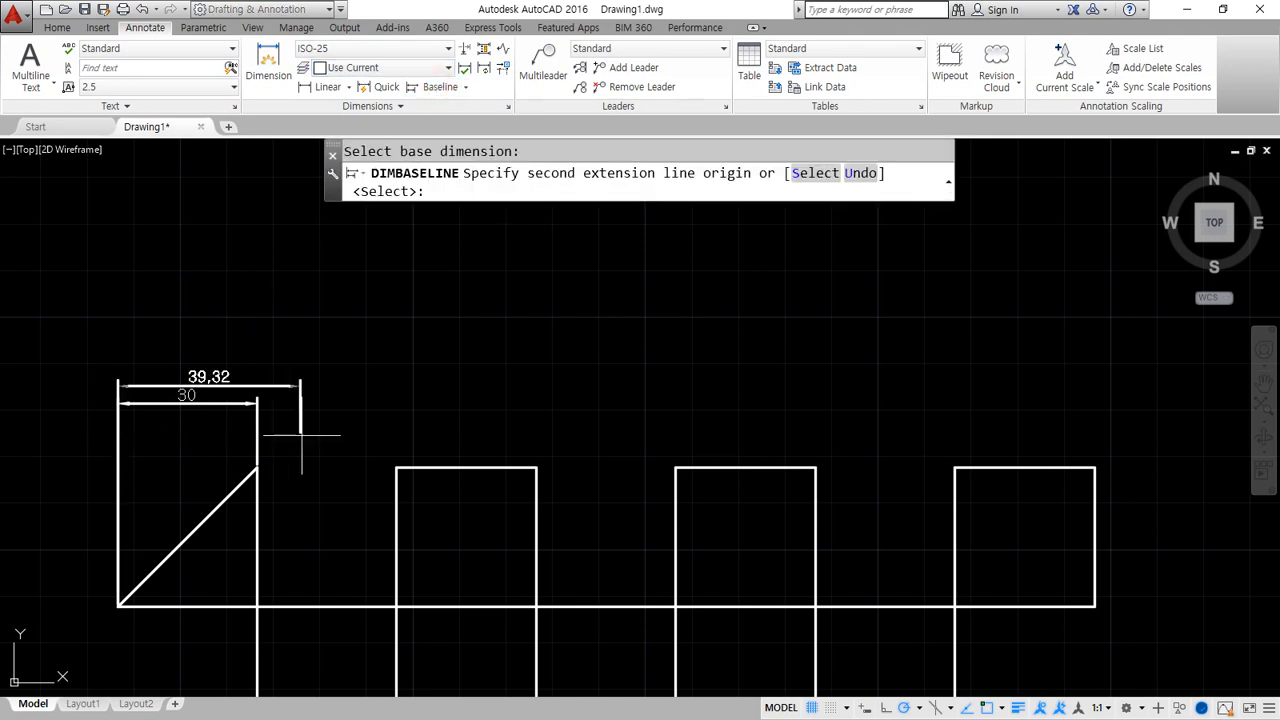
left_click(397, 467)
left_click(536, 467)
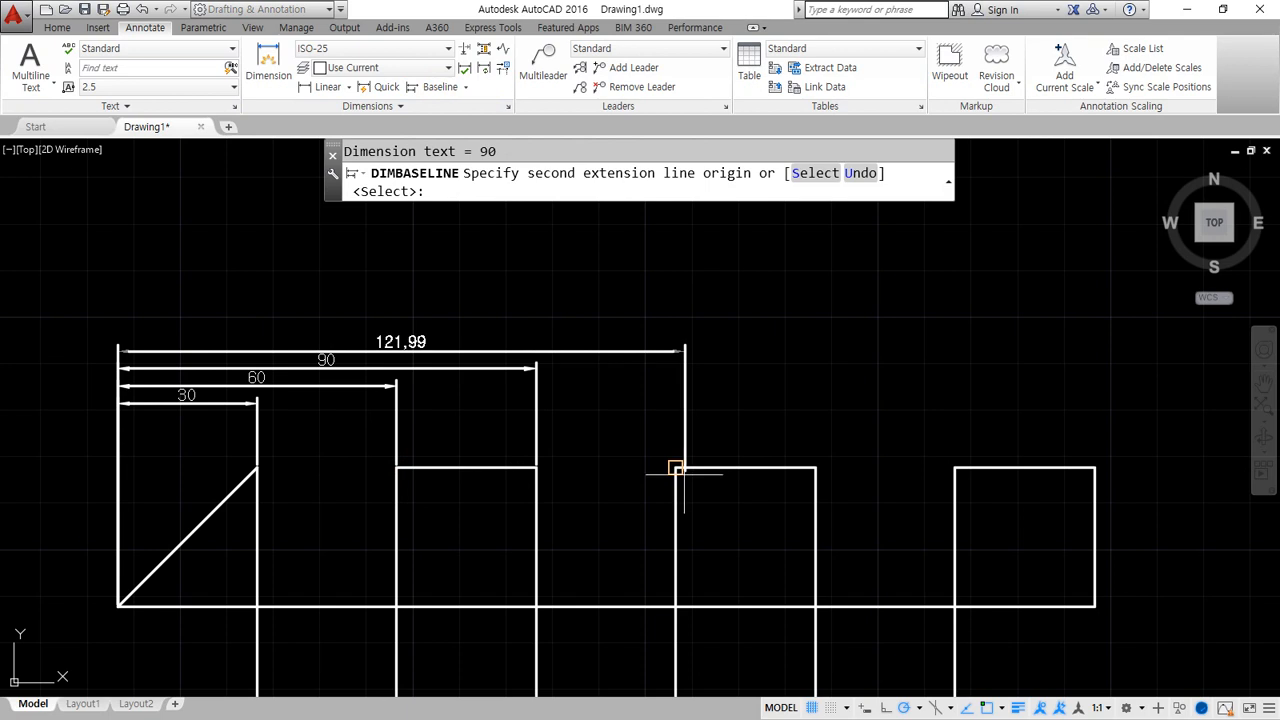
left_click(676, 467)
left_click(813, 467)
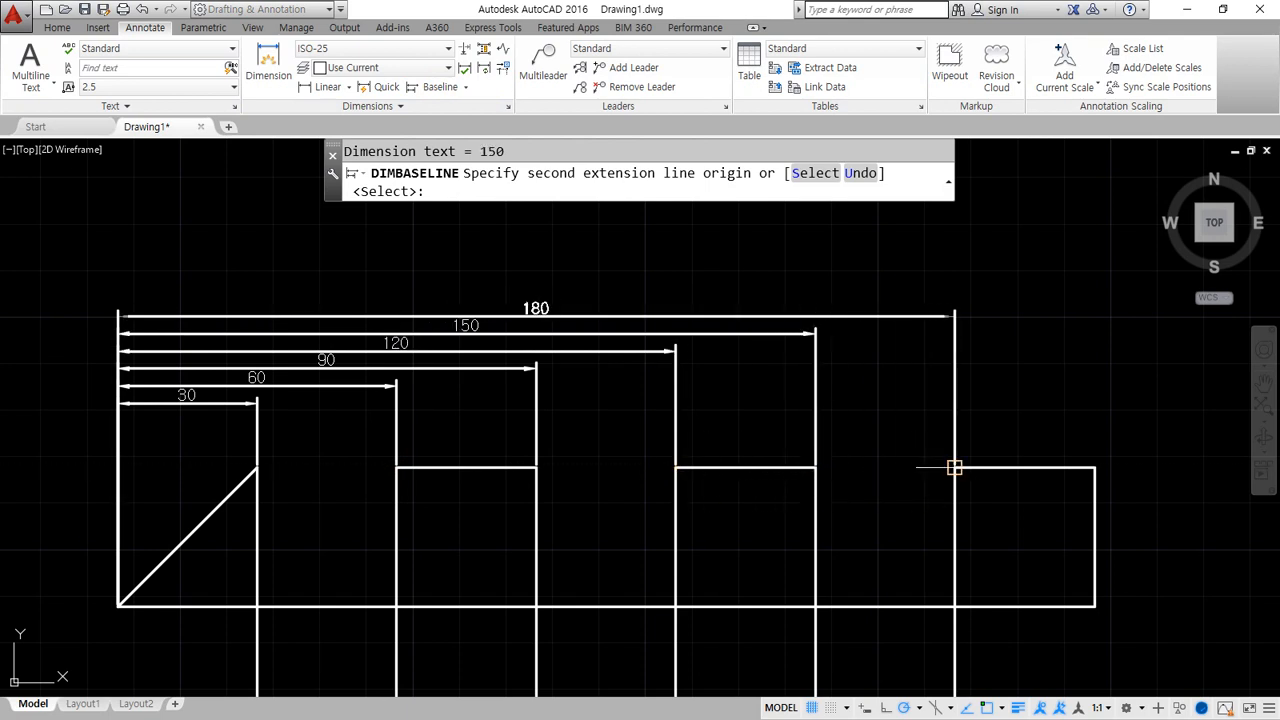
left_click(955, 467)
left_click(1095, 467)
key("Return")
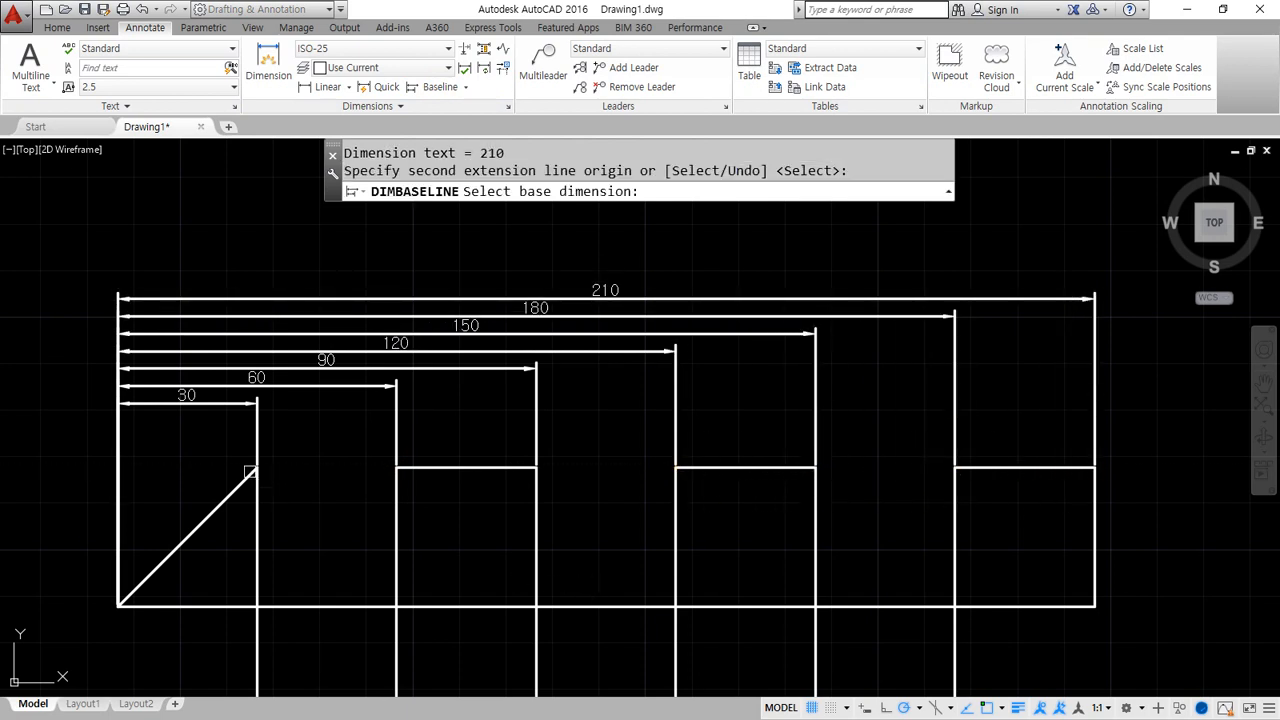
key("Escape")
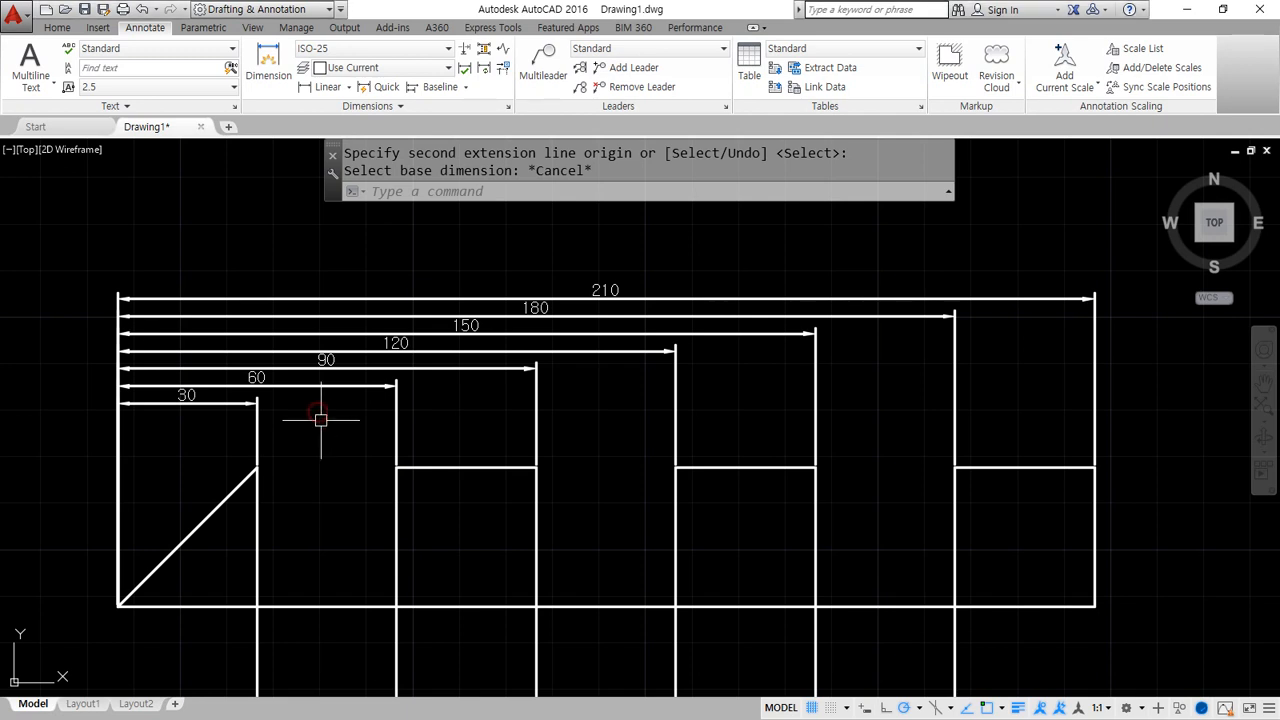
scroll(320, 420, "up", 5)
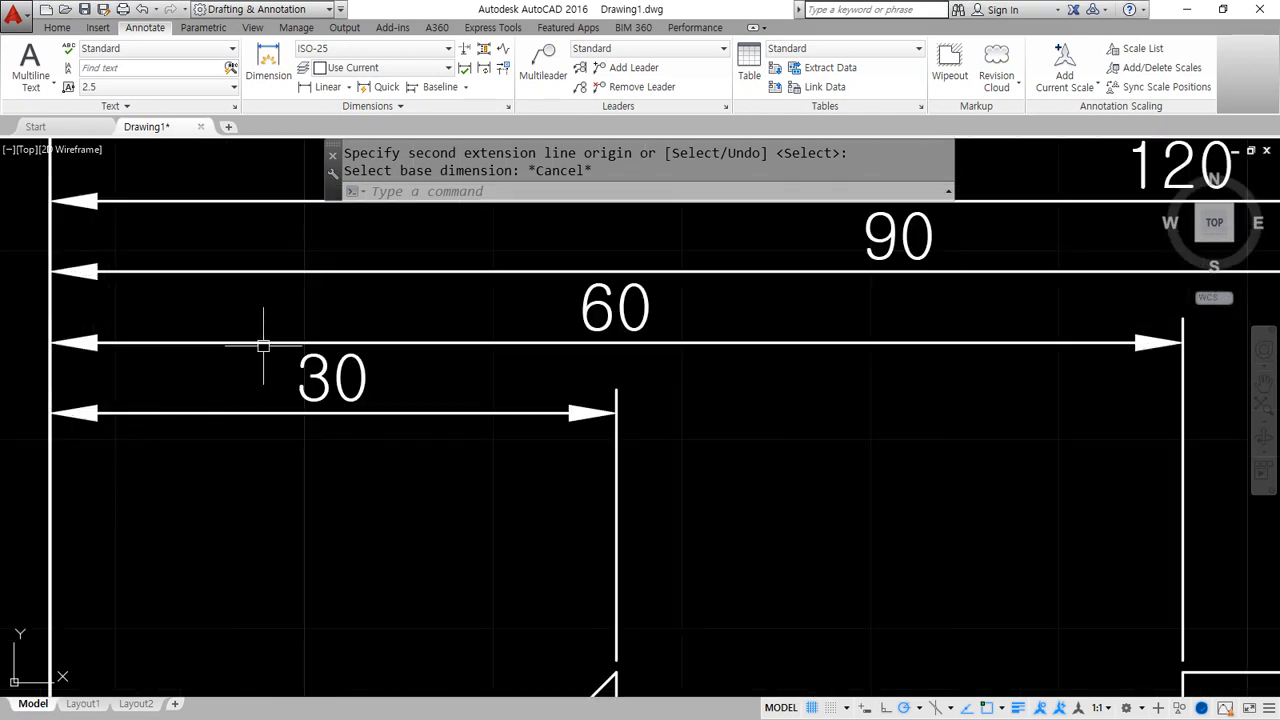
left_click(264, 344)
left_click(266, 360)
key("Escape")
key("Escape")
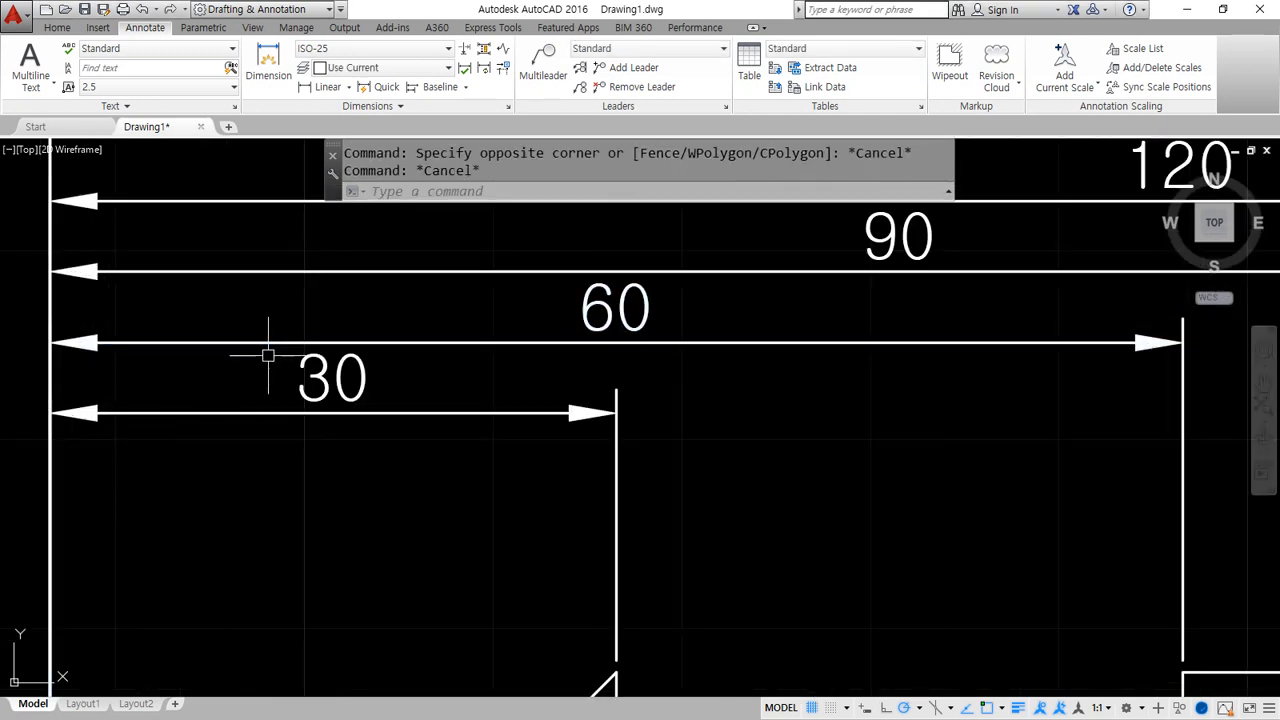
left_click_drag(274, 354, 271, 417)
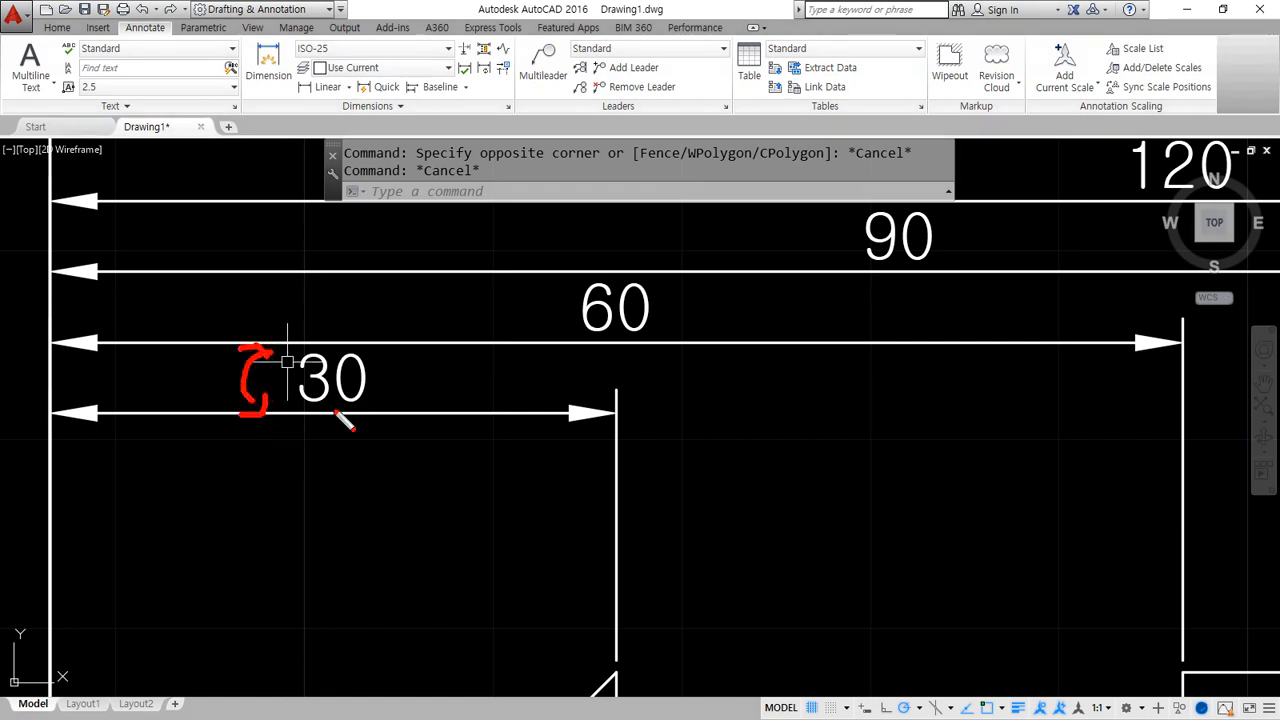
mouse_move(262, 350)
left_mouse_down()
mouse_move(338, 385)
mouse_move(316, 418)
mouse_move(479, 368)
left_mouse_up()
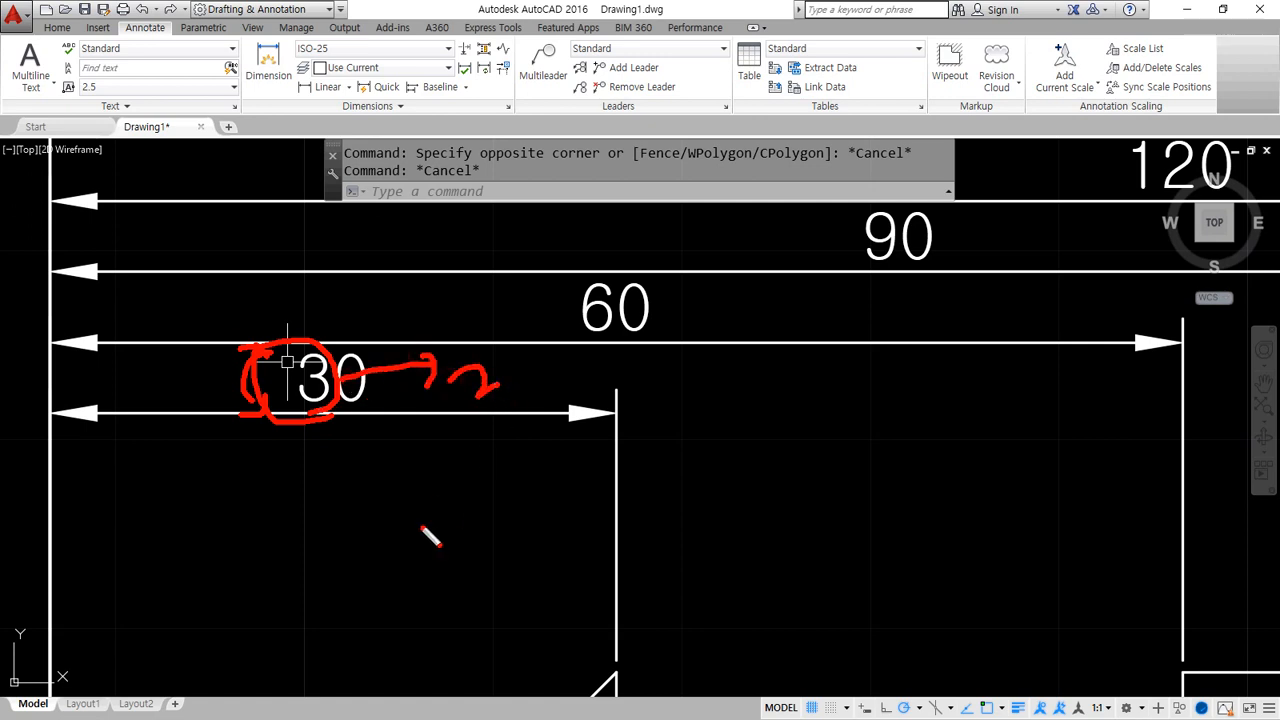
key("Escape")
Erase the six stacked baseline dimensions above the 30 dimension, keeping only the 30 dimension.
scroll(700, 445, "down", 4)
middle_click_drag(768, 446, 574, 460)
left_click(634, 451)
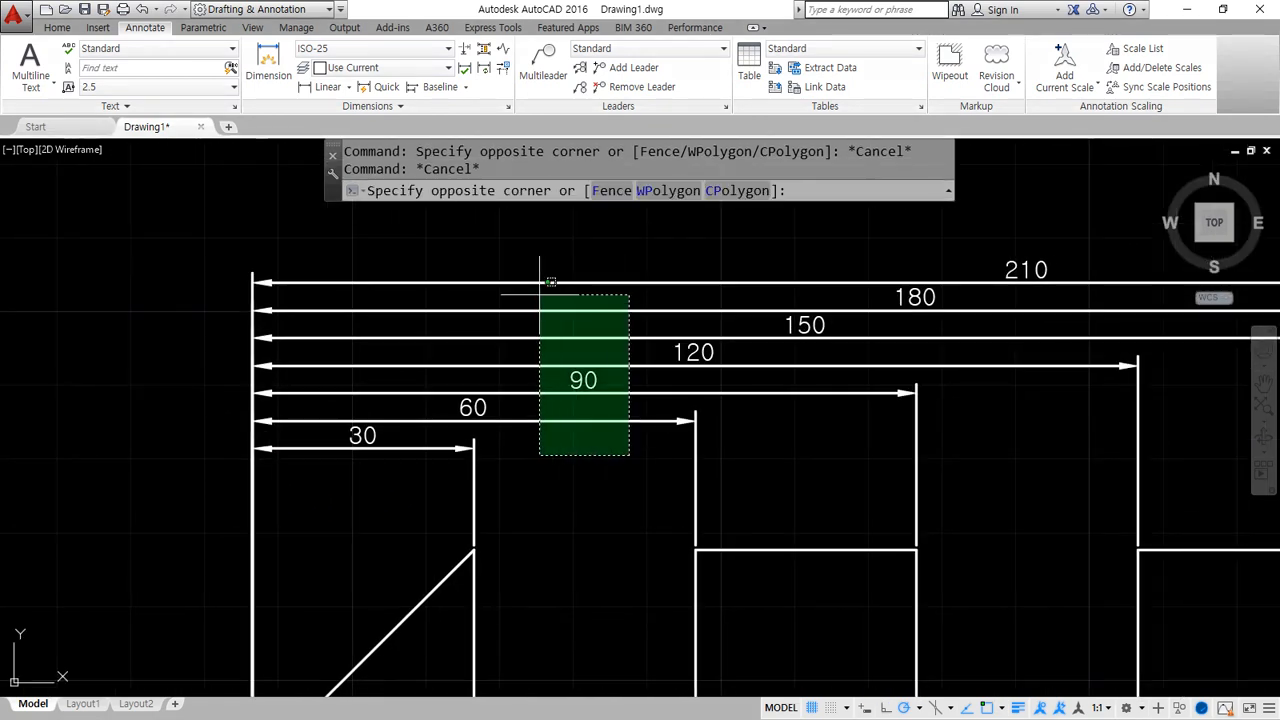
left_click(517, 254)
type("e")
key("Return")
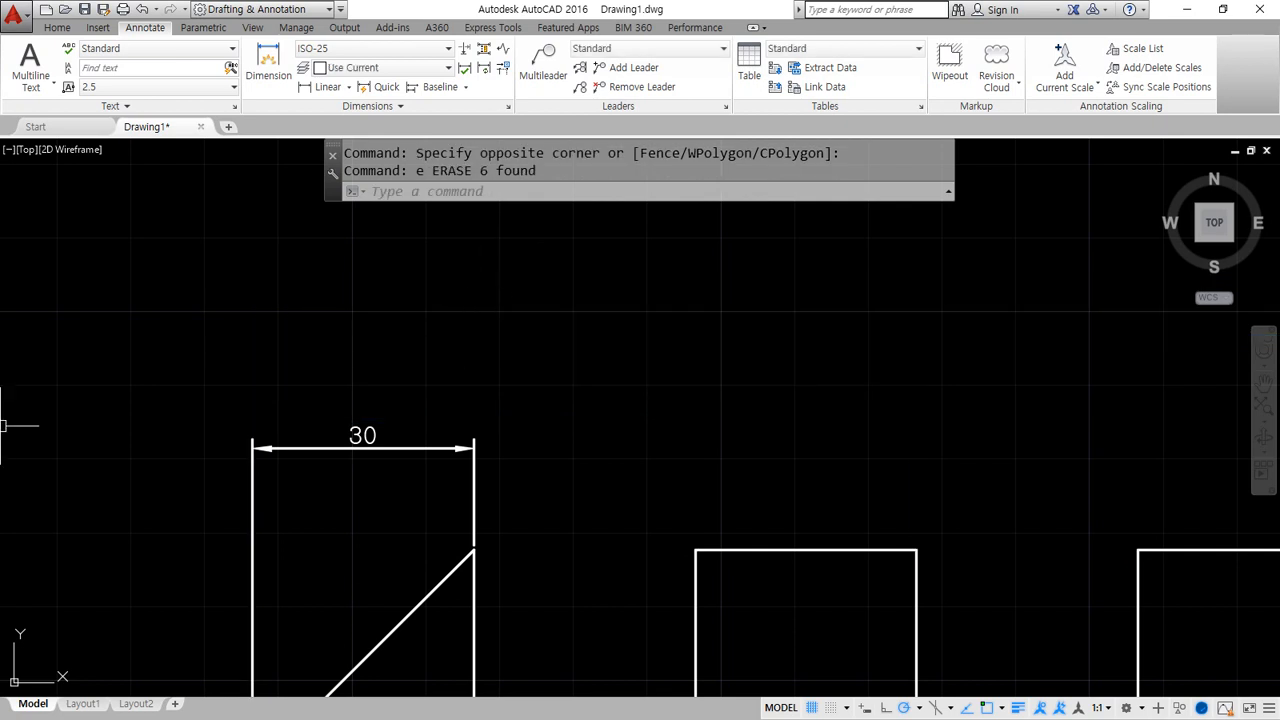
key("alt+Tab")
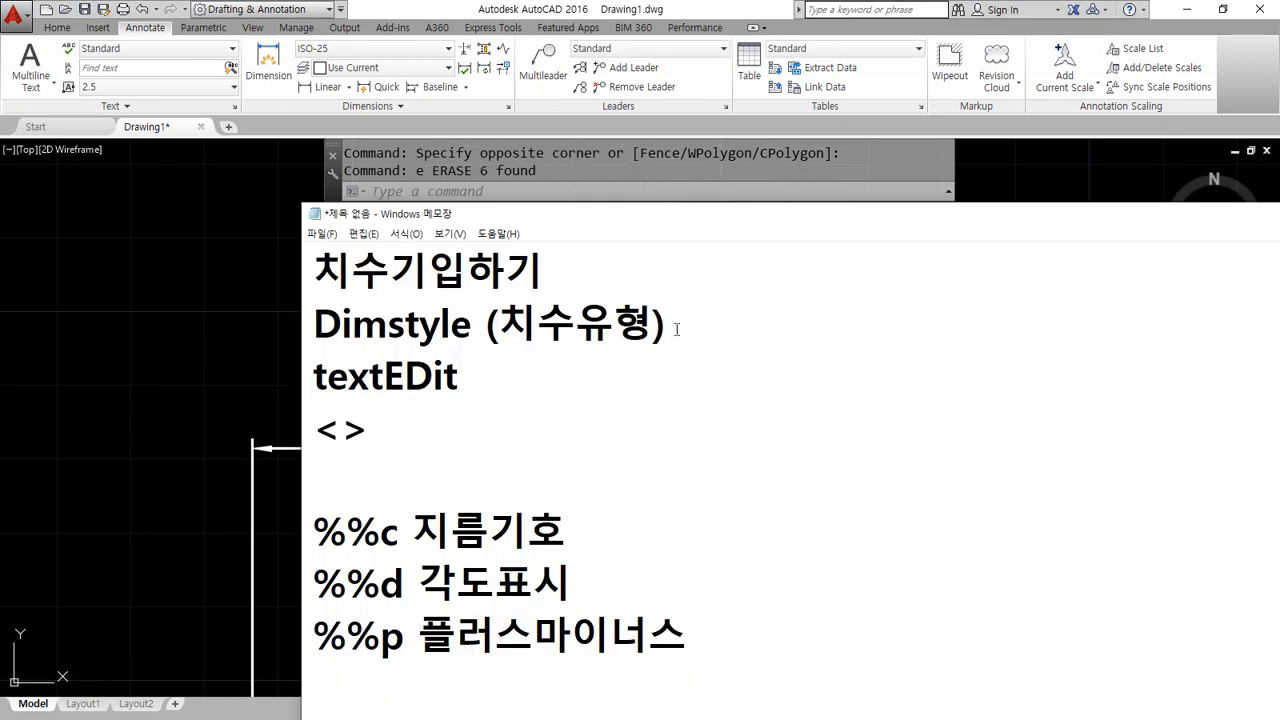
left_click_drag(677, 329, 313, 323)
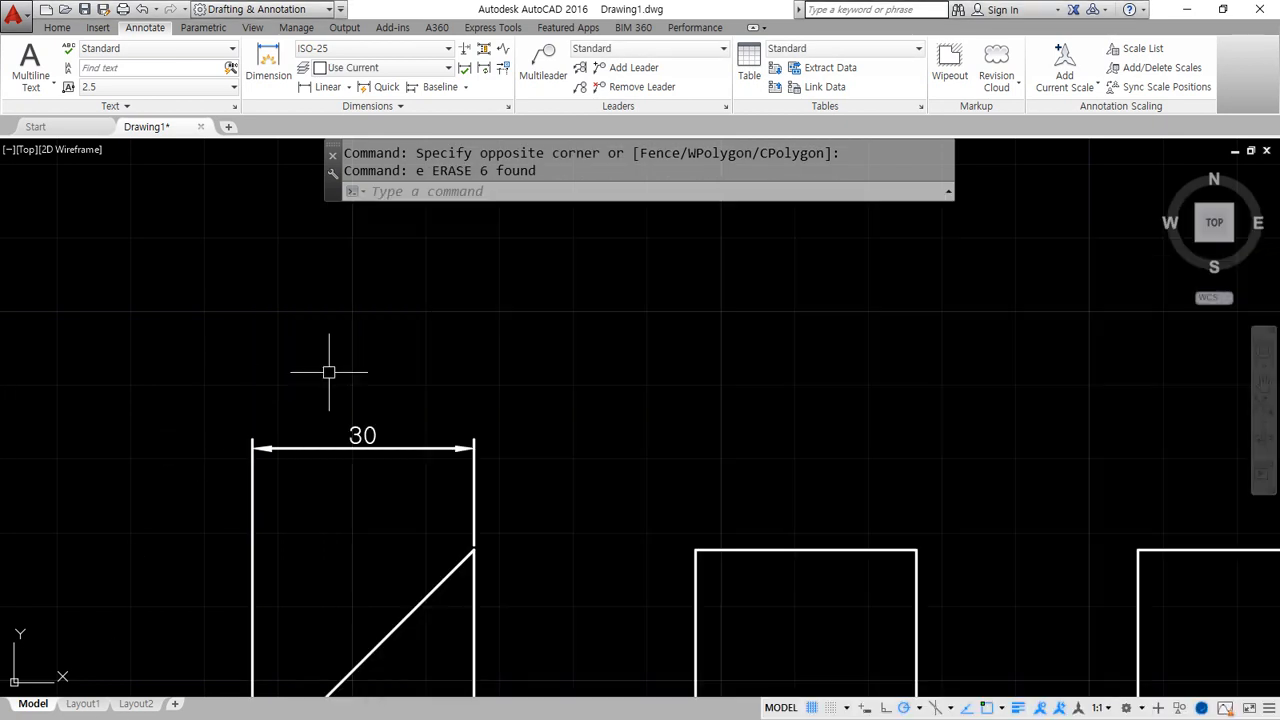
key("alt+Tab")
key("Return")
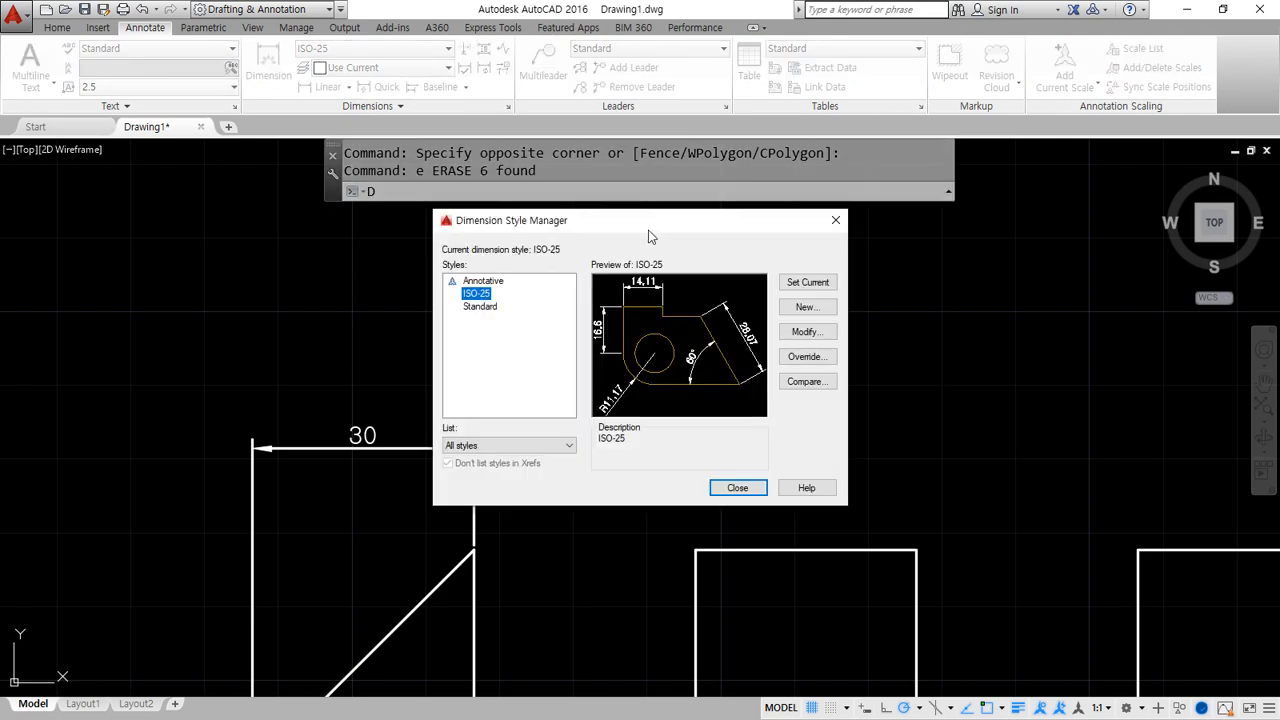
key("Escape")
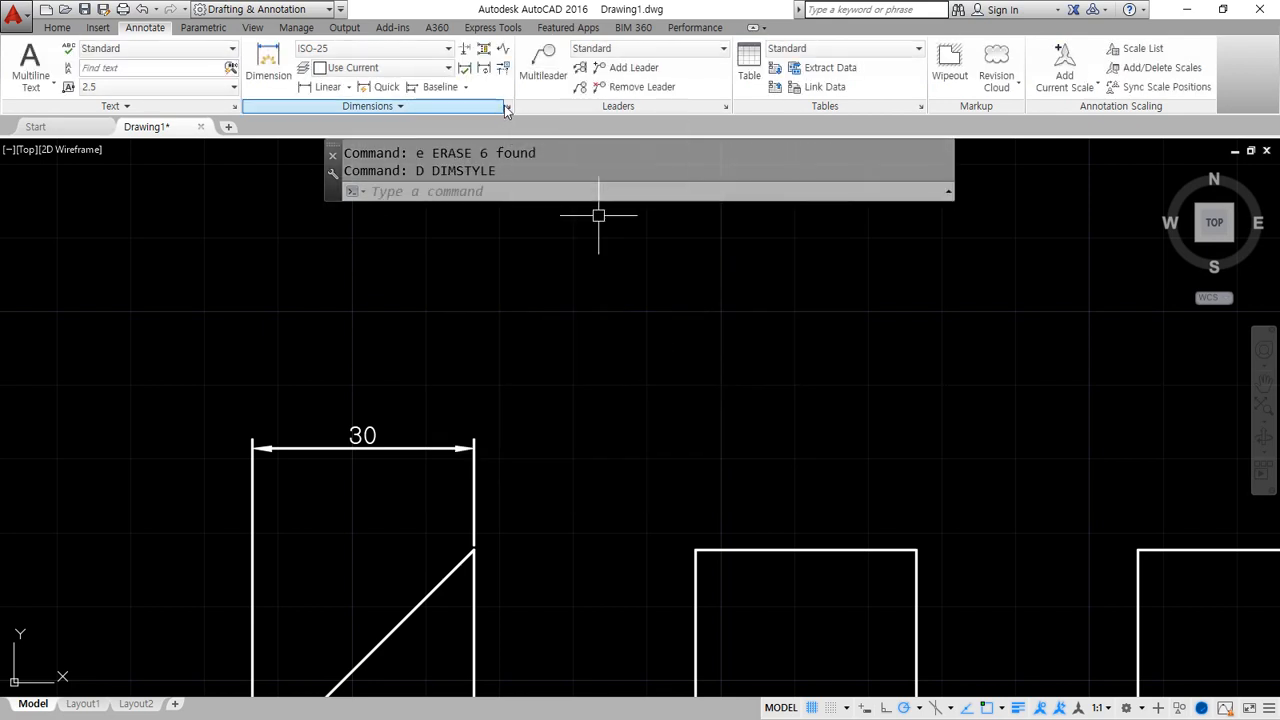
Modify the ISO-25 dimension style so its baseline spacing is 8.
left_click(507, 107)
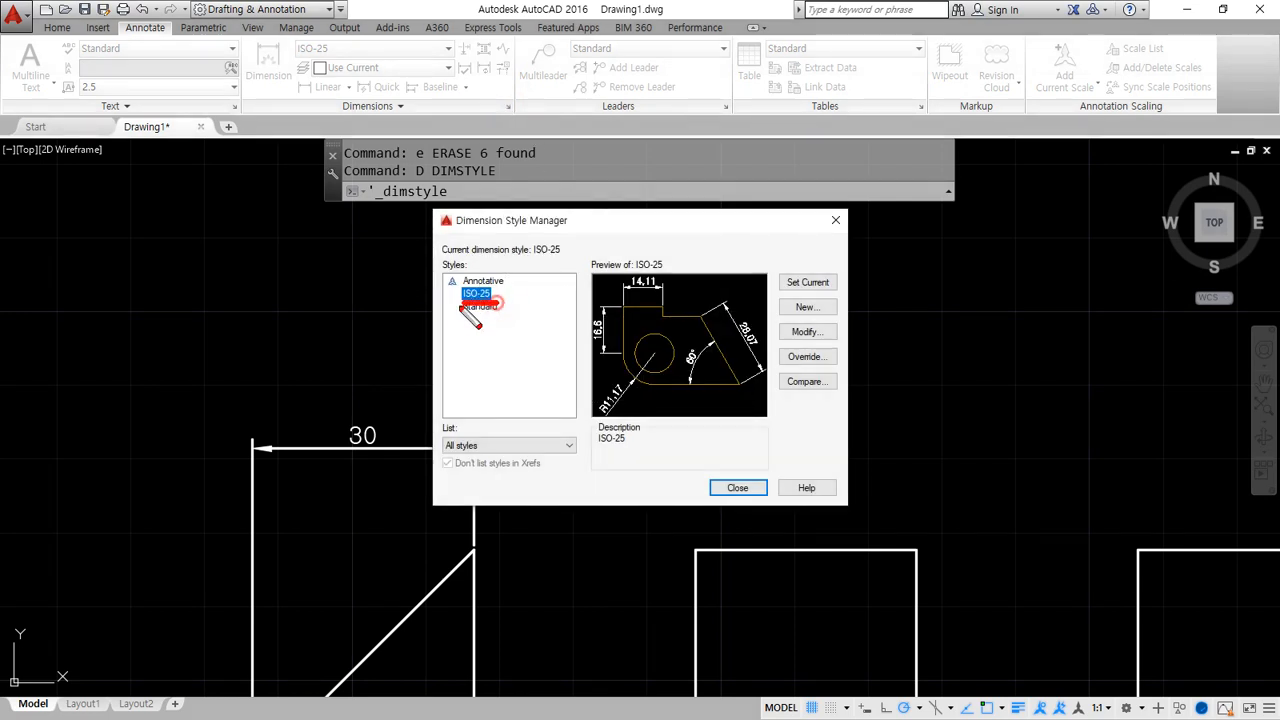
left_click_drag(441, 300, 741, 349)
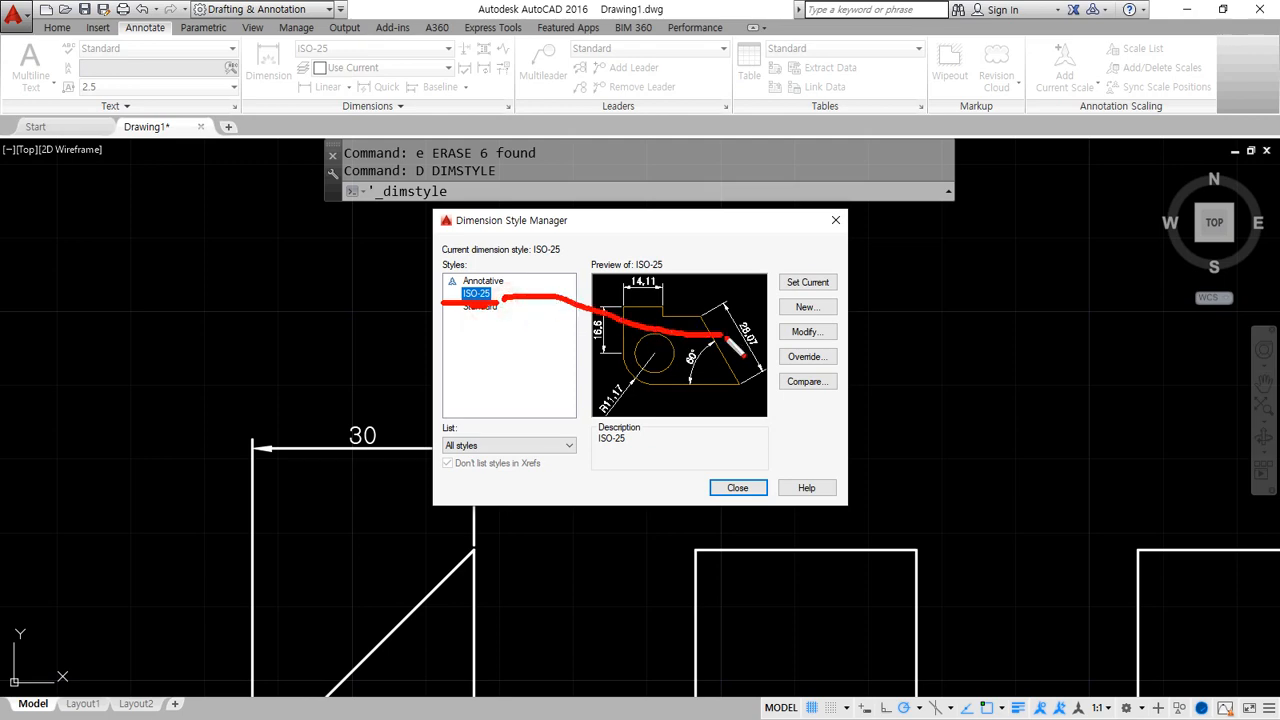
left_click(806, 332)
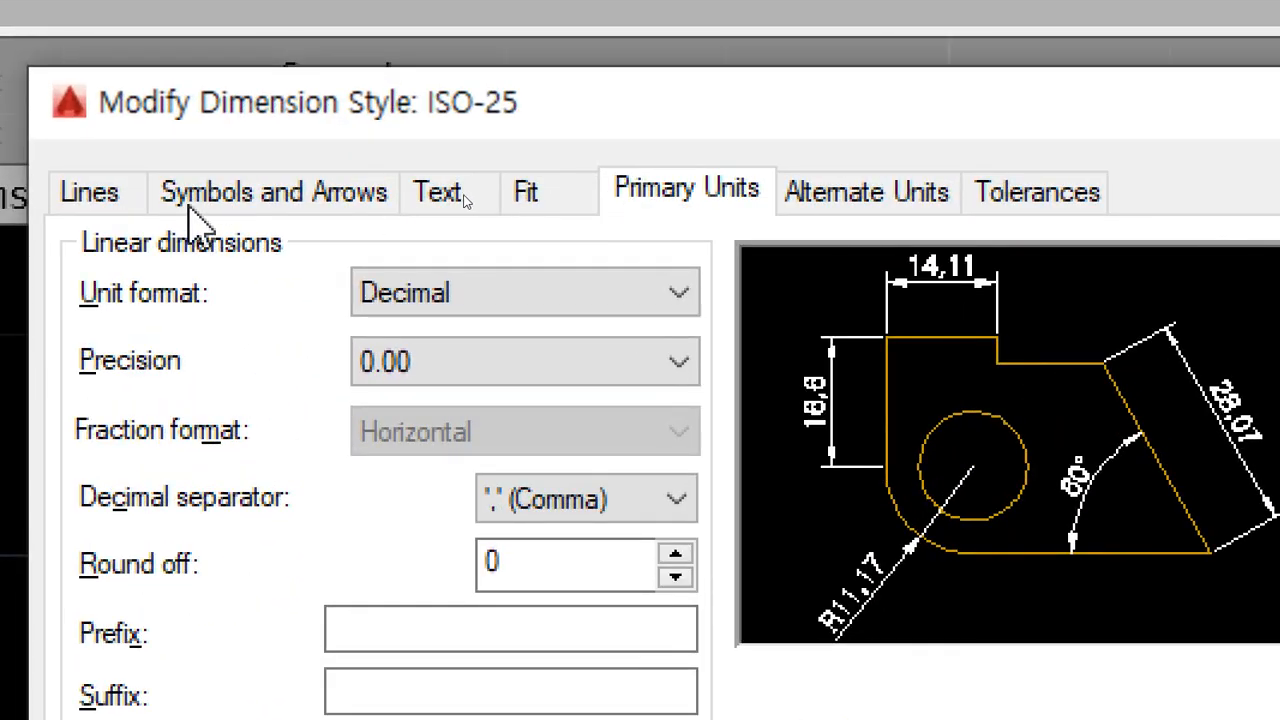
left_click(166, 207)
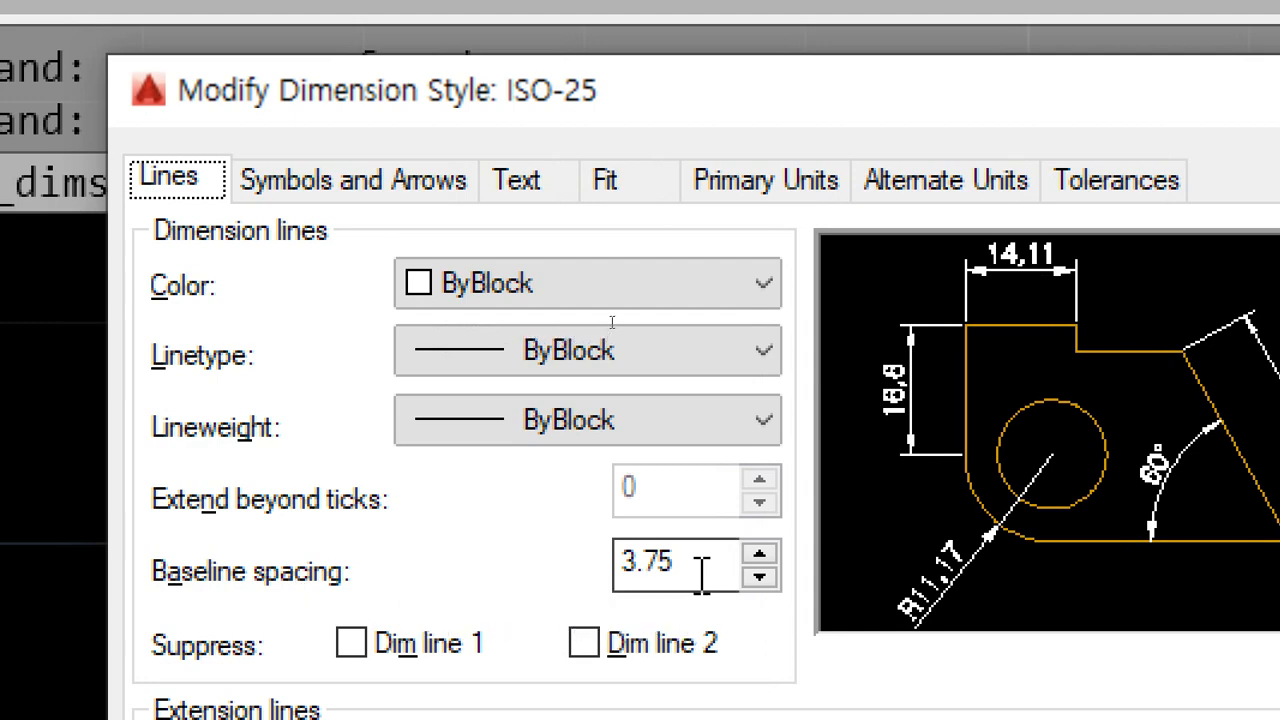
left_click_drag(700, 563, 505, 575)
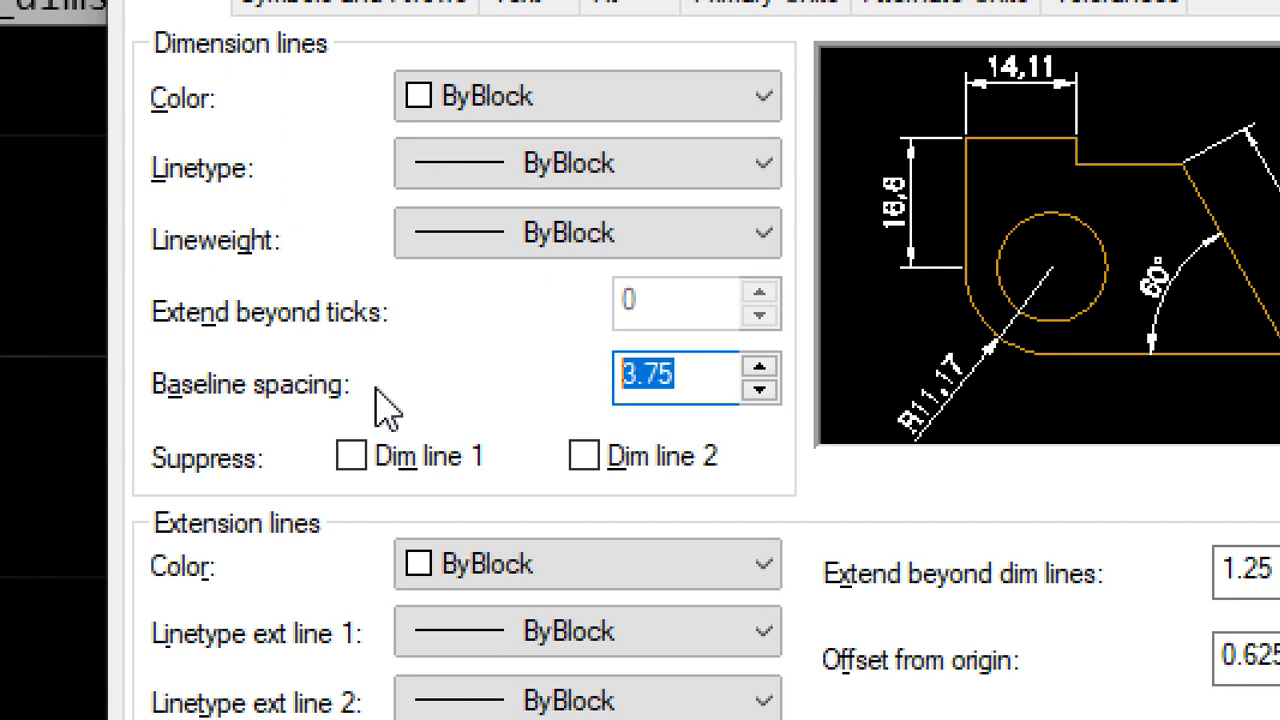
type("8")
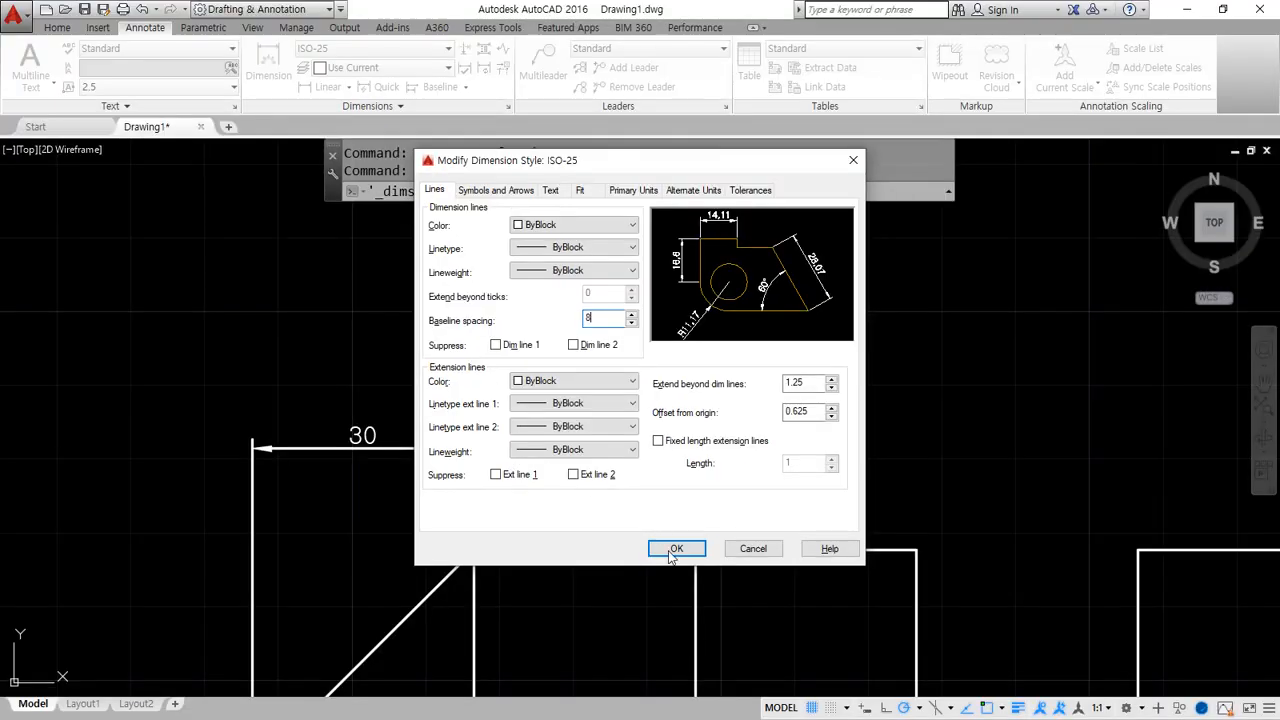
left_click(675, 549)
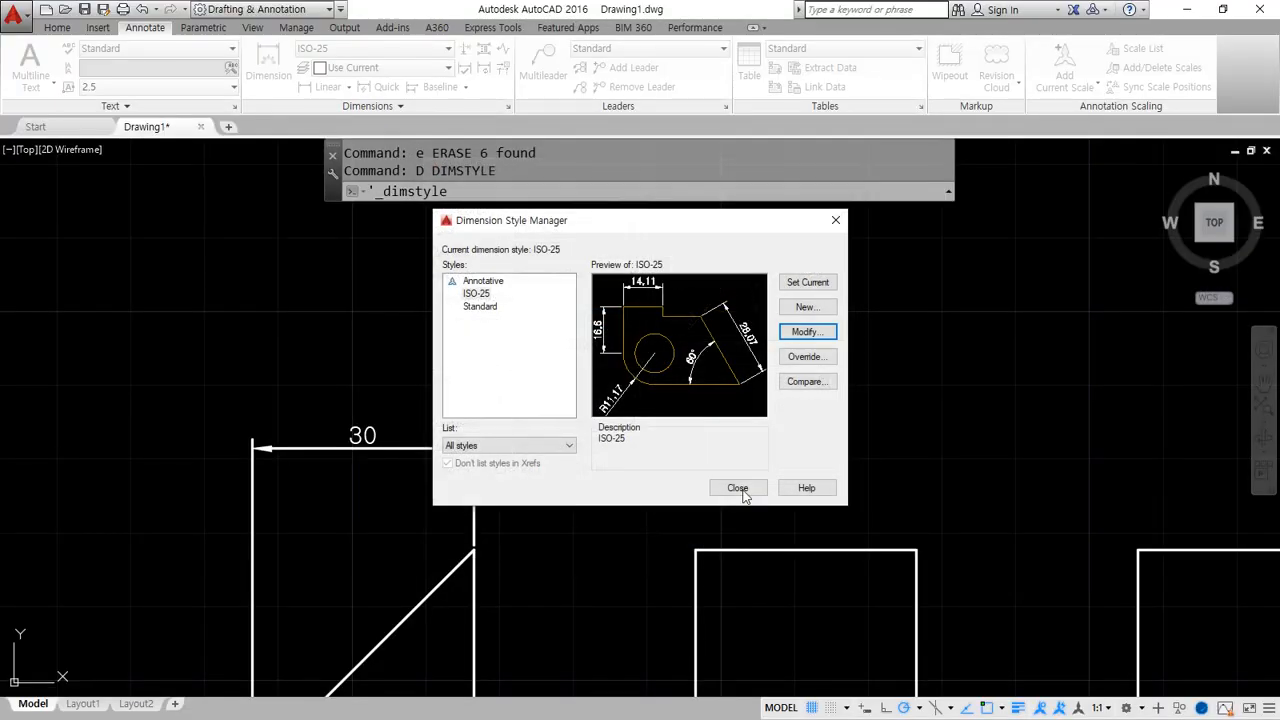
left_click(738, 490)
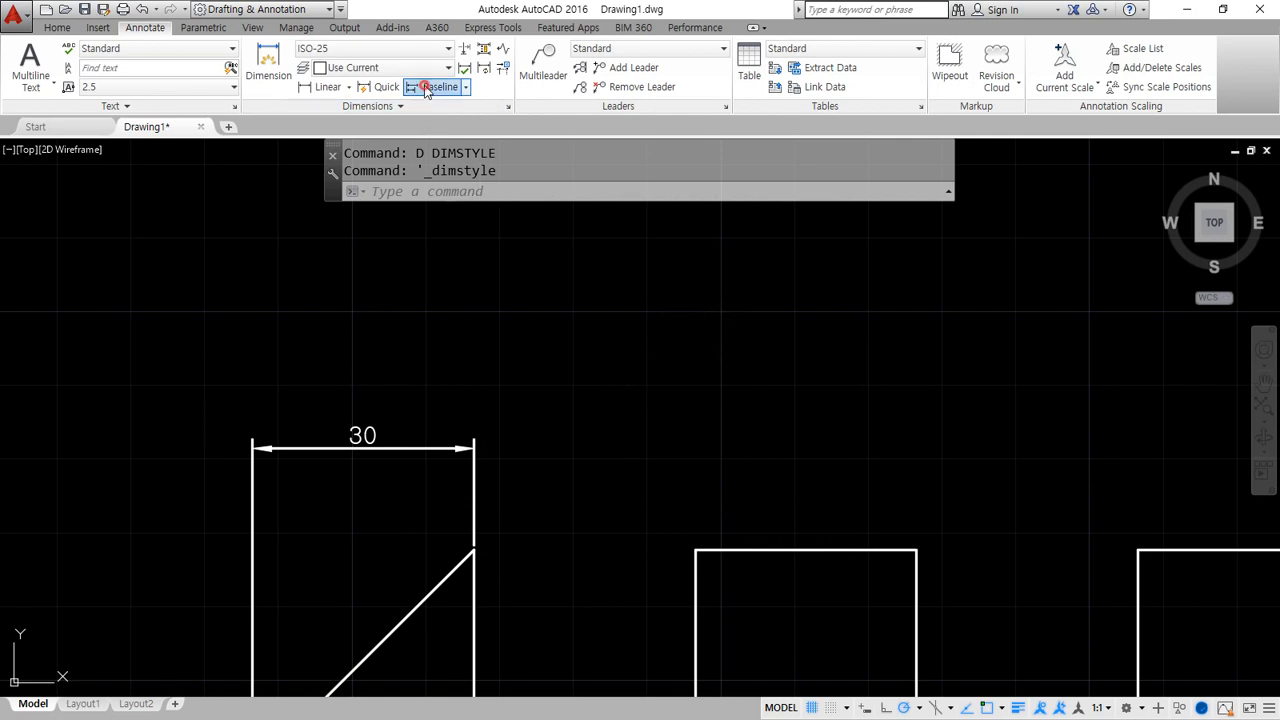
Add baseline dimensions from the 30 dimension's left extension line to the three squares' upper-left corners and the last square's upper-right corner.
left_click(437, 87)
left_click(252, 438)
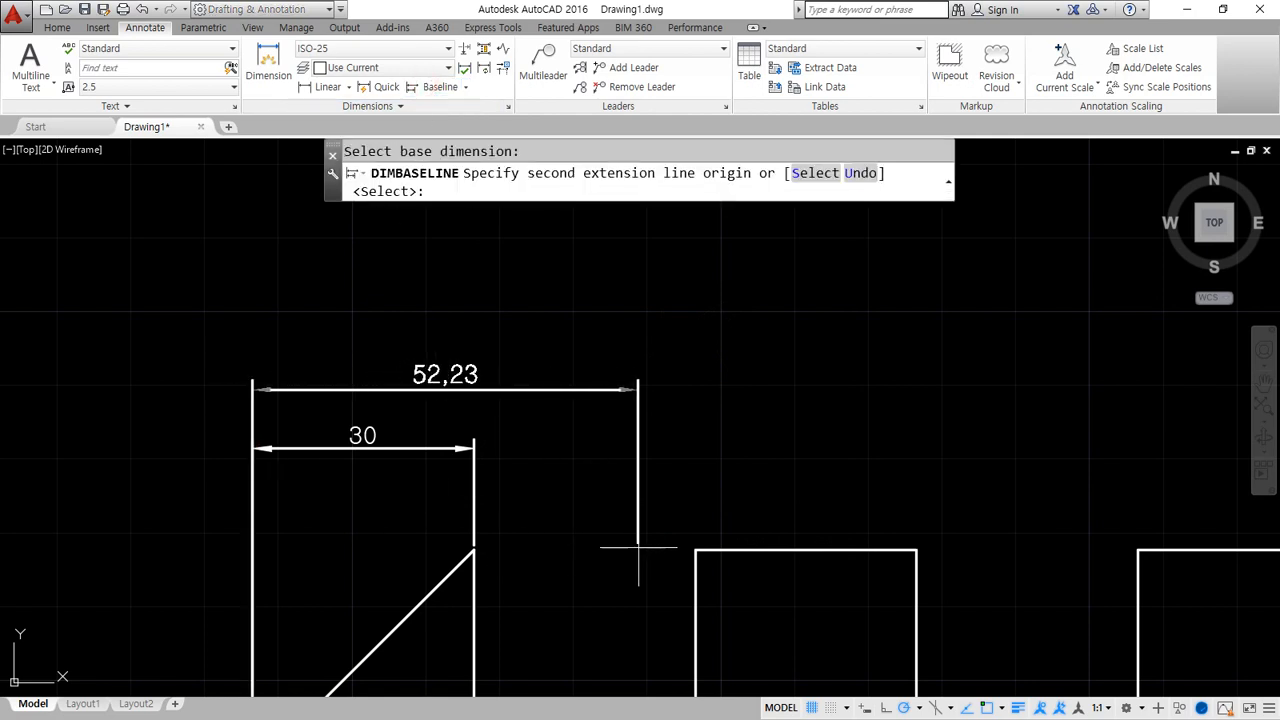
left_click(695, 549)
left_click(1138, 551)
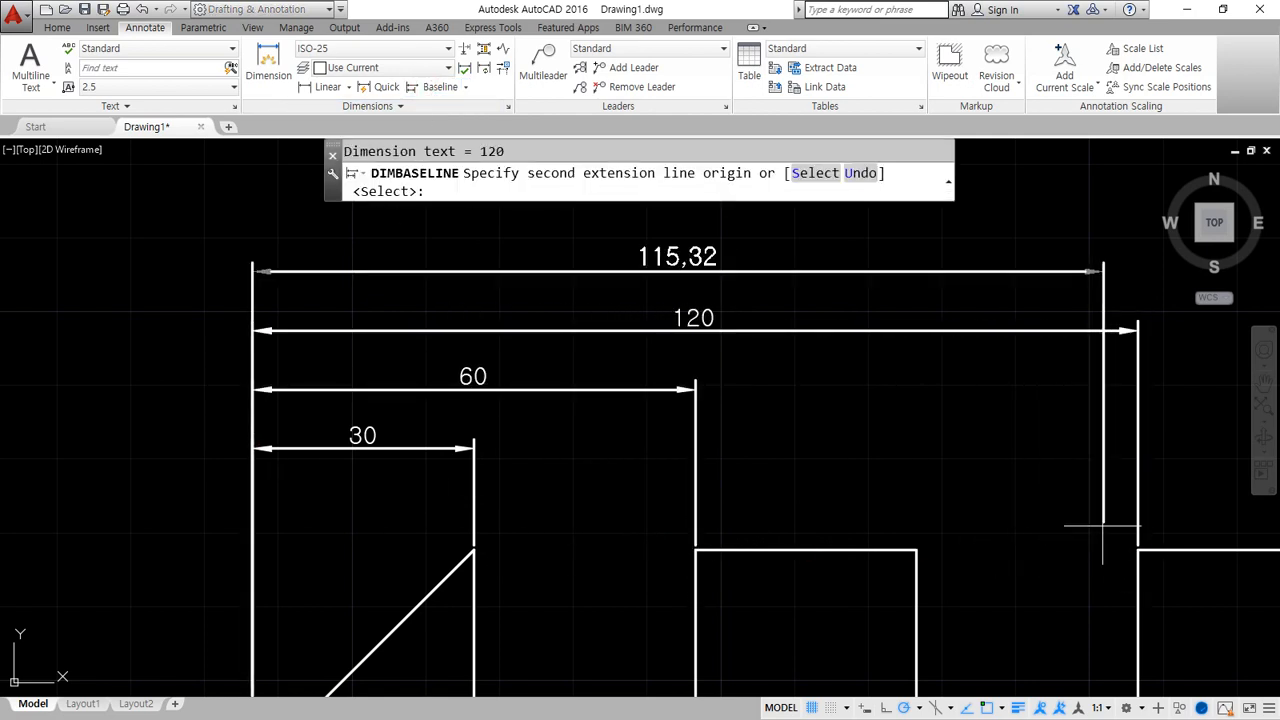
scroll(714, 523, "down", 2)
left_click(1026, 540)
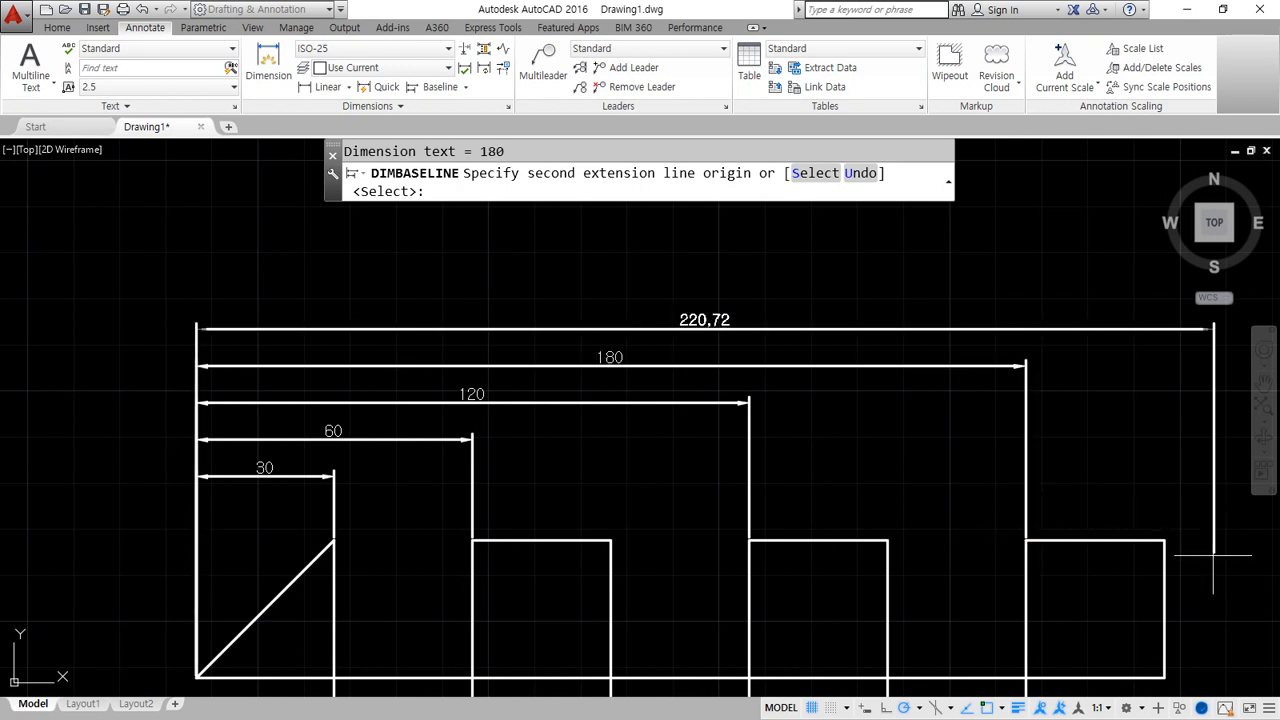
left_click(1164, 540)
key("Return")
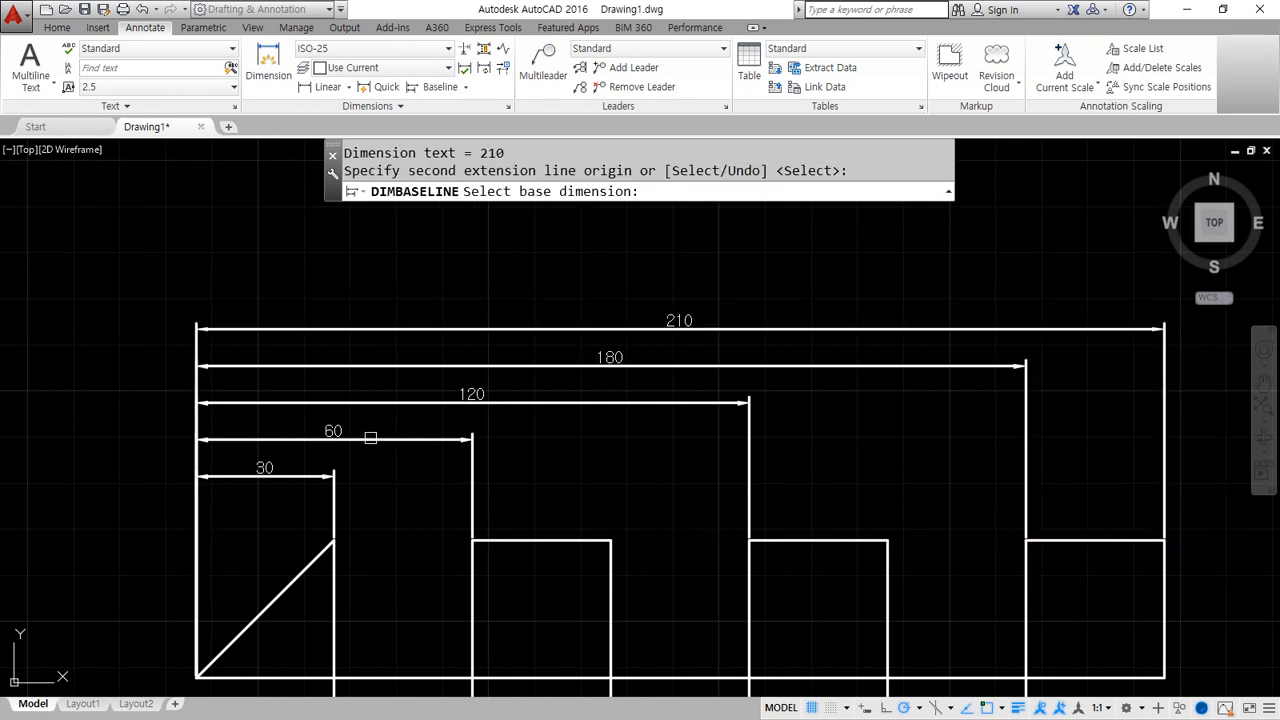
key("Escape")
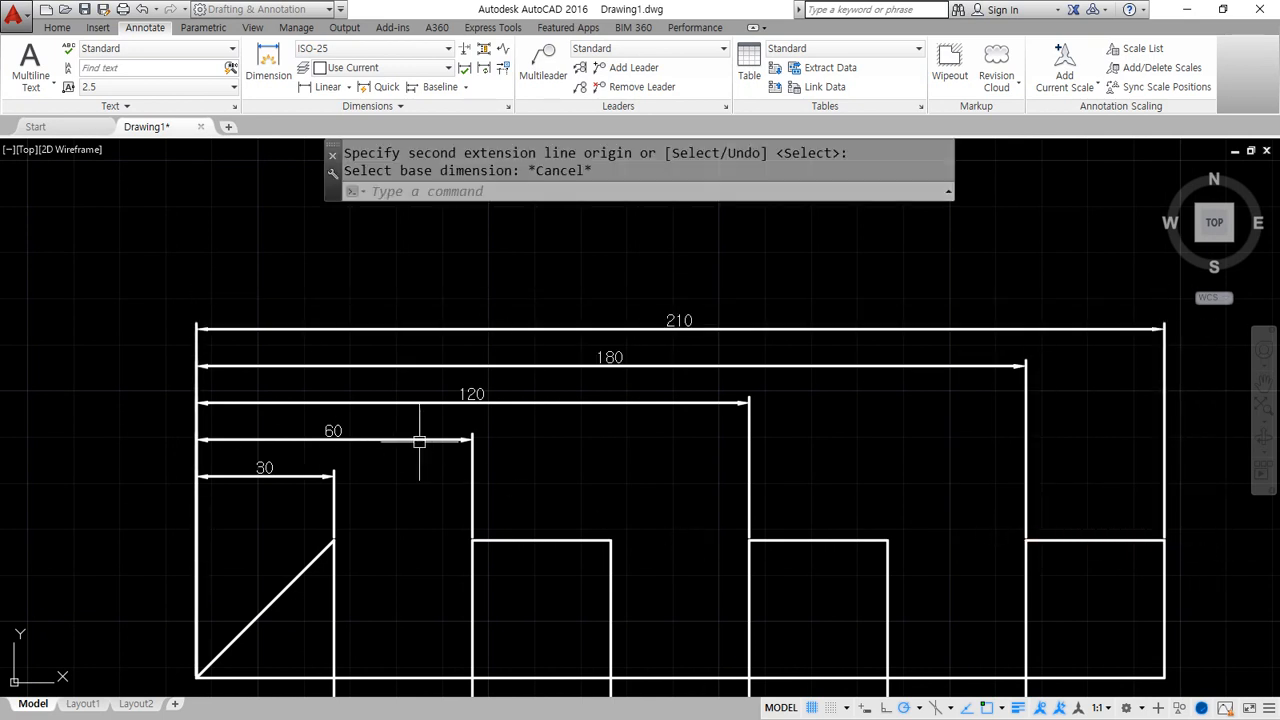
key("Escape")
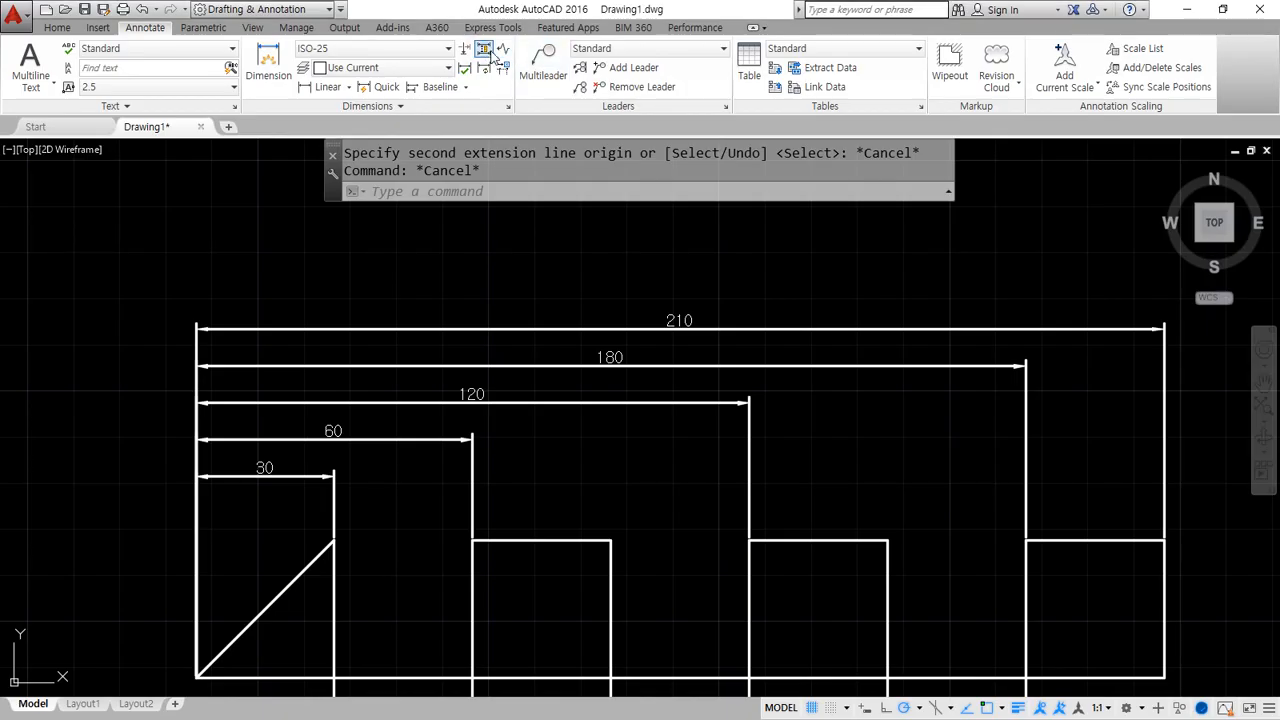
Space the four upper baseline dimensions 3.6 apart, using the 30 dimension as the base.
left_click(484, 50)
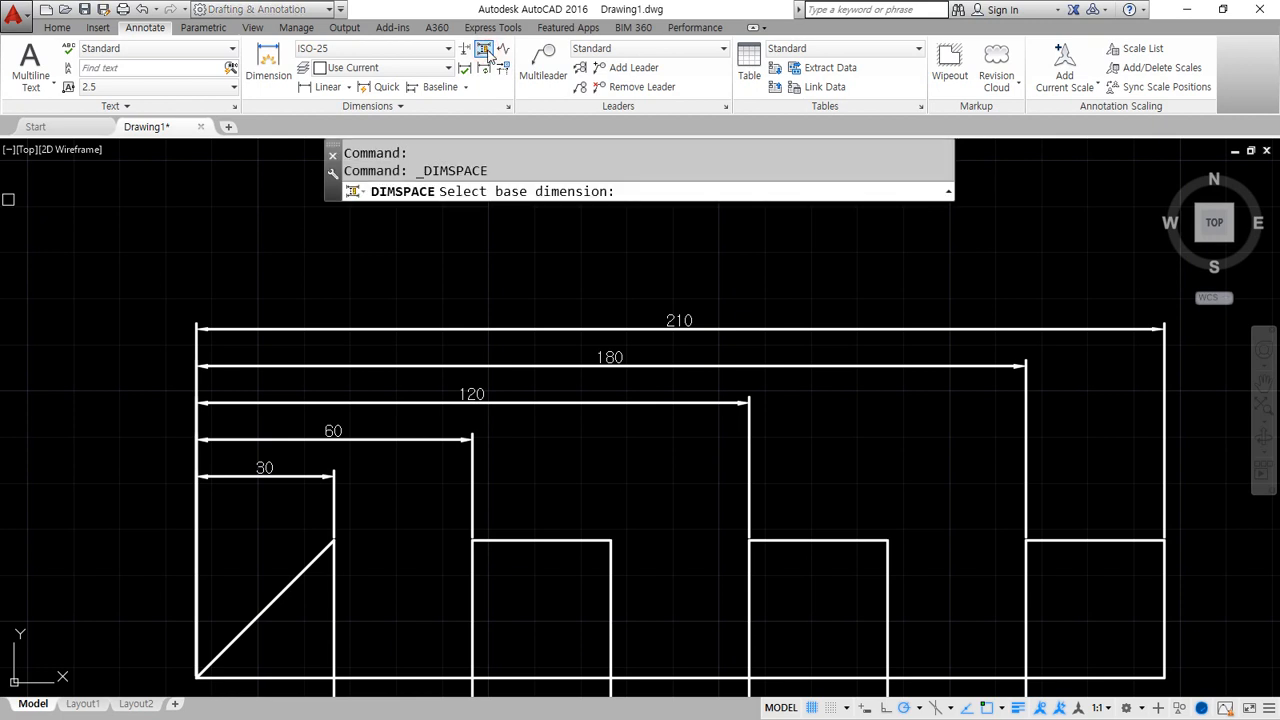
left_click(299, 475)
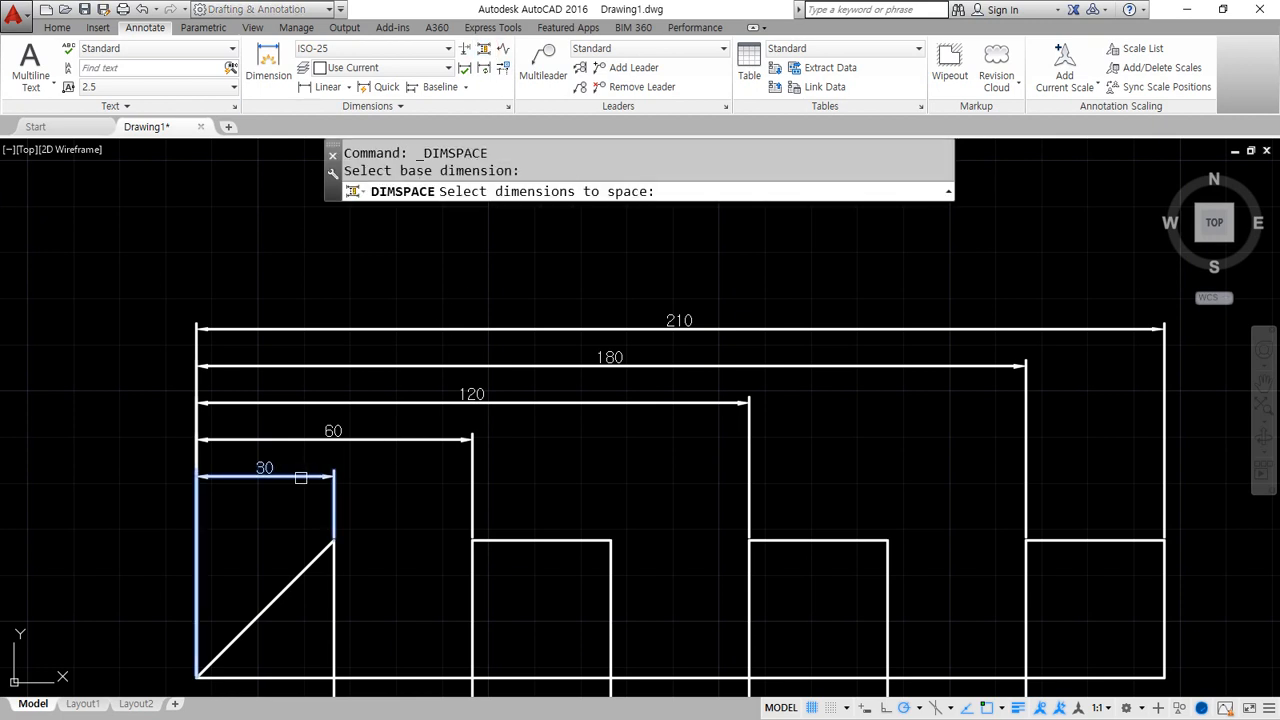
left_click(460, 478)
left_click(401, 266)
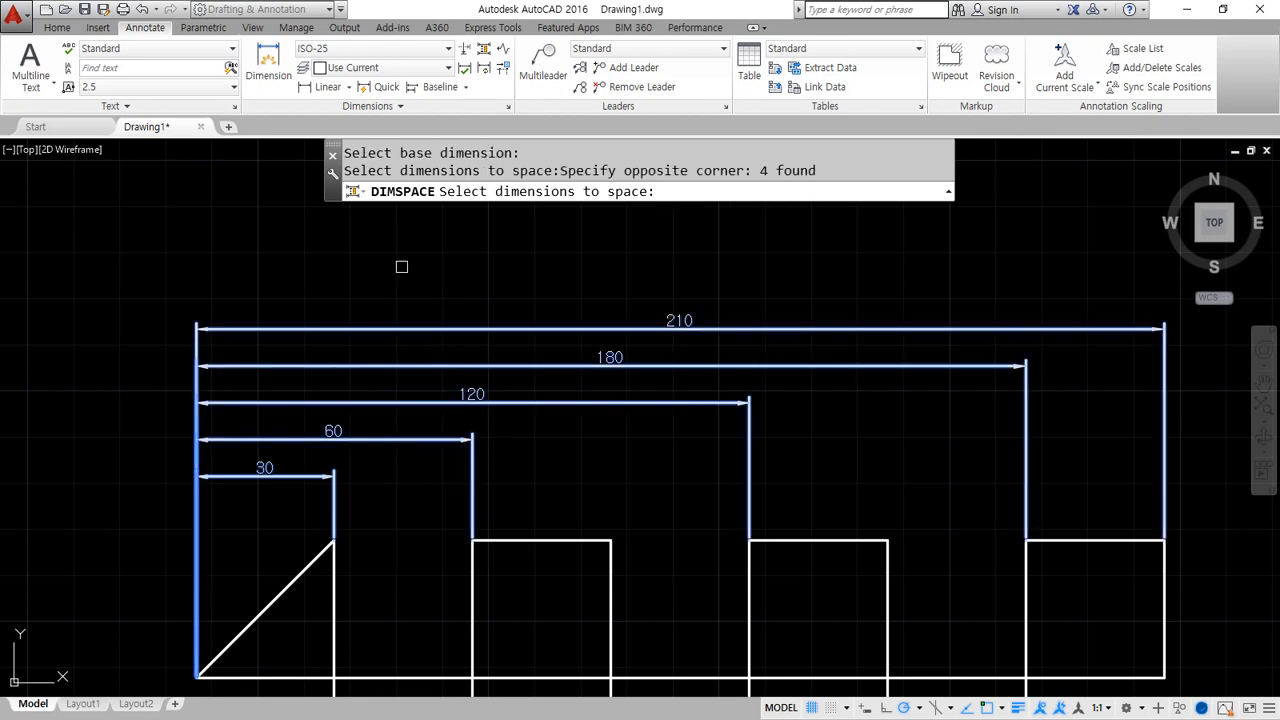
key("Return")
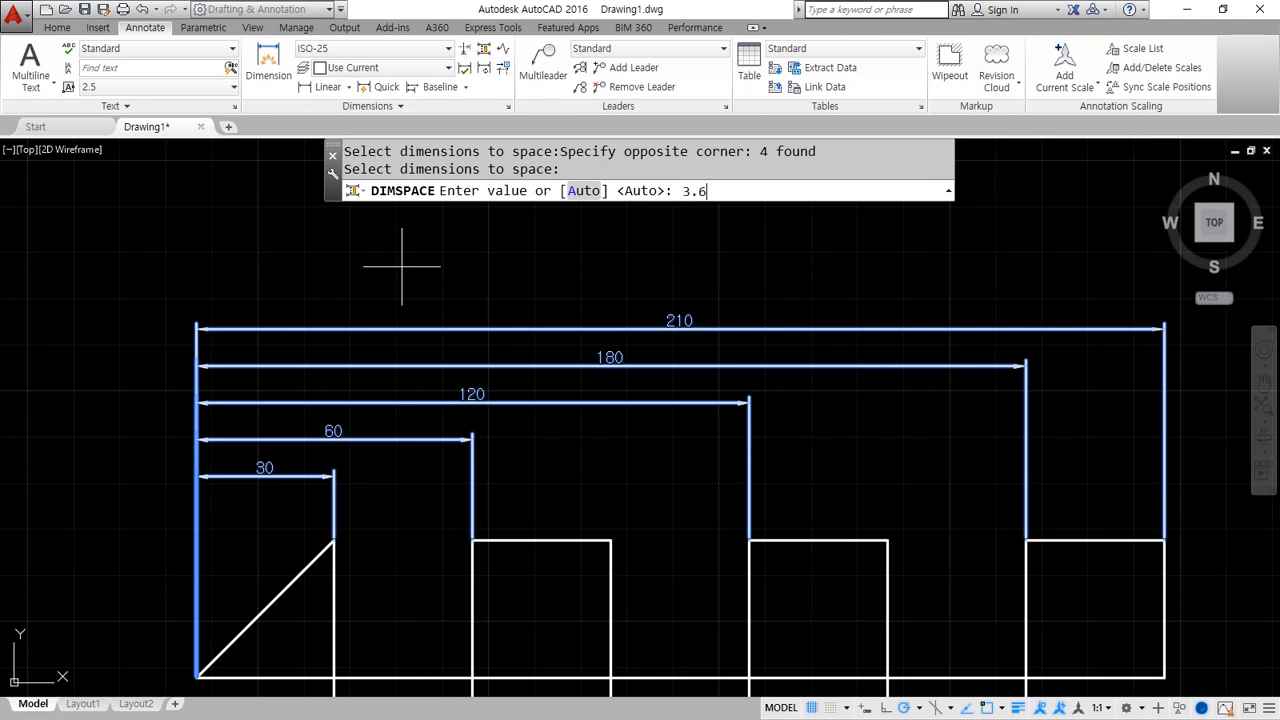
type("3.6")
key("Return")
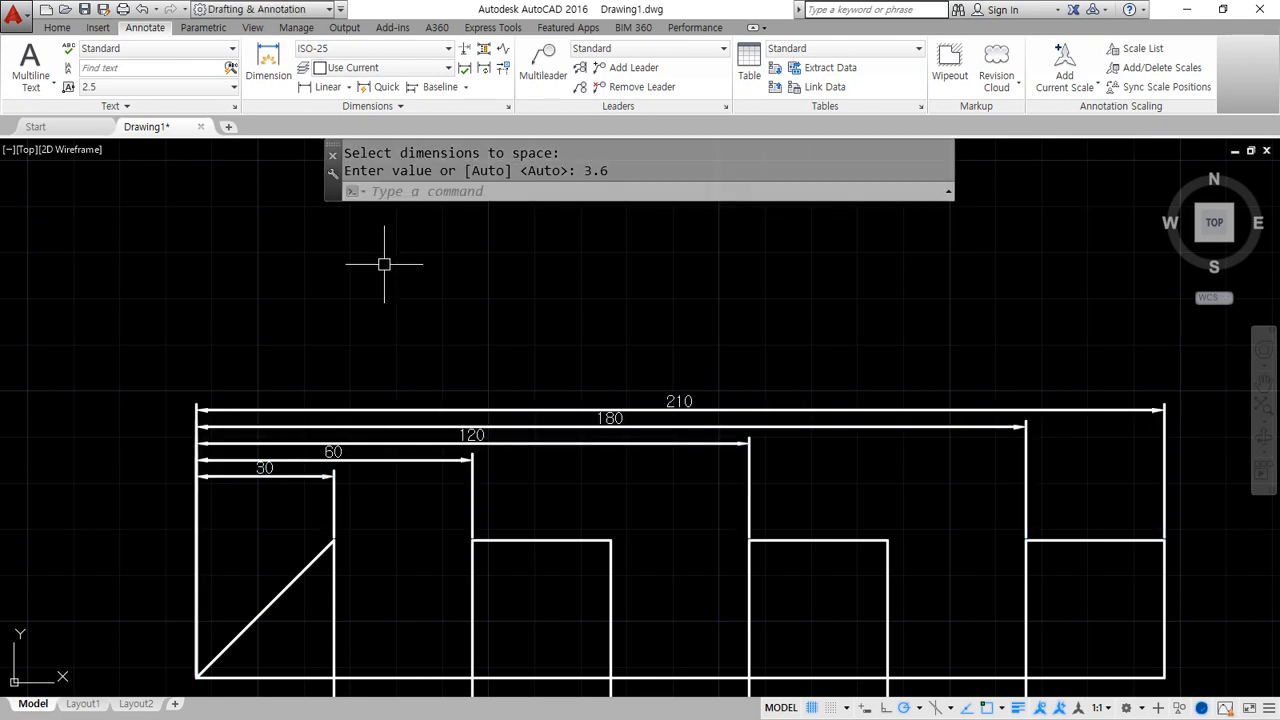
left_click(484, 49)
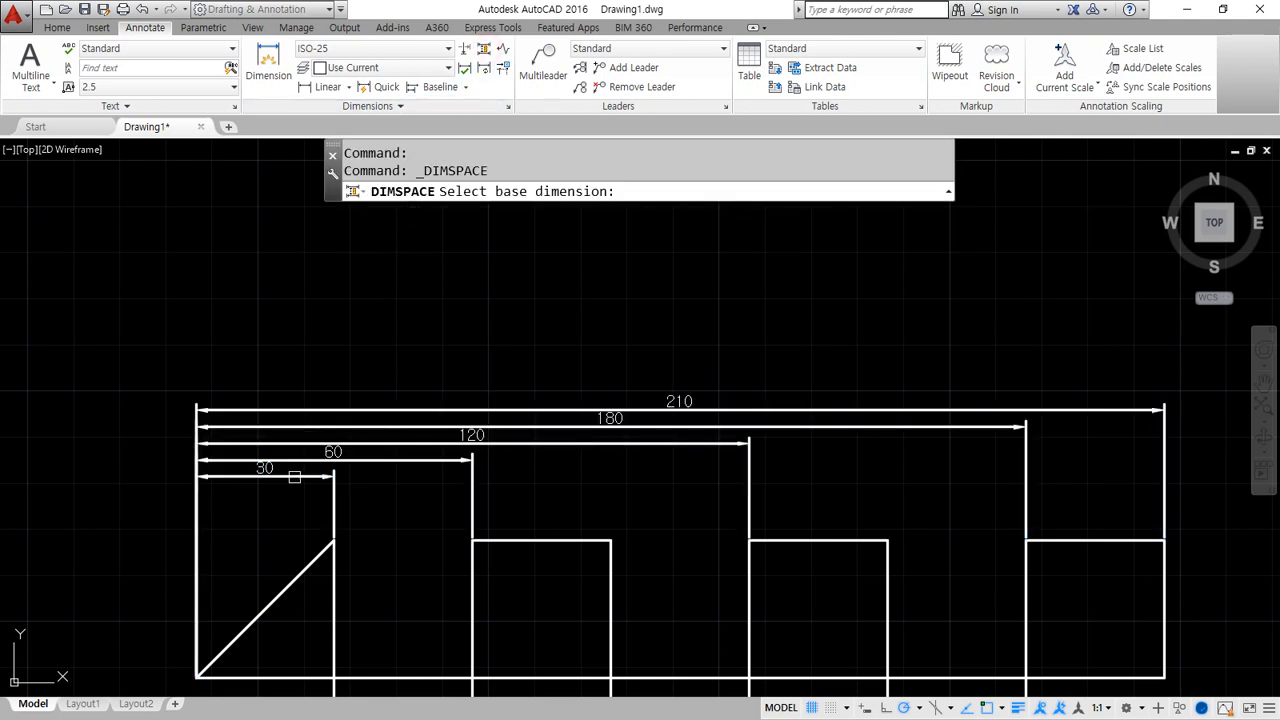
left_click(296, 476)
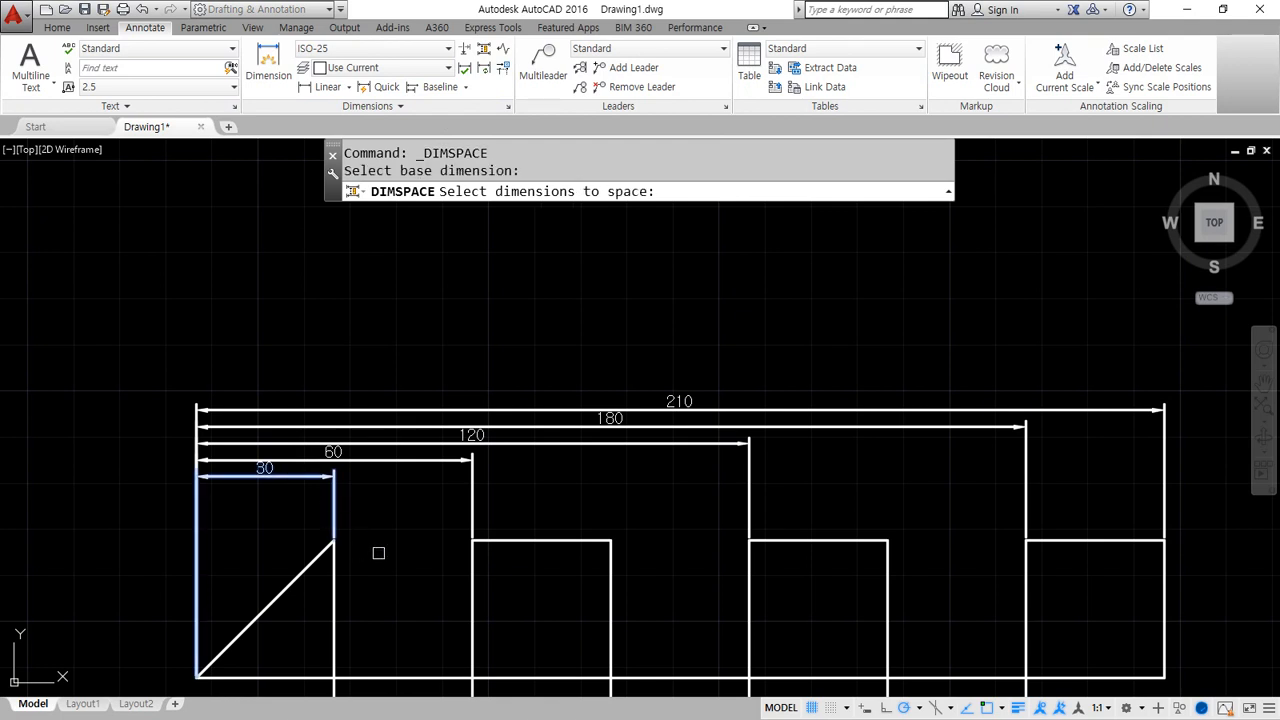
key("Escape")
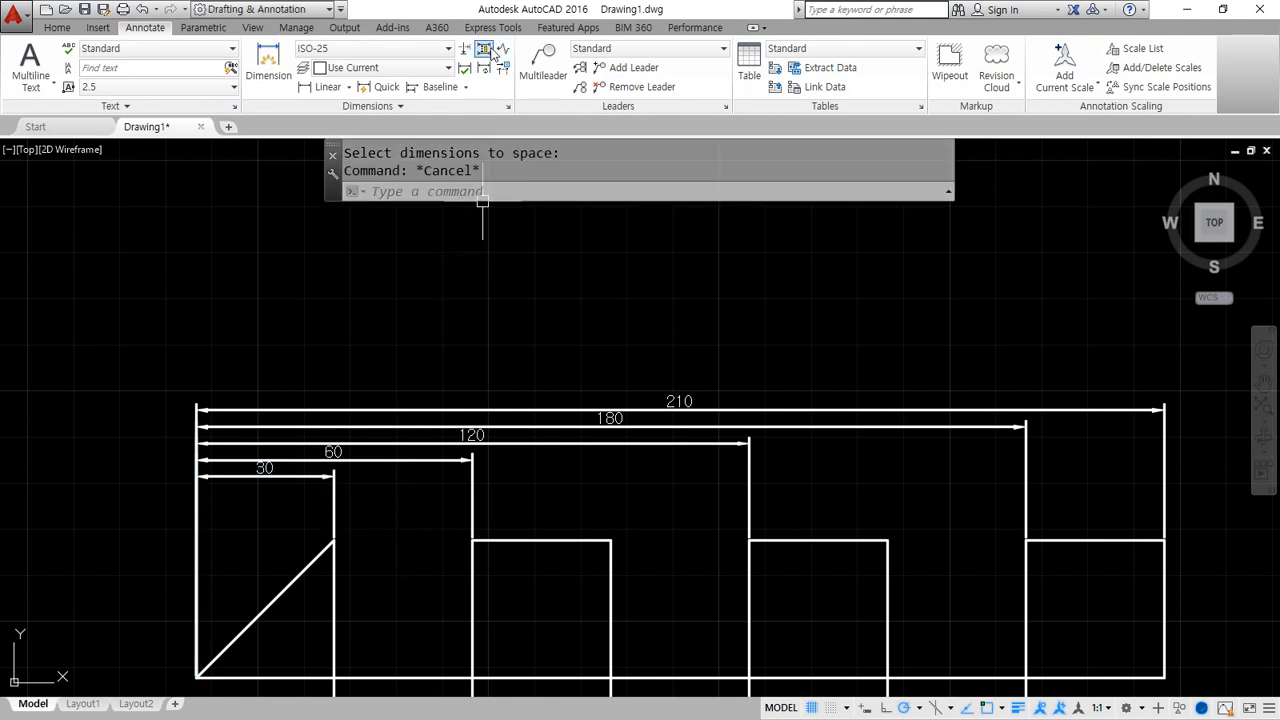
Adjust the spacing of the four upper baseline dimensions to 10, using the 30 dimension as the base.
left_click(488, 49)
left_click(287, 478)
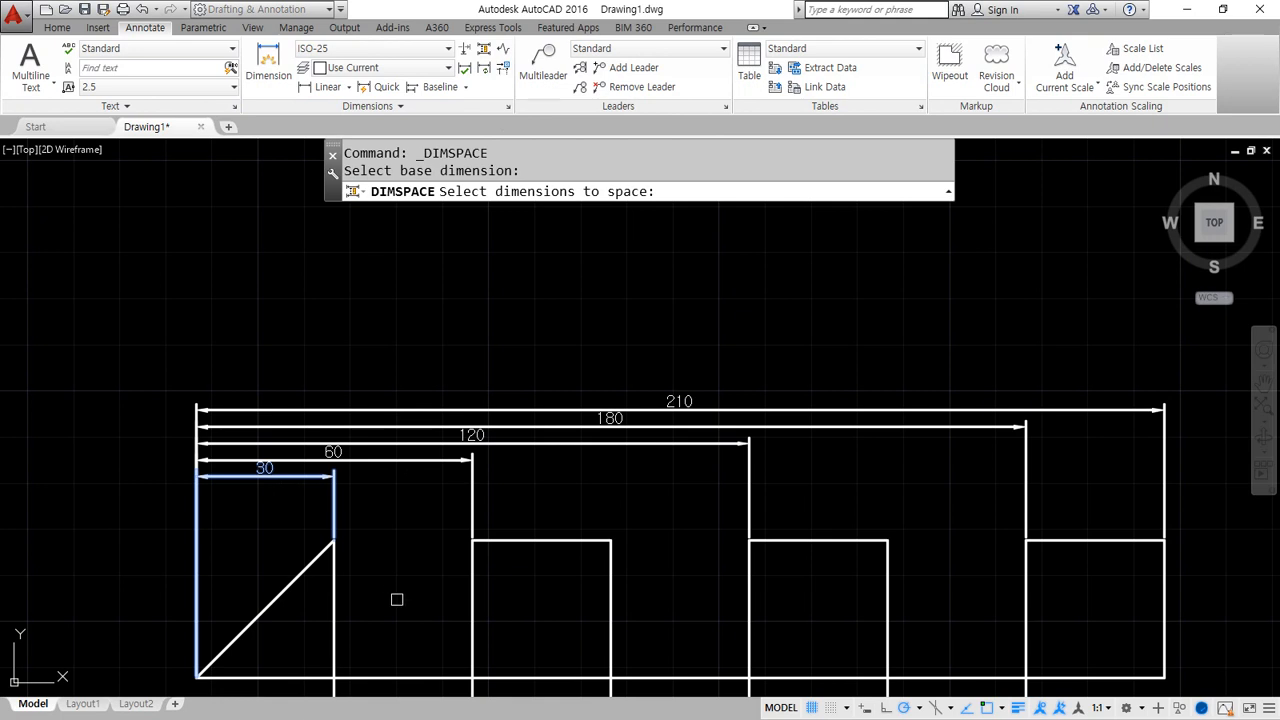
left_click(437, 541)
left_click(379, 305)
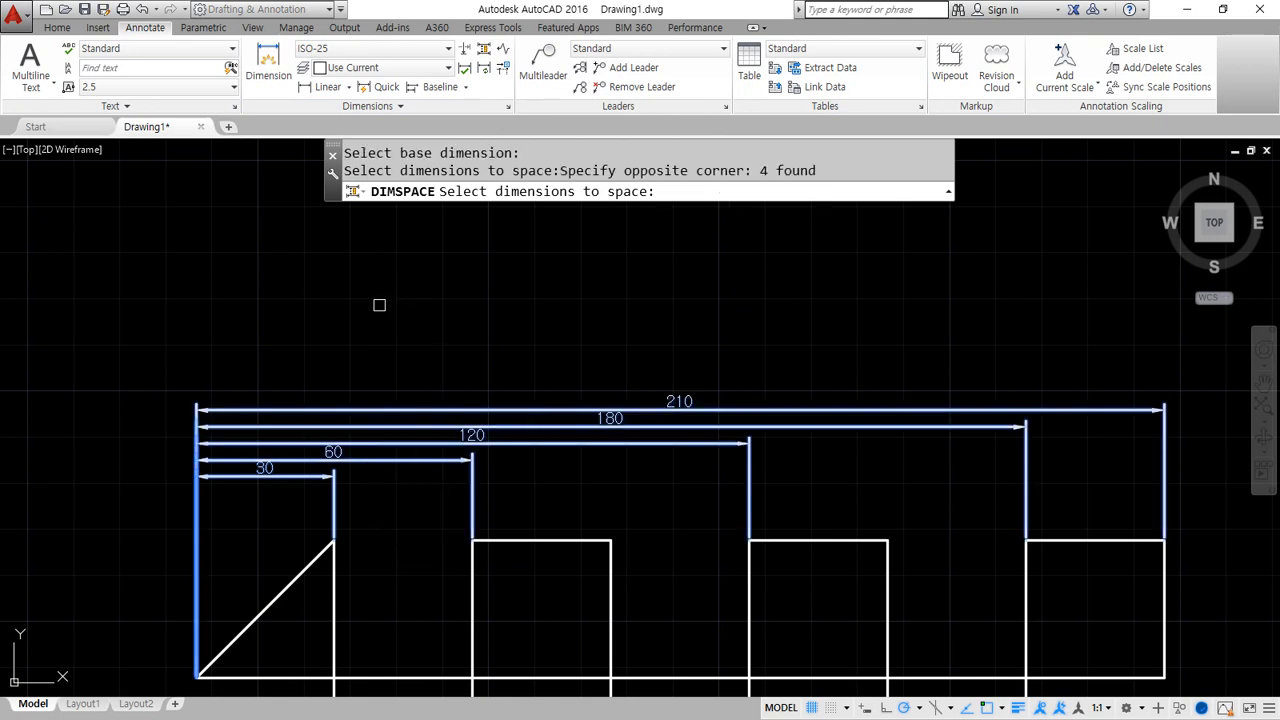
key("Return")
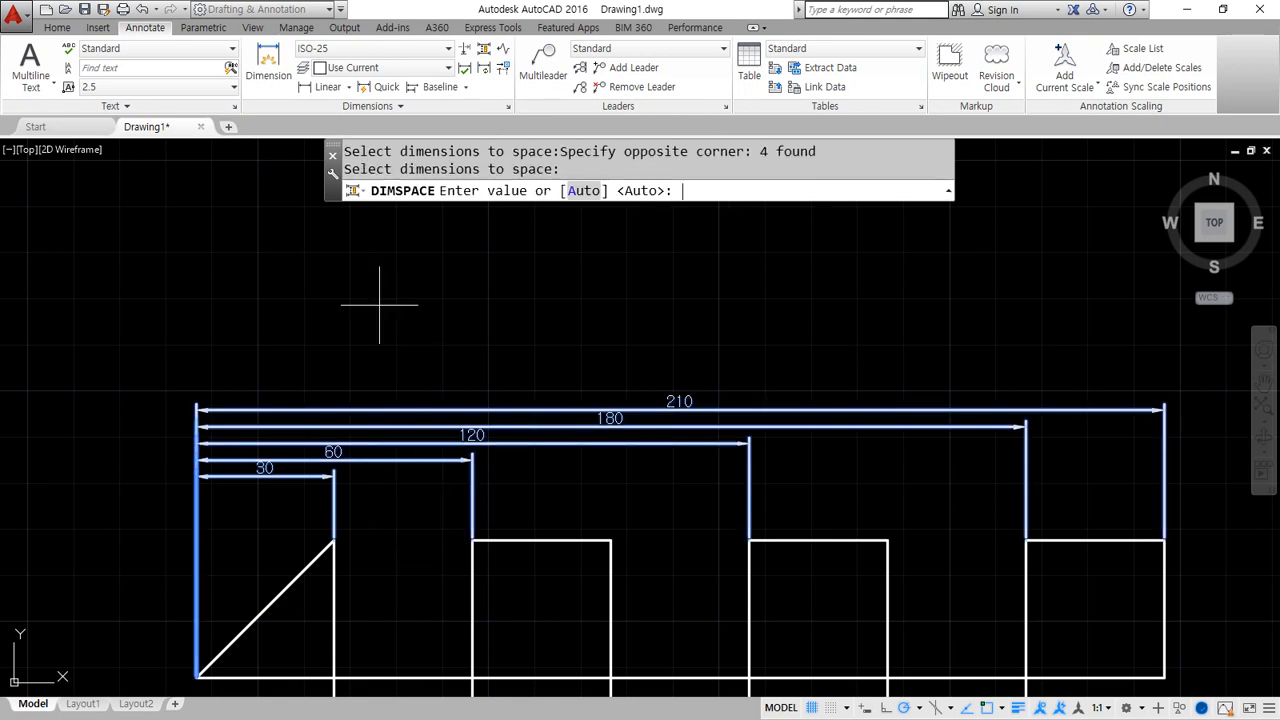
key("Return")
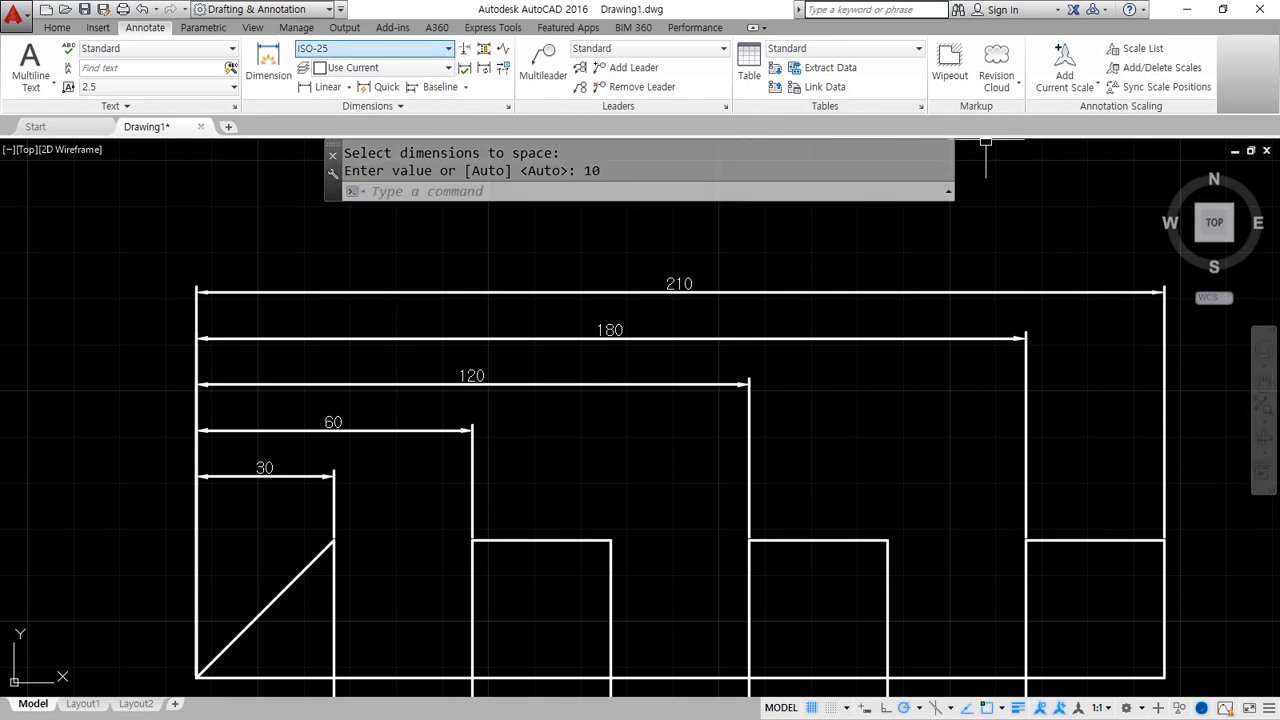
Add a linear dimension from the last square's upper-right corner to the second square's upper-right corner, placed above the 210 dimension.
left_click(306, 87)
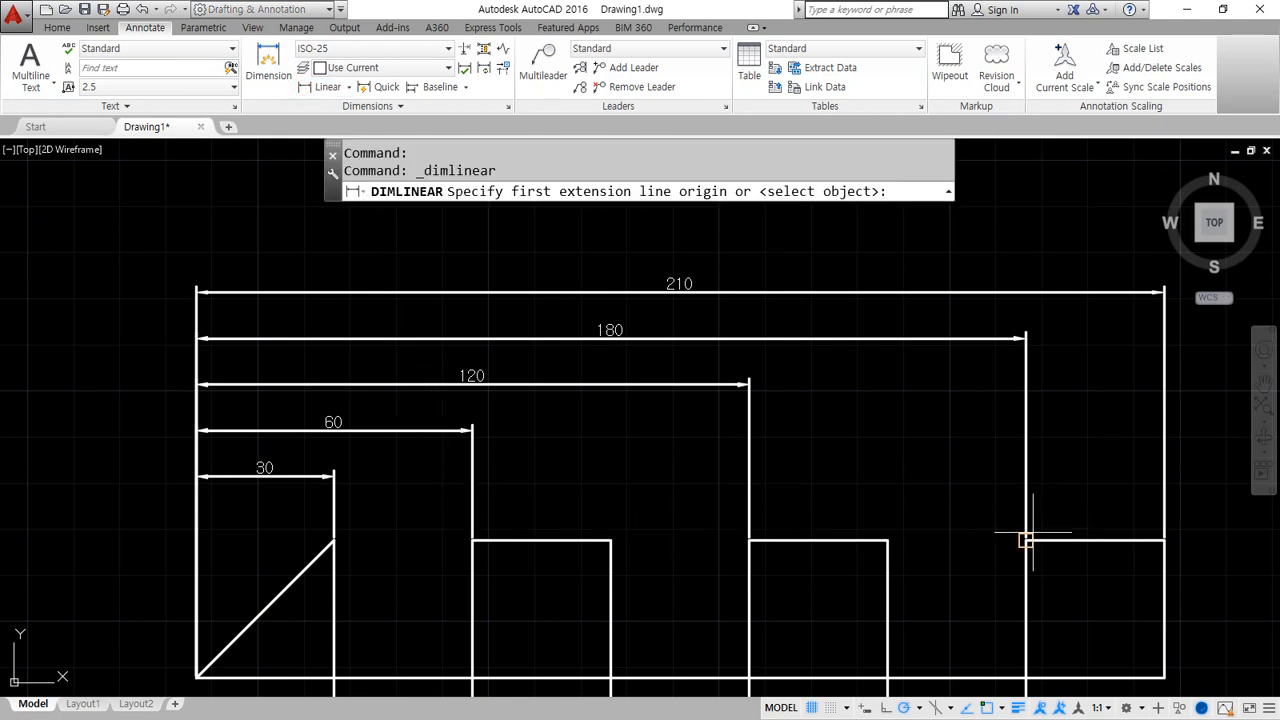
left_click(1164, 540)
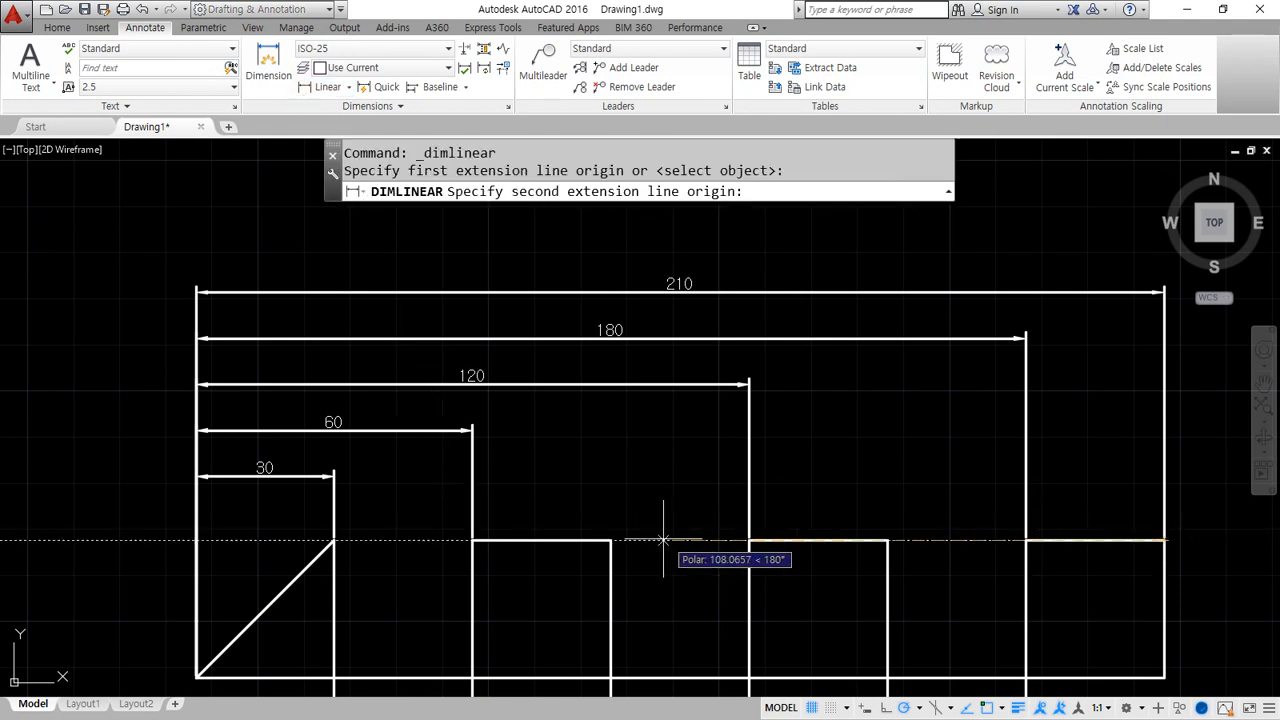
left_click(610, 540)
left_click(545, 233)
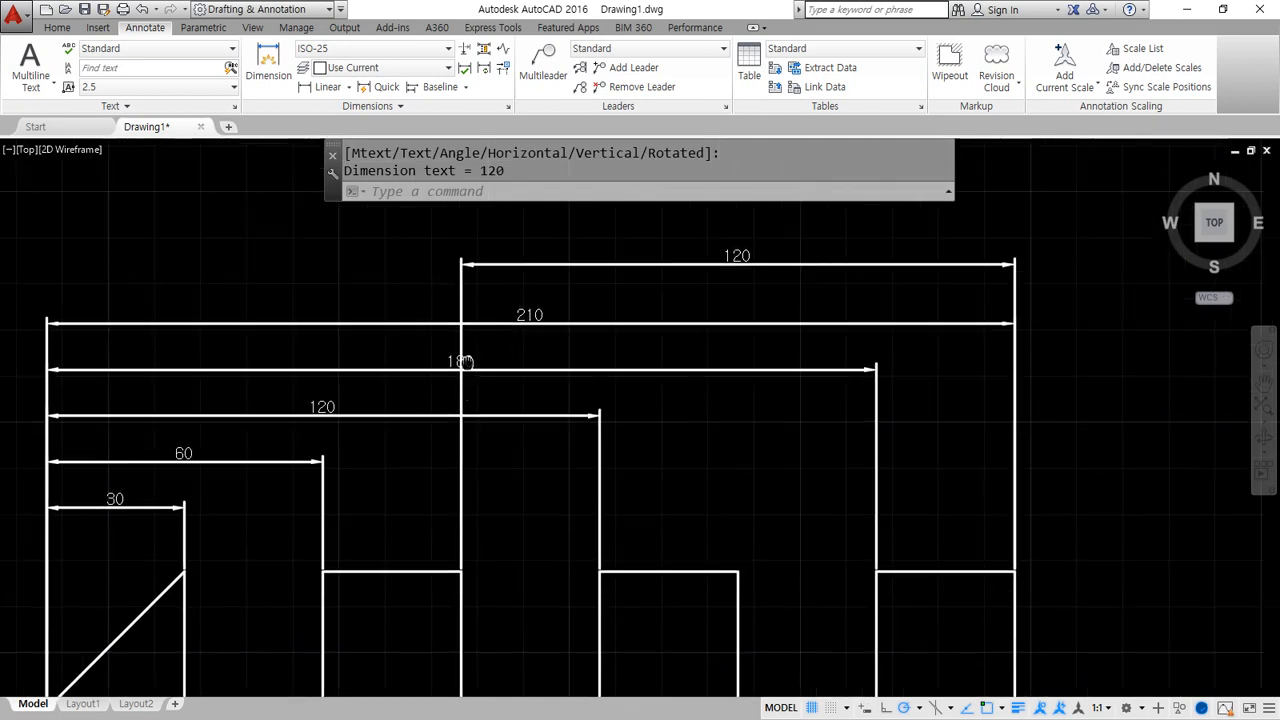
Examine where the new dimension's left extension line crosses the 210, 180 and lower 120 dimension lines.
scroll(870, 278, "up", 2)
mouse_move(459, 469)
left_mouse_down()
mouse_move(443, 292)
mouse_move(470, 497)
left_mouse_up()
key("Escape")
scroll(536, 450, "down", 2)
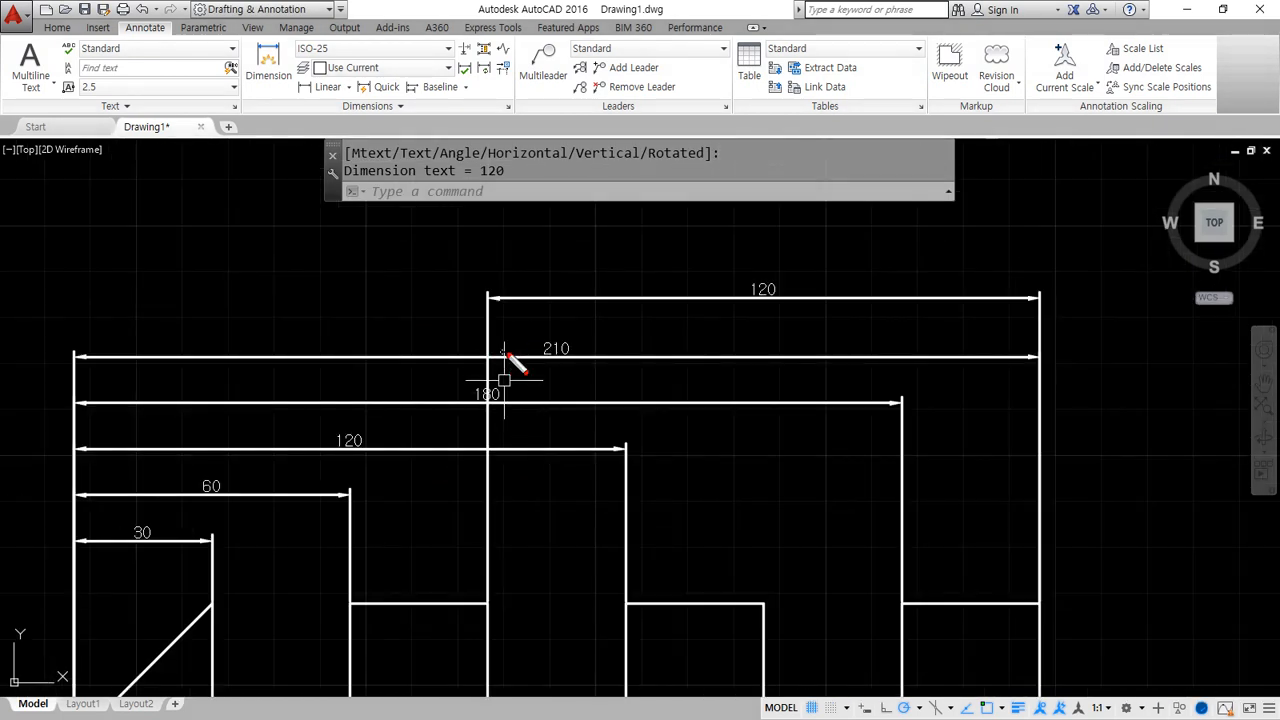
left_click_drag(522, 353, 438, 349)
left_click_drag(512, 389, 455, 408)
left_click_drag(512, 441, 460, 451)
key("Escape")
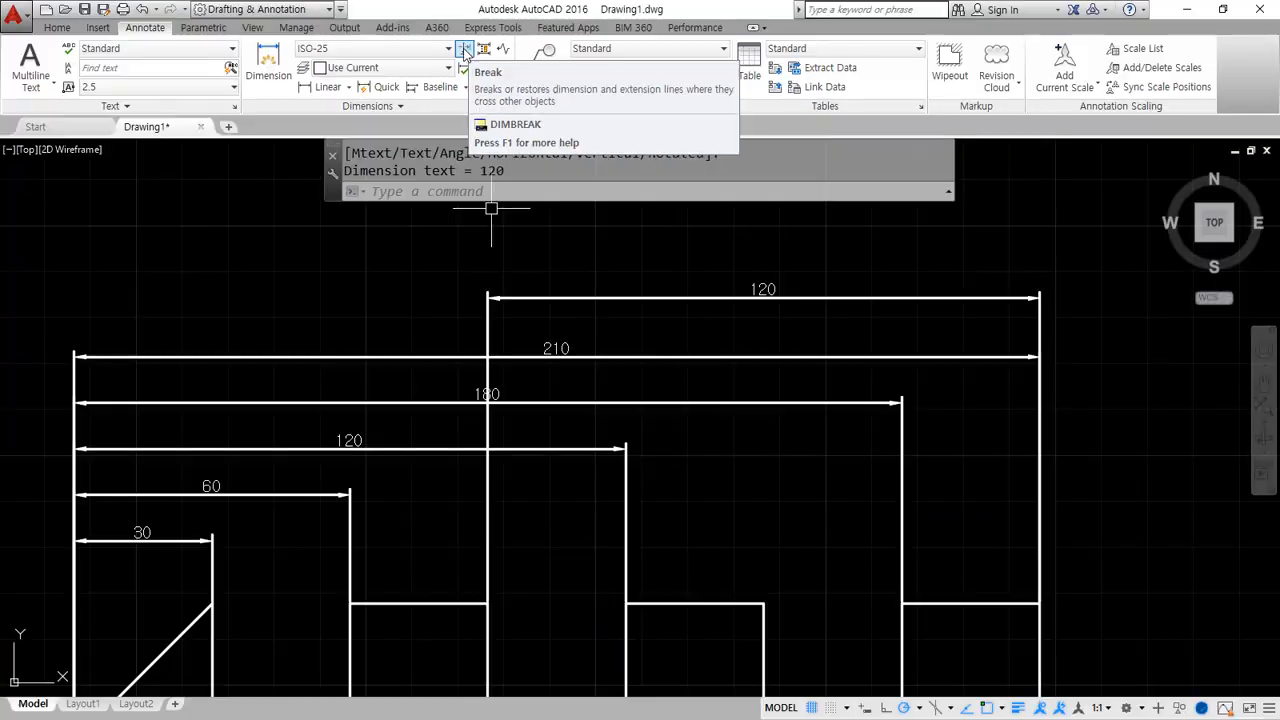
Break the upper 120 dimension's left extension line where it crosses the 210, 180 and lower 120 dimensions.
left_click(455, 103)
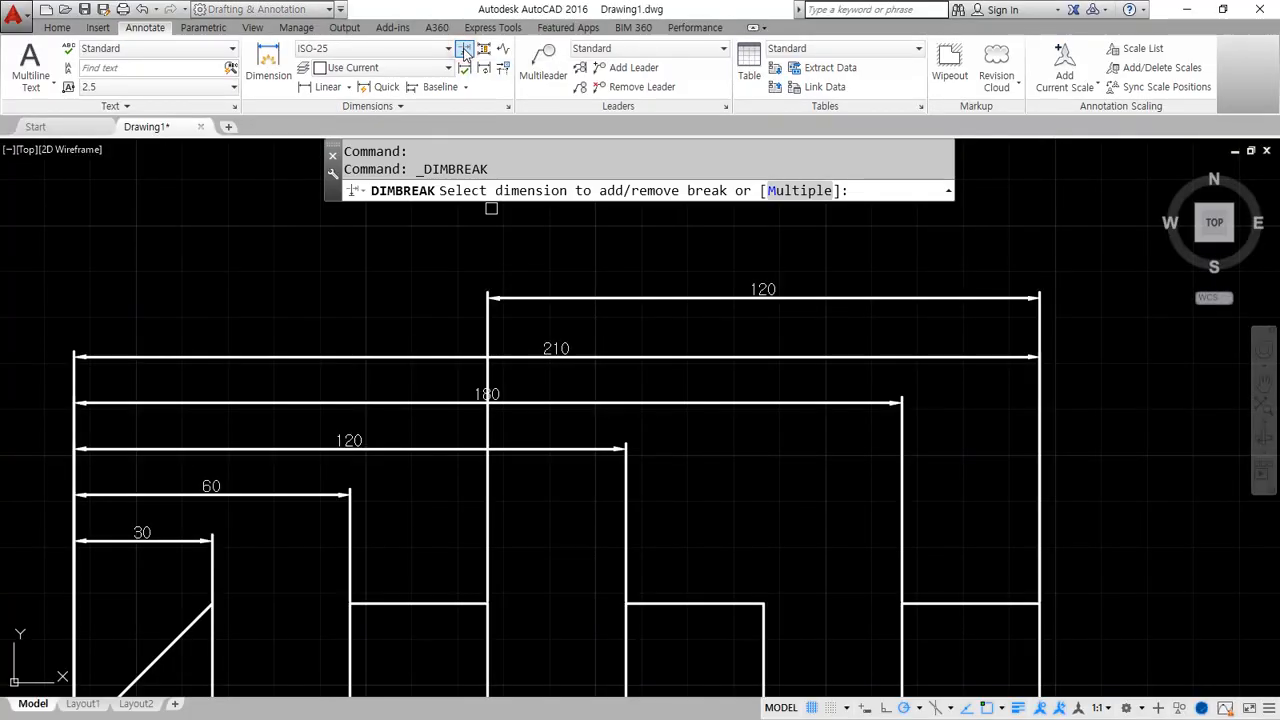
left_click(490, 325)
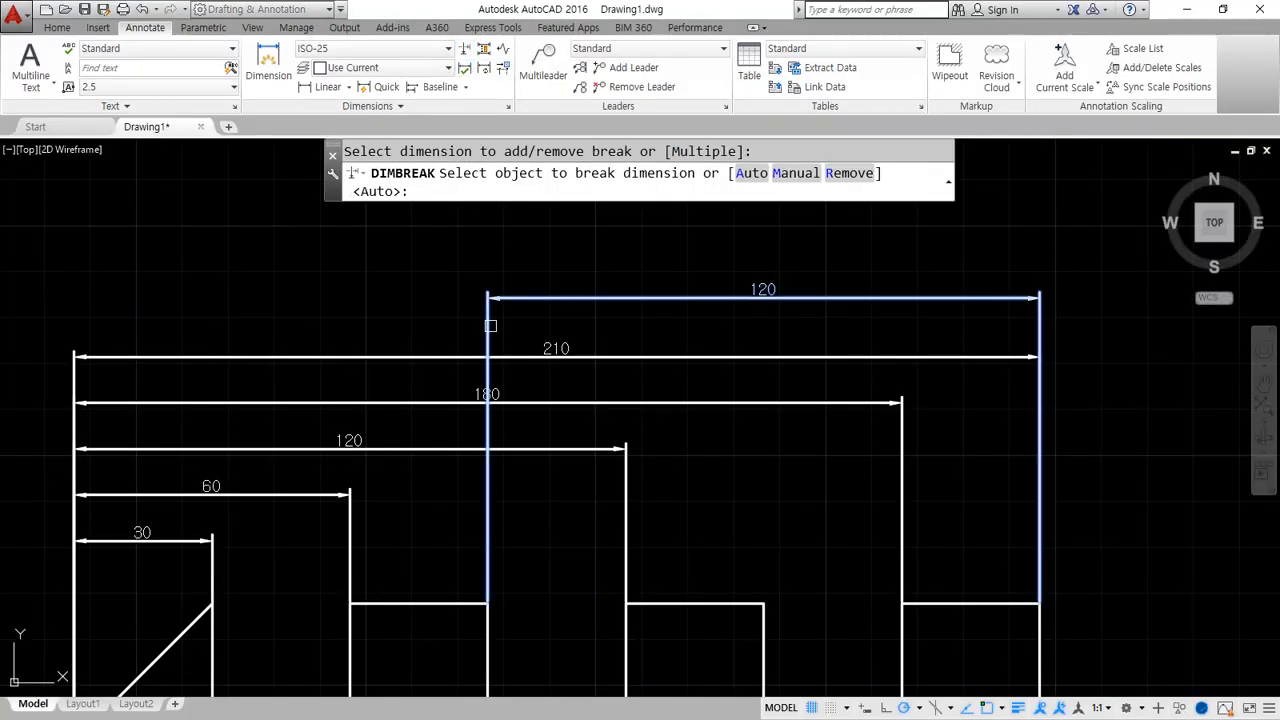
left_click(536, 353)
left_click(529, 399)
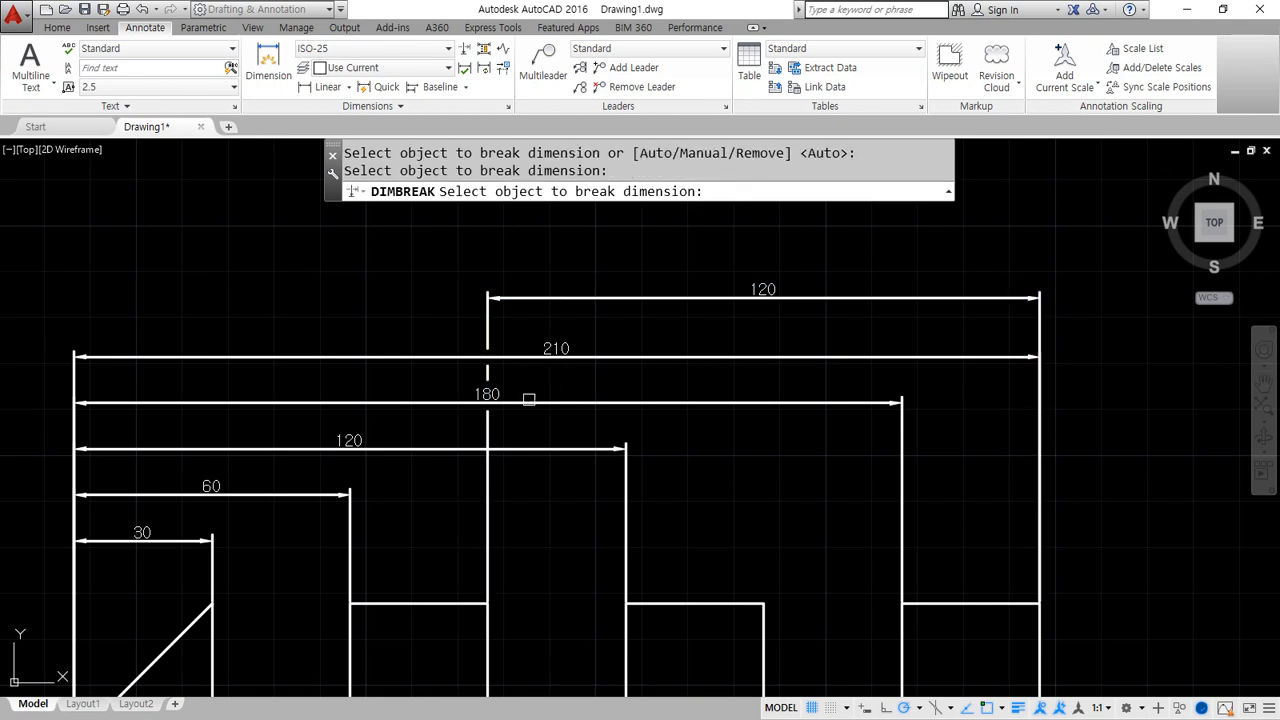
key("Return")
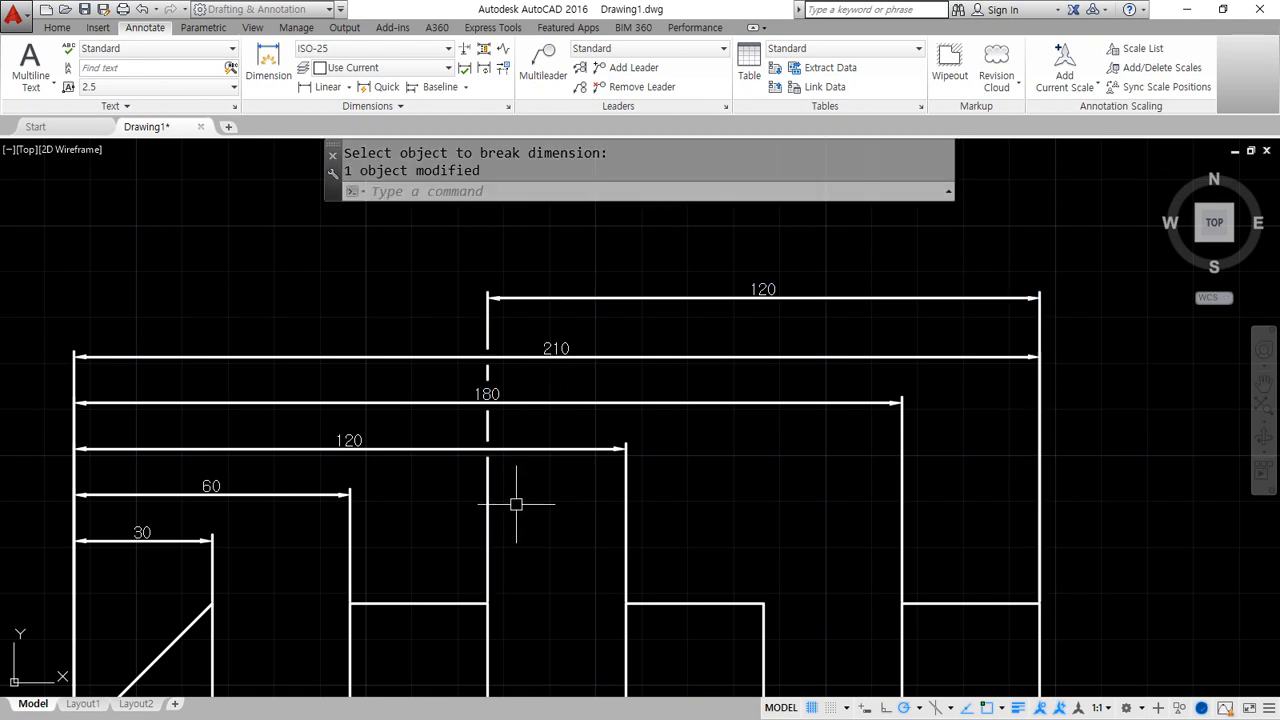
Undo the dimension break on the upper 120 dimension.
scroll(501, 411, "up", 2)
mouse_move(477, 232)
left_mouse_down()
mouse_move(489, 362)
mouse_move(480, 521)
mouse_move(457, 358)
mouse_move(494, 308)
mouse_move(473, 523)
mouse_move(461, 466)
left_mouse_up()
key("ctrl+z")
left_click_drag(506, 325, 455, 324)
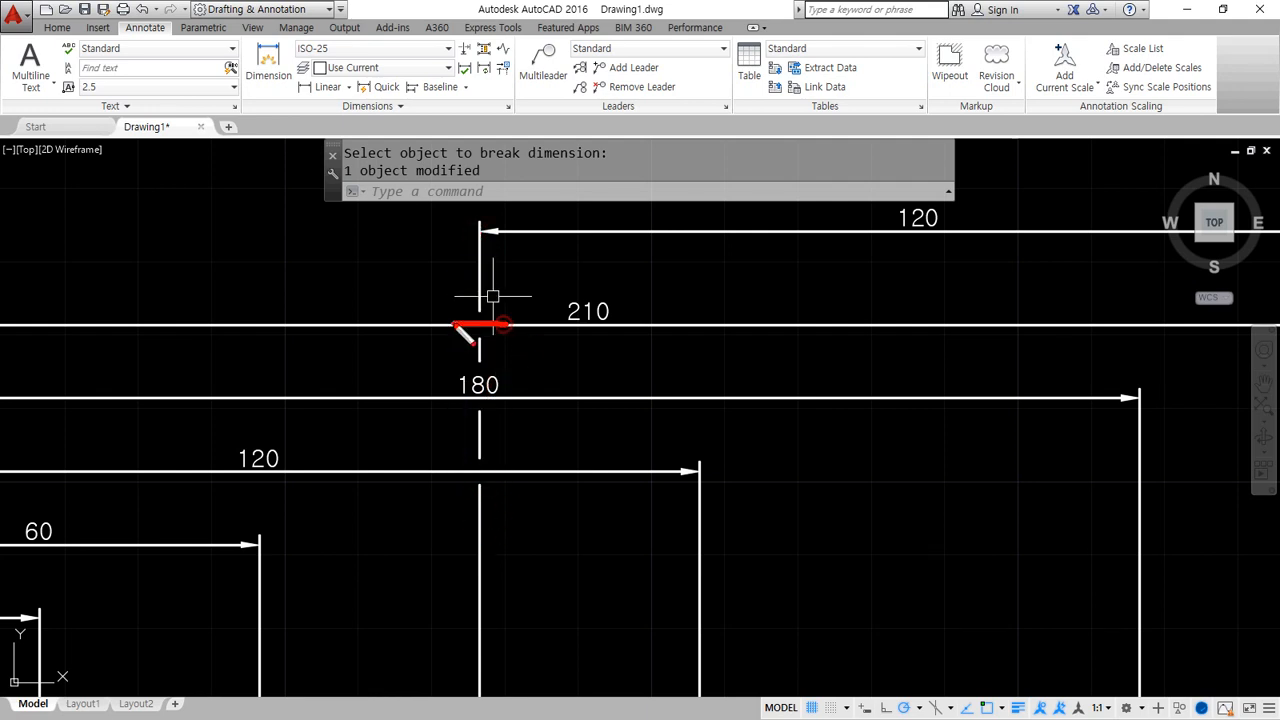
left_click_drag(492, 398, 452, 397)
left_click_drag(497, 474, 464, 472)
mouse_move(473, 280)
left_mouse_down()
mouse_move(455, 380)
mouse_move(517, 414)
mouse_move(482, 290)
left_mouse_up()
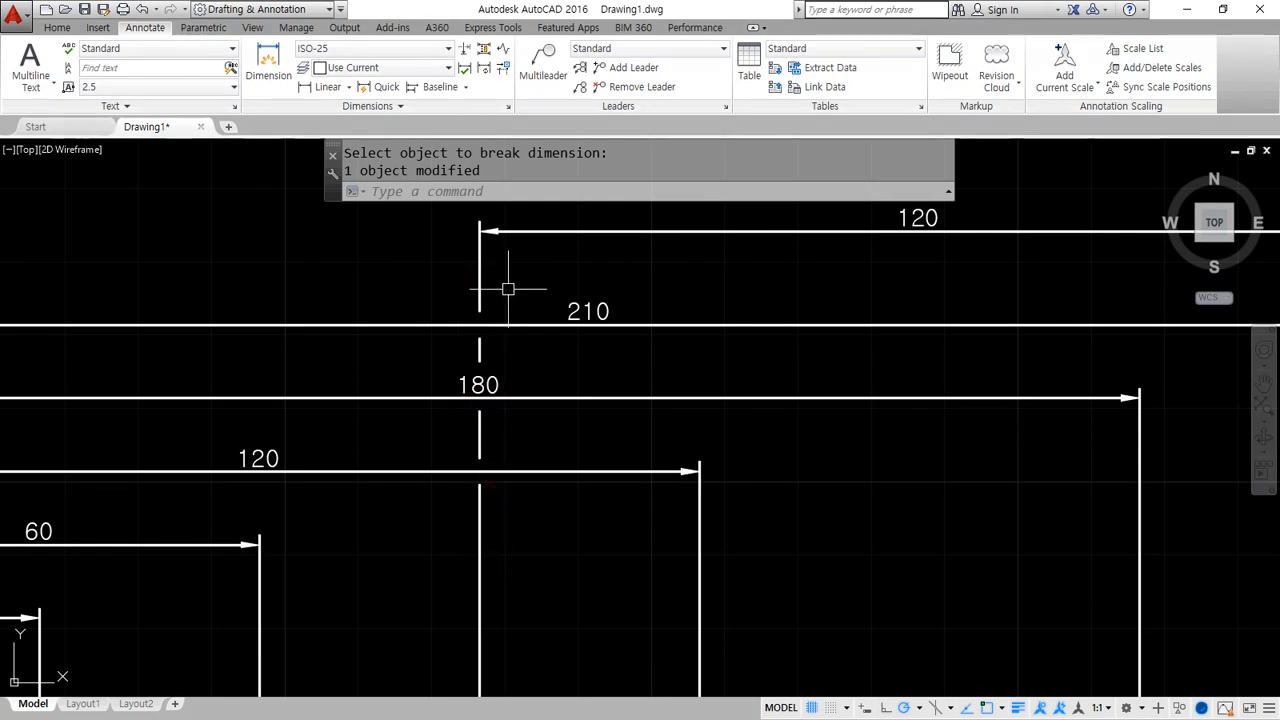
key("Escape")
key("ctrl+z")
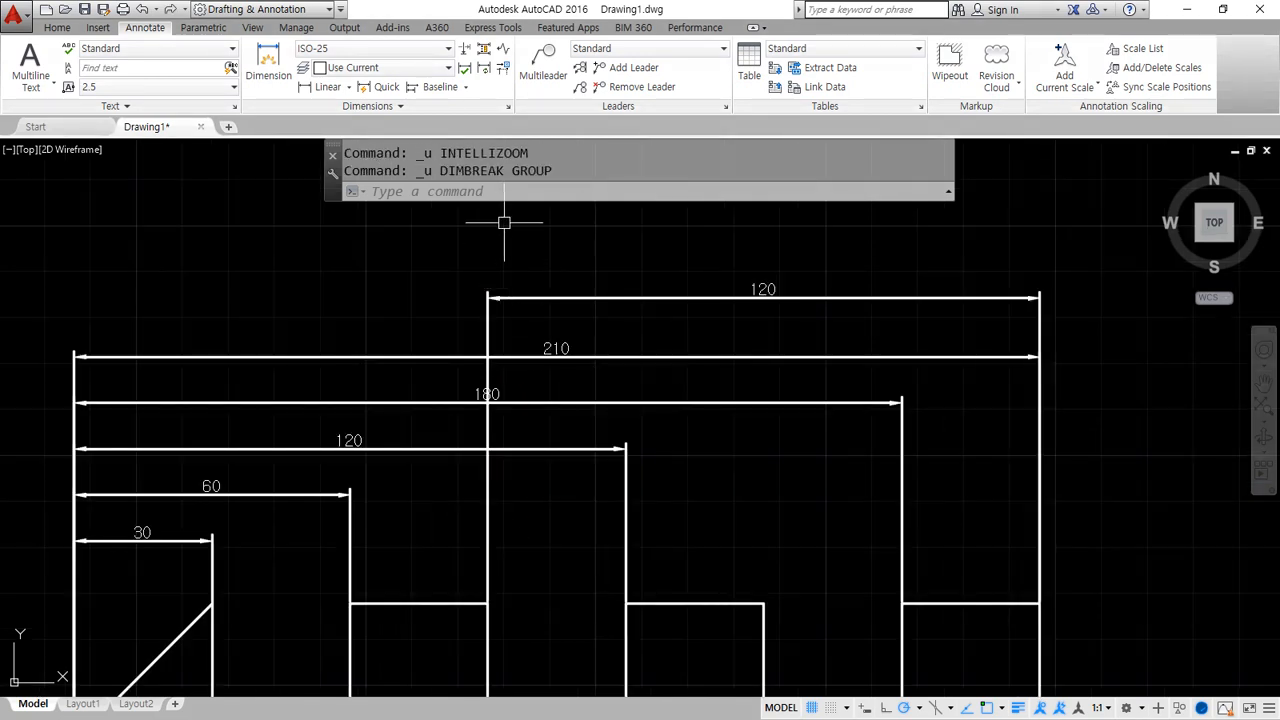
Apply DIMBREAK to the upper 120 dimension again, using the lower 120, 180 and 210 dimensions as the breaking objects.
left_click(464, 48)
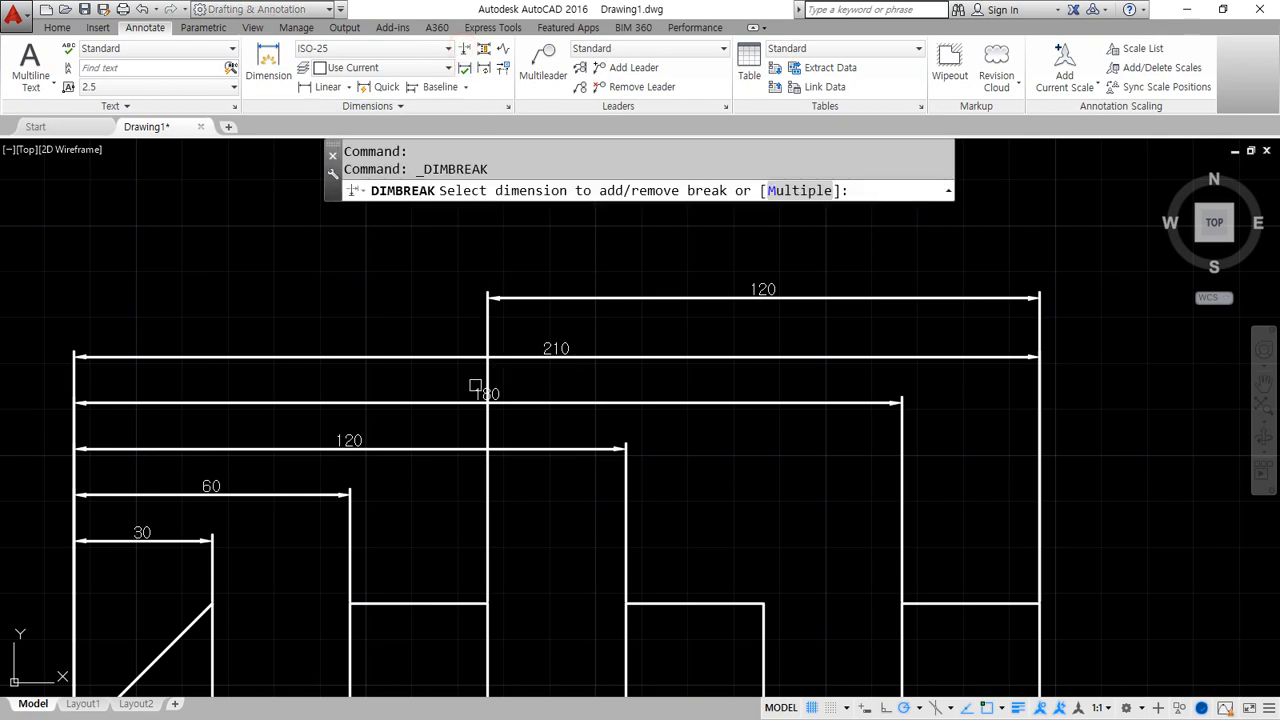
left_click(487, 481)
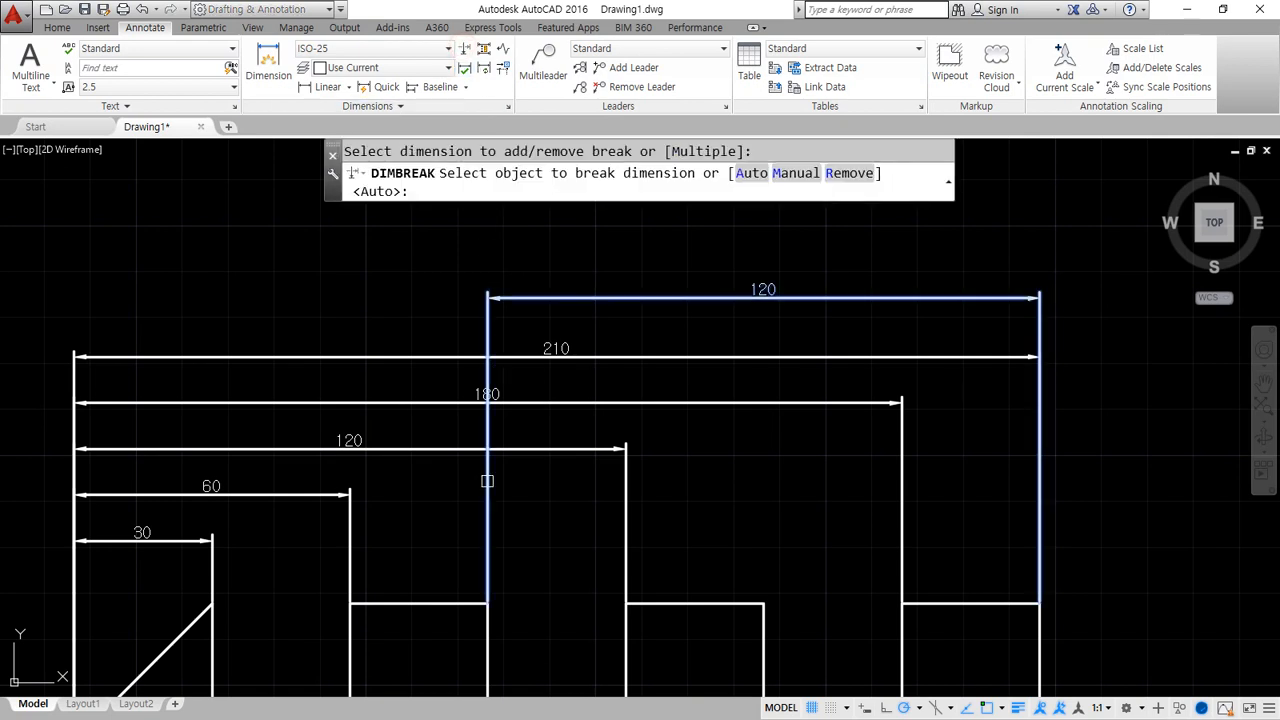
left_click(530, 449)
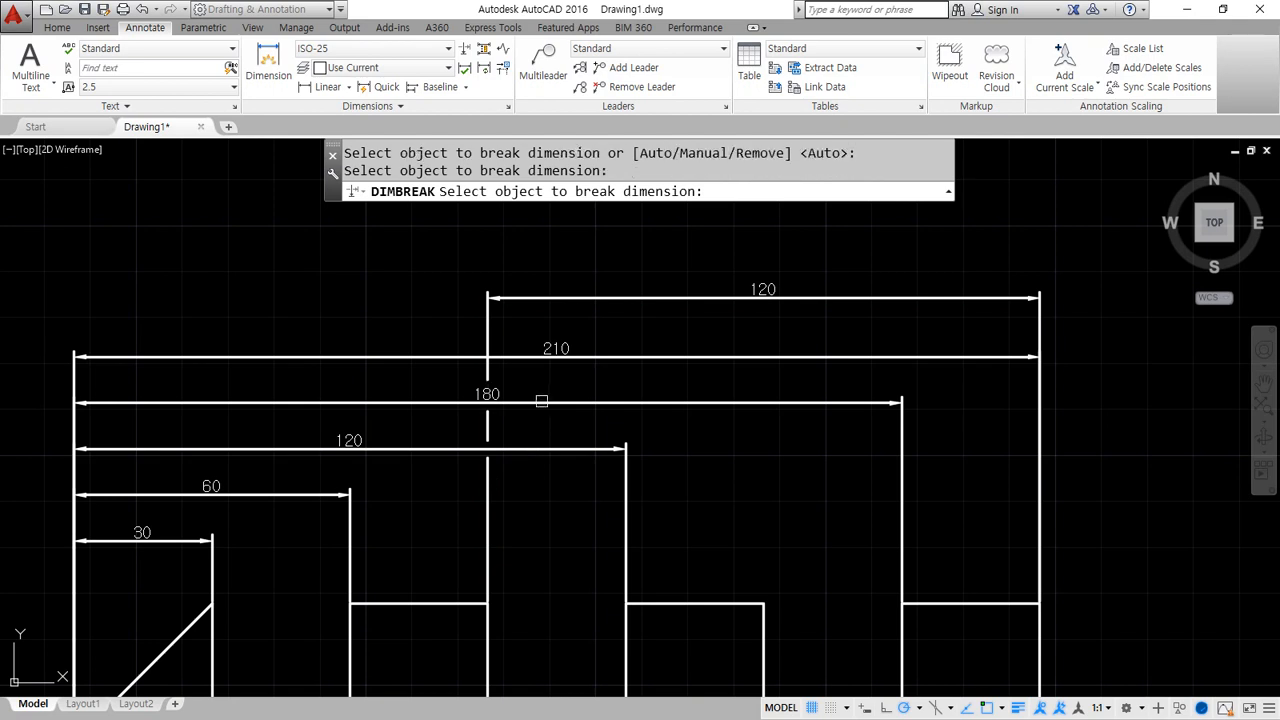
key("Return")
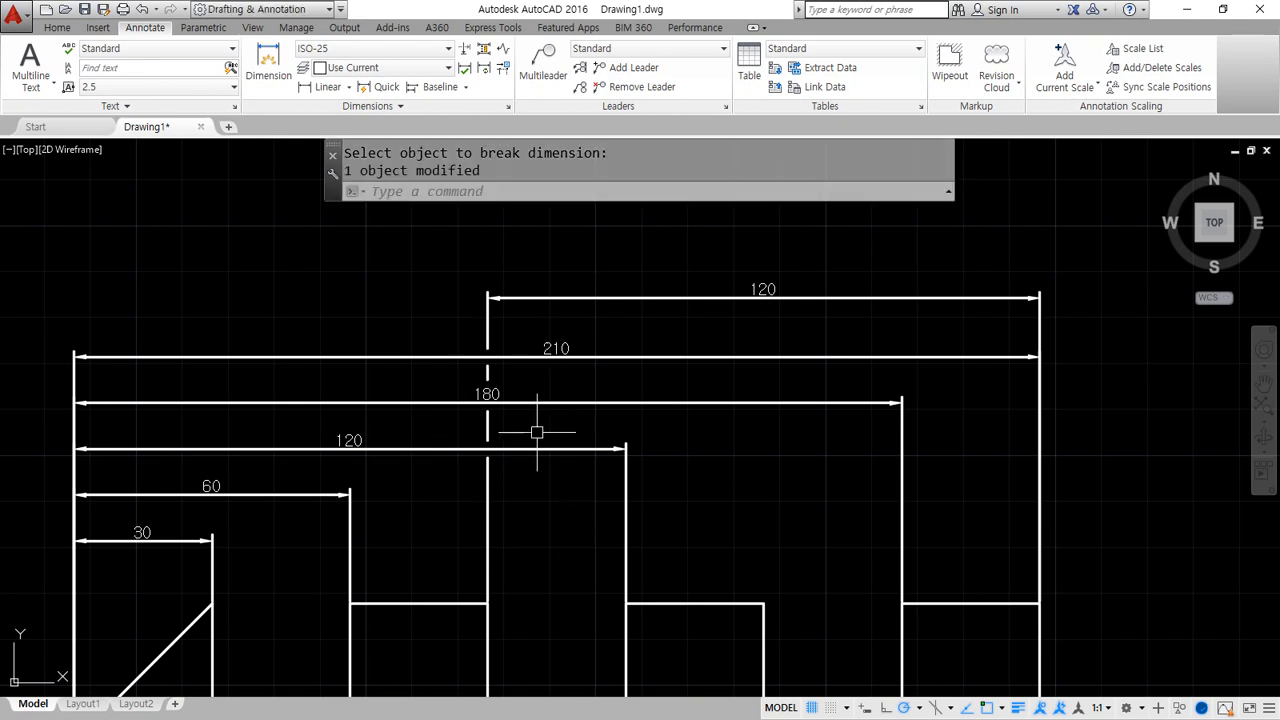
Undo the breaks in the 210, 180 and lower 120 dimension lines.
scroll(535, 432, "up", 2)
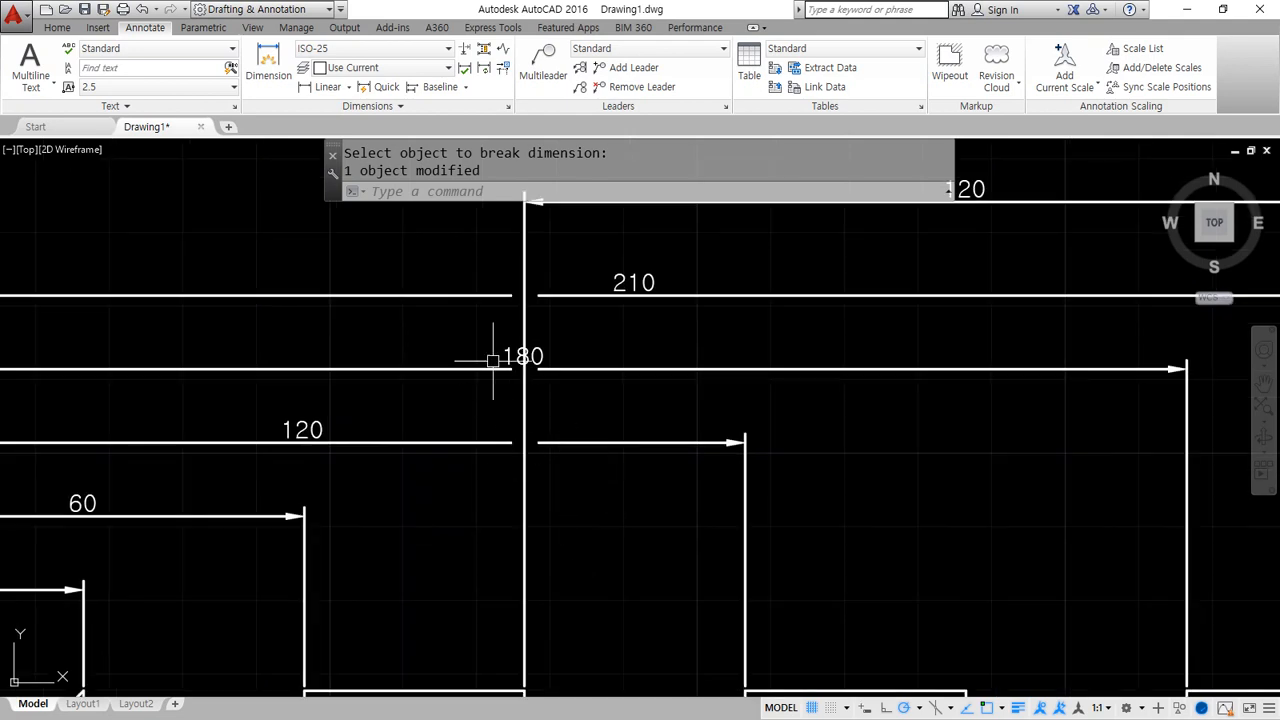
key("ctrl+z")
key("ctrl+z")
key("ctrl+z")
key("ctrl+z")
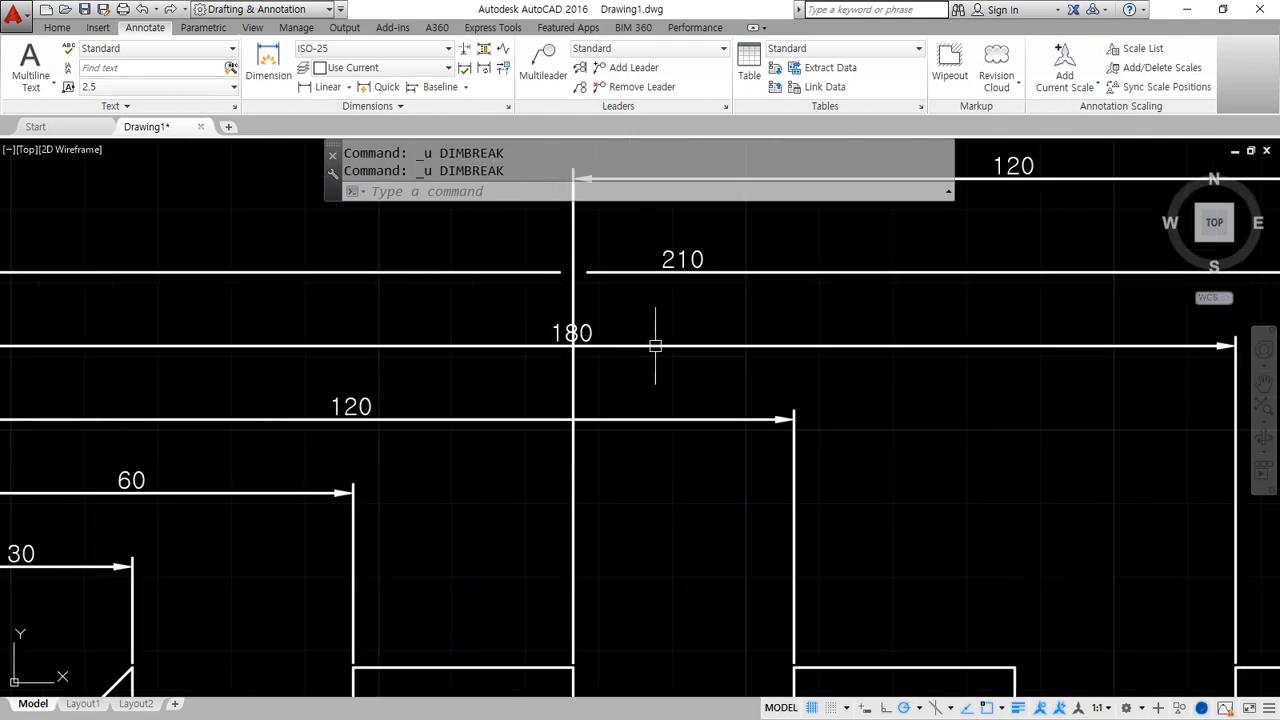
Break the 210, 180 and lower 120 dimension lines one by one where the upper 120 dimension's left extension line crosses them.
left_click(464, 48)
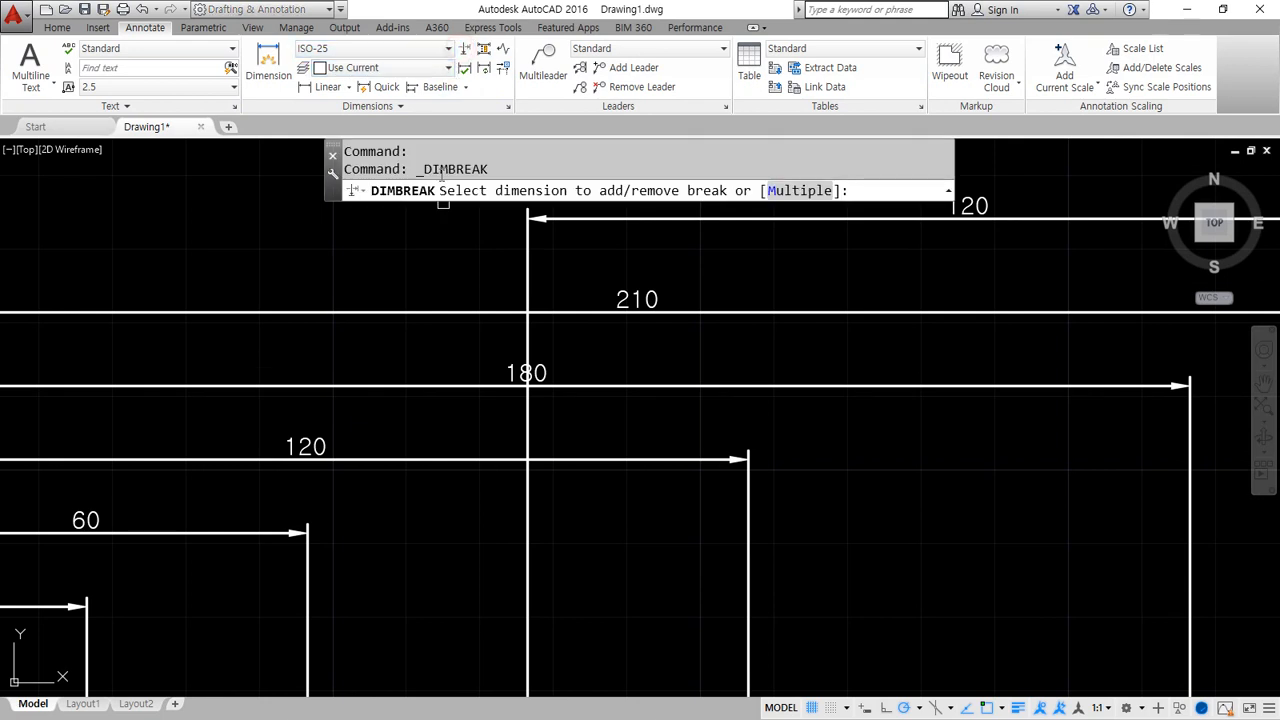
left_click(564, 311)
left_click(529, 293)
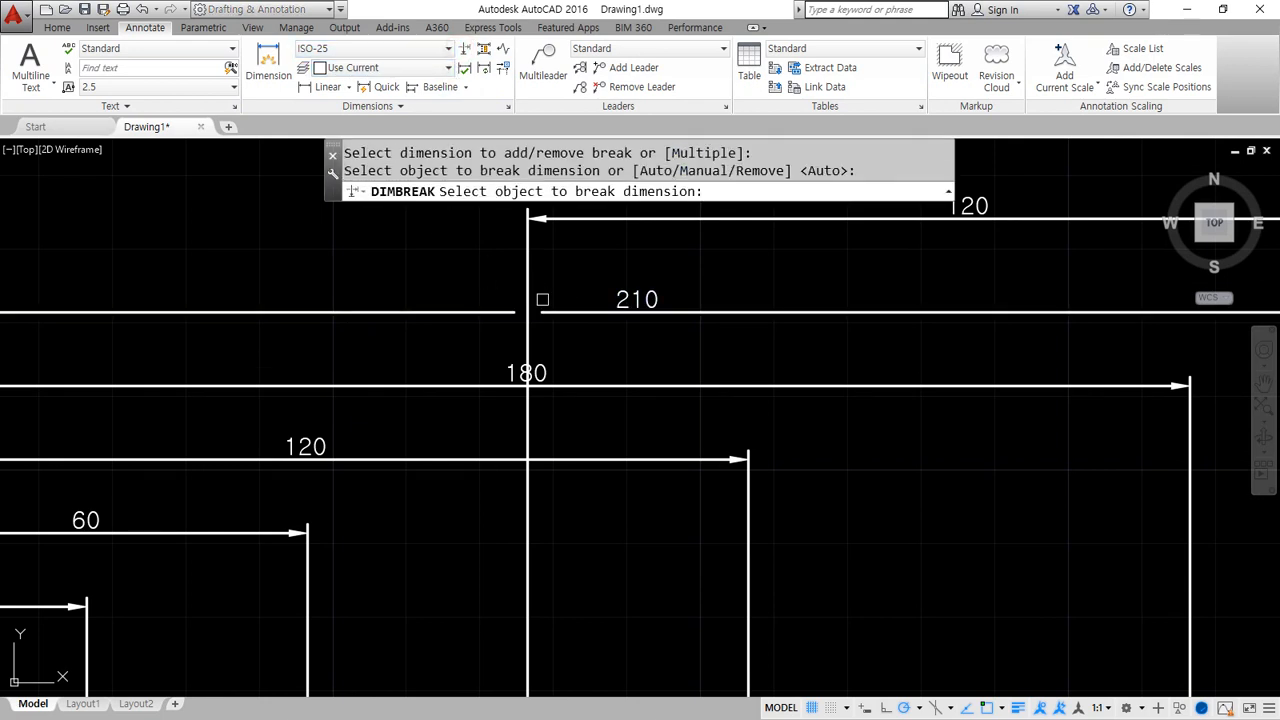
key("Return")
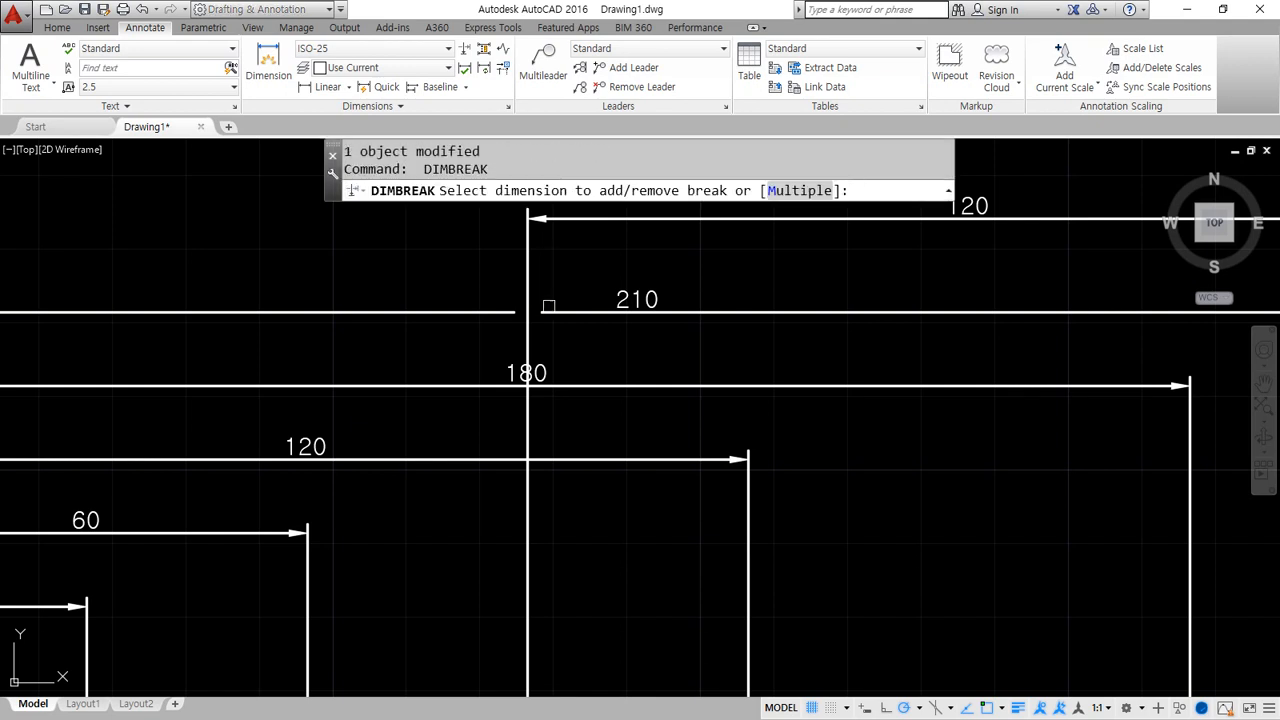
left_click(559, 379)
left_click(529, 345)
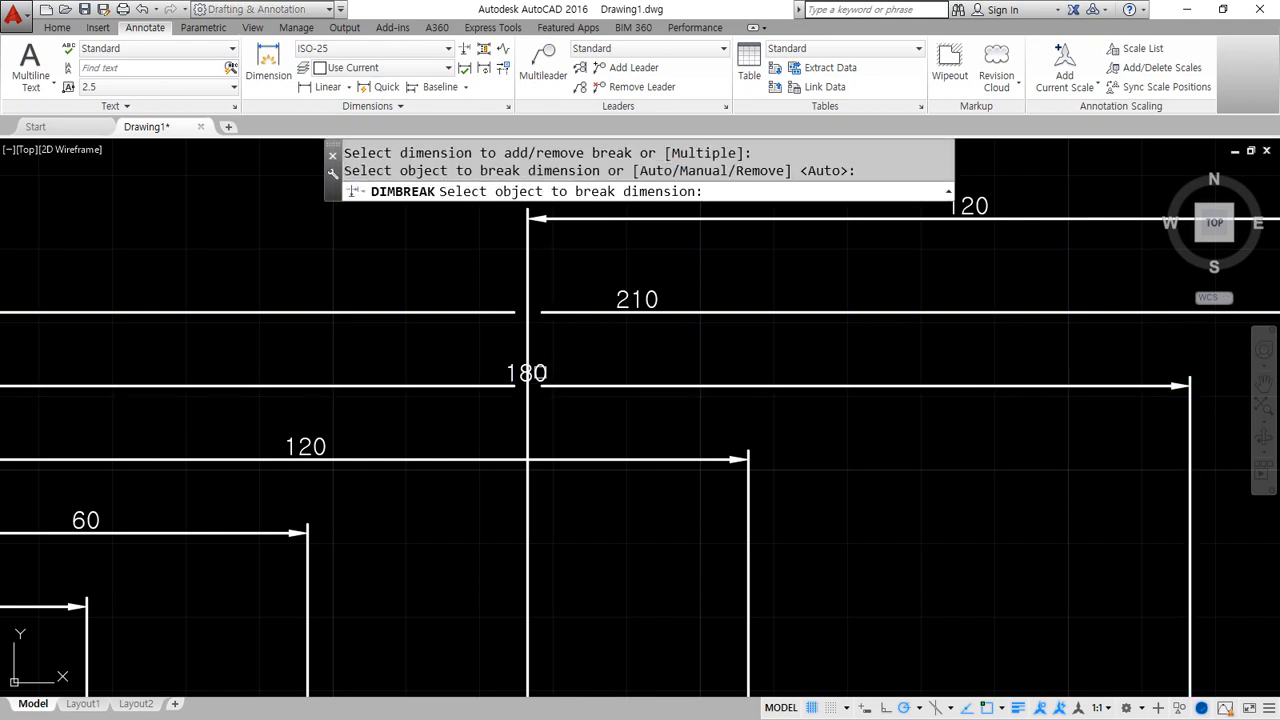
key("Return")
key("Return")
left_click(553, 458)
left_click(529, 436)
key("Return")
Try to break the upper 120 dimension's left extension line at the 180 dimension.
scroll(523, 403, "up", 2)
mouse_move(523, 403)
middle_mouse_down()
mouse_move(563, 421)
mouse_move(563, 456)
middle_mouse_up()
mouse_move(535, 443)
left_mouse_down()
mouse_move(494, 414)
mouse_move(591, 394)
mouse_move(525, 447)
left_mouse_up()
key("Escape")
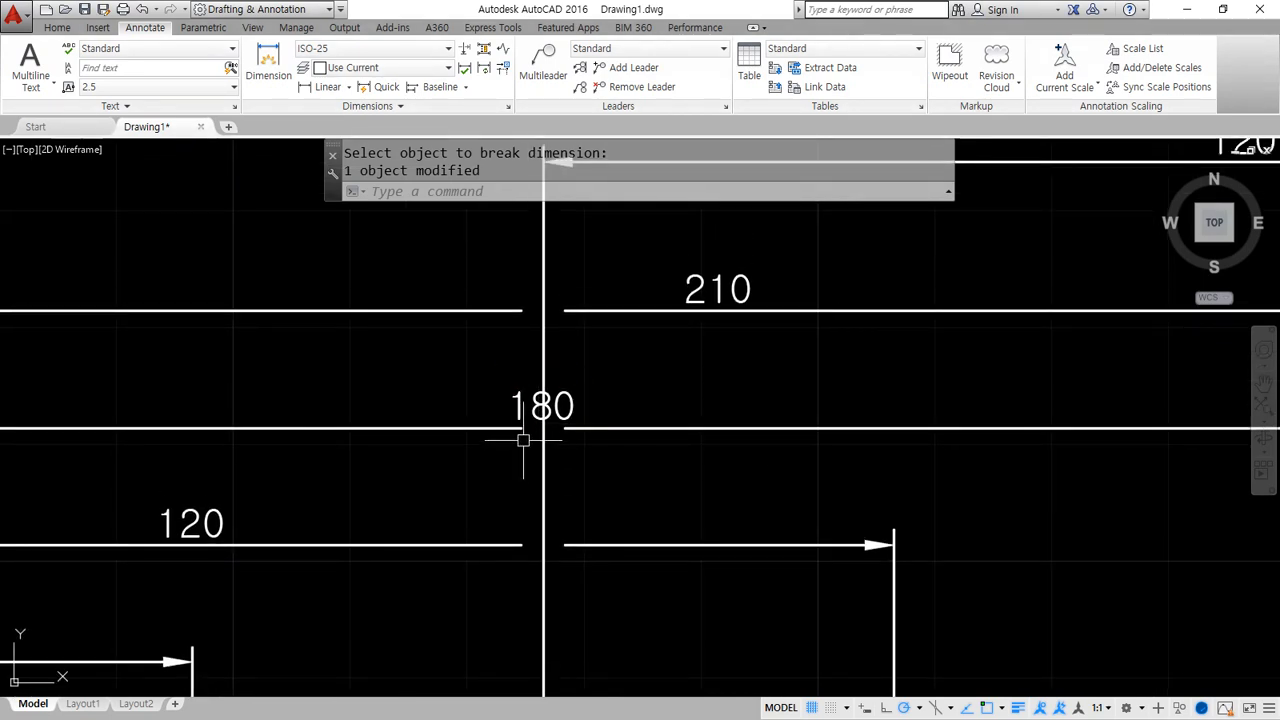
left_click(468, 52)
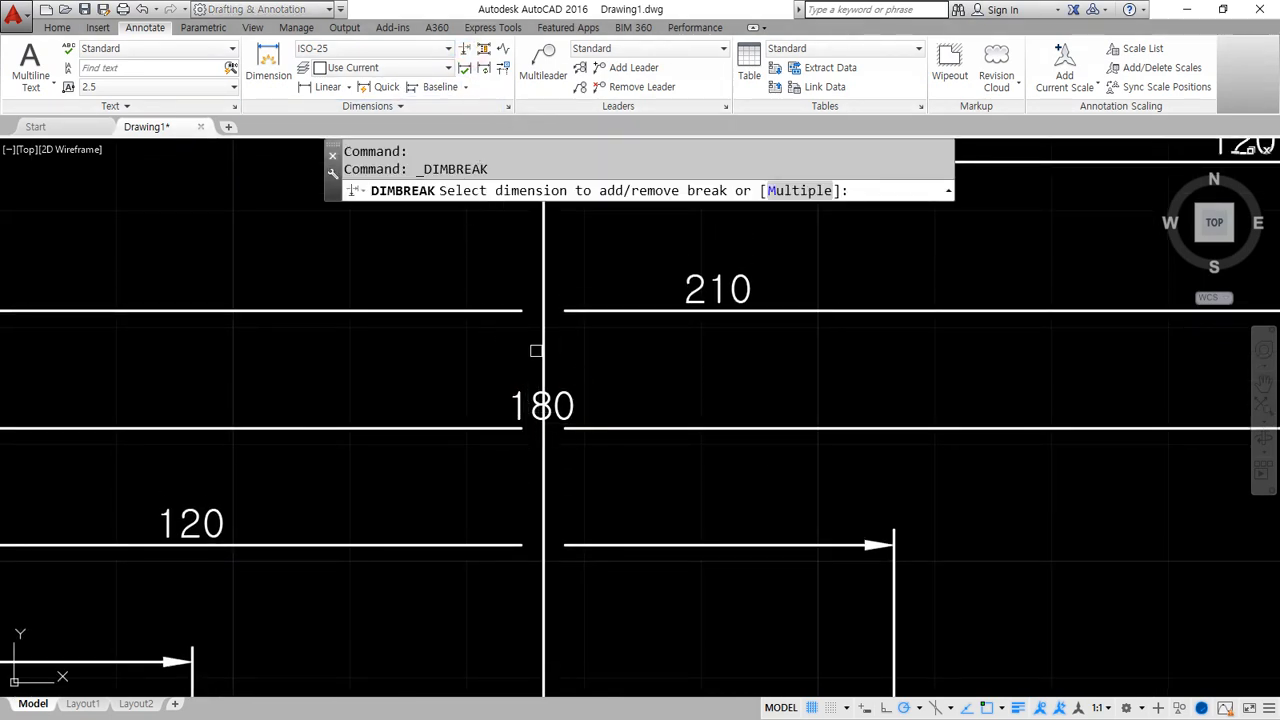
left_click(543, 344)
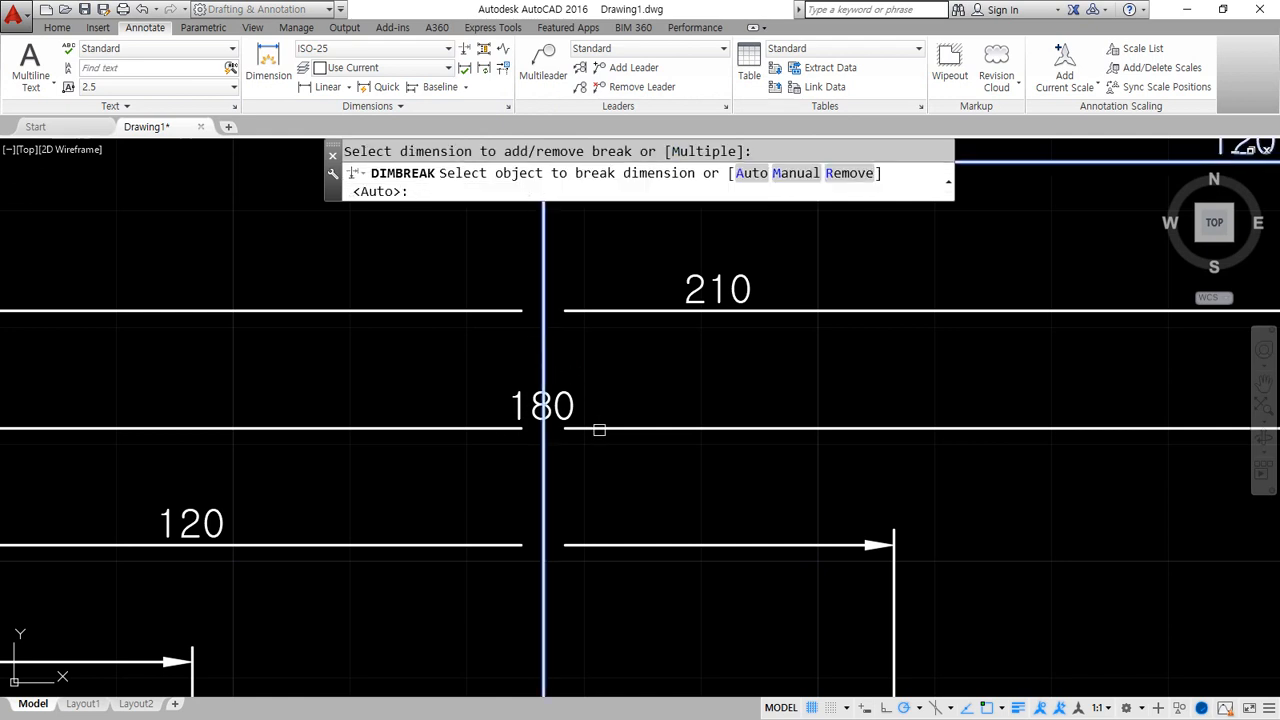
left_click(599, 430)
key("Return")
Undo all the dimension breaks around the upper 120 dimension's left extension line.
key("ctrl+z")
key("ctrl+z")
key("ctrl+z")
key("ctrl+z")
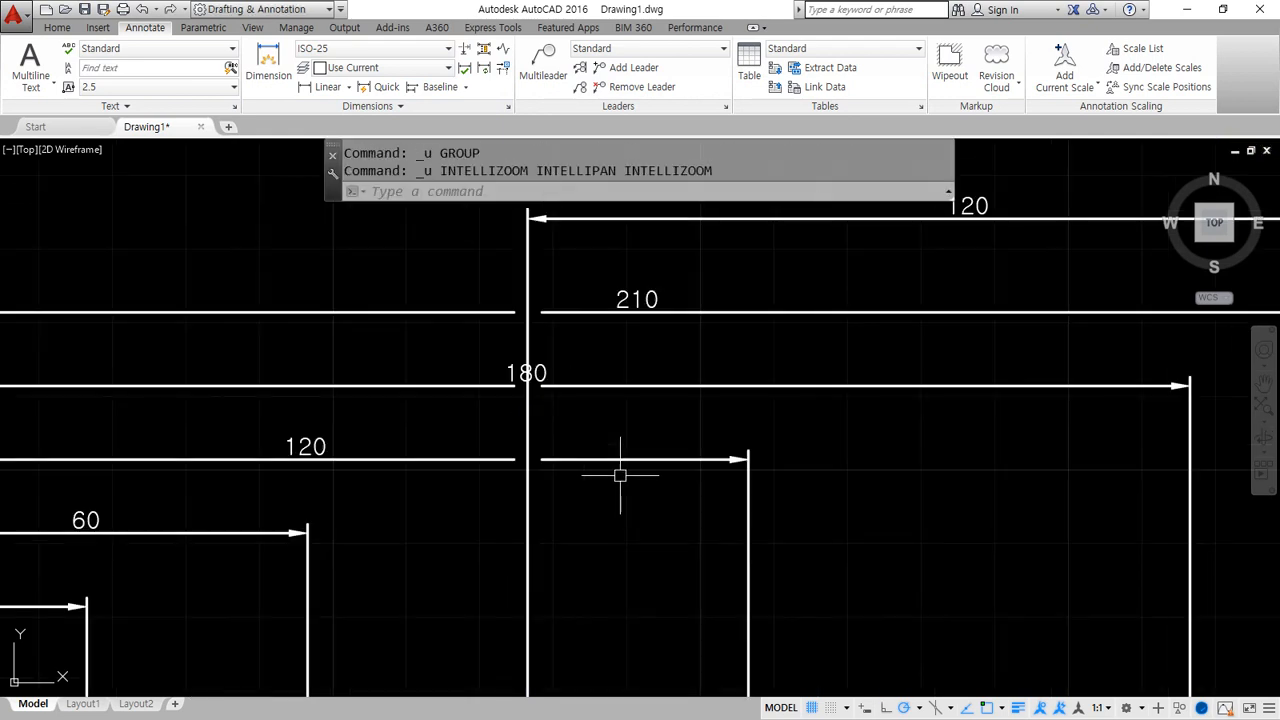
Break the upper 120 dimension using the 210, 180 and lower 120 dimensions as the breaking objects.
left_click(465, 48)
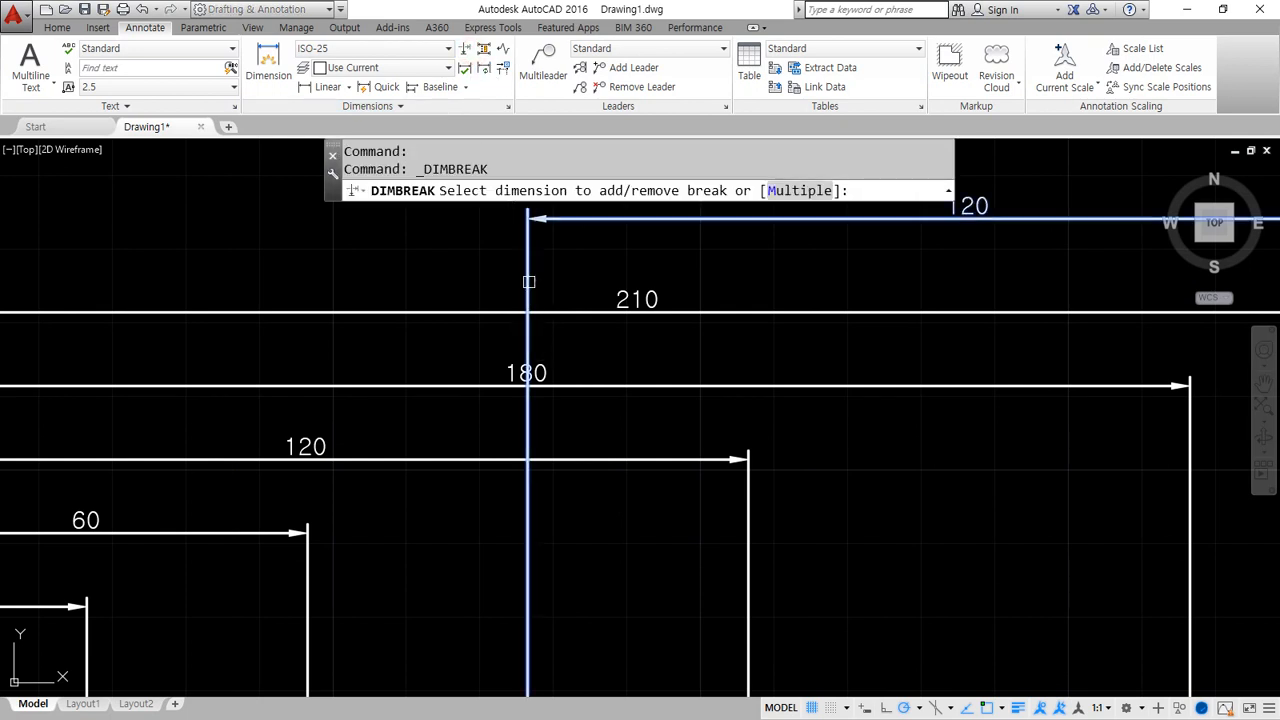
left_click(527, 280)
left_click(563, 318)
left_click(566, 384)
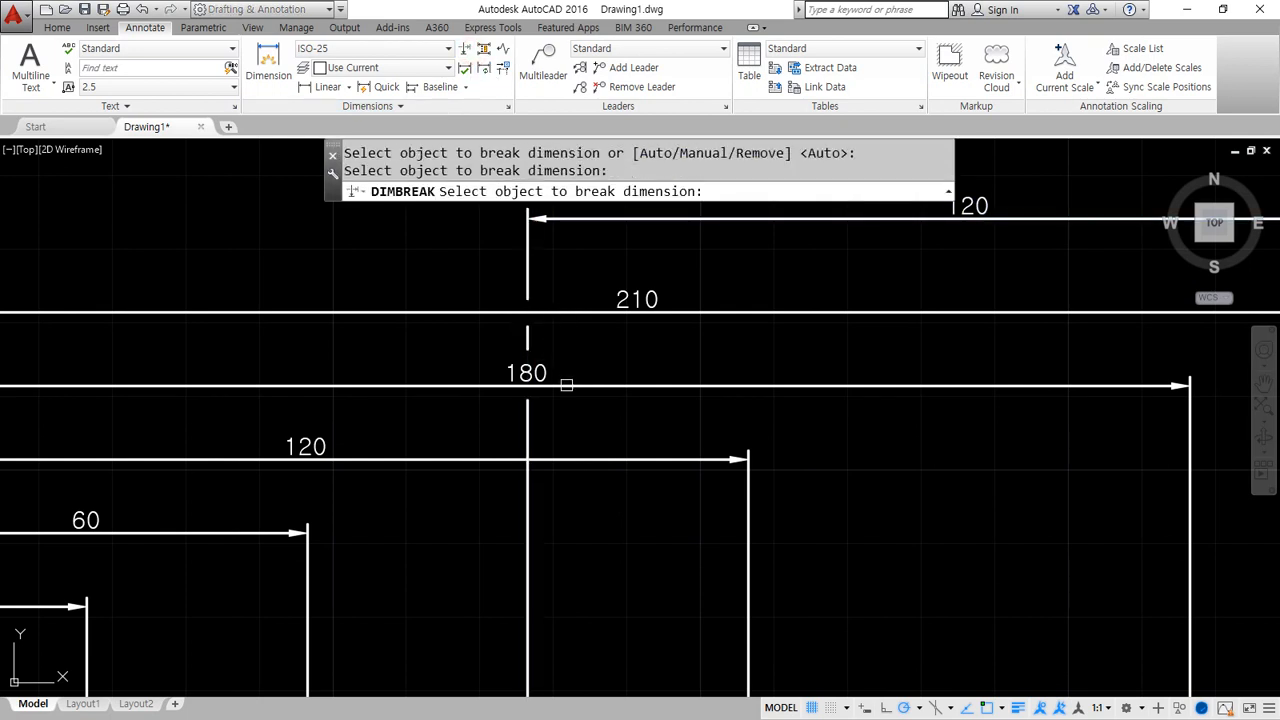
left_click(555, 459)
key("Return")
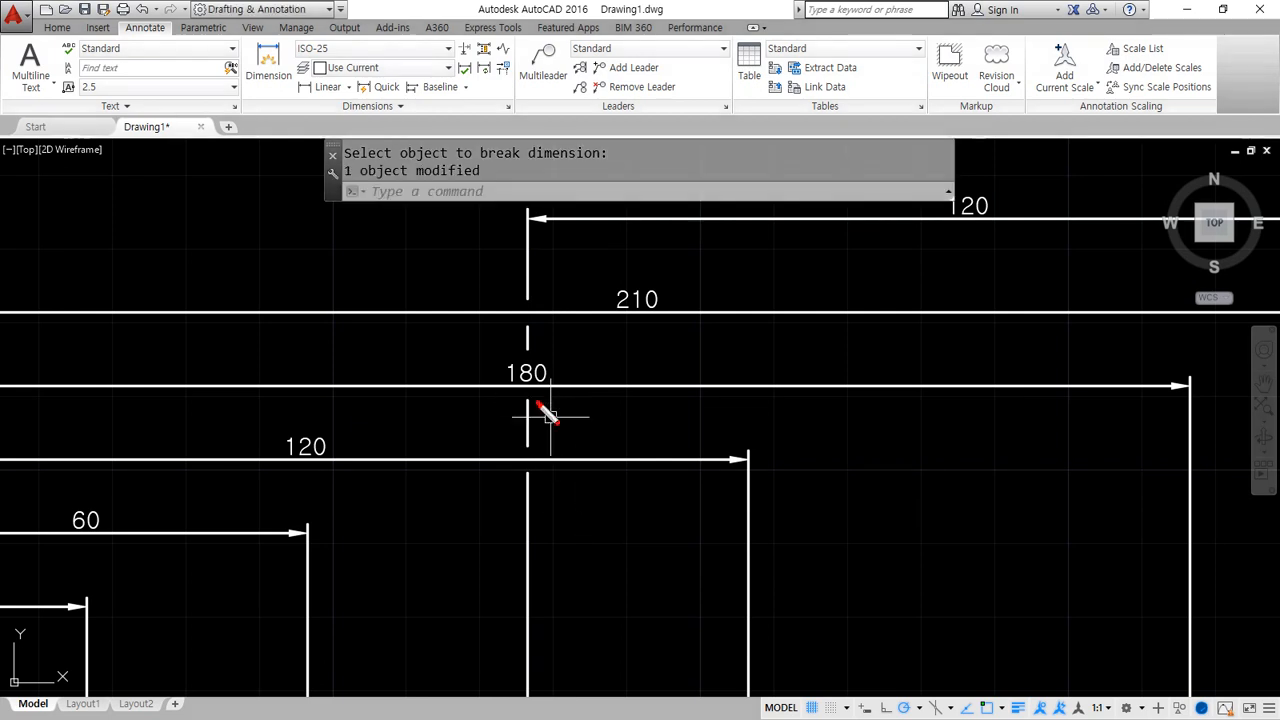
mouse_move(541, 402)
left_mouse_down()
mouse_move(505, 360)
mouse_move(558, 405)
left_mouse_up()
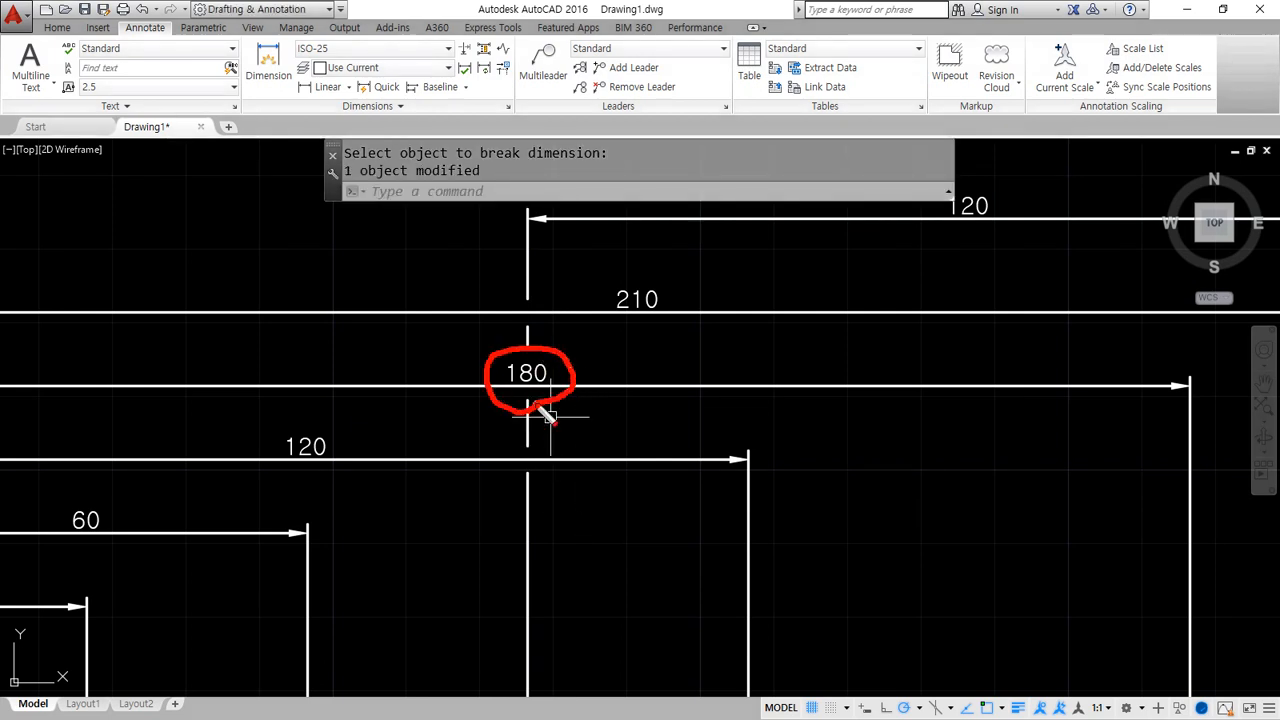
scroll(523, 371, "up", 2)
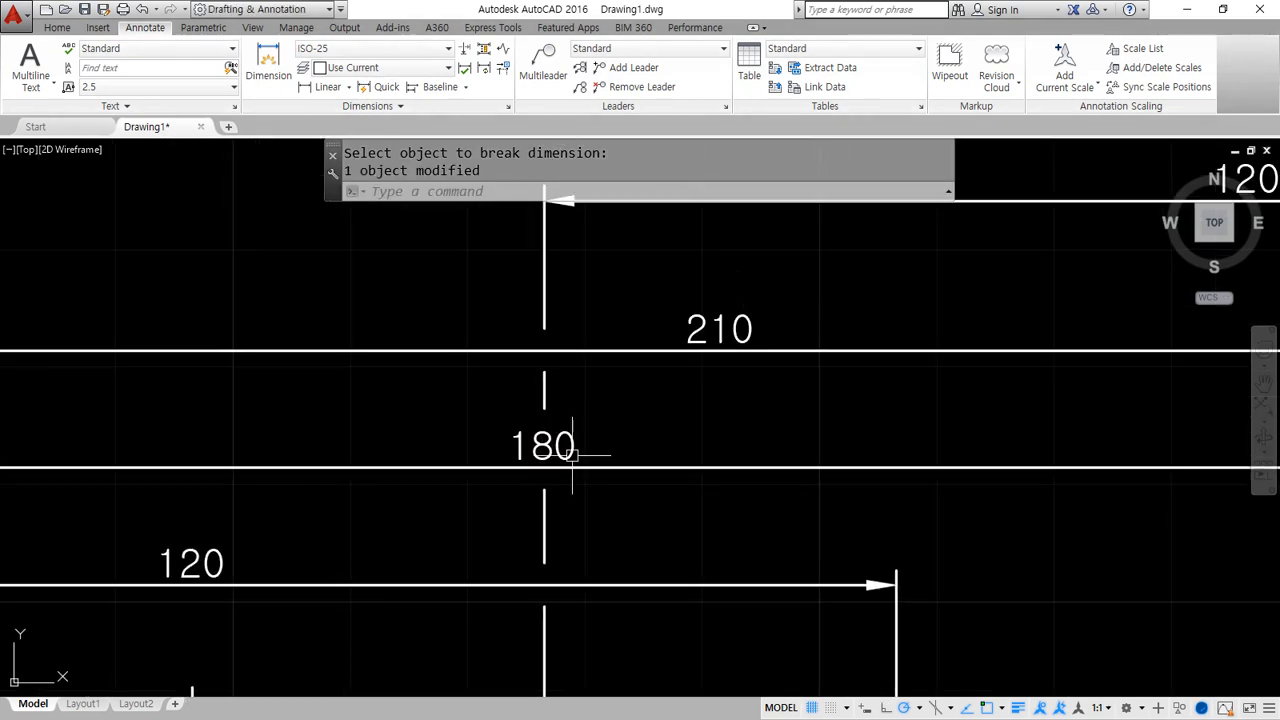
mouse_move(545, 638)
left_mouse_down()
mouse_move(449, 377)
mouse_move(640, 394)
mouse_move(539, 674)
left_mouse_up()
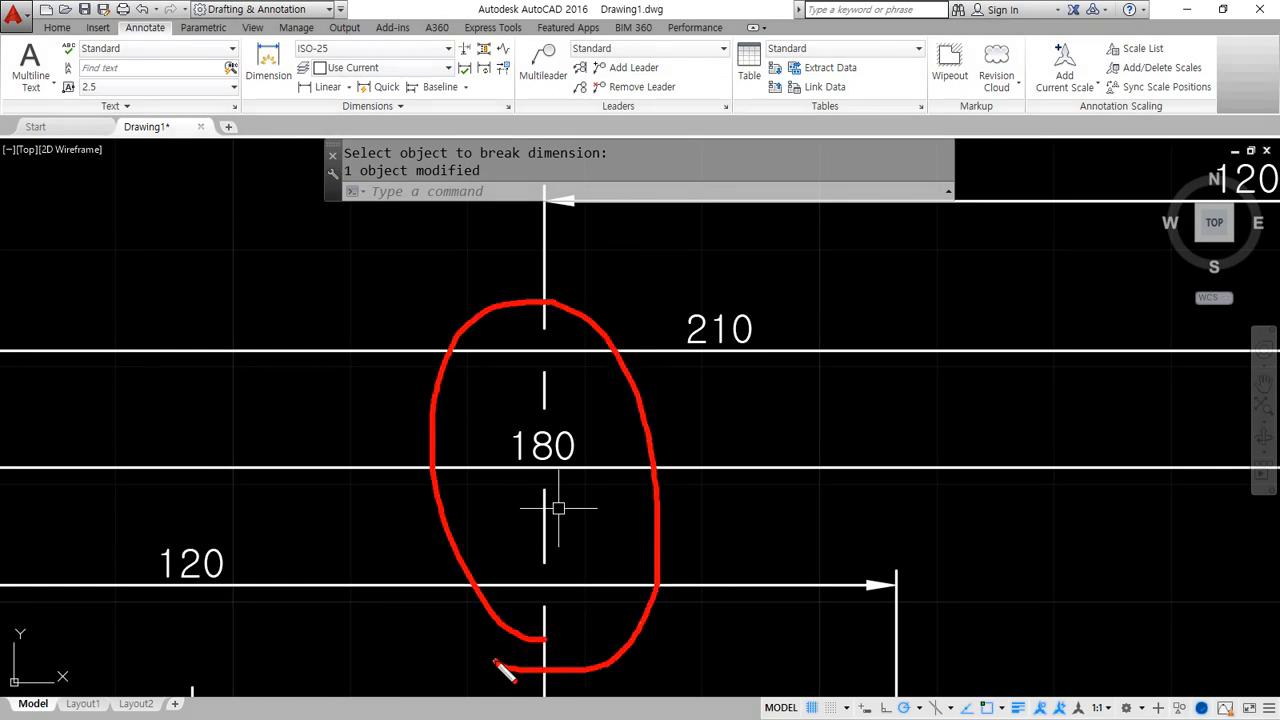
Erase the whole drawing including all dimensions, and zoom to show the entire drawing area.
scroll(486, 643, "down", 5)
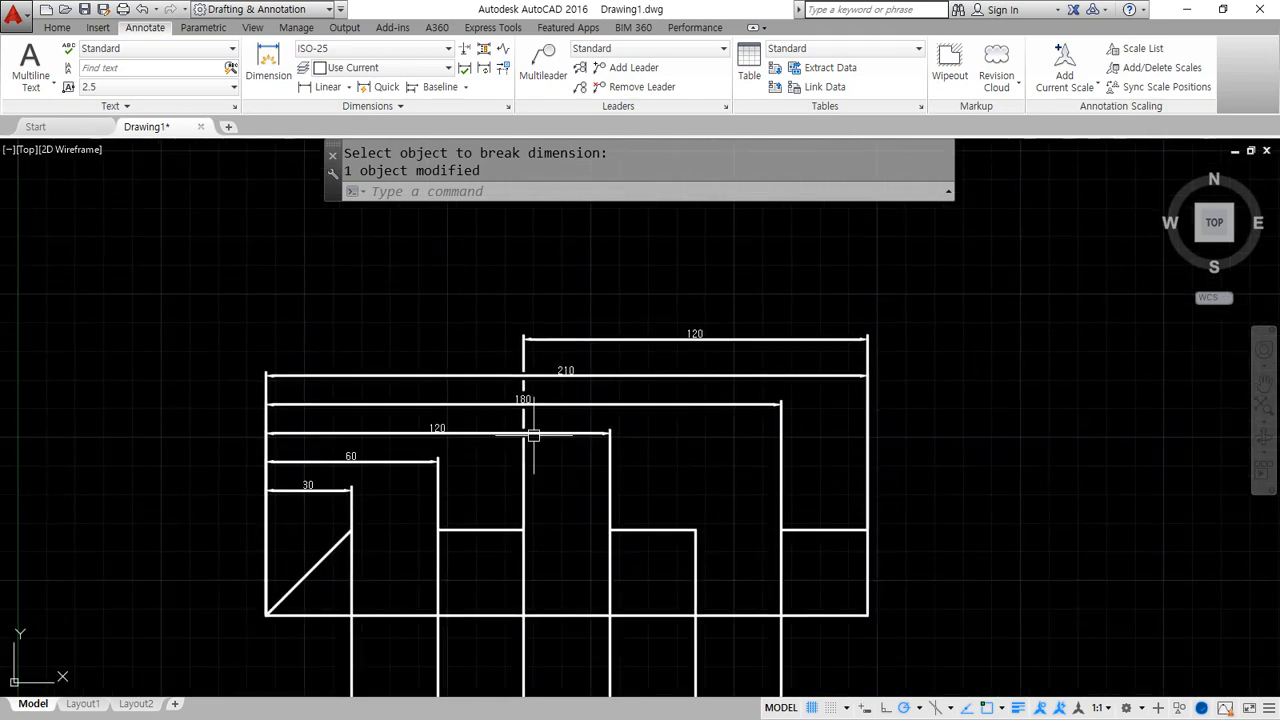
scroll(940, 308, "down", 4)
middle_click_drag(914, 446, 863, 541)
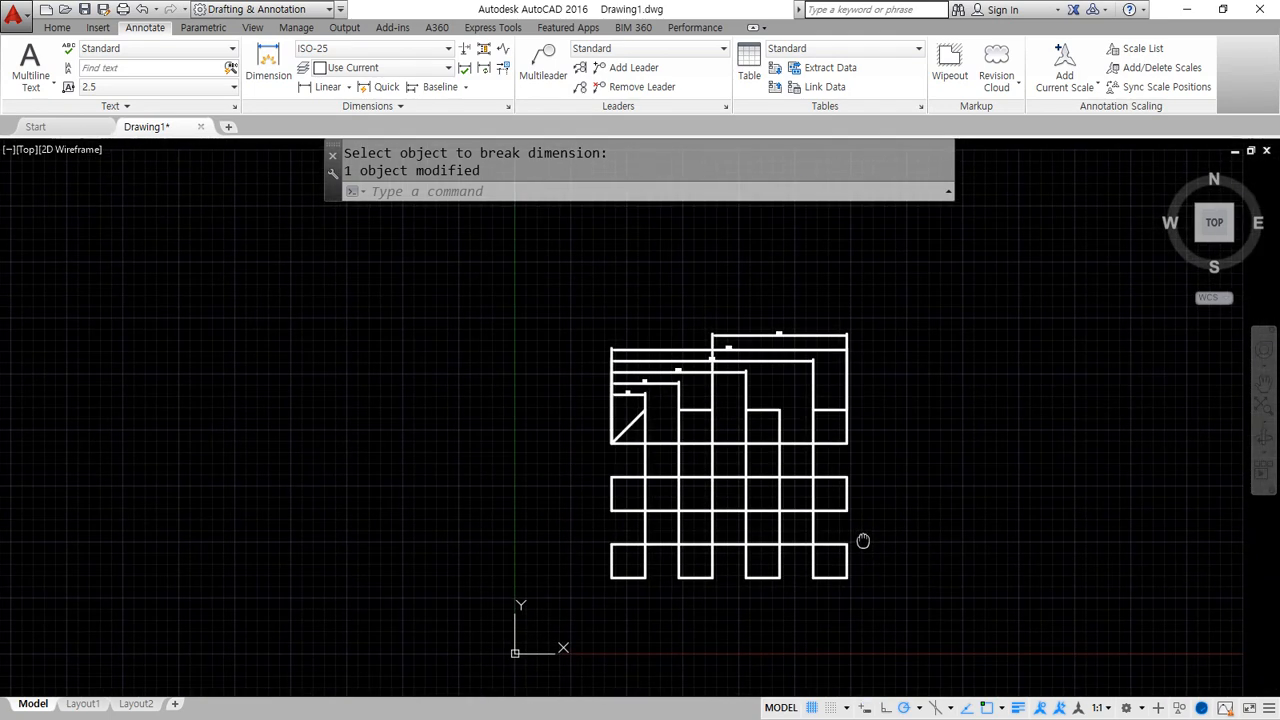
left_click(951, 614)
left_click(484, 294)
type("e")
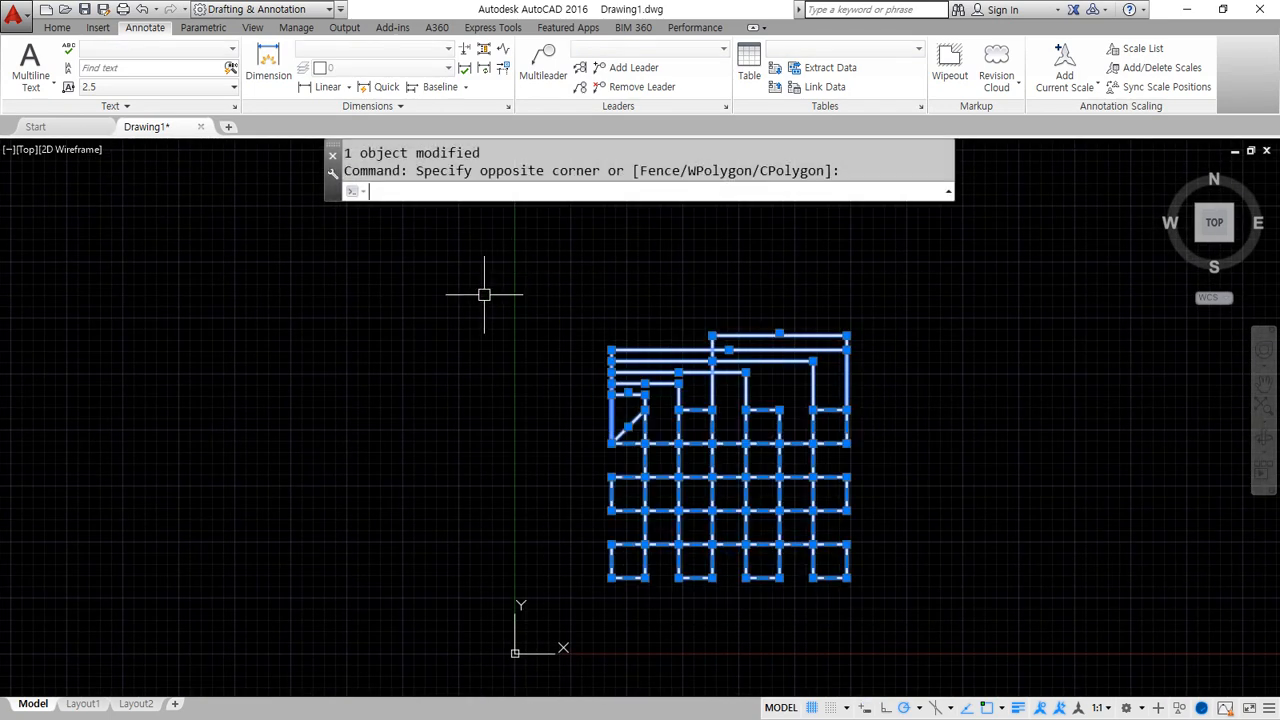
key("Return")
type("z")
key("Return")
type("a")
key("Return")
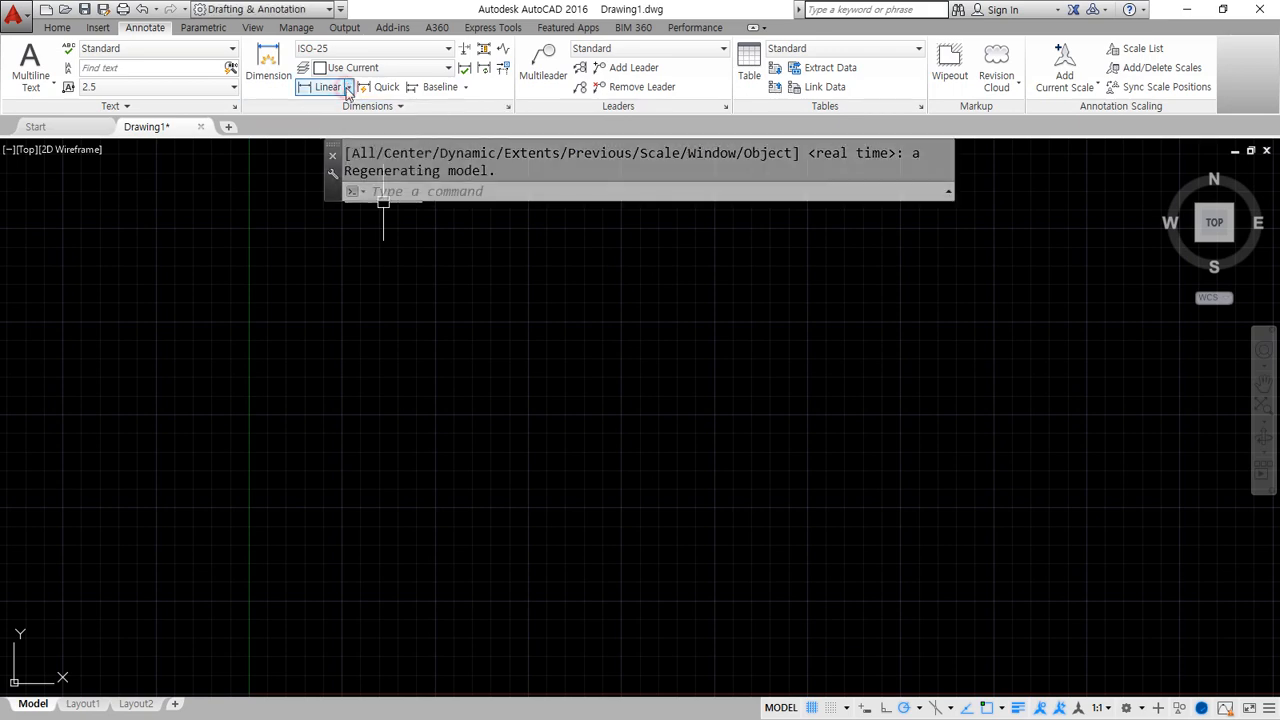
Undo the zoom and the erasing of the drawing.
key("Escape")
key("Escape")
key("ctrl+z")
key("ctrl+z")
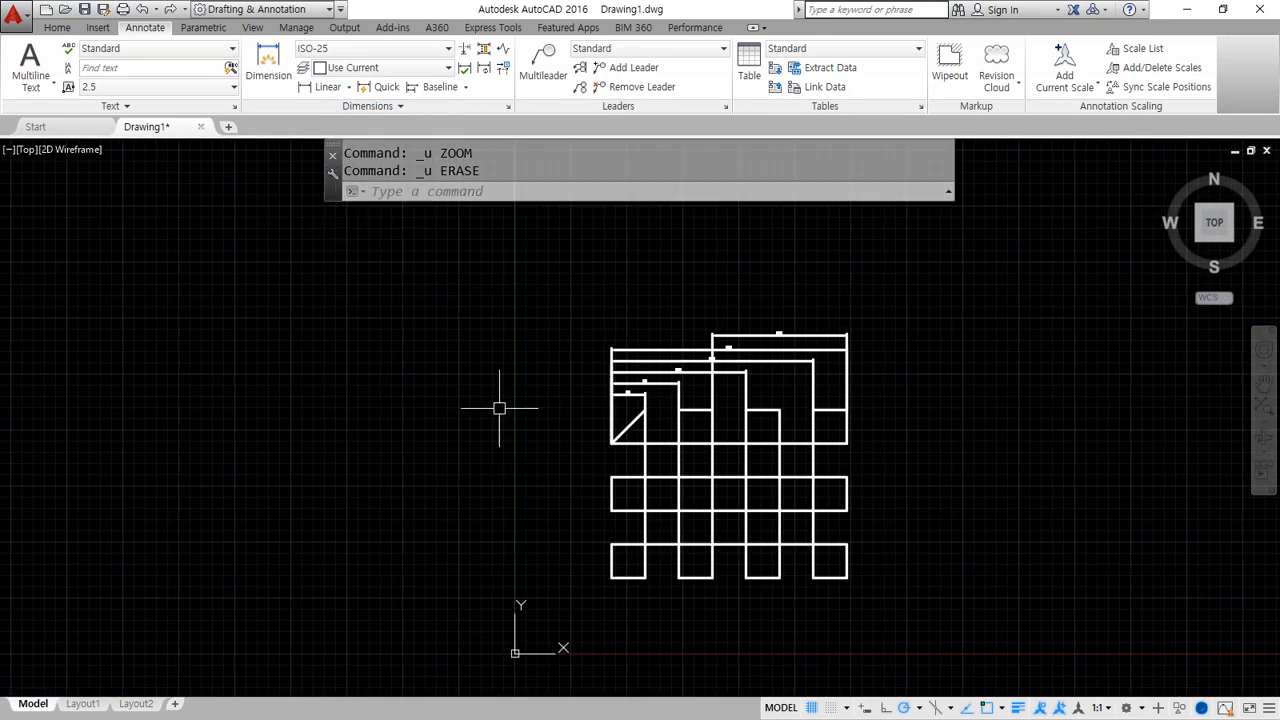
Erase all the dimensions above the grid figure, keeping its outlines.
middle_click_drag(500, 406, 363, 406)
scroll(763, 337, "up", 2)
left_click(751, 270)
left_click(198, 440)
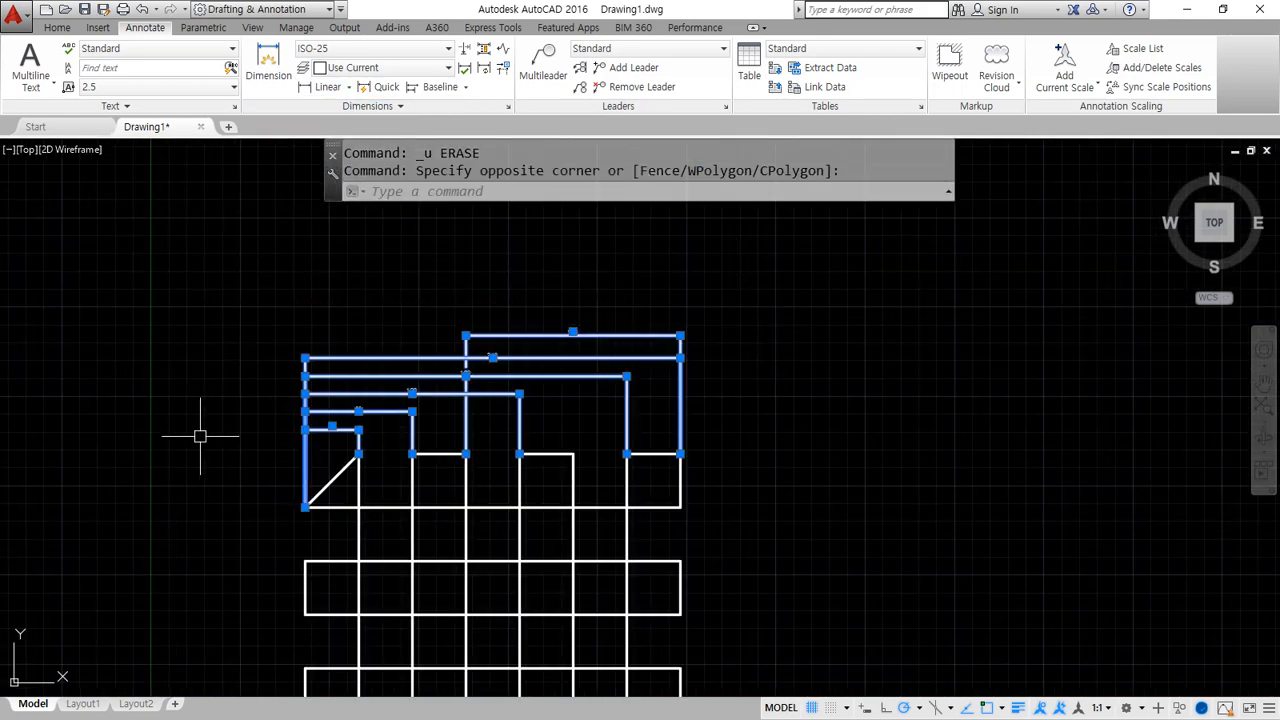
type("e")
key("Return")
Draw a shallow three-point arc from the grid's bottom-right corner, through a point slightly above its lower edge, to its bottom-left corner.
mouse_move(684, 459)
middle_mouse_down()
mouse_move(489, 440)
mouse_move(471, 409)
mouse_move(203, 390)
middle_mouse_up()
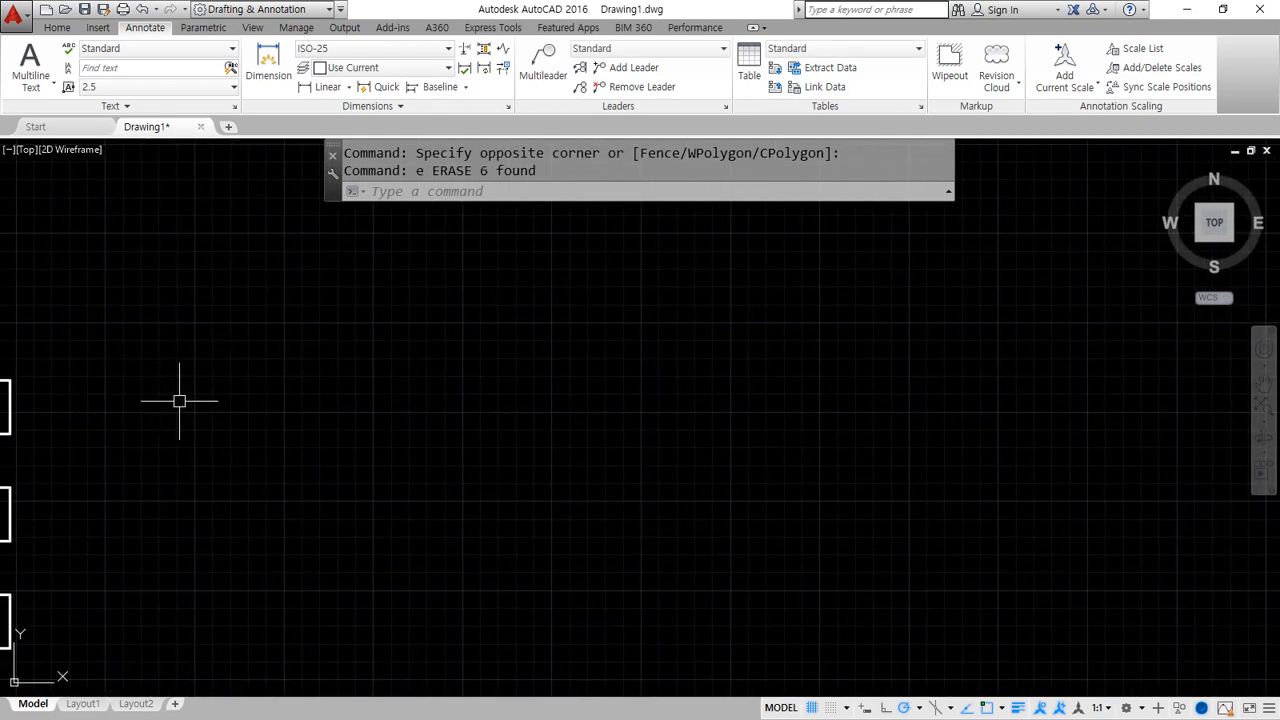
type("A")
key("Return")
middle_click_drag(191, 408, 714, 426)
middle_click_drag(439, 684, 483, 574)
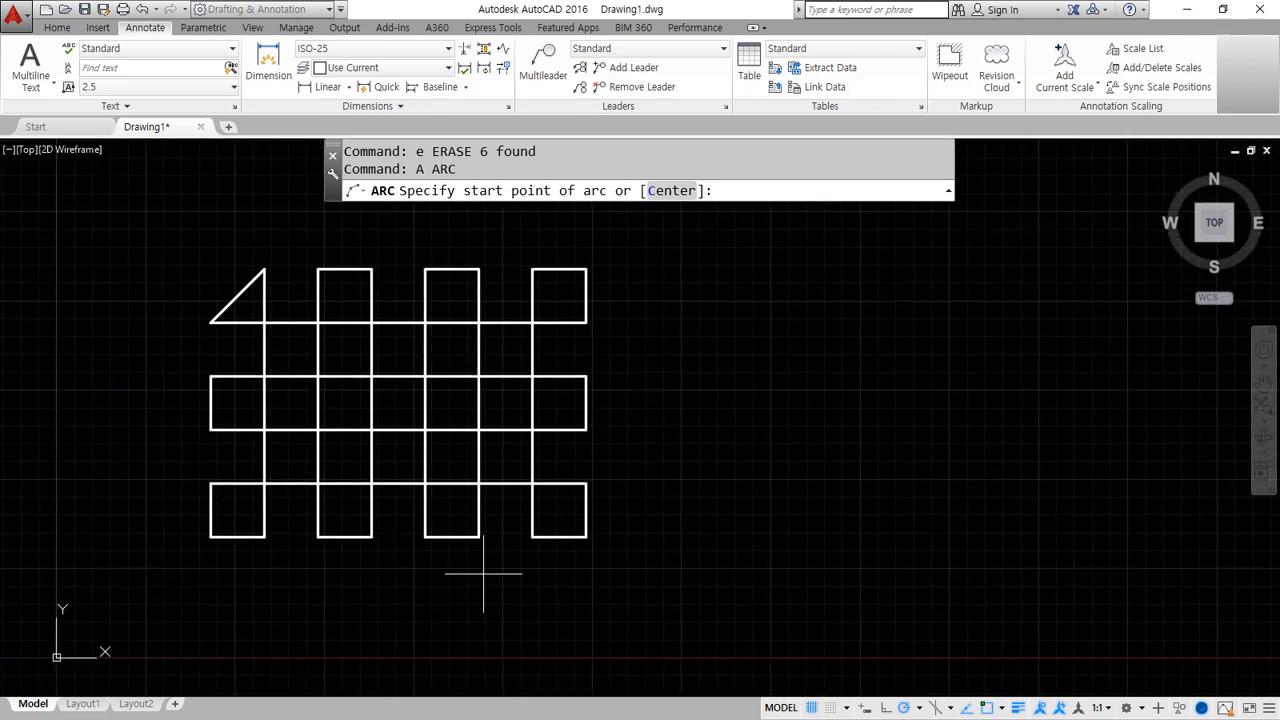
scroll(483, 574, "up", 2)
left_click(831, 496)
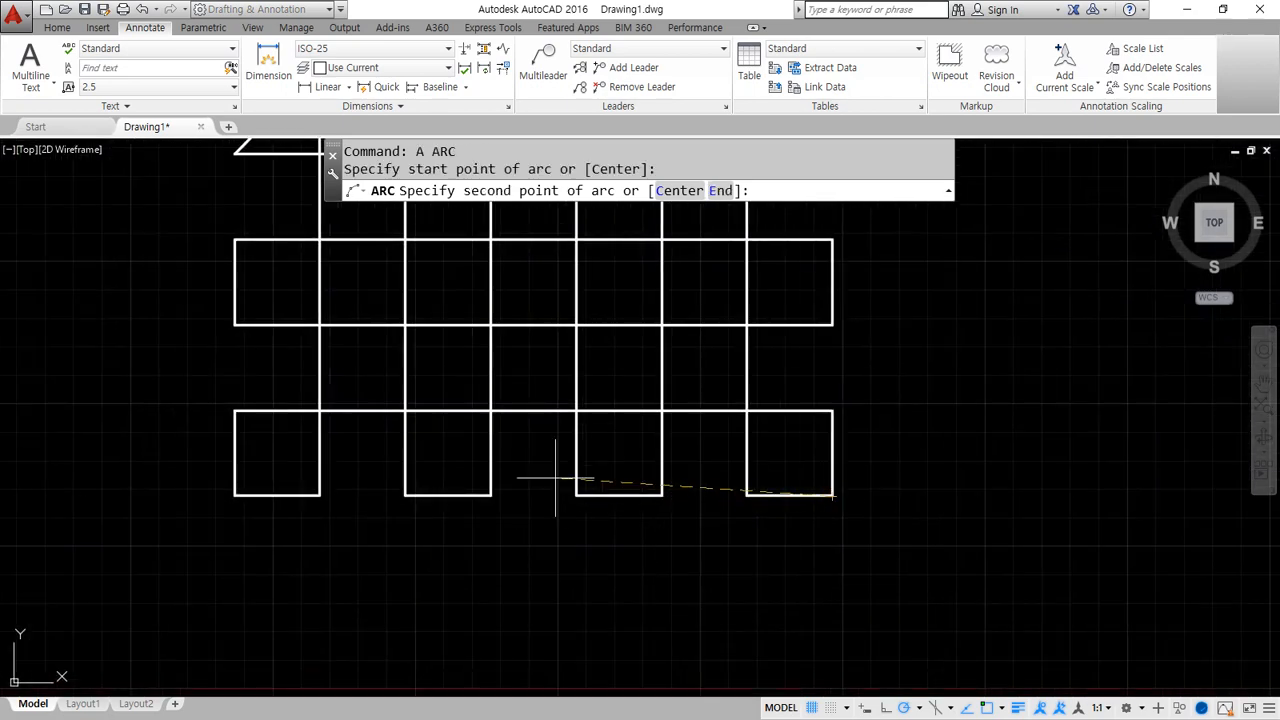
left_click(531, 477)
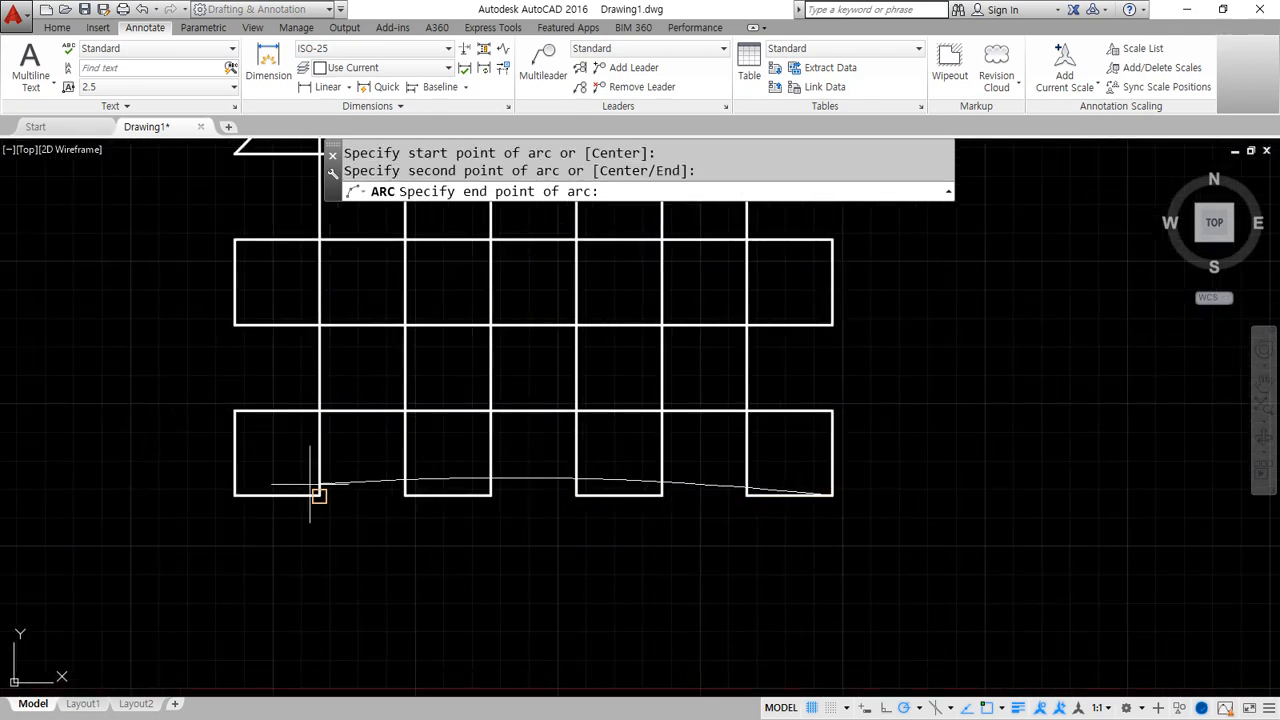
left_click(234, 494)
key("ctrl+alt+d")
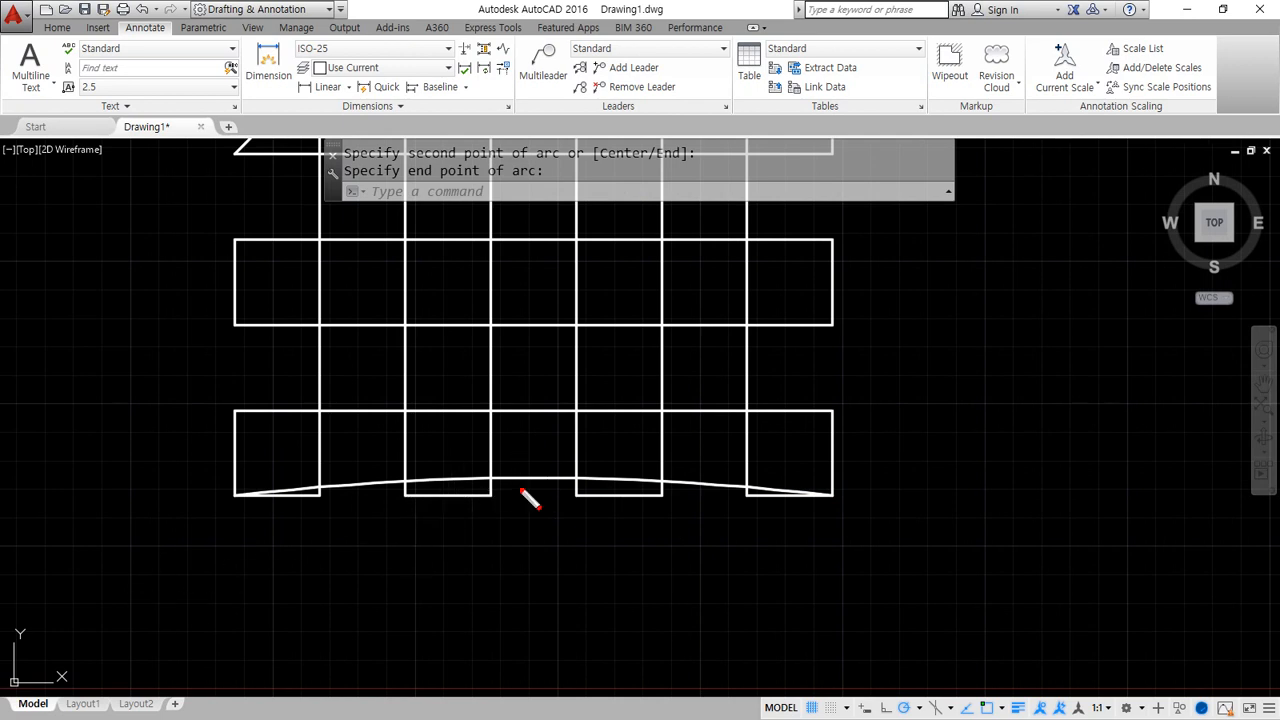
mouse_move(534, 495)
left_mouse_down()
mouse_move(506, 453)
mouse_move(498, 473)
mouse_move(543, 511)
left_mouse_up()
key("Escape")
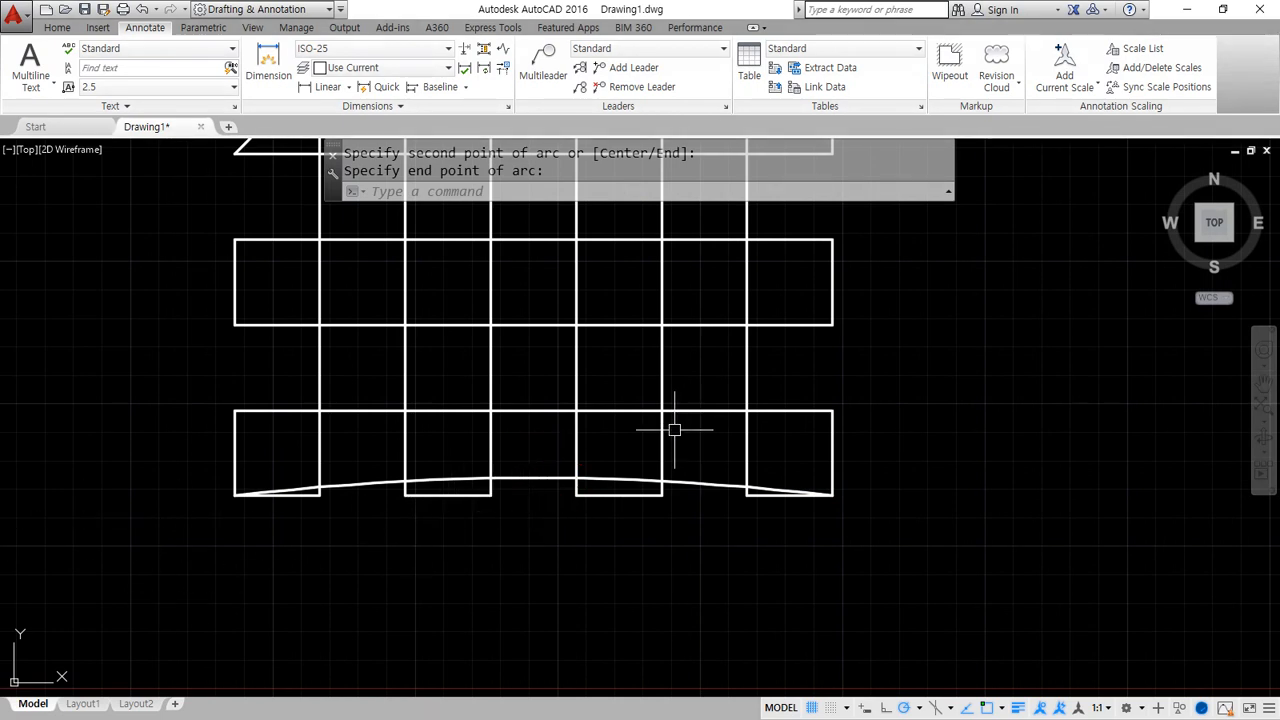
Add a radius dimension to the arc, placing its text just above the curve between the two right-hand lower squares.
middle_click_drag(617, 500, 572, 441)
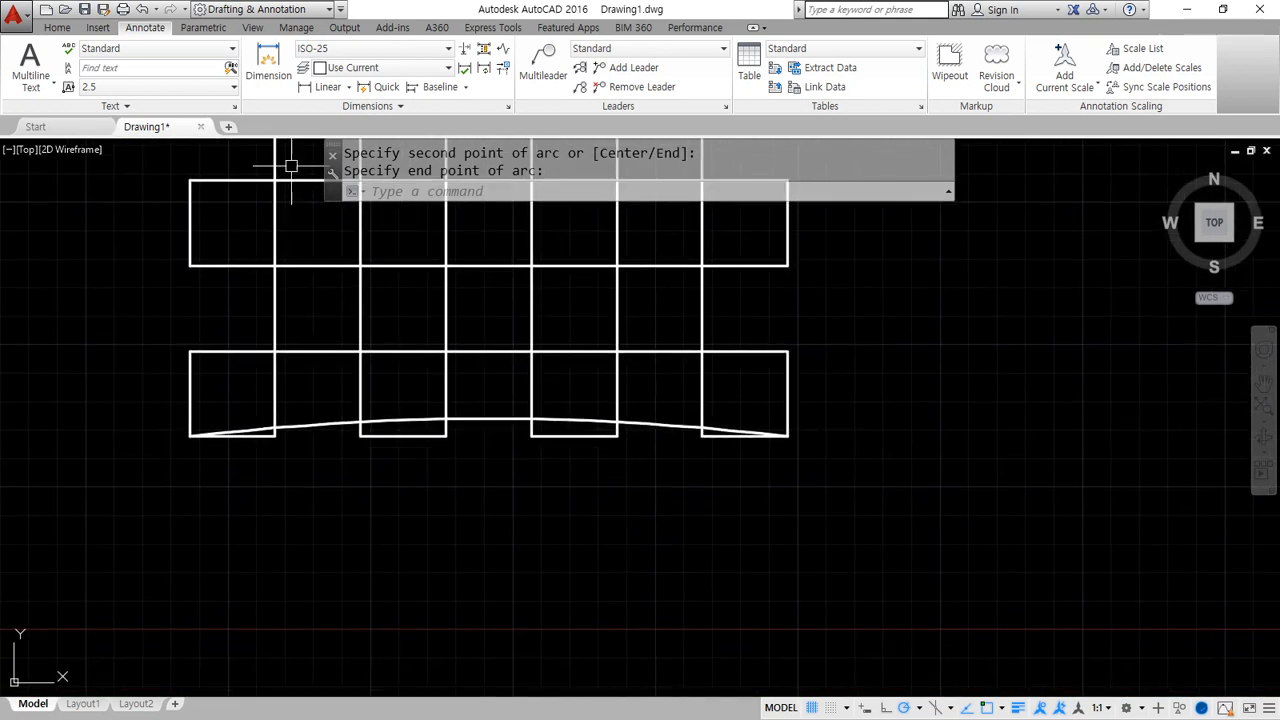
left_click(348, 88)
left_click(337, 248)
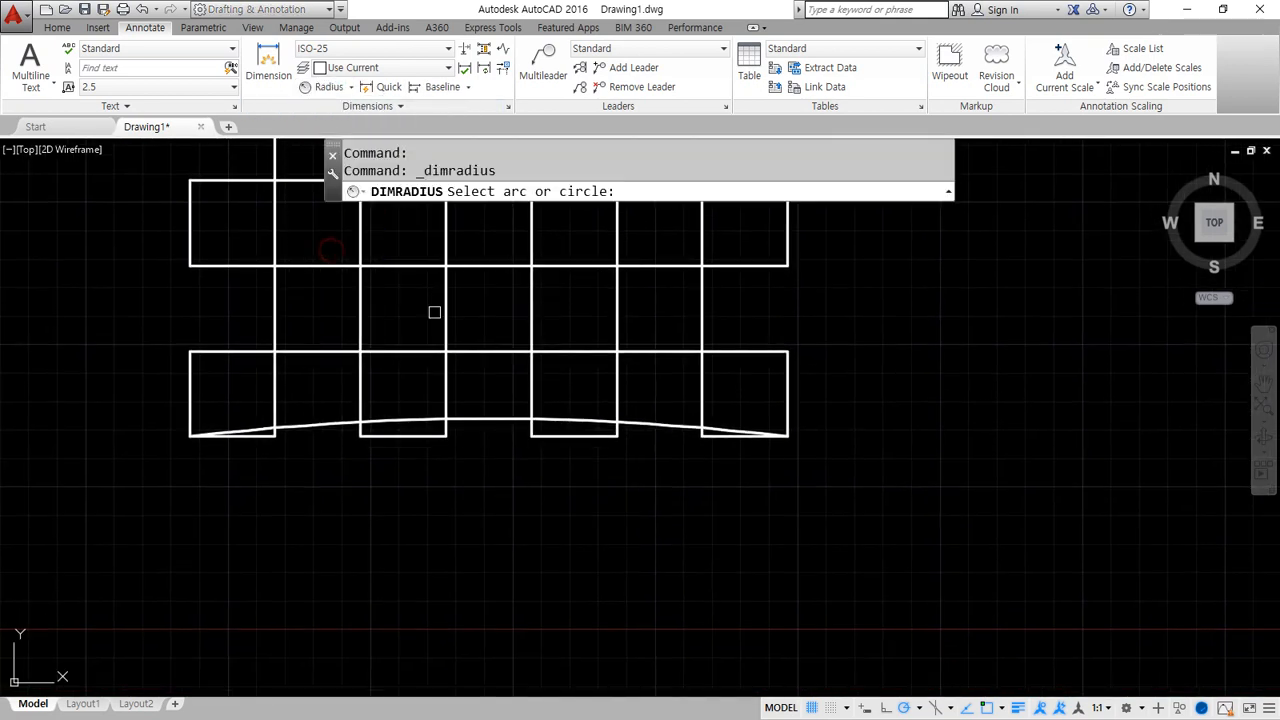
left_click(660, 425)
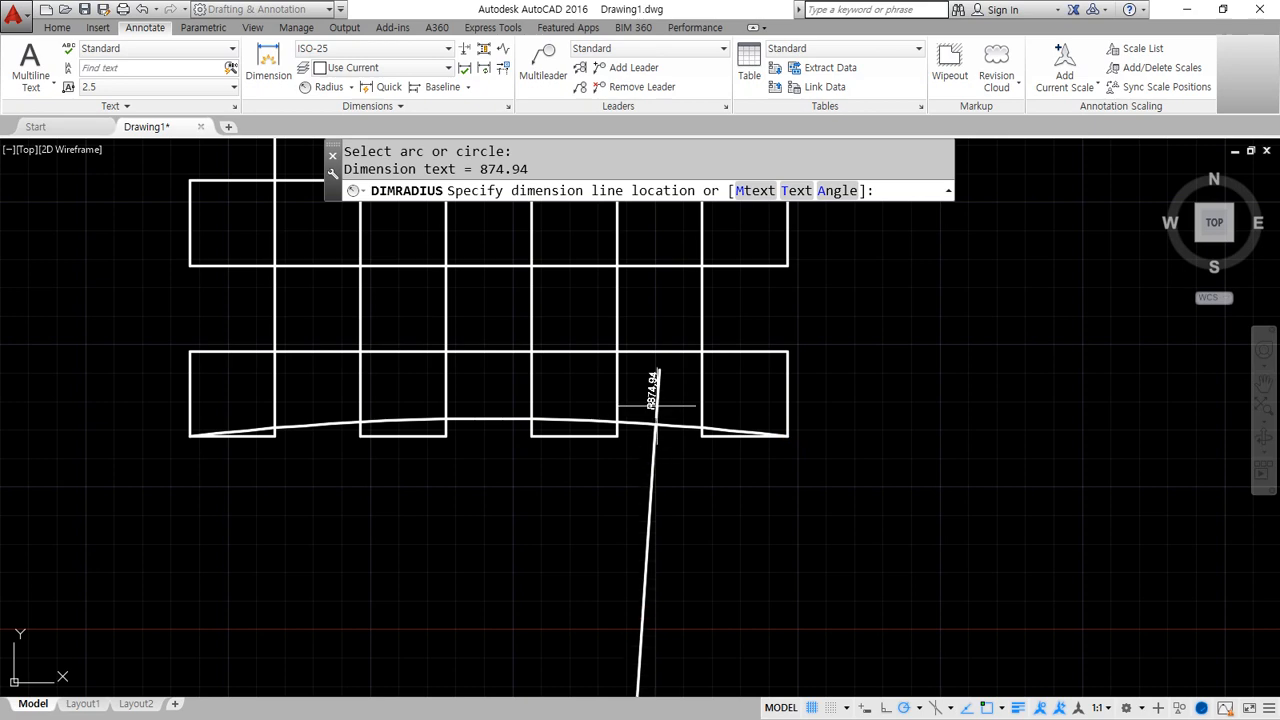
left_click(655, 405)
Examine how far the radius dimension line runs from the arc to its centre compared with the size of the grid.
middle_click_drag(666, 455, 673, 289)
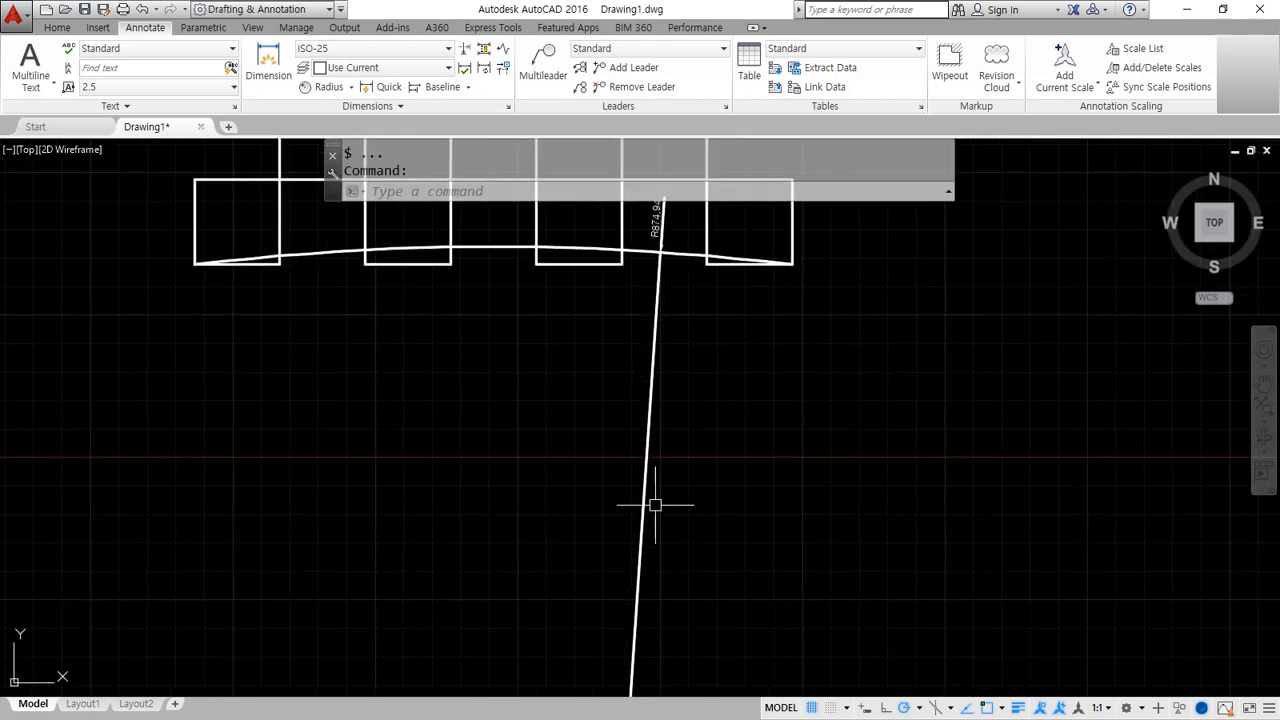
mouse_move(654, 503)
middle_mouse_down()
mouse_move(651, 429)
mouse_move(675, 326)
middle_mouse_up()
middle_click_drag(650, 566, 649, 351)
middle_click_drag(636, 680, 623, 374)
middle_click_drag(625, 470, 627, 302)
middle_click_drag(587, 596, 583, 320)
middle_click_drag(570, 578, 607, 333)
scroll(600, 425, "down", 7)
middle_click_drag(598, 430, 571, 511)
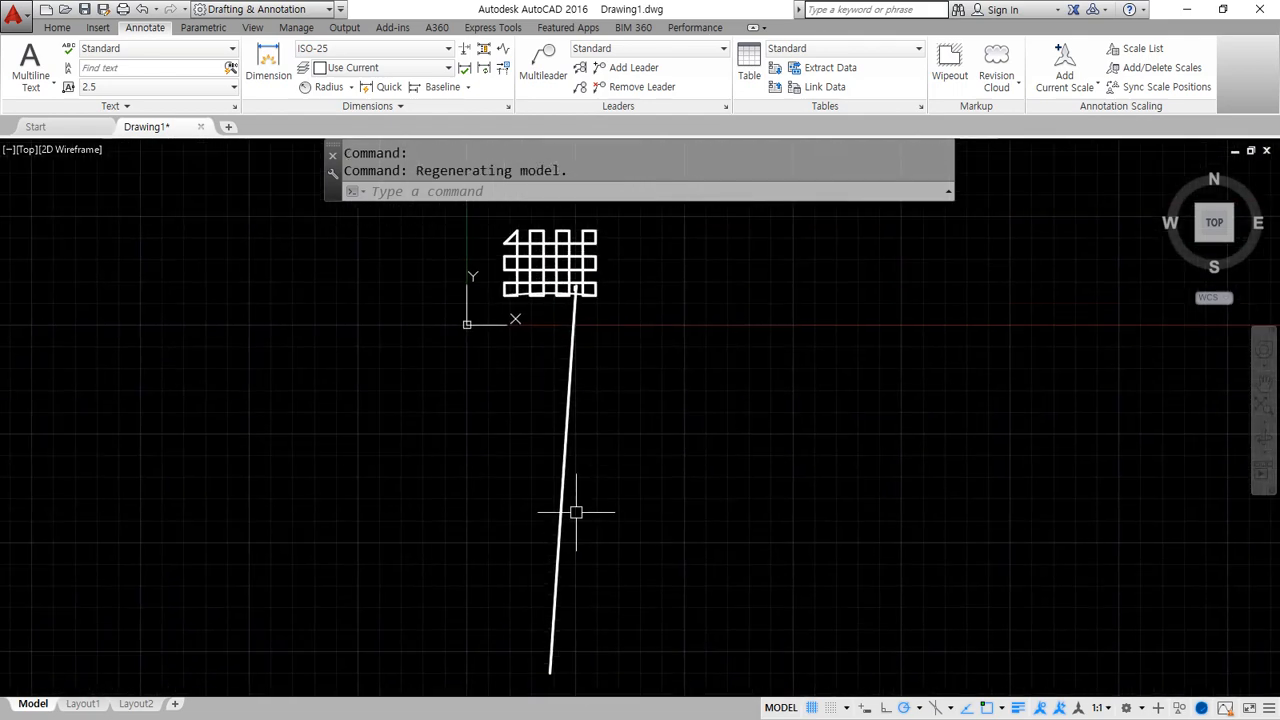
scroll(587, 330, "up", 5)
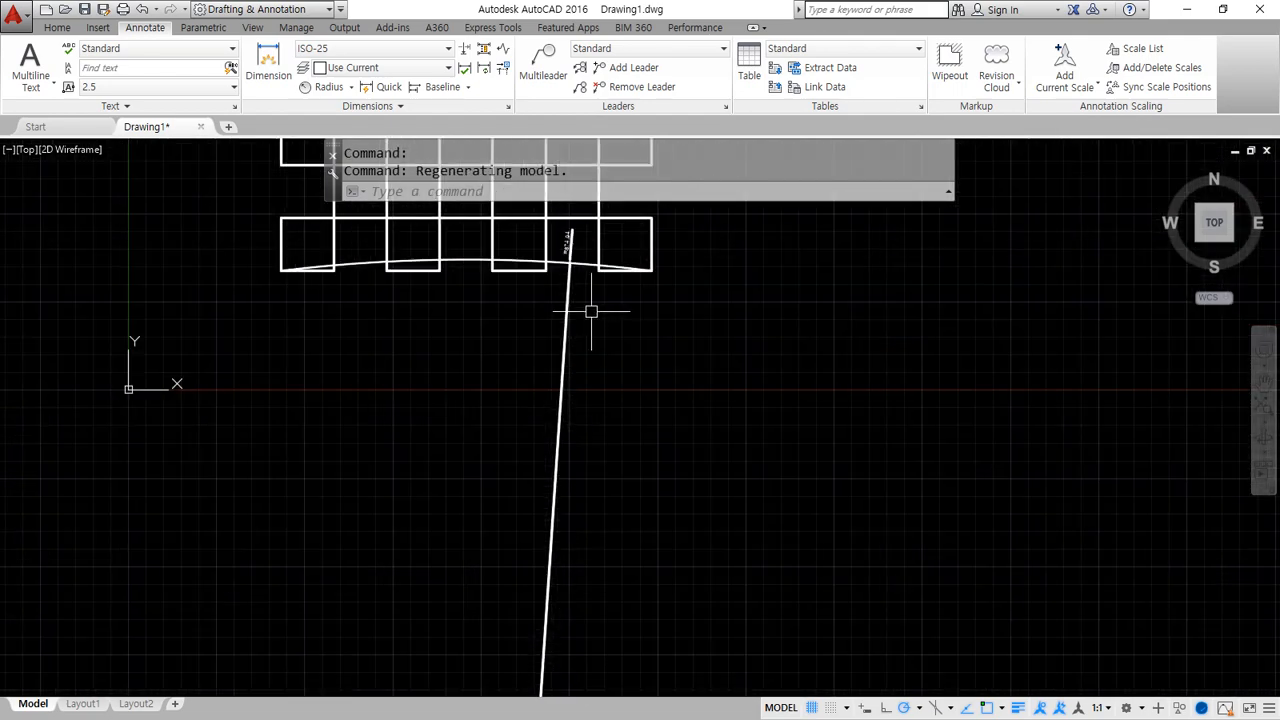
scroll(586, 323, "down", 7)
mouse_move(518, 258)
left_mouse_down()
mouse_move(517, 325)
mouse_move(610, 350)
mouse_move(662, 268)
mouse_move(520, 246)
left_mouse_up()
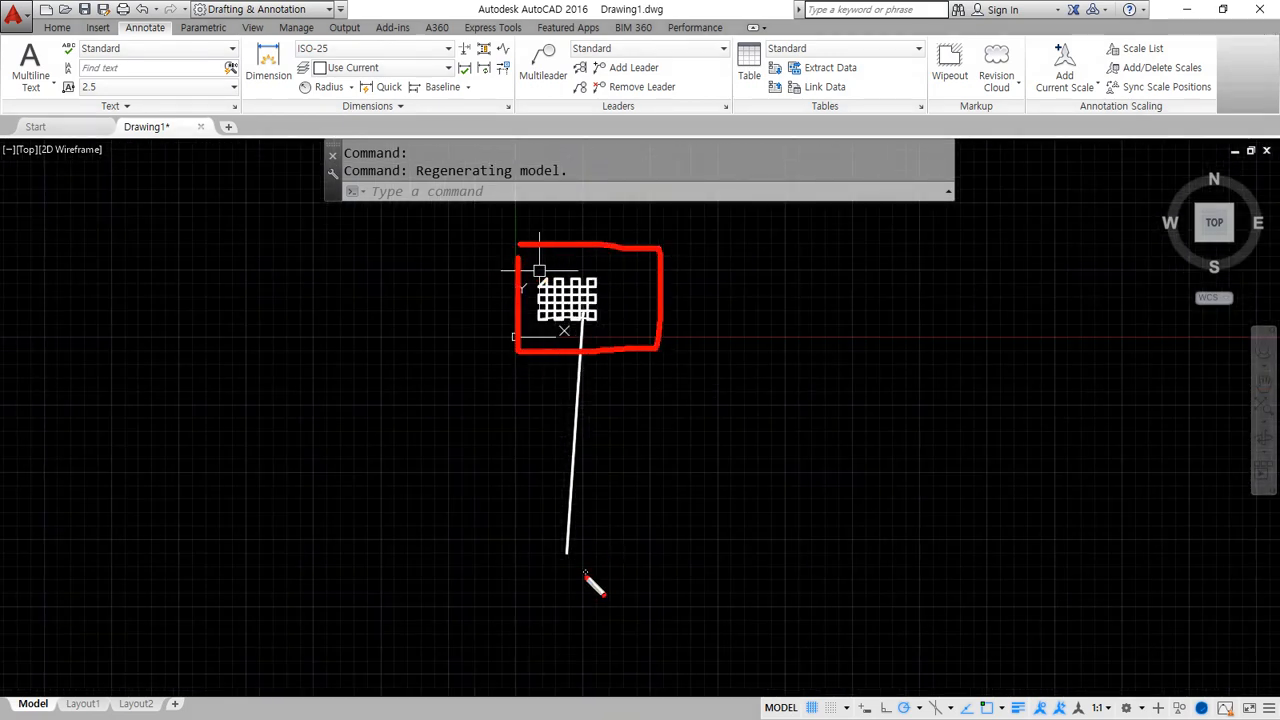
left_click_drag(586, 574, 581, 578)
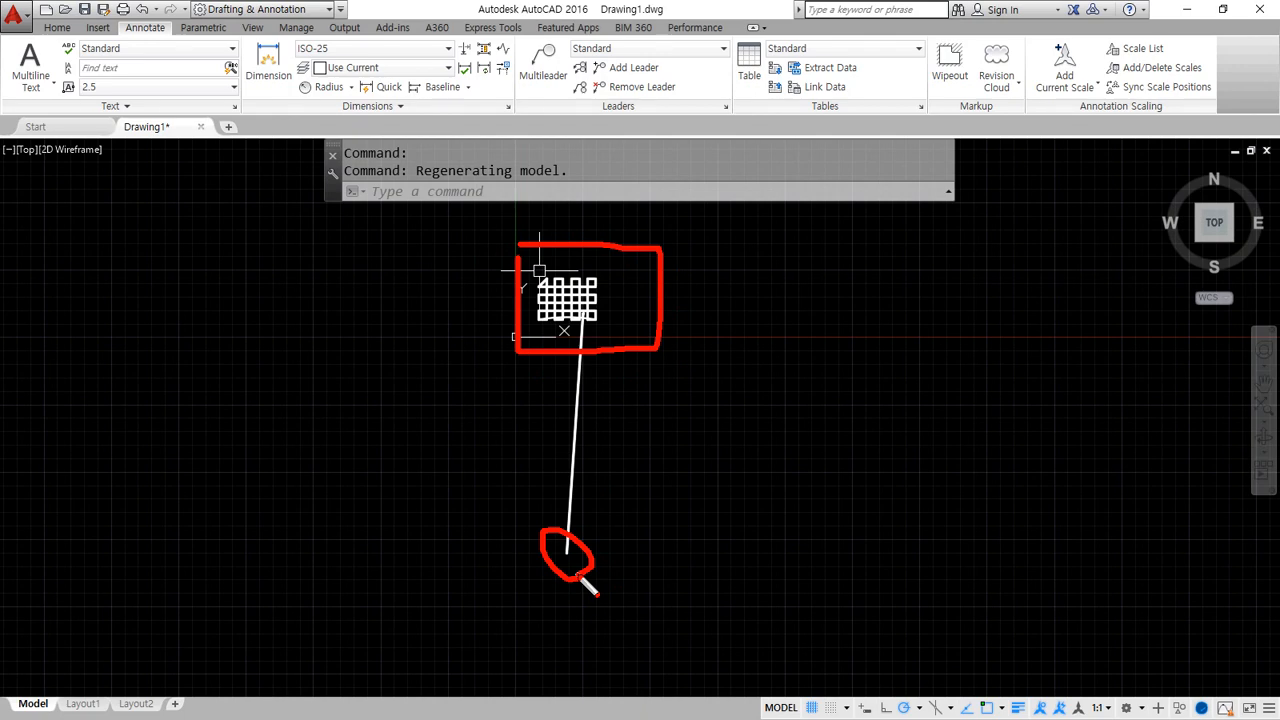
mouse_move(590, 357)
left_mouse_down()
mouse_move(572, 458)
mouse_move(614, 424)
mouse_move(568, 364)
mouse_move(583, 370)
left_mouse_up()
key("Escape")
scroll(575, 316, "up", 6)
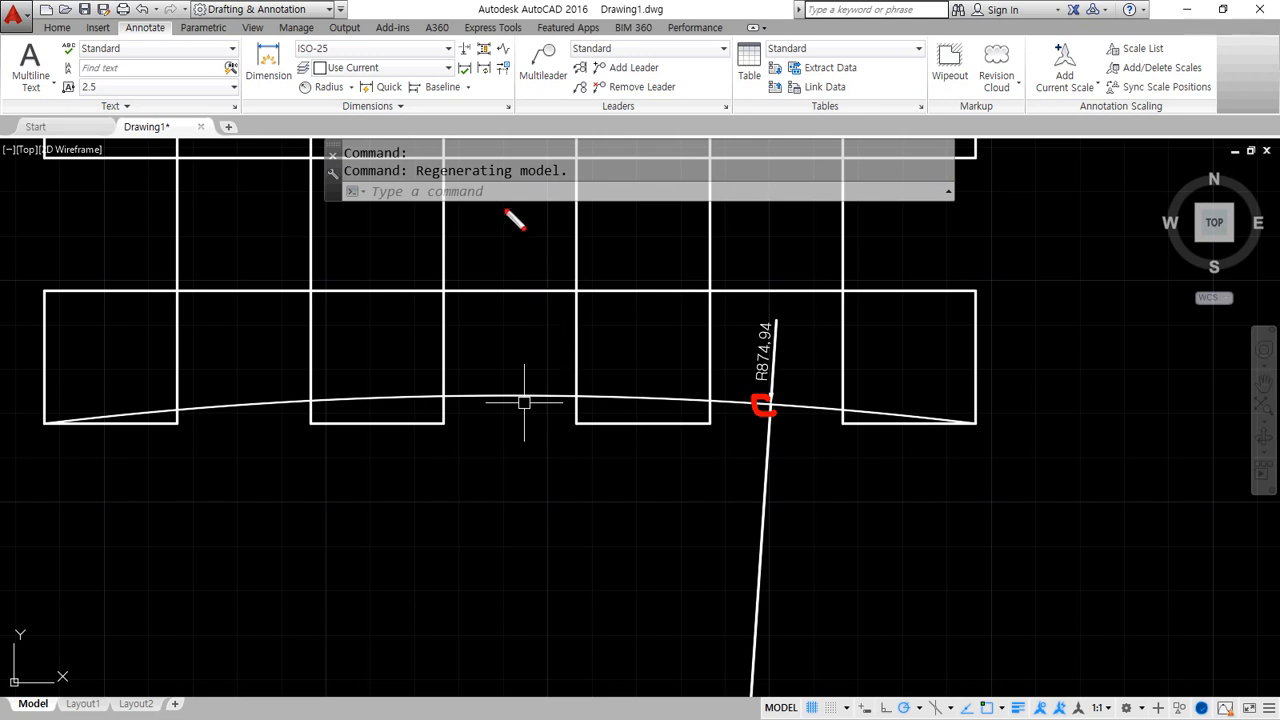
key("Escape")
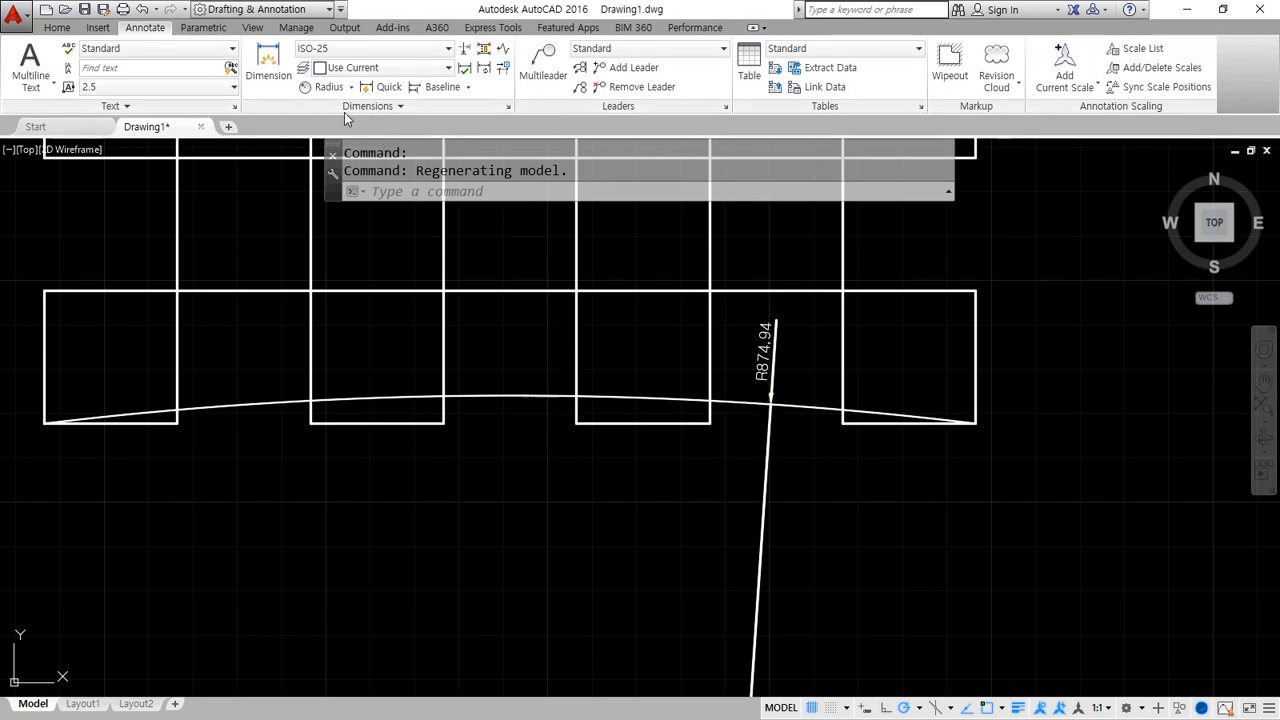
Add a jogged radius dimension near the middle of the arc, with the centre override, dimension line and jog placed just below the curve.
left_click(351, 88)
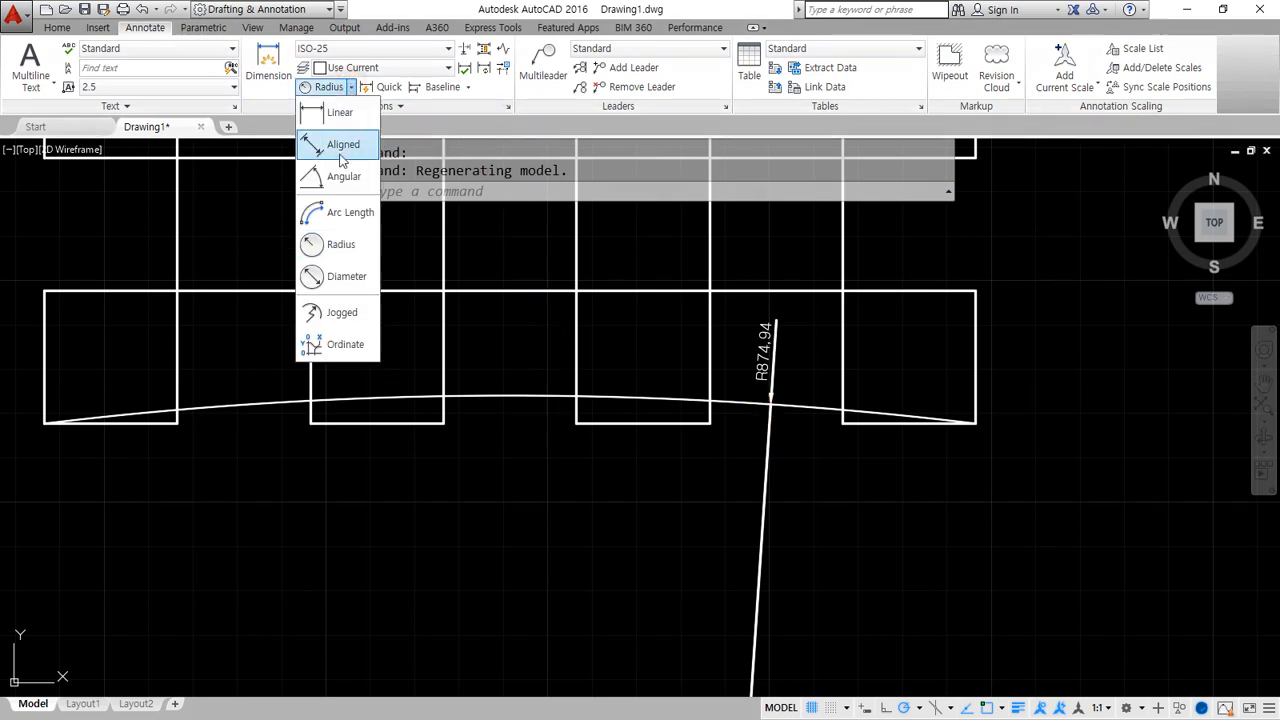
left_click(342, 313)
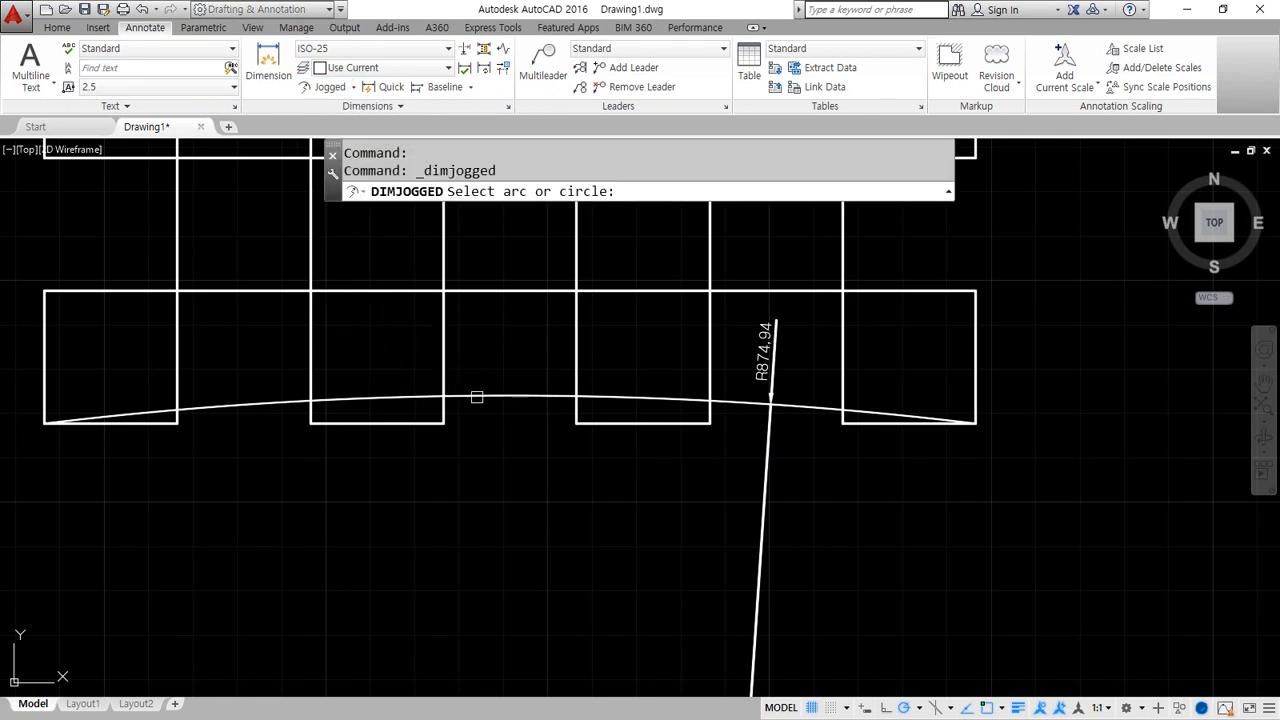
left_click(477, 397)
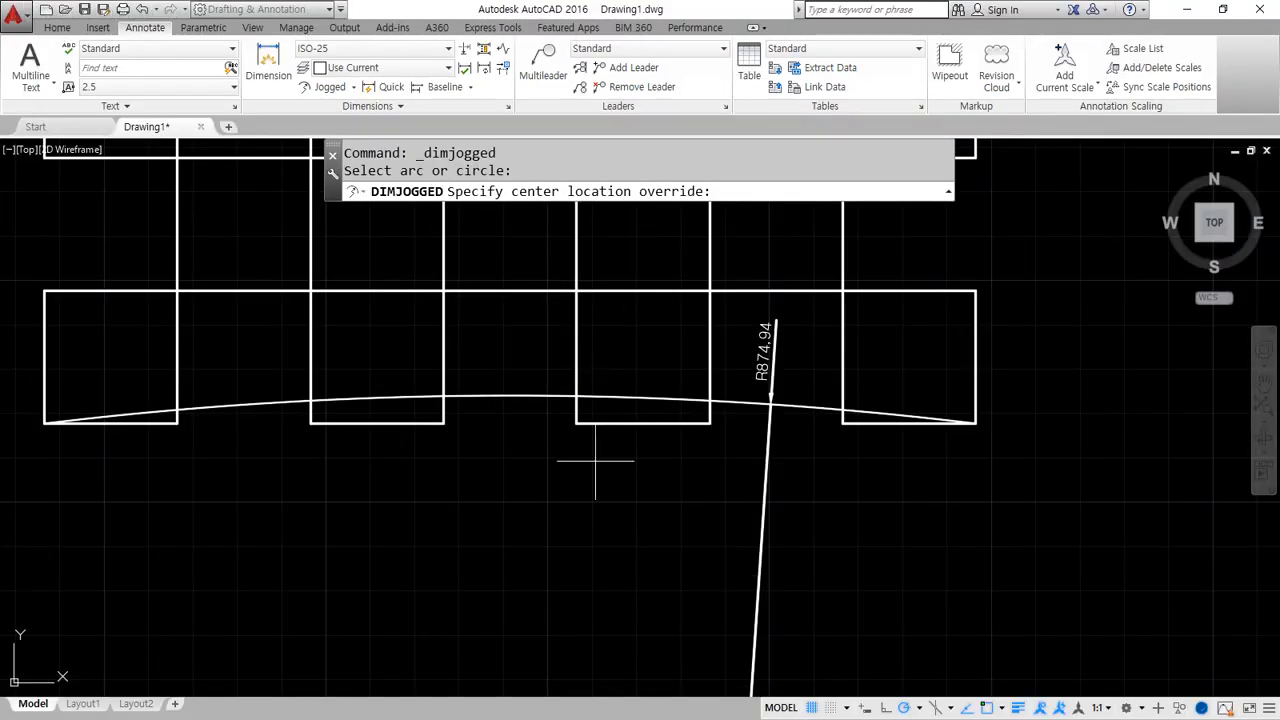
left_click(533, 572)
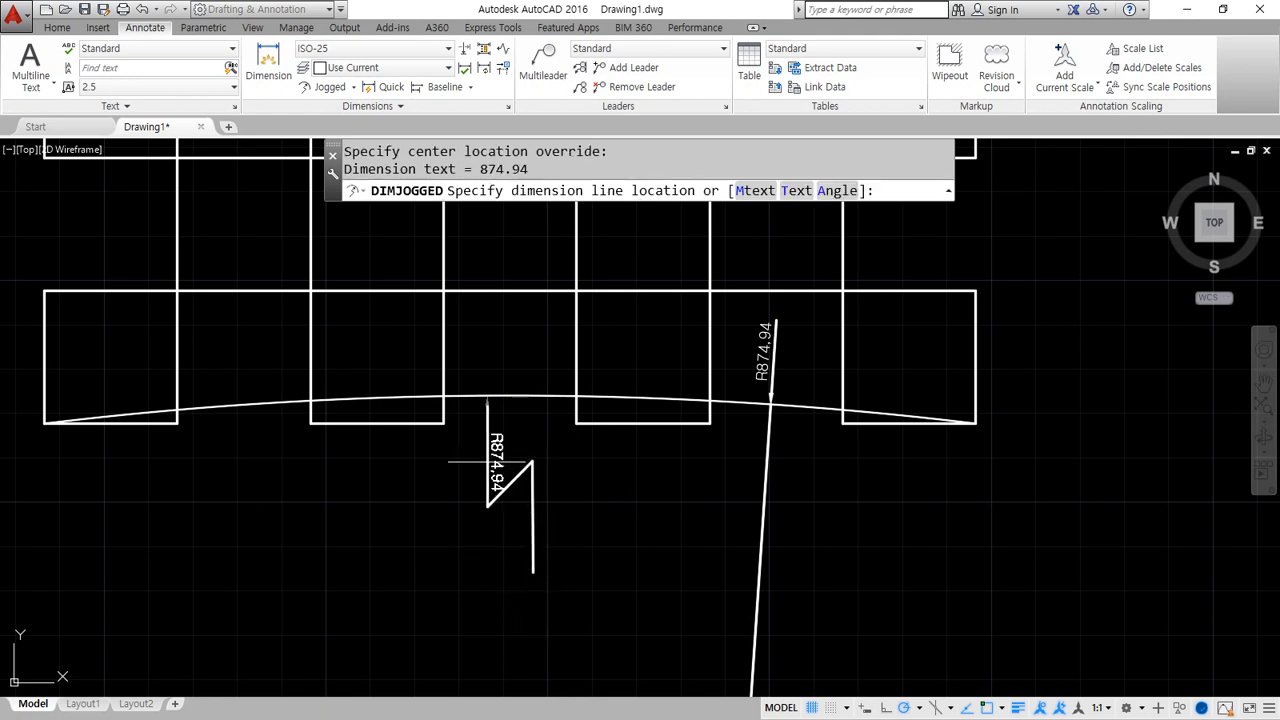
scroll(476, 446, "up", 2)
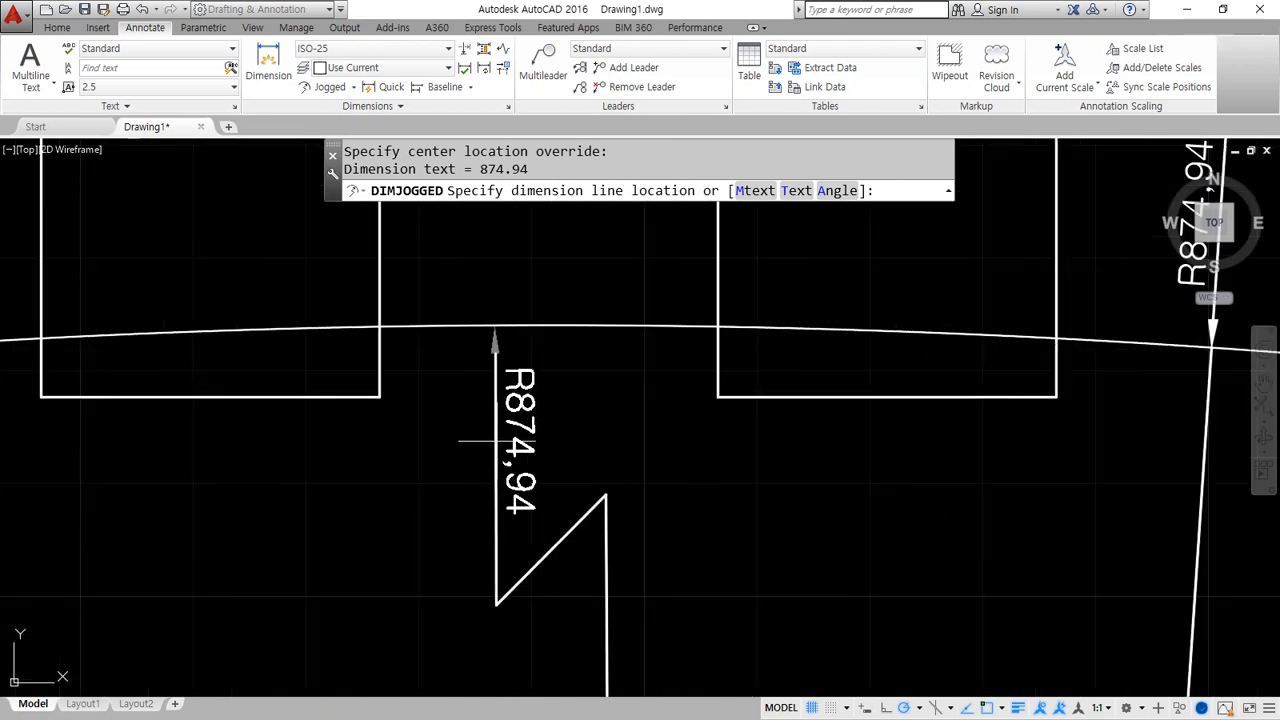
left_click(525, 436)
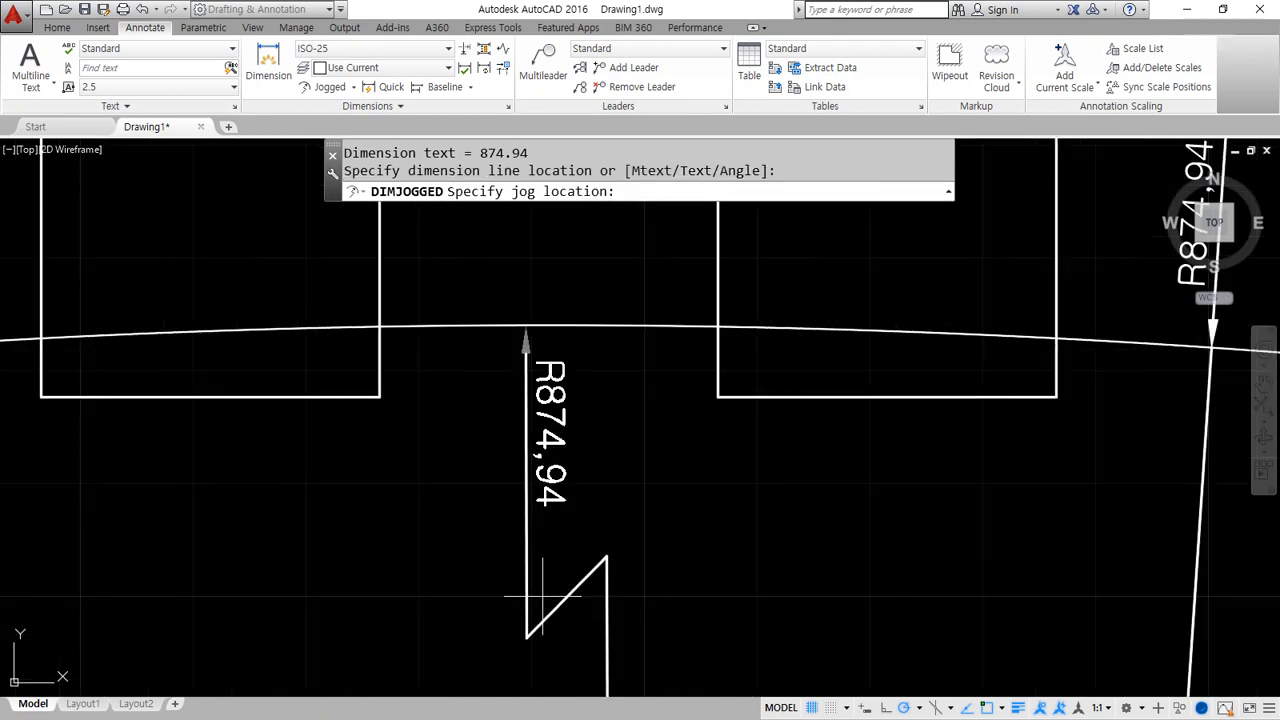
left_click(554, 567)
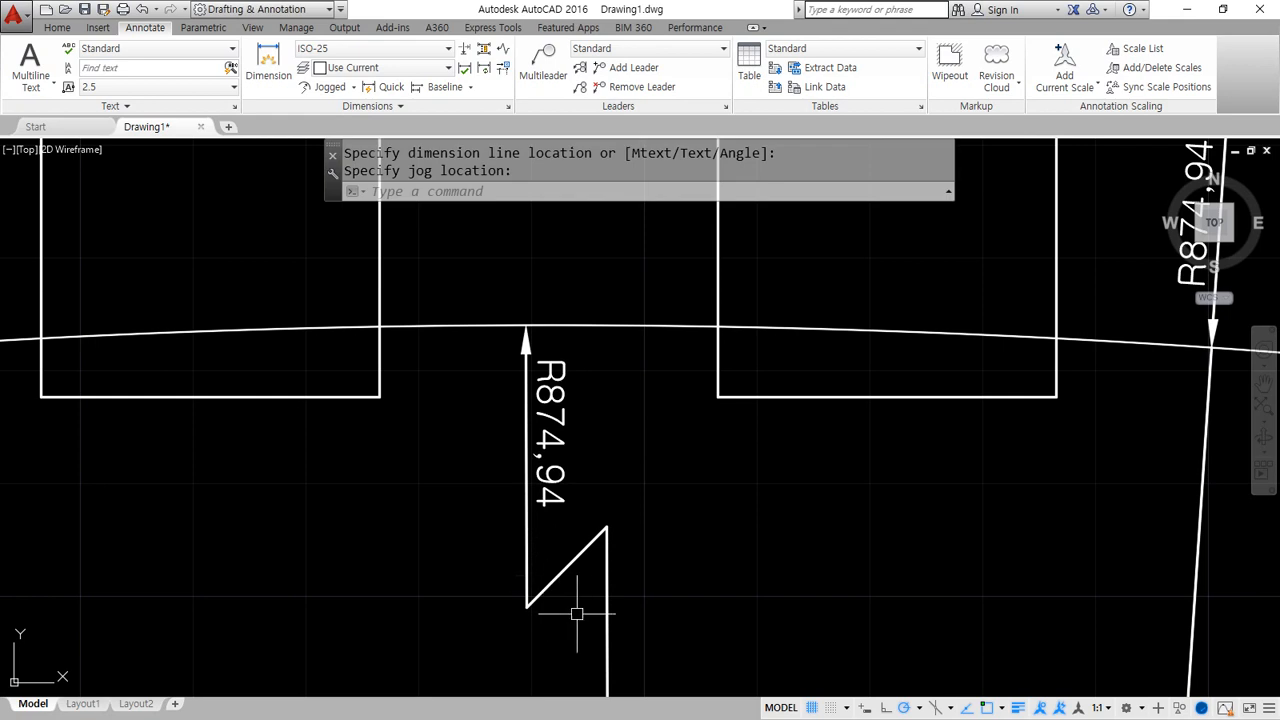
Examine the jogged radius dimension from its arrowhead on the arc to the overridden centre point.
scroll(578, 607, "down", 1)
middle_click_drag(579, 588, 538, 440)
mouse_move(598, 597)
left_mouse_down()
mouse_move(449, 580)
mouse_move(577, 279)
mouse_move(557, 601)
left_mouse_up()
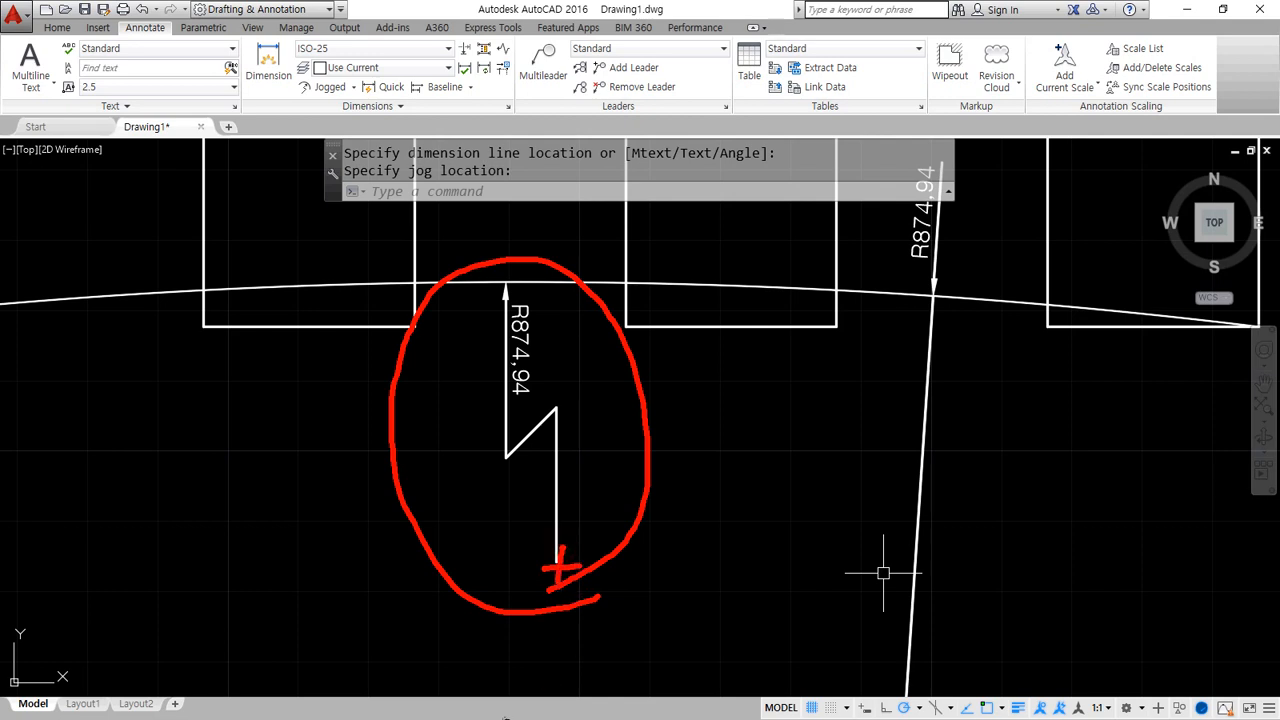
mouse_move(564, 570)
left_mouse_down()
mouse_move(555, 465)
mouse_move(505, 291)
left_mouse_up()
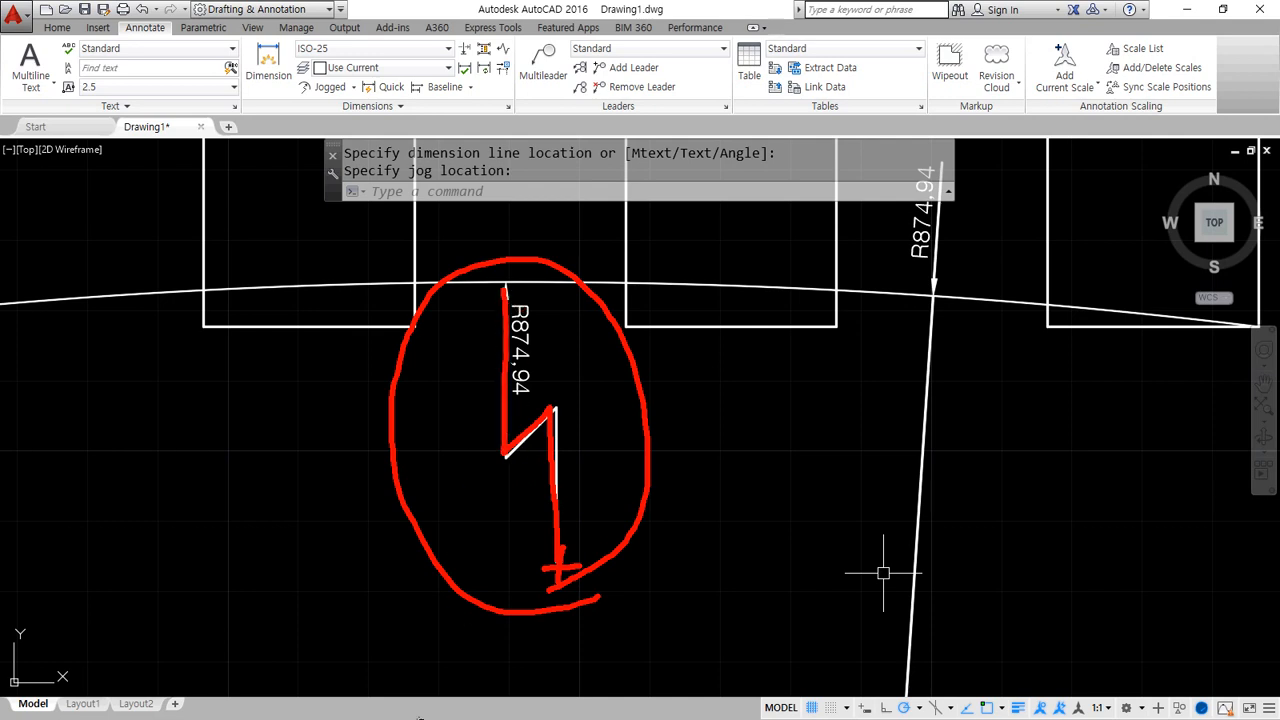
mouse_move(628, 530)
left_mouse_down()
mouse_move(443, 357)
mouse_move(651, 503)
mouse_move(533, 598)
left_mouse_up()
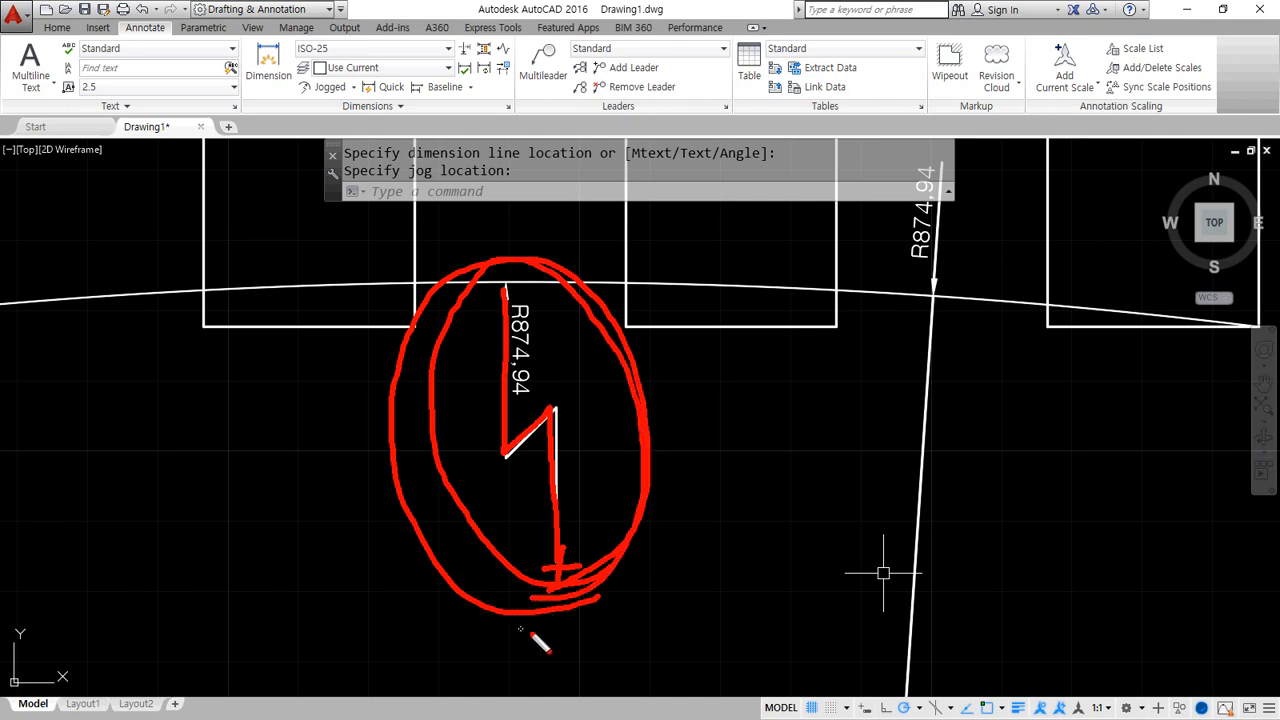
key("e")
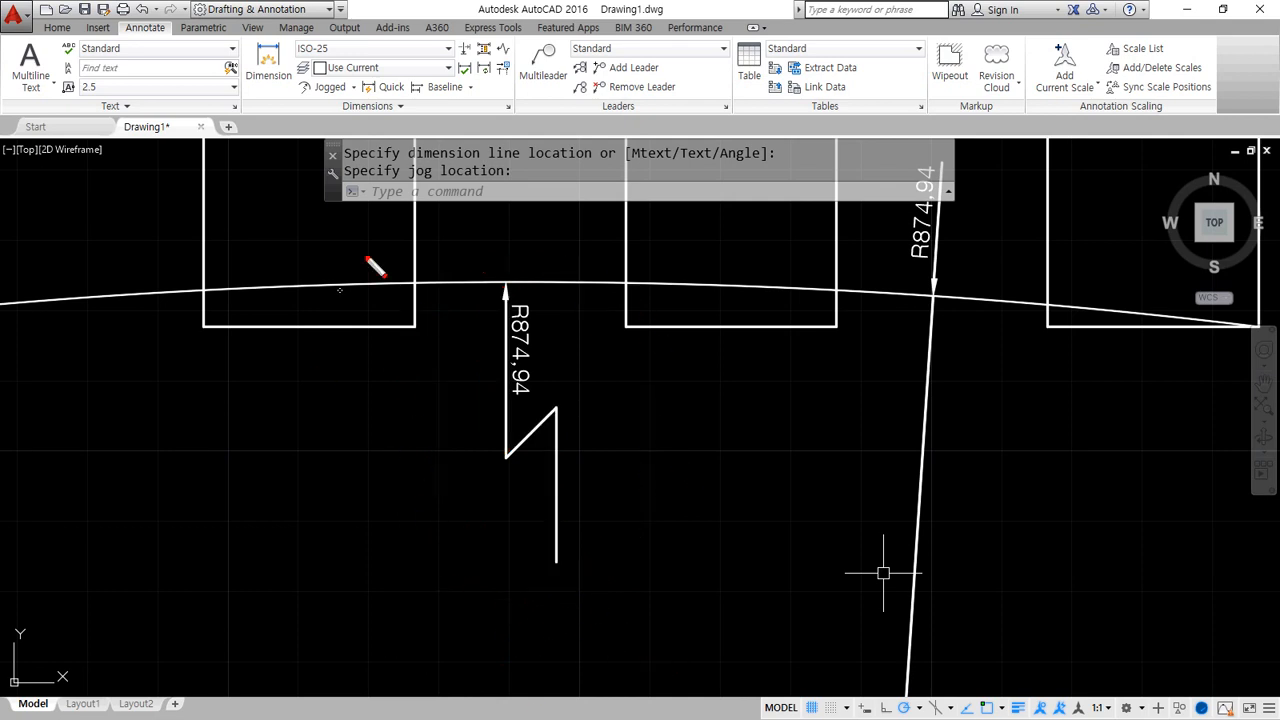
key("Escape")
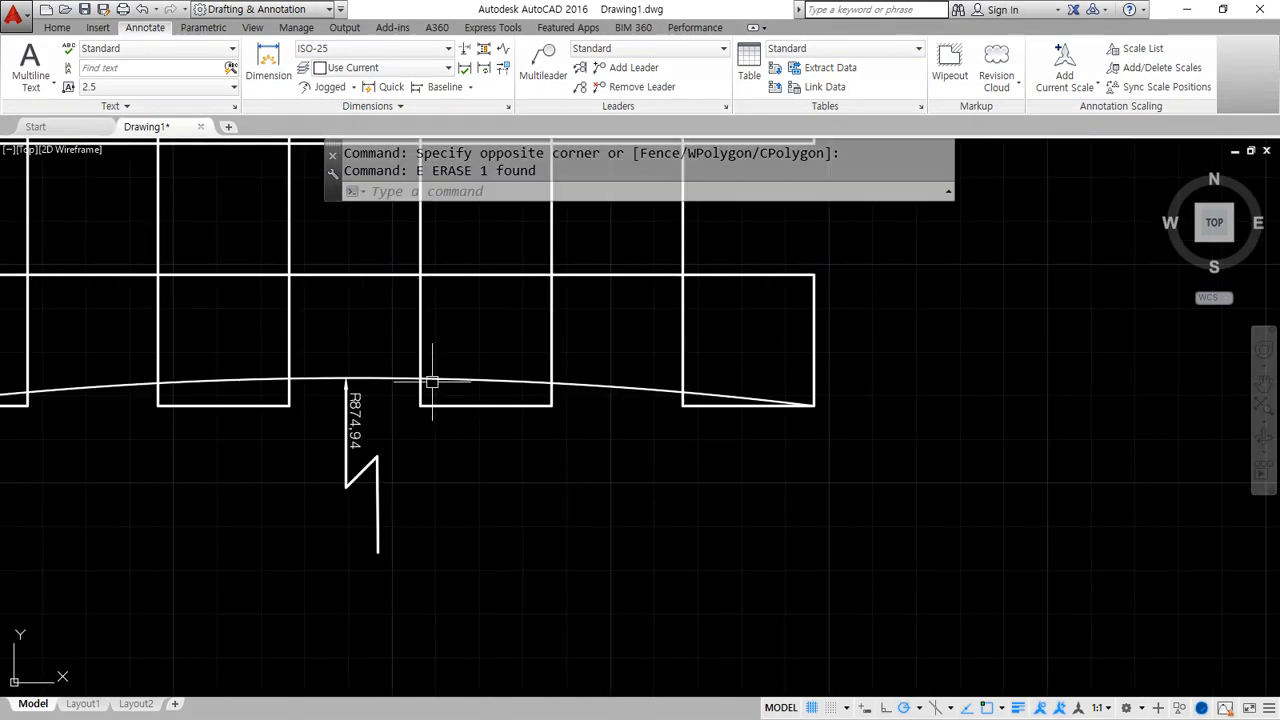
Erase the large arc and its jogged radius dimension.
left_click(391, 378)
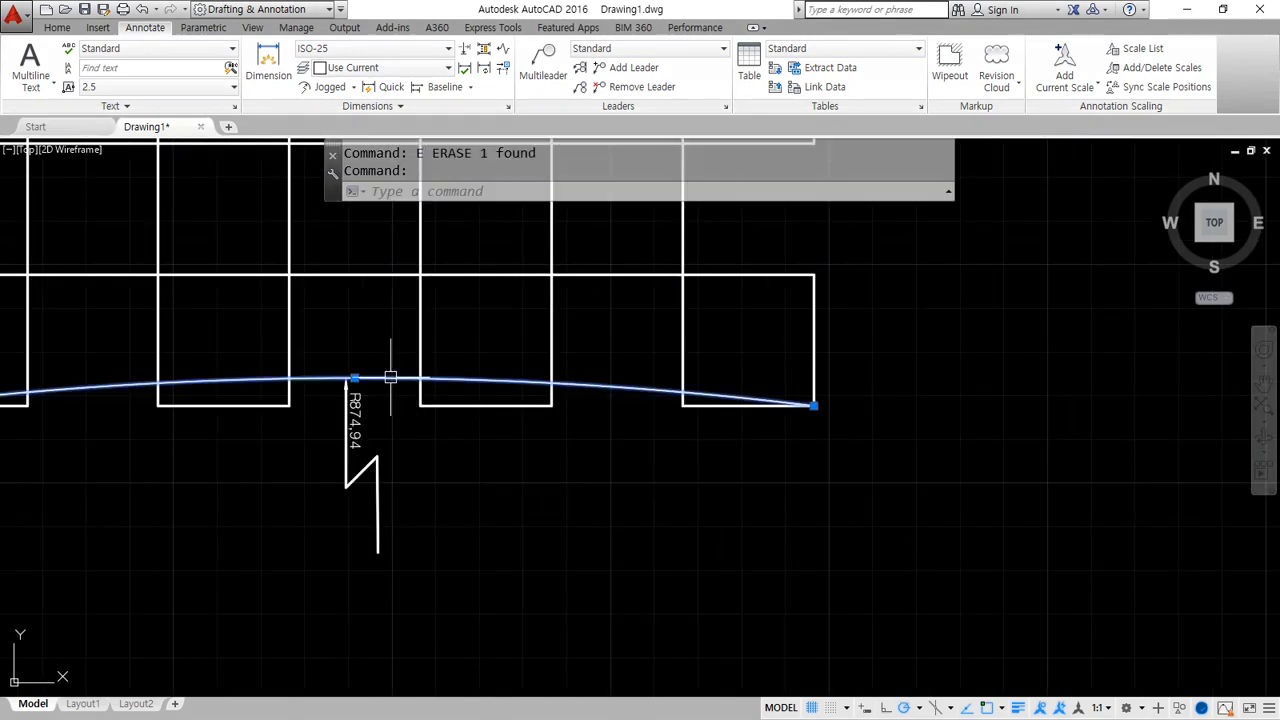
left_click(391, 489)
left_click(313, 459)
type("e")
key("Return")
Draw a horizontal construction line across the empty area above and to the right of the grid of squares.
middle_click_drag(1040, 383, 426, 531)
scroll(426, 531, "down", 2)
middle_click_drag(395, 300, 392, 657)
middle_click_drag(395, 380, 459, 476)
type("xl")
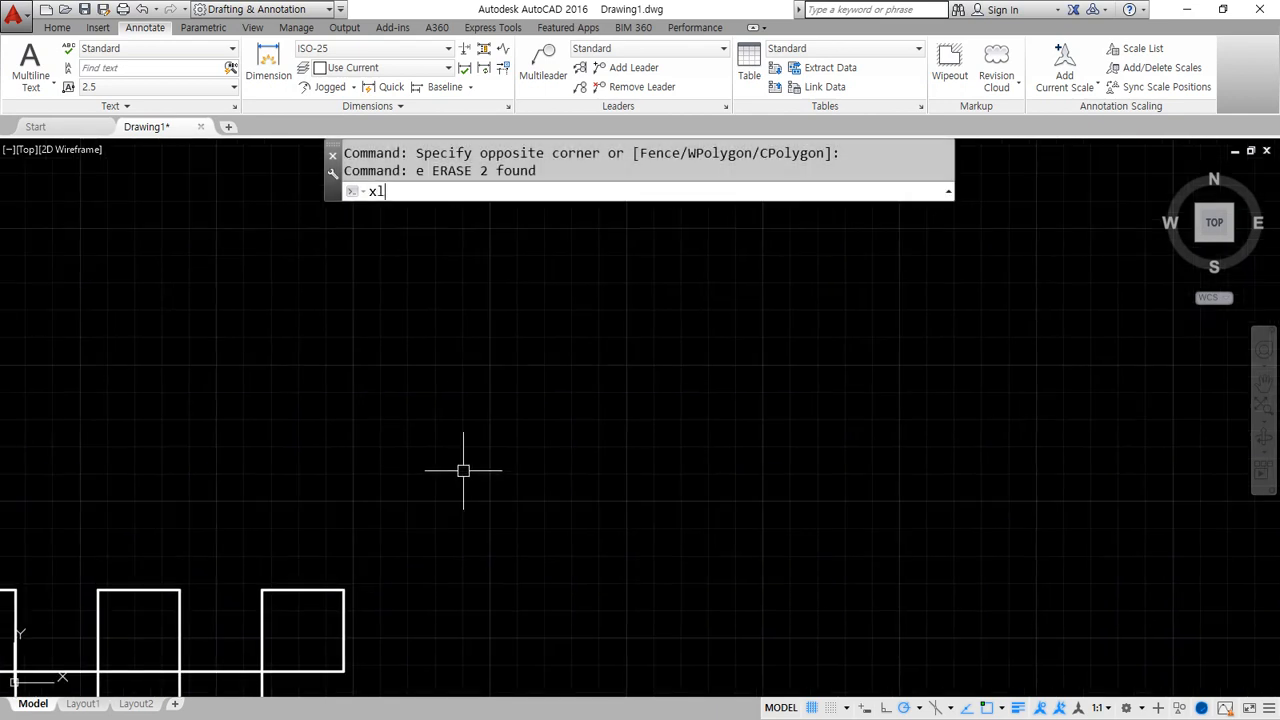
key("Return")
left_click(511, 431)
left_click(570, 431)
key("Return")
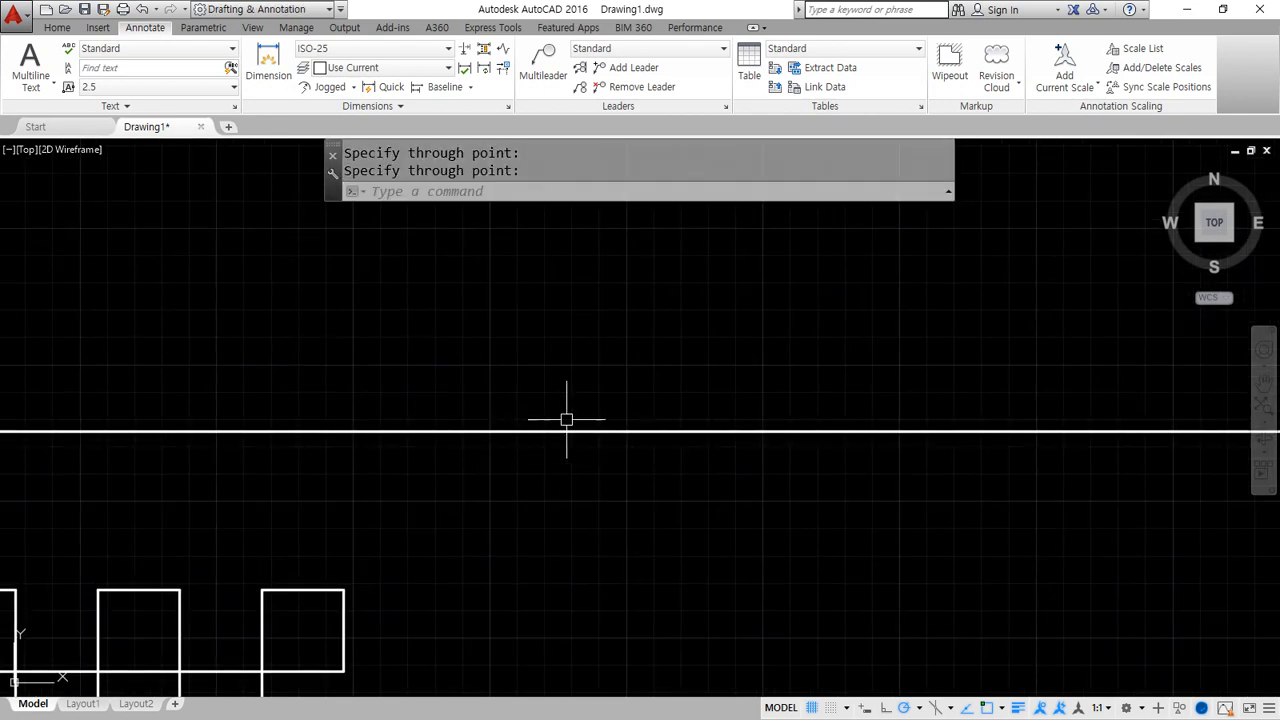
Offset the horizontal construction line by 5 both above and below itself.
type("O")
key("Return")
type("5")
key("Return")
left_click(483, 429)
left_click(486, 383)
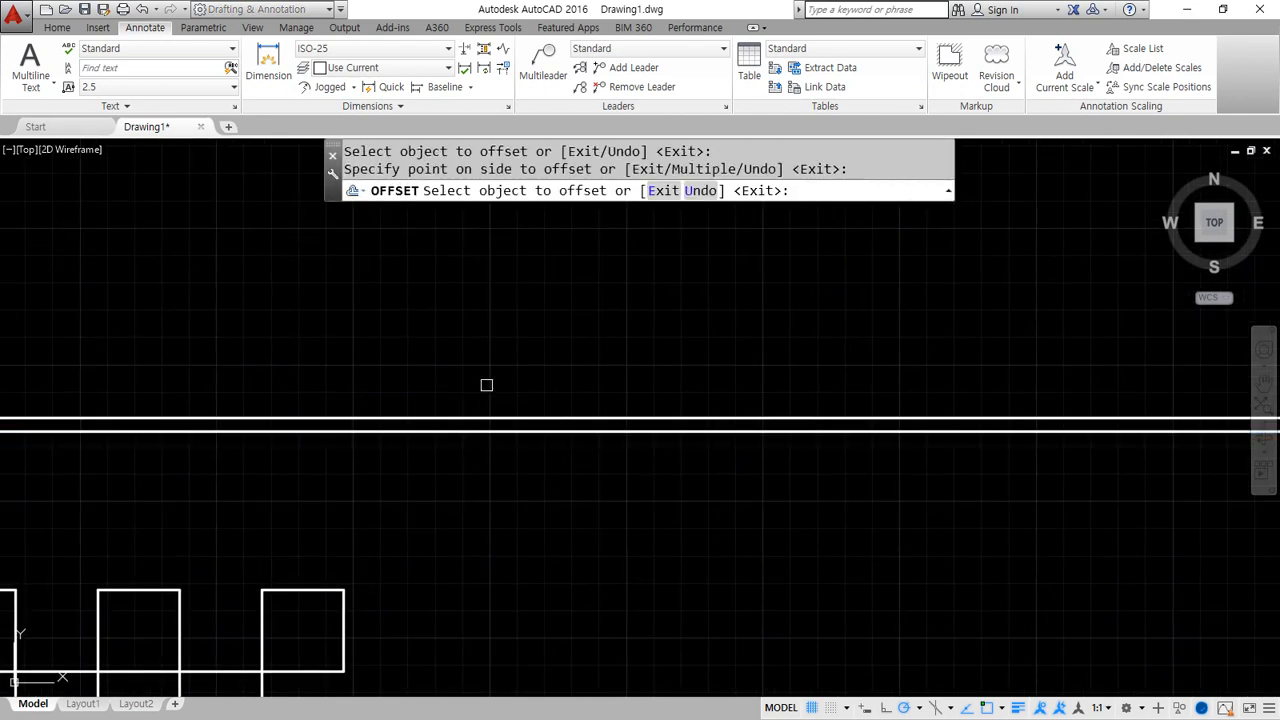
scroll(466, 432, "up", 5)
left_click(466, 440)
left_click(462, 512)
key("Return")
Draw a short vertical line crossing all three horizontal construction lines to mark the bar's left end.
type("l")
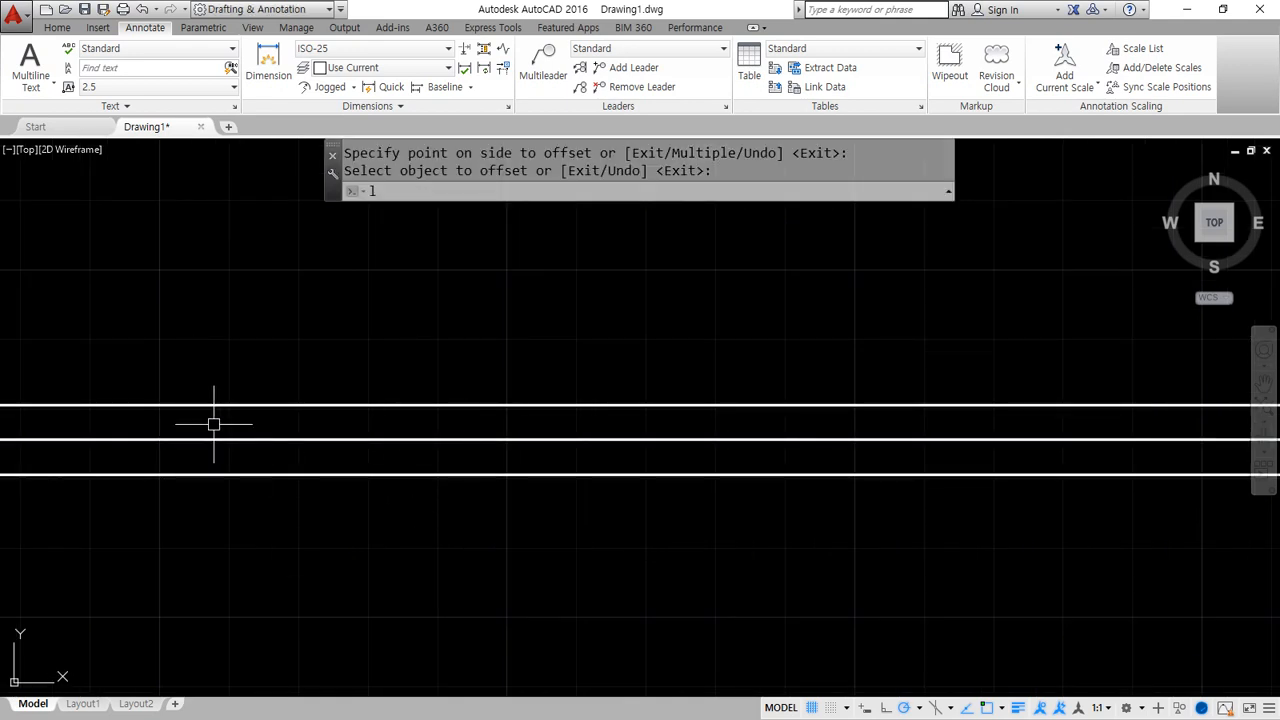
key("Return")
left_click(168, 365)
left_click(166, 545)
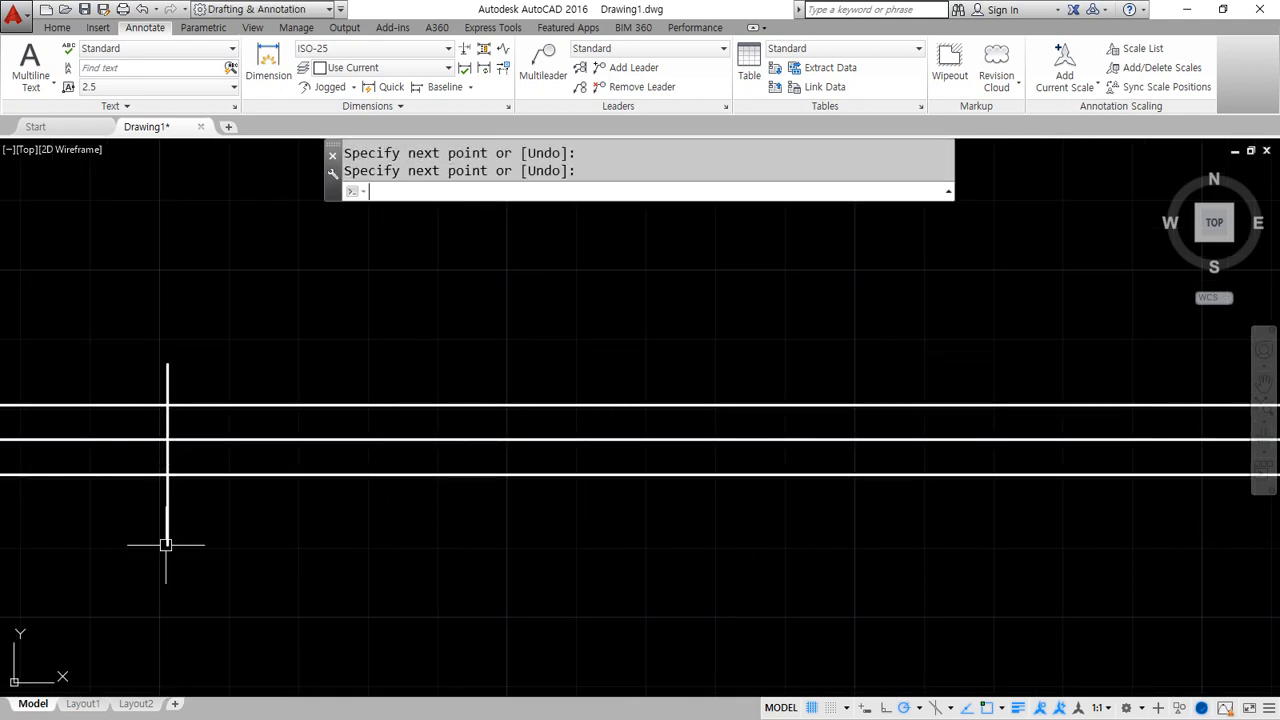
Try offsetting the vertical line by 150 to the right and delete the copy.
type("o")
key("Return")
type("150")
key("Return")
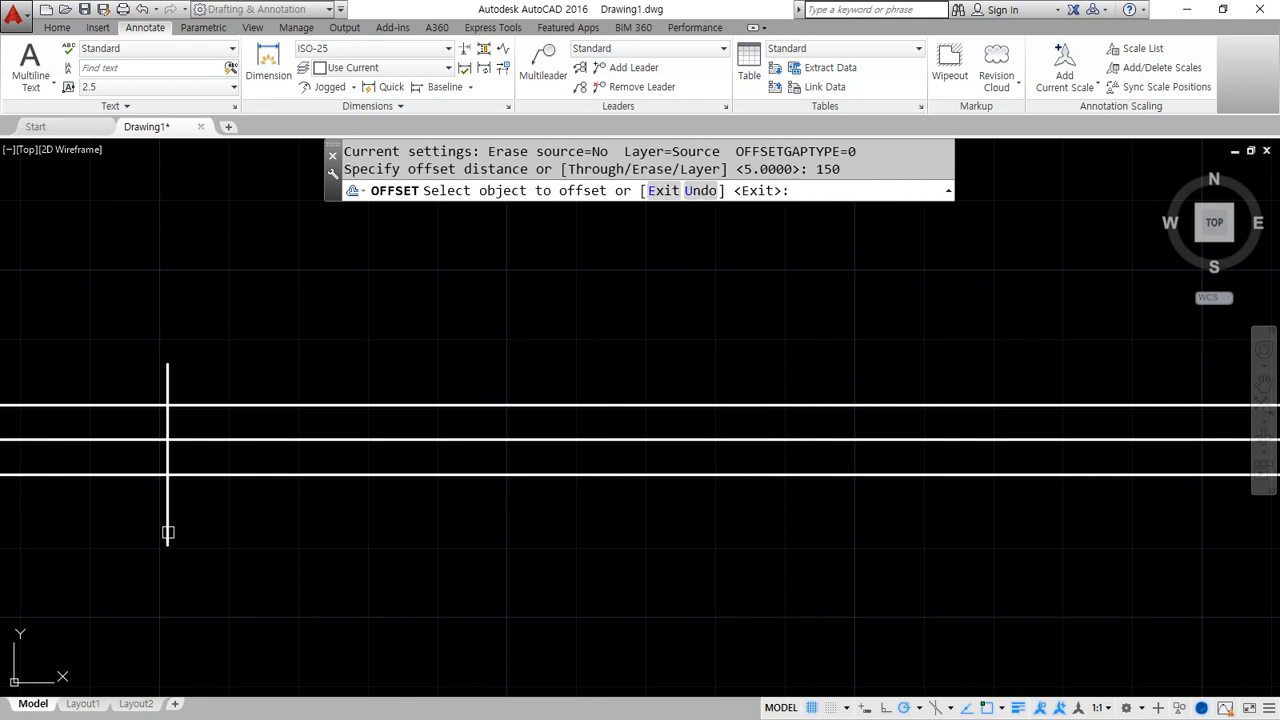
left_click(166, 531)
left_click(300, 527)
key("Return")
left_click(1209, 511)
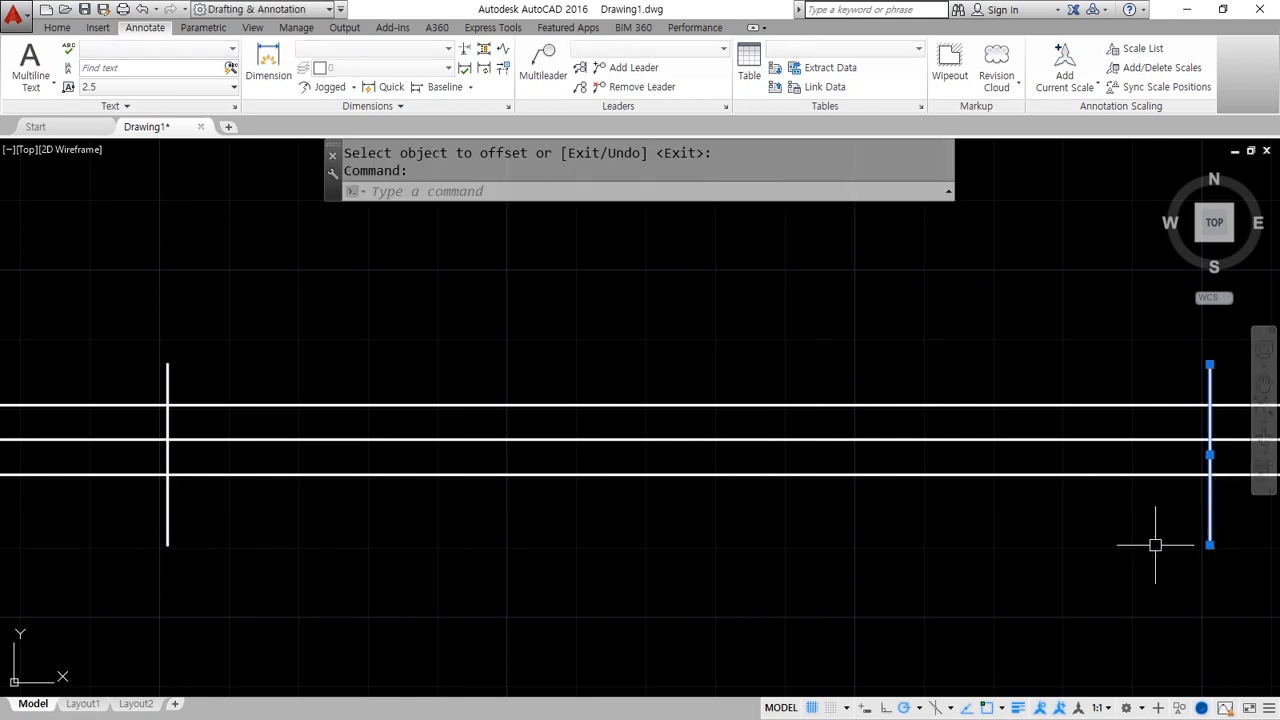
key("Delete")
Offset the vertical line by 100 to the right to mark the bar's other end.
type("o")
key("Return")
type("100")
key("Return")
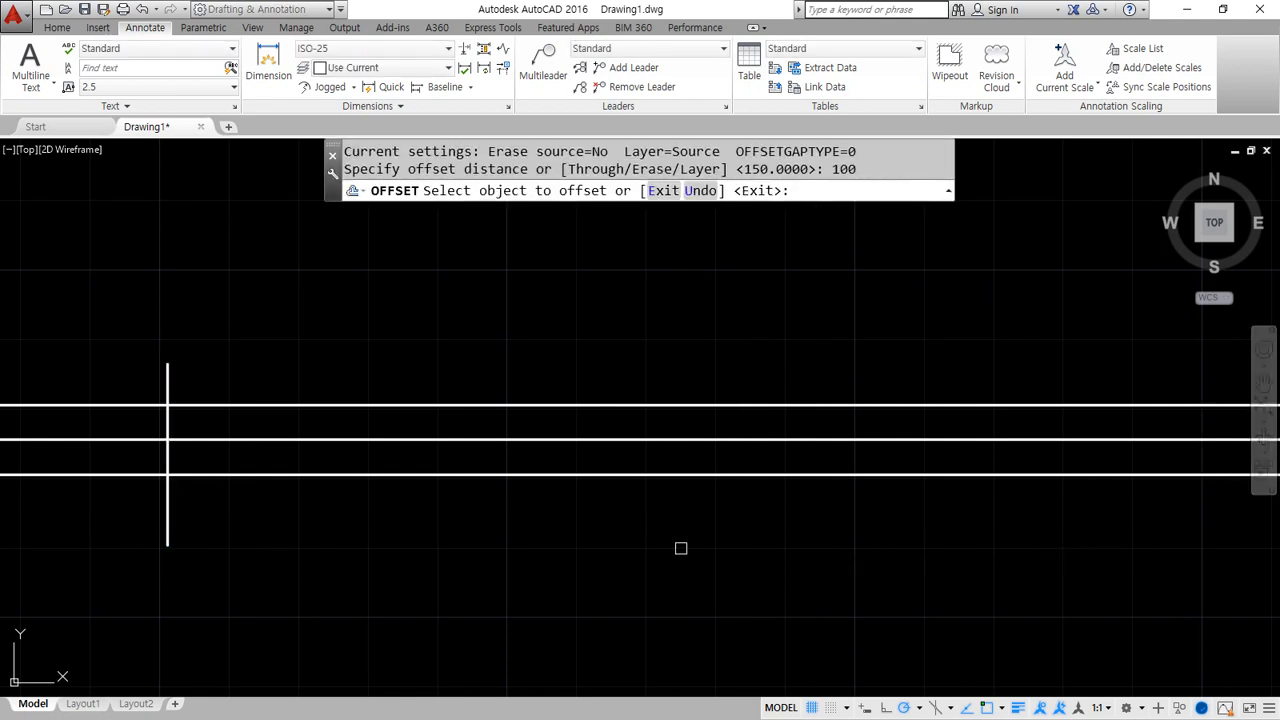
left_click(168, 514)
left_click(400, 537)
key("Return")
Trim the overhanging horizontal and vertical lines at both upper corners of the rectangle, using fence selections.
type("tr")
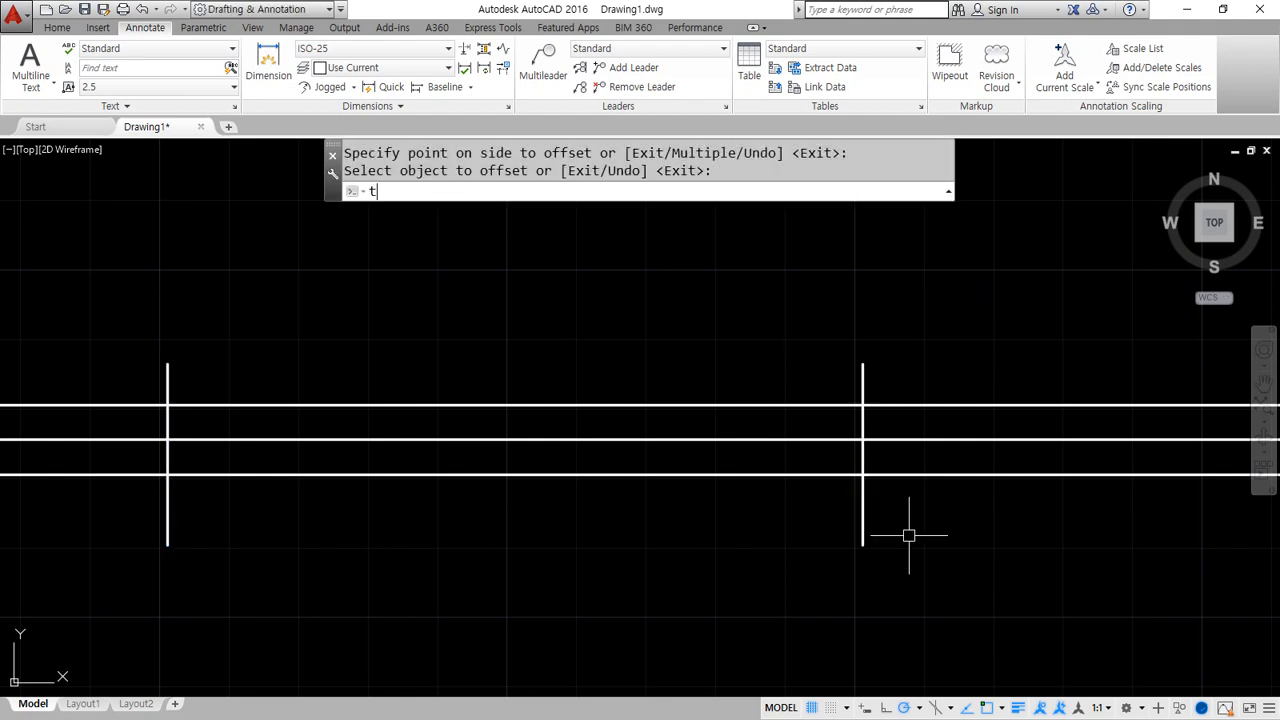
key("Return")
key("Return")
type("f")
left_click(904, 416)
left_click(843, 363)
key("Return")
type("f")
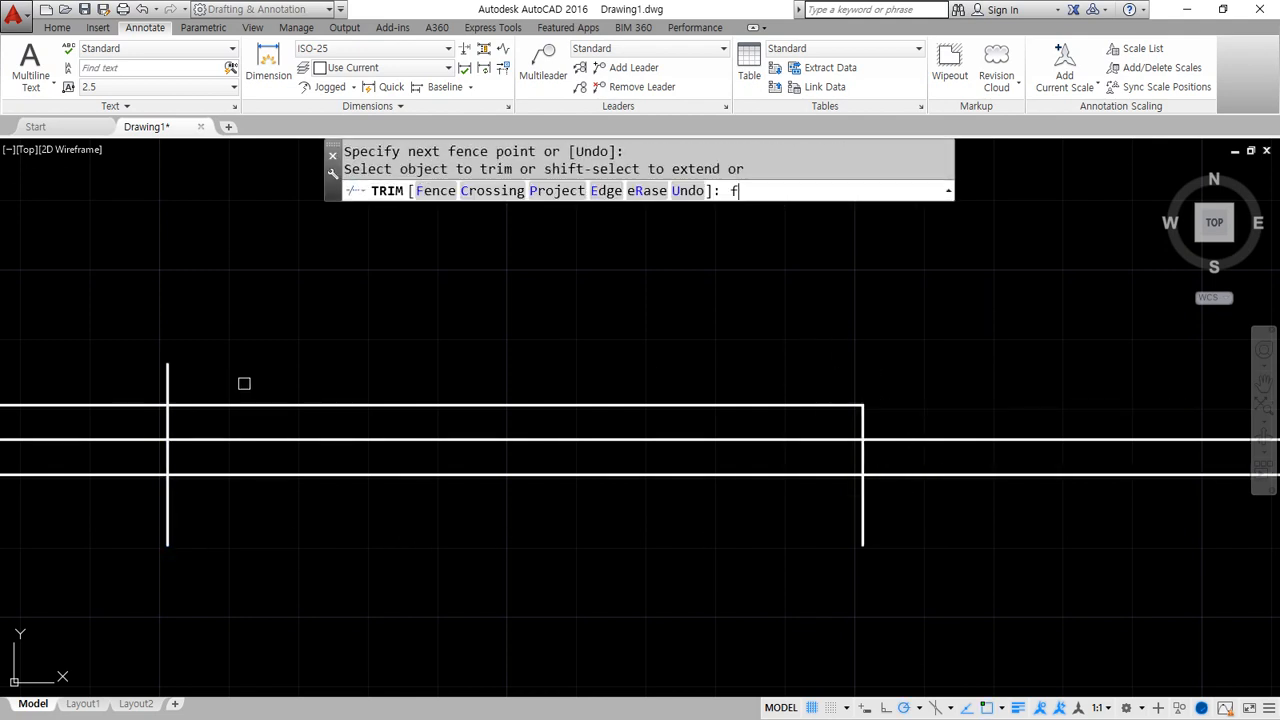
key("Return")
left_click(166, 368)
left_click(95, 418)
key("Return")
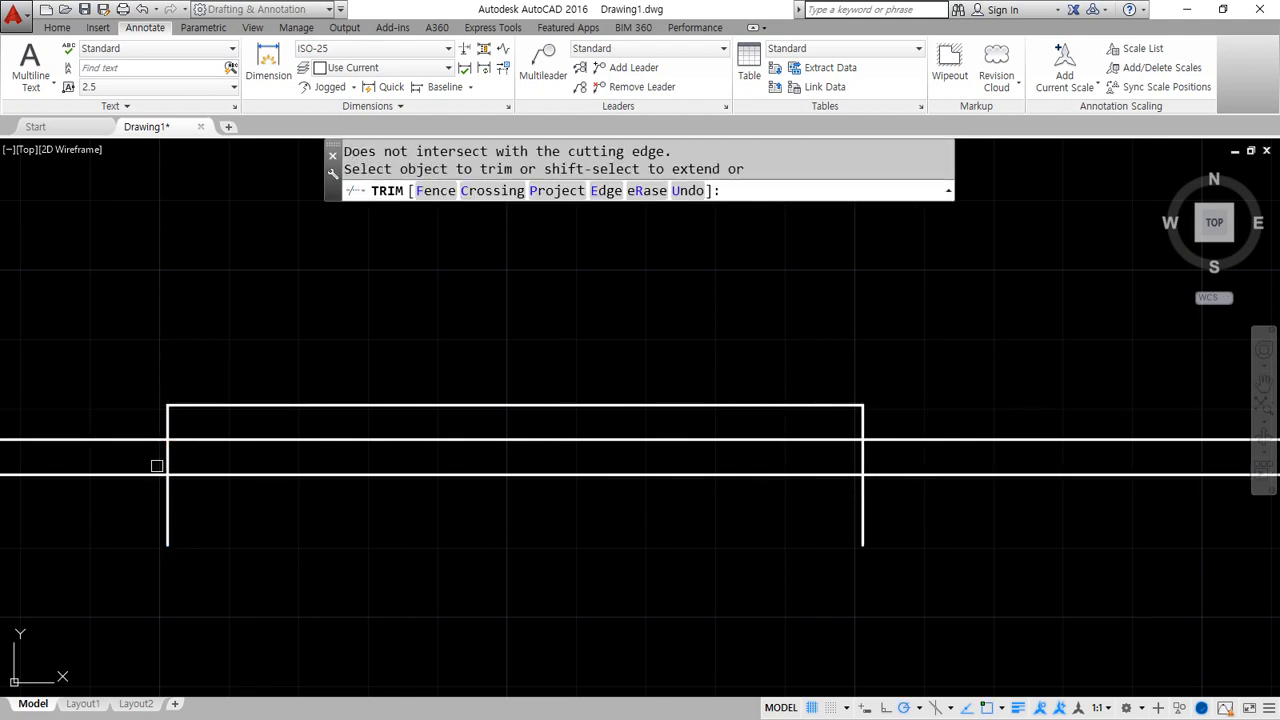
Trim the overhanging lines at both lower corners with fence selections to close the rectangle around the centre line.
type("f")
key("Return")
left_click(128, 460)
left_click(209, 536)
key("Return")
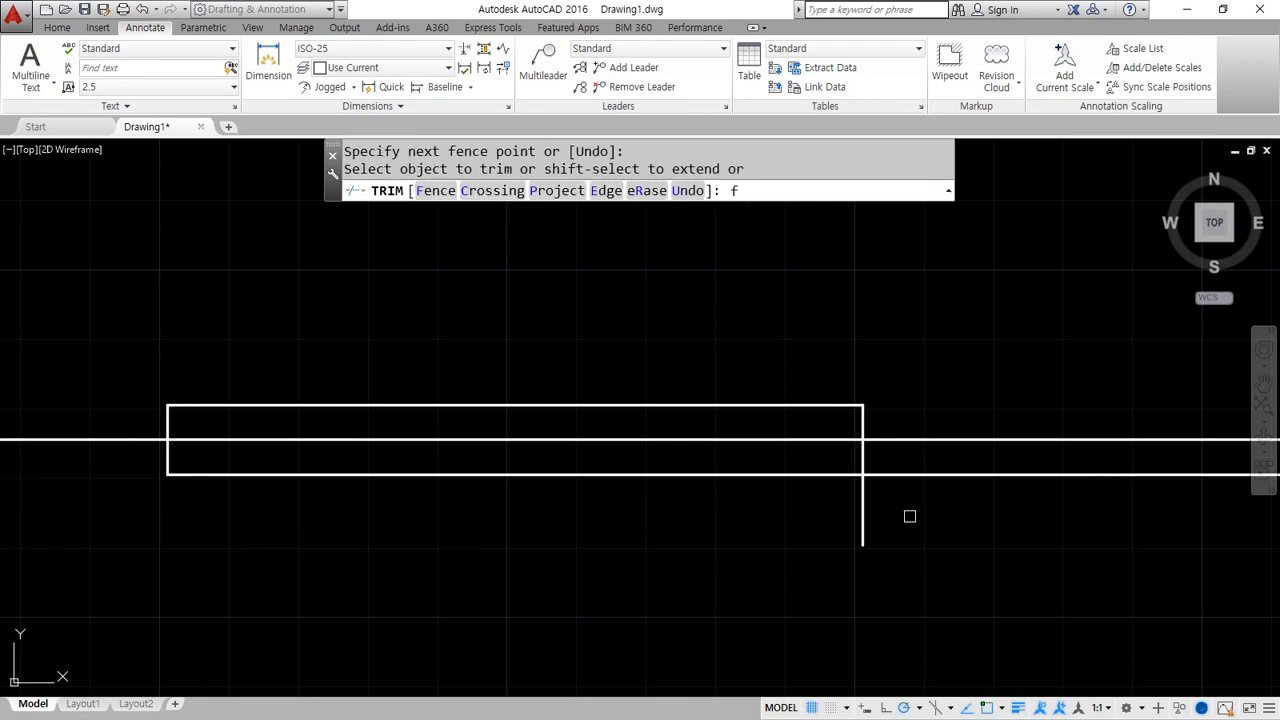
key("Return")
left_click(814, 520)
left_click(963, 451)
key("Return")
key("Return")
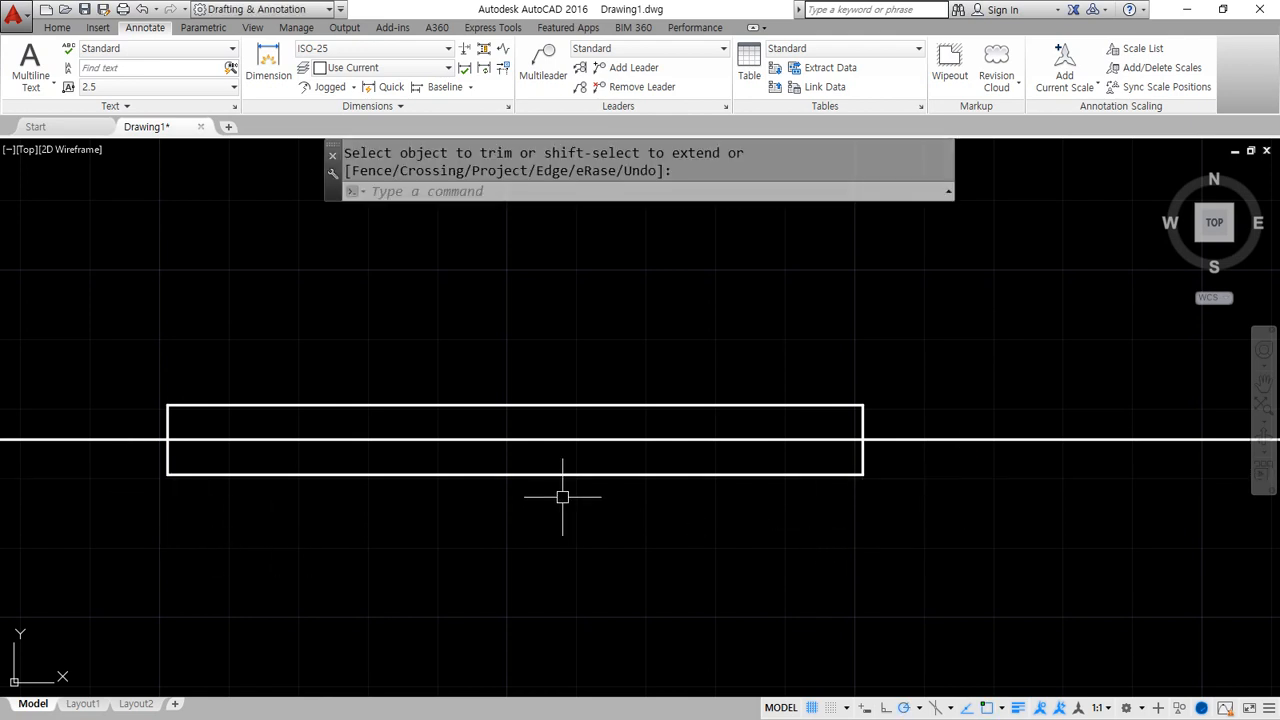
Draw a vertical line across the rectangle slightly right of its middle, extending beyond both long edges.
type("l")
key("Return")
left_click(588, 354)
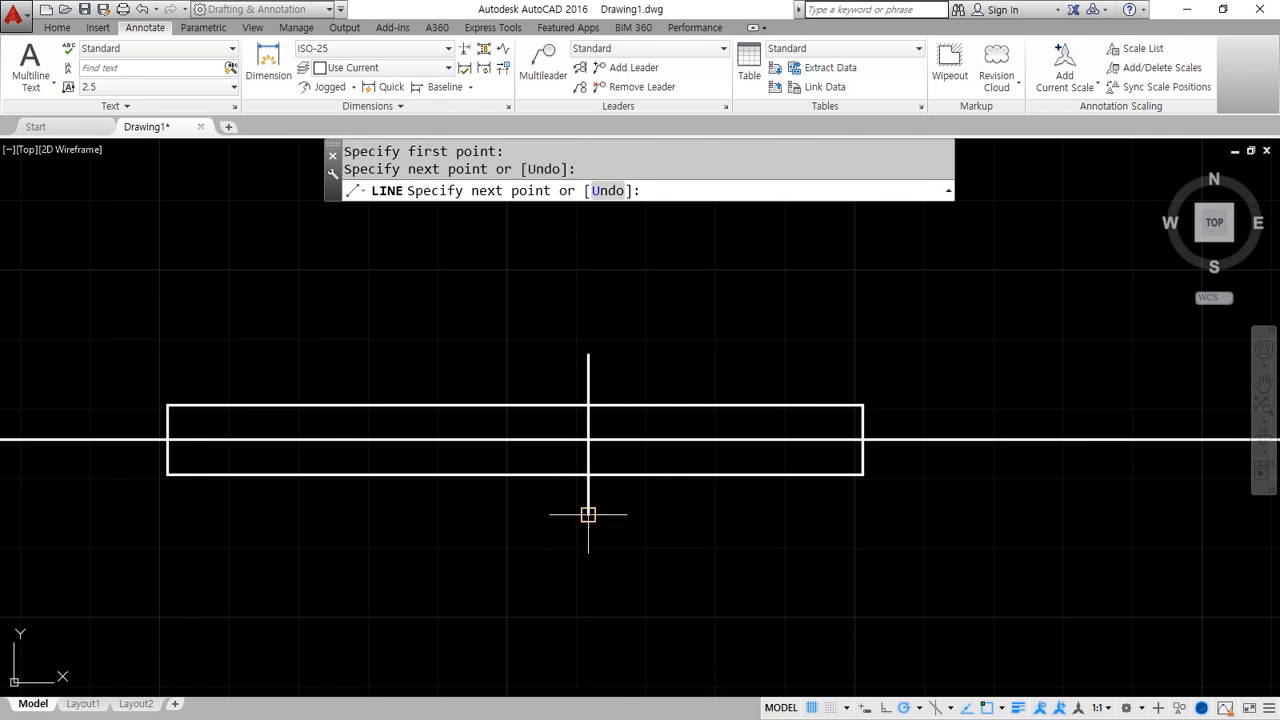
left_click(588, 514)
key("Return")
Draw a right-bulging arc from the vertical line's upper-edge intersection to its centre-line intersection, using the end point and direction options.
scroll(594, 418, "up", 4)
type("a")
key("Return")
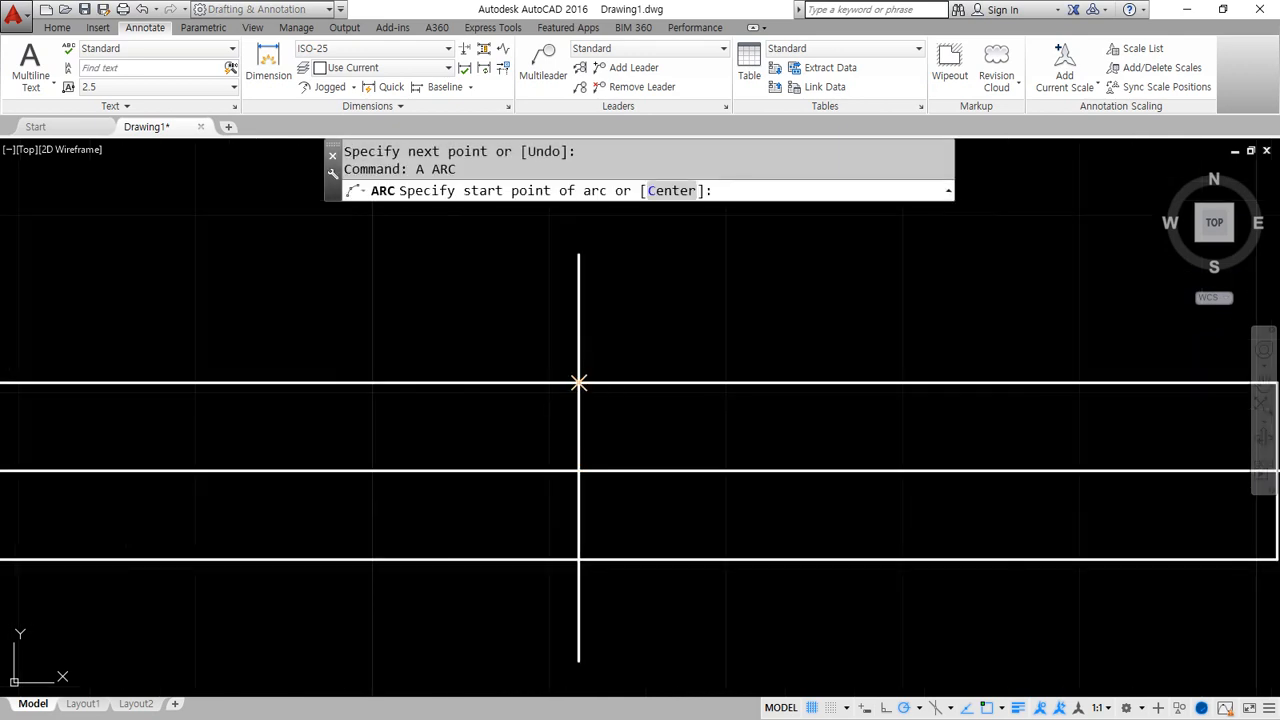
left_click(578, 383)
type("e")
key("Return")
left_click(578, 470)
type("d")
key("Return")
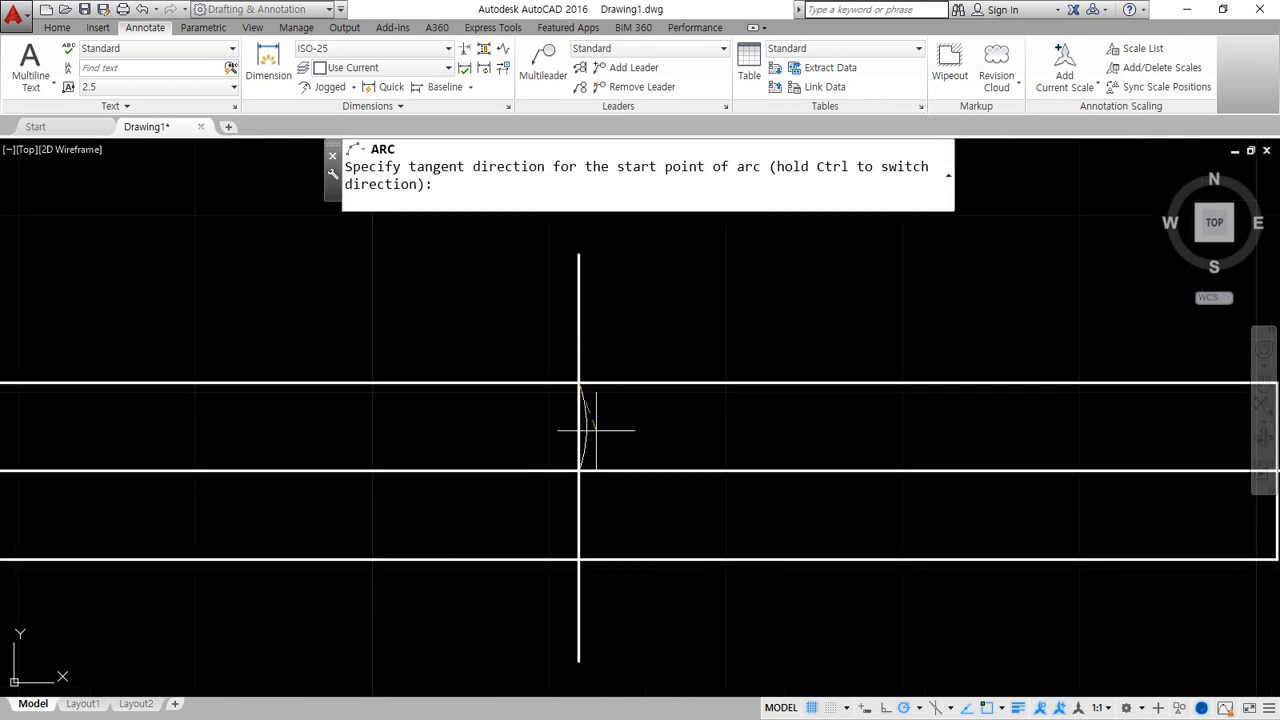
left_click(611, 420)
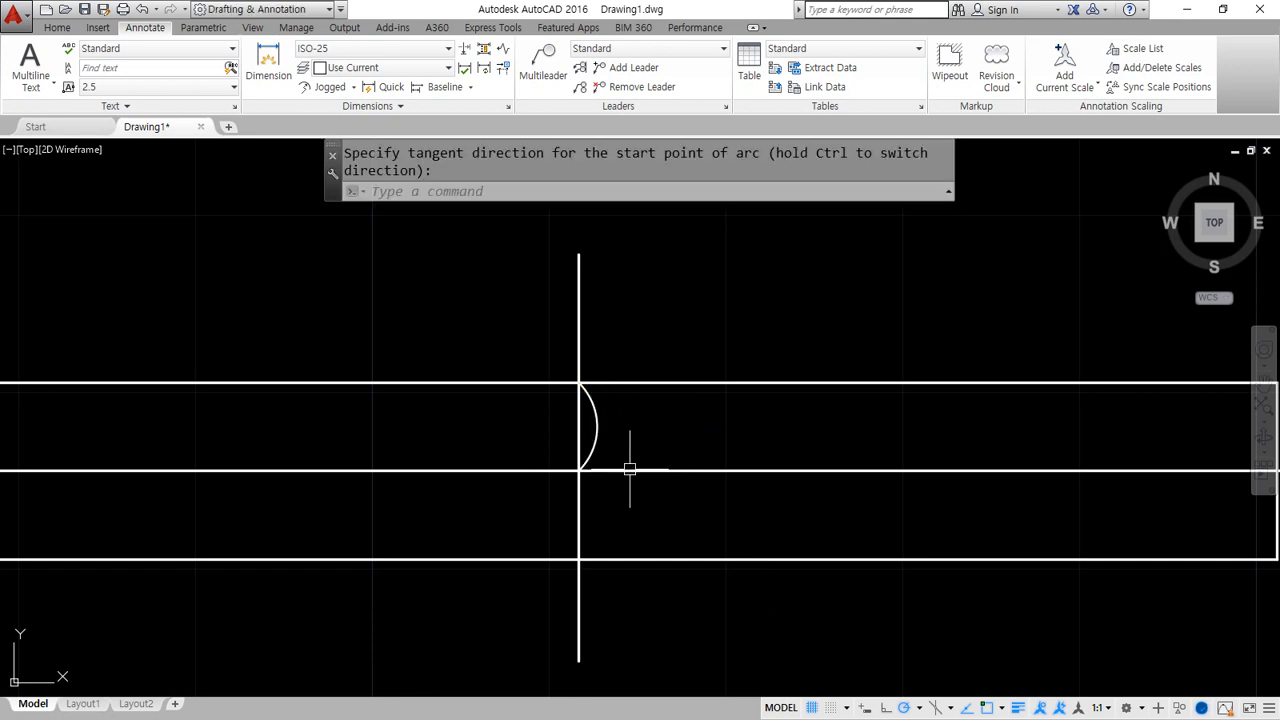
Mirror the arc about the vertical line, keeping the original, to form a closed lens shape.
type("mi")
key("Return")
left_click(600, 437)
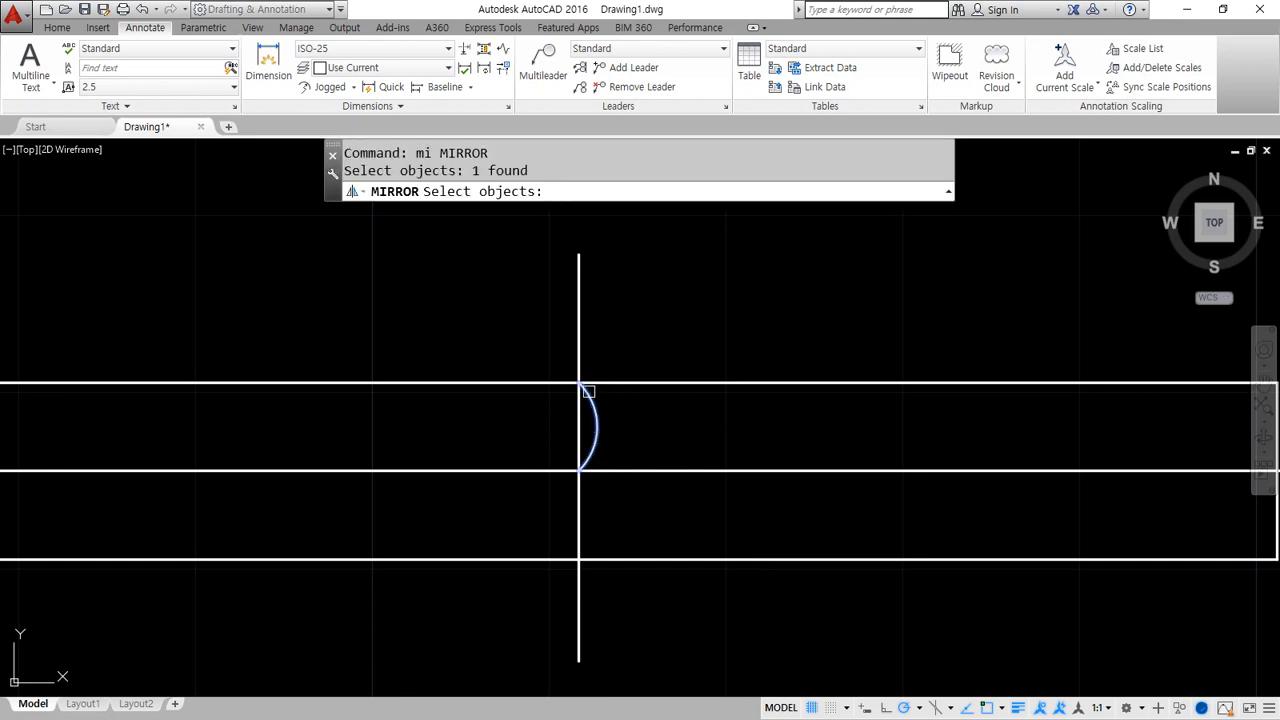
key("Return")
left_click(580, 384)
left_click(578, 470)
key("Return")
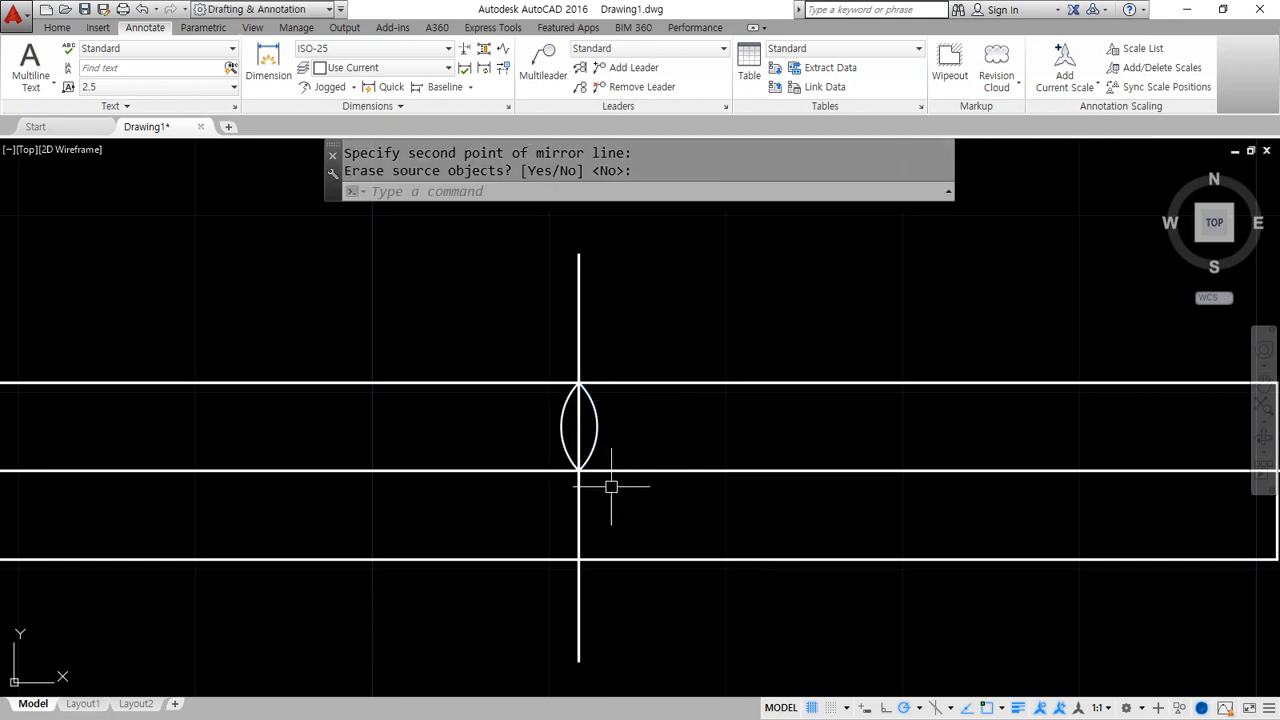
Copy the two arcs downward so the second lens spans from the centre line to the lower edge.
type("cp")
key("Return")
left_click(543, 358)
left_click(623, 480)
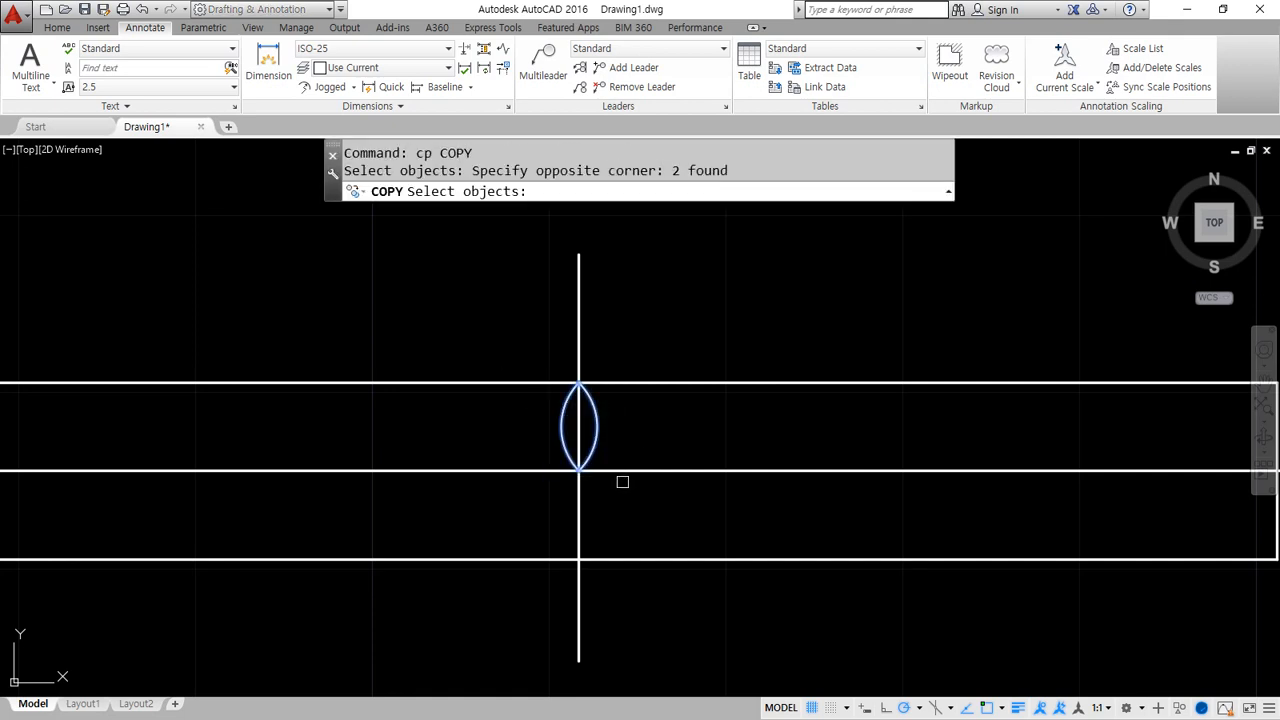
key("Return")
left_click(579, 469)
left_click(579, 470)
key("Return")
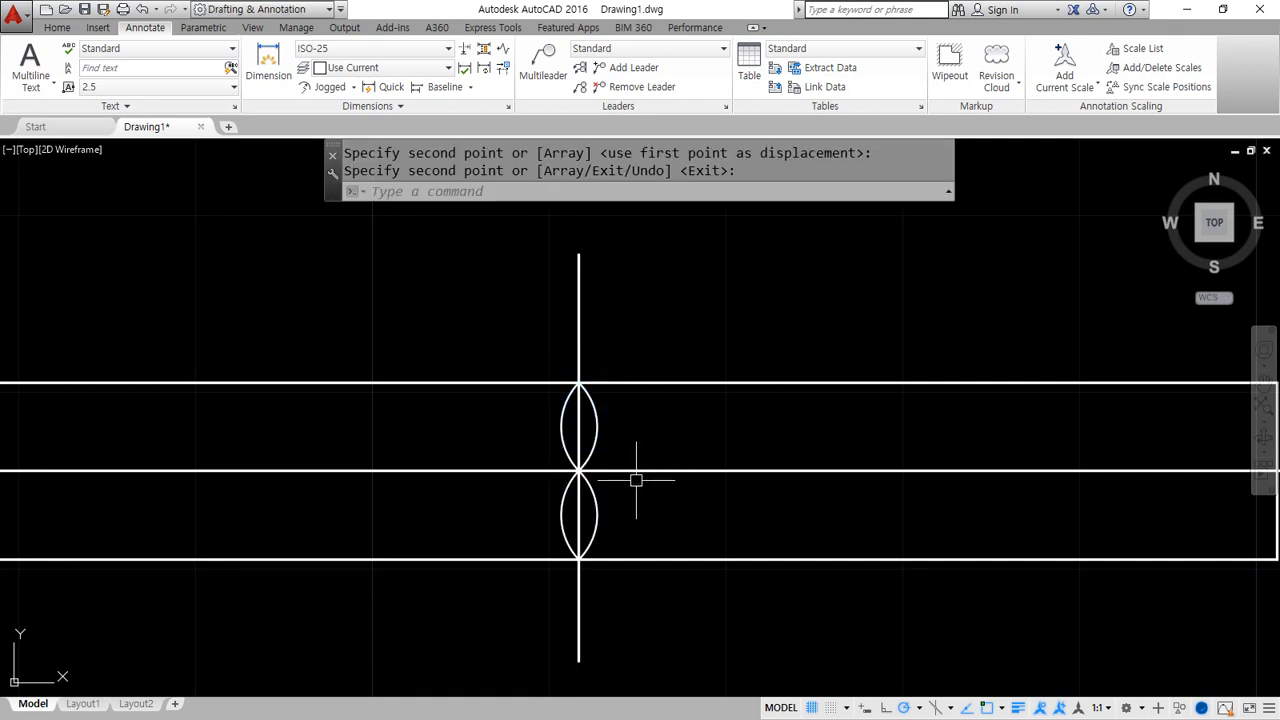
Copy all four arcs a short distance horizontally to the right to form the other side of the break.
type("cp")
key("Return")
left_click(538, 358)
left_click(632, 534)
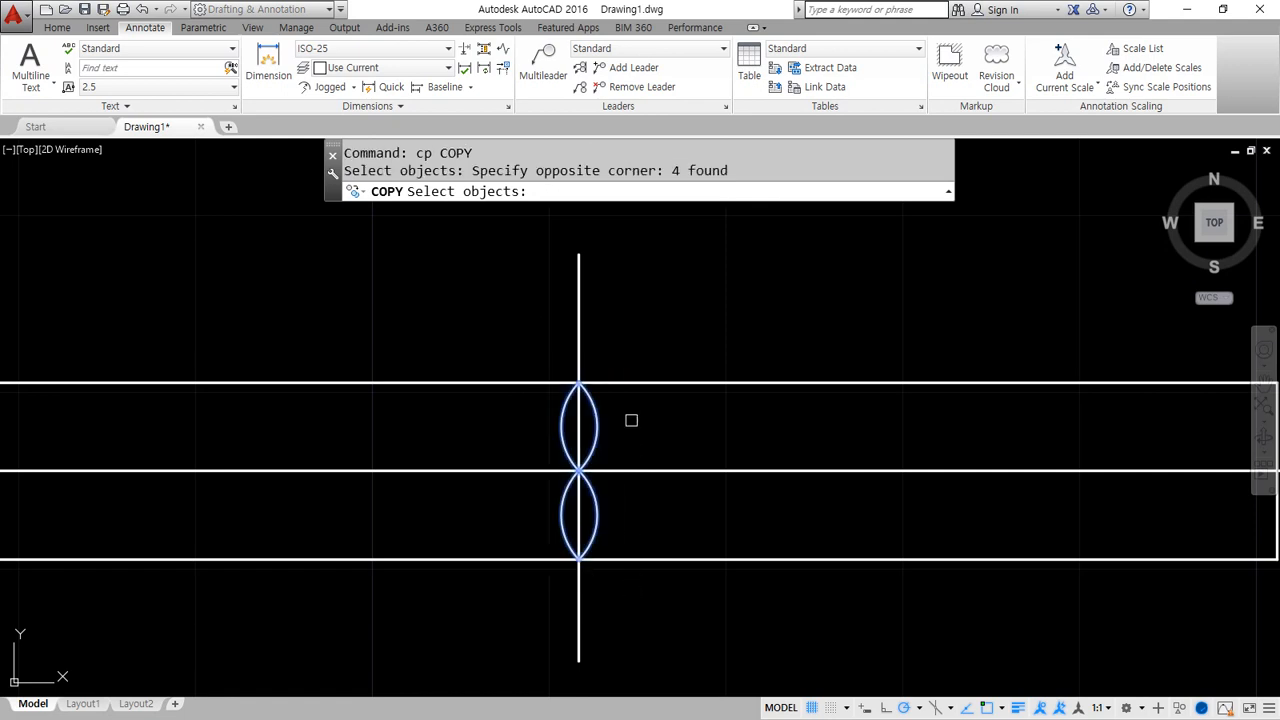
key("Return")
left_click(625, 345)
left_click(681, 345)
key("Escape")
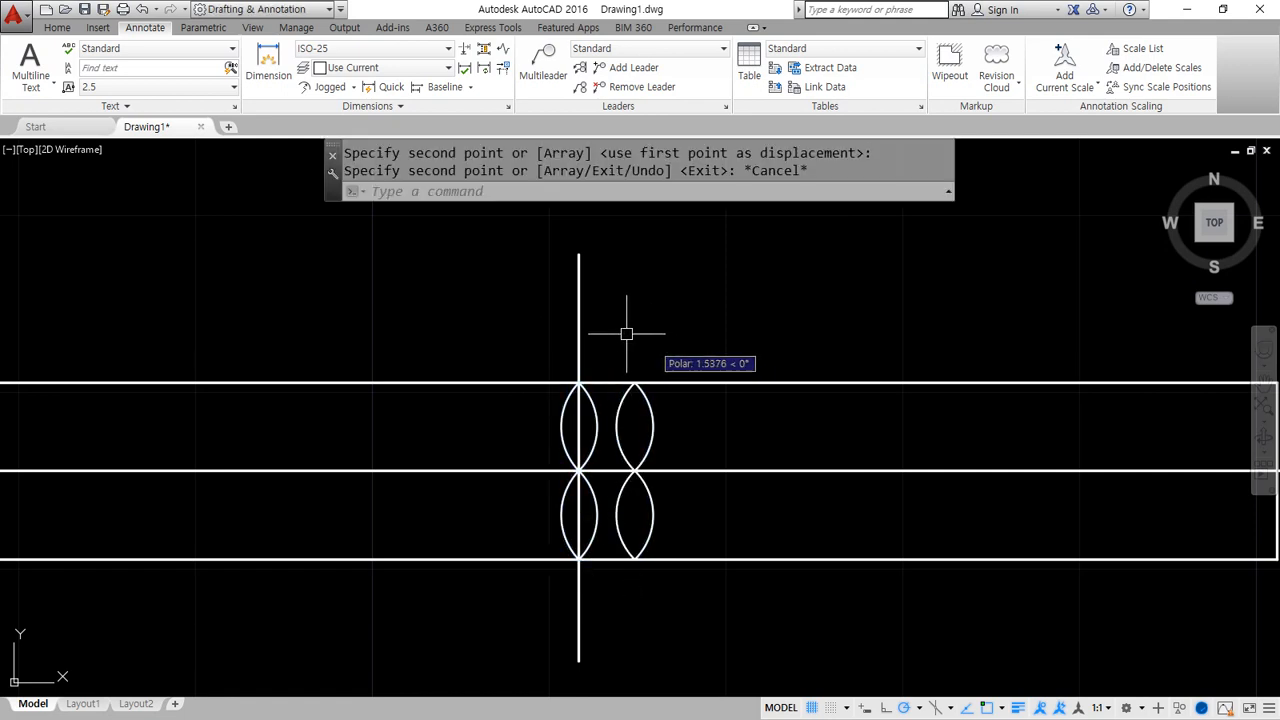
Erase the vertical guide line and trim the upper and lower bar edges between the two arc pairs.
left_click(623, 331)
left_click(569, 337)
key("e")
key("Return")
type("tr")
key("Return")
key("Return")
left_click(605, 382)
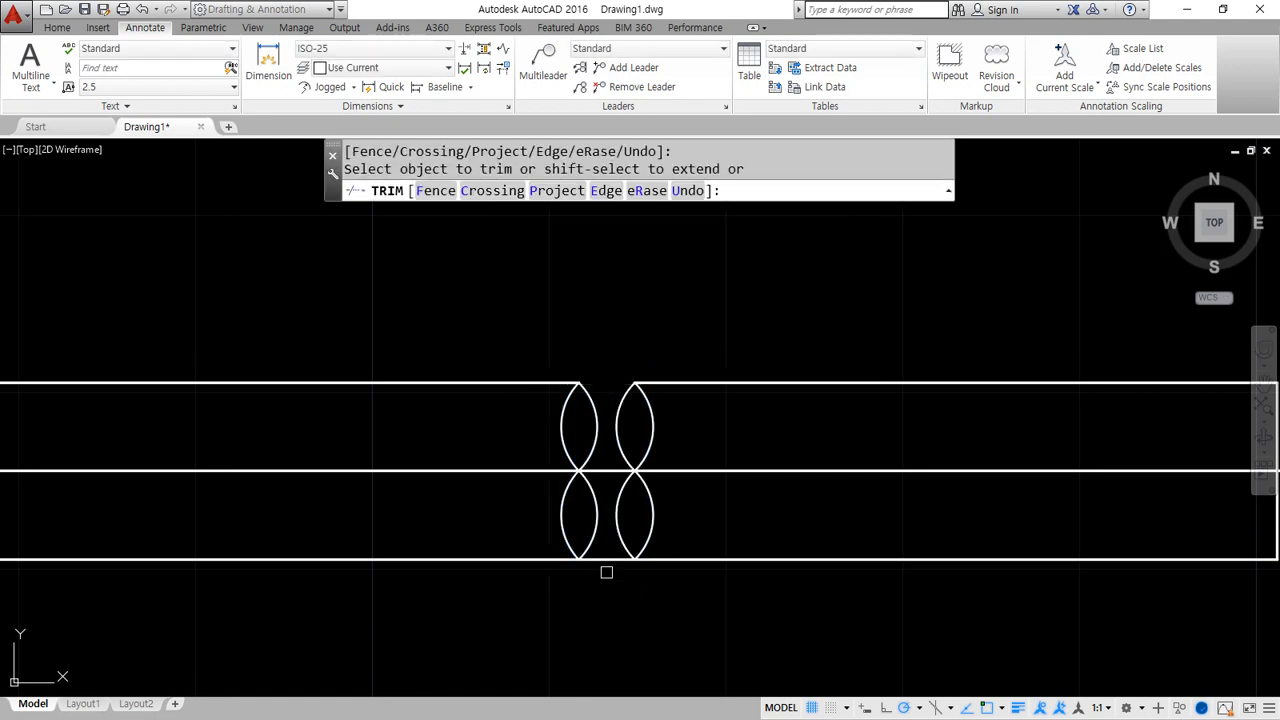
left_click(605, 560)
key("Return")
Erase the outer arc of the lower-left lens and the outer arc of the upper-right lens.
left_click(563, 520)
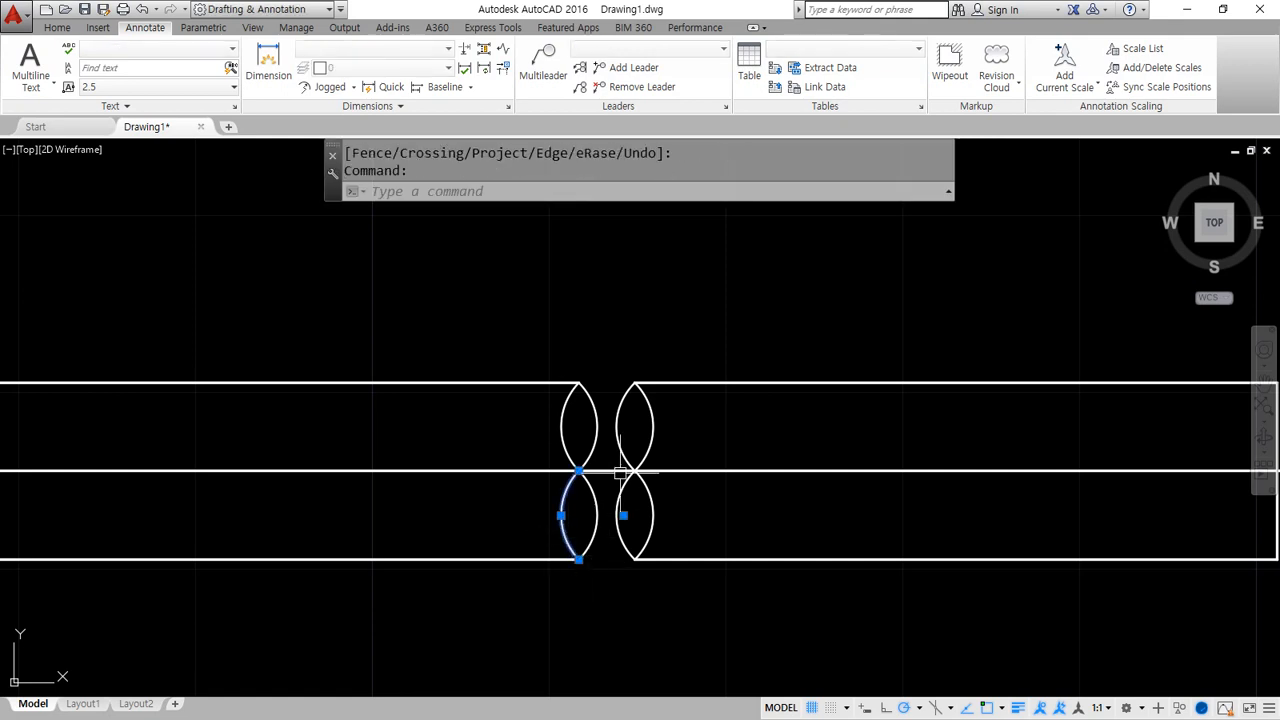
type("e")
key("Return")
left_click(654, 437)
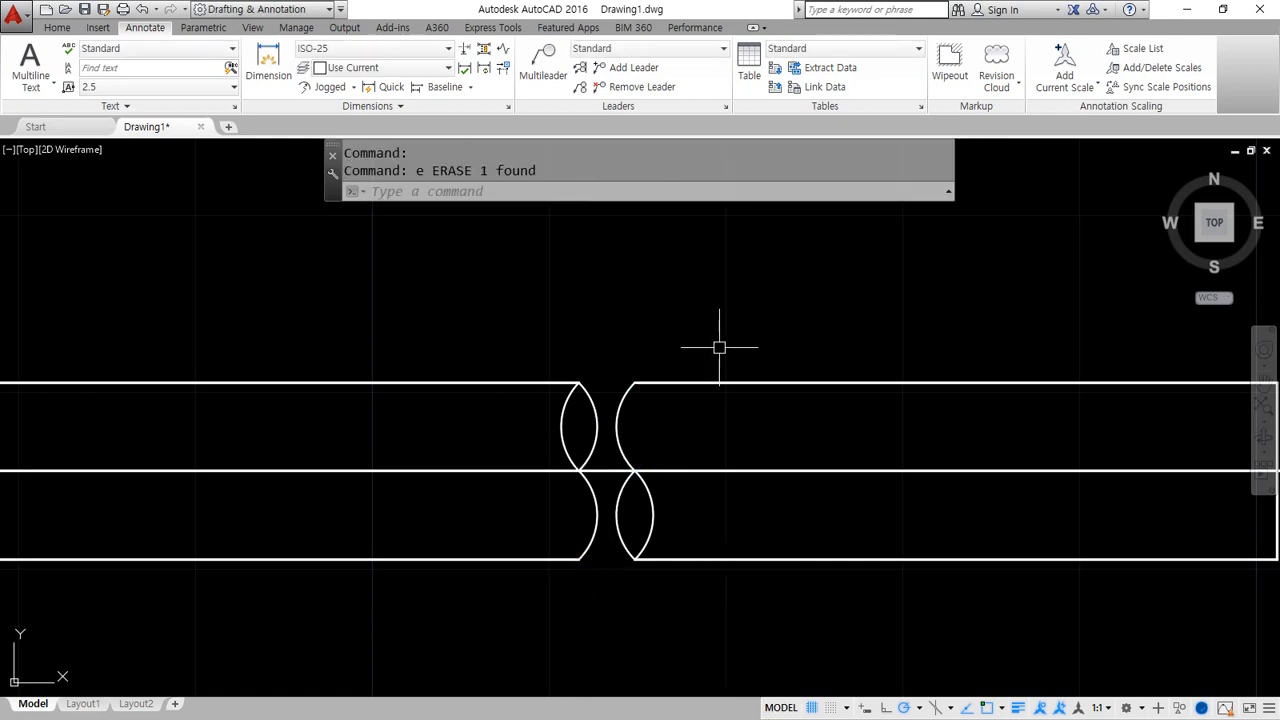
Chamfer the upper and lower corners of the bar's left end with both distances set to 1.
mouse_move(642, 566)
middle_mouse_down()
mouse_move(651, 537)
mouse_move(680, 526)
middle_mouse_up()
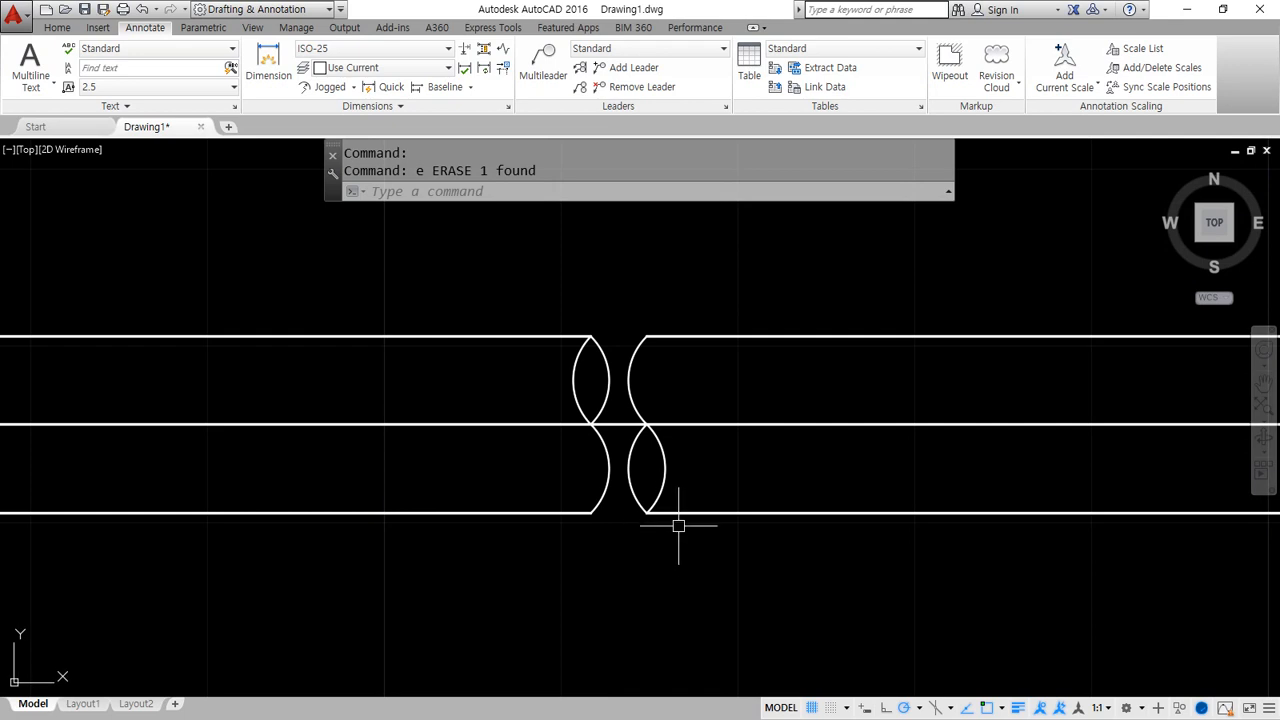
scroll(614, 514, "down", 4)
scroll(663, 529, "up", 2)
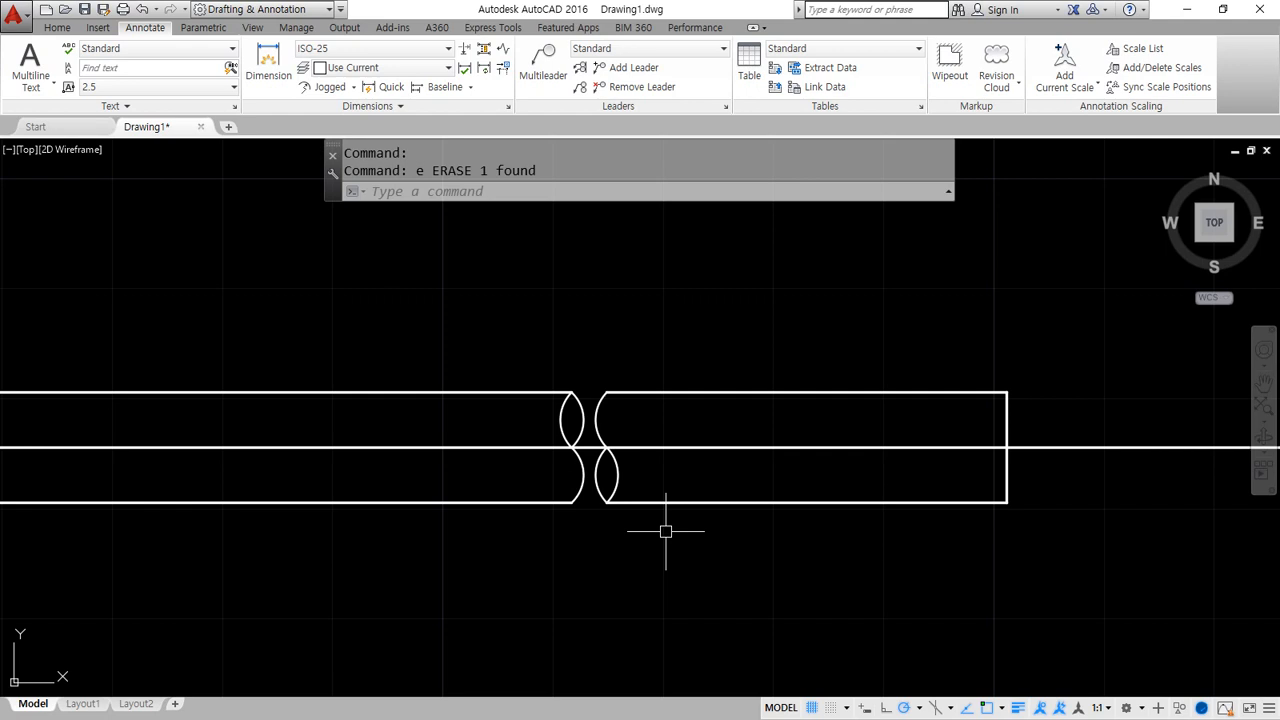
middle_click_drag(666, 531, 743, 515)
middle_click_drag(441, 482, 606, 466)
scroll(88, 396, "up", 5)
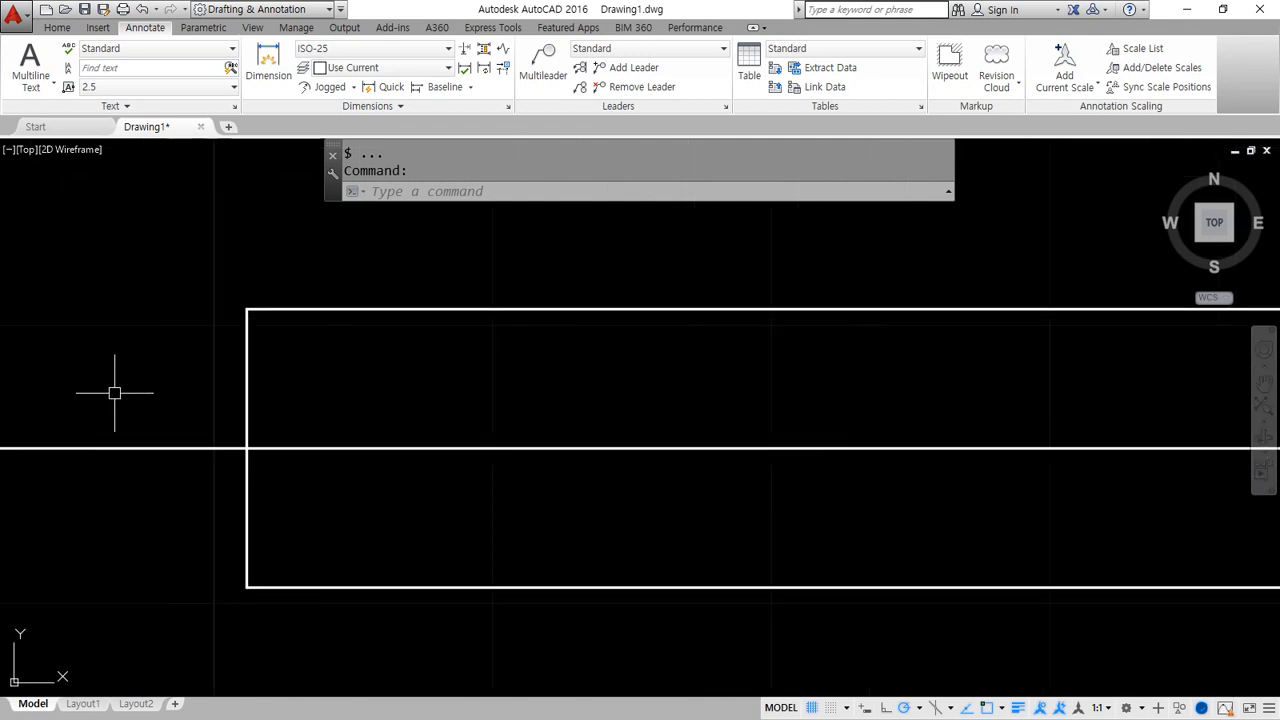
type("CHAMFER")
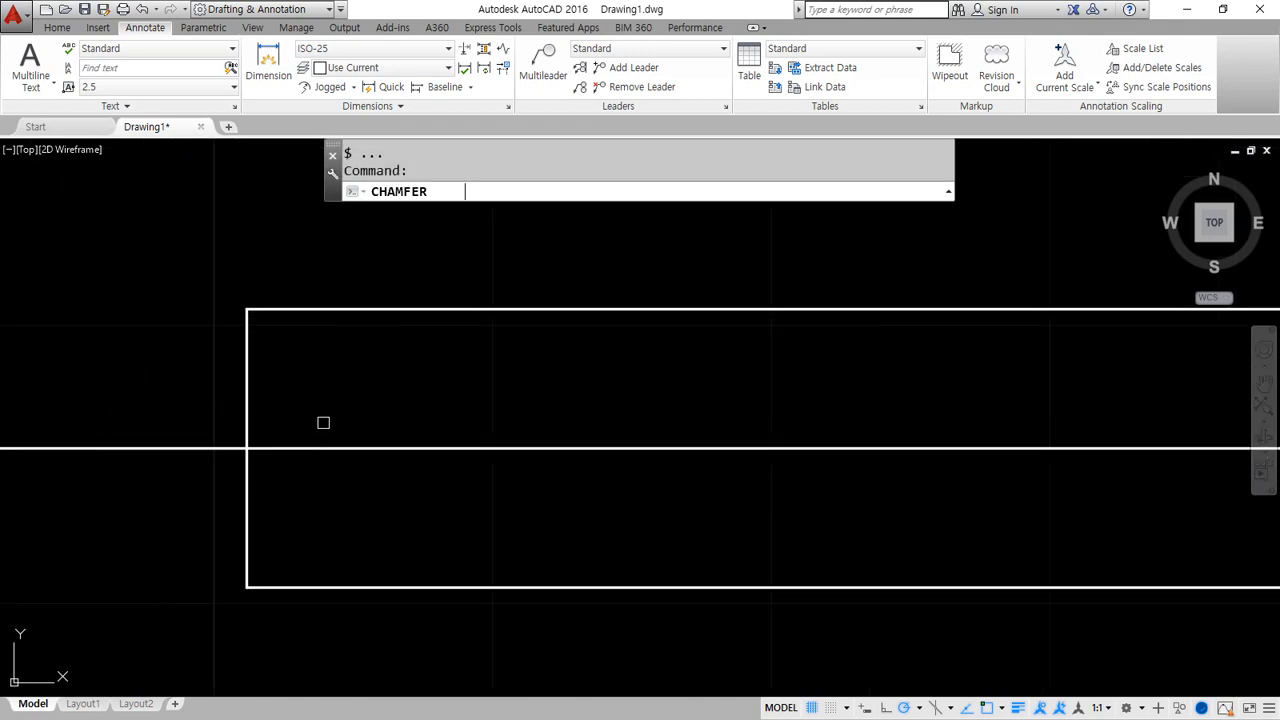
key("Return")
type("d")
key("Return")
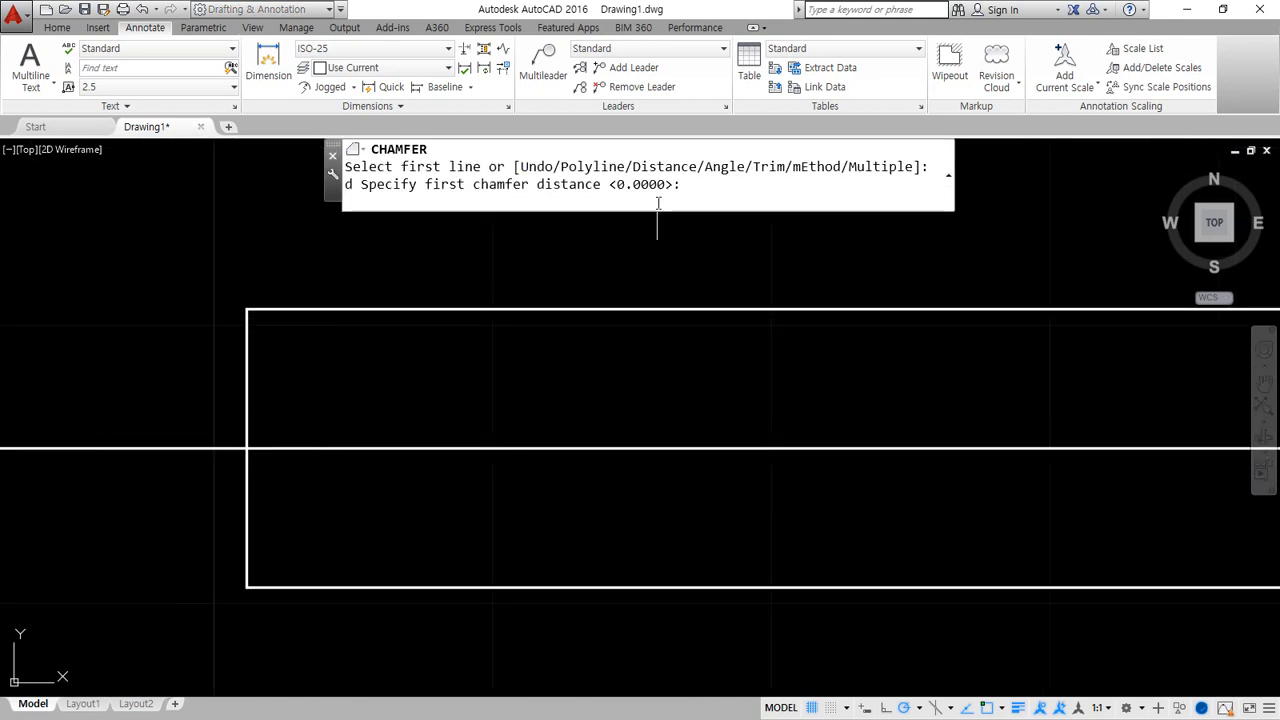
type("1")
key("Return")
type("1")
key("Return")
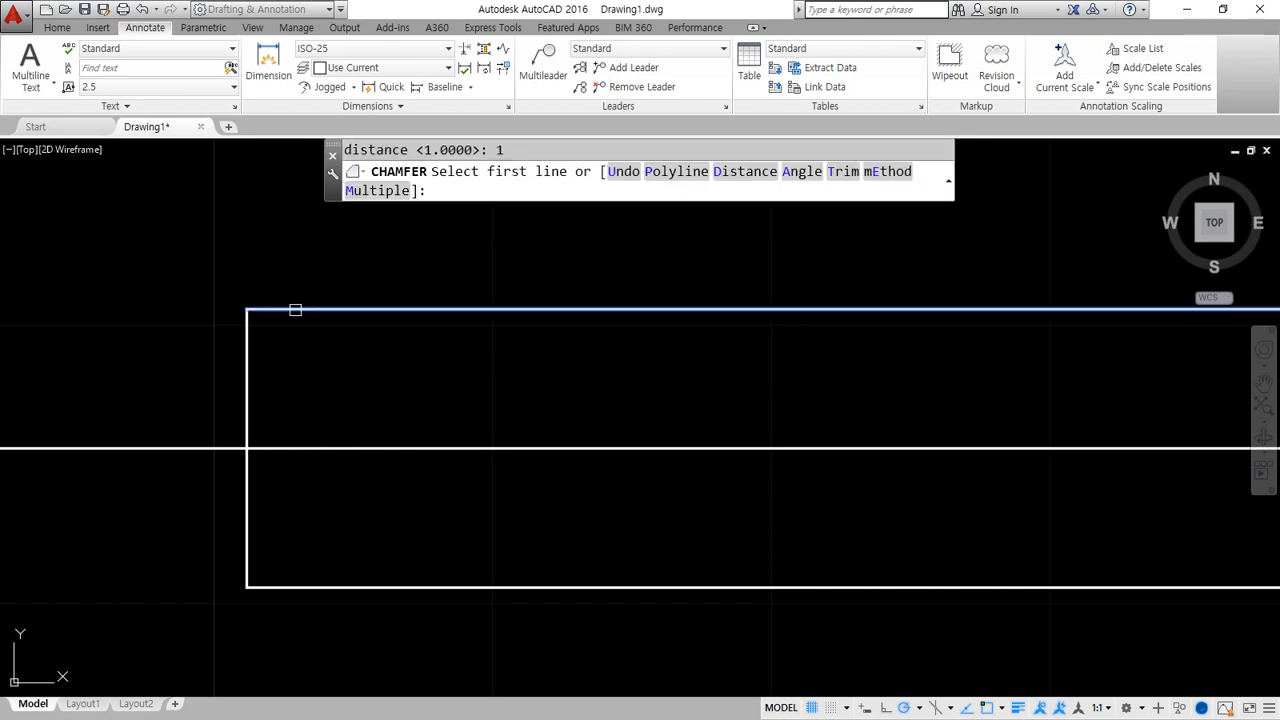
left_click(295, 310)
left_click(250, 343)
key("Return")
left_click(246, 480)
left_click(310, 587)
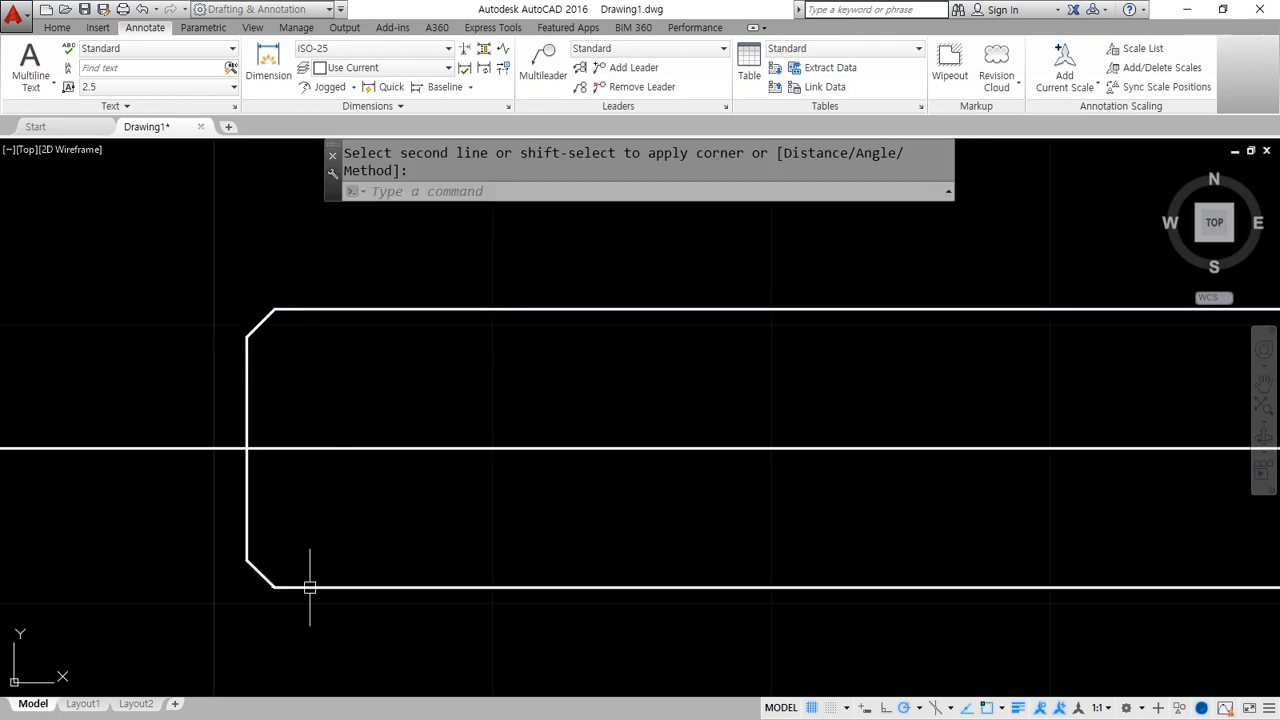
Draw a vertical line joining the inner ends of the upper and lower chamfers at the bar's left end.
type("l")
key("Return")
left_click(275, 310)
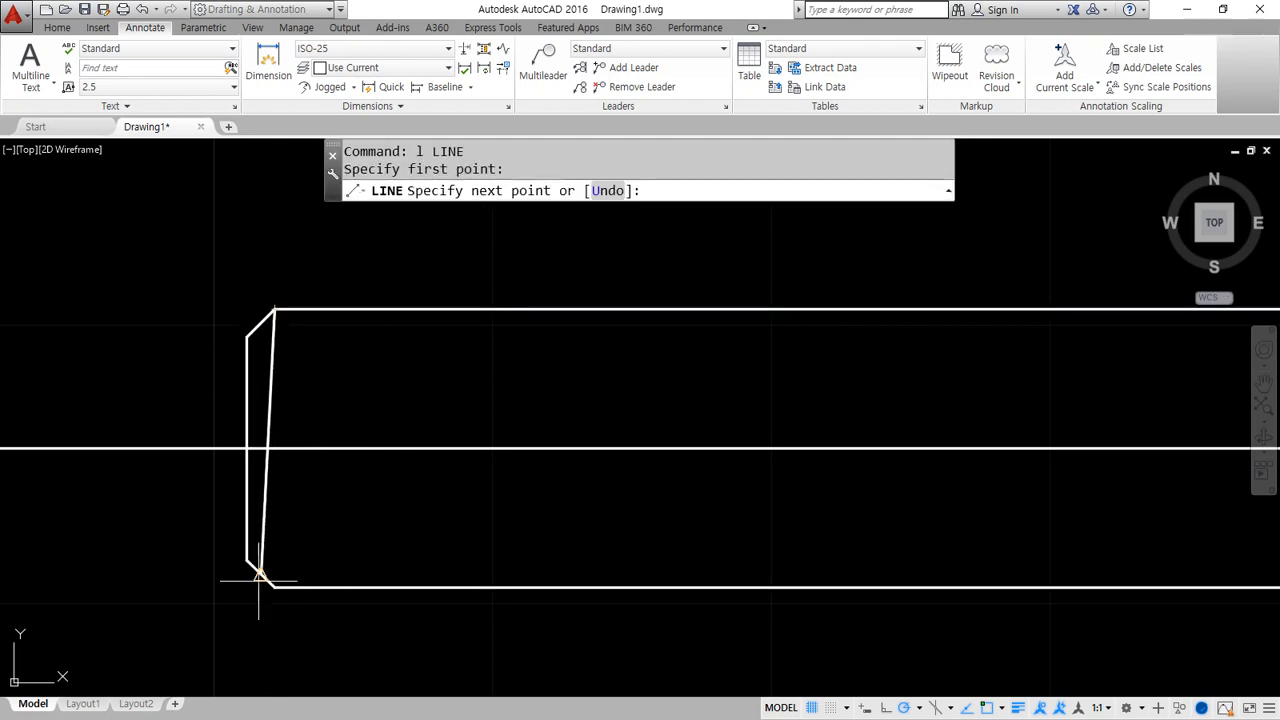
left_click(276, 586)
key("Return")
Chamfer the upper and lower corners of the bar's right end using the current chamfer distances.
scroll(520, 551, "down", 3)
middle_click_drag(827, 461, 197, 383)
scroll(320, 386, "up", 2)
type("cha")
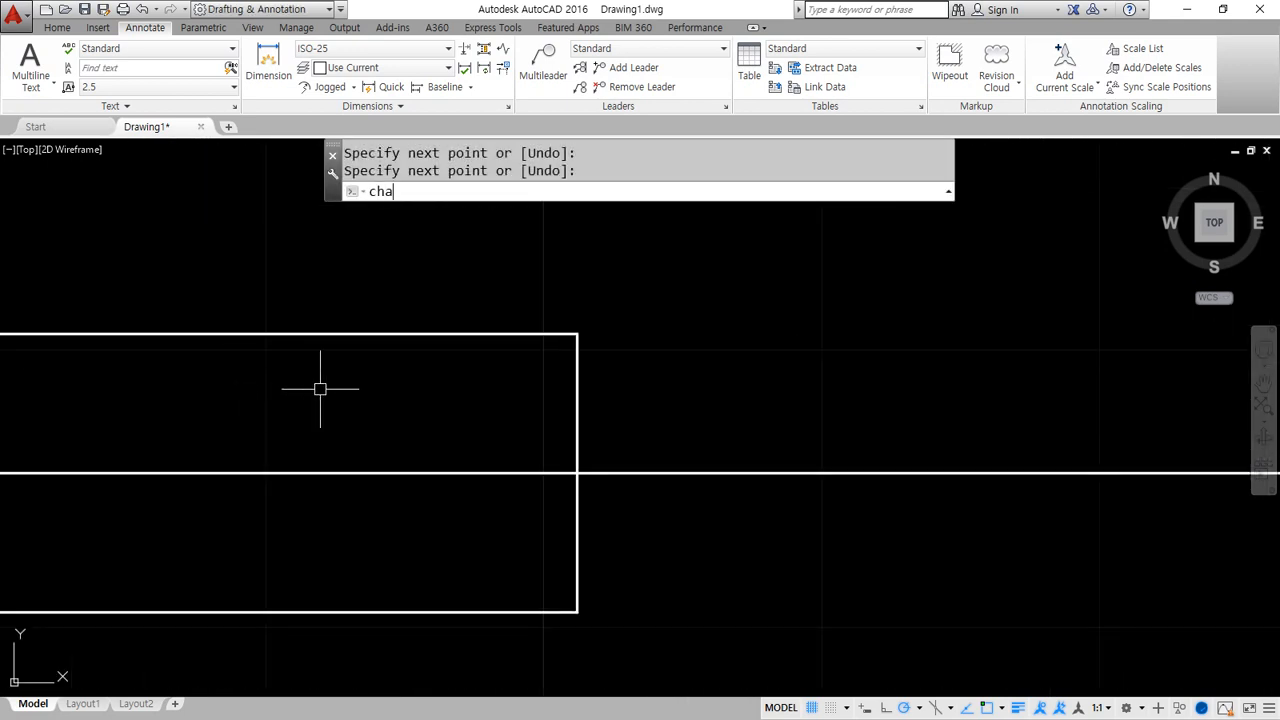
key("Return")
left_click(510, 333)
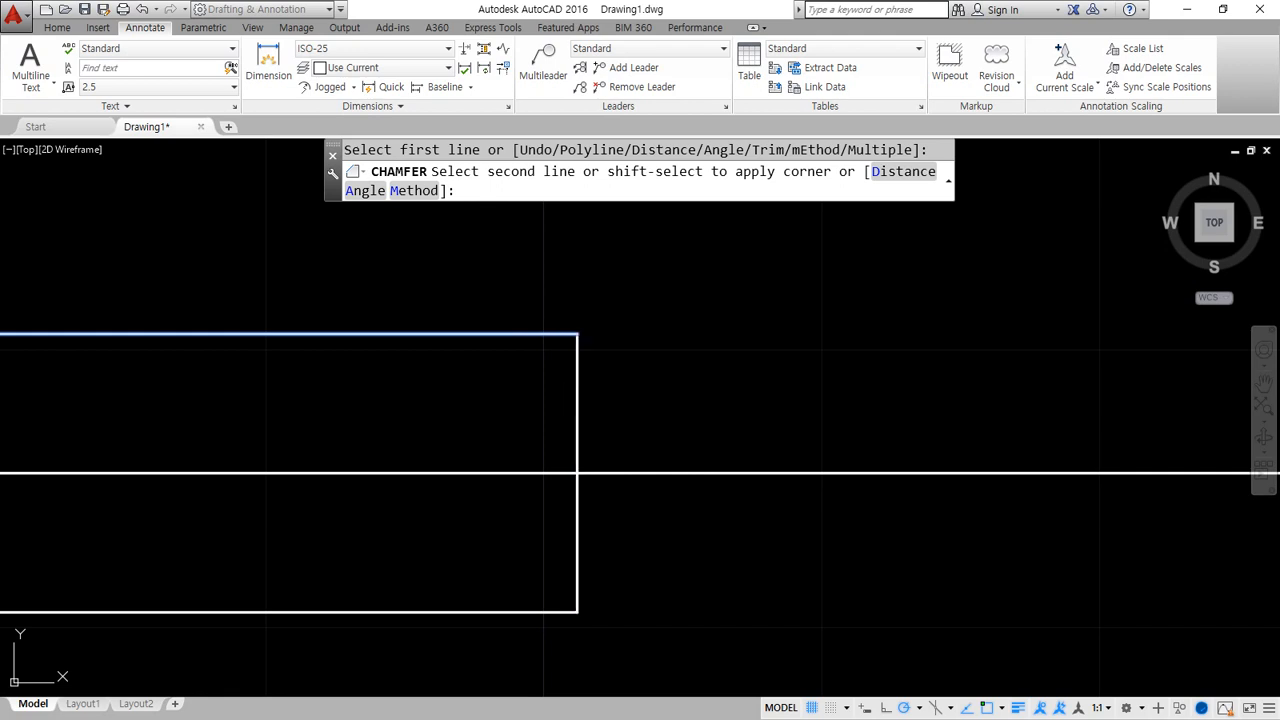
left_click(577, 420)
key("Return")
left_click(575, 538)
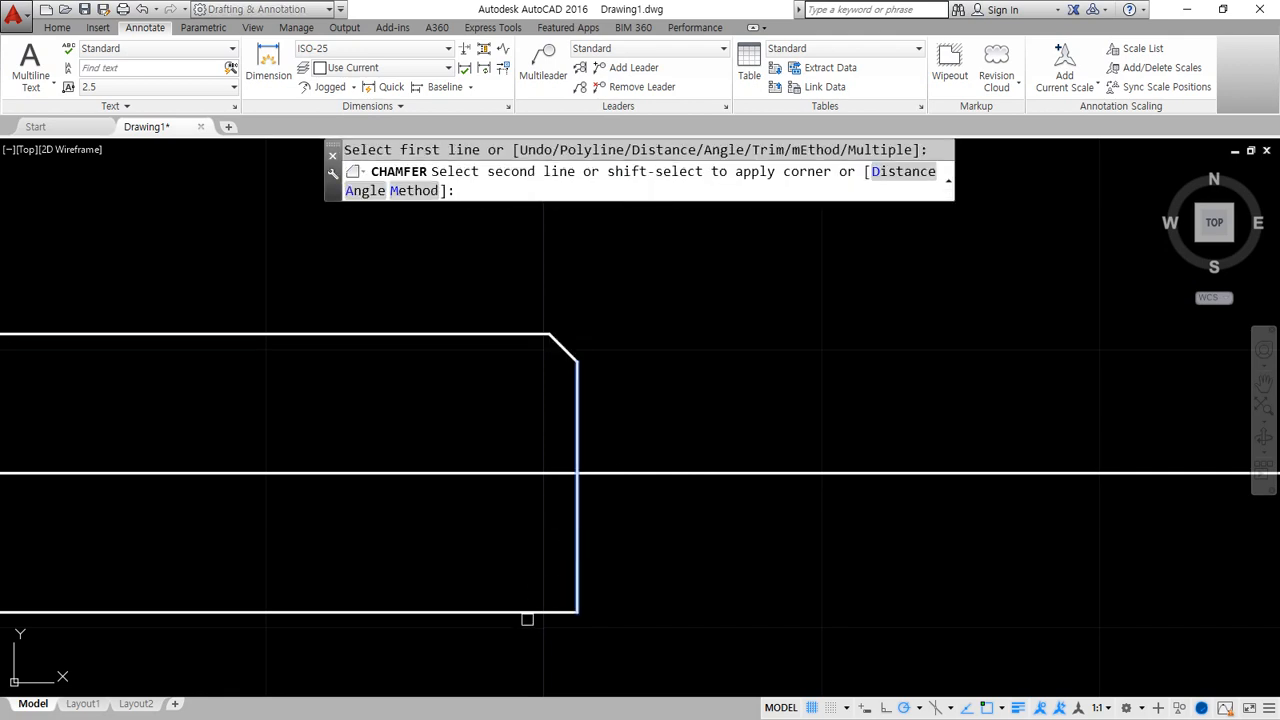
left_click(526, 612)
Draw a vertical line joining the inner ends of the two chamfers at the bar's right end.
type("l")
key("Return")
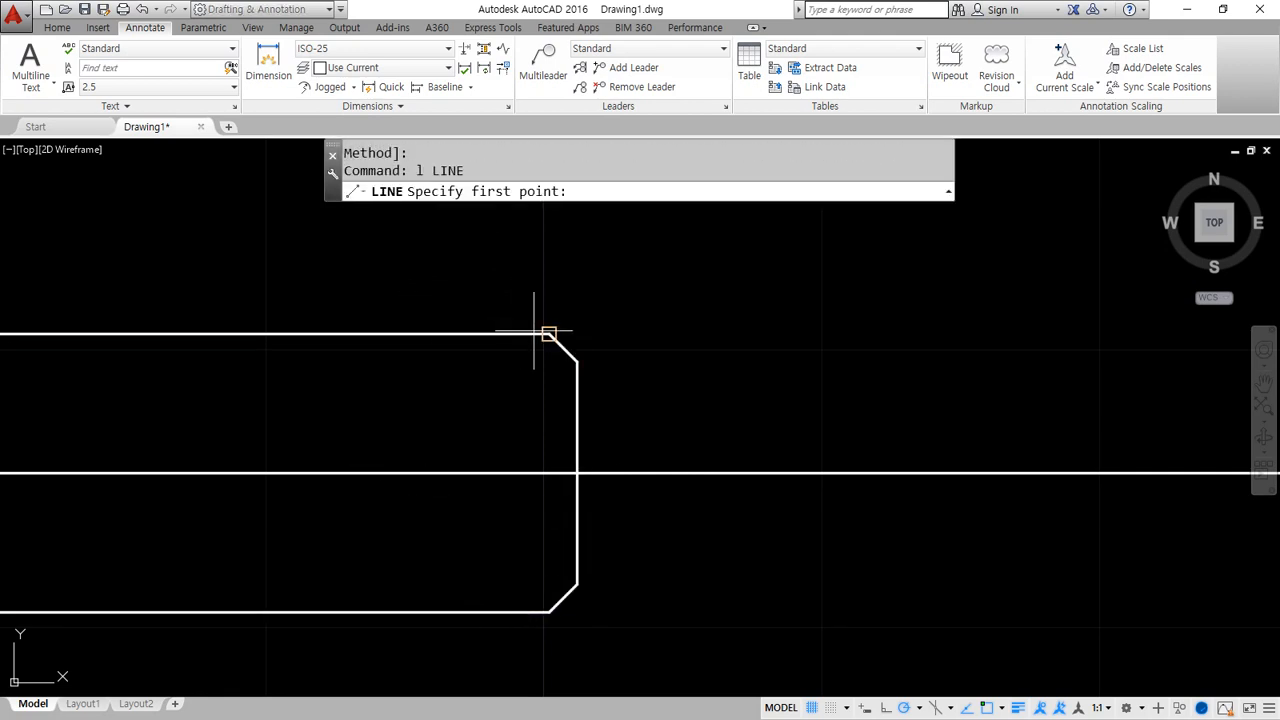
left_click(548, 333)
left_click(548, 612)
key("Return")
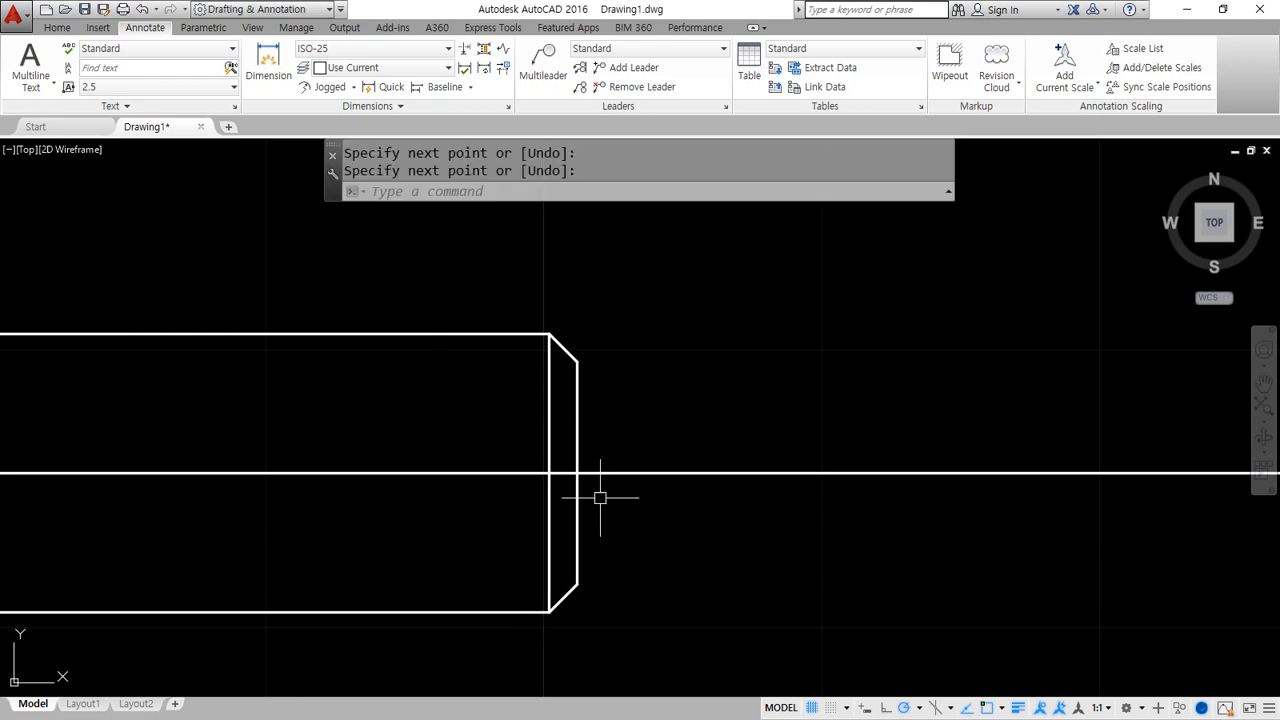
Add a linear dimension for the bar's overall length, placed below the bar.
scroll(522, 570, "down", 2)
middle_click_drag(256, 549, 717, 389)
scroll(650, 410, "down", 1)
middle_click_drag(564, 416, 577, 366)
scroll(577, 366, "up", 2)
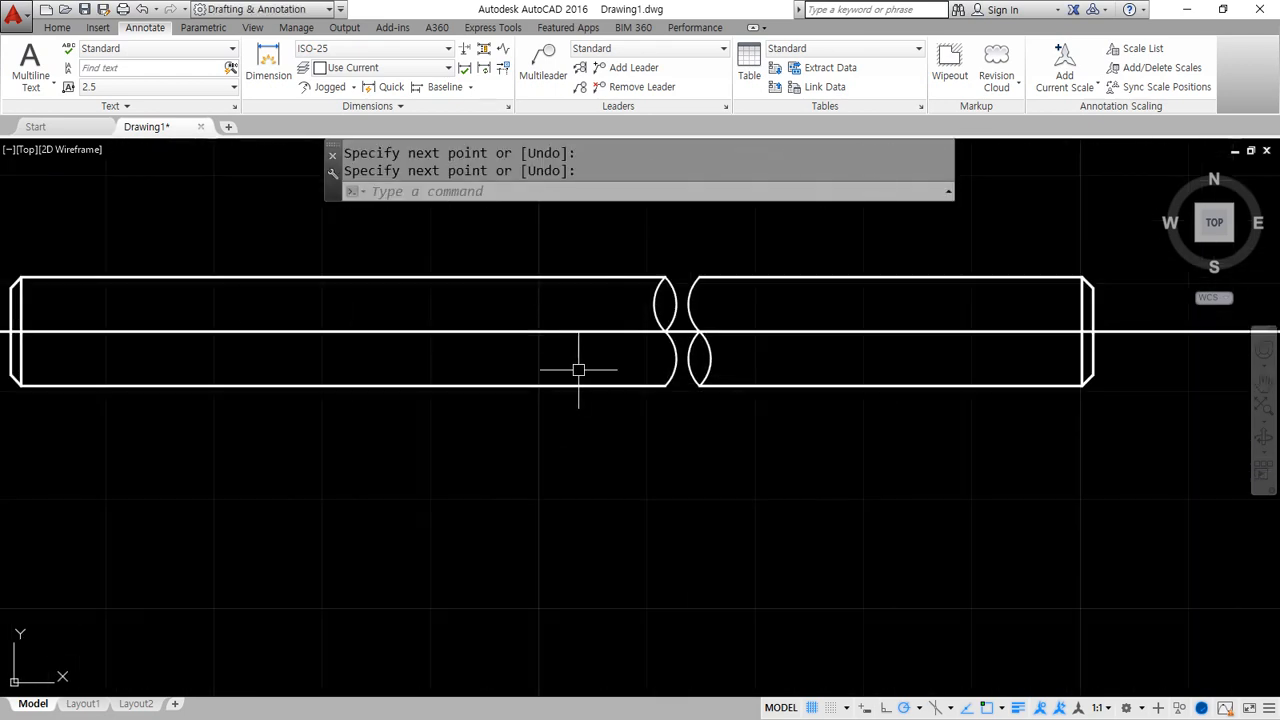
left_click(352, 88)
left_click(358, 110)
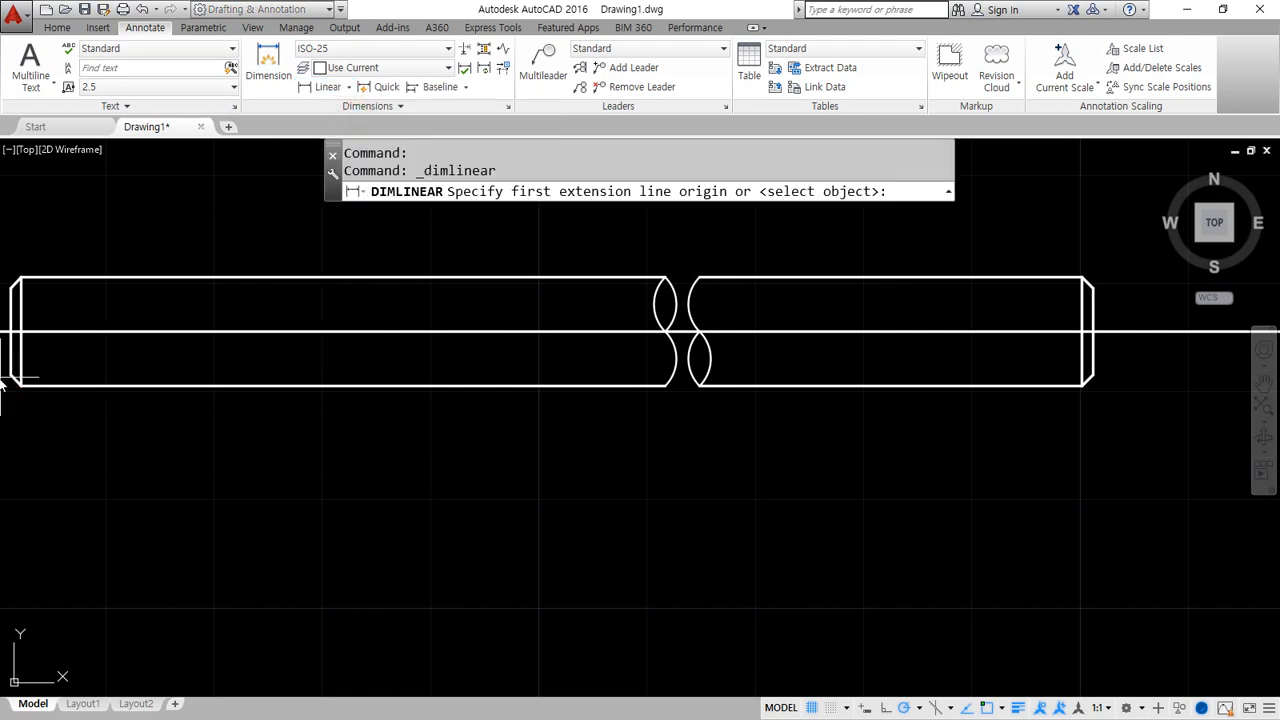
left_click(11, 384)
left_click(1092, 381)
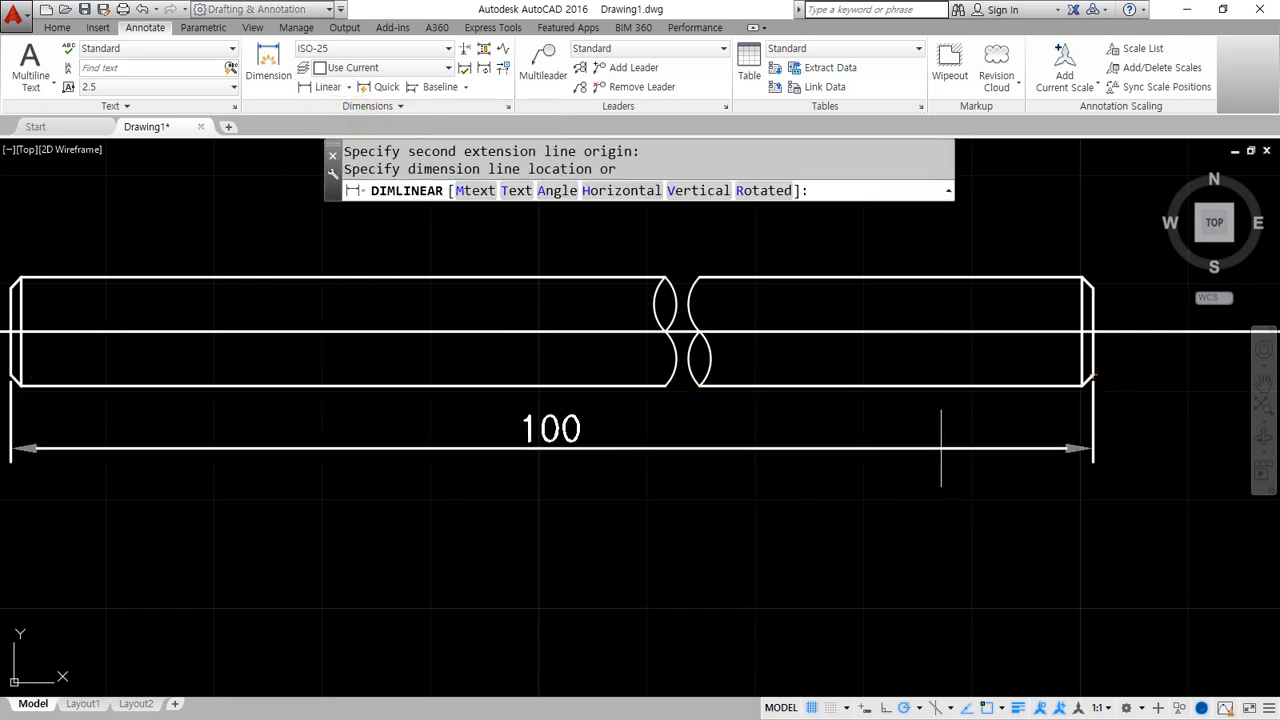
left_click(750, 470)
middle_click_drag(483, 535, 493, 538)
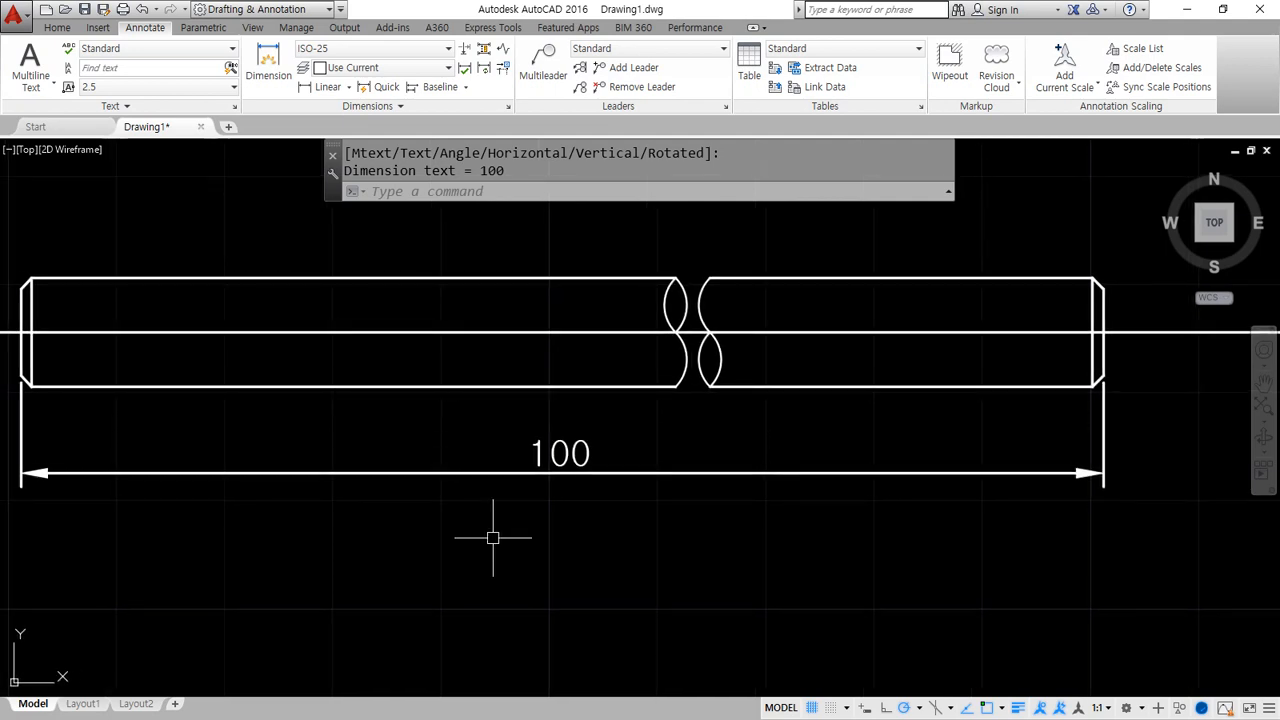
mouse_move(45, 342)
left_mouse_down()
mouse_move(30, 352)
mouse_move(1100, 352)
mouse_move(1085, 357)
left_mouse_up()
mouse_move(565, 482)
left_mouse_down()
mouse_move(623, 471)
mouse_move(560, 485)
left_mouse_up()
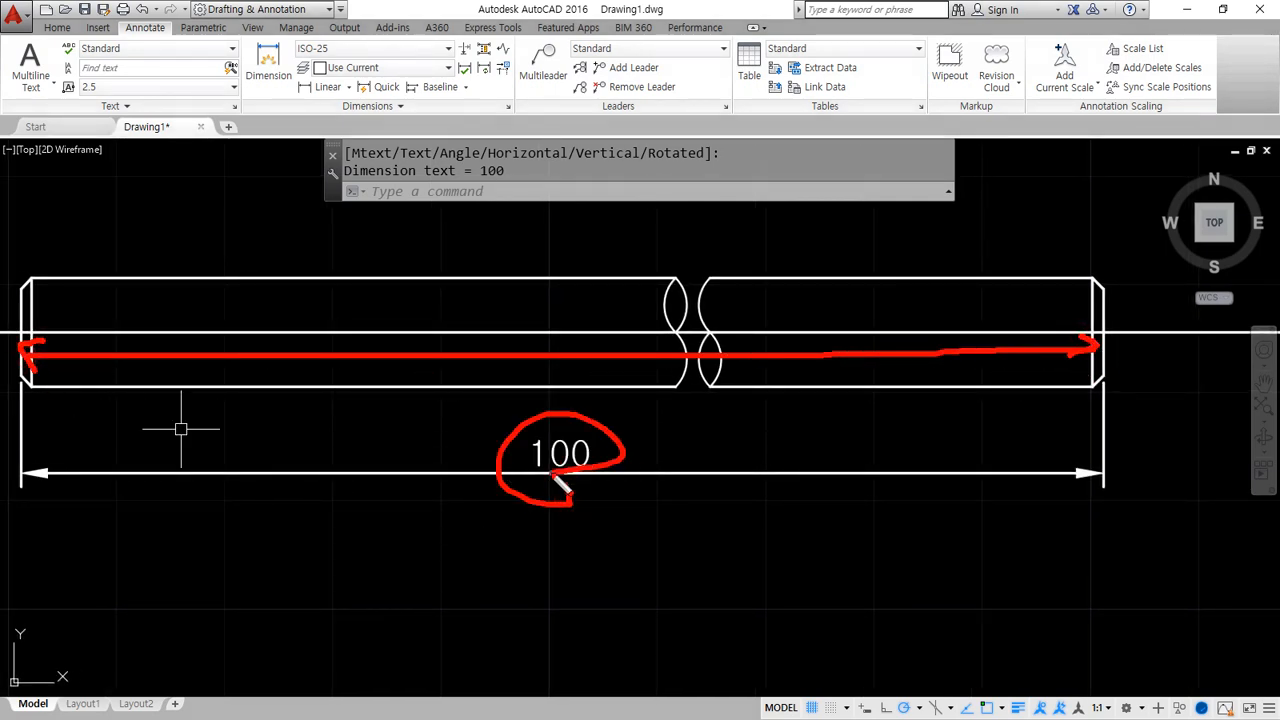
mouse_move(686, 425)
left_mouse_down()
mouse_move(714, 406)
mouse_move(686, 398)
mouse_move(762, 396)
left_mouse_up()
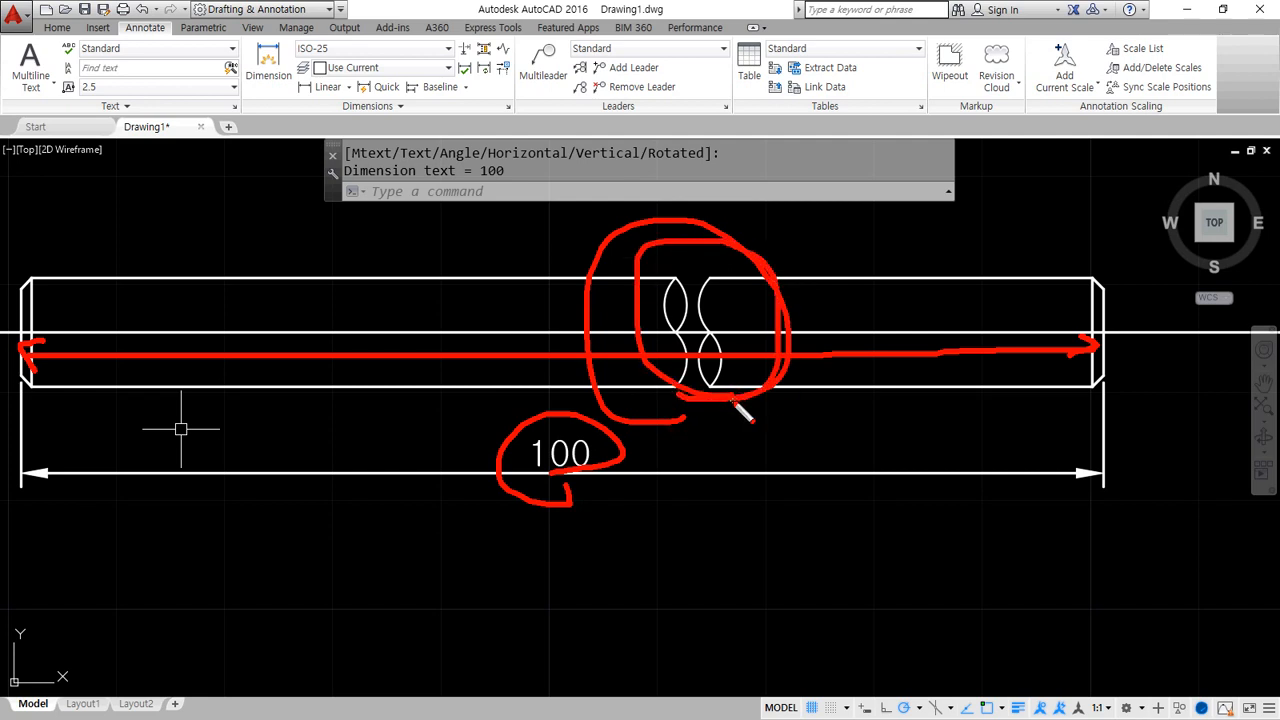
key("Escape")
Override the text of the bar's overall length dimension with 1000.
double_click(584, 450)
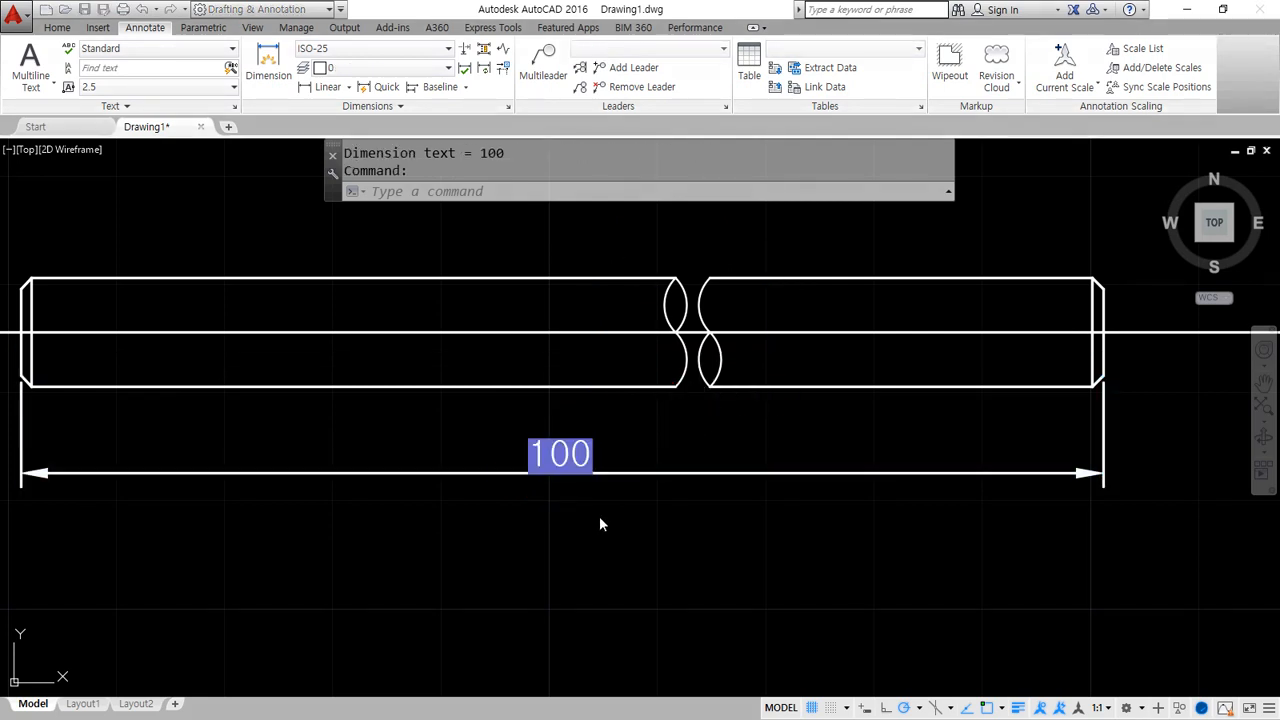
type("0")
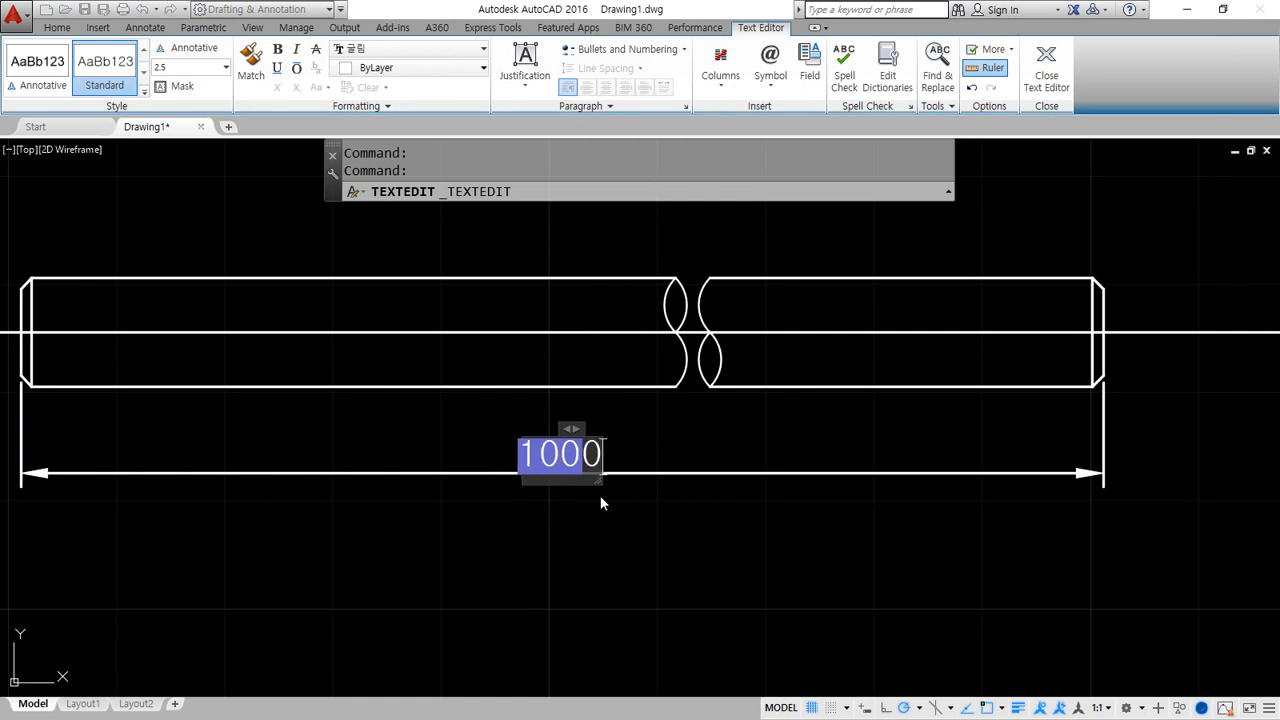
left_click(600, 495)
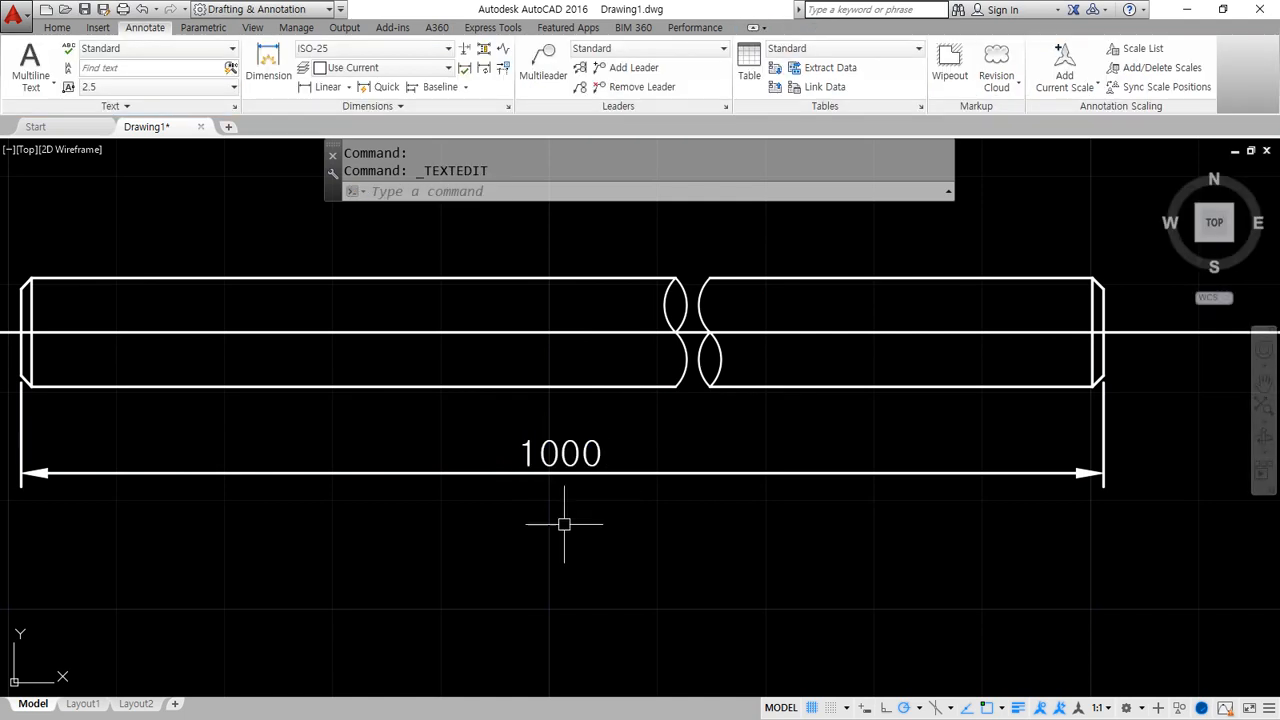
key("ctrl+2")
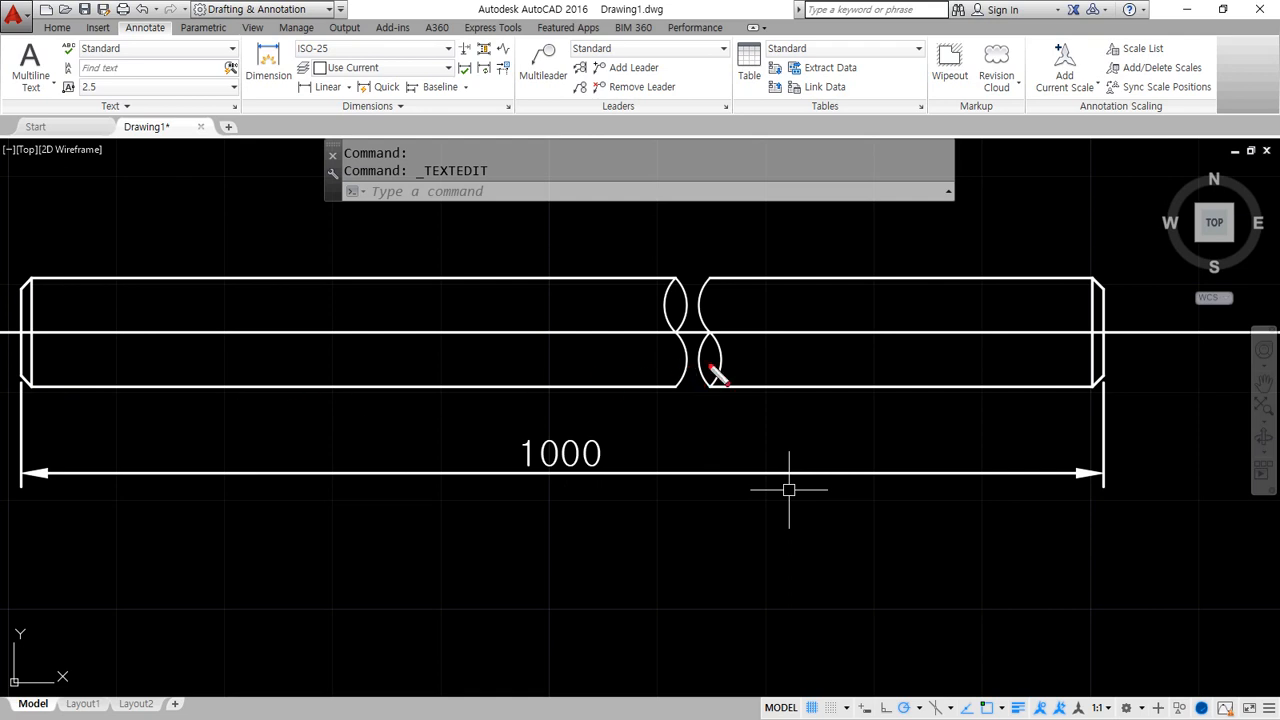
mouse_move(722, 424)
left_mouse_down()
mouse_move(779, 301)
mouse_move(640, 368)
mouse_move(683, 414)
mouse_move(806, 366)
mouse_move(663, 400)
left_mouse_up()
key("Escape")
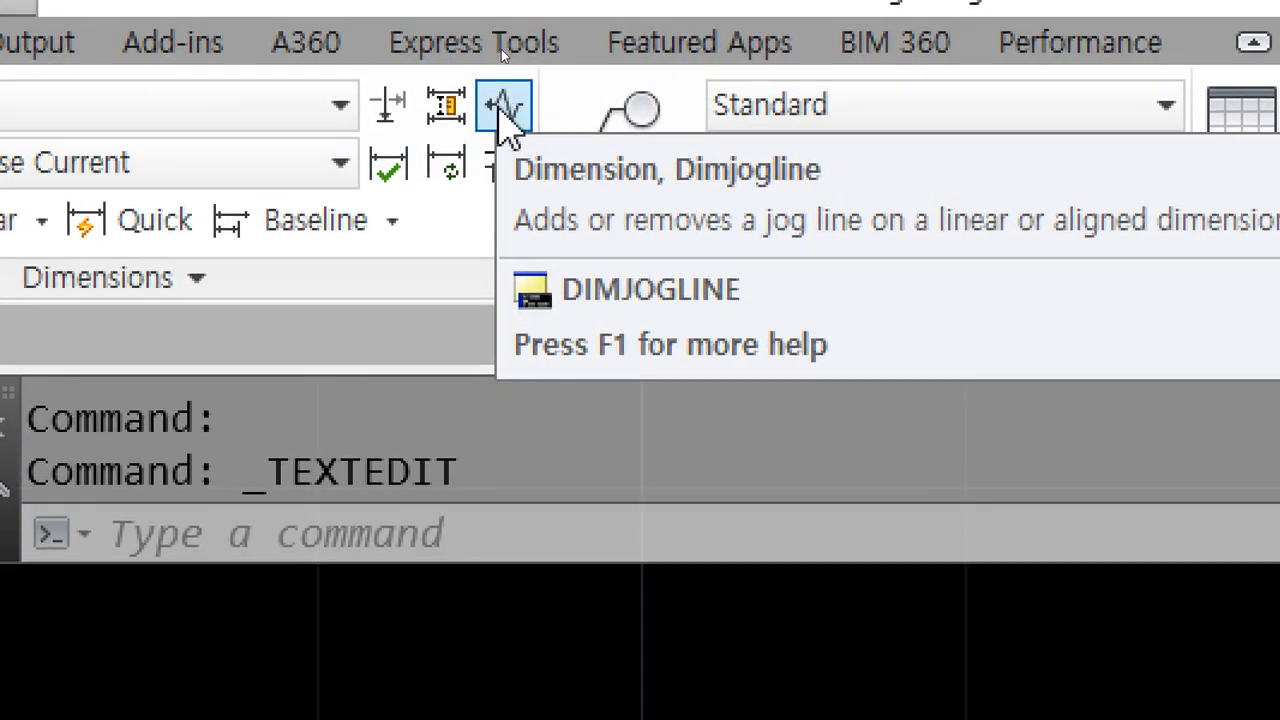
Try to add a jog line at the midpoint of the bar's length dimension, and undo it.
left_click(505, 108)
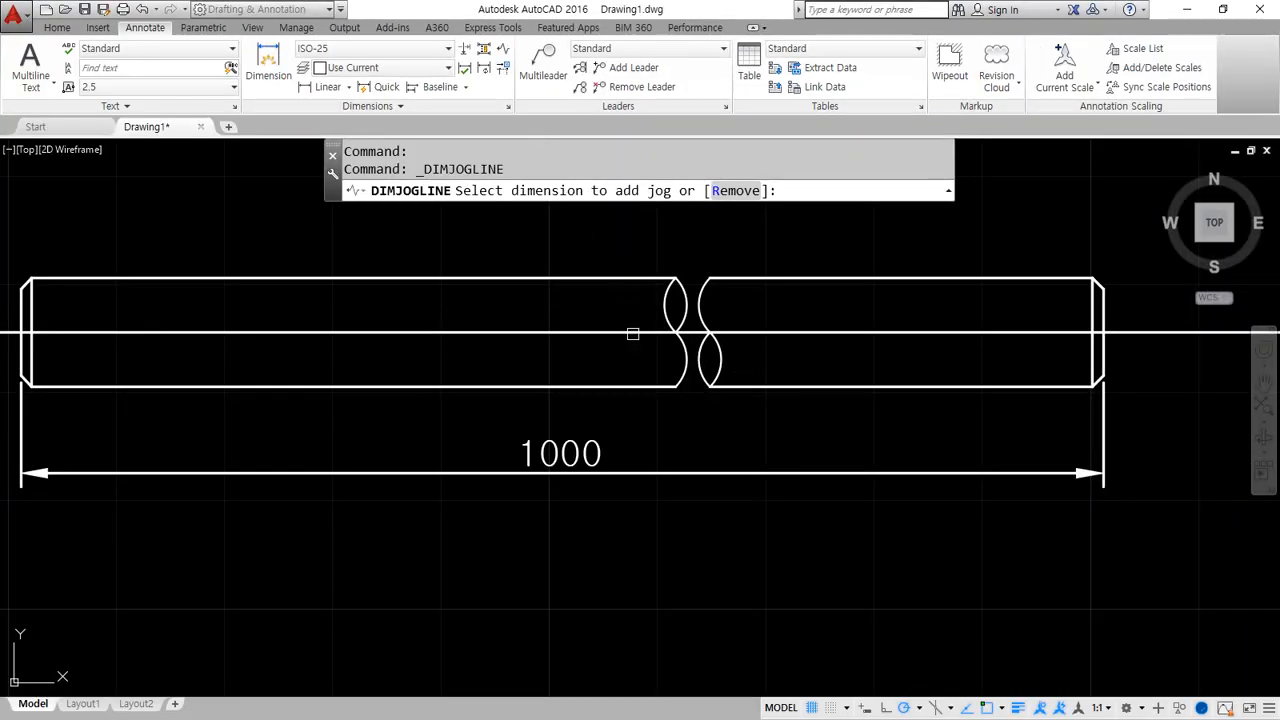
left_click(701, 466)
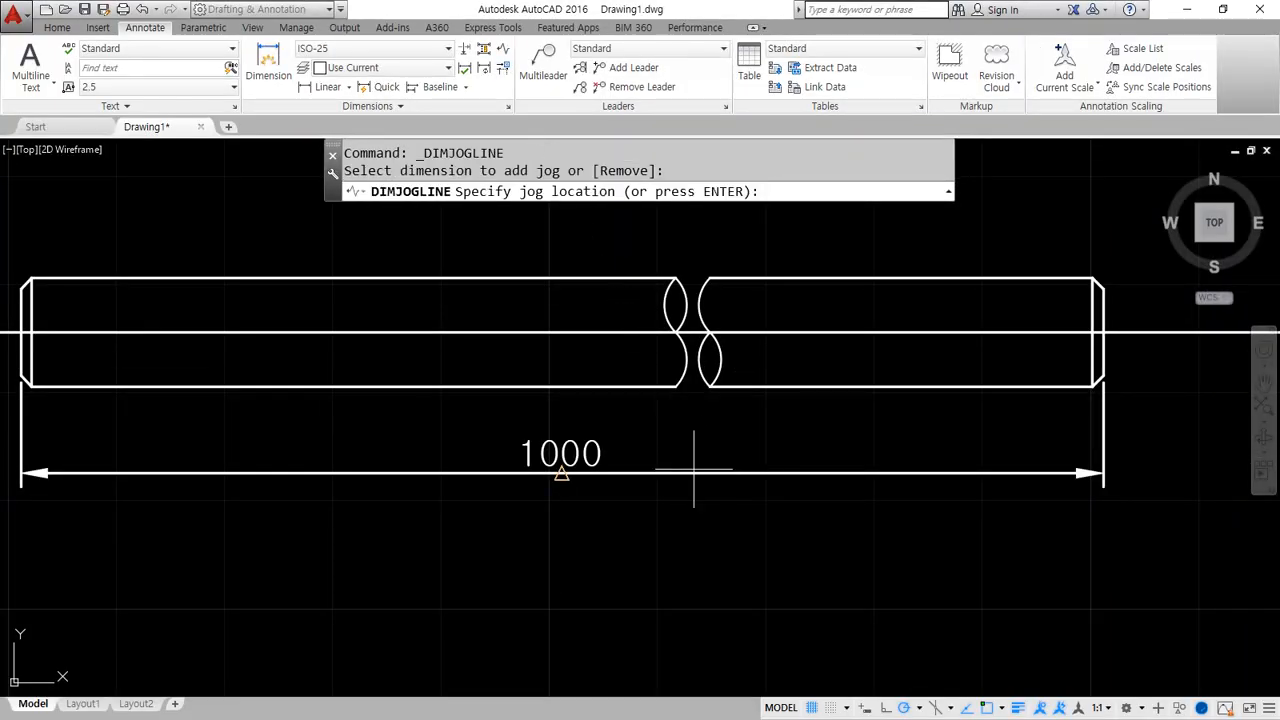
key("ctrl+shift+d")
mouse_move(567, 491)
left_mouse_down()
mouse_move(555, 495)
mouse_move(564, 461)
mouse_move(570, 492)
left_mouse_up()
mouse_move(470, 487)
left_mouse_down()
mouse_move(555, 540)
mouse_move(582, 463)
mouse_move(604, 508)
mouse_move(708, 497)
left_mouse_up()
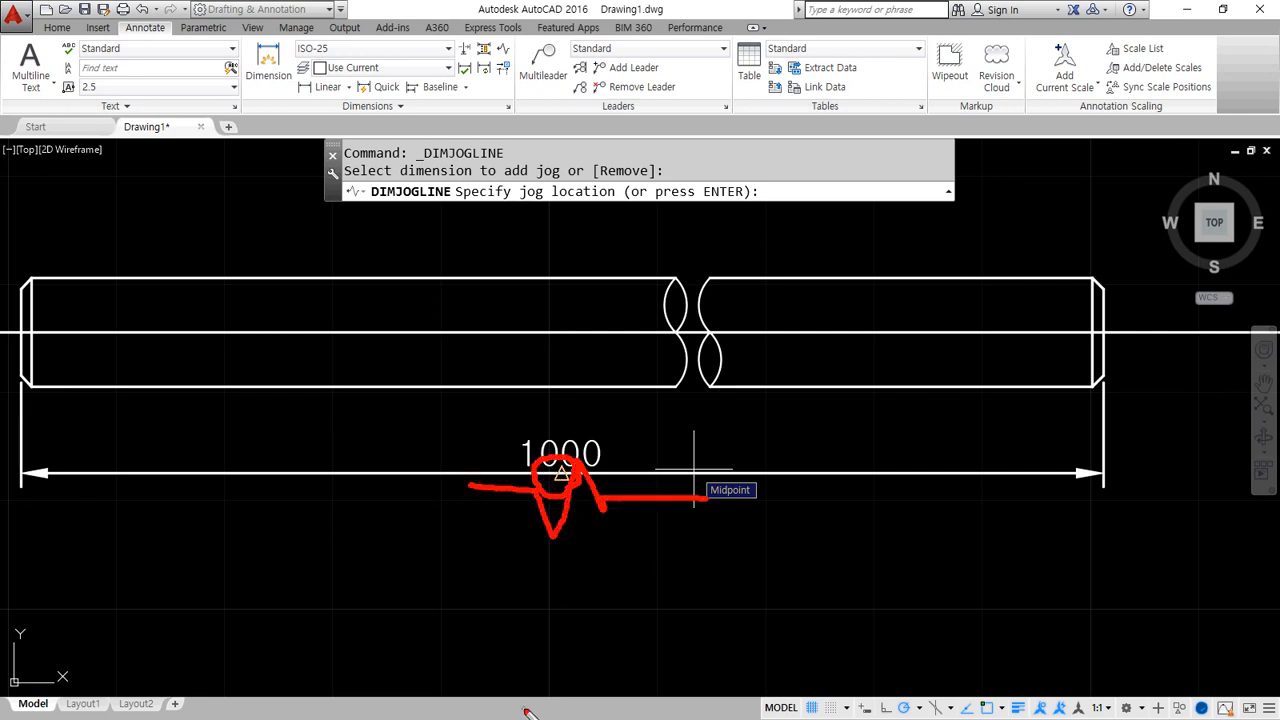
key("Escape")
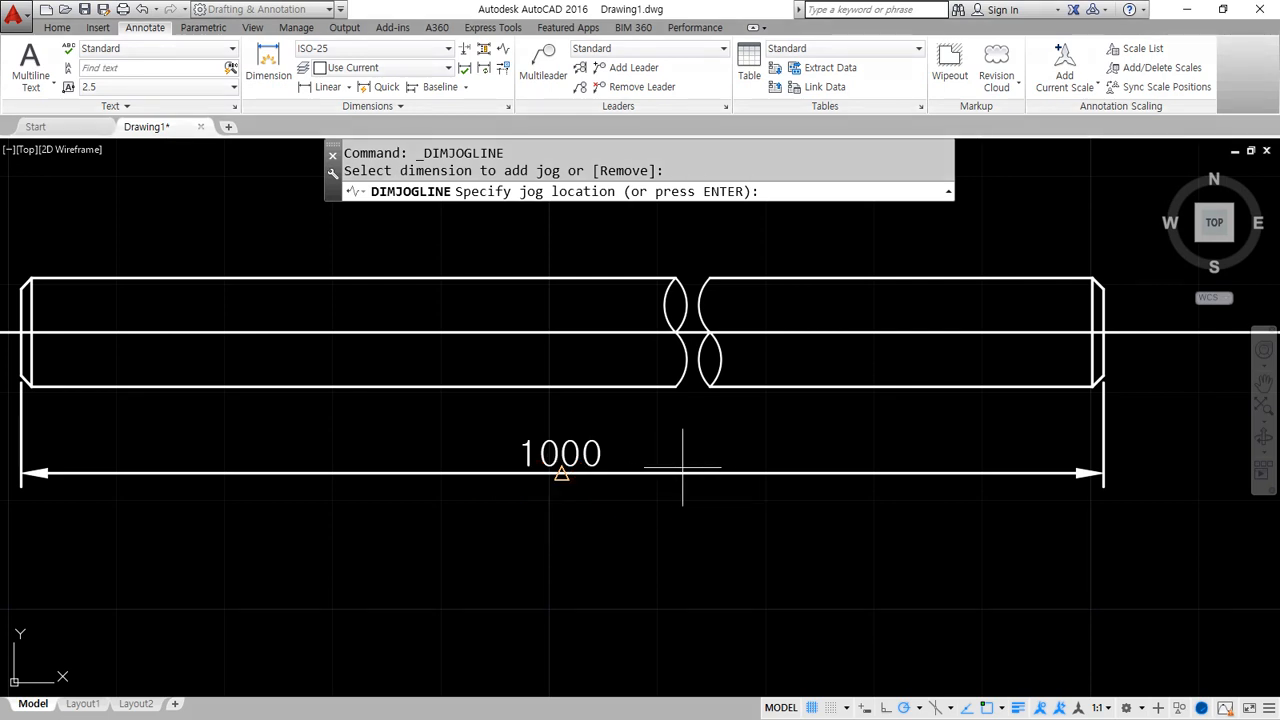
left_click(683, 467)
key("ctrl+2")
mouse_move(720, 522)
left_mouse_down()
mouse_move(709, 432)
mouse_move(680, 436)
mouse_move(736, 473)
left_mouse_up()
mouse_move(596, 498)
left_mouse_down()
mouse_move(512, 458)
mouse_move(590, 530)
left_mouse_up()
key("Escape")
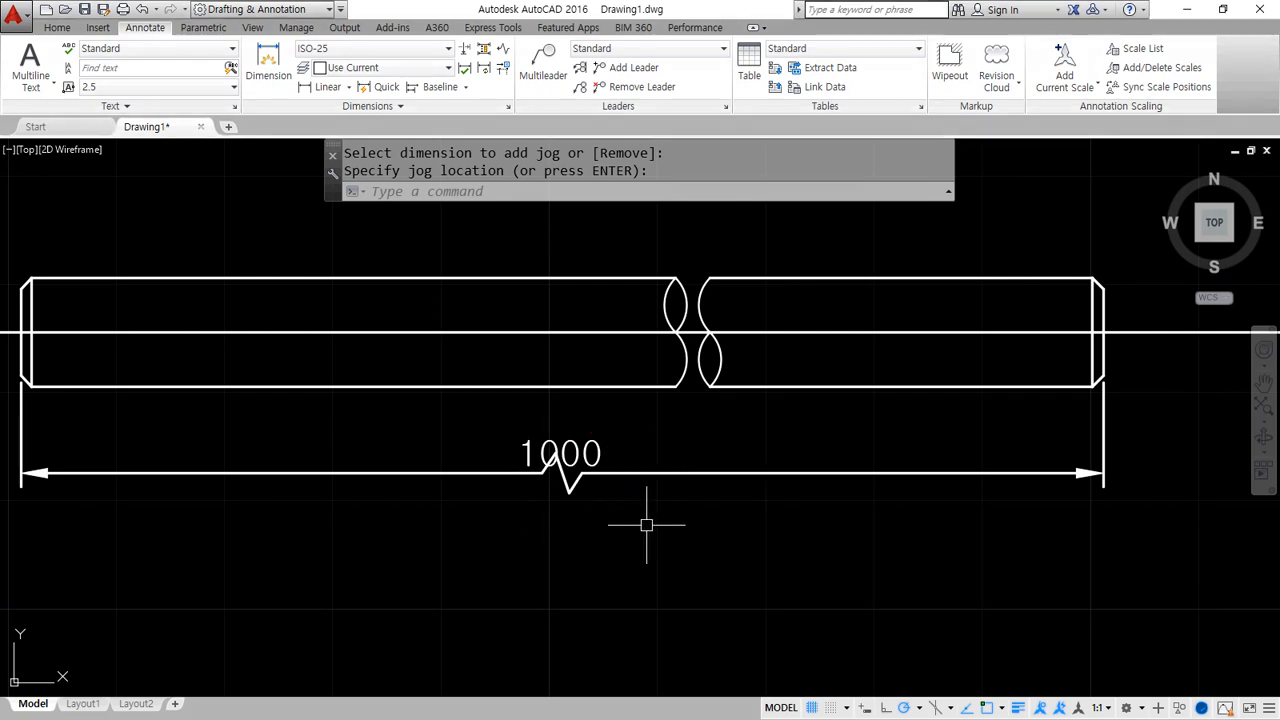
key("ctrl+z")
Add a jog line to the bar's length dimension directly below the break, clear of the dimension text.
left_click(504, 48)
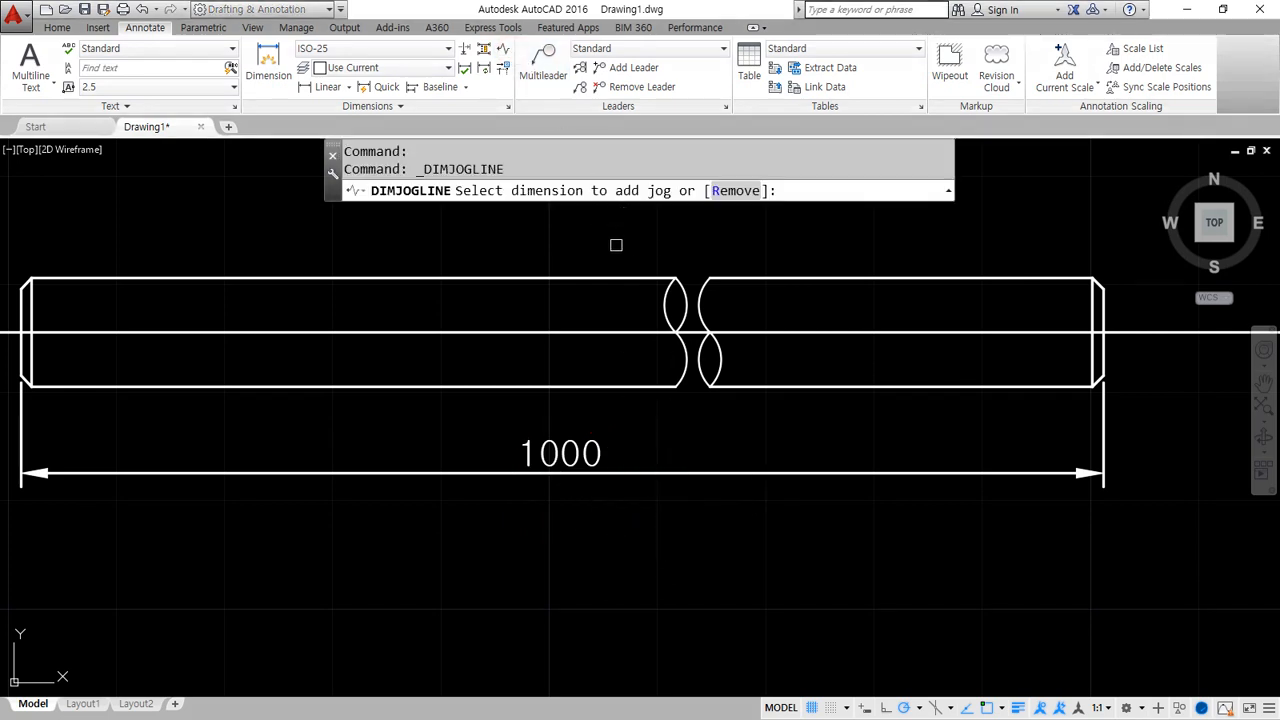
left_click(573, 474)
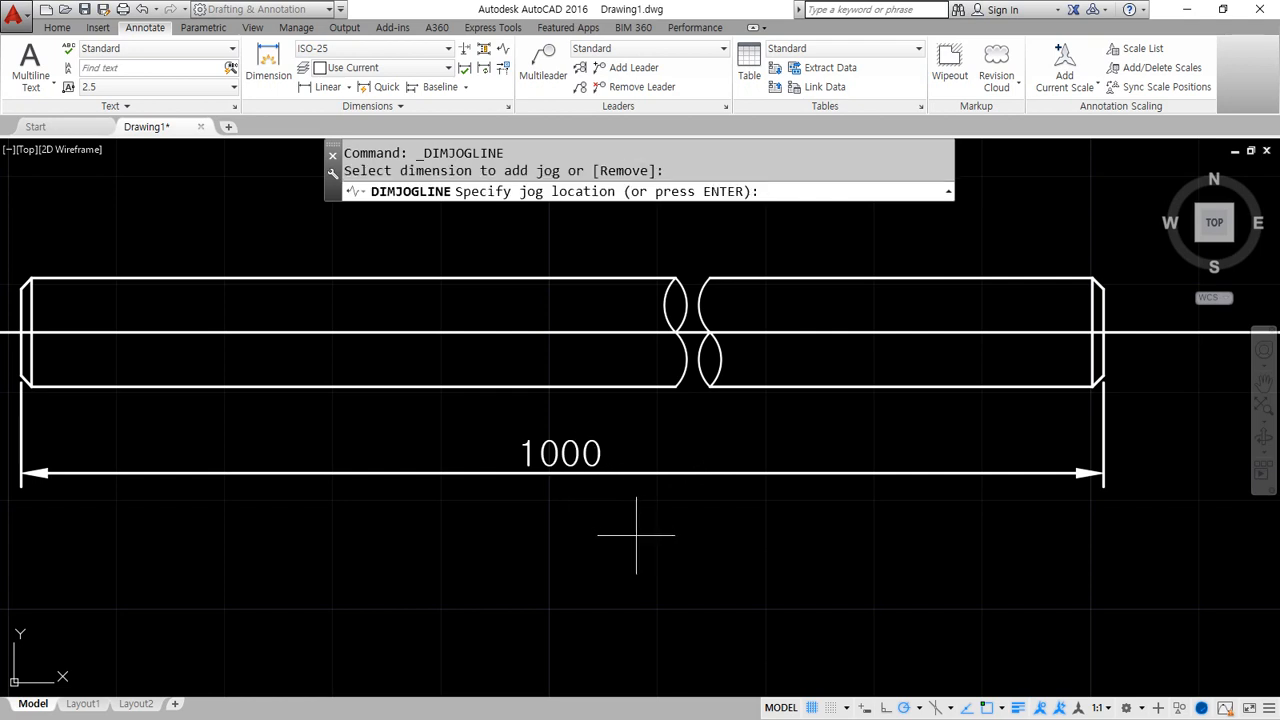
left_click(701, 529)
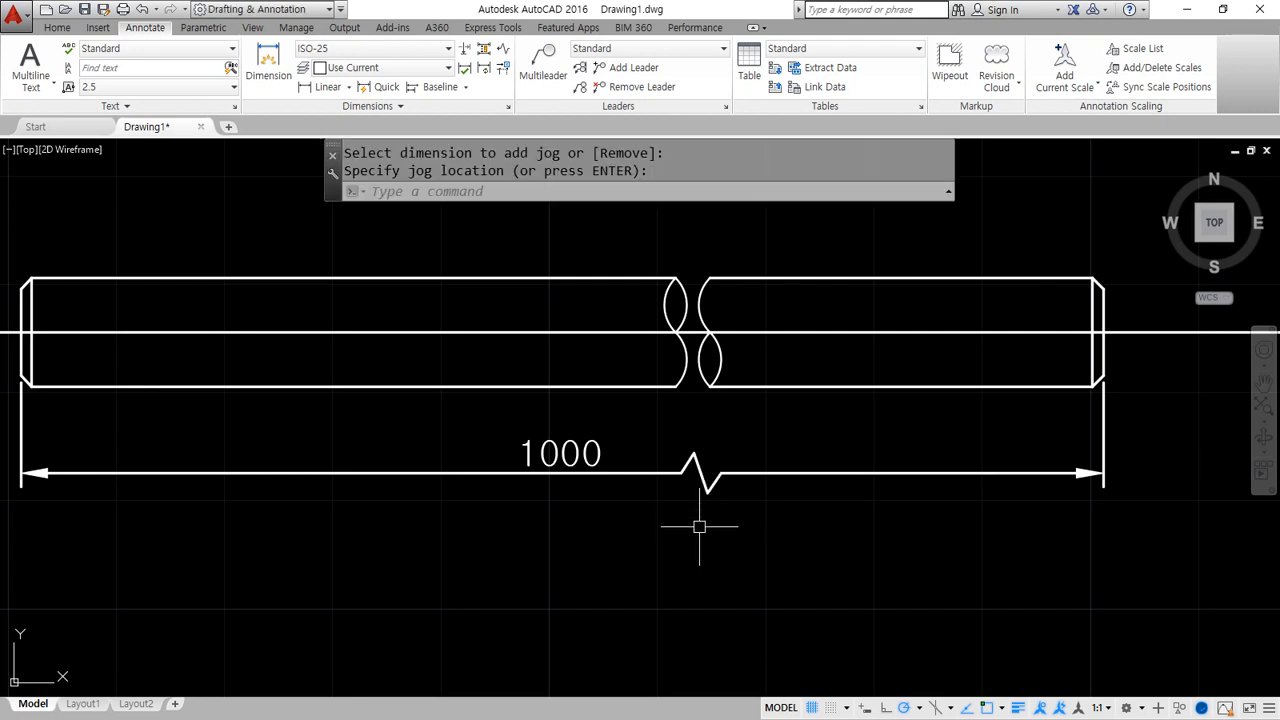
scroll(695, 495, "up", 2)
mouse_move(742, 472)
left_mouse_down()
mouse_move(683, 425)
mouse_move(580, 469)
left_mouse_up()
mouse_move(705, 518)
left_mouse_down()
mouse_move(672, 521)
mouse_move(778, 460)
mouse_move(702, 543)
left_mouse_up()
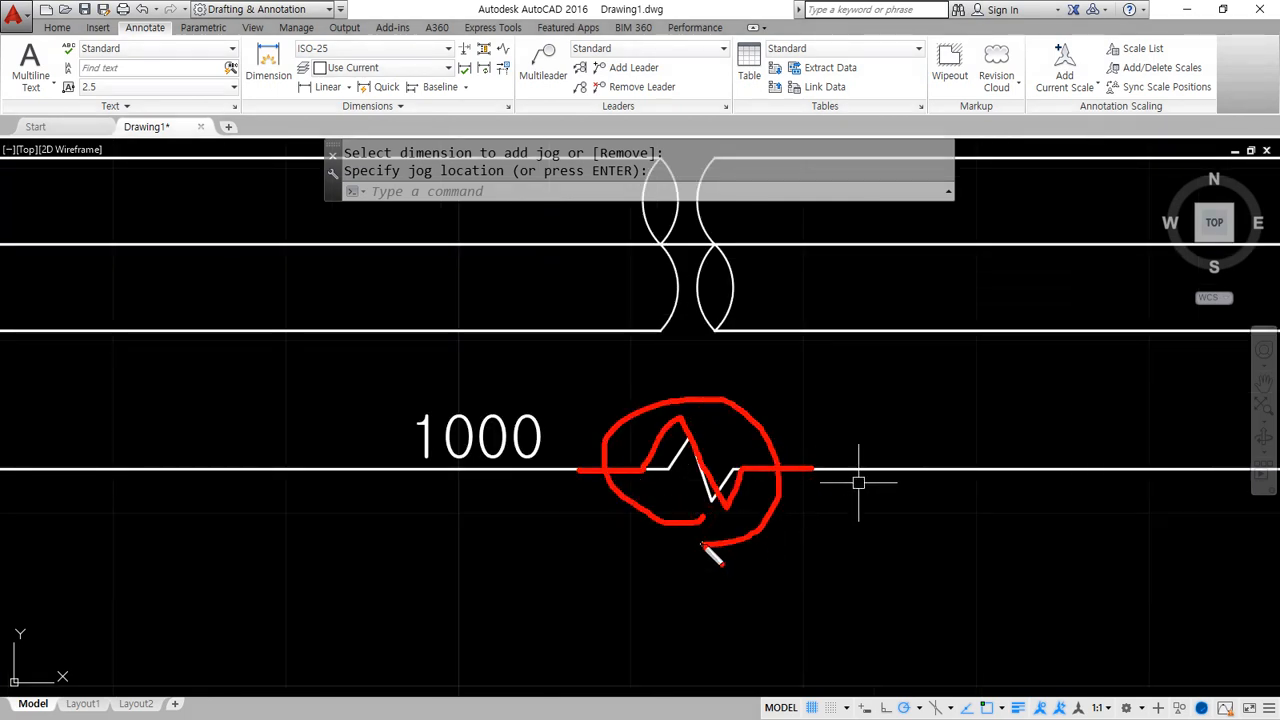
key("Escape")
scroll(693, 498, "down", 3)
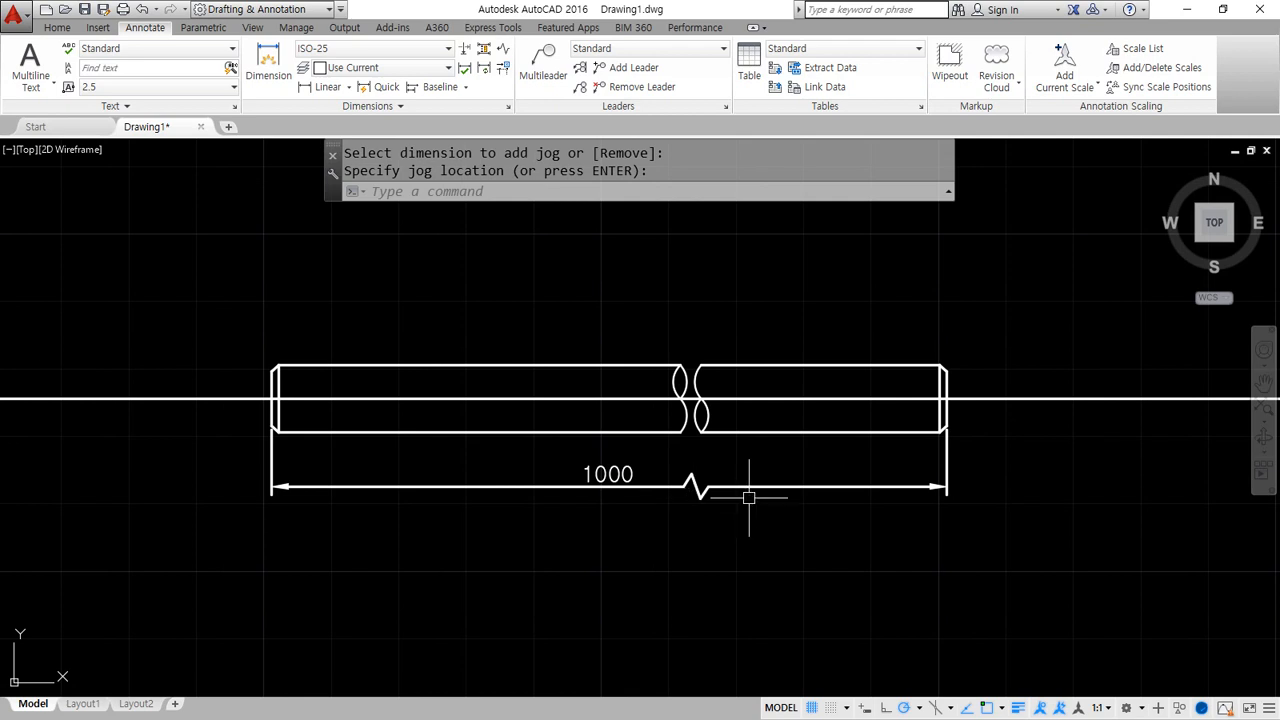
mouse_move(710, 436)
left_mouse_down()
mouse_move(674, 452)
mouse_move(749, 449)
mouse_move(730, 449)
left_mouse_up()
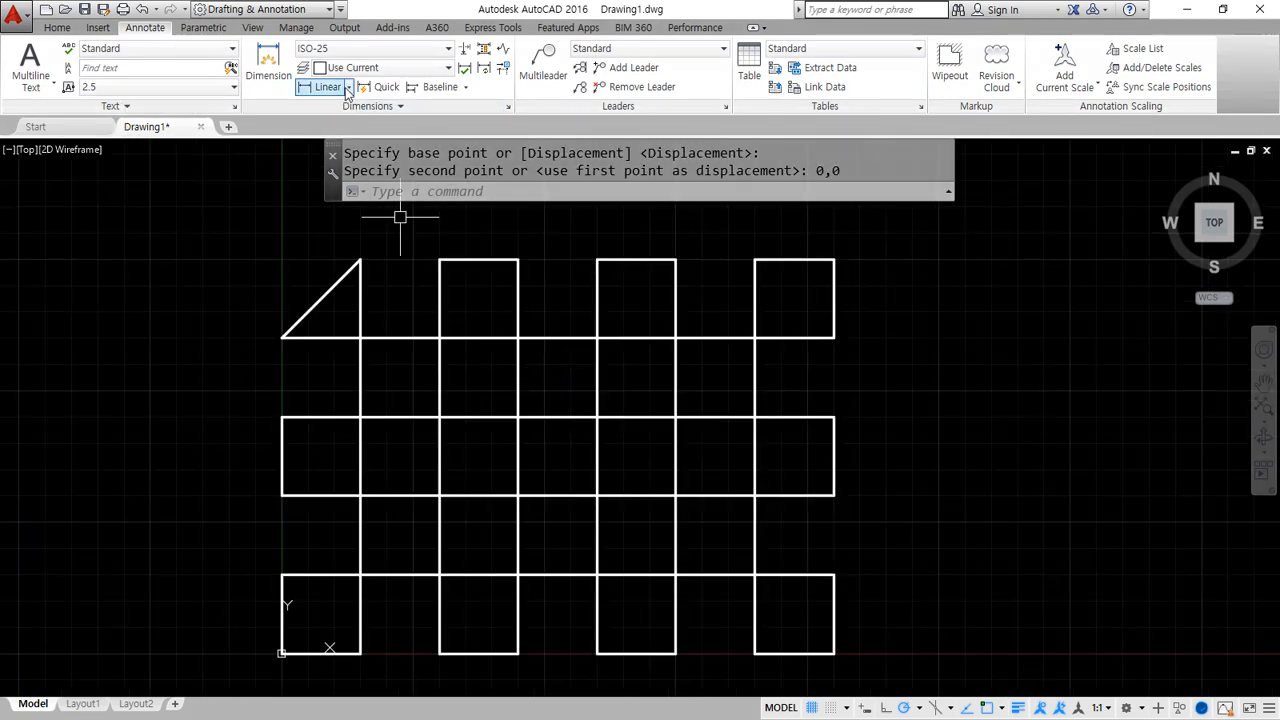
Add an X ordinate dimension at the grid outline's lower-left corner on the origin, with a straight leader downward.
left_click(348, 87)
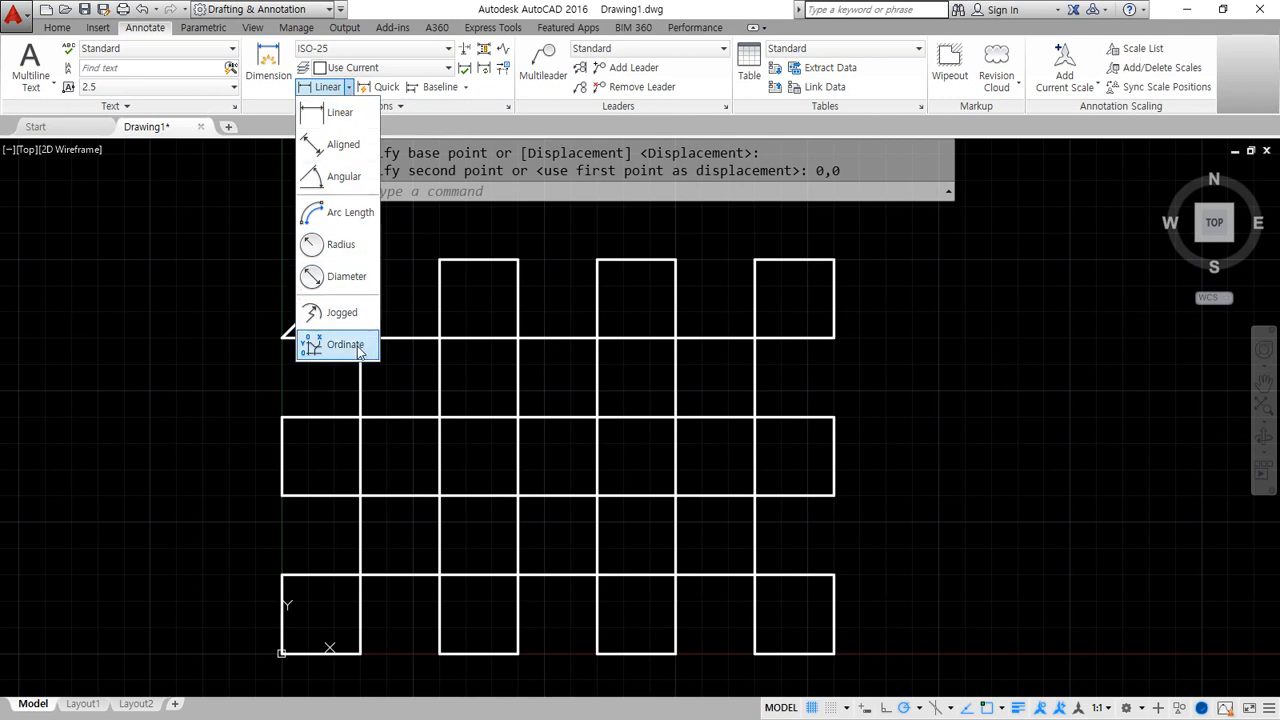
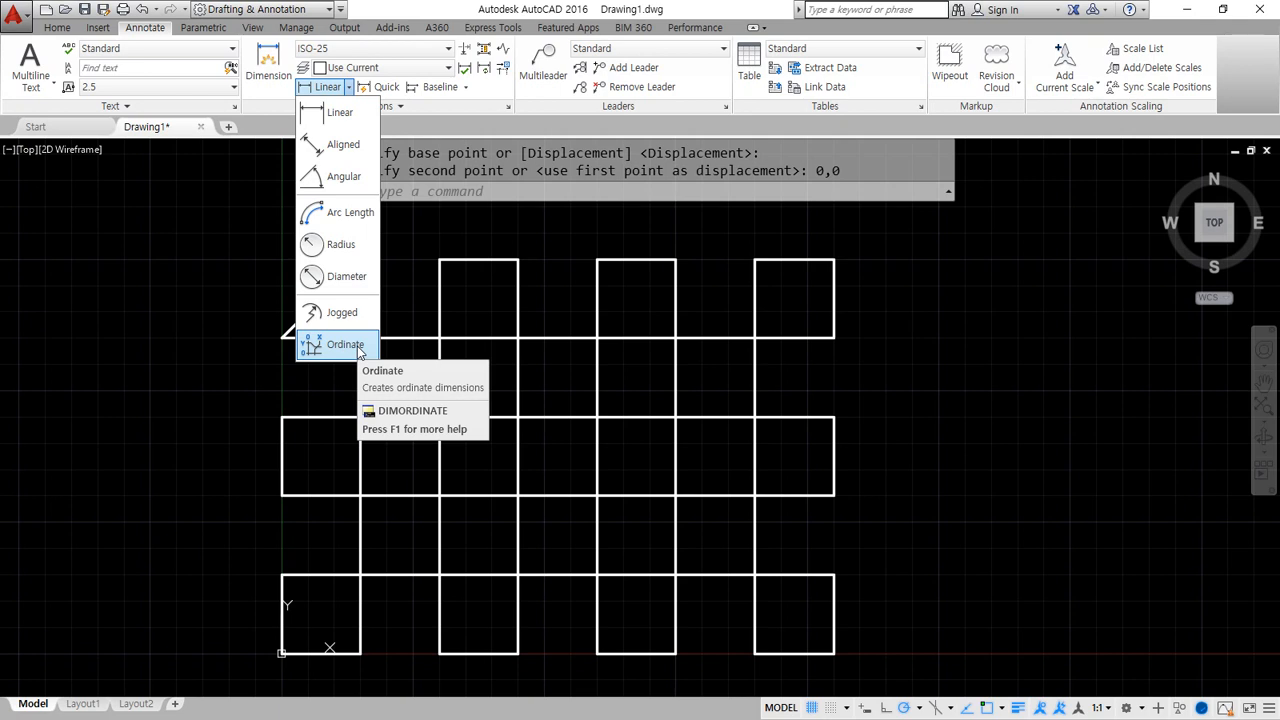
left_click(345, 344)
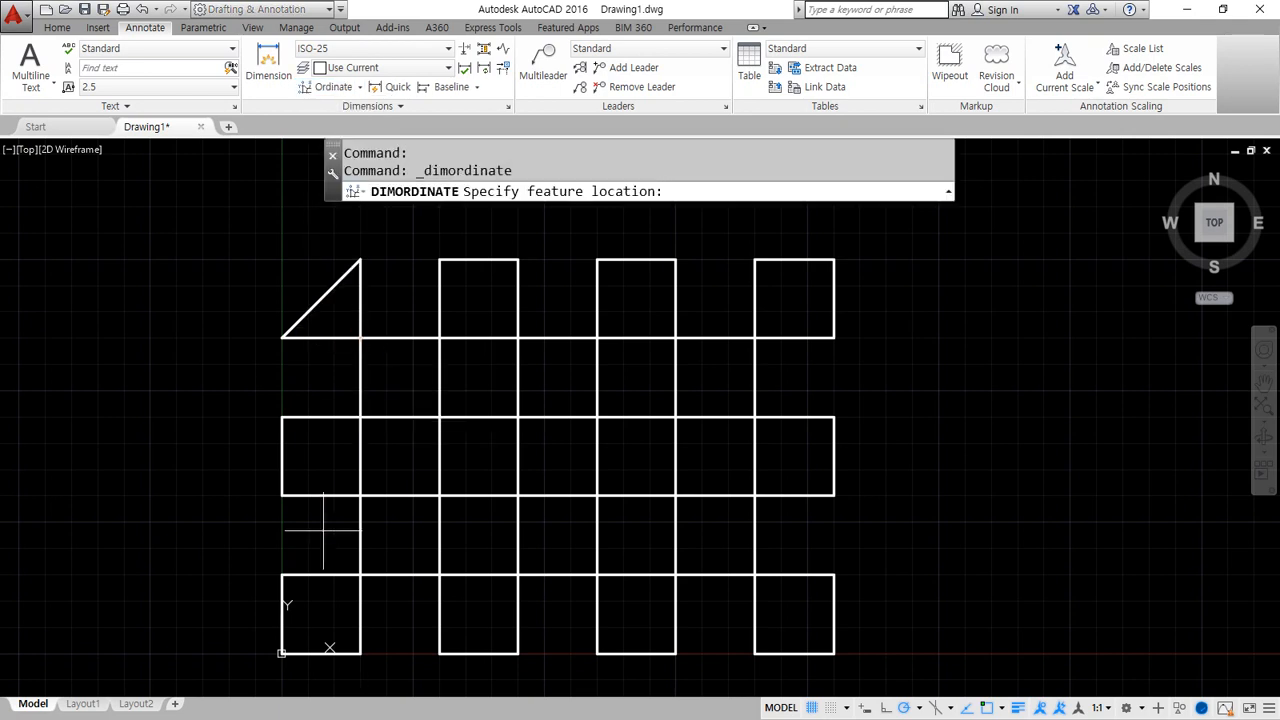
scroll(334, 440, "up", 3)
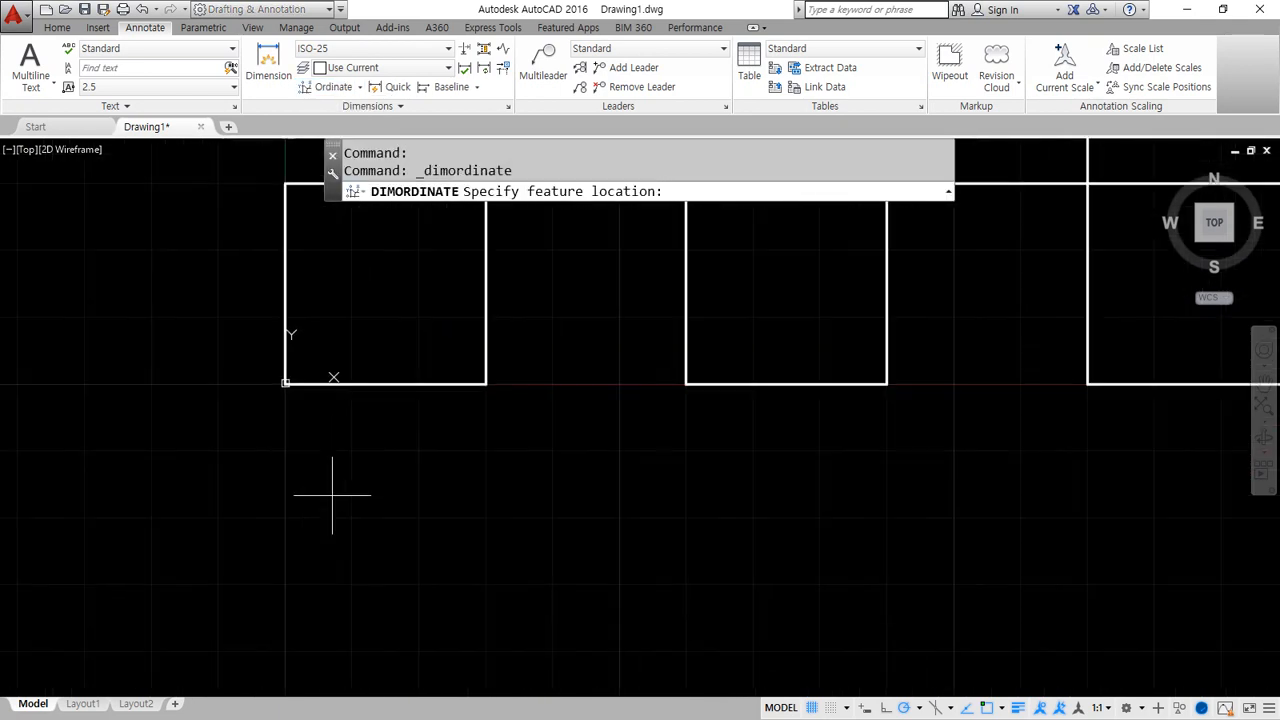
left_click(285, 382)
left_click(285, 481)
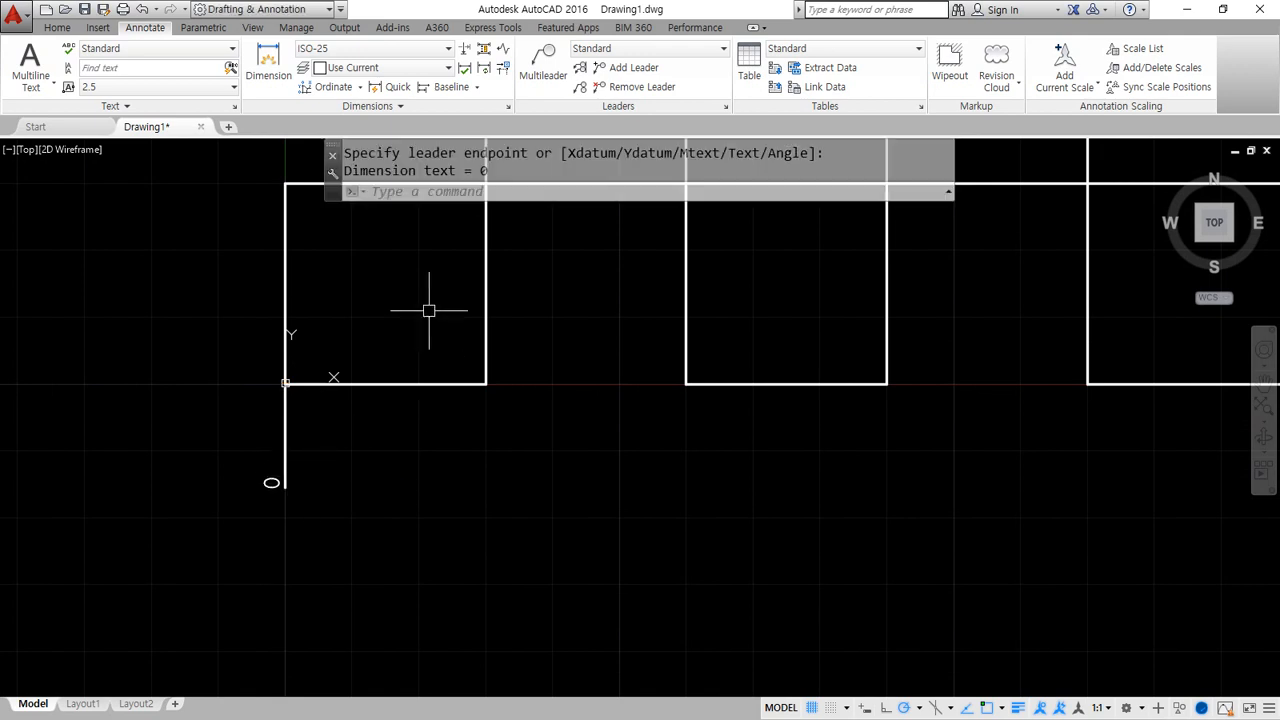
Add an X ordinate dimension at the lower-right corner of the grid's first bottom square, with its leader offset to the left.
left_click(333, 86)
left_click(486, 382)
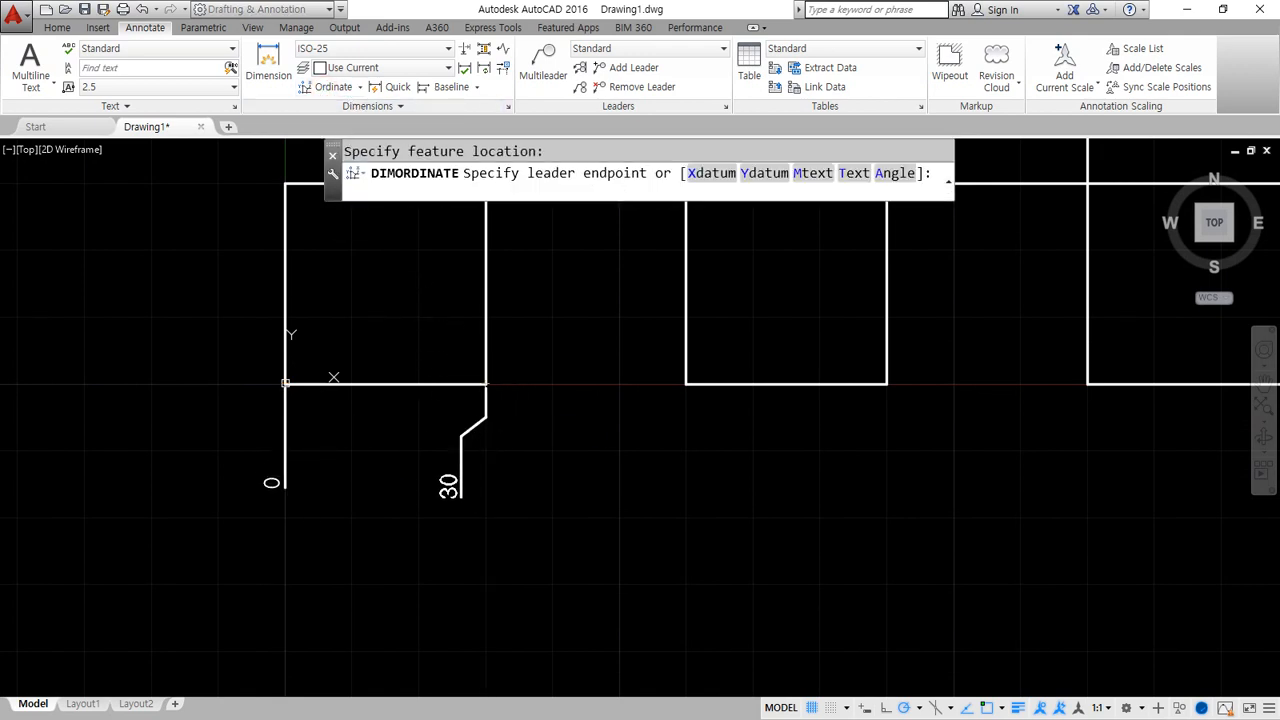
left_click(461, 494)
Add X ordinate dimensions at the second bottom square's lower corners, with a right-offset leader for its left corner and a straight one for its right.
left_click(333, 86)
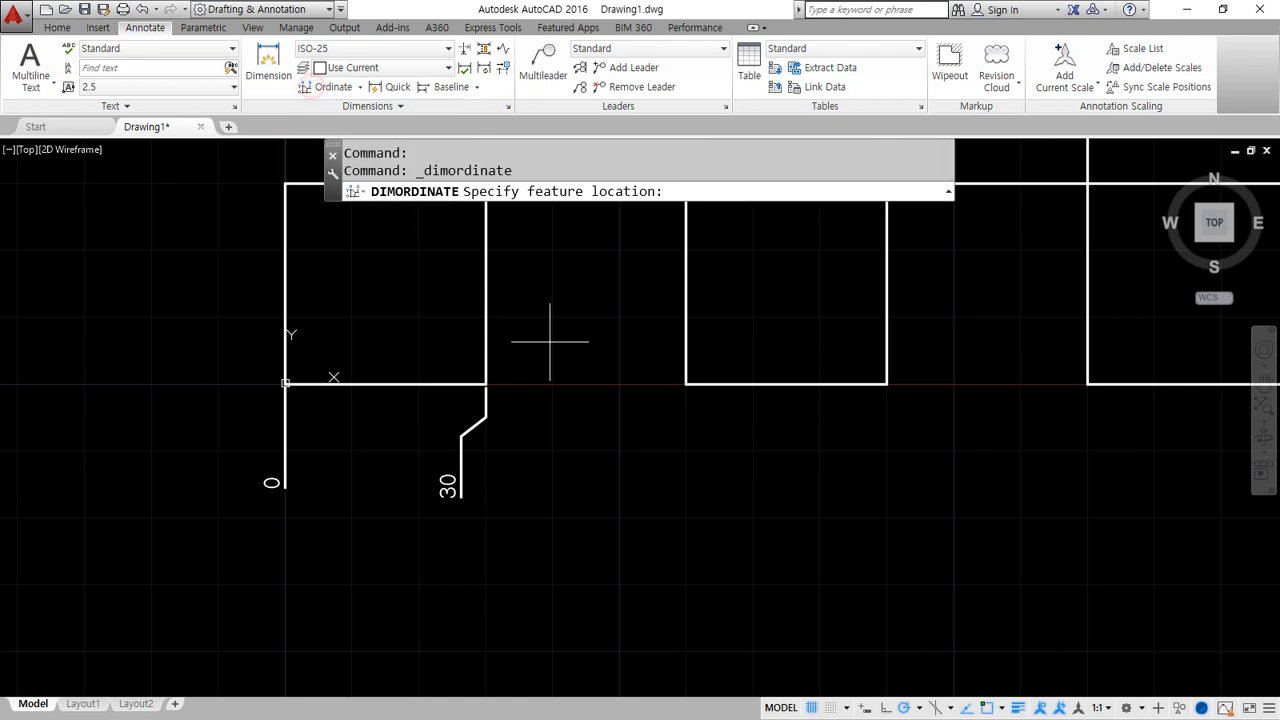
left_click(686, 383)
left_click(724, 510)
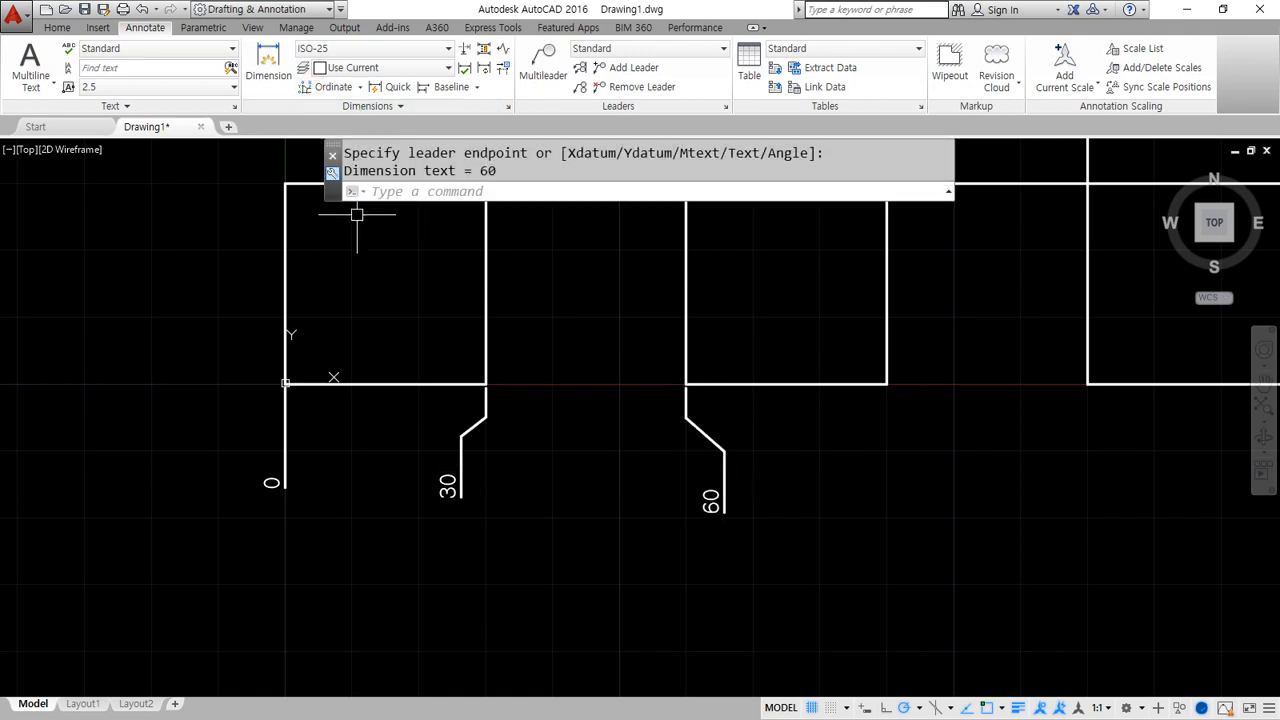
left_click(333, 86)
left_click(886, 383)
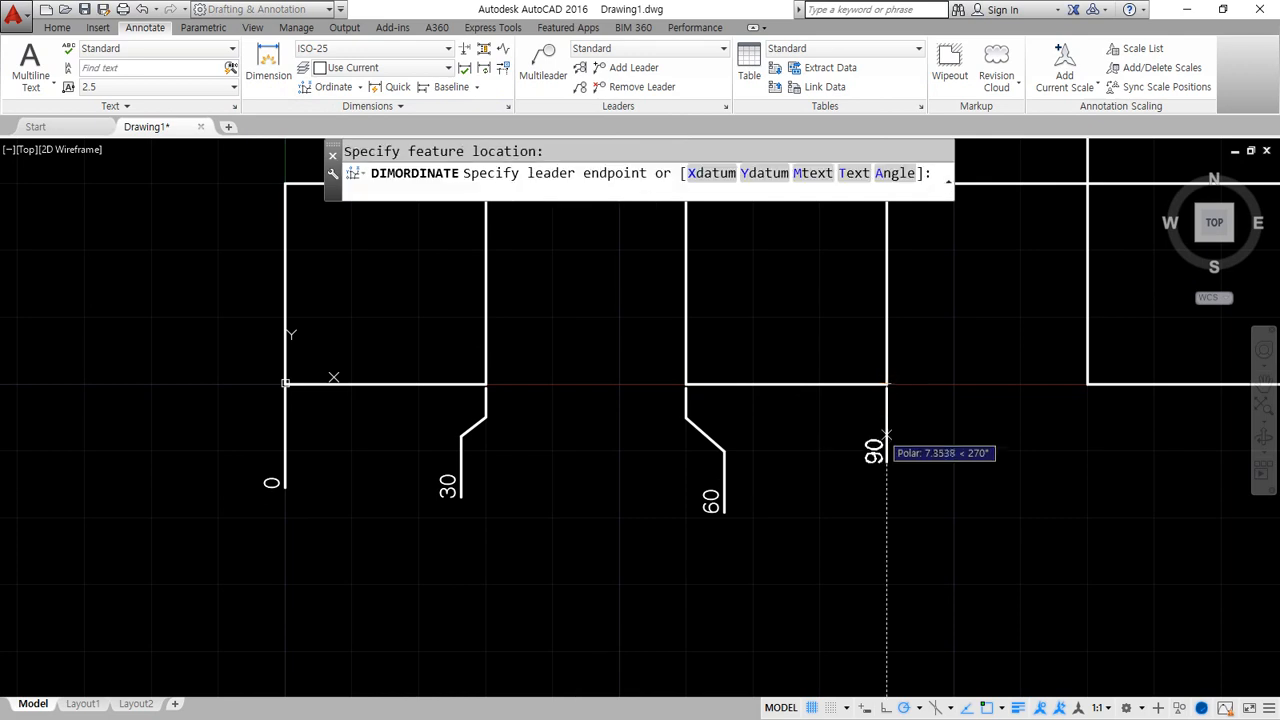
left_click(886, 508)
Add Y ordinate dimensions at the first bottom square's lower-left and upper-left corners, with leaders to the left that jog toward each other.
middle_click_drag(270, 203, 362, 281)
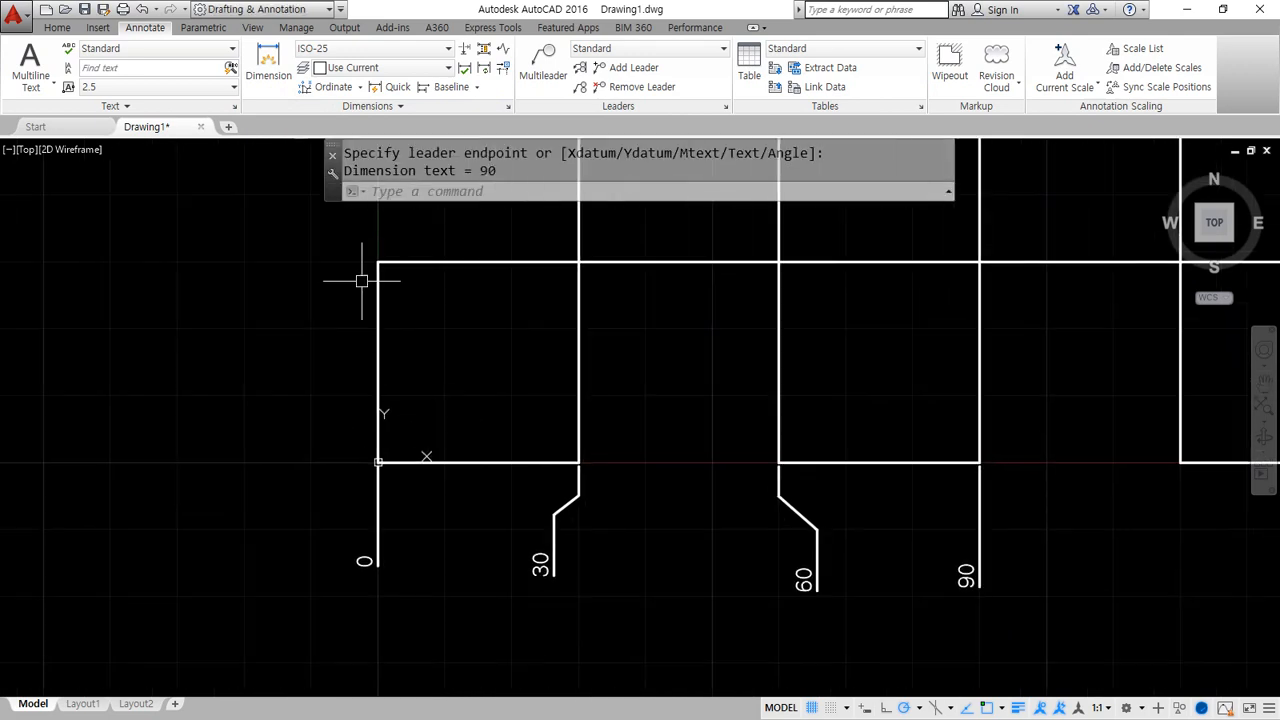
left_click(333, 86)
left_click(378, 462)
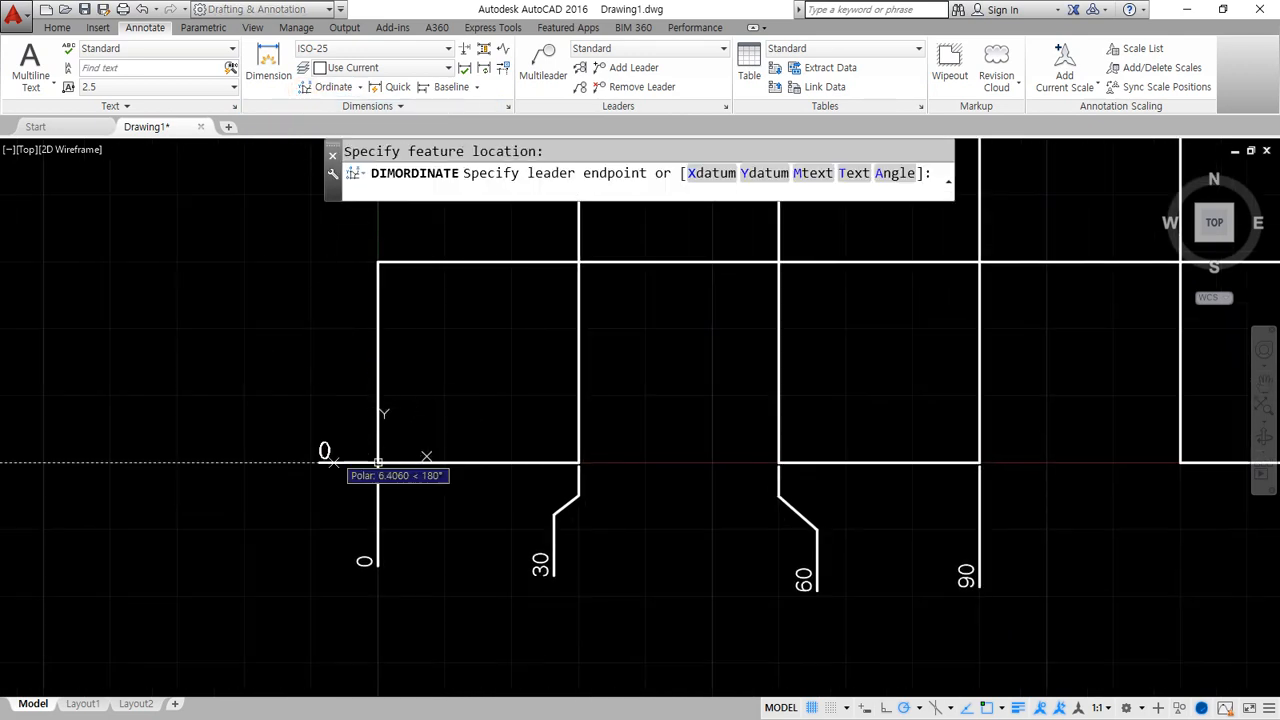
left_click(327, 440)
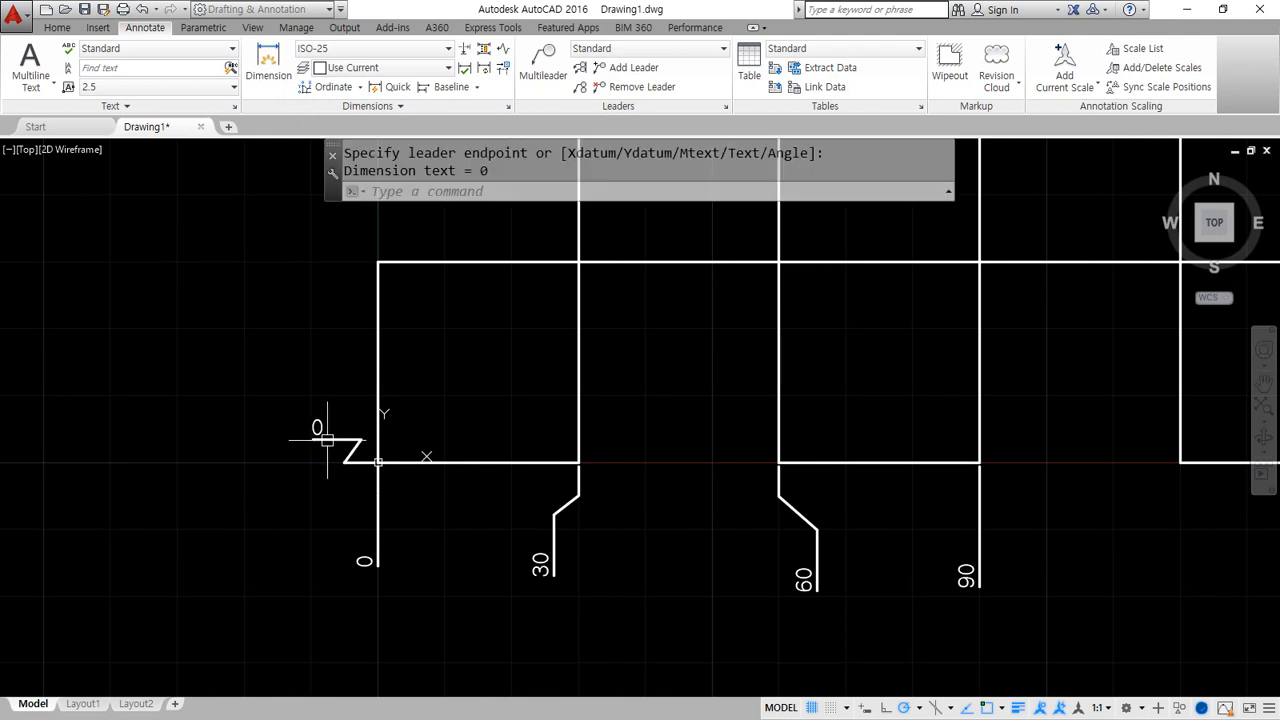
left_click(333, 86)
left_click(378, 262)
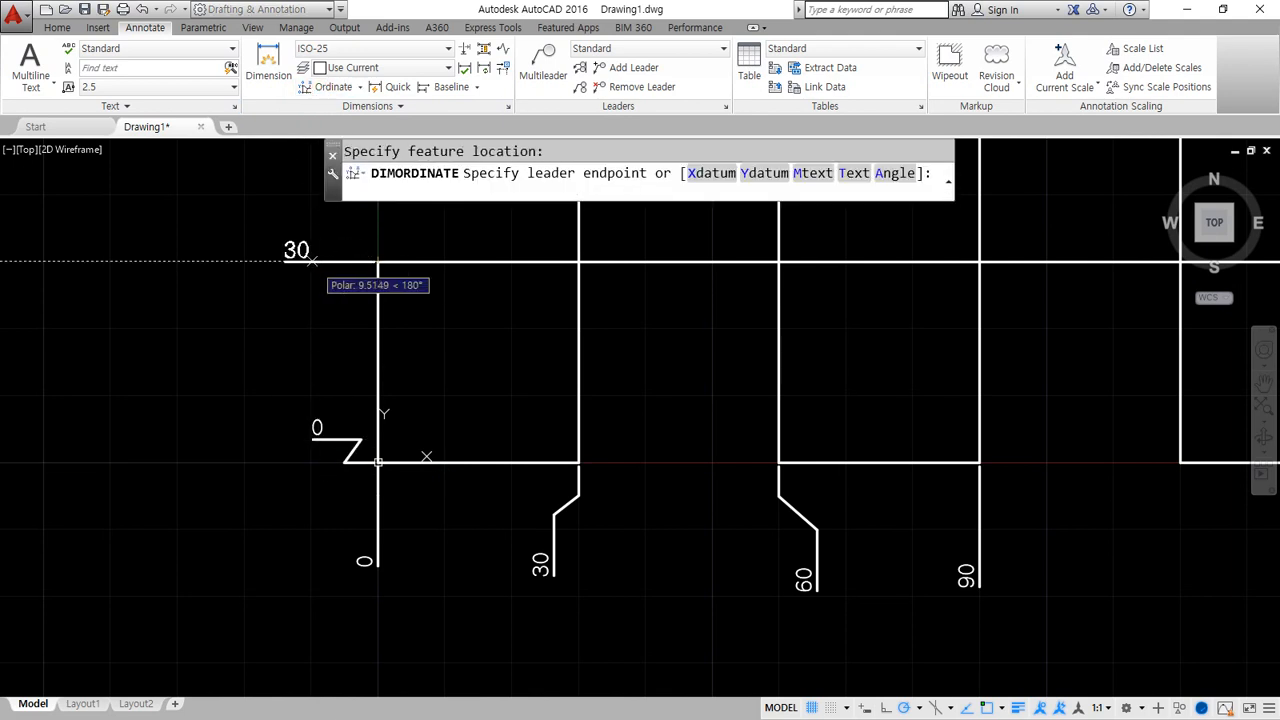
left_click(330, 294)
Add Y ordinate dimensions at the lower and upper corners of the next block on the left edge, with straight and upward-offset leaders.
middle_click_drag(350, 277, 358, 509)
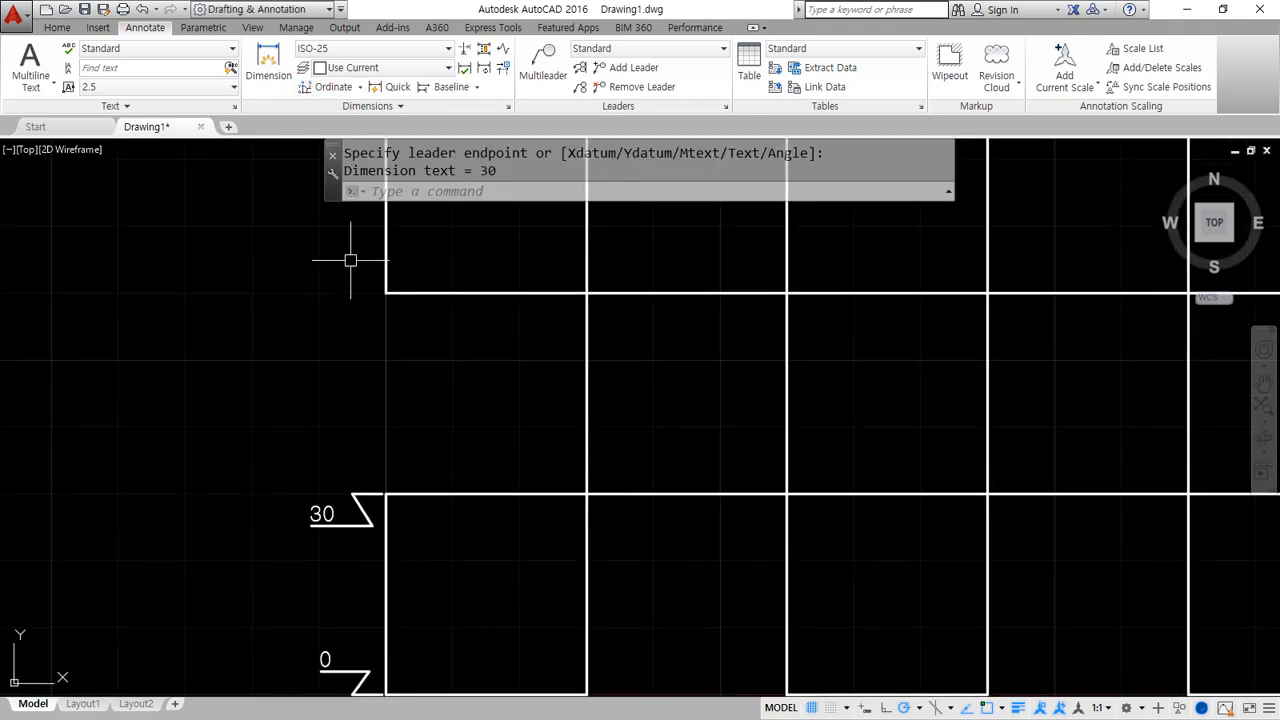
left_click(310, 87)
left_click(386, 293)
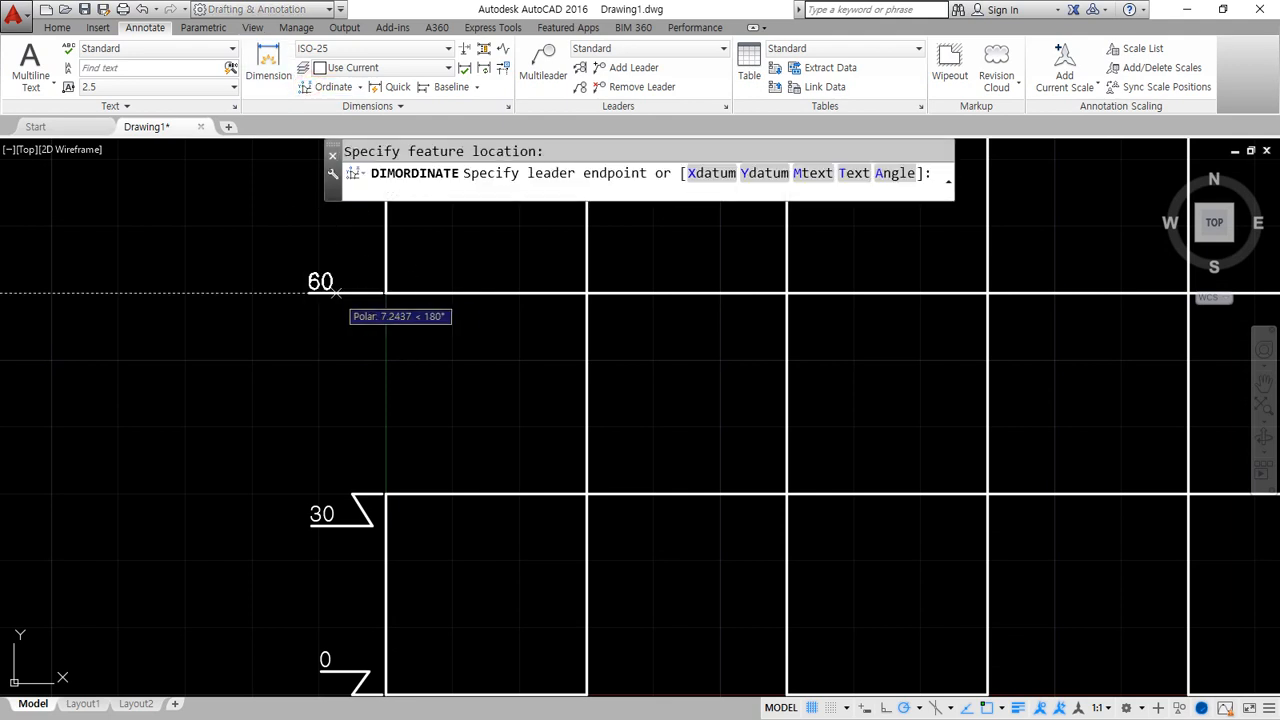
left_click(320, 293)
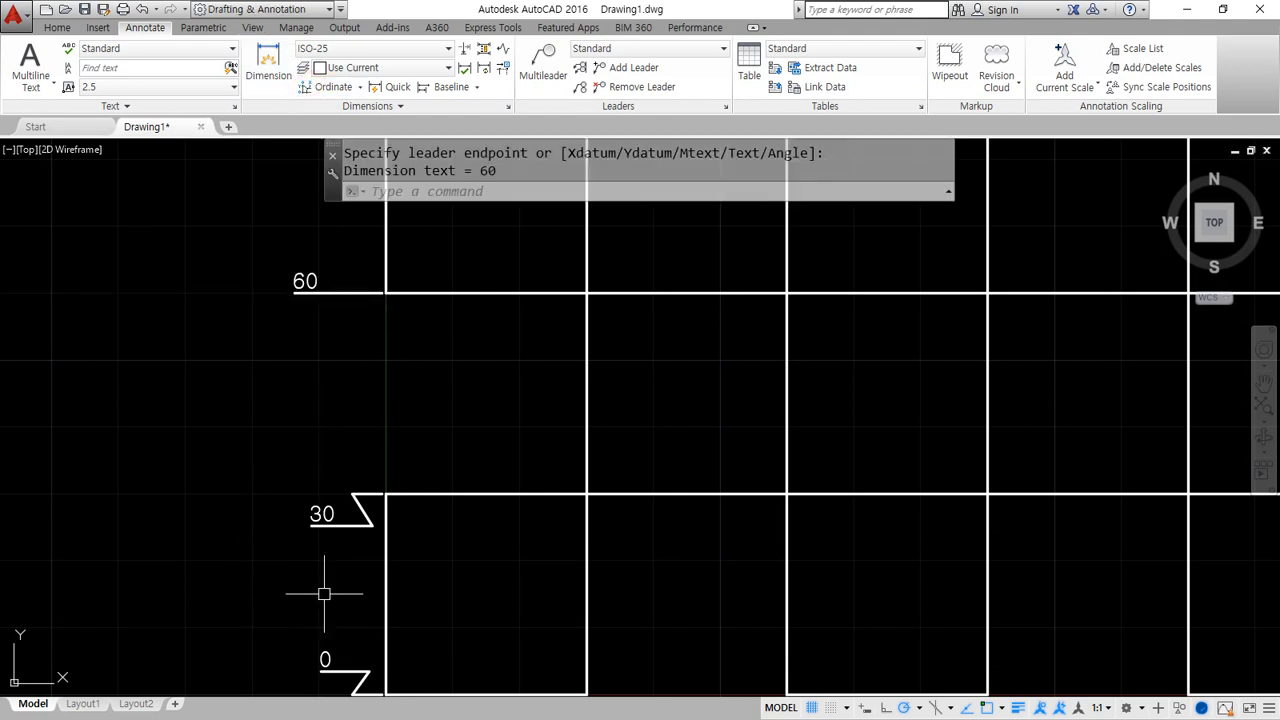
middle_click_drag(290, 449, 259, 626)
left_click(322, 87)
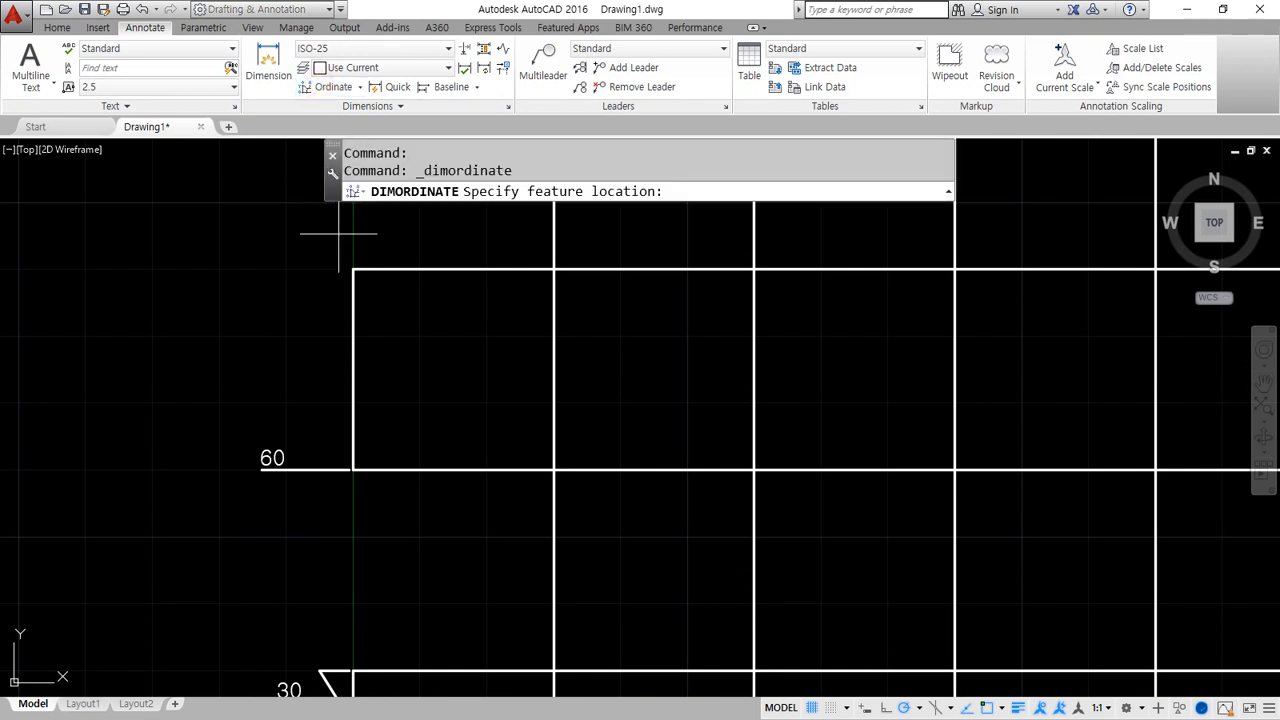
left_click(353, 269)
left_click(245, 255)
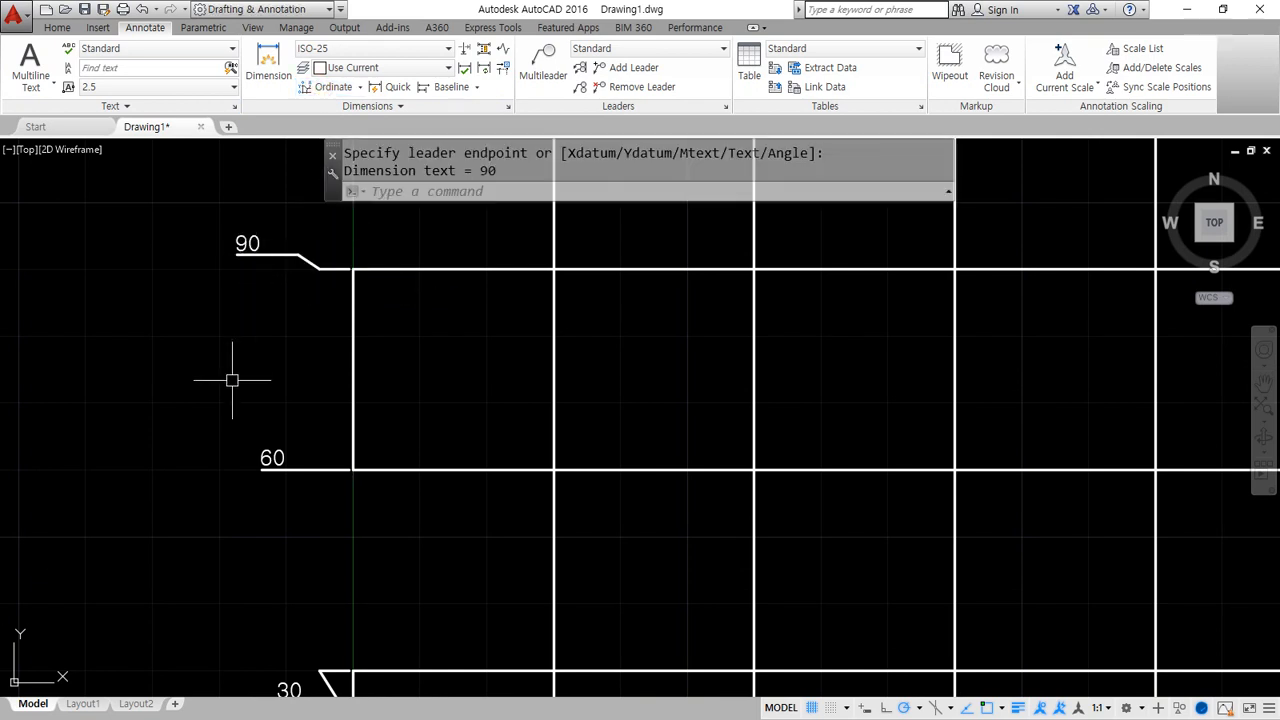
scroll(232, 380, "down", 2)
middle_click_drag(267, 528, 286, 355)
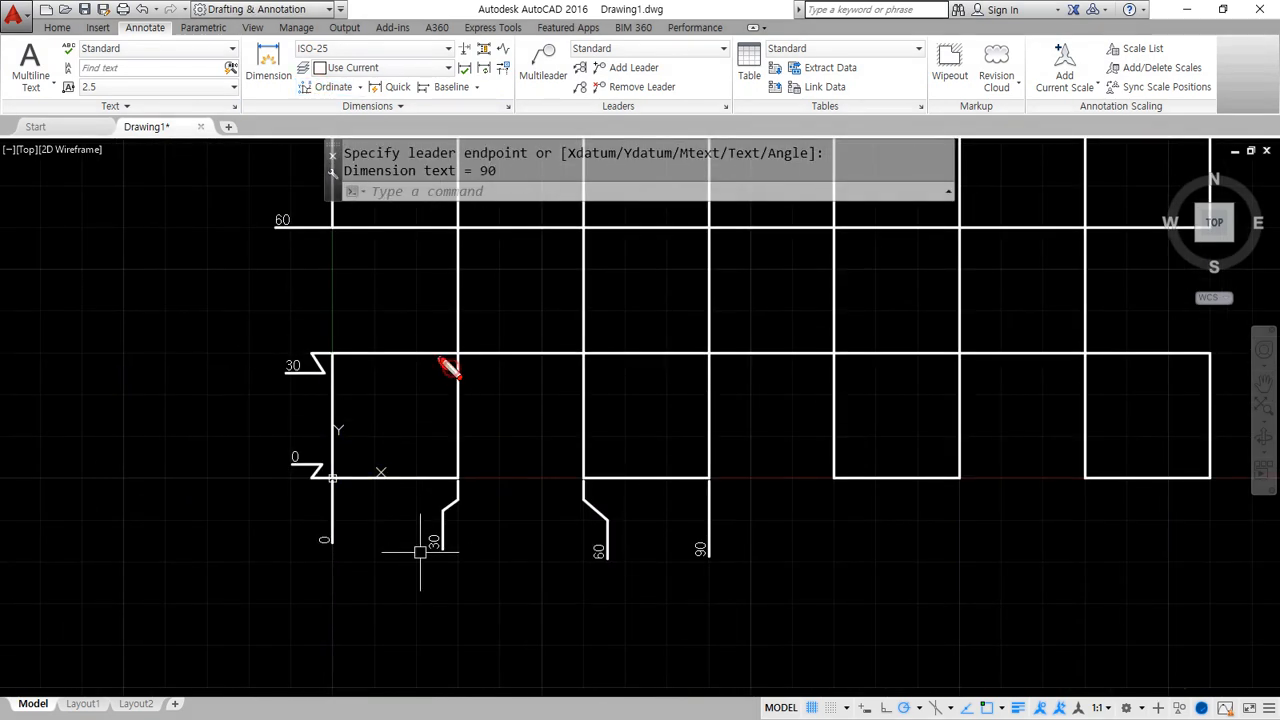
left_click_drag(582, 340, 591, 361)
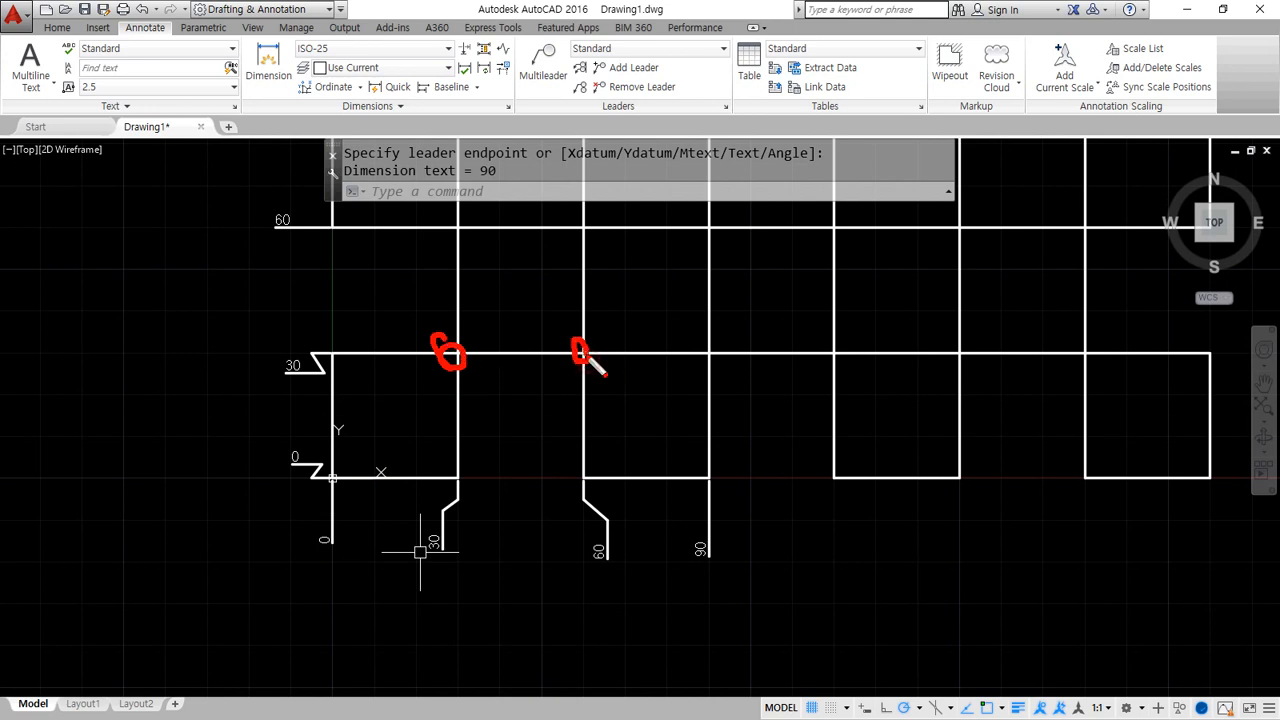
left_click_drag(707, 367, 706, 362)
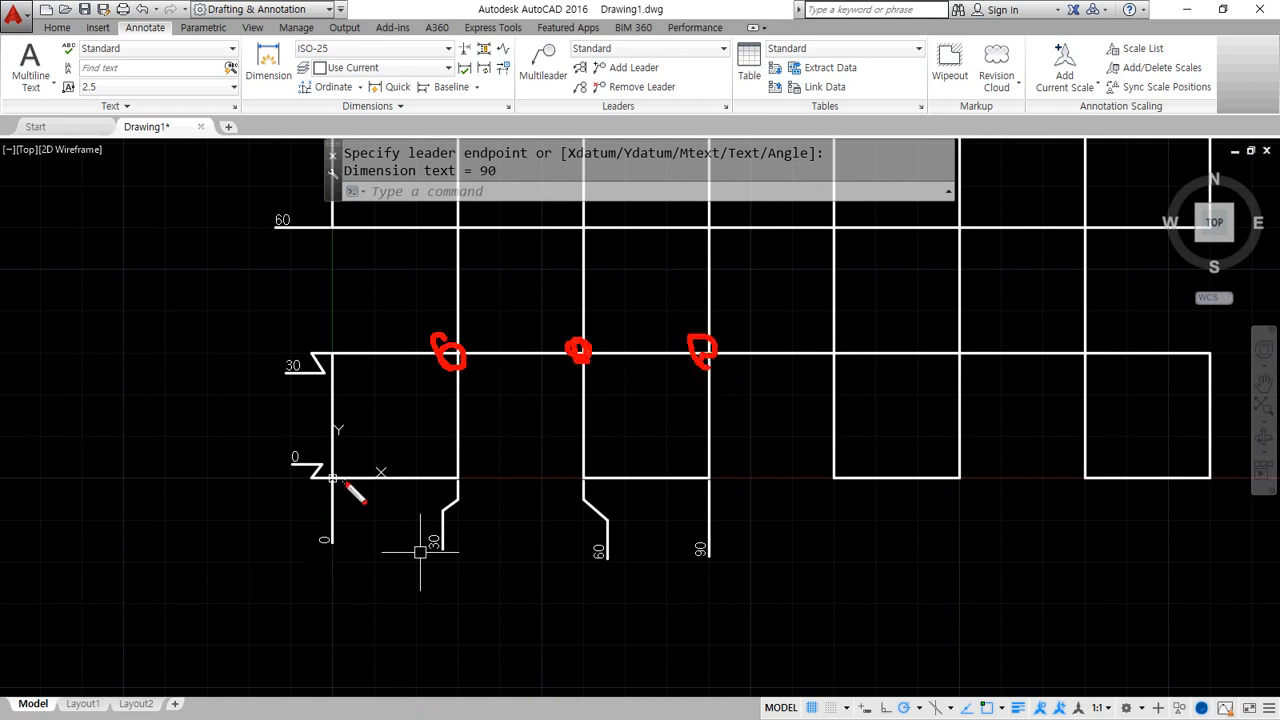
left_click_drag(336, 461, 334, 476)
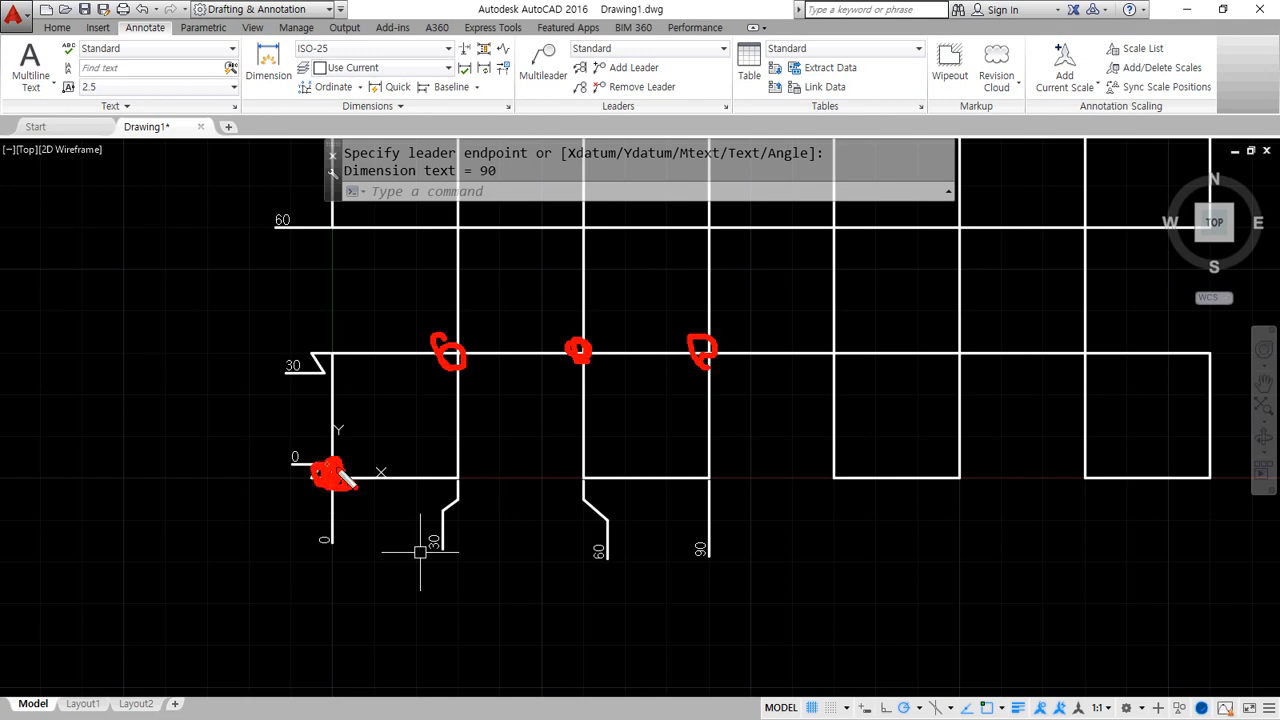
key("Escape")
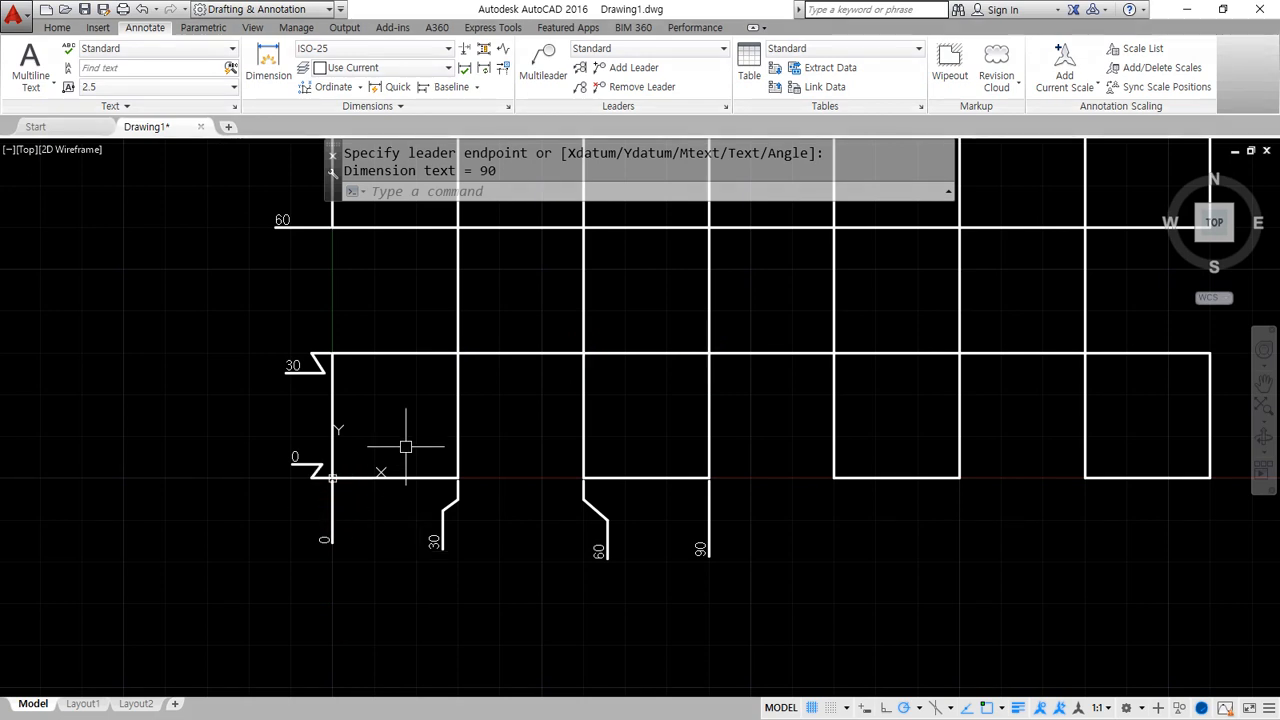
middle_click_drag(423, 357, 452, 385)
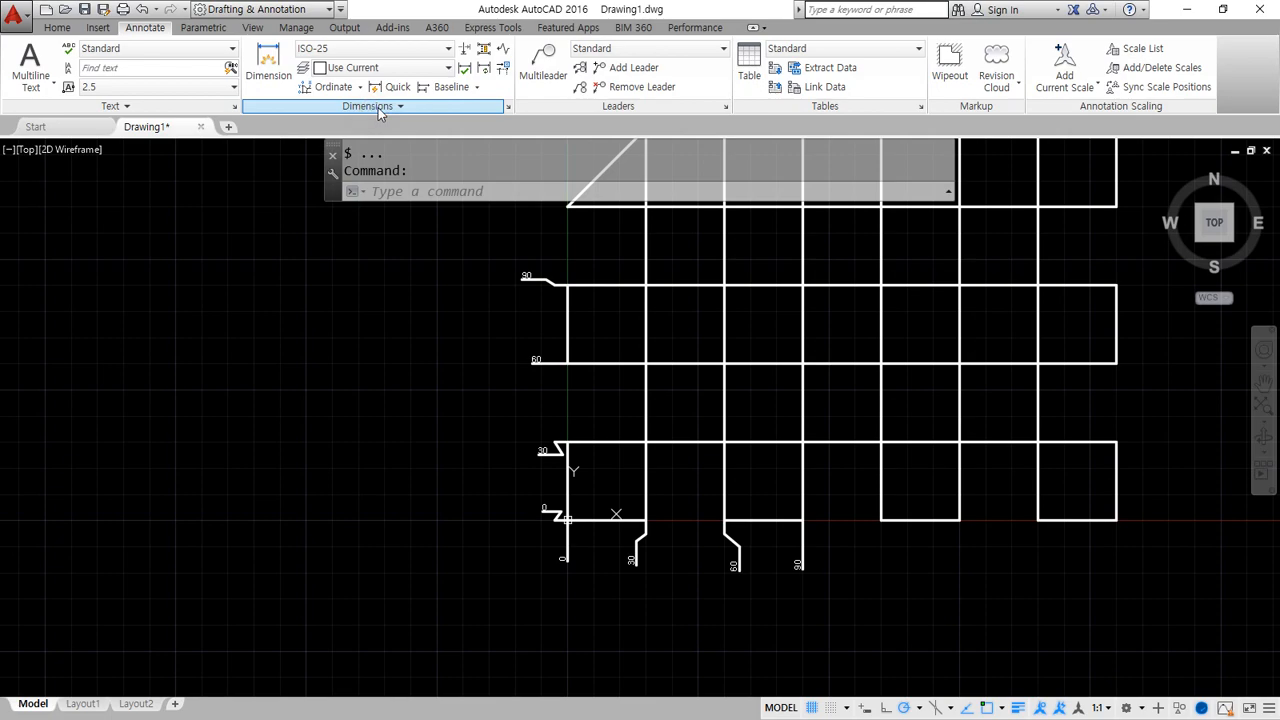
key("alt")
left_click(378, 107)
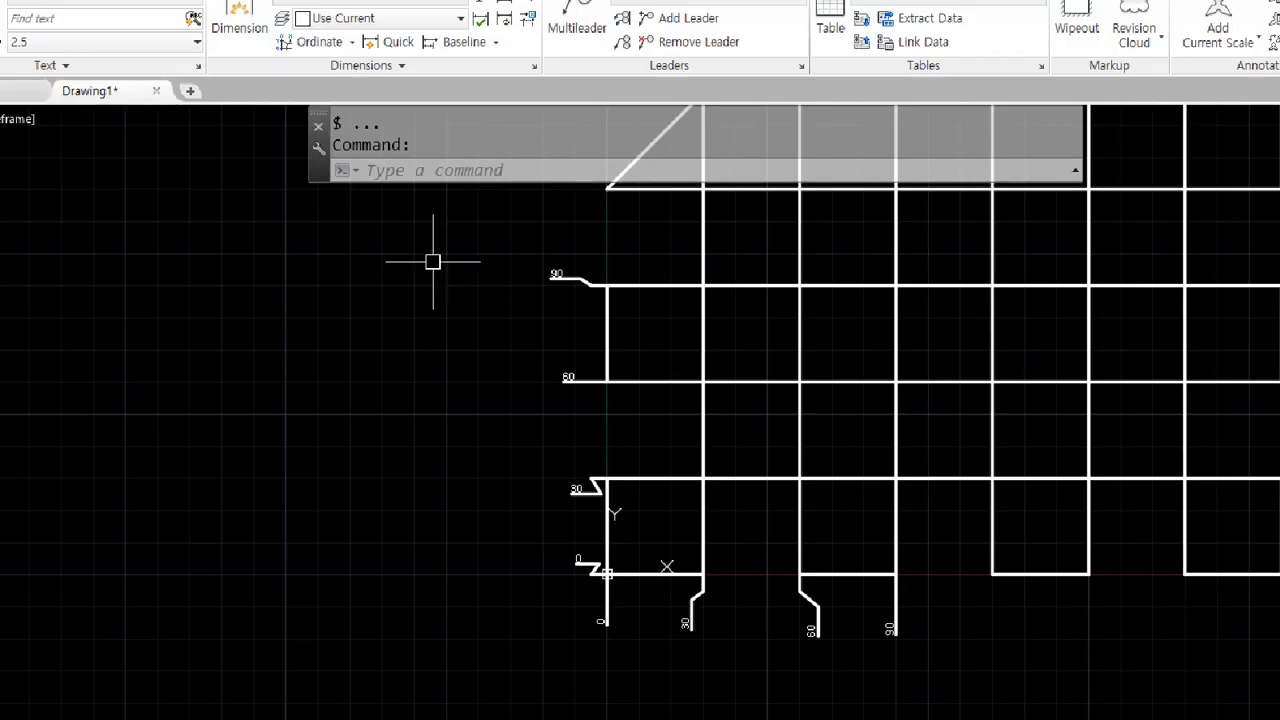
Erase everything in the drawing: the grid outline, the broken bar and all their dimensions.
scroll(450, 252, "down", 5)
middle_click_drag(813, 357, 768, 531)
left_click(1005, 591)
left_click(391, 231)
type("e")
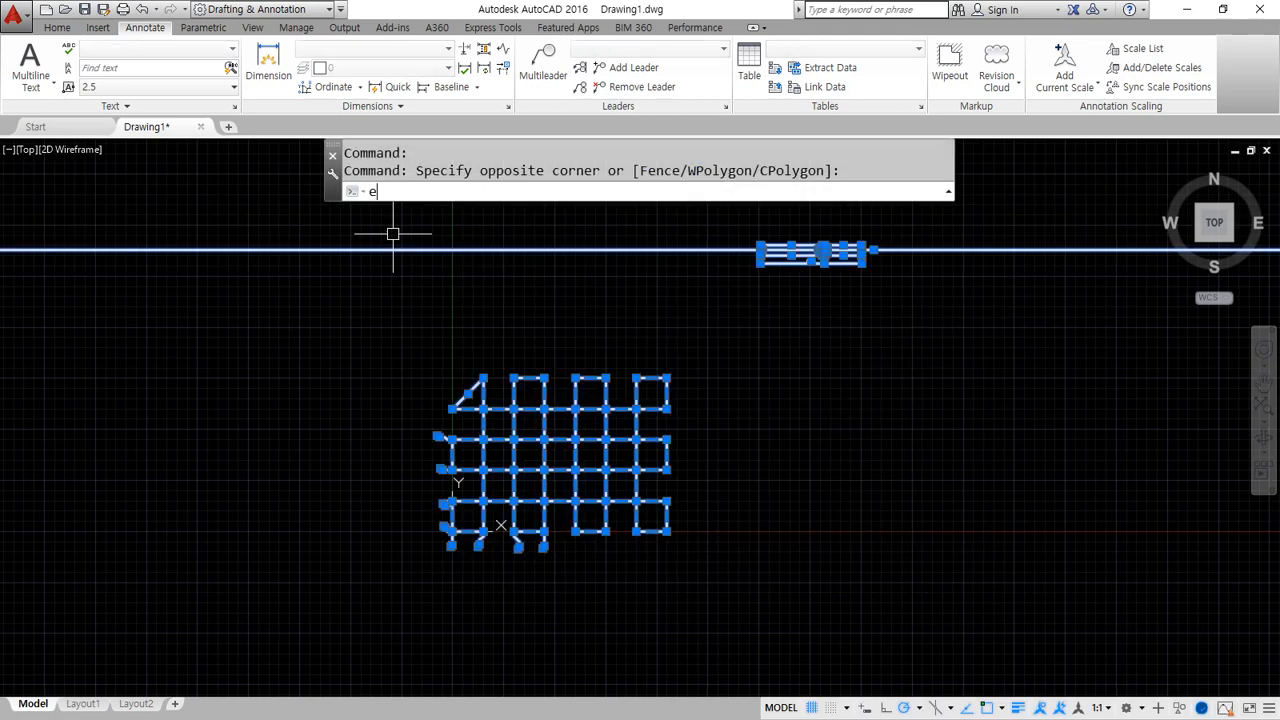
key("Return")
Draw a long horizontal line across the middle of the full drawing area.
type("z")
key("Return")
type("a")
key("Return")
type("l")
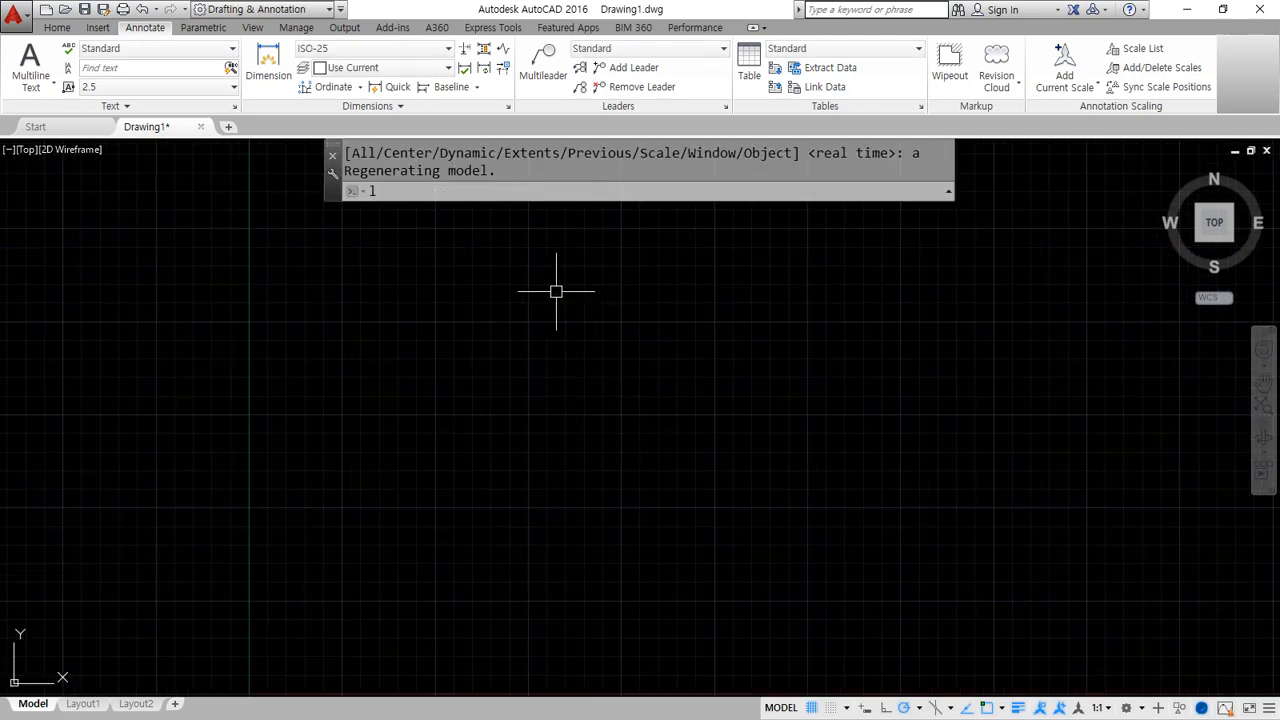
key("Return")
left_click(272, 403)
left_click(990, 403)
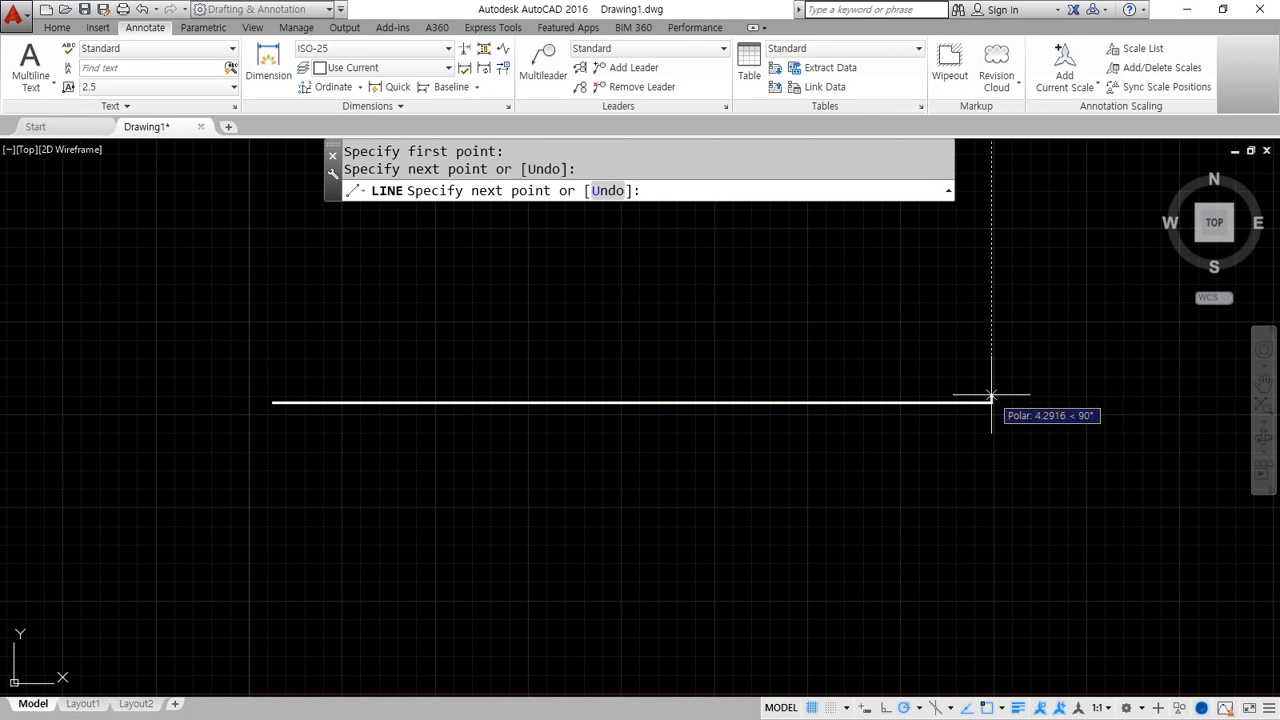
key("Return")
Offset the horizontal line by 10 twice above and twice below to make five evenly spaced parallel lines.
type("o")
key("Return")
type("1")
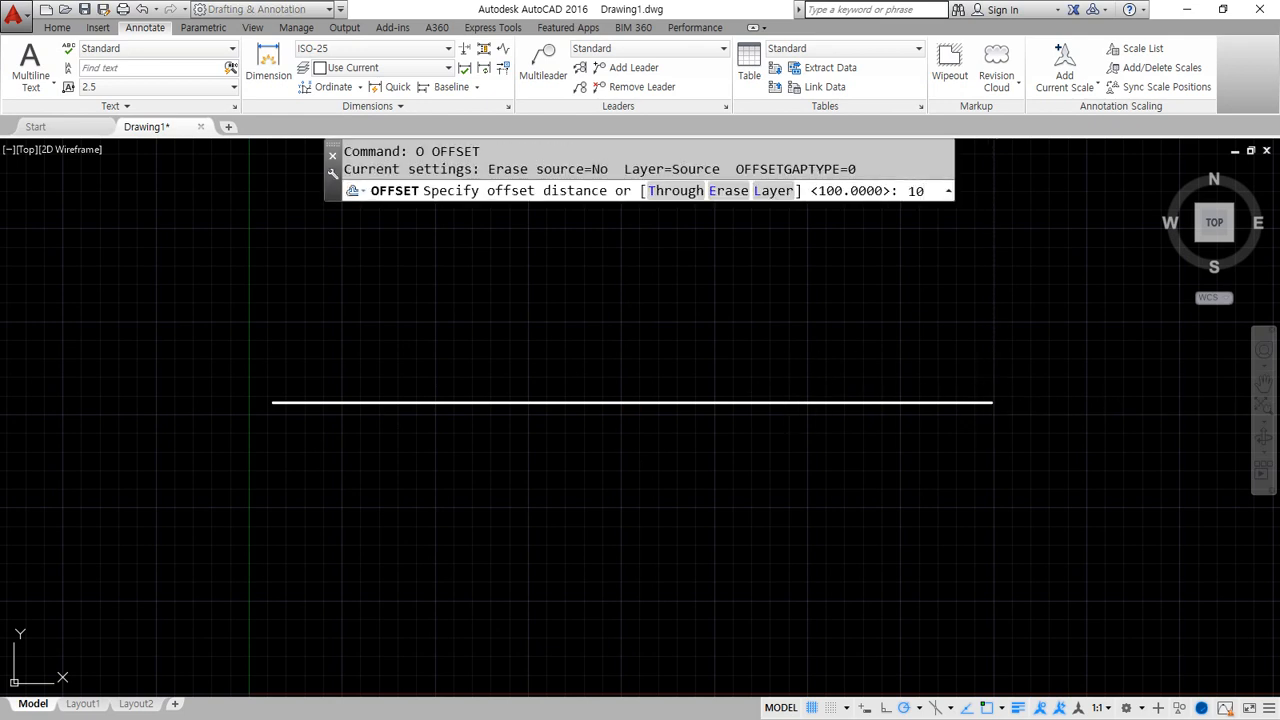
type("0")
key("Return")
left_click(627, 403)
left_click(611, 376)
left_click(605, 383)
left_click(591, 349)
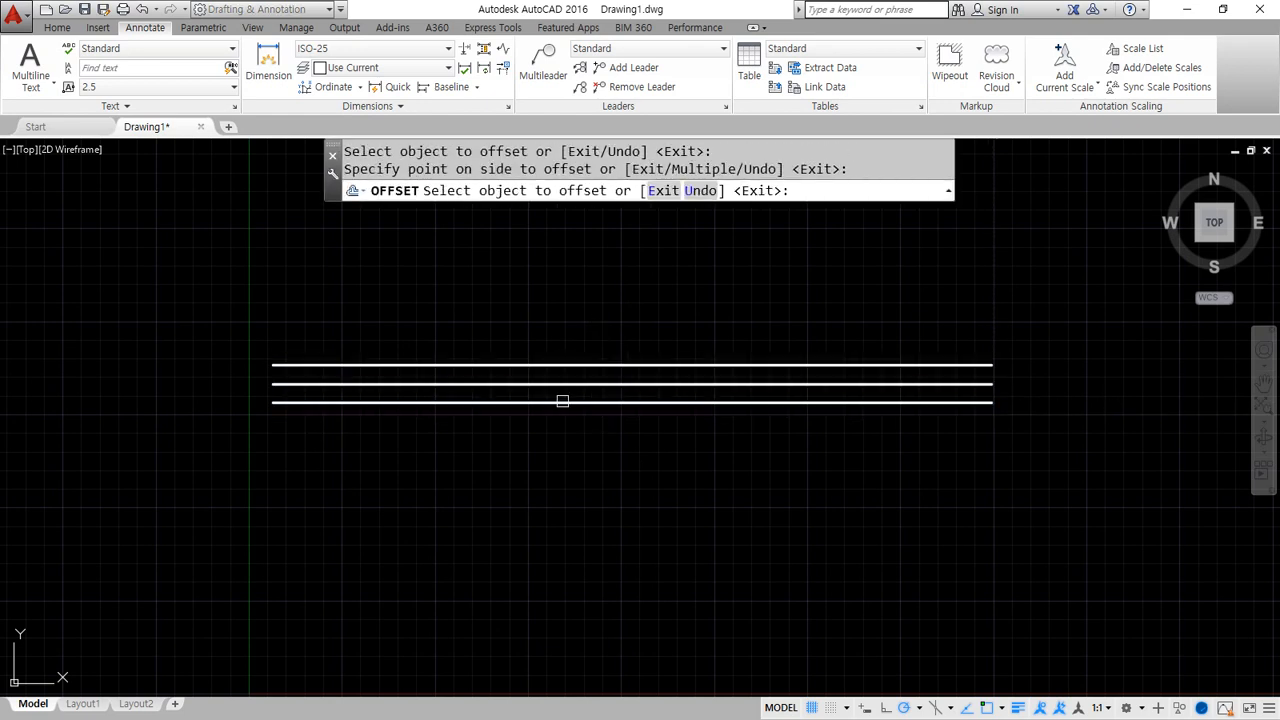
left_click(562, 402)
left_click(563, 420)
left_click(563, 421)
left_click(500, 506)
key("Return")
key("Return")
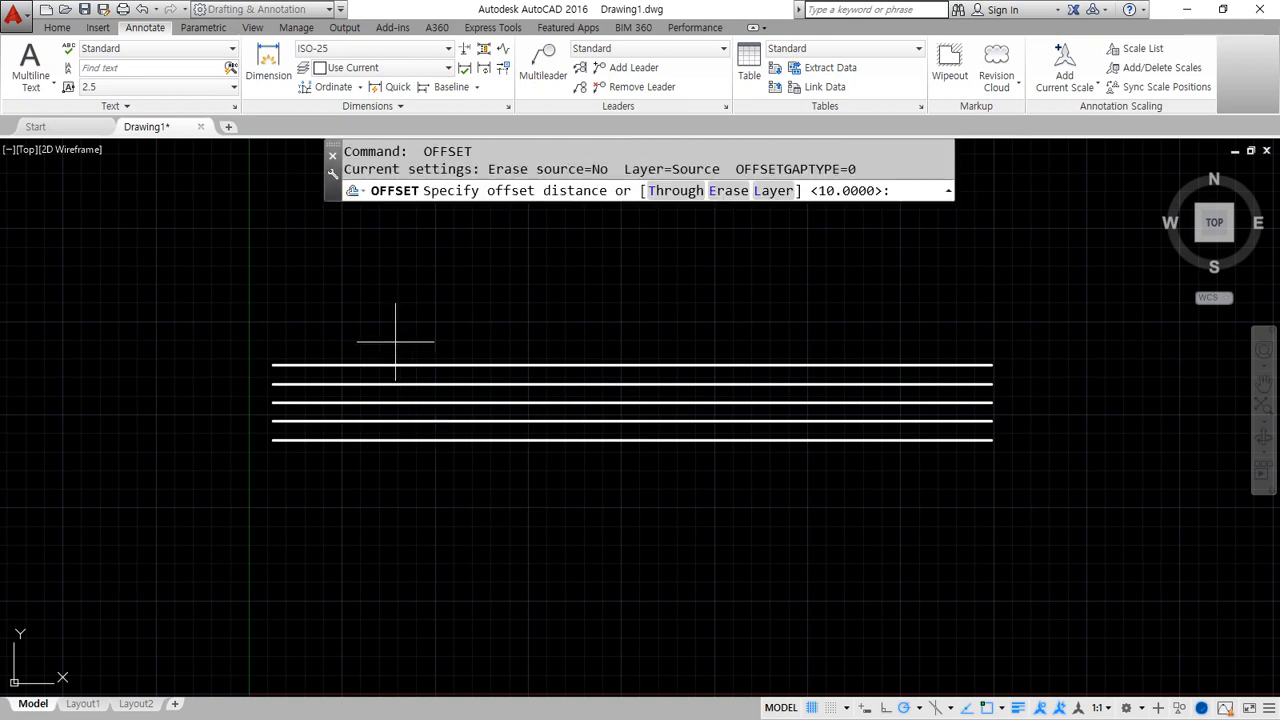
left_click(393, 341)
key("Escape")
Draw a vertical line crossing all five horizontal lines near their left ends.
type("1")
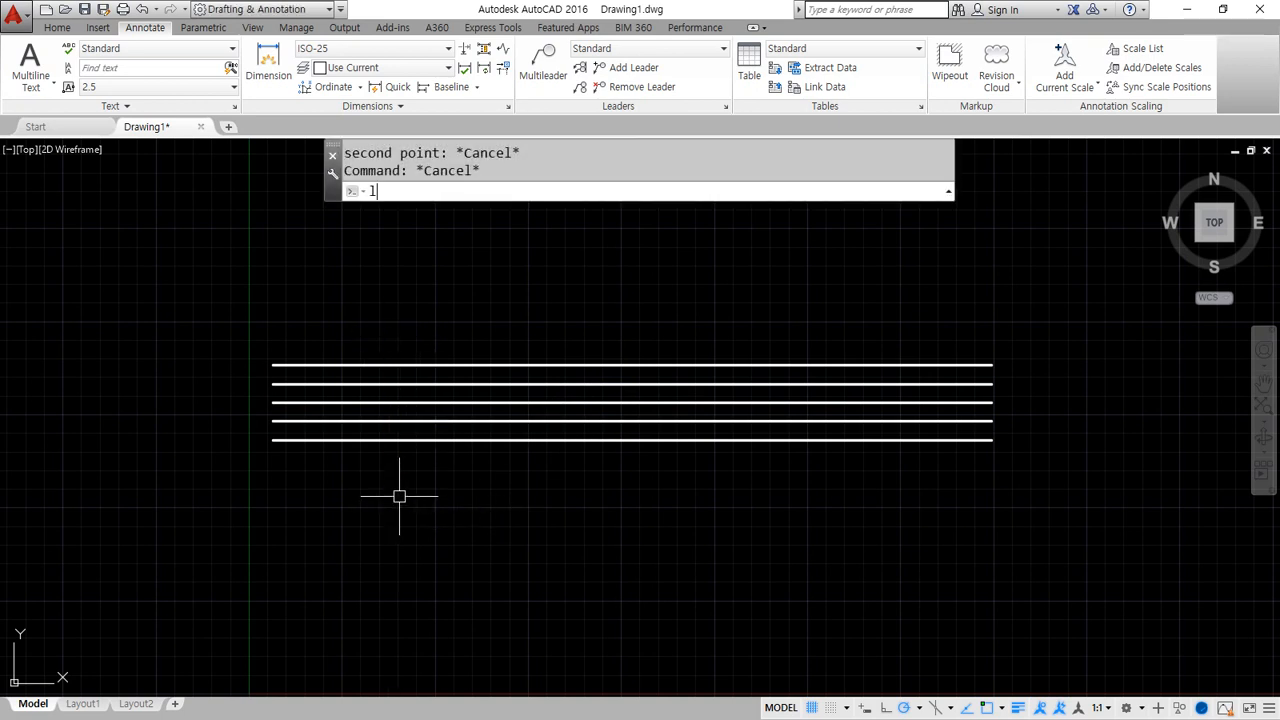
key("Return")
left_click(377, 328)
left_click(373, 500)
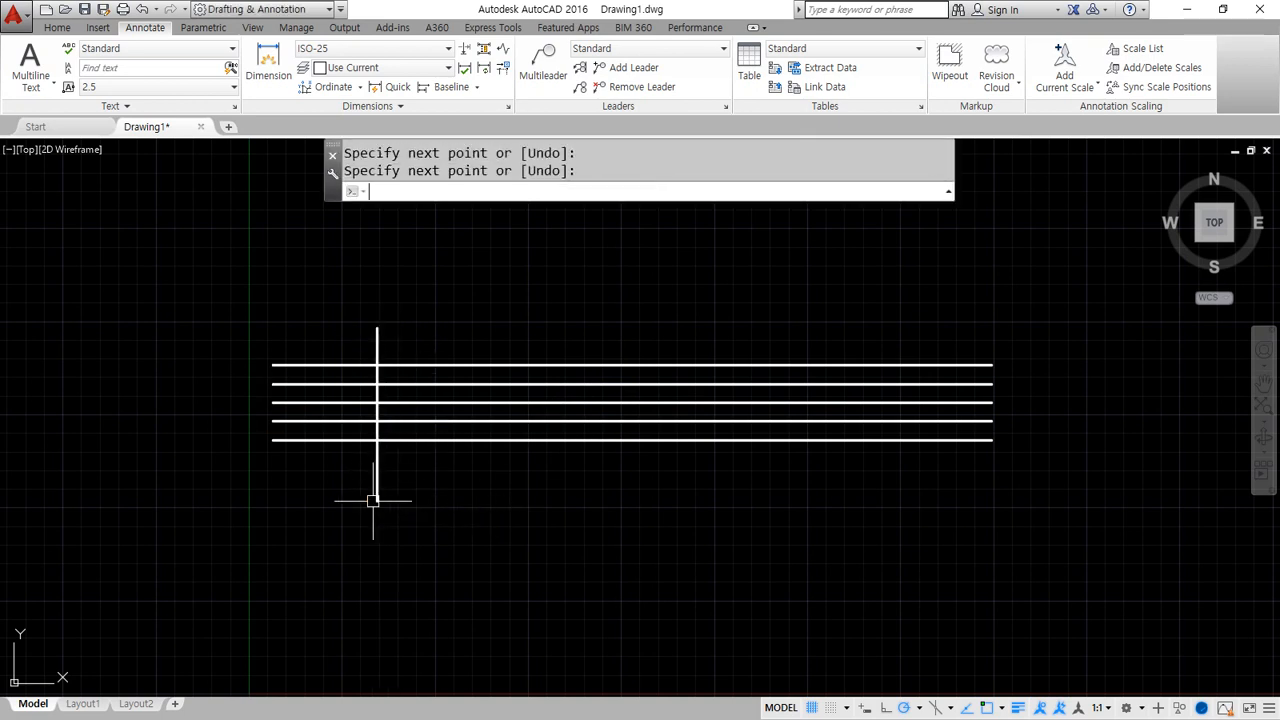
Offset the vertical line 50 to the right.
type("o")
key("Return")
type("50")
key("Return")
left_click(377, 500)
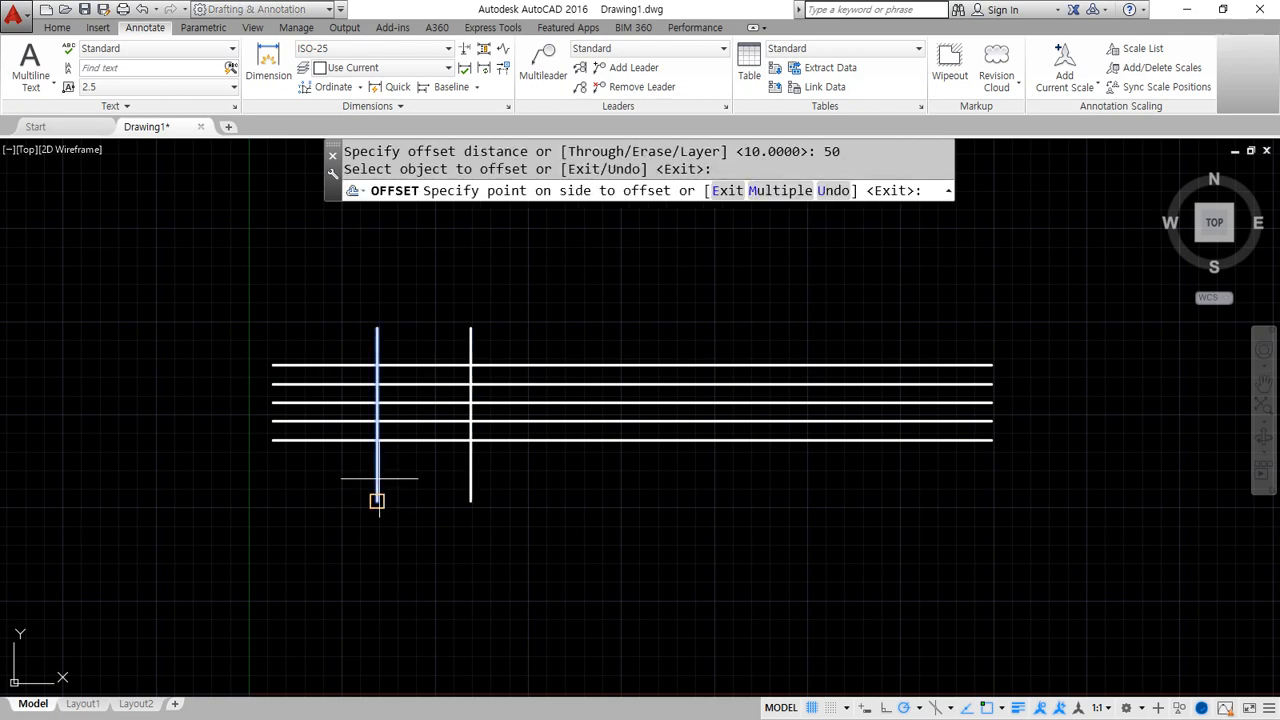
left_click(486, 460)
key("Return")
Draw a third vertical line across the horizontal lines, to the right of the offset vertical line.
scroll(470, 410, "up", 2)
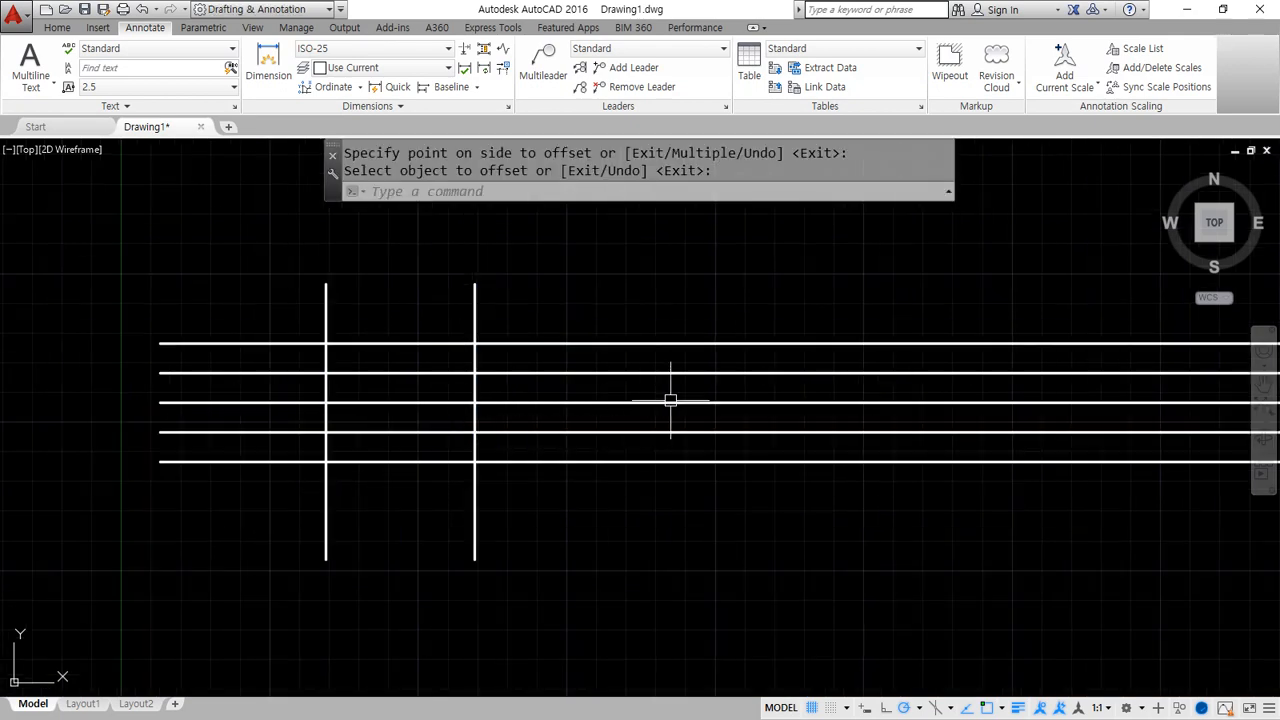
type("l")
key("Return")
left_click(657, 299)
left_click(657, 578)
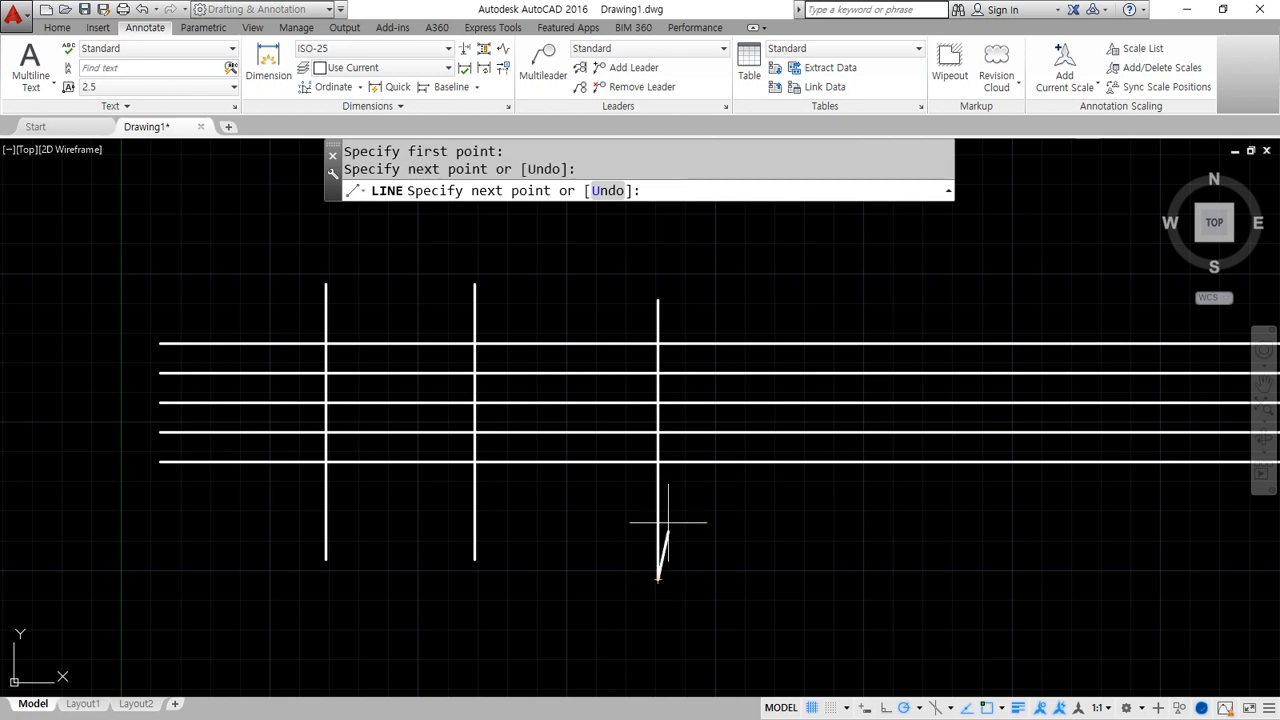
key("Return")
Draw two concentric circles where the third vertical meets the middle horizontal: one of radius 10, the other reaching the outermost horizontal lines.
type("c")
key("Return")
left_click(657, 402)
left_click(687, 402)
key("Return")
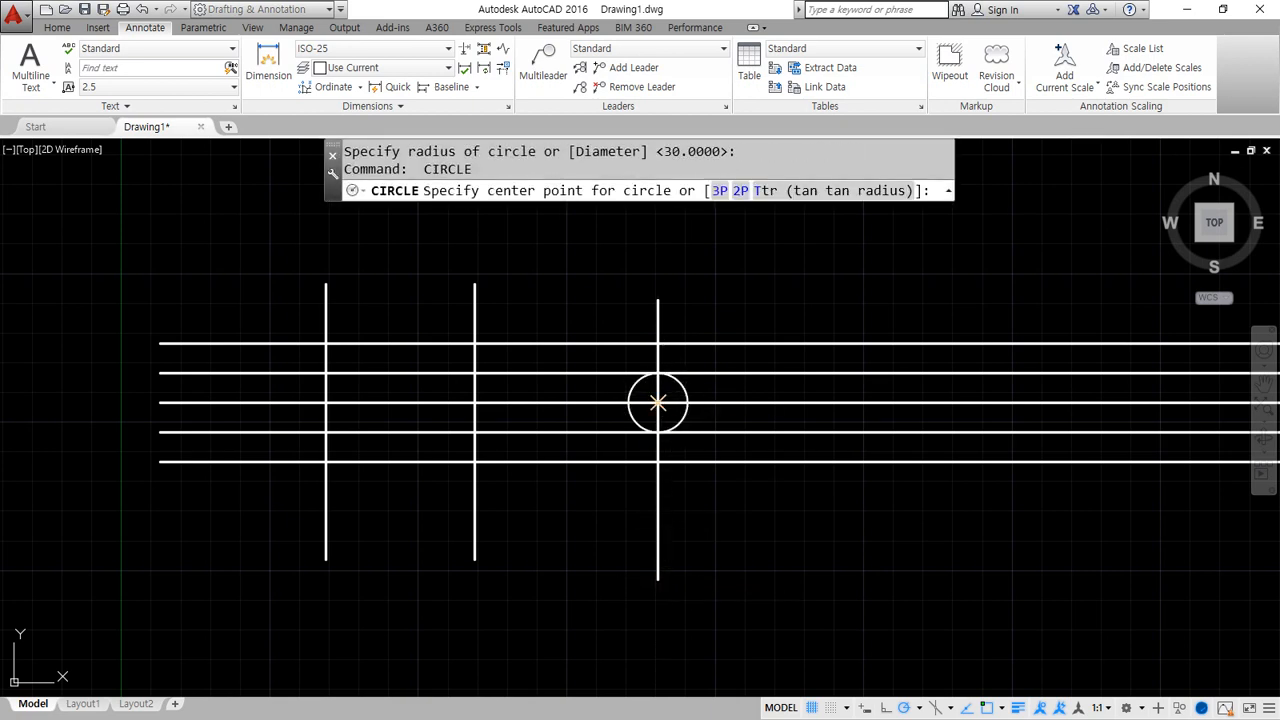
left_click(657, 402)
left_click(657, 342)
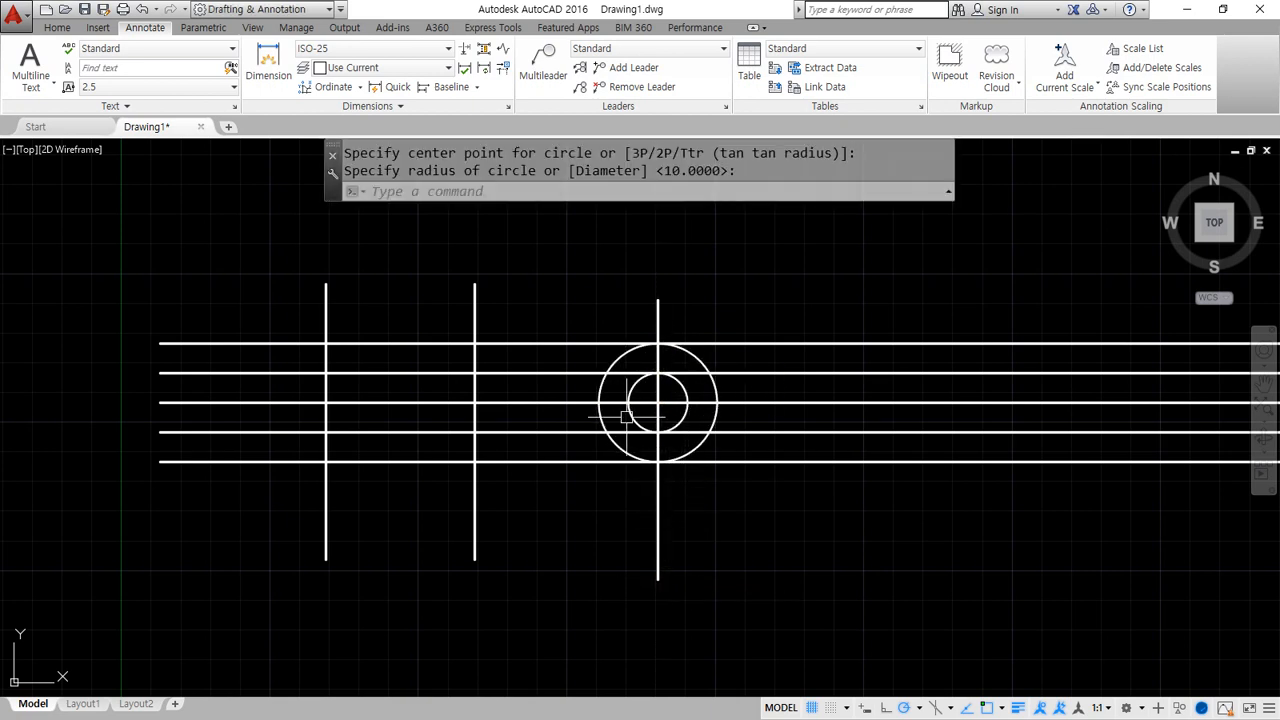
Draw two slanted lines tapering from the outermost horizontals at the first vertical to the inner horizontals at the second vertical.
type("l")
key("Return")
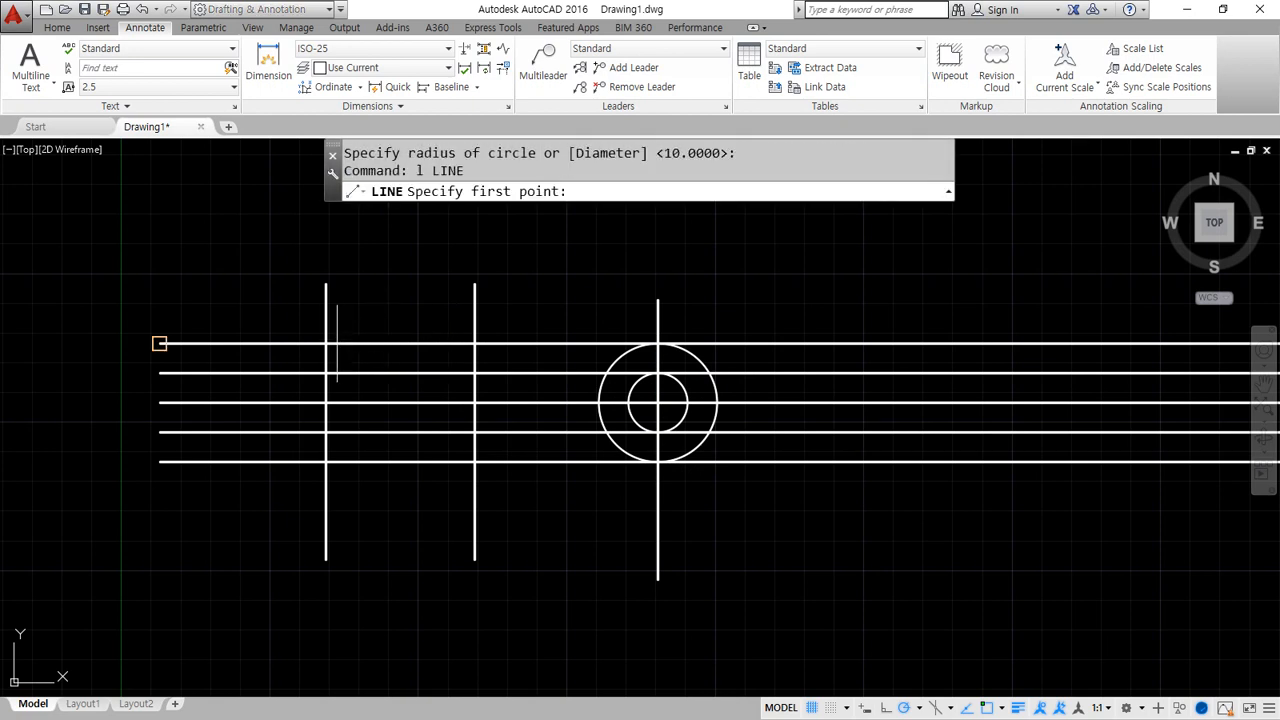
left_click(326, 343)
left_click(474, 372)
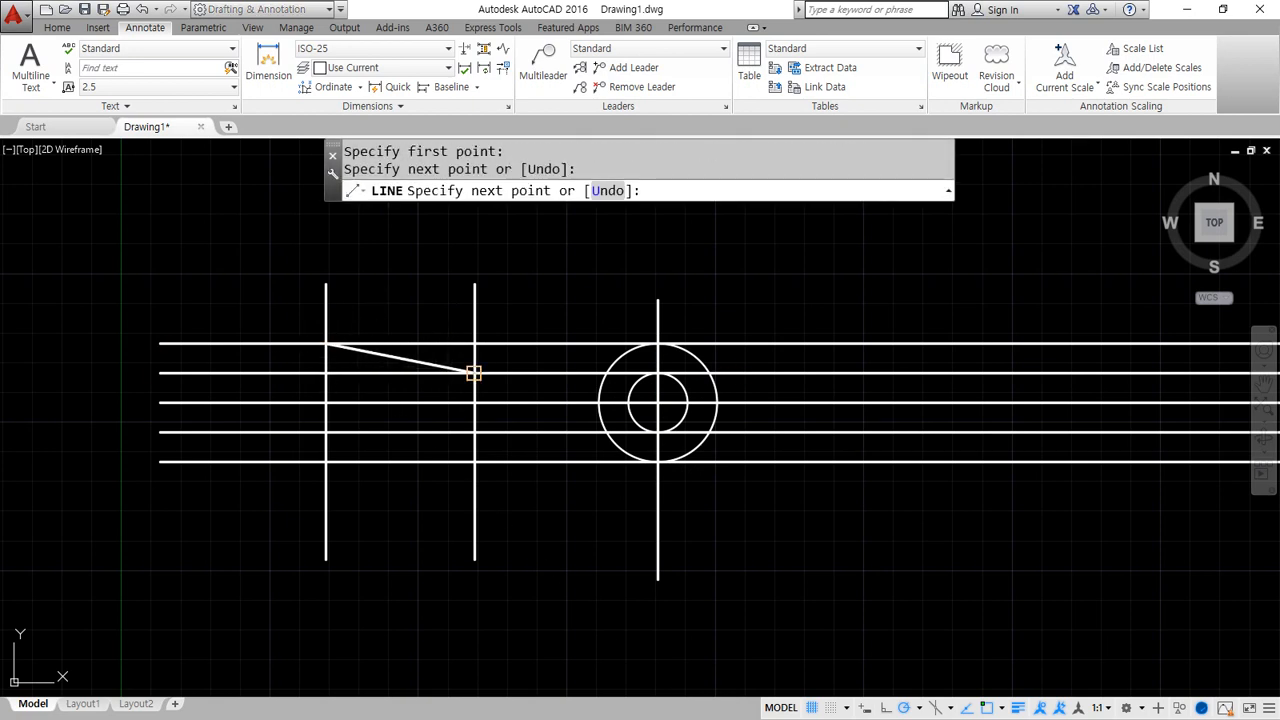
key("Return")
key("Return")
left_click(474, 432)
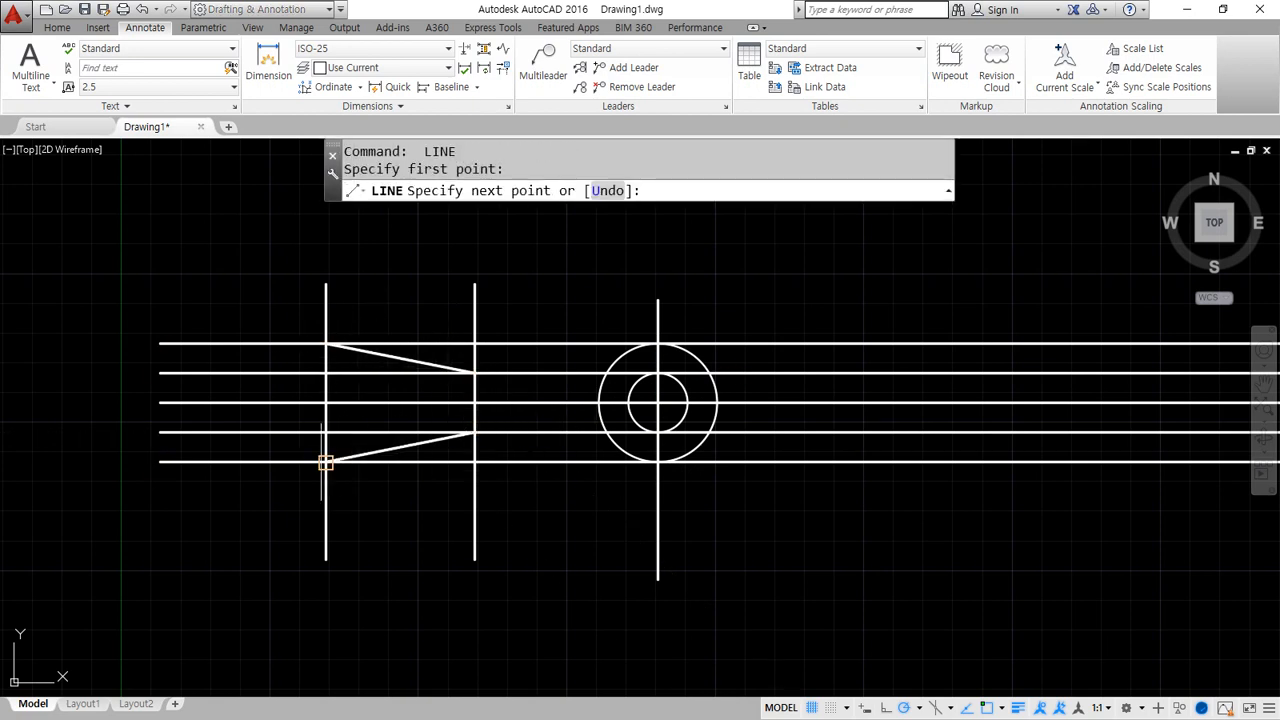
left_click(326, 461)
key("Return")
Fillet the first vertical line with both slanted lines at radius 0 to form the profile's wide end.
type("f")
key("Return")
left_click(369, 453)
left_click(326, 449)
key("Return")
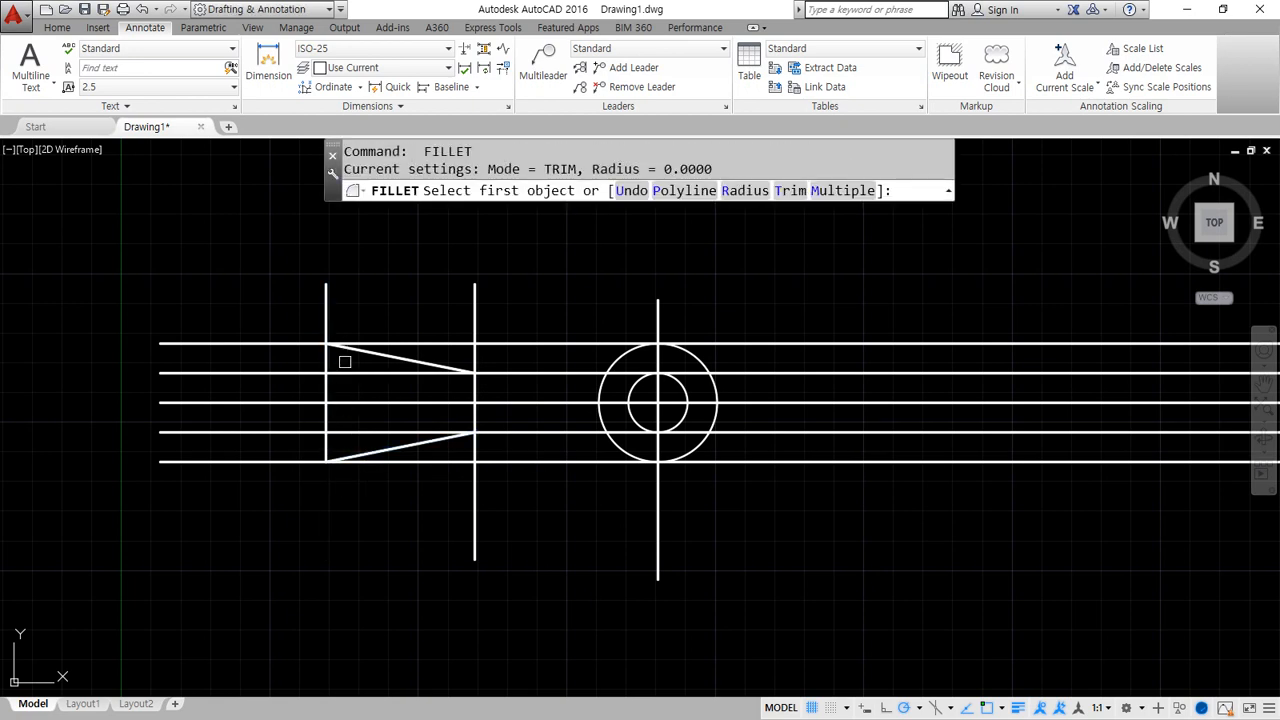
left_click(355, 349)
left_click(322, 355)
Fillet the second vertical line with both slanted lines at radius 0 to close the profile's narrow end.
key("Return")
left_click(423, 362)
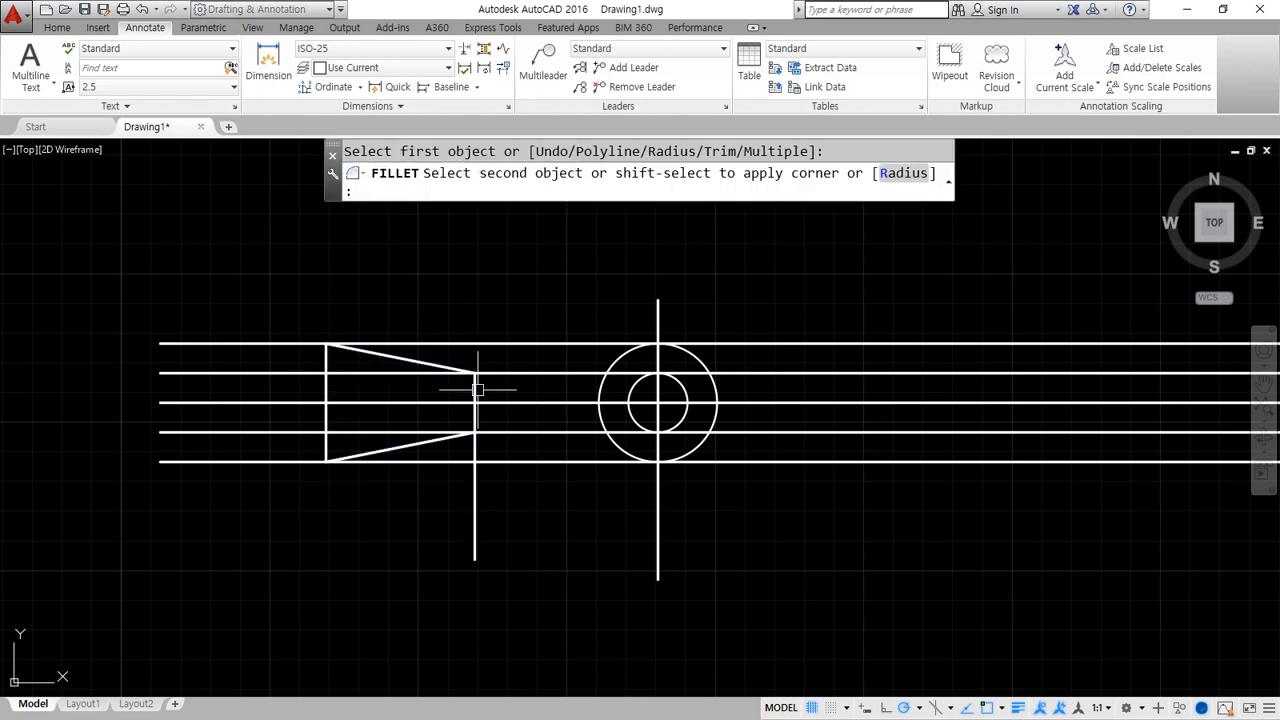
left_click(476, 386)
key("Return")
left_click(474, 417)
left_click(441, 442)
Erase the two horizontal lines above and the two below the middle horizontal line.
left_click(538, 415)
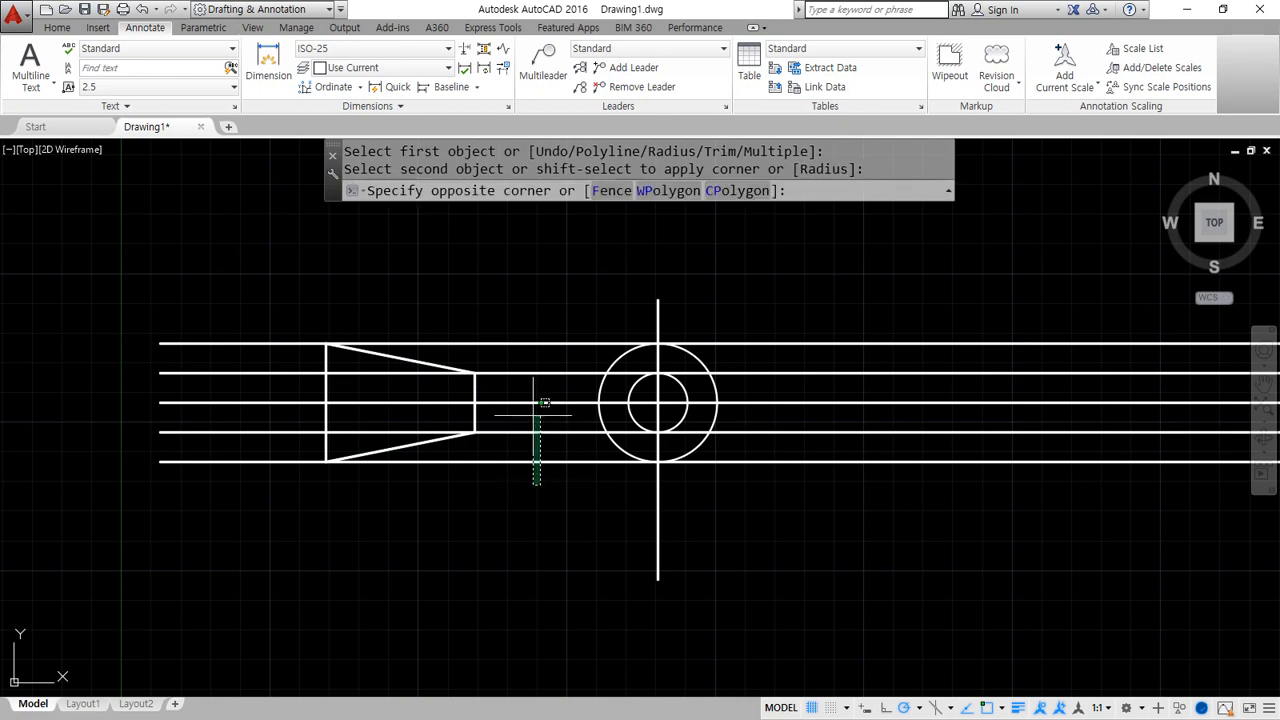
left_click(531, 486)
left_click(562, 313)
left_click(527, 386)
type("e")
key("Return")
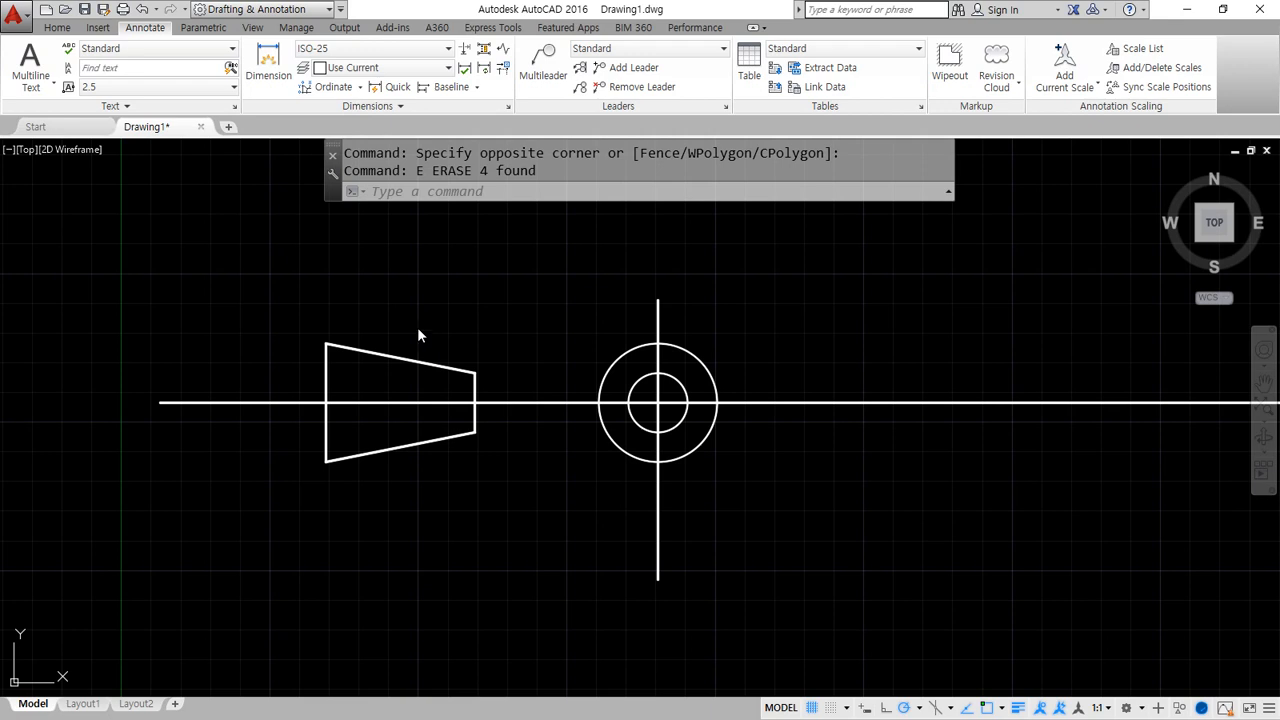
Add vertical linear dimensions to the narrow and wide ends of the tapered profile, placing both inside the shape.
left_click(360, 88)
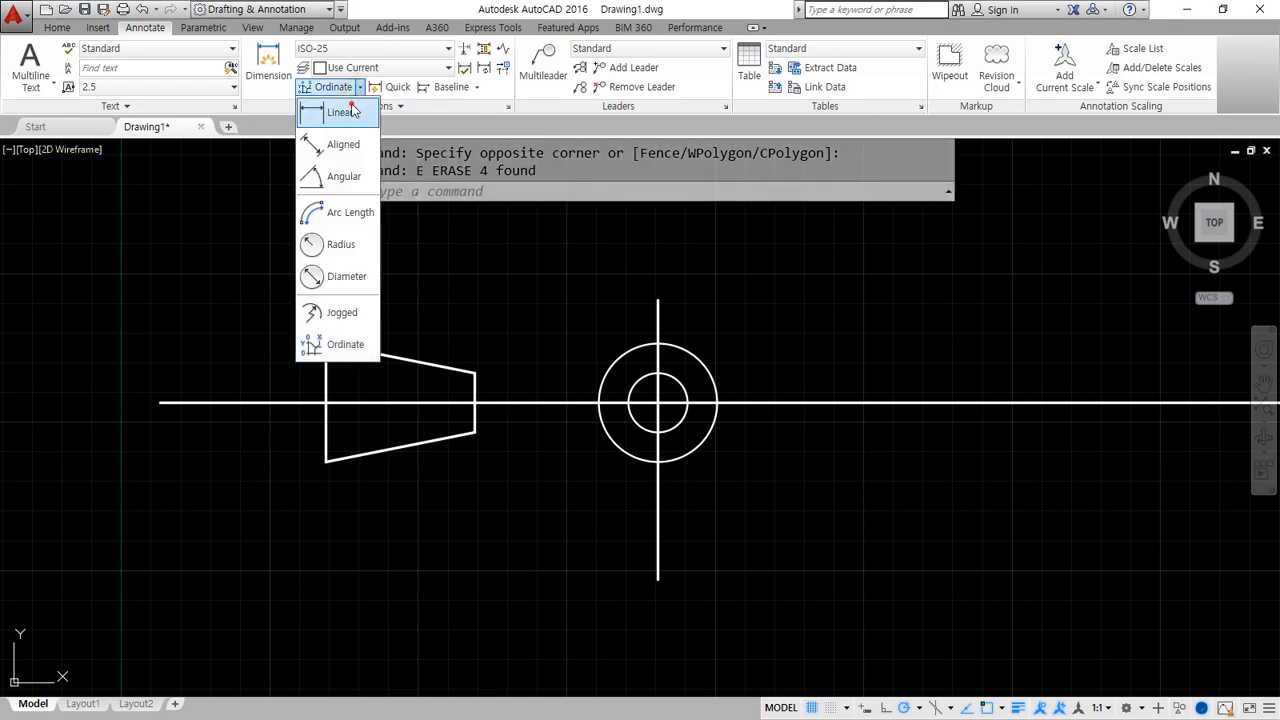
left_click(340, 112)
left_click(474, 431)
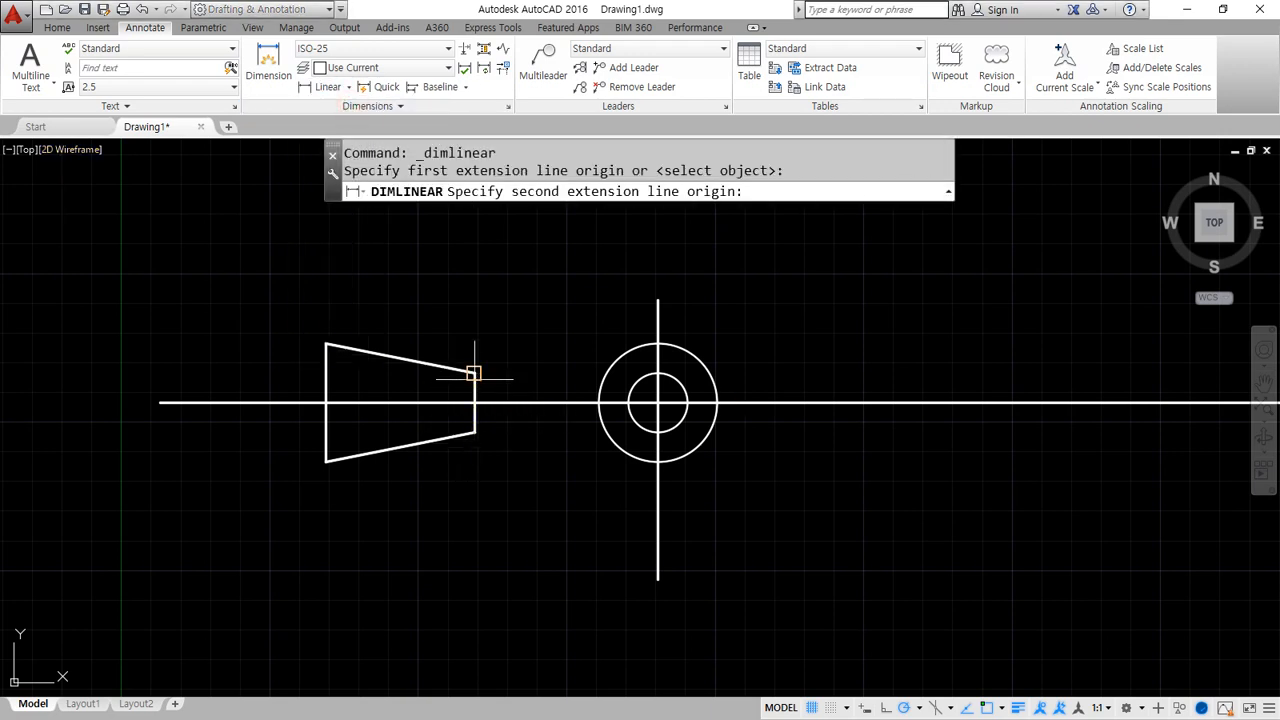
left_click(474, 373)
left_click(429, 402)
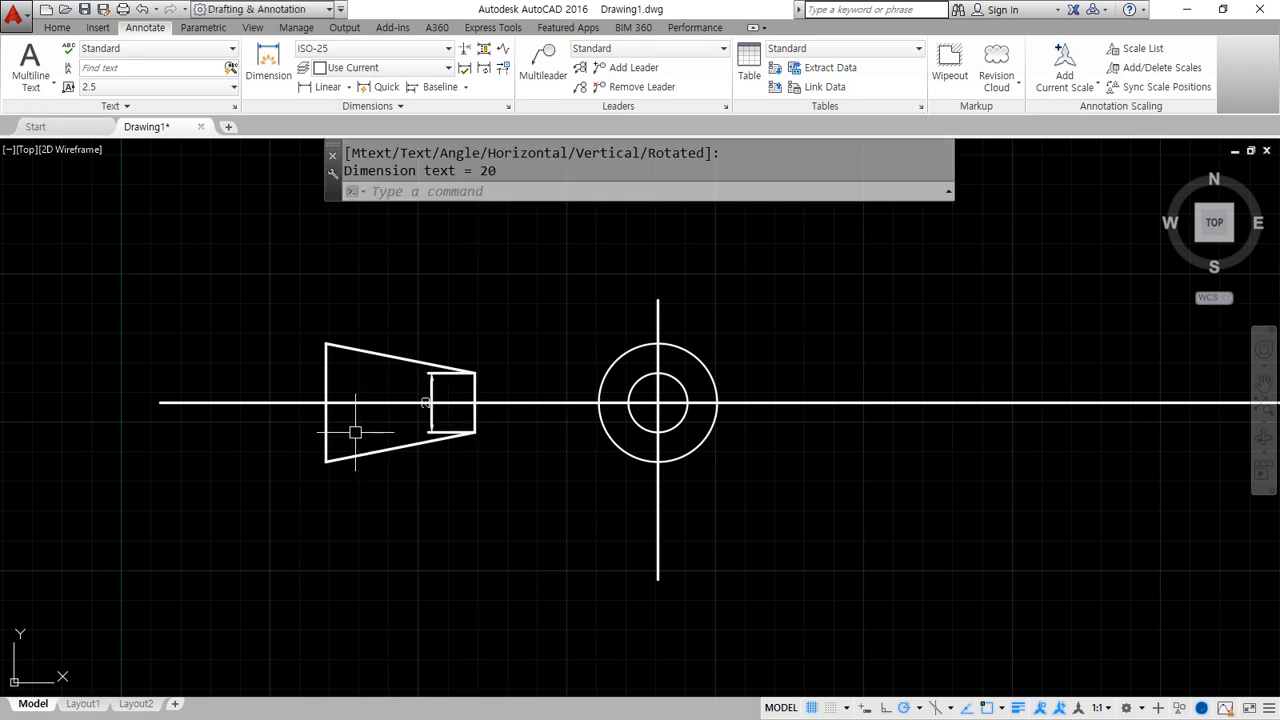
key("Return")
left_click(325, 461)
left_click(325, 343)
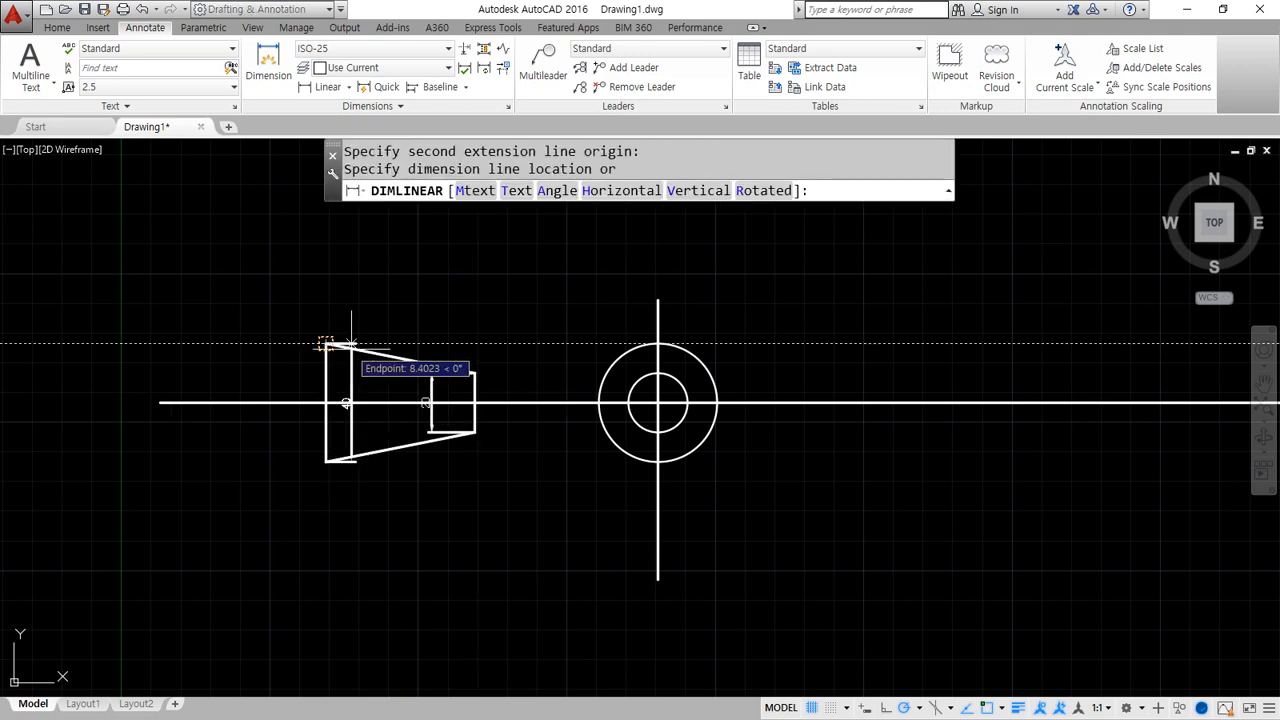
left_click(375, 395)
Oblique the extension lines of both linear dimensions at an angle of 30.
scroll(388, 386, "up", 4)
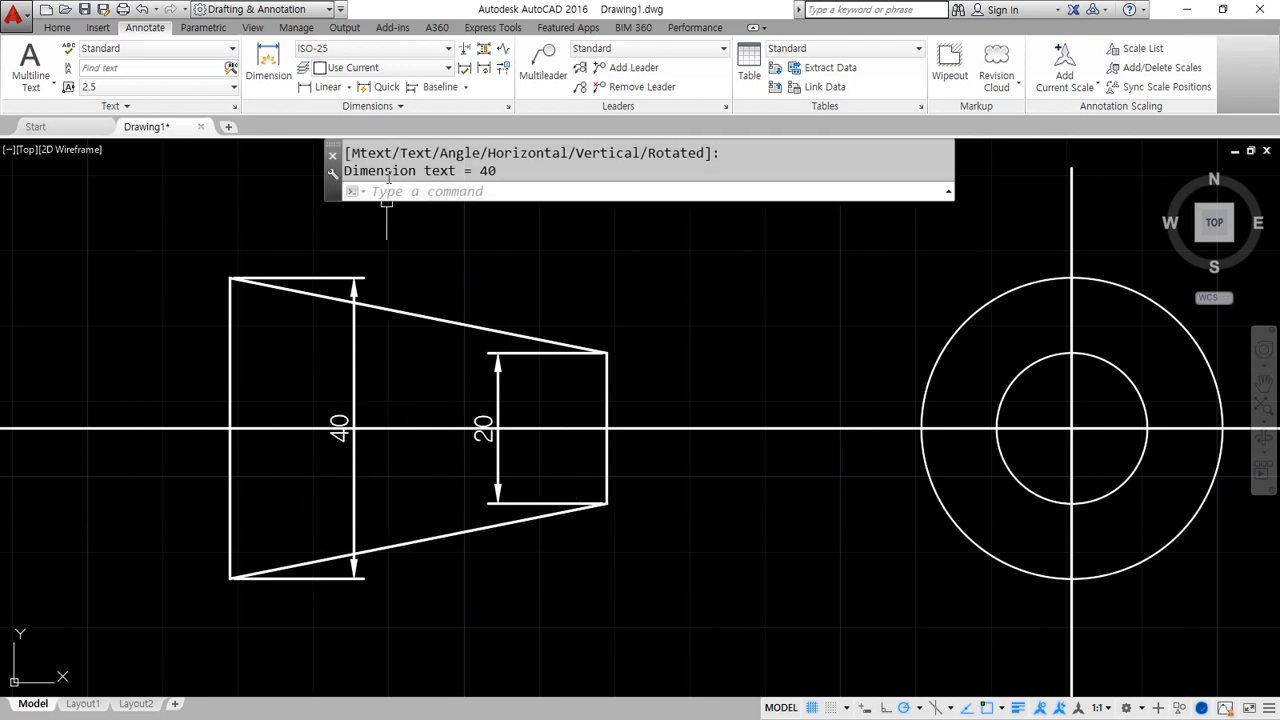
left_click(367, 105)
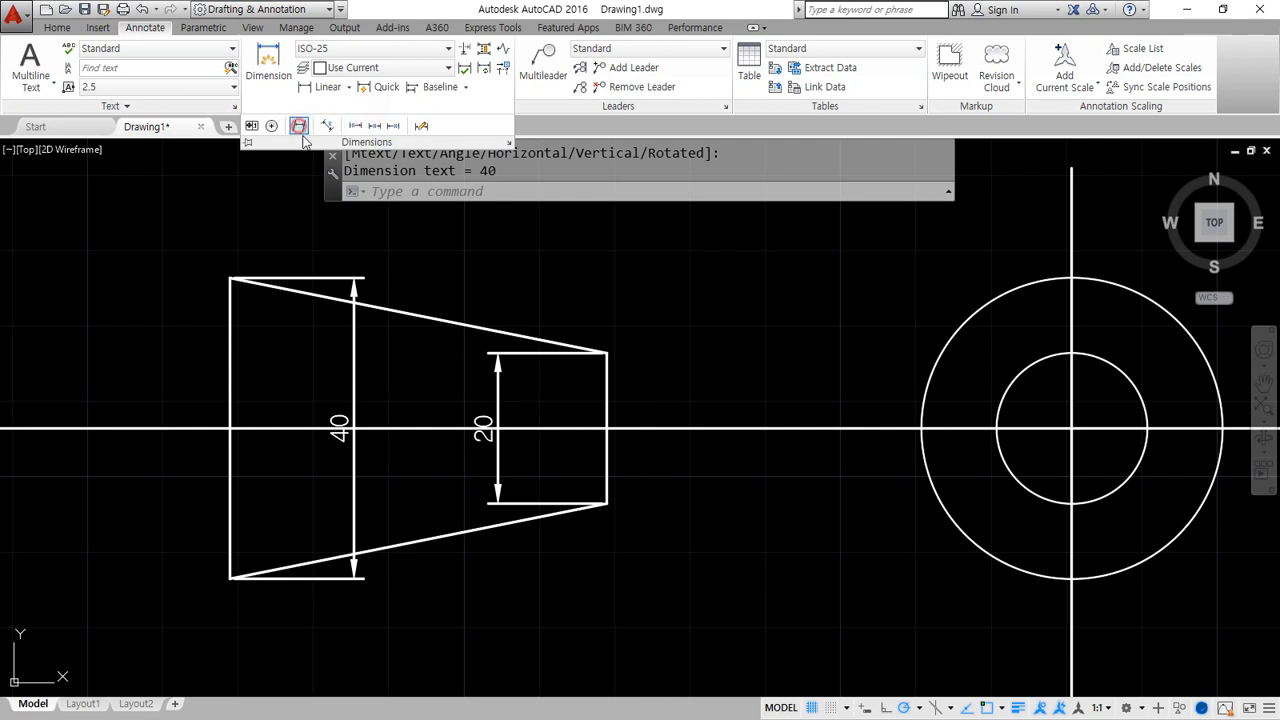
left_click(299, 127)
left_click(525, 387)
left_click(300, 357)
key("Return")
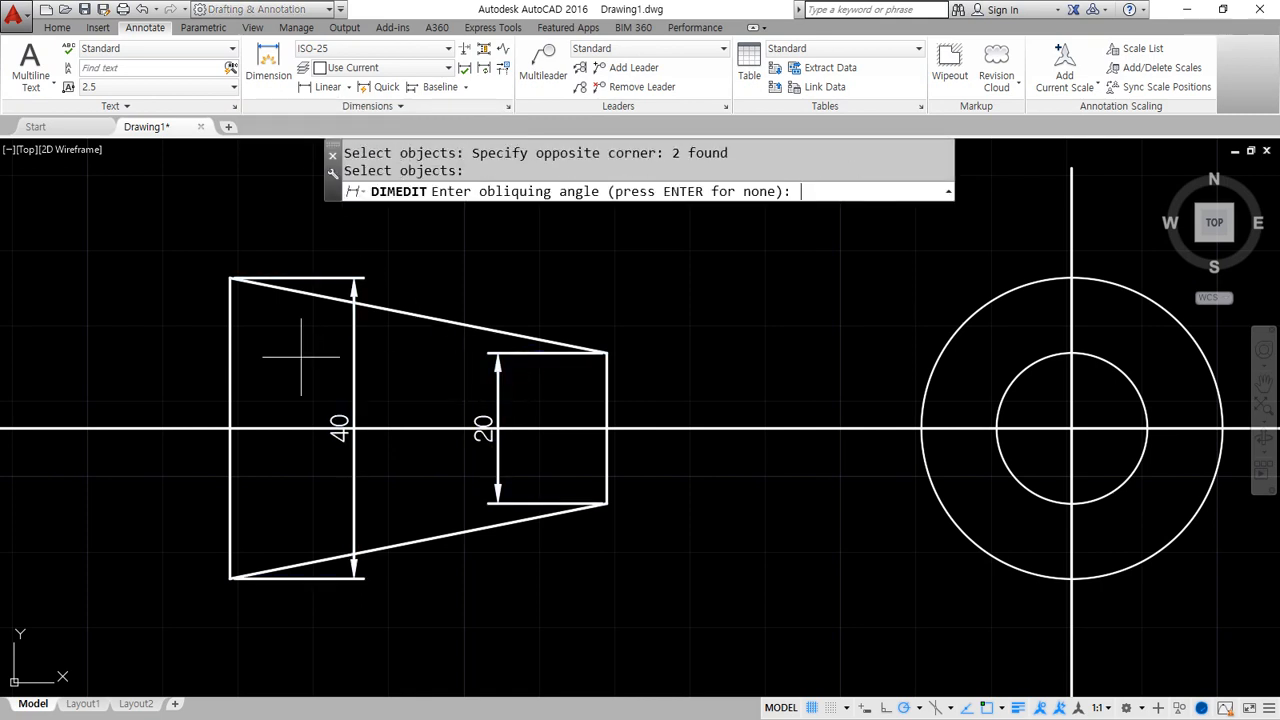
type("30")
key("Return")
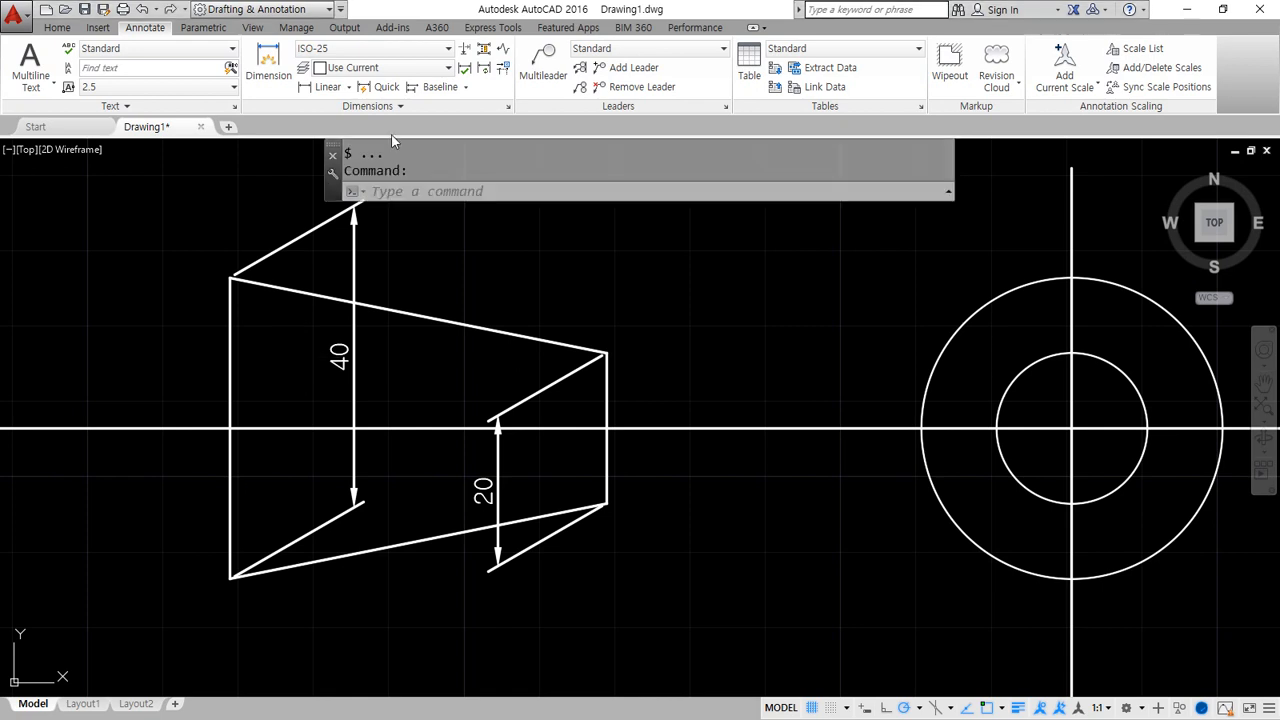
Erase the horizontal and vertical lines crossing at the centre of the concentric circles.
left_click(385, 107)
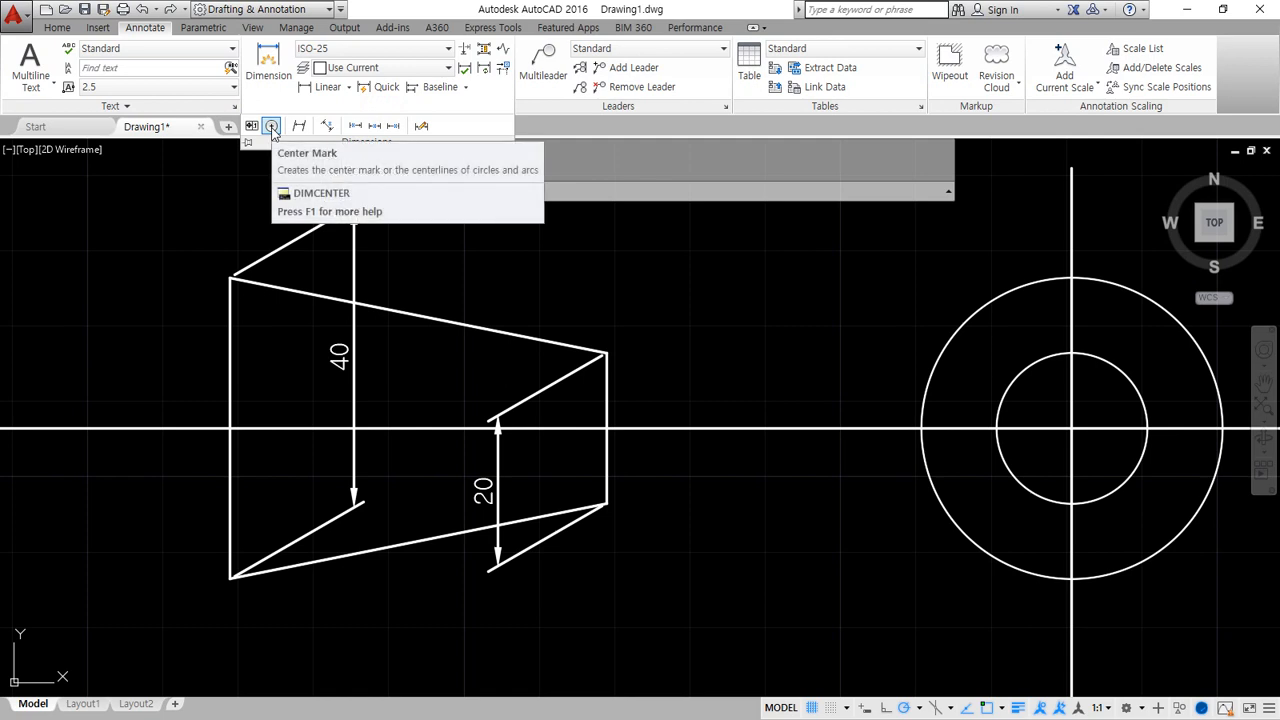
left_click(1046, 442)
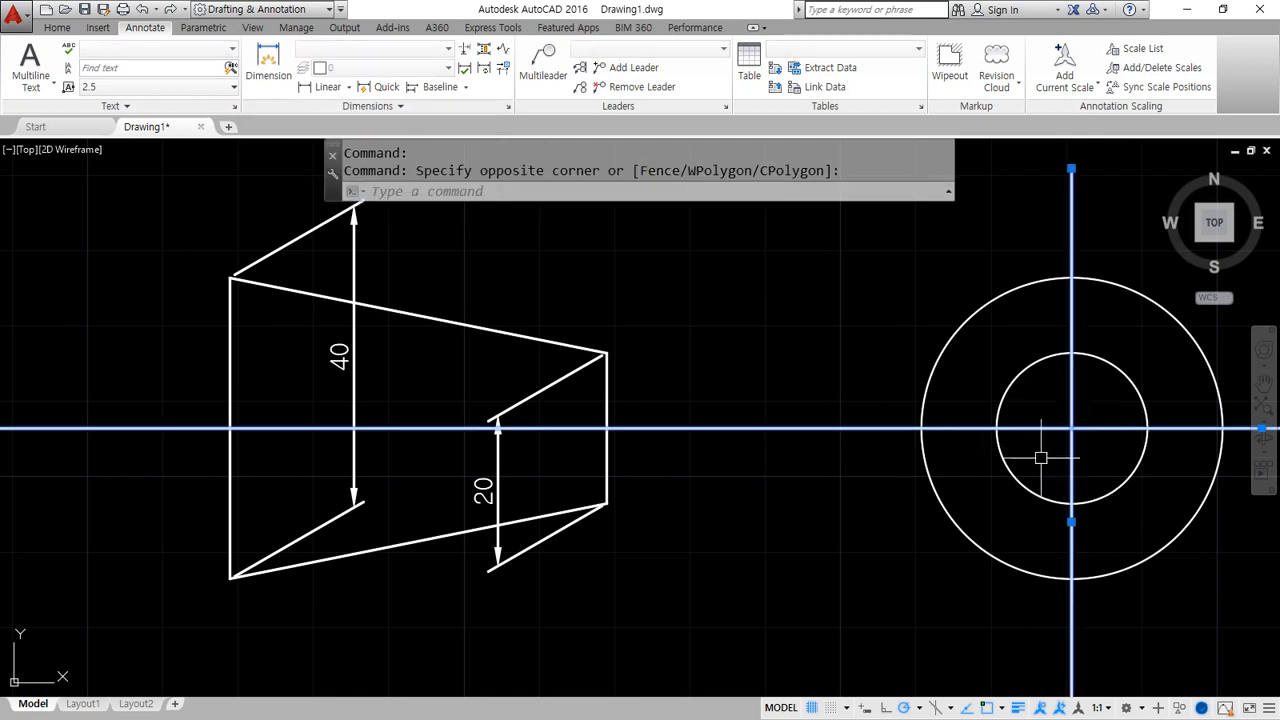
type("e")
key("Return")
Erase the tapered profile together with its two oblique dimensions.
left_click(703, 558)
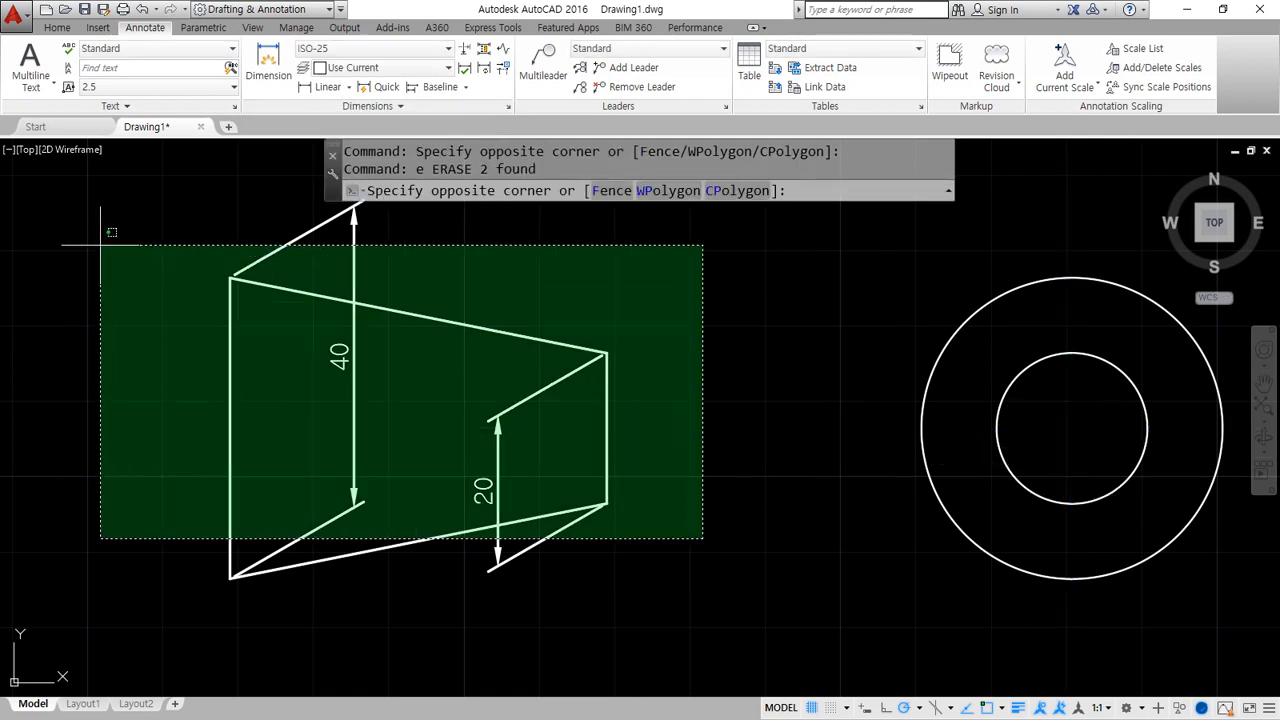
left_click(94, 240)
type("e")
key("Return")
Add a center mark to the inner circle and select its lines to inspect them.
middle_click_drag(1093, 519, 573, 488)
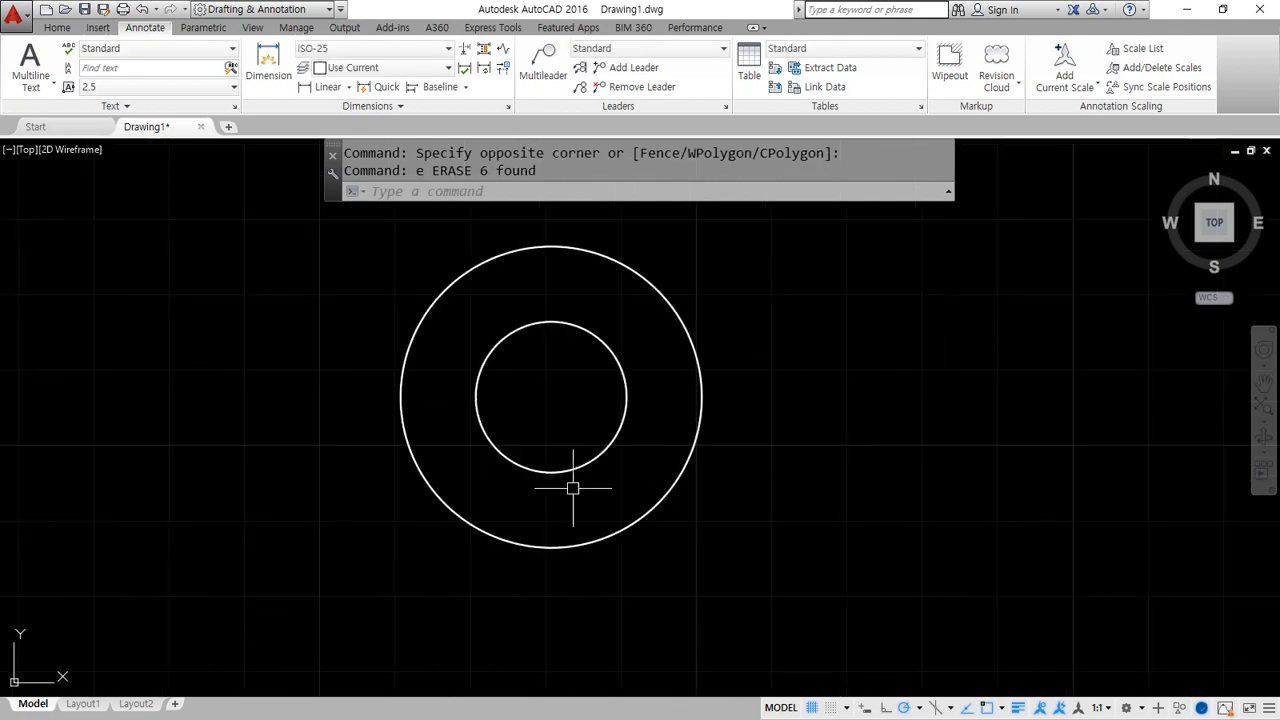
left_click(365, 106)
left_click(270, 127)
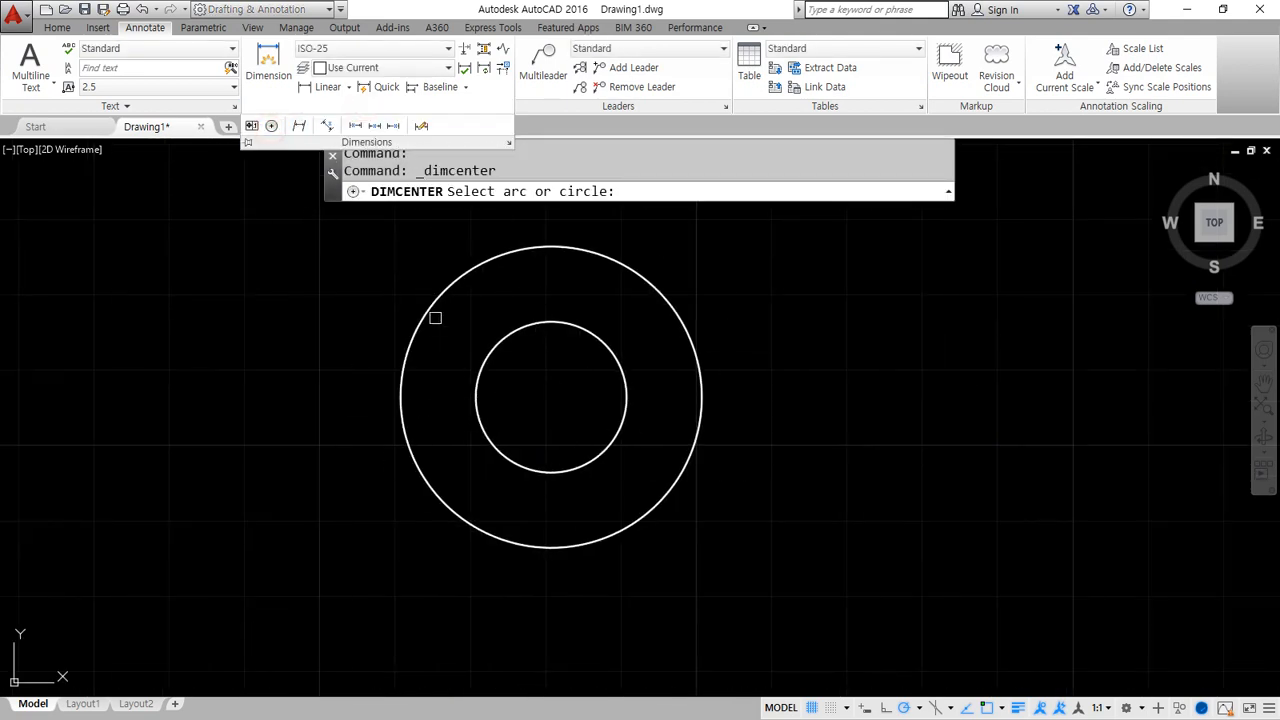
left_click(609, 342)
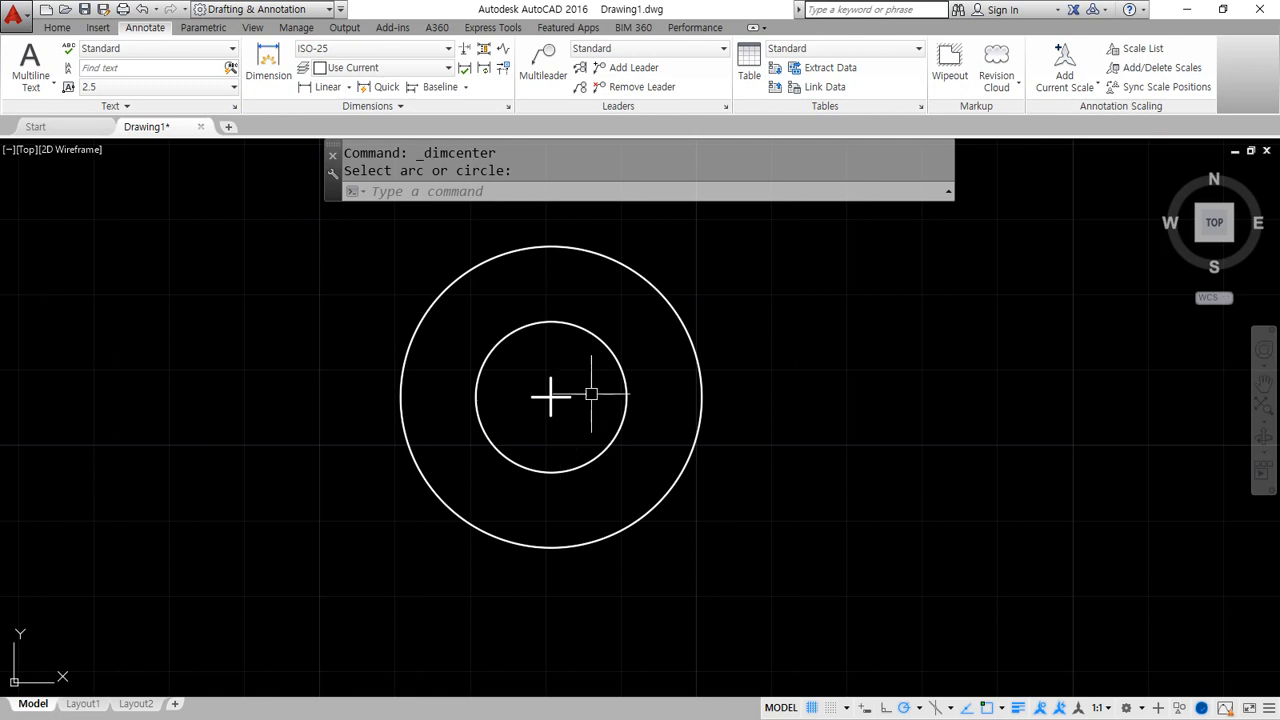
scroll(543, 362, "up", 2)
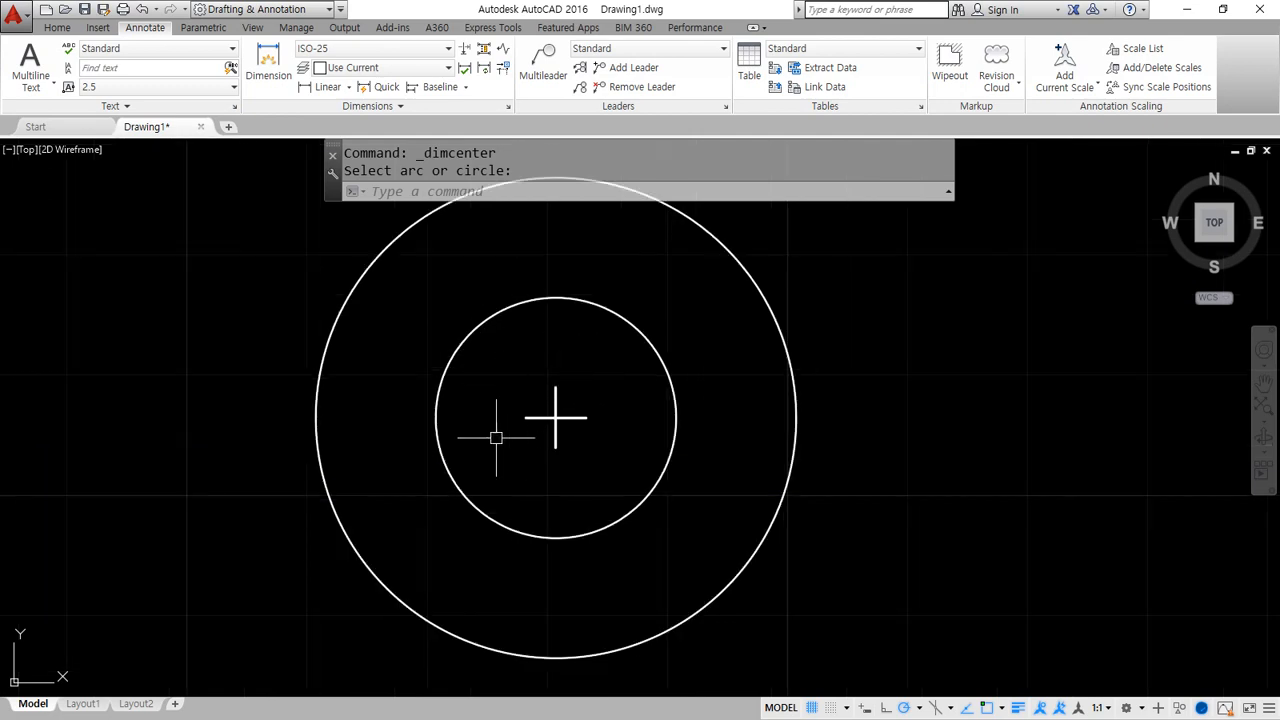
left_click(625, 437)
left_click(490, 390)
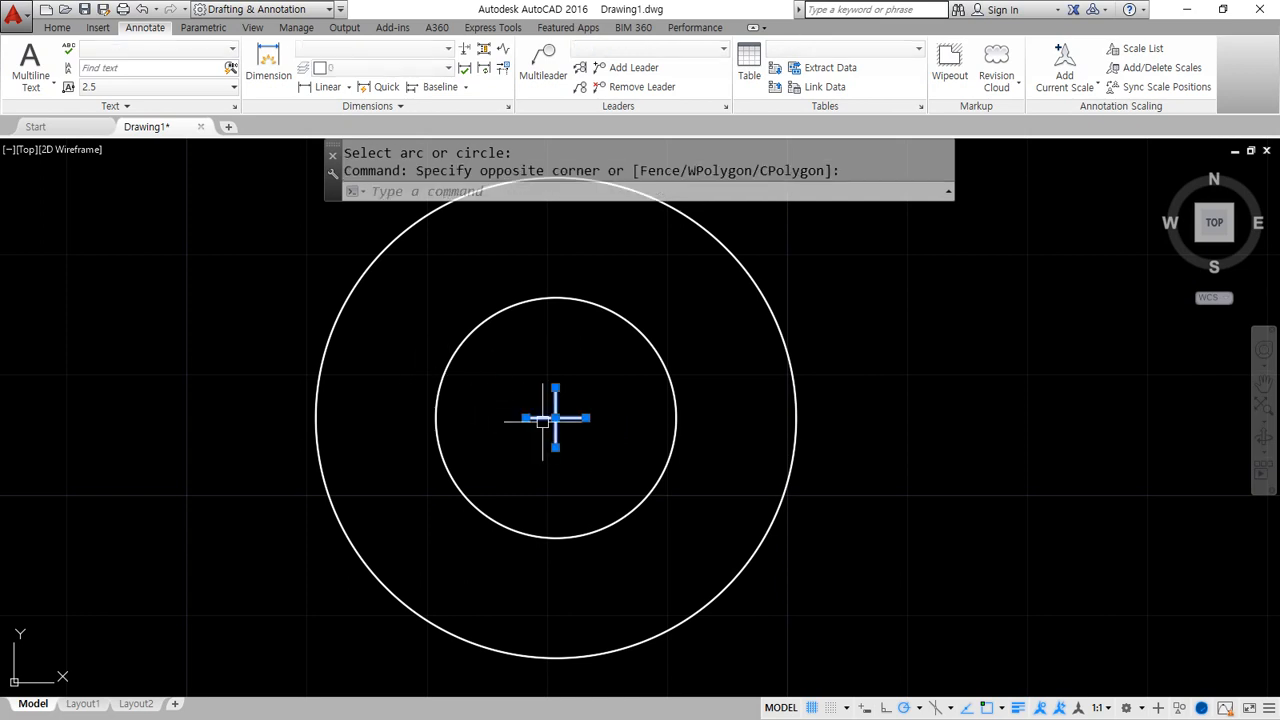
key("Escape")
Erase the center mark from the inner circle.
scroll(566, 423, "up", 7)
middle_click_drag(585, 386, 609, 451)
left_click(573, 475)
left_click(406, 354)
type("e")
key("Return")
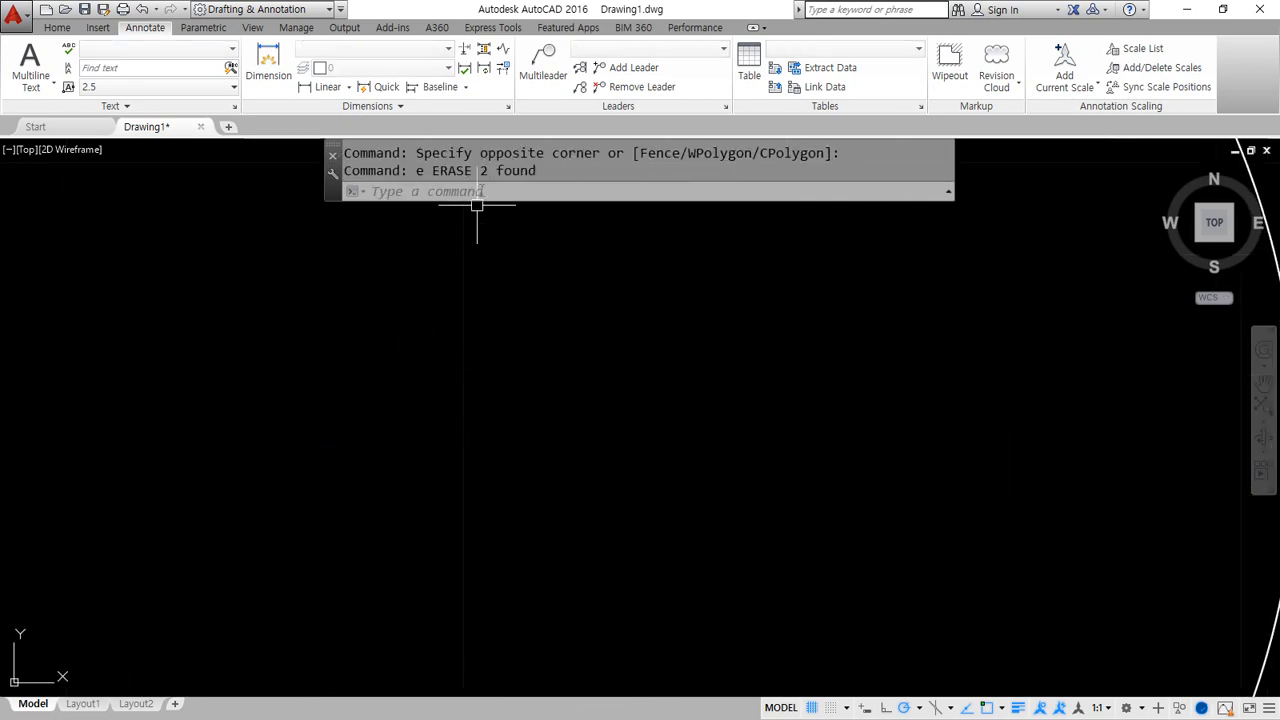
Review the center mark type and size in the ISO-25 dimension style's symbol and arrow settings.
left_click(508, 106)
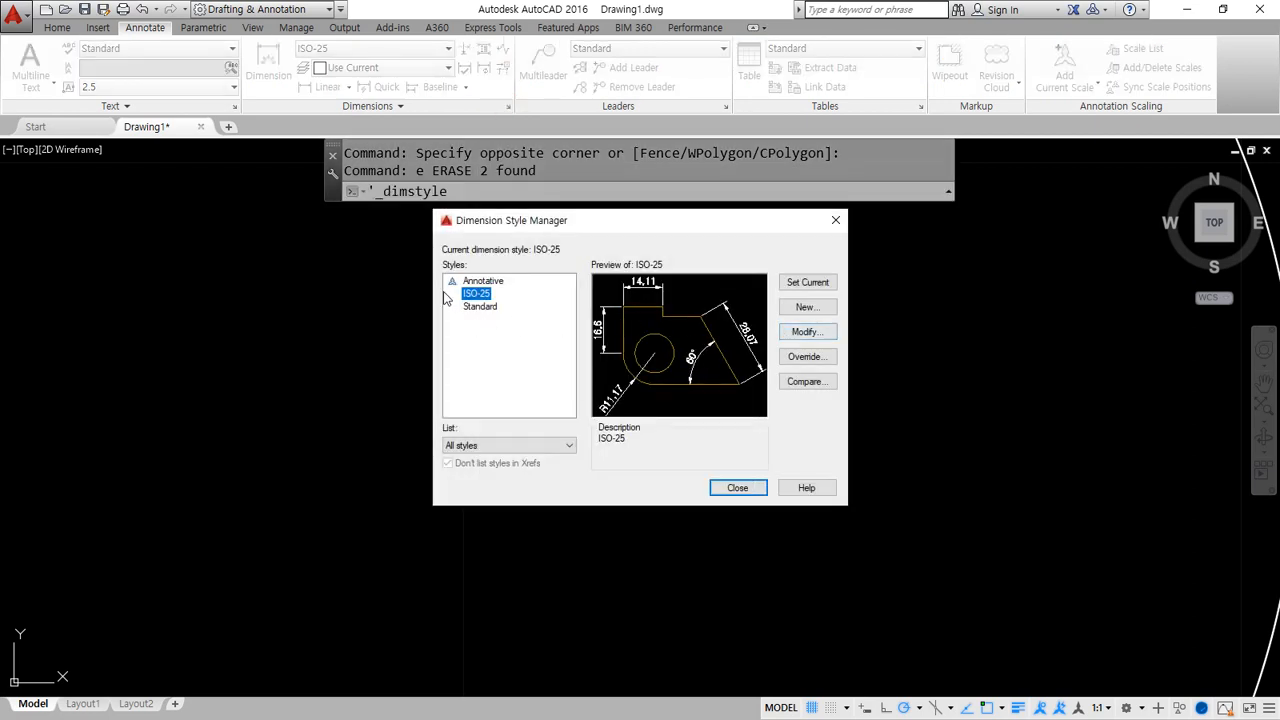
left_click(805, 332)
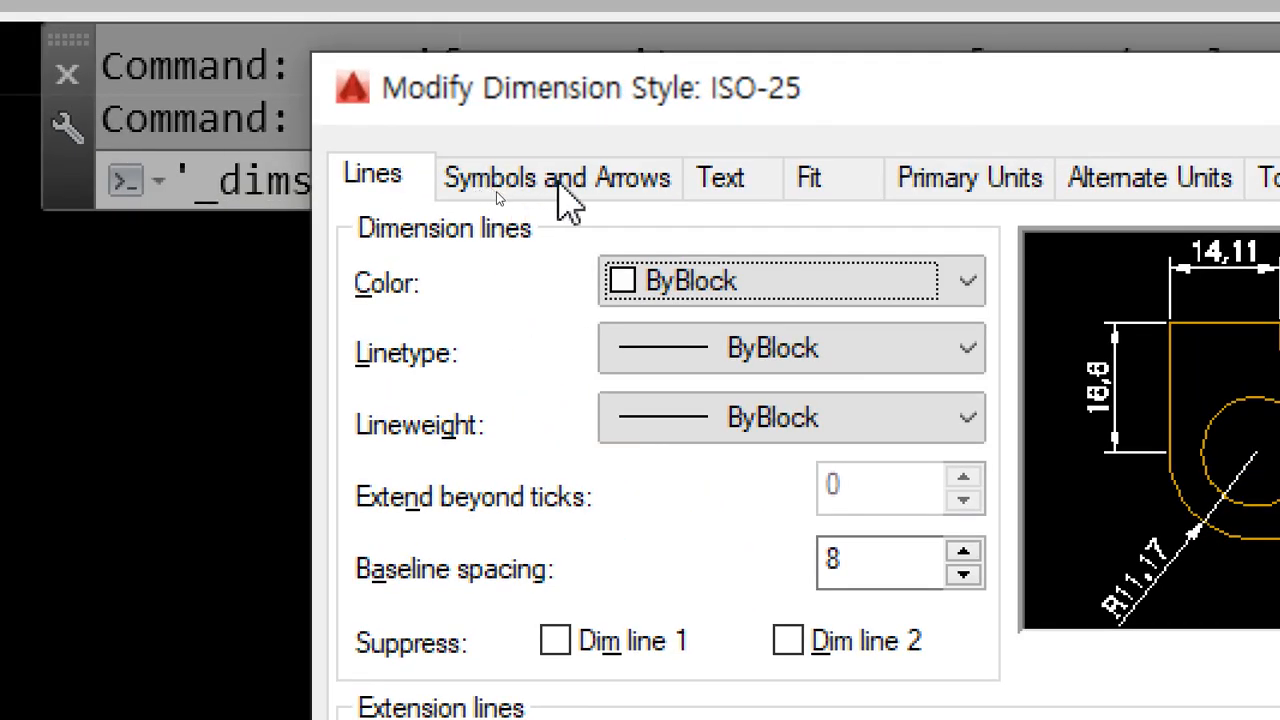
left_click(557, 188)
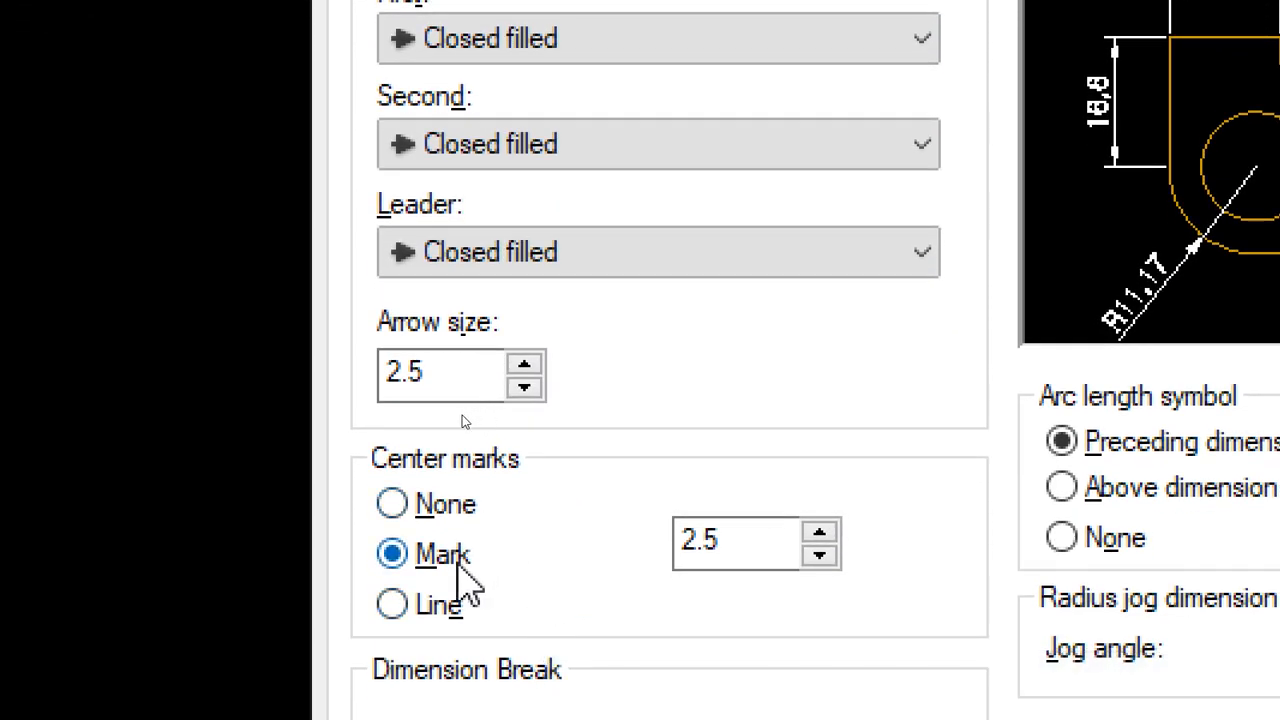
left_click_drag(757, 538, 657, 536)
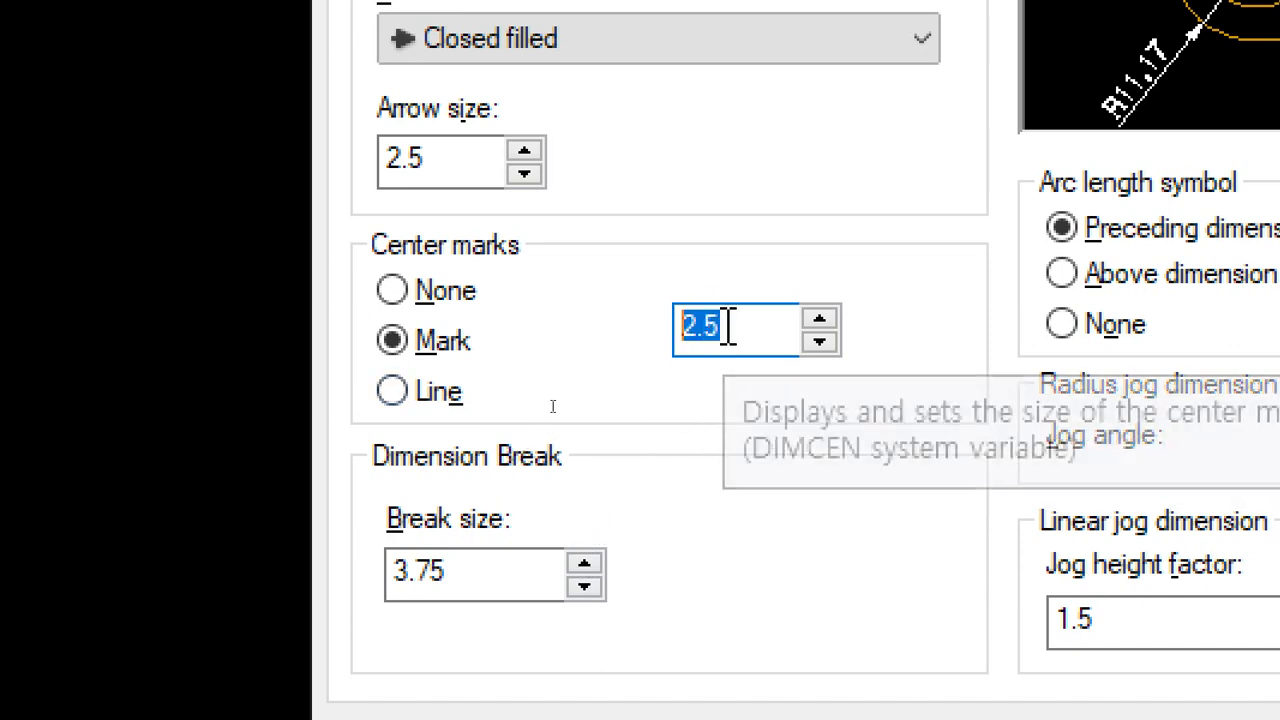
left_click(687, 325)
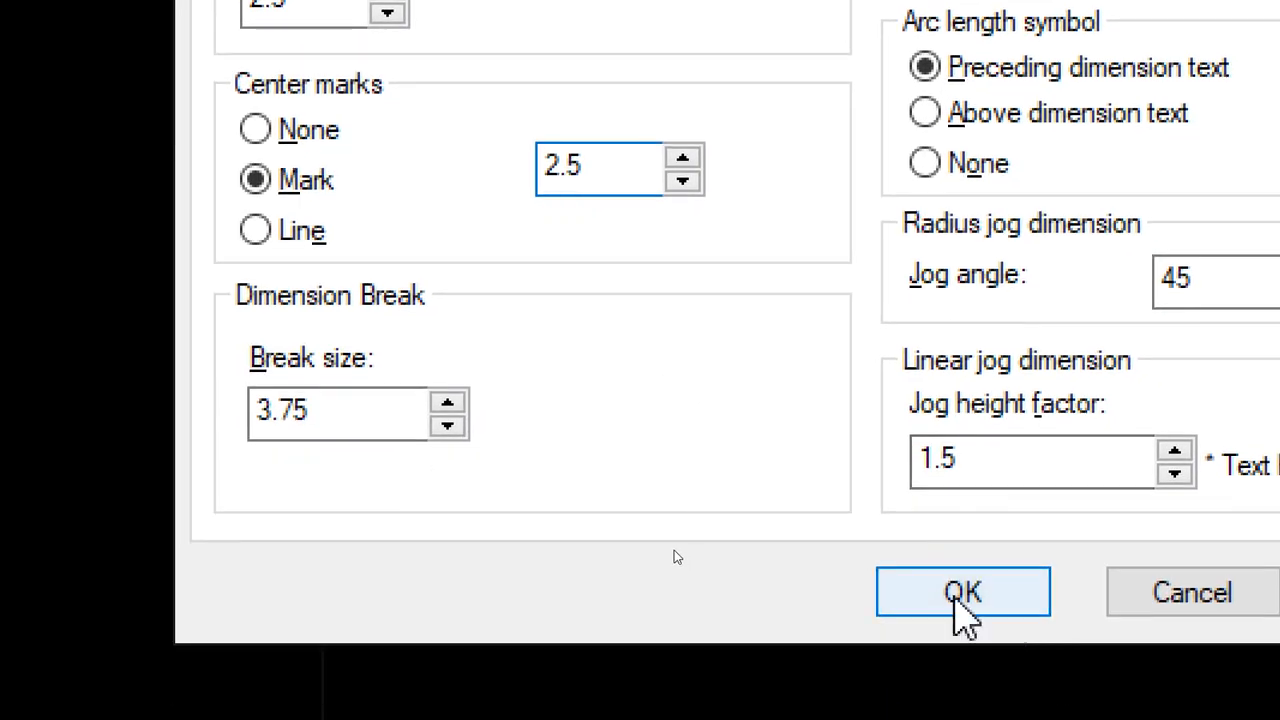
left_click(957, 591)
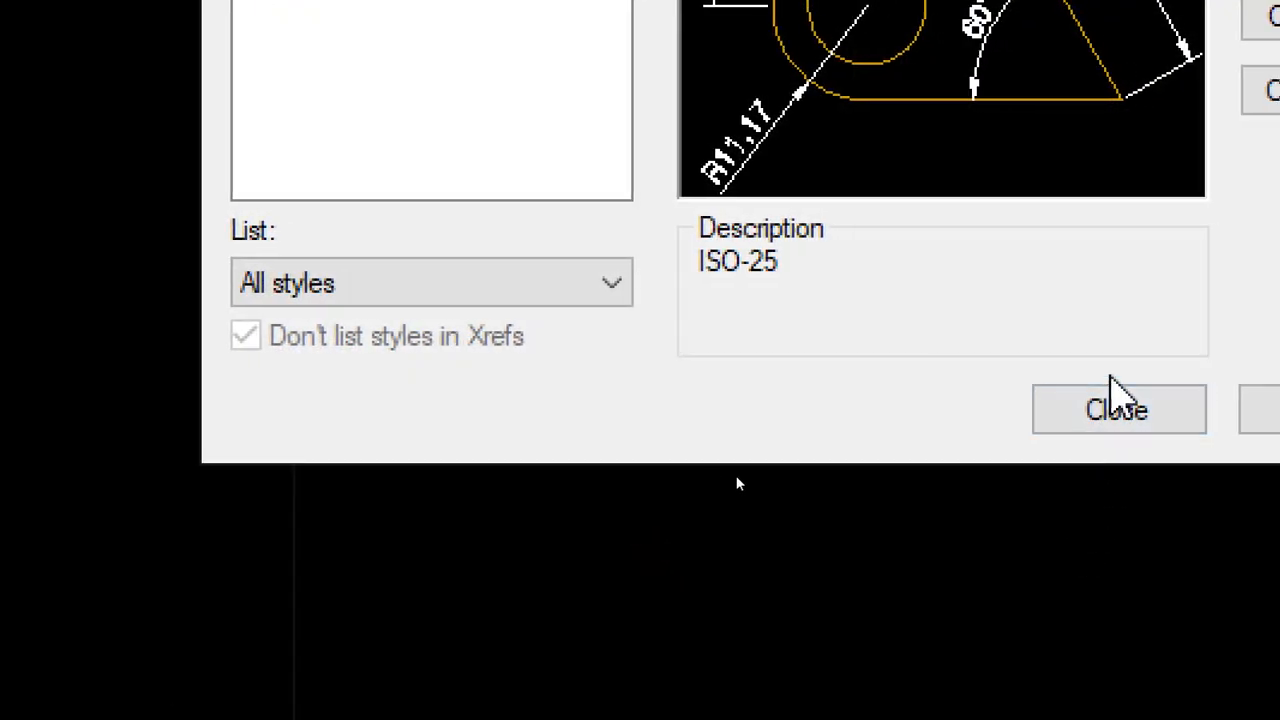
left_click(1140, 412)
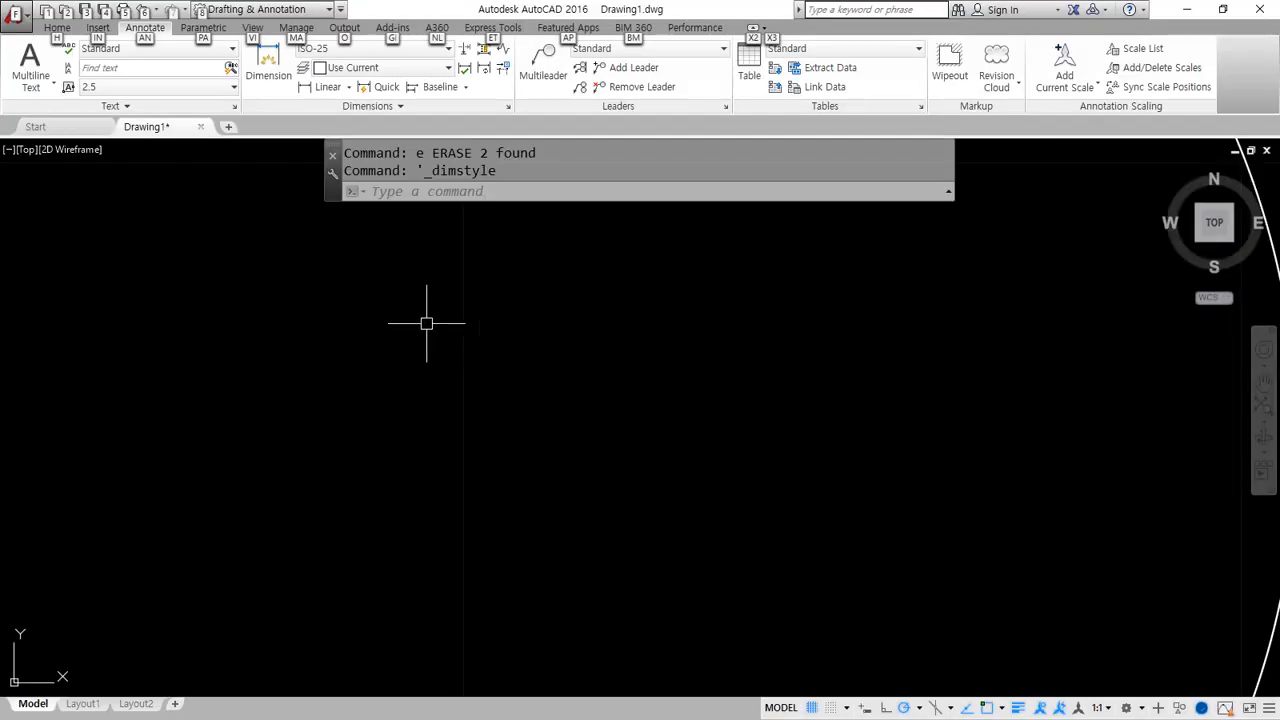
key("Escape")
Place a new center mark on the inner circle and view it up close.
scroll(697, 420, "down", 3)
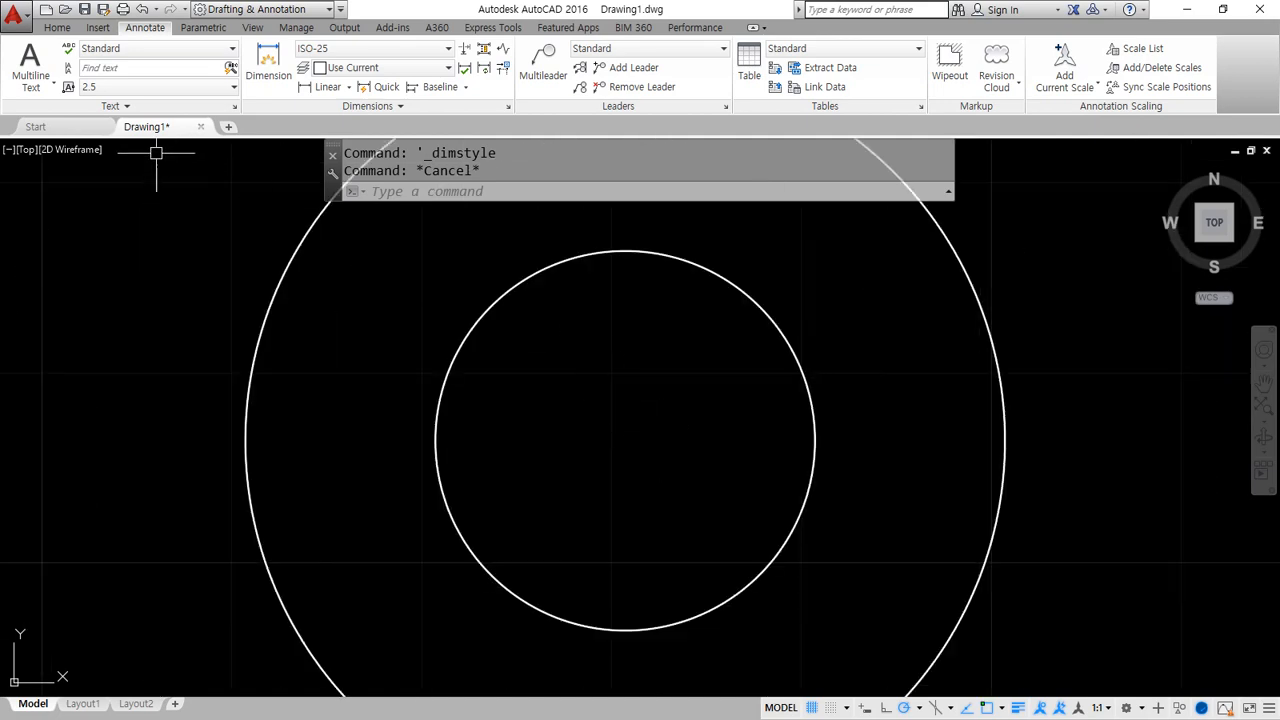
left_click(334, 104)
left_click(273, 126)
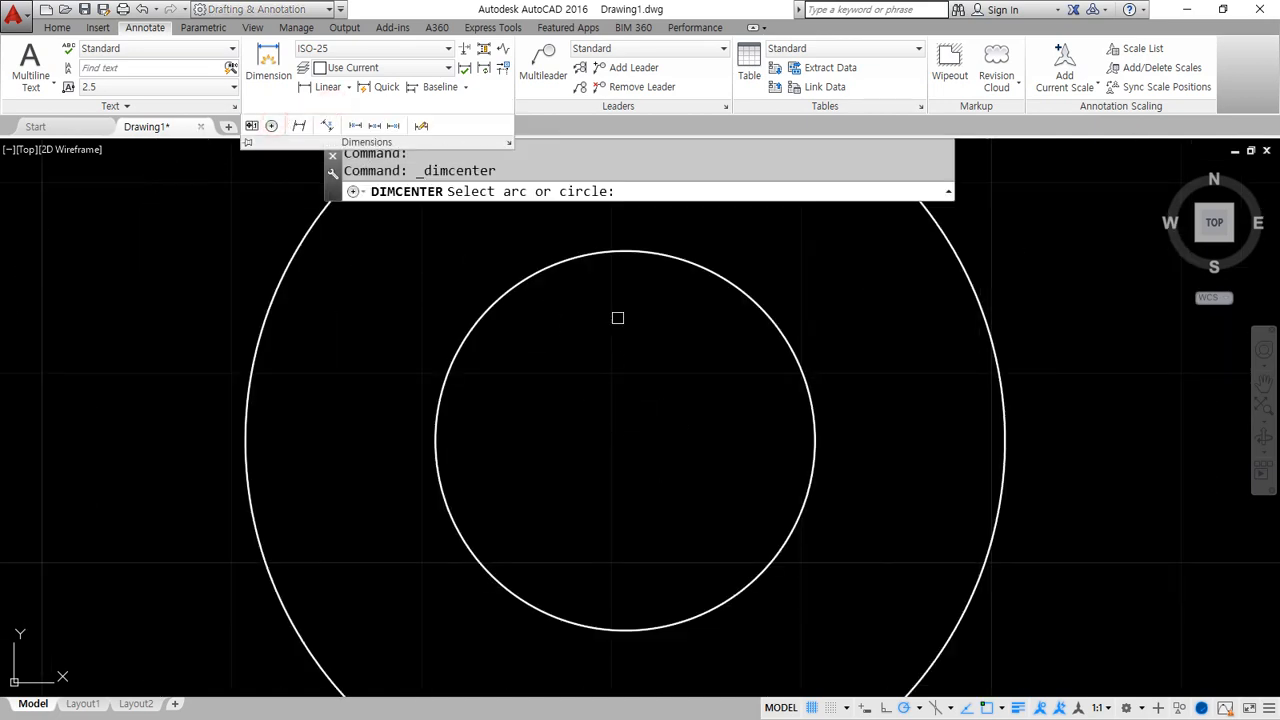
left_click(726, 283)
scroll(637, 466, "up", 4)
scroll(637, 466, "up", 2)
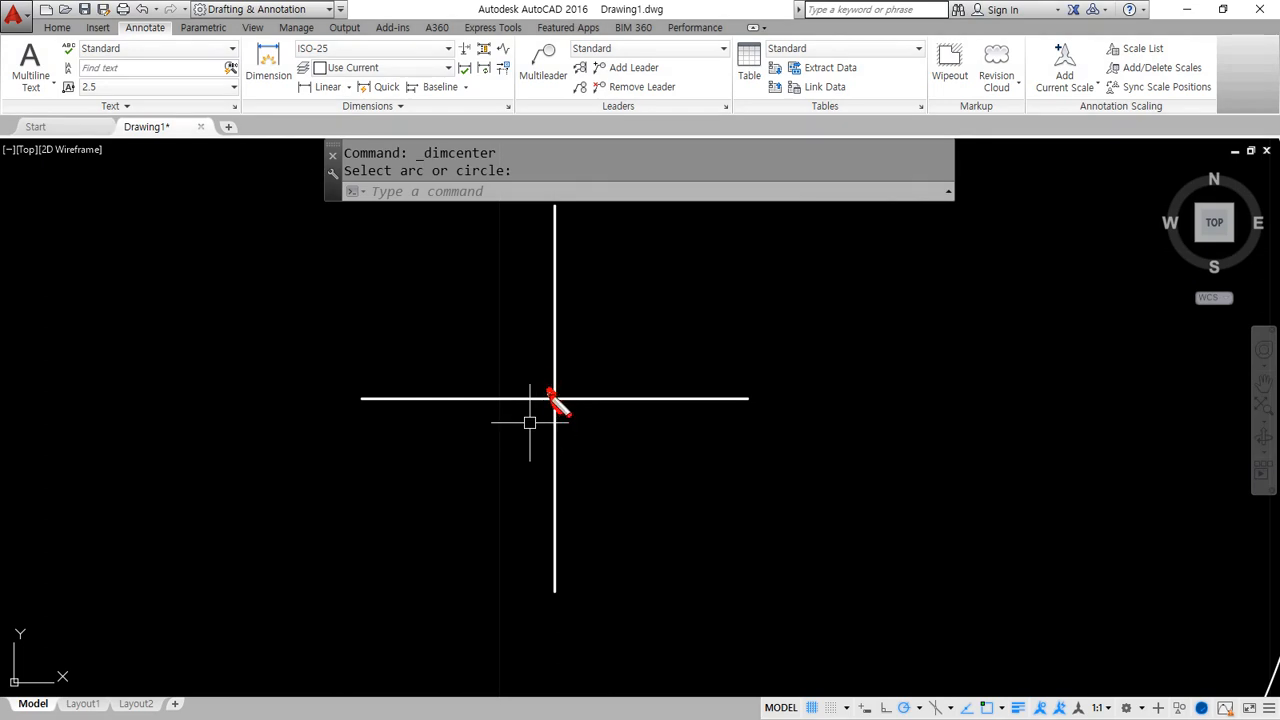
left_click_drag(549, 391, 699, 401)
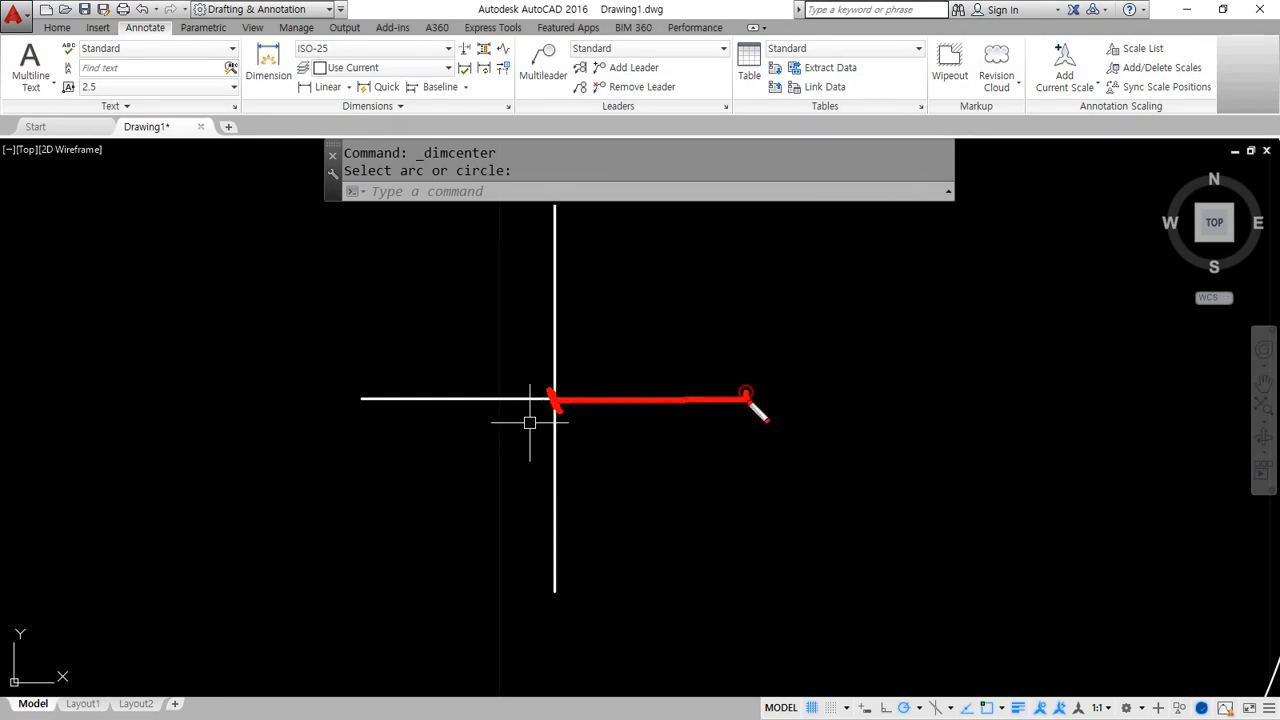
Add a linear dimension from the center of the inner circle's center mark to the right end of its horizontal line.
left_click(328, 86)
left_click(554, 398)
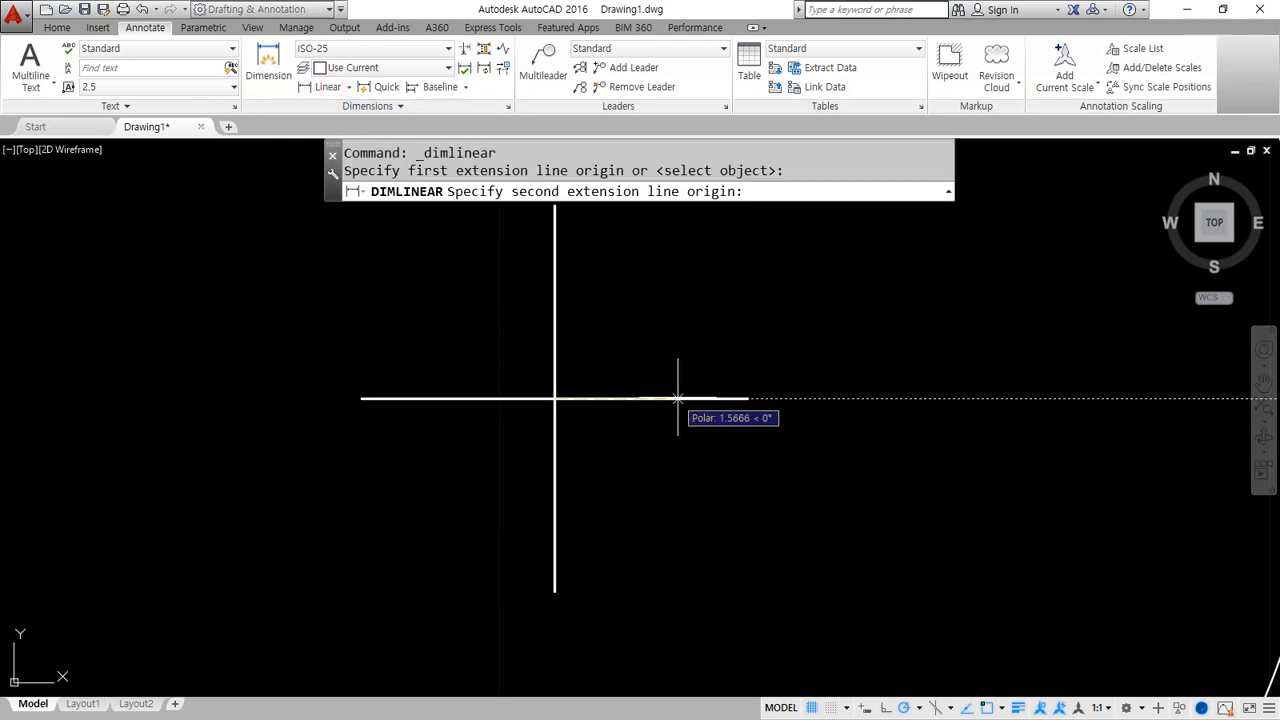
left_click(748, 398)
scroll(640, 343, "down", 5)
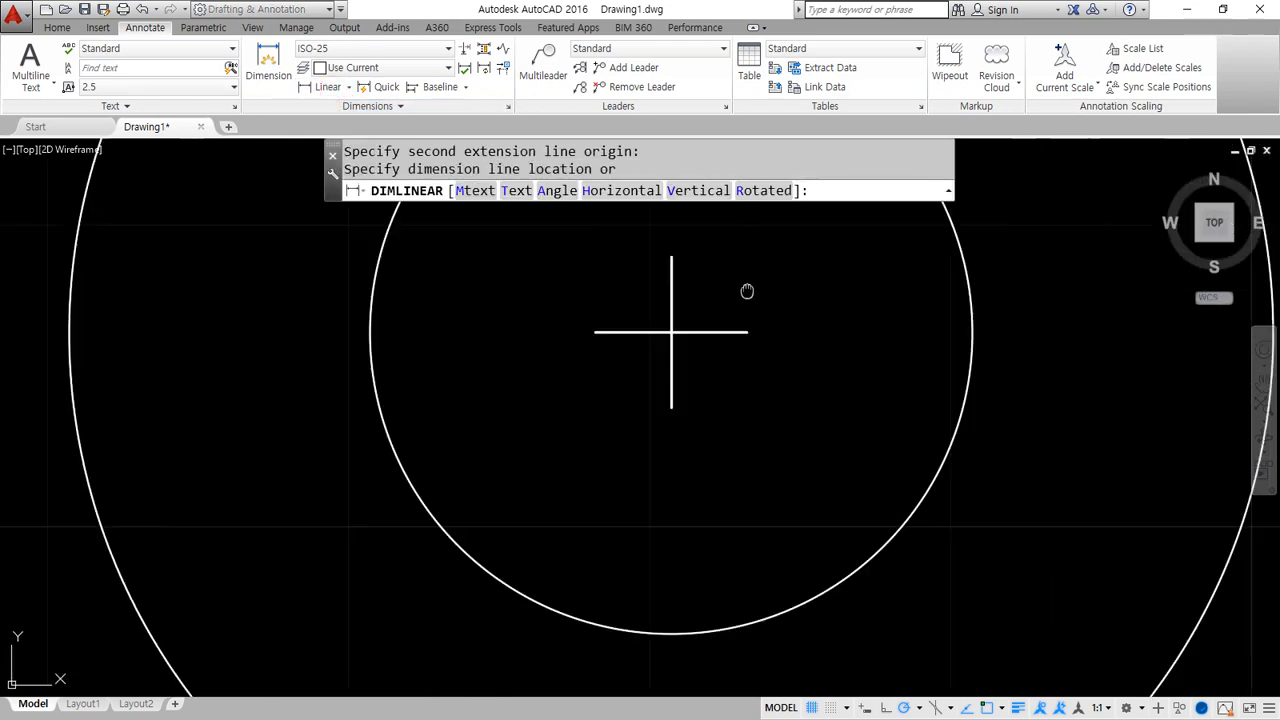
scroll(652, 407, "up", 3)
left_click(652, 407)
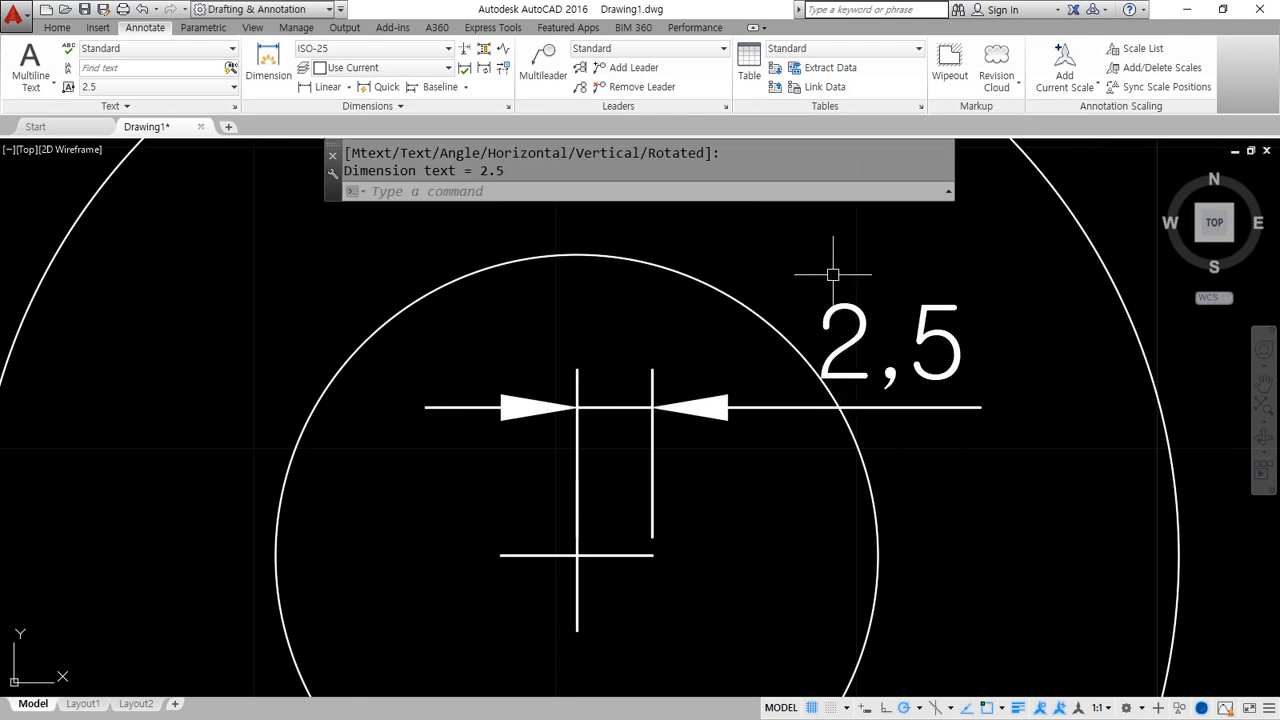
middle_click_drag(571, 554, 601, 451)
left_click_drag(607, 456, 690, 470)
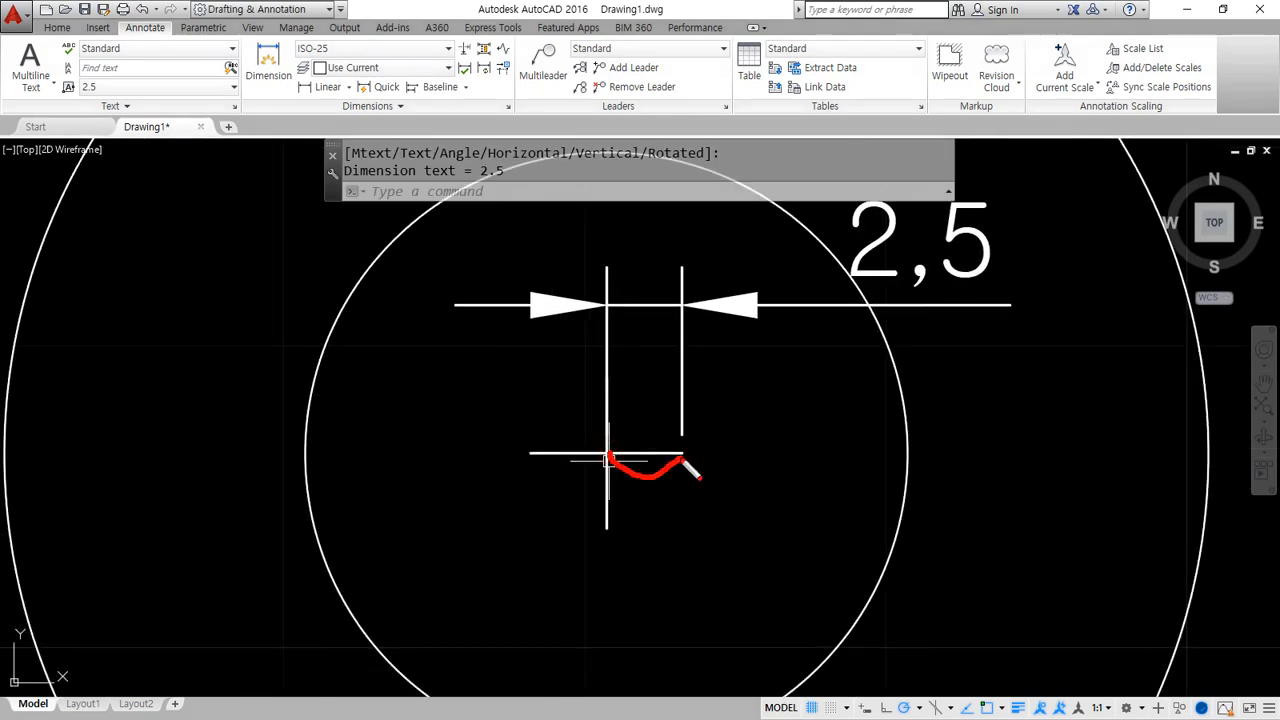
mouse_move(605, 457)
left_mouse_down()
mouse_move(525, 437)
mouse_move(555, 418)
left_mouse_up()
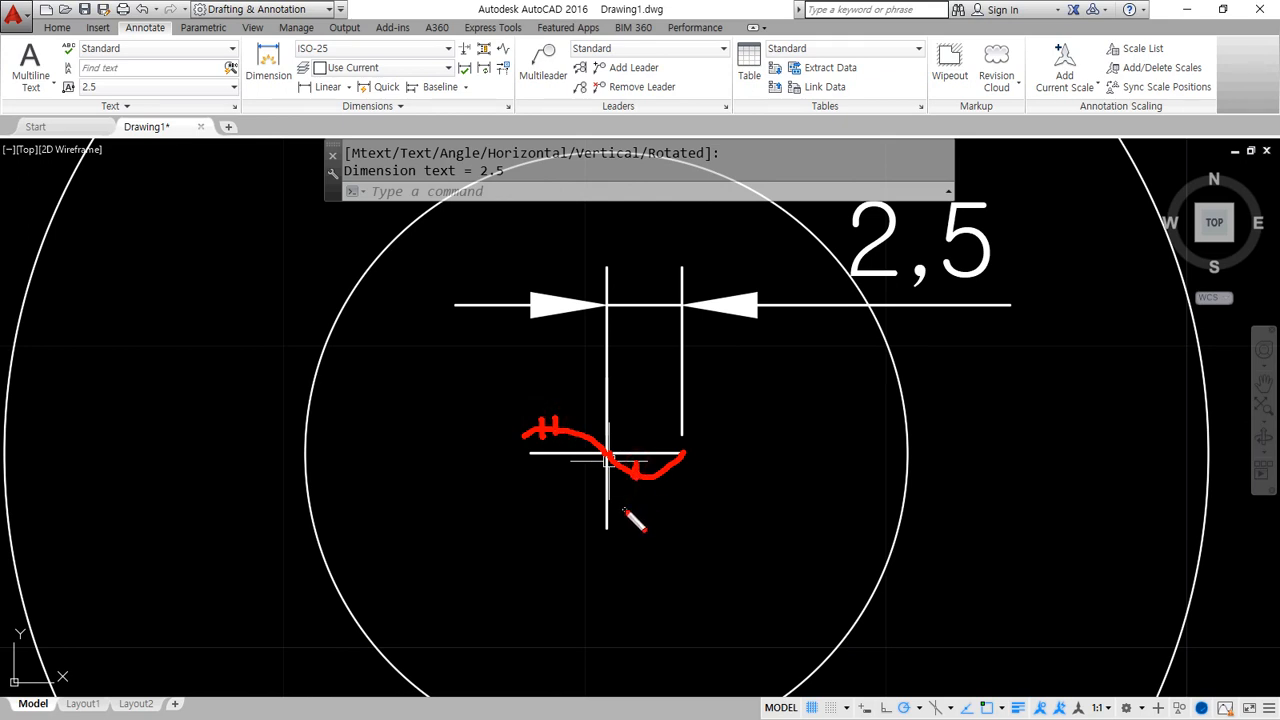
key("Escape")
Erase the linear dimension together with the center mark's vertical line, and undo that erasure.
left_click(686, 386)
left_click(578, 308)
type("e")
key("Return")
scroll(602, 467, "up", 2)
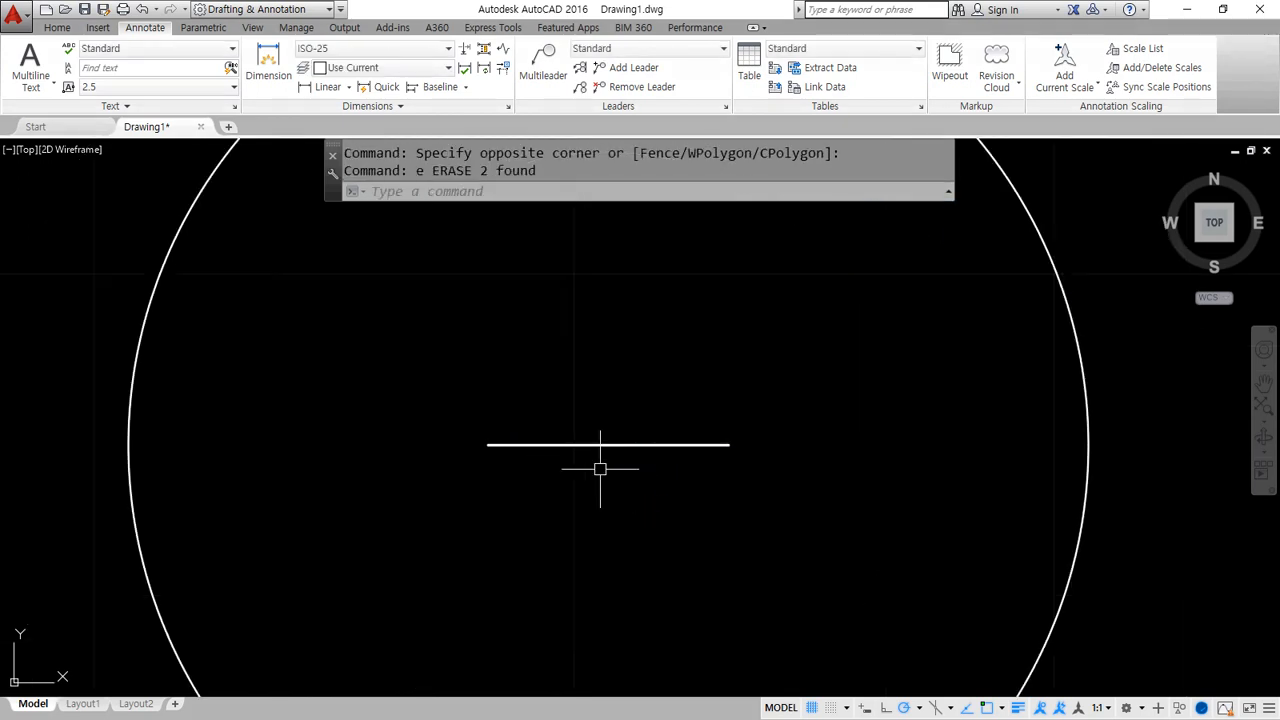
scroll(600, 468, "up", 1)
key("ctrl+z")
key("ctrl+z")
Erase only the linear dimension, keeping both lines of the center mark.
left_click(706, 322)
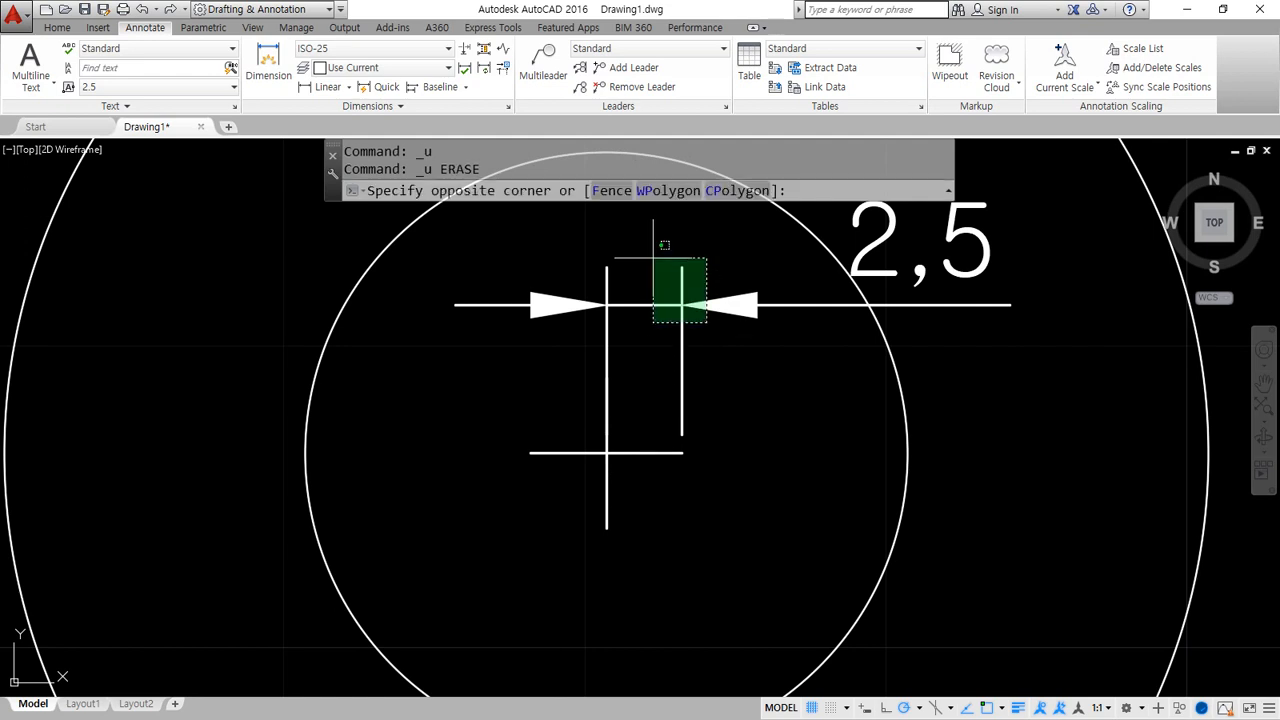
left_click(654, 258)
type("e")
key("Return")
scroll(630, 450, "up", 2)
Move the center mark's horizontal line up and to the right, away from the vertical line.
type("m")
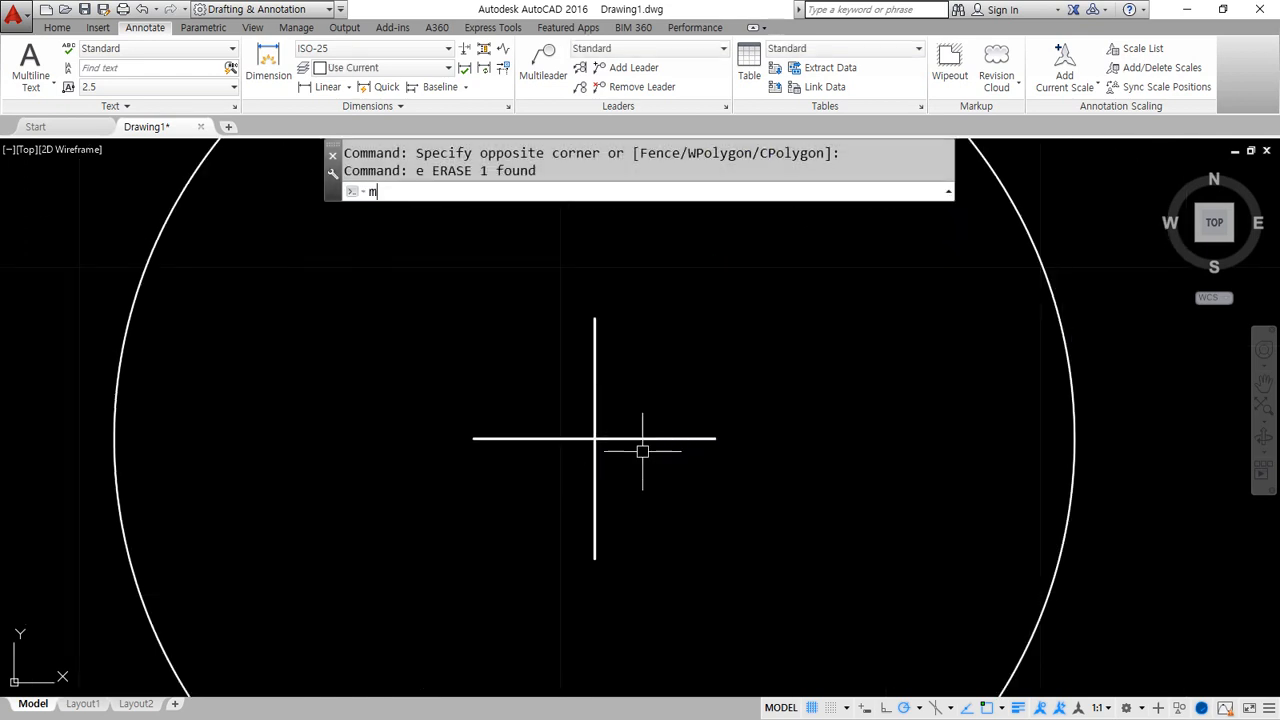
key("Return")
left_click(654, 437)
key("Return")
left_click(662, 492)
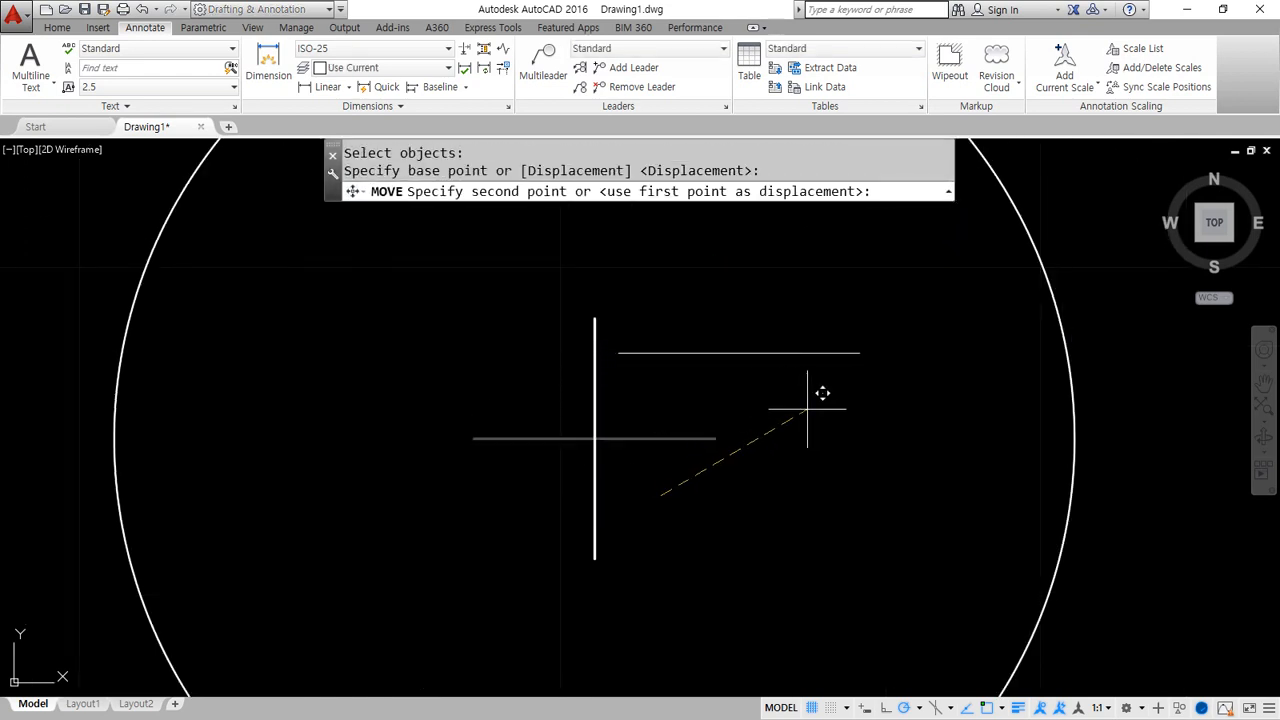
left_click(833, 413)
Erase both lines of the center mark from the inner circle.
key("Return")
left_click(650, 464)
left_click(513, 401)
key("Return")
left_click(683, 475)
left_click(586, 491)
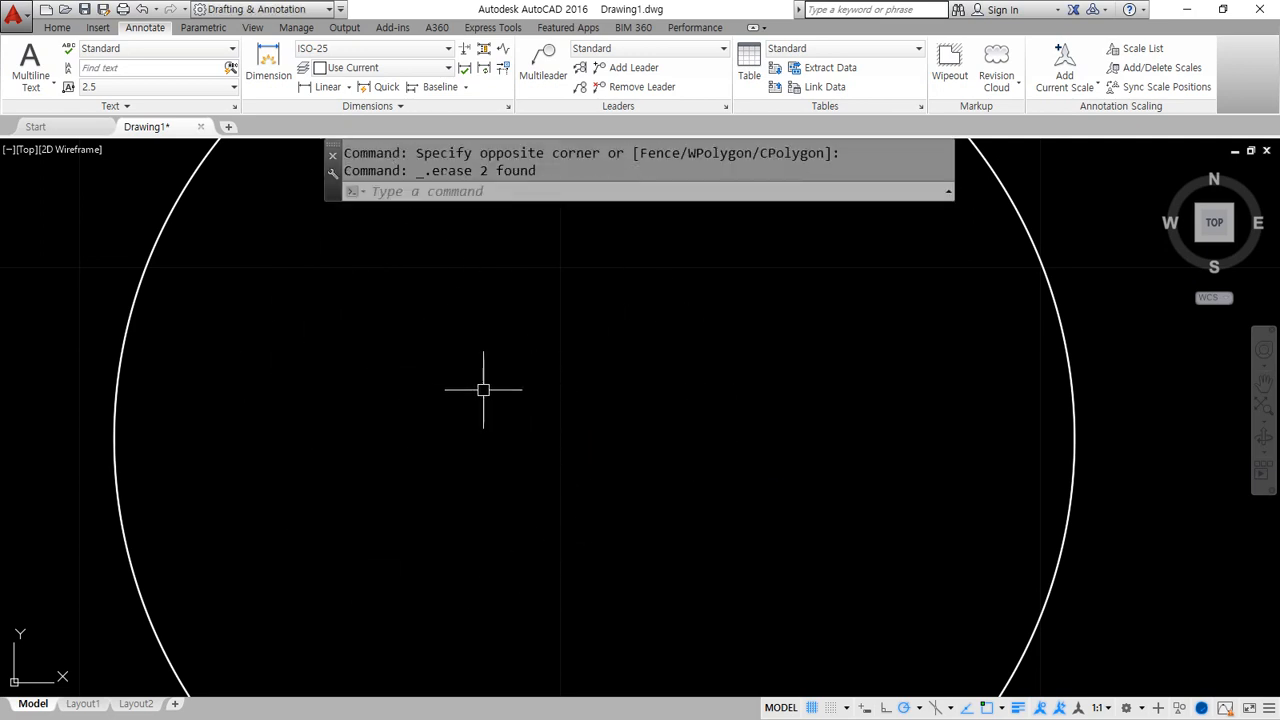
Set the center mark size of the ISO-25 dimension style to 10, keeping the Mark type.
type("d")
key("Return")
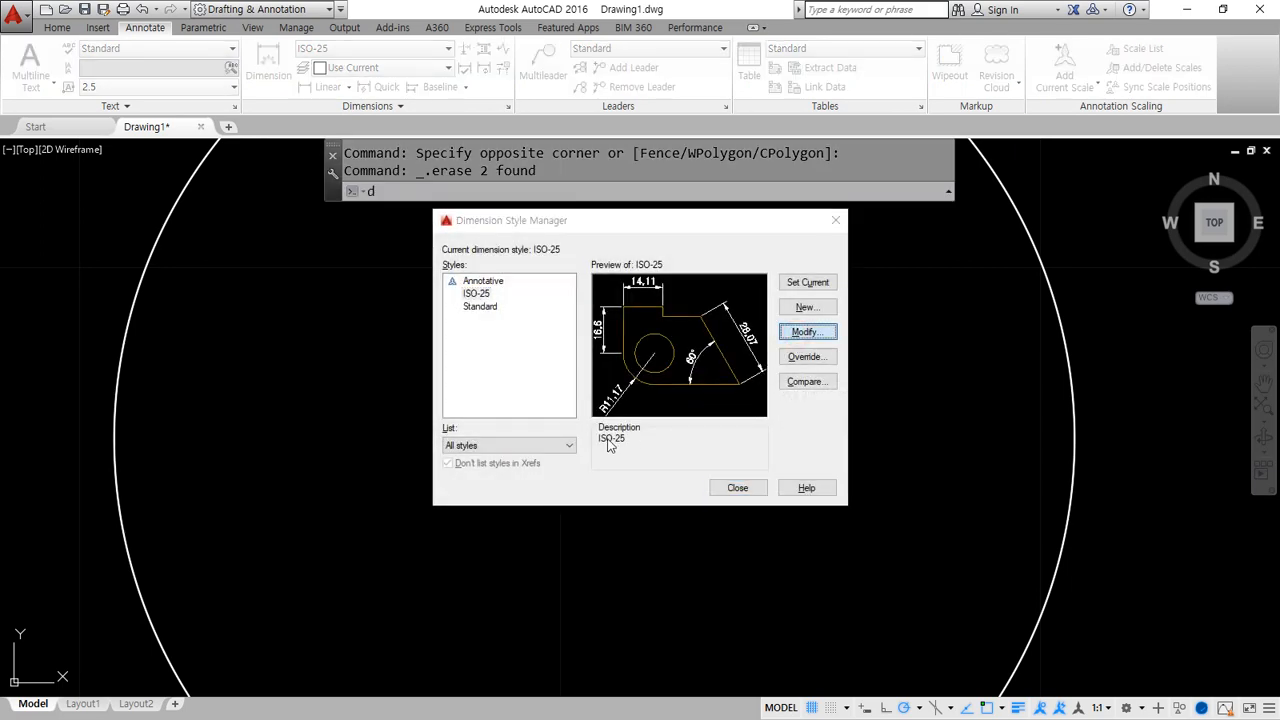
left_click(806, 332)
double_click(548, 408)
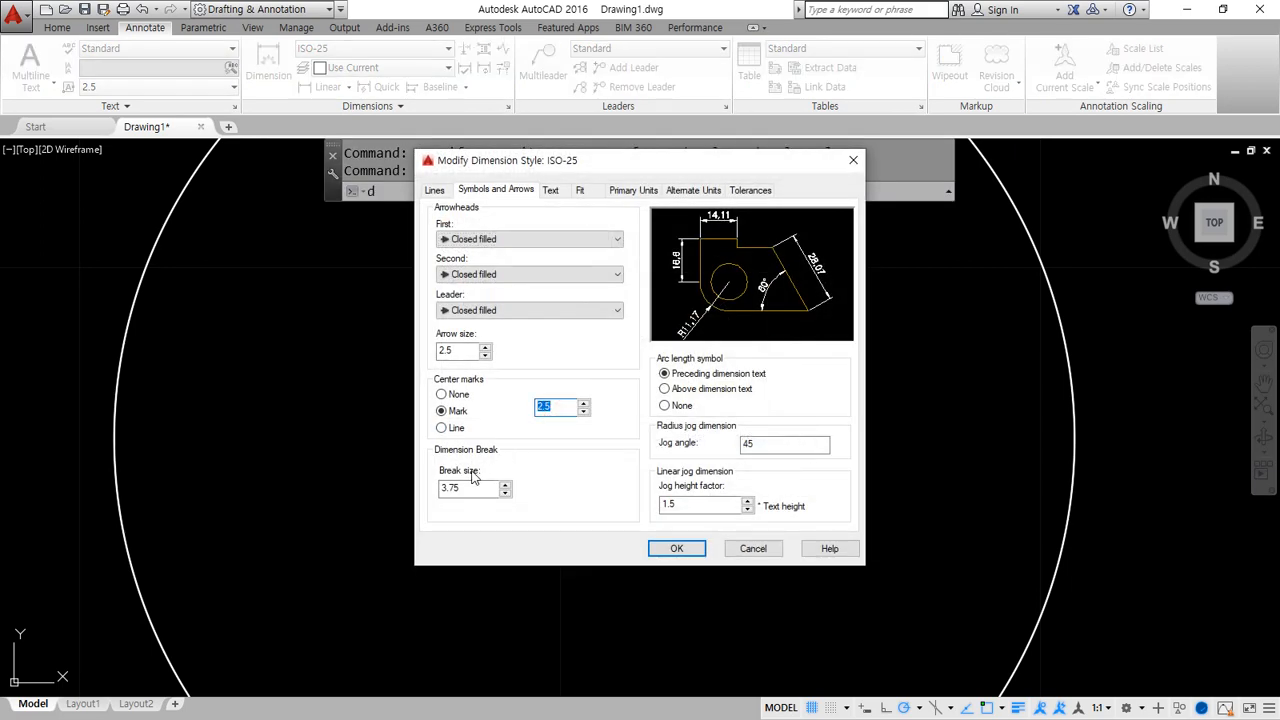
left_click(658, 549)
left_click(740, 486)
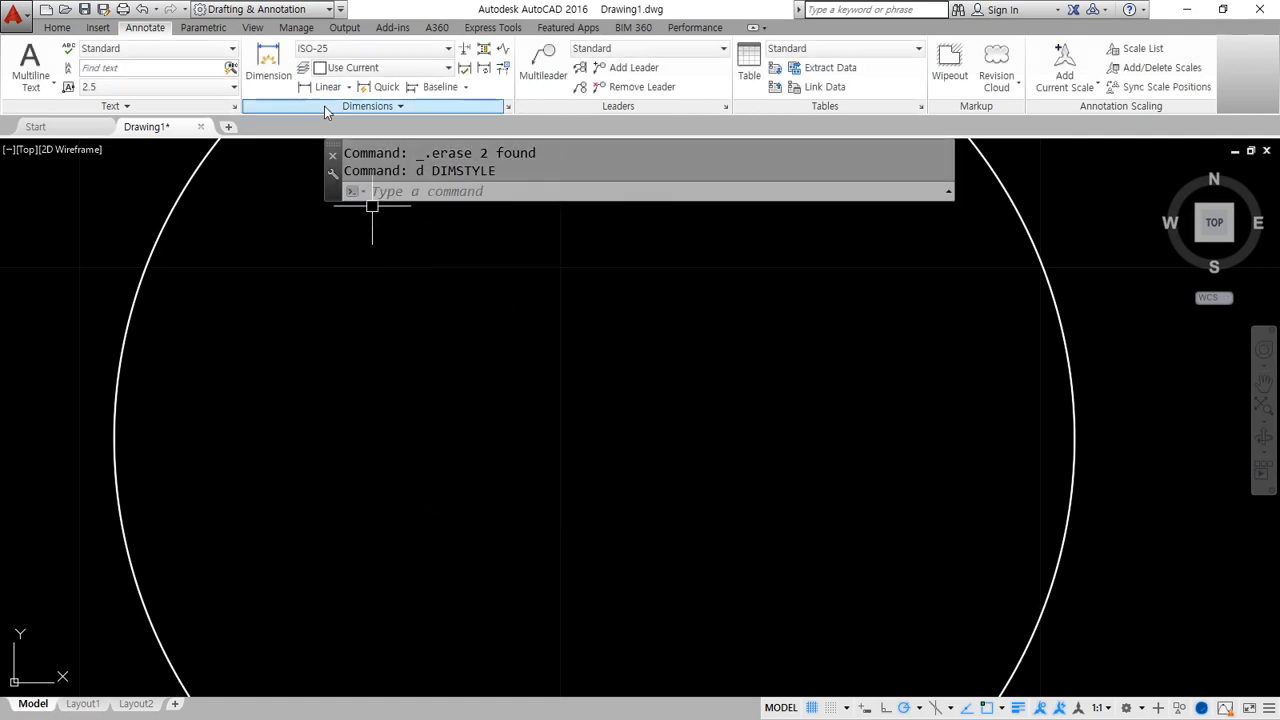
Place a center mark on the inner circle with the enlarged mark size.
left_click(324, 108)
left_click(272, 126)
left_click(187, 197)
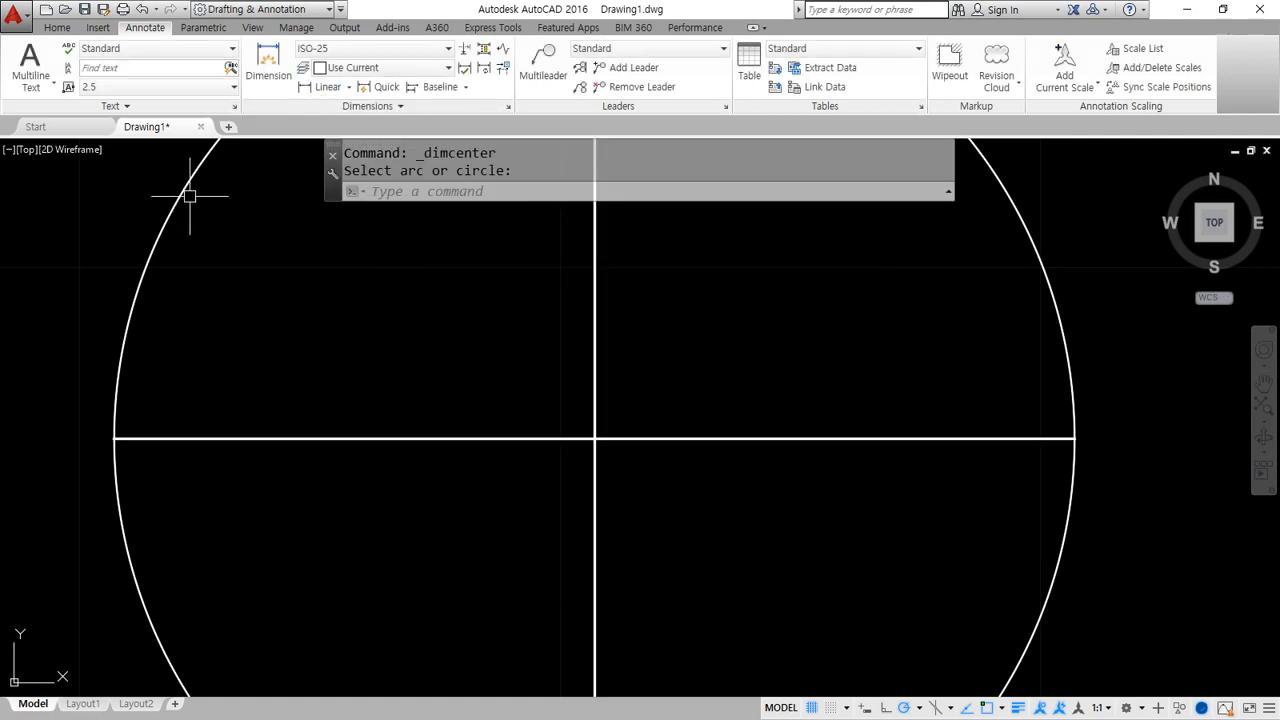
scroll(277, 371, "down", 4)
middle_click_drag(390, 412, 480, 484)
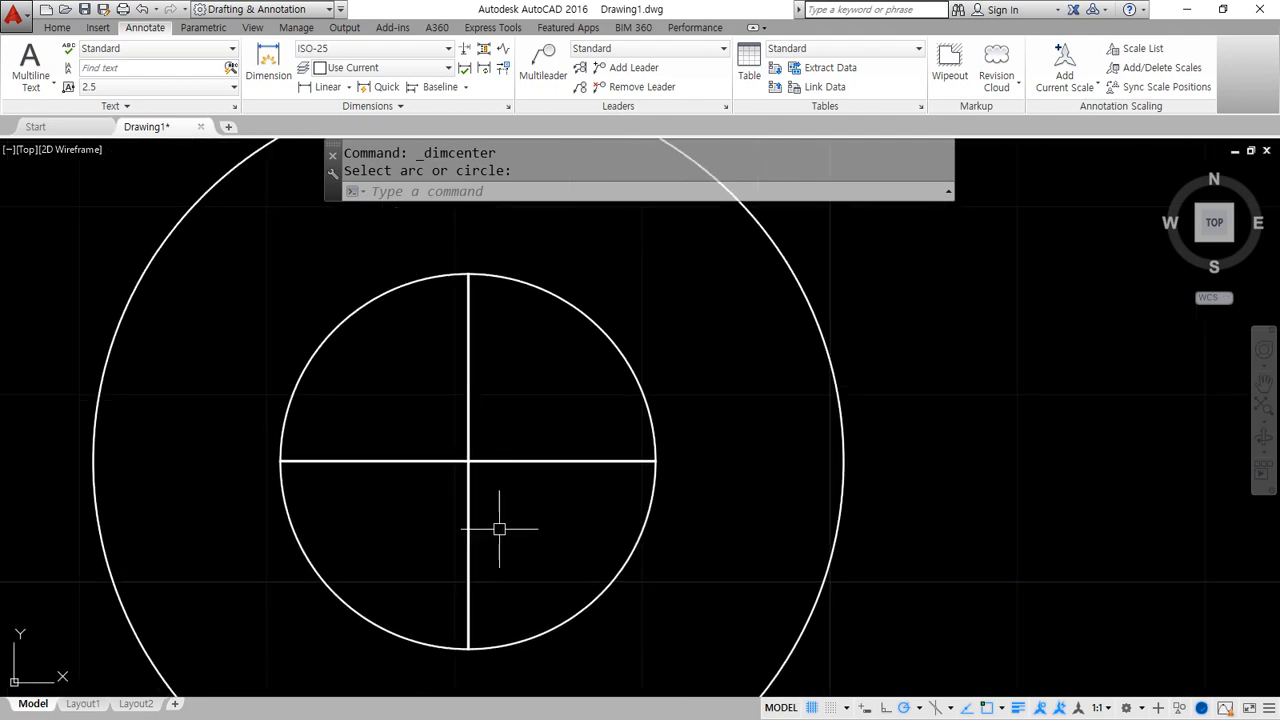
Erase the enlarged center mark from the inner circle.
left_click(509, 477)
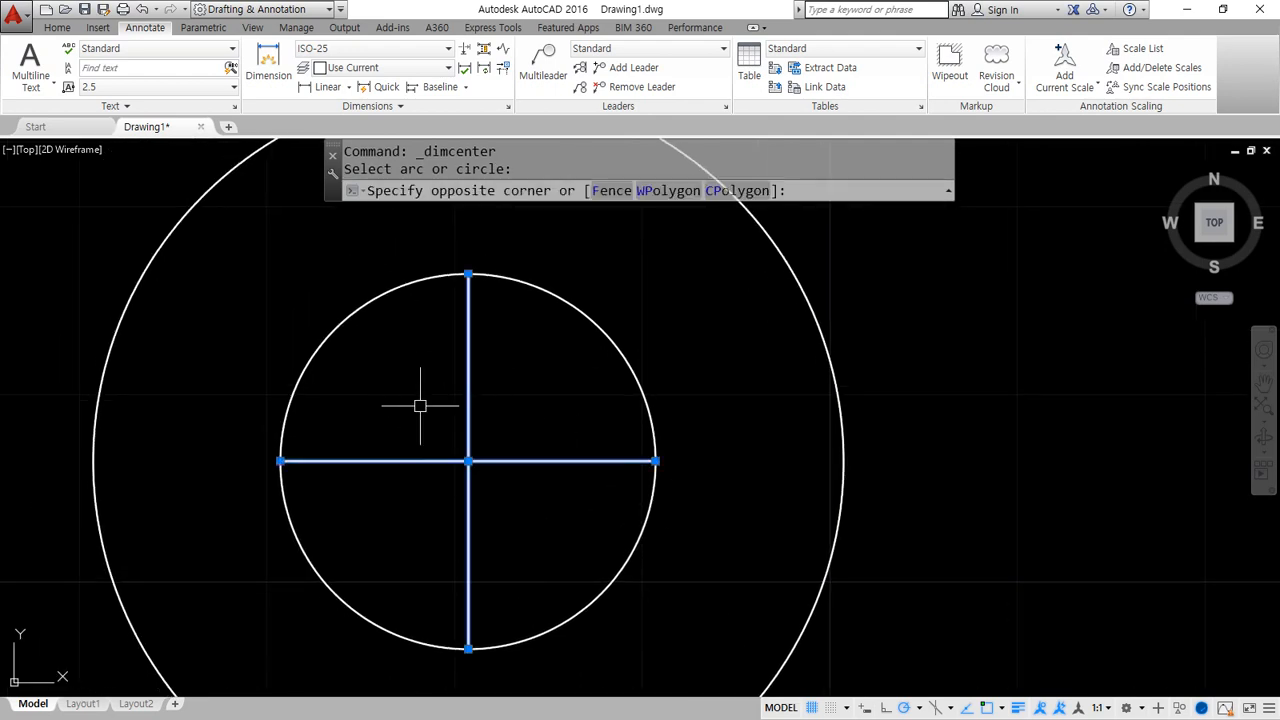
left_click(420, 406)
type("e")
key("Return")
Change the ISO-25 dimension style's center marks to the Line type with a size of 2.5.
type("d")
key("Return")
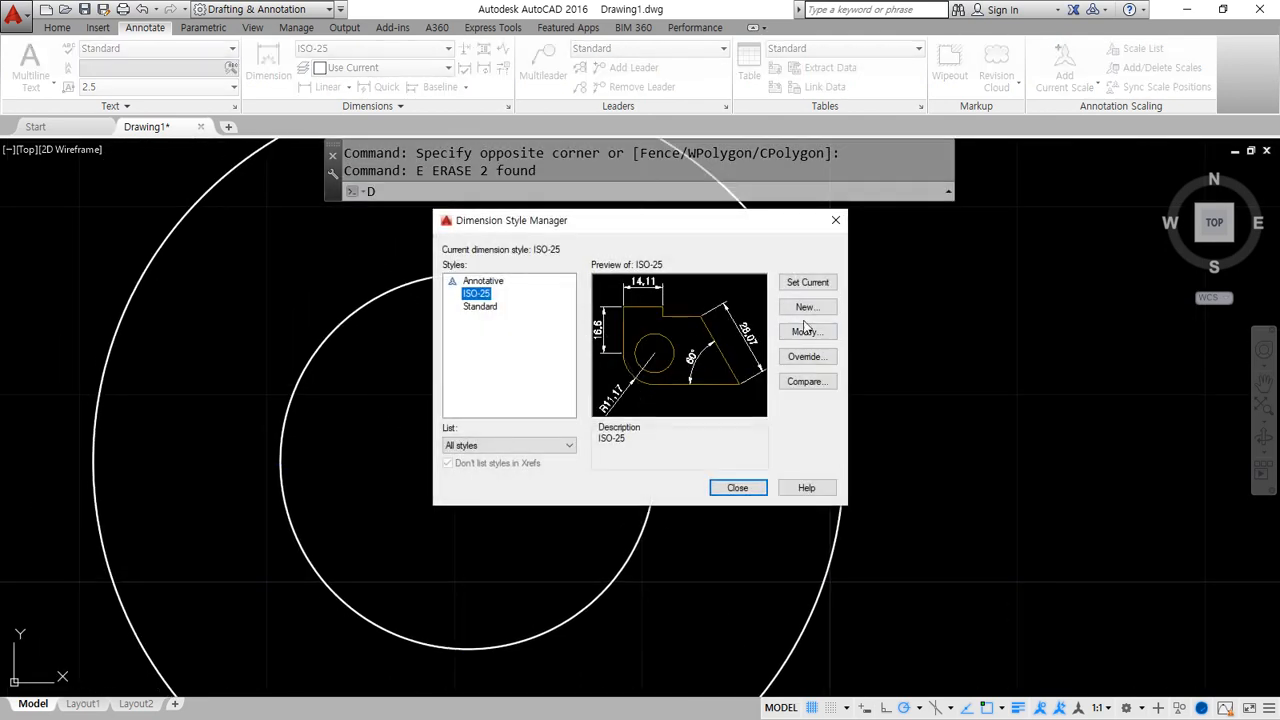
key("alt+m")
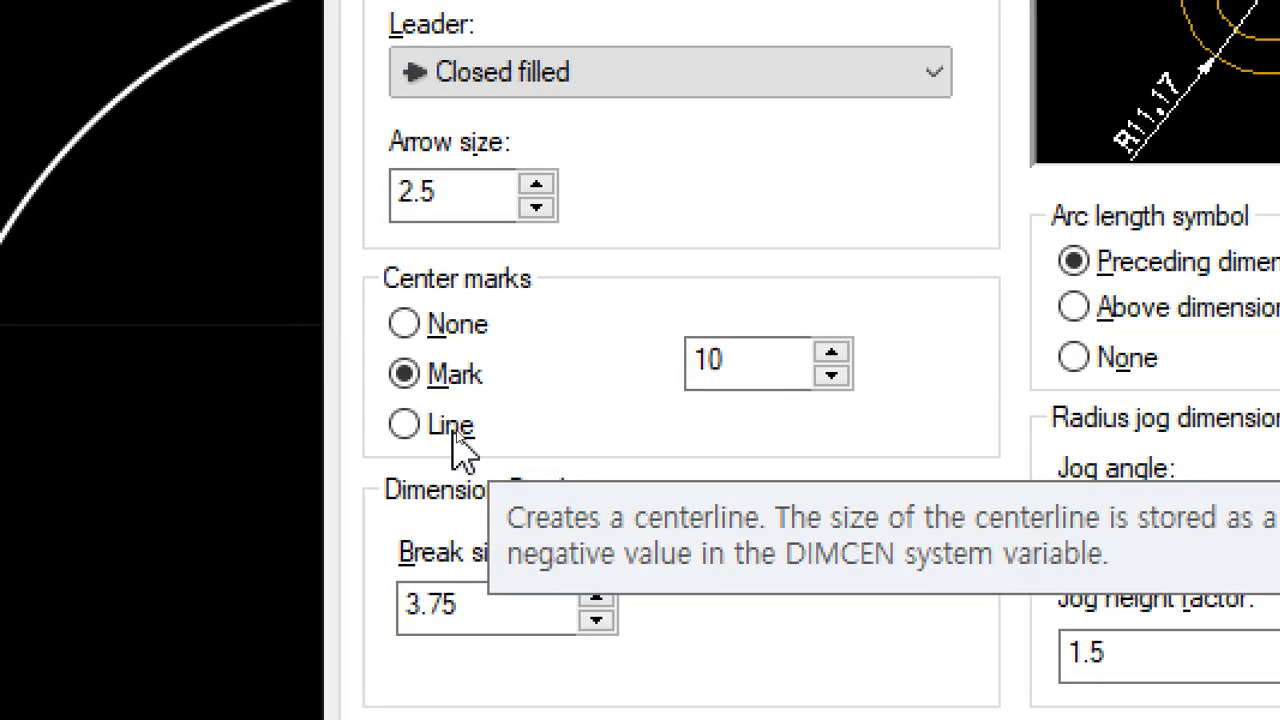
left_click(458, 430)
double_click(749, 363)
type("2.5")
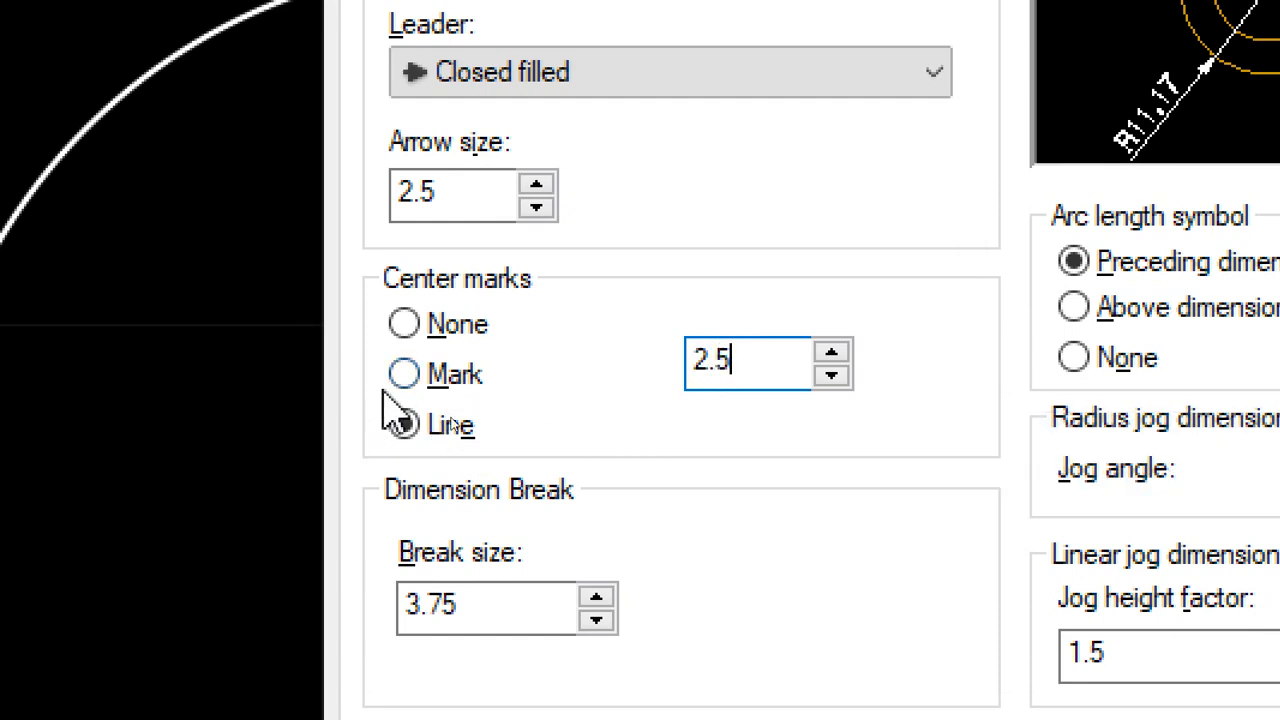
left_click(456, 378)
left_click(445, 428)
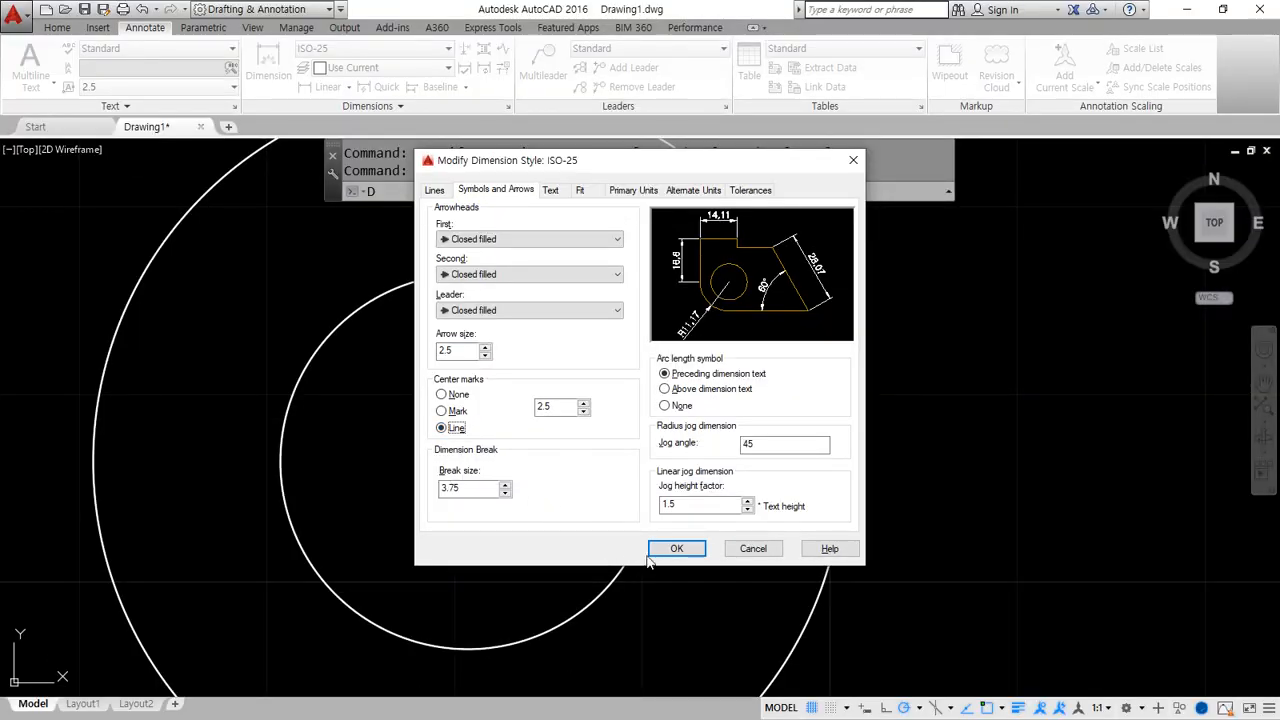
left_click(865, 660)
left_click(735, 488)
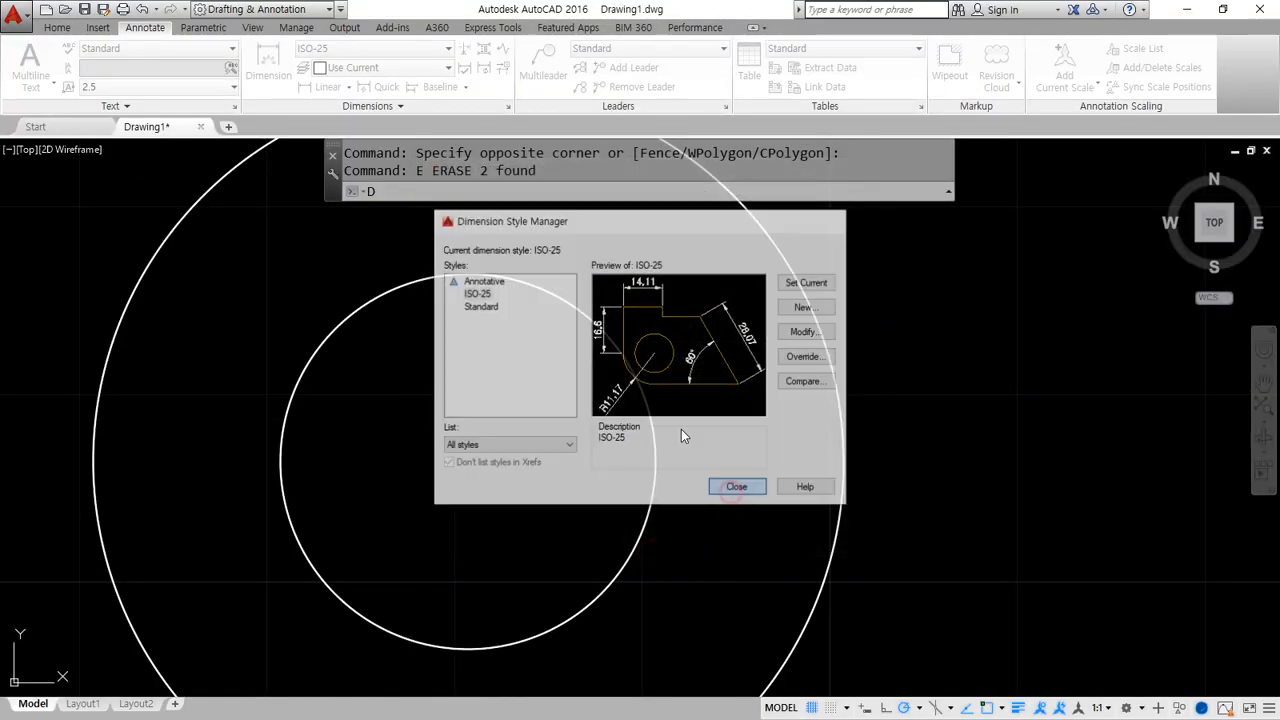
Place a line-type center mark on the inner circle and view its segments up close.
left_click(368, 106)
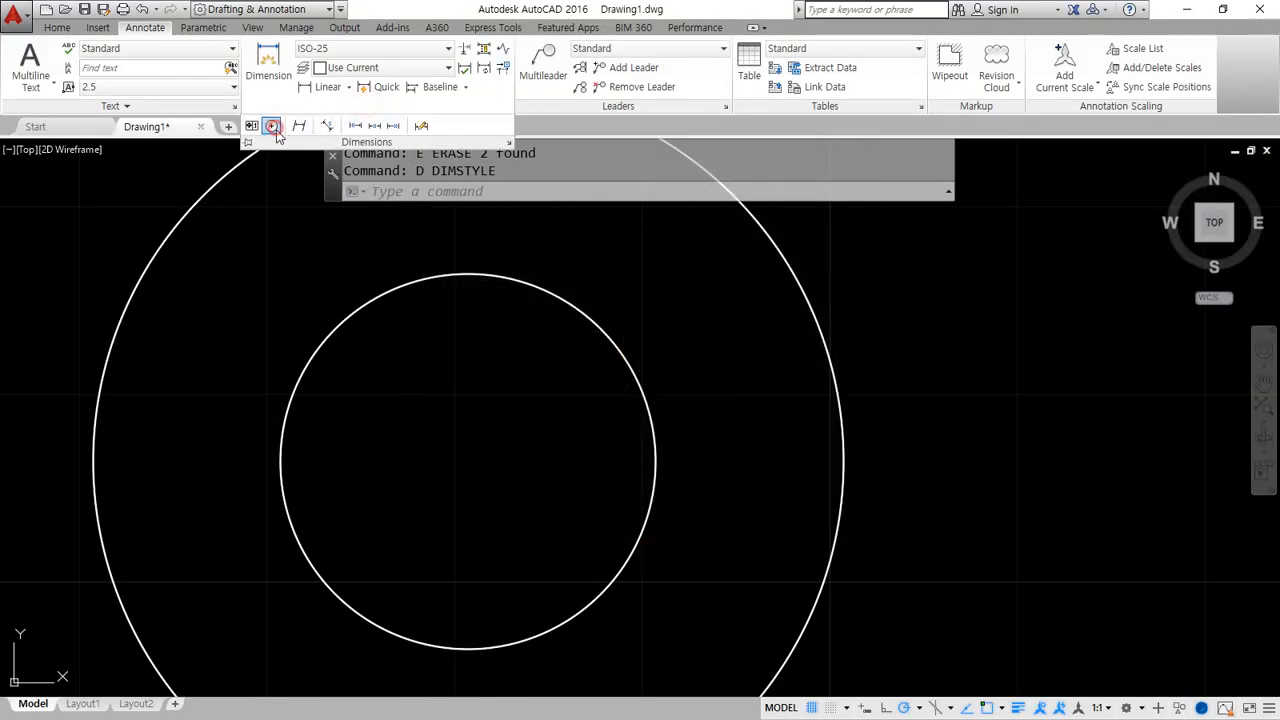
left_click(297, 127)
left_click(606, 337)
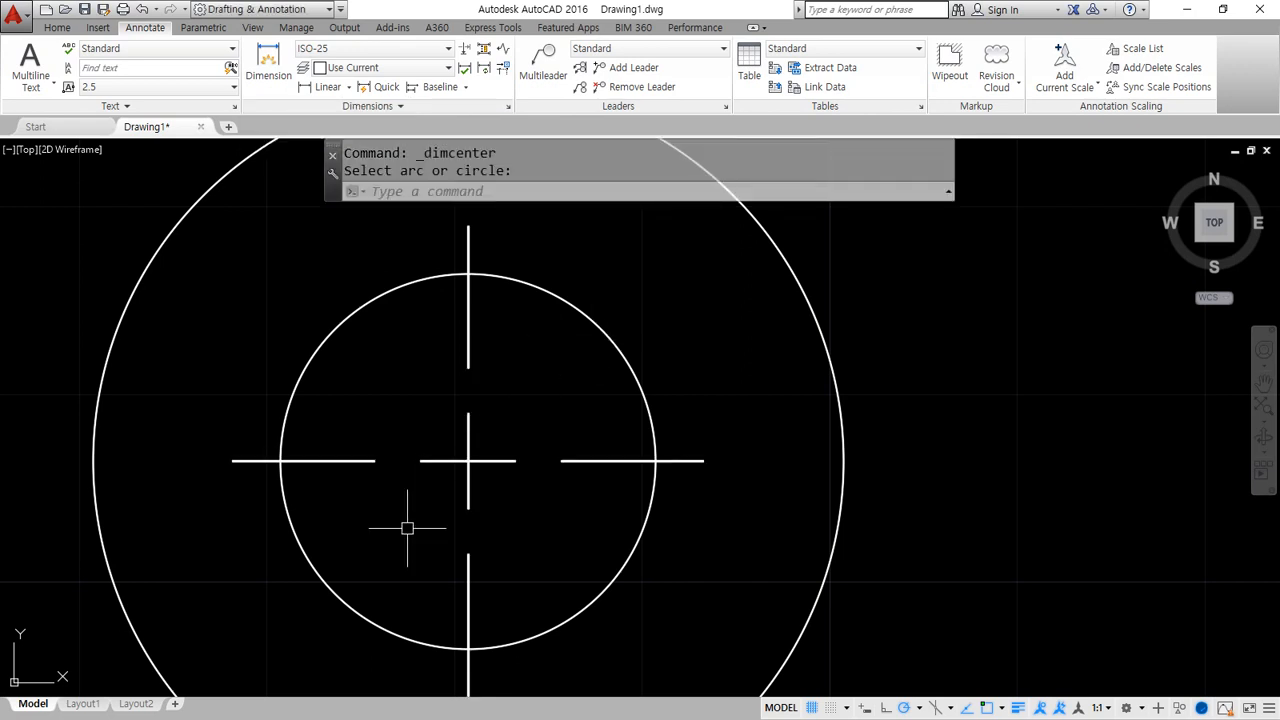
scroll(640, 449, "up", 4)
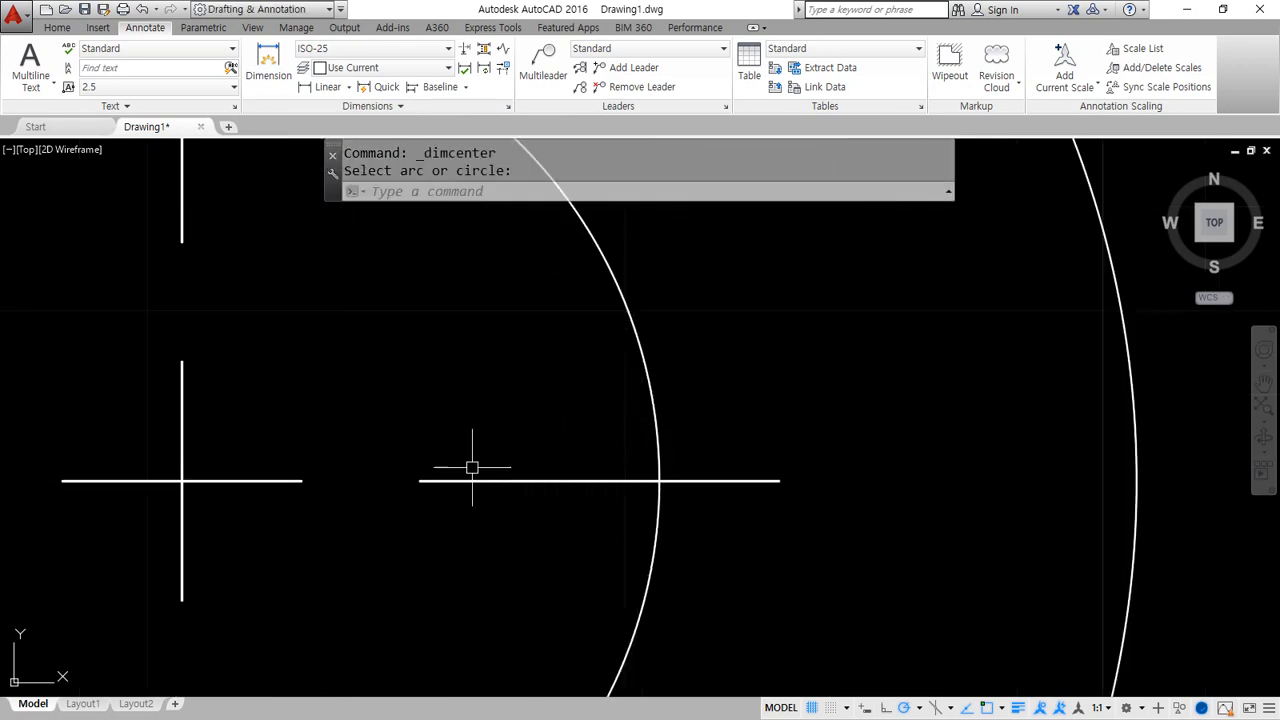
mouse_move(194, 474)
left_mouse_down()
mouse_move(183, 482)
mouse_move(405, 478)
left_mouse_up()
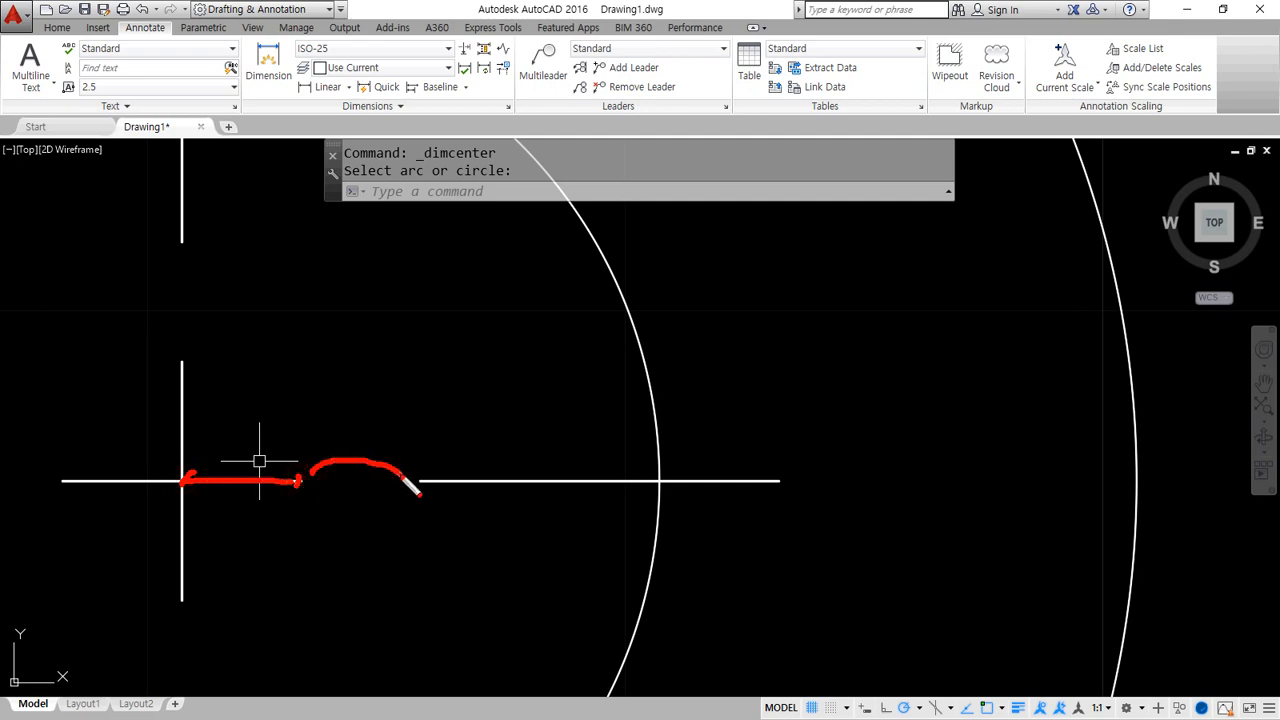
left_click_drag(689, 482, 786, 488)
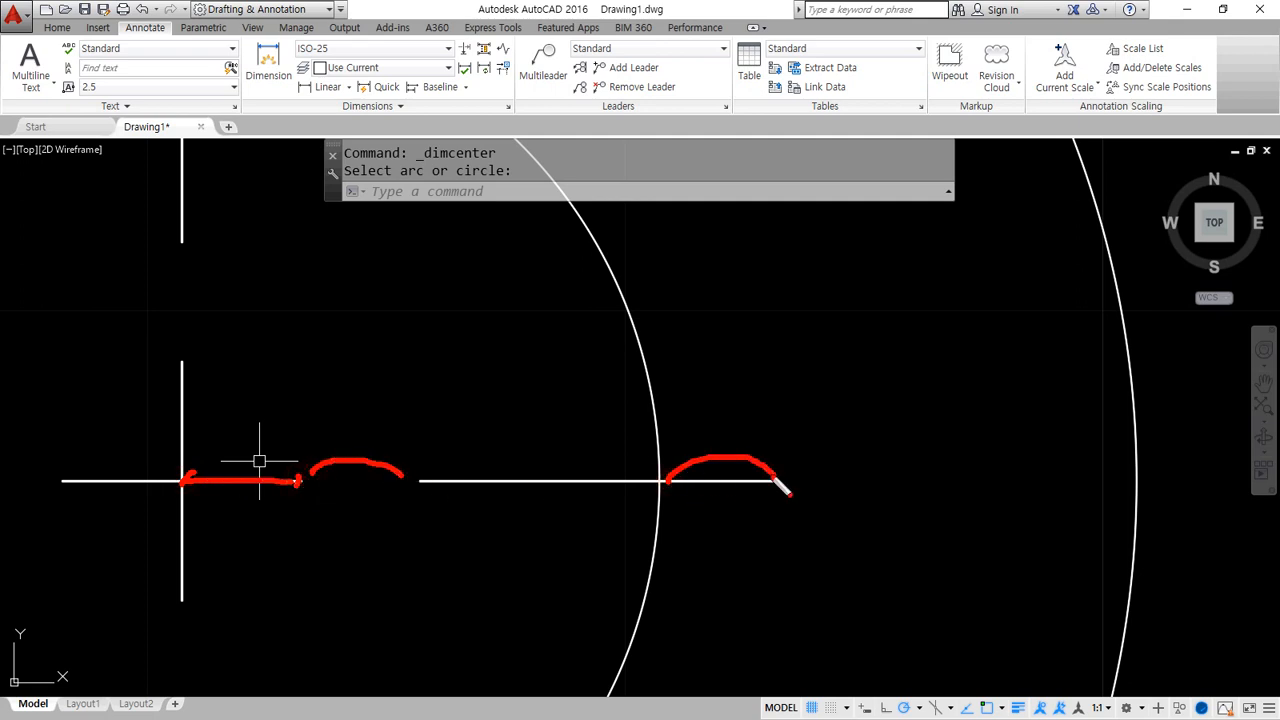
left_click_drag(757, 409, 761, 421)
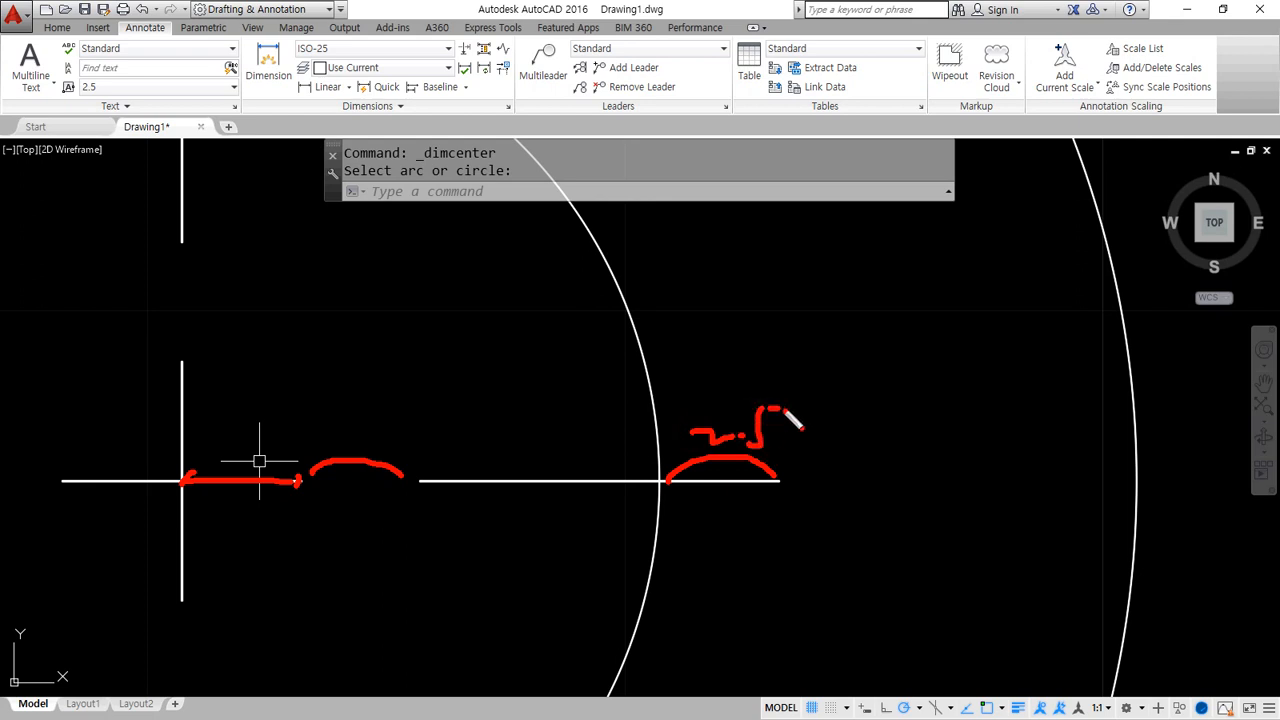
left_click_drag(566, 494, 575, 497)
mouse_move(416, 472)
left_mouse_down()
mouse_move(416, 490)
mouse_move(604, 483)
left_mouse_up()
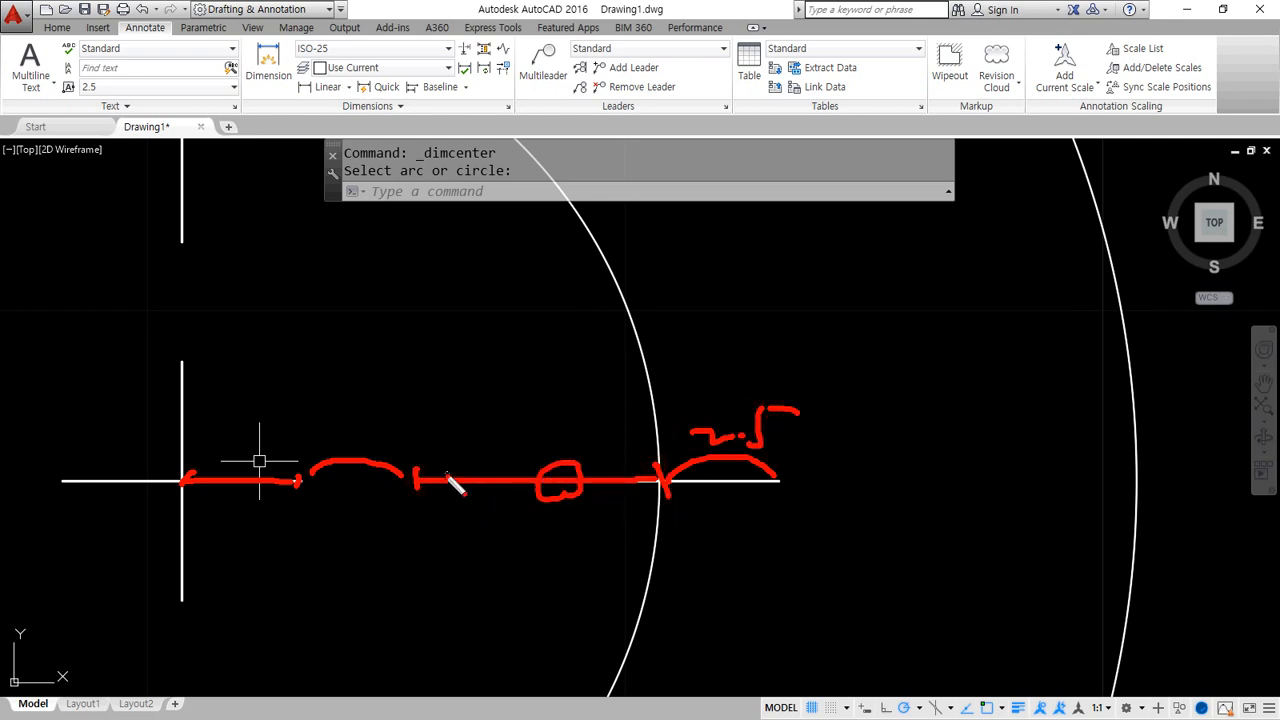
left_click_drag(326, 427, 364, 430)
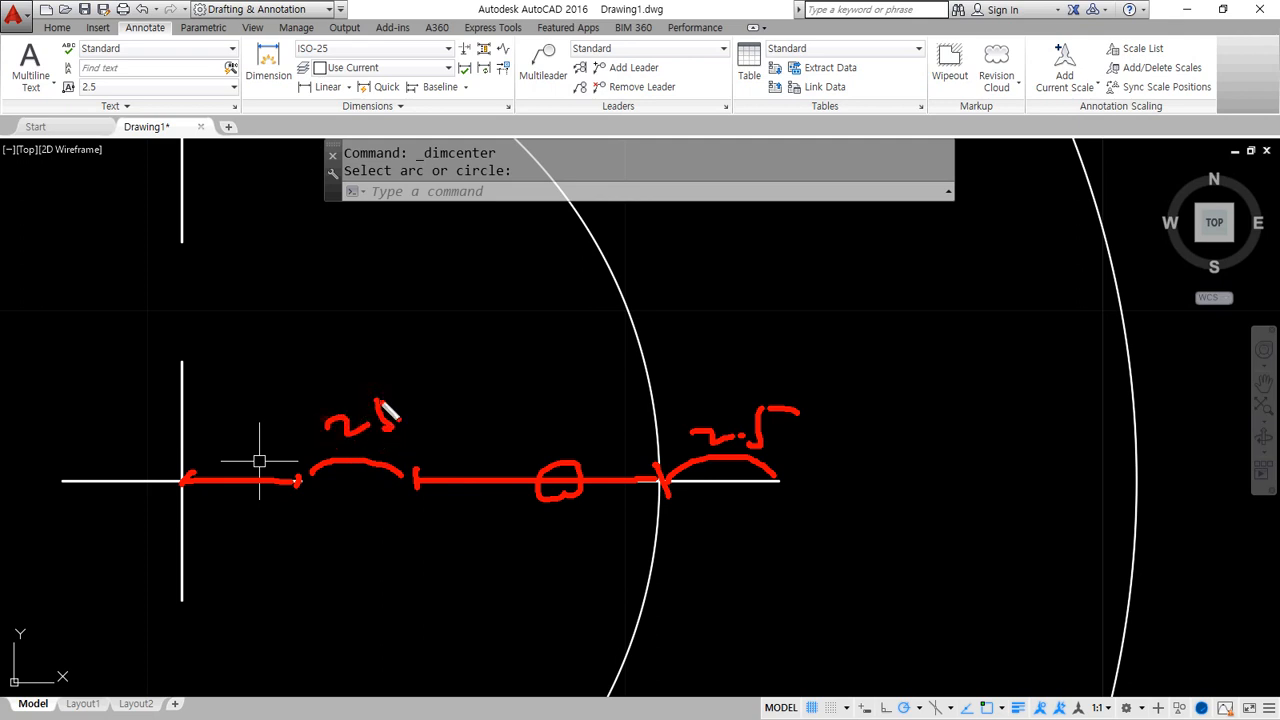
left_click_drag(260, 415, 274, 453)
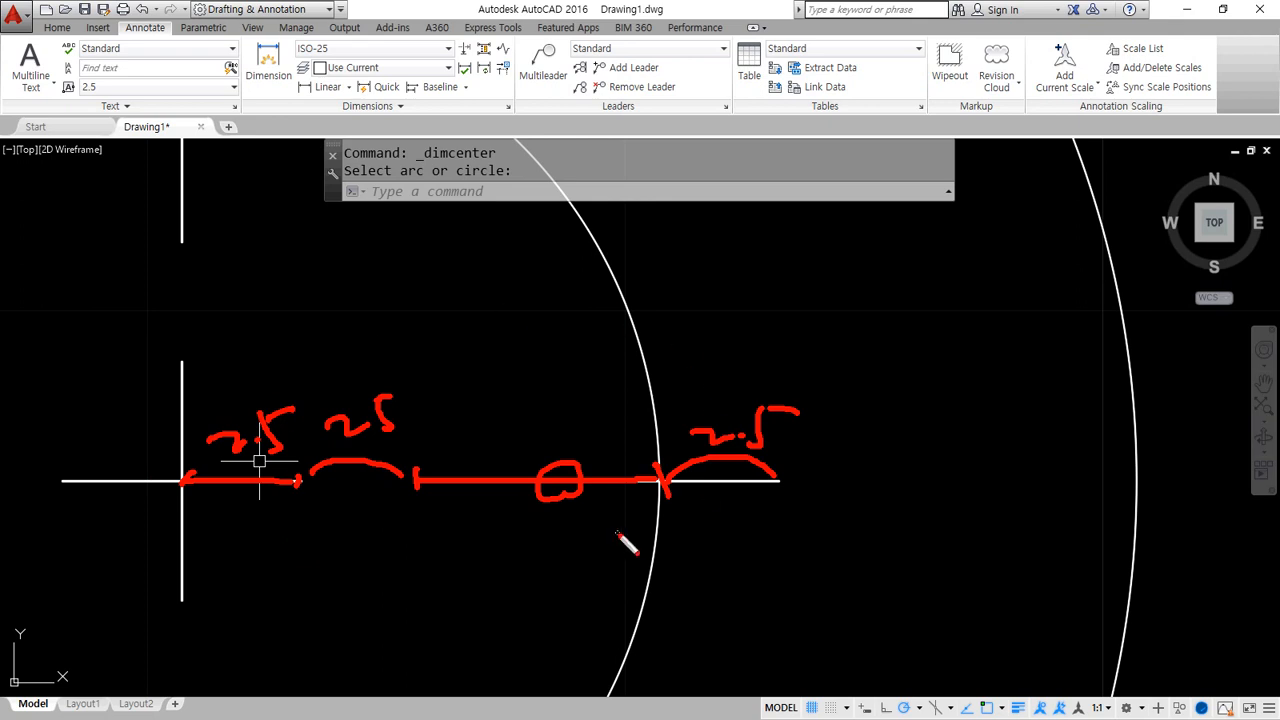
key("Escape")
Move the centerline segment crossing the inner circle's right side slightly up and to the right.
scroll(503, 523, "down", 3)
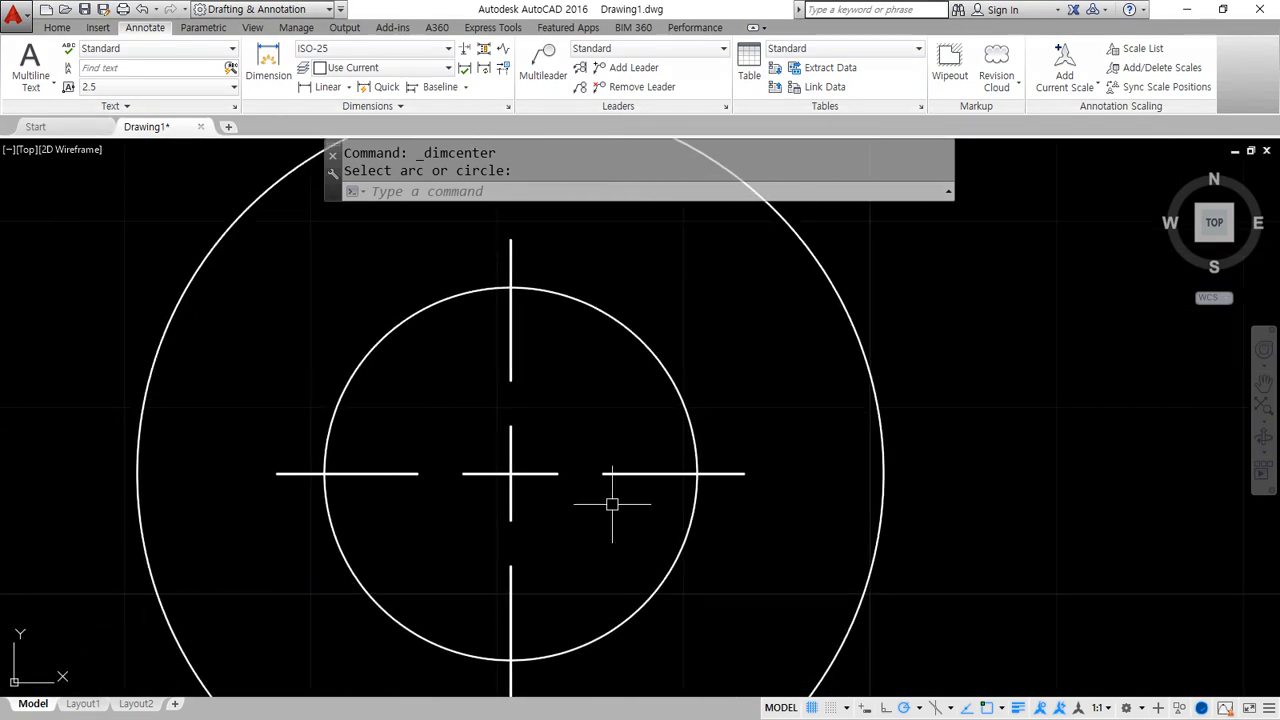
type("m")
key("space")
left_click(636, 474)
key("space")
left_click(605, 519)
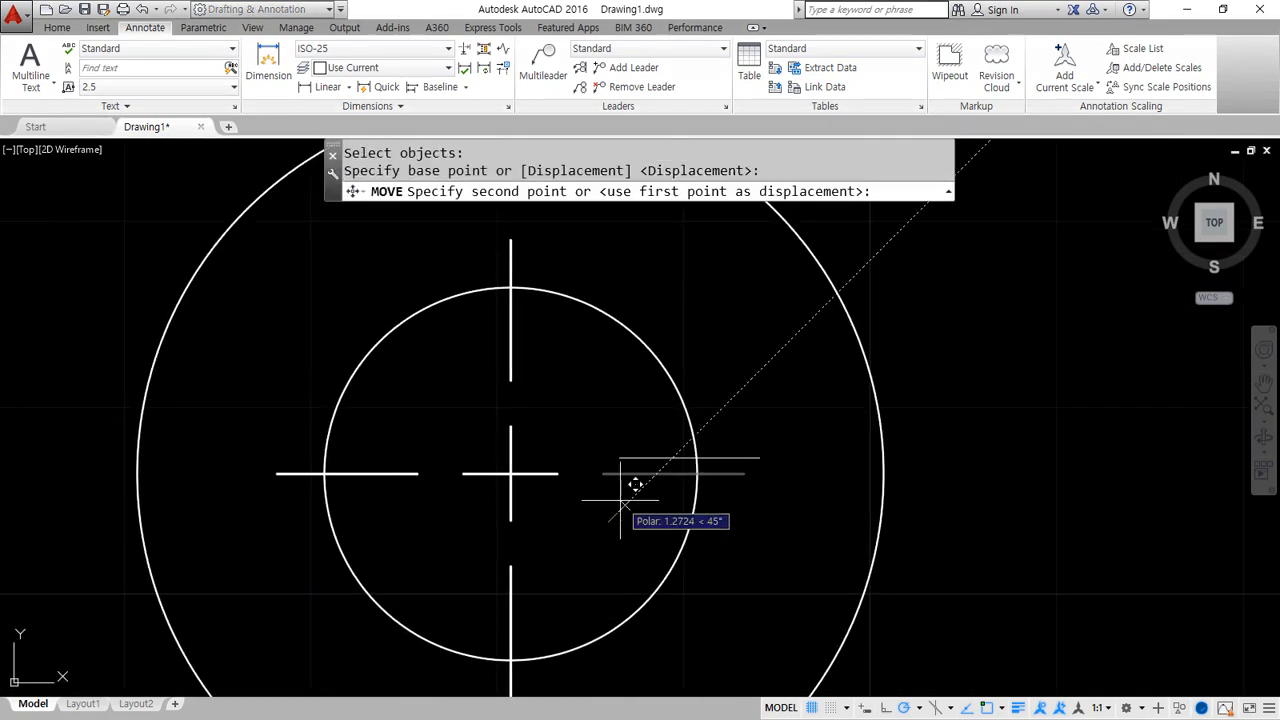
left_click(620, 501)
Move the horizontal line of the small center cross slightly downward.
key("space")
left_click(532, 473)
key("space")
left_click(551, 507)
left_click(557, 520)
Move the vertical line of the small center cross slightly up and to the left.
key("space")
left_click(511, 449)
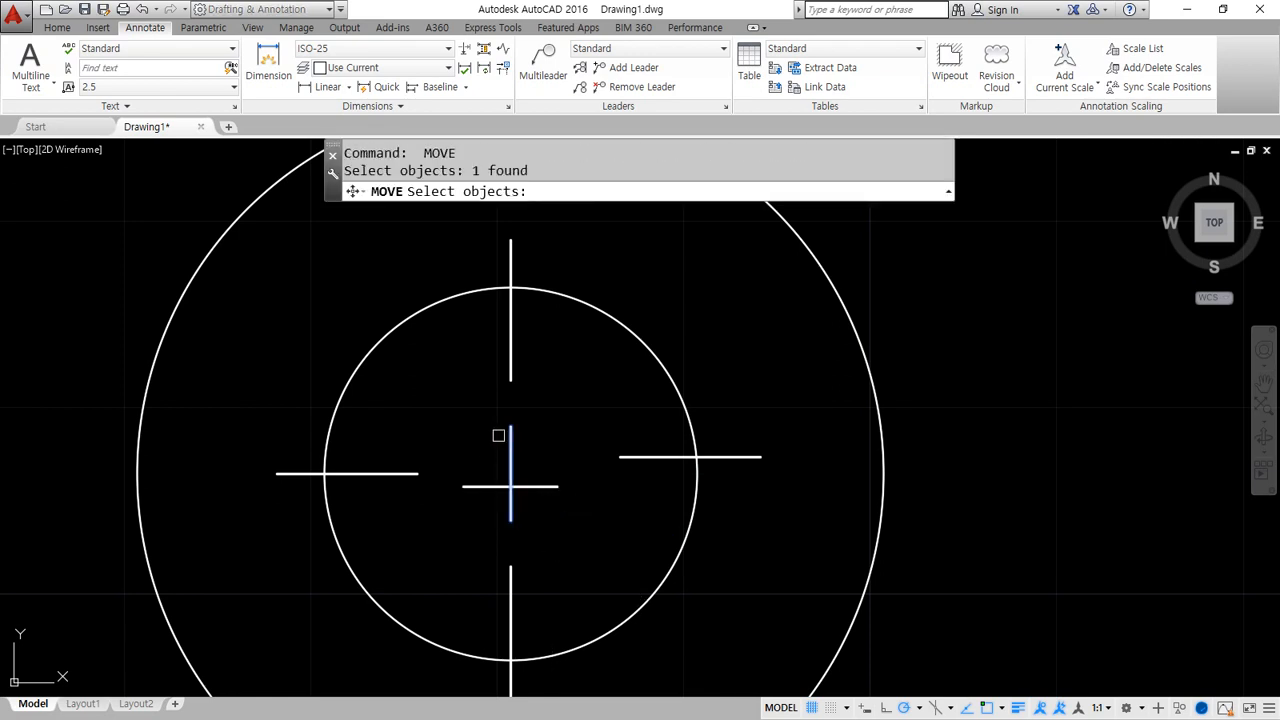
key("space")
left_click(465, 418)
left_click(451, 409)
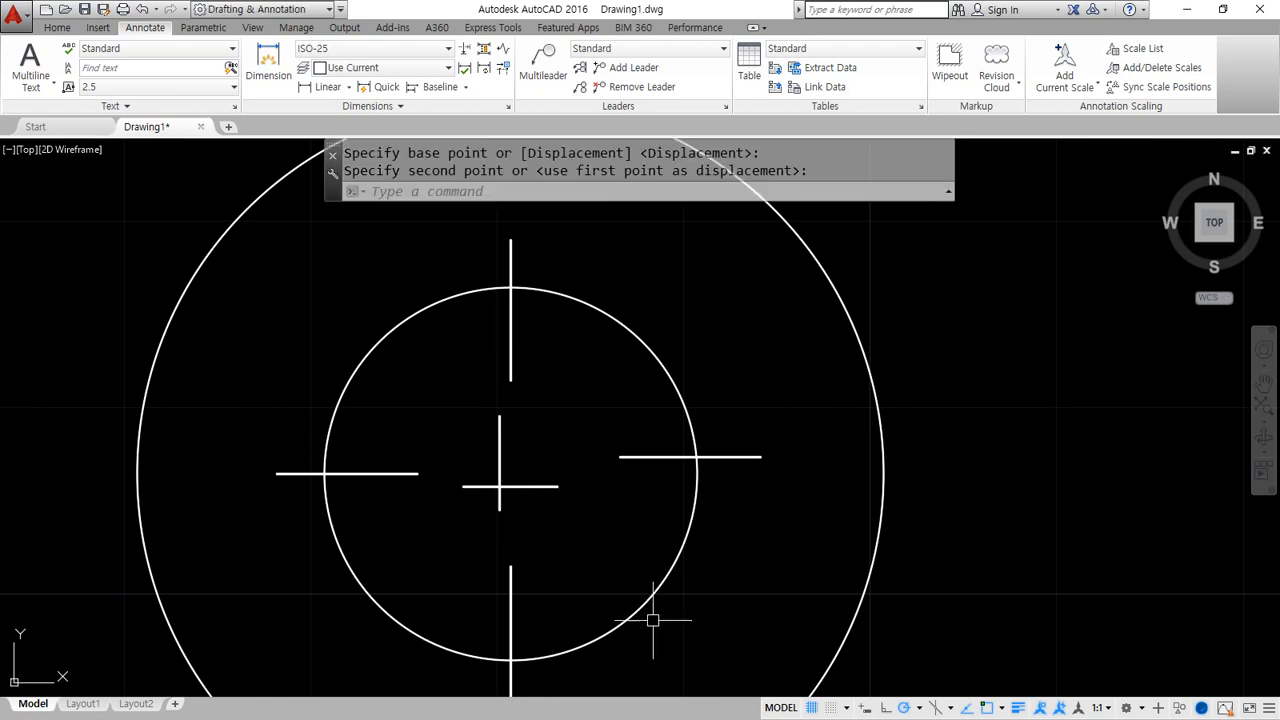
key("space")
key("Escape")
key("Escape")
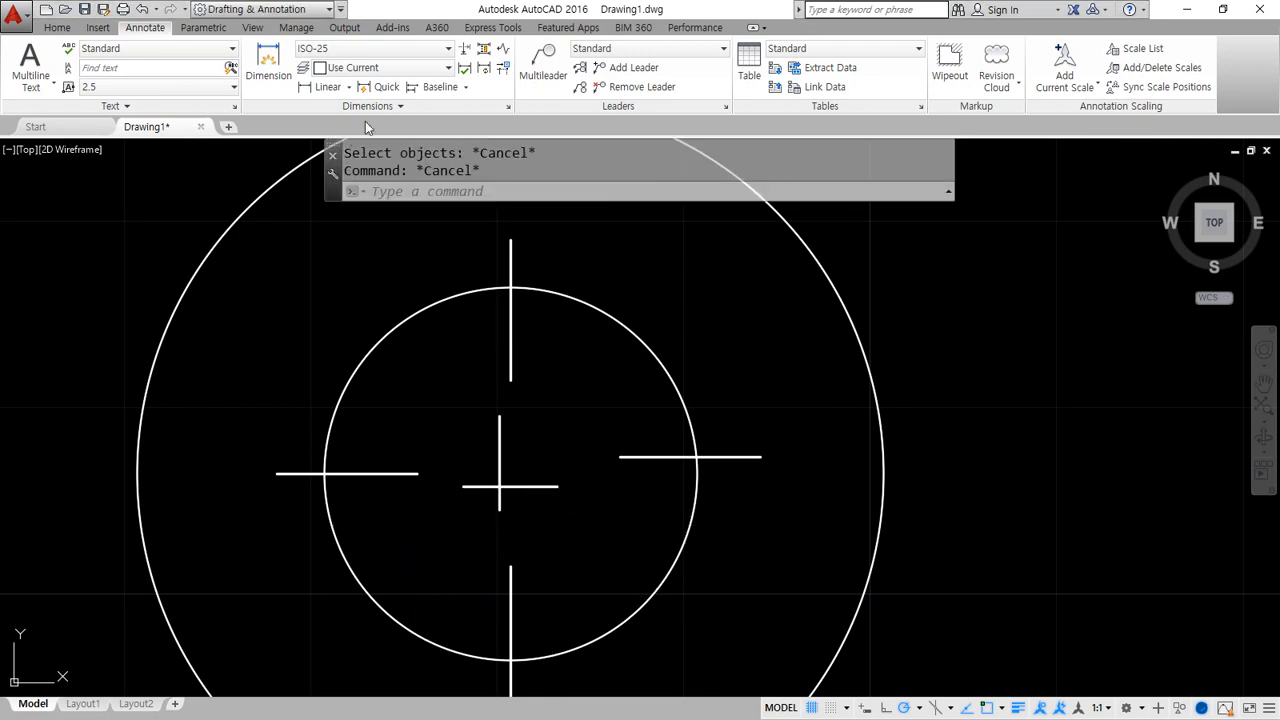
Switch to the Notepad notes and move their window up over the drawing, ready for writing at the end of the text.
left_click(349, 105)
left_click(403, 106)
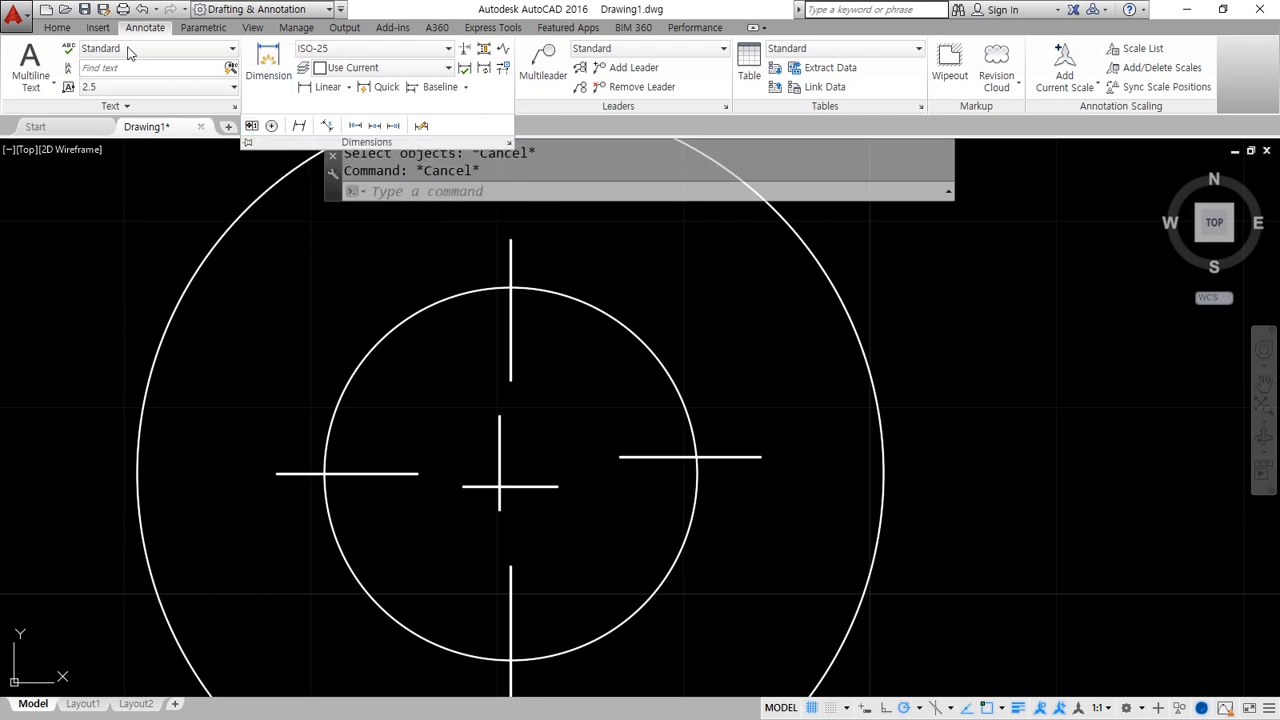
key("Escape")
key("alt+Tab")
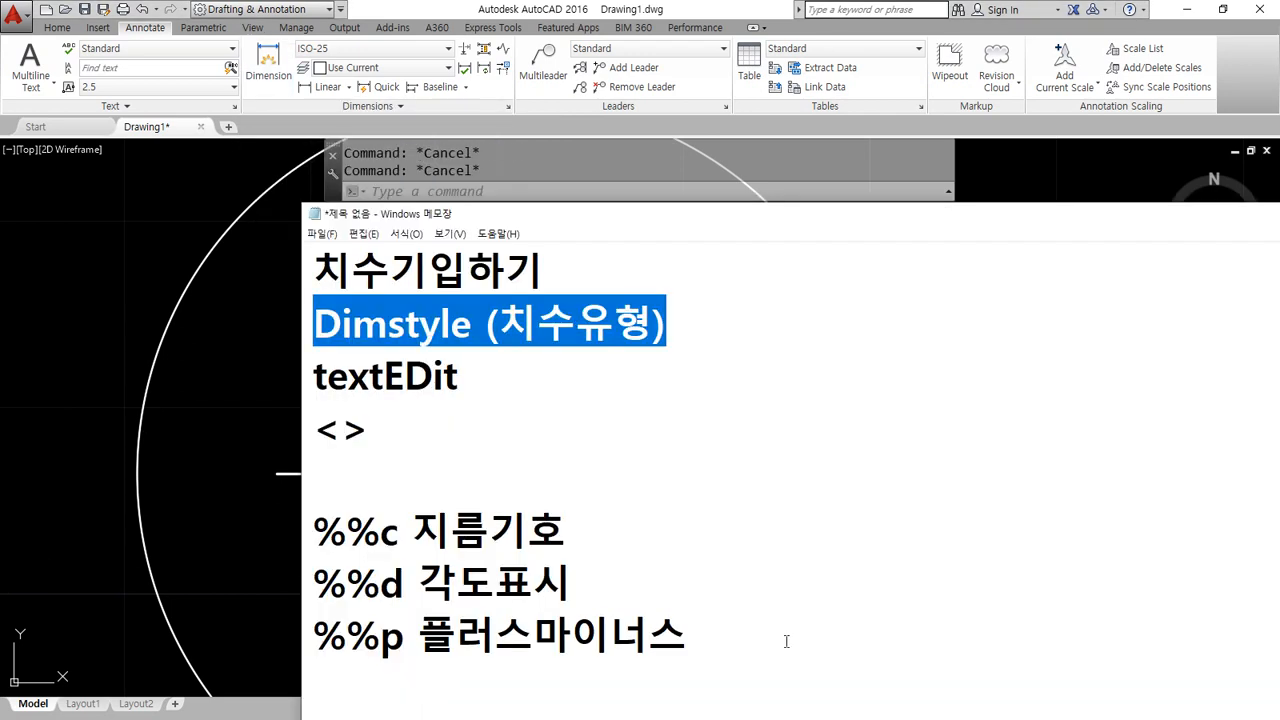
left_click(786, 641)
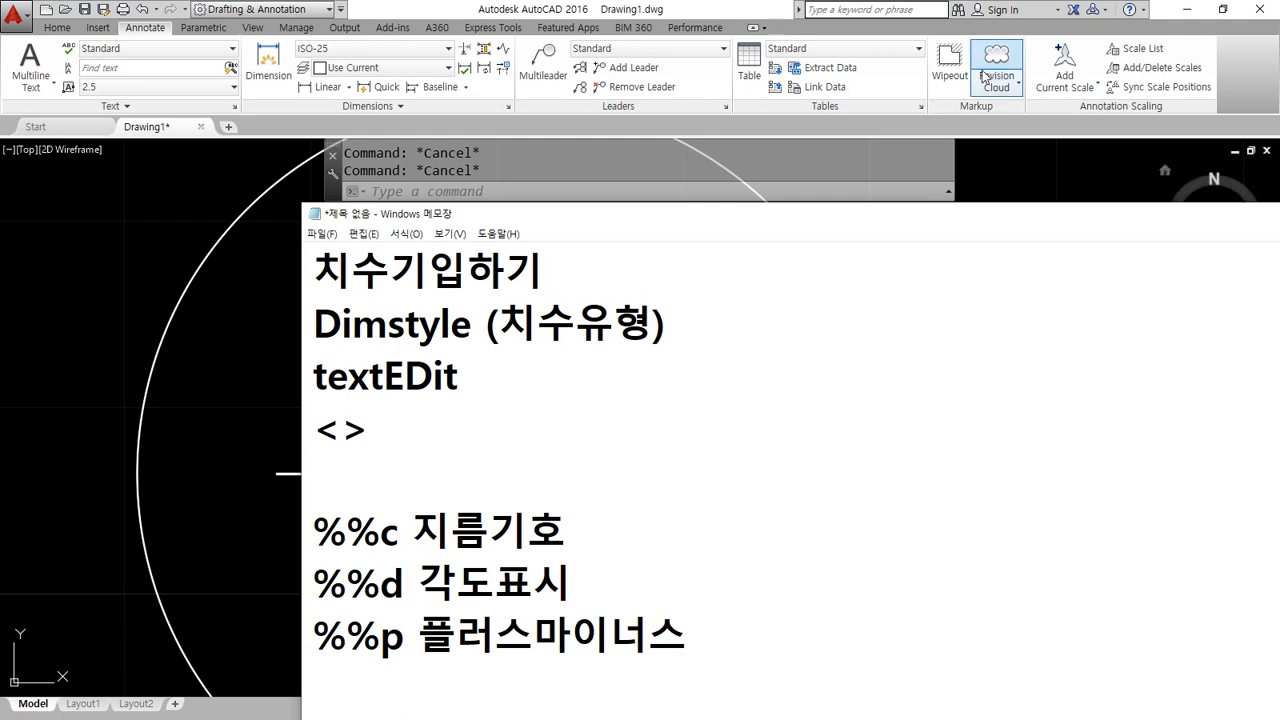
left_click_drag(859, 211, 883, 9)
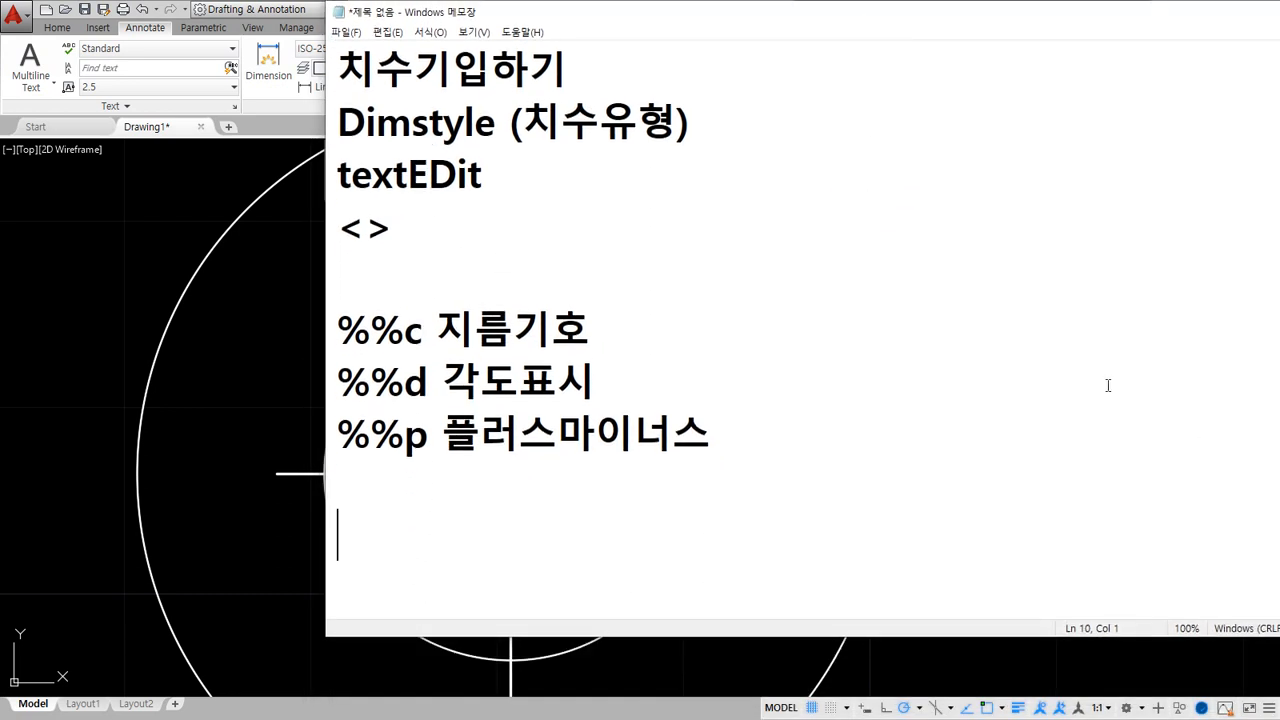
Add the line "공차 - 허용치" at the end of the notes.
type("rh")
key("BackSpace")
key("BackSpace")
key("Hangul")
type("공차")
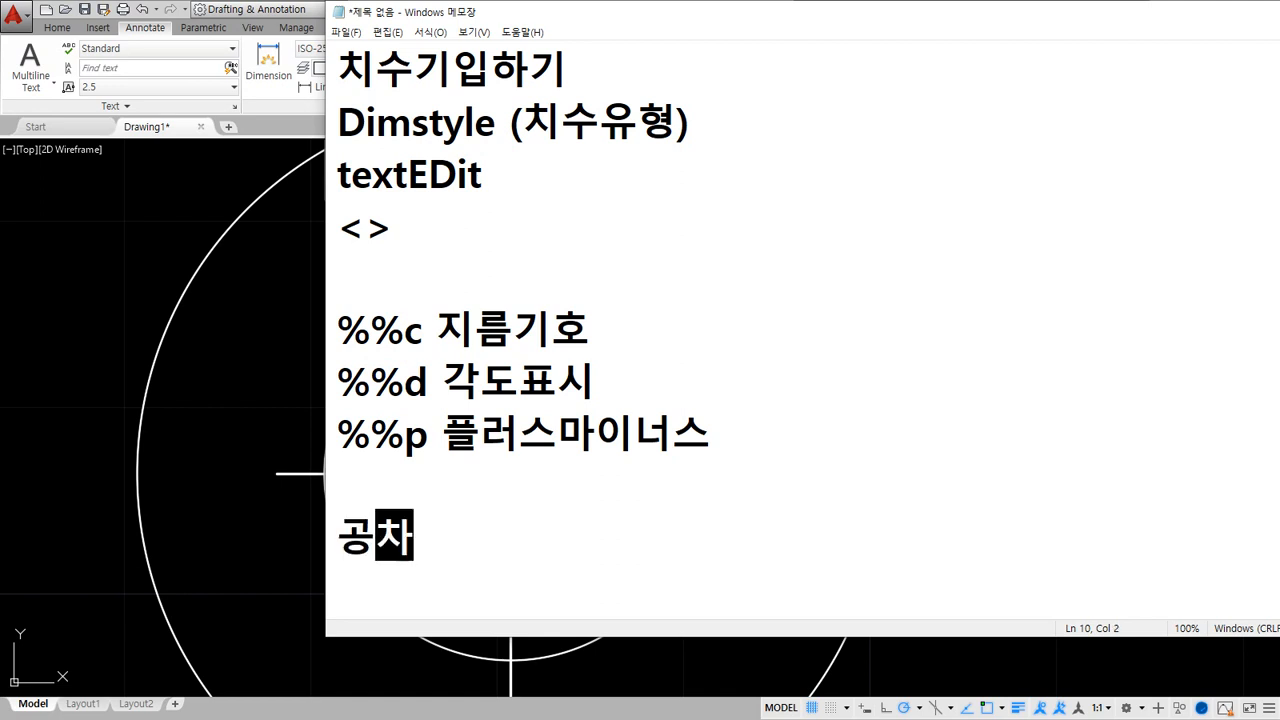
type(" - 허")
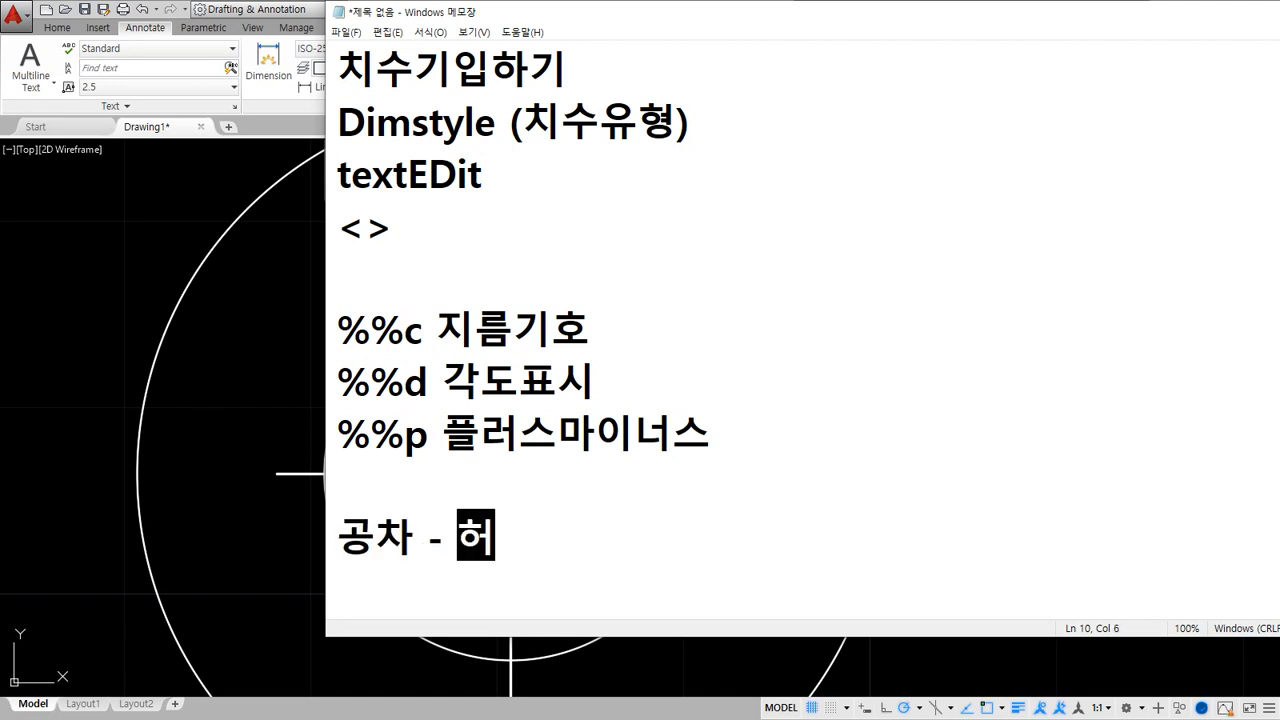
type("용치")
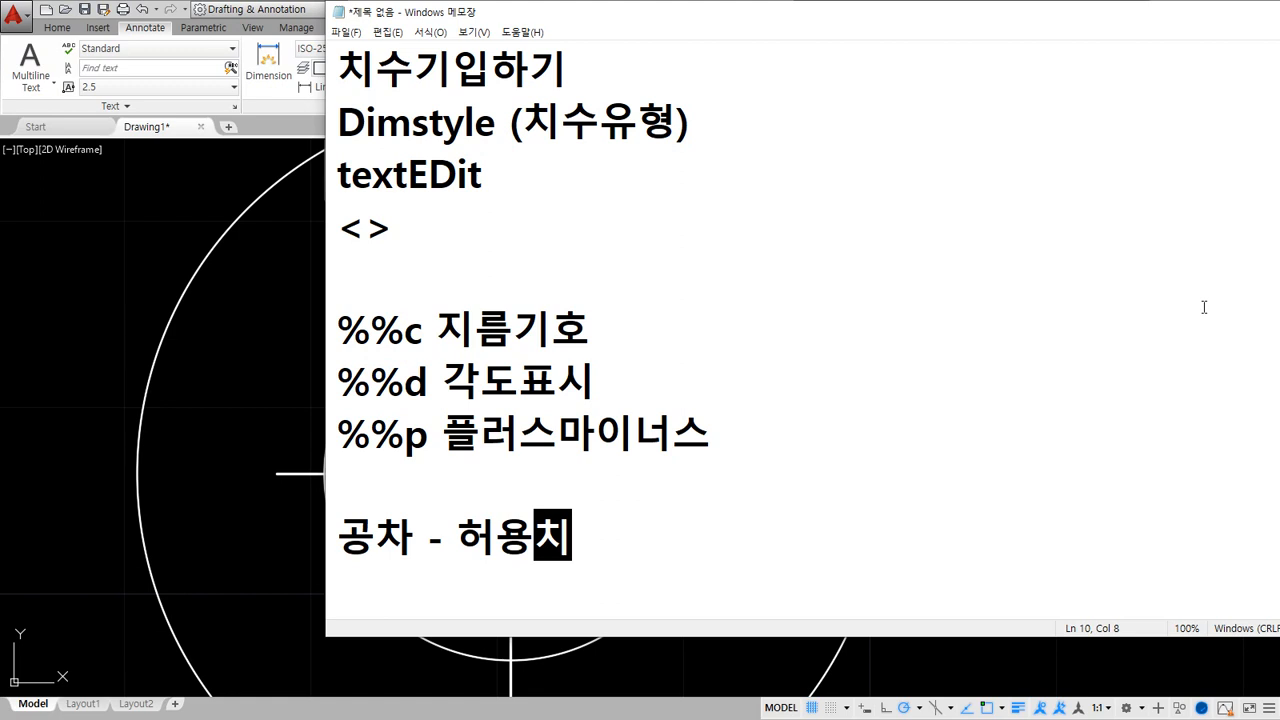
Add a line reading "100mm" under the "공차 - 허용치" heading.
key("Return")
type("1")
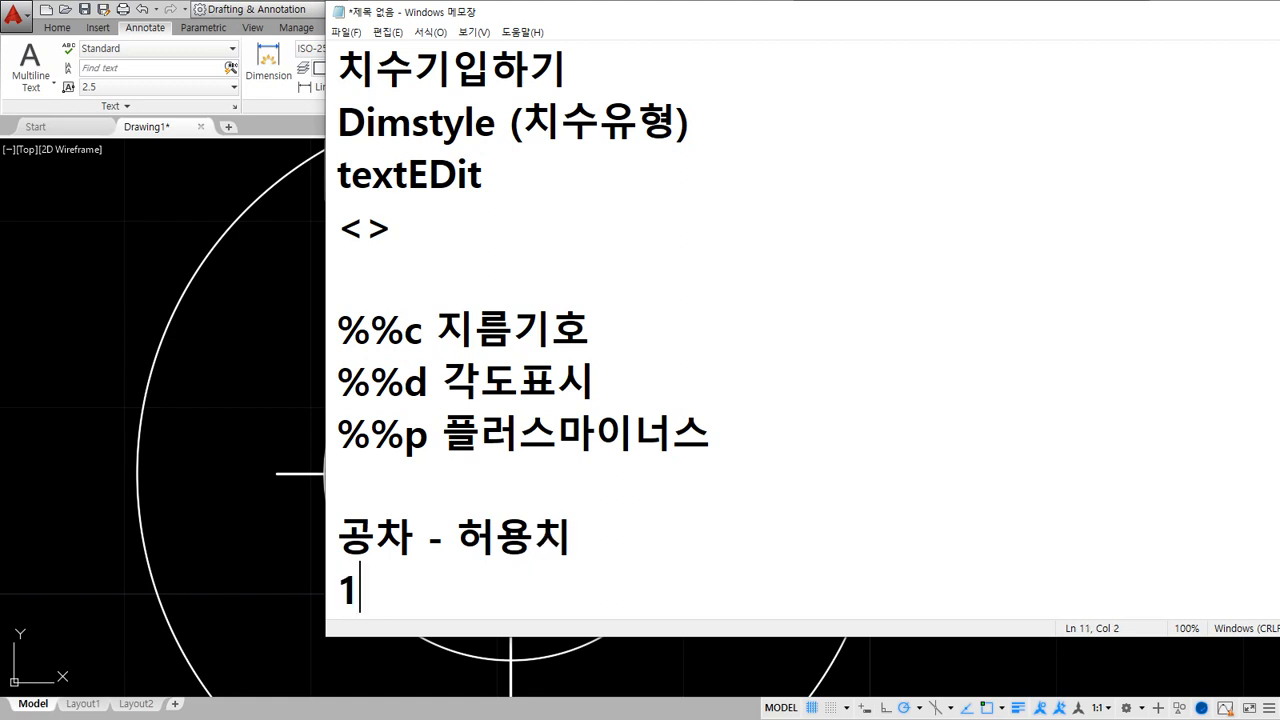
type("00ㅡㅡ")
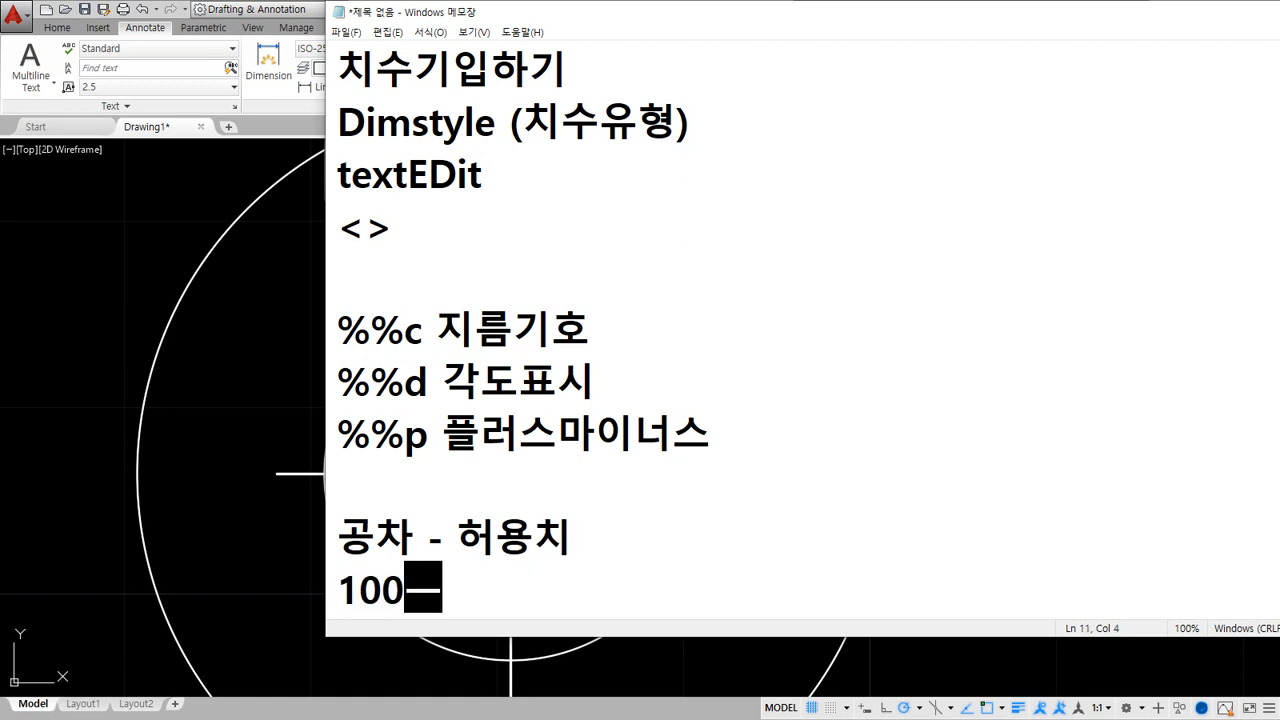
key("BackSpace")
key("BackSpace")
type("mm")
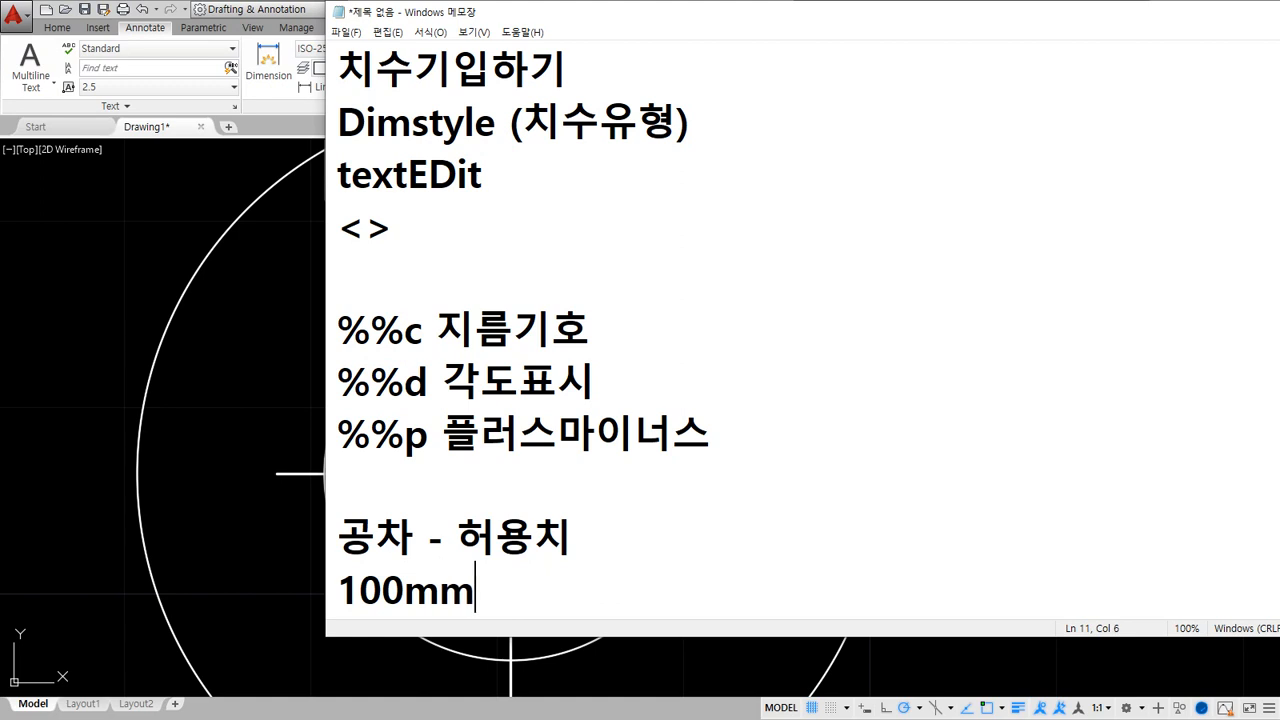
Leave a blank line below 100mm and add the values 99.5 and 100.8 on separate lines.
key("Return")
key("Return")
type("9")
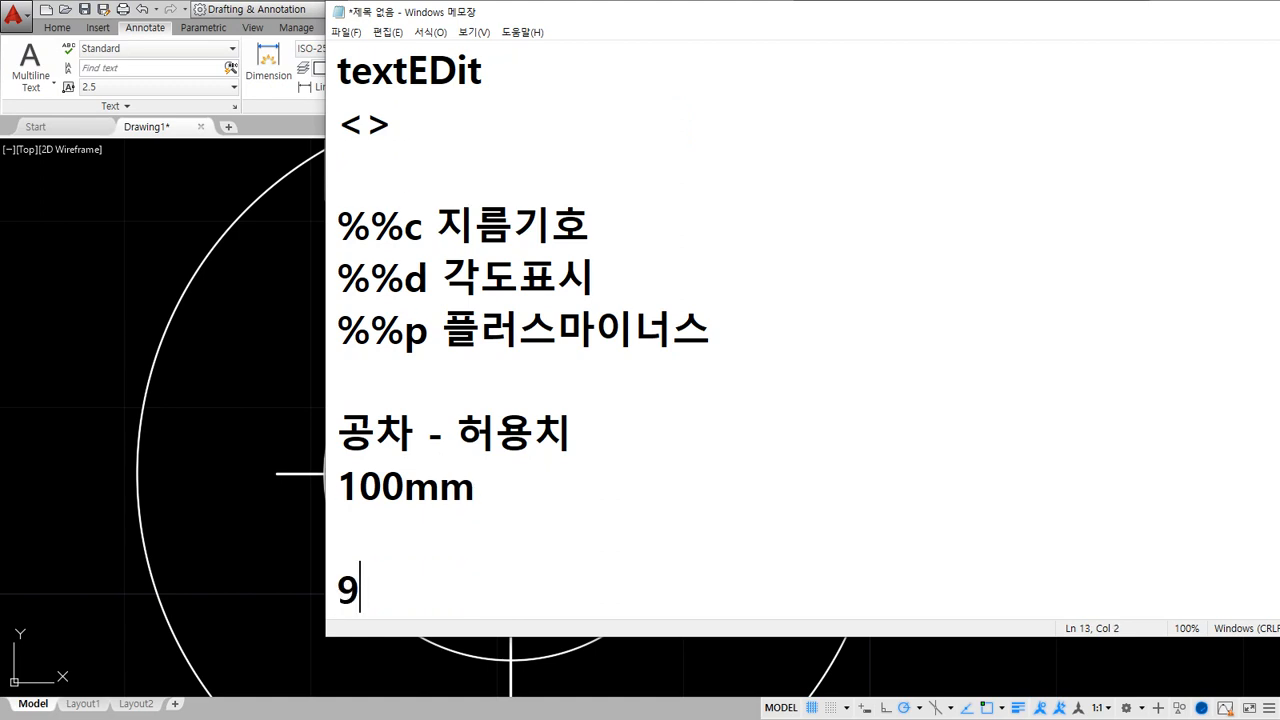
type("9.5")
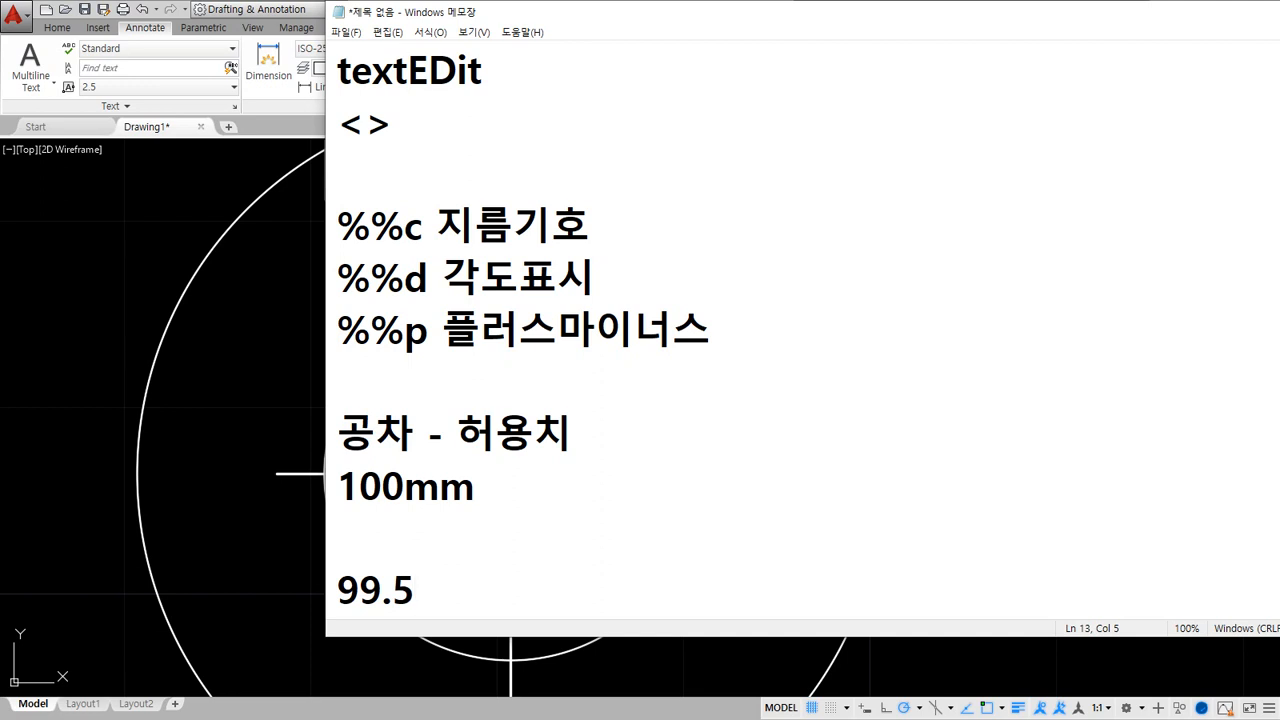
key("Return")
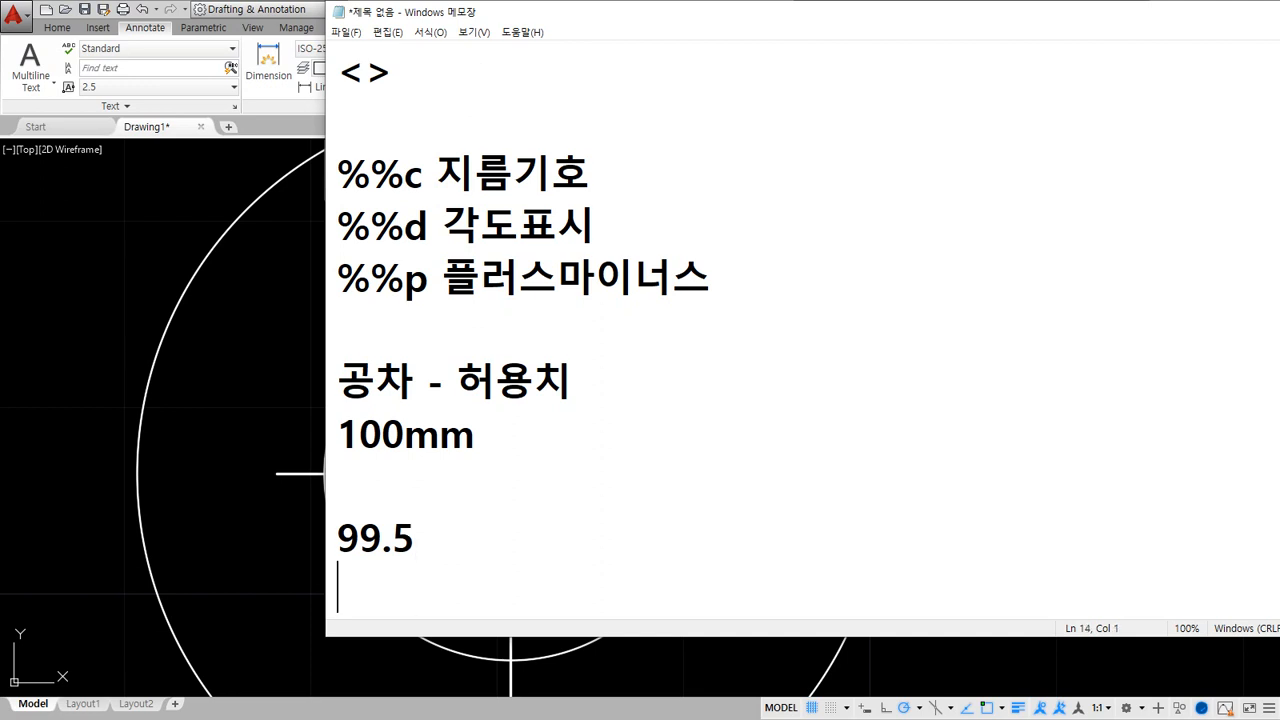
type("100.")
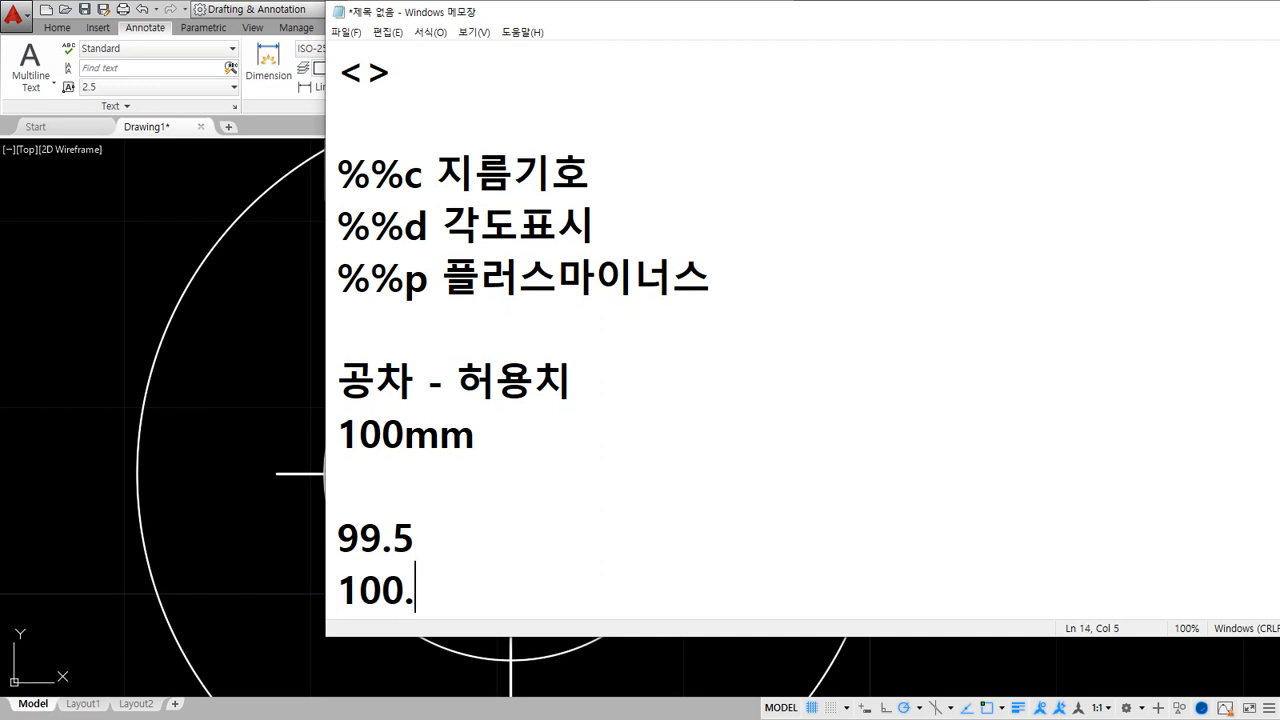
type("8")
Insert a new line reading "100" between the 99.5 and 100.8 lines.
key("Up")
key("Up")
key("Down")
key("End")
key("Return")
scroll(1241, 288, "down", 1)
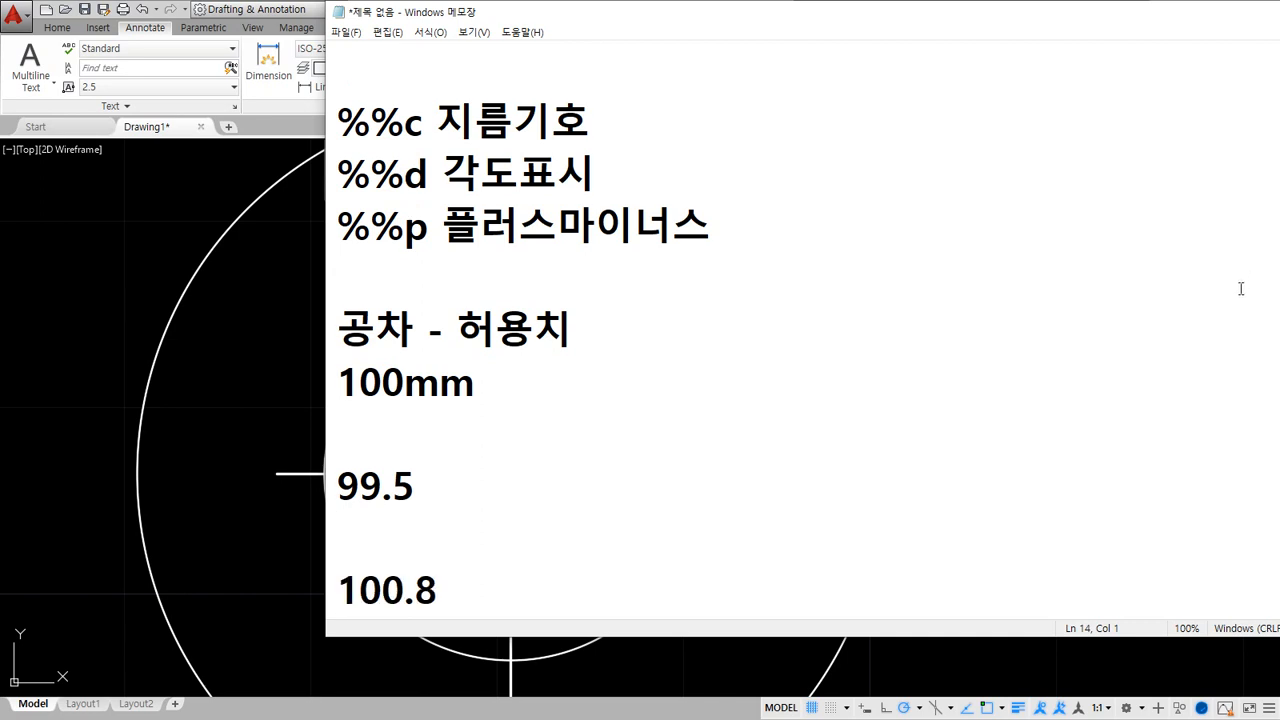
type("100")
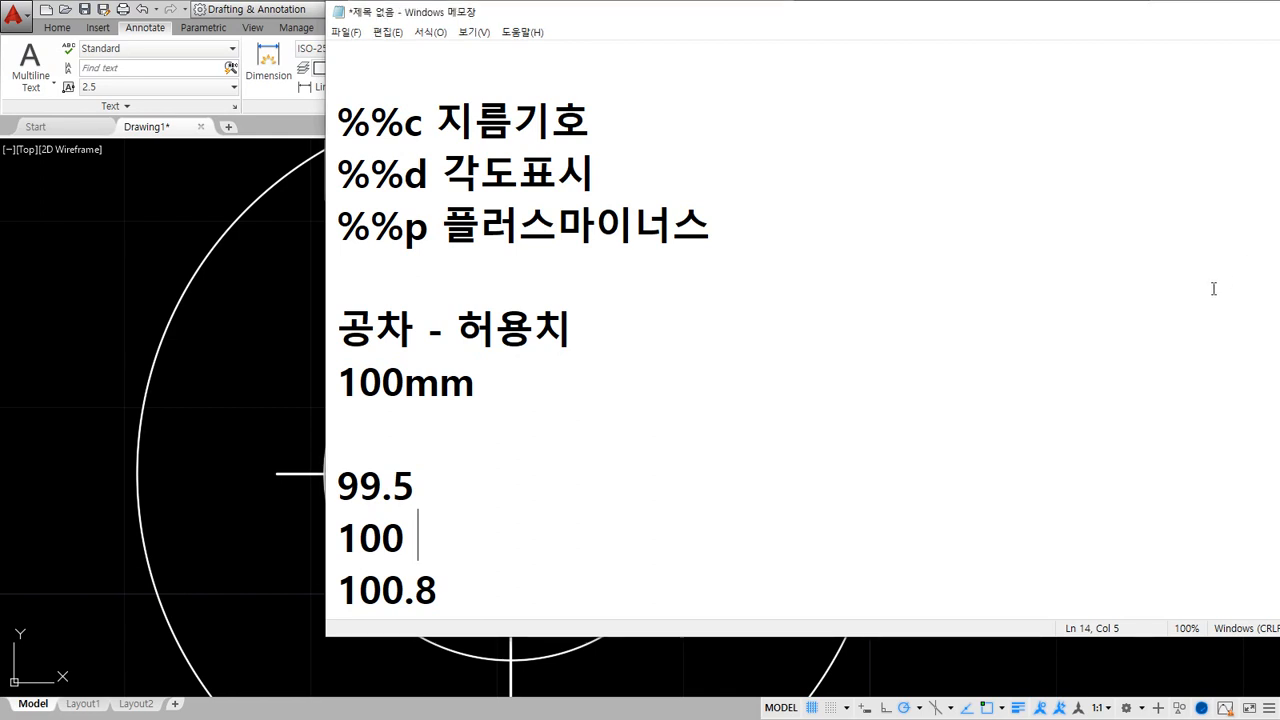
Try to find a special character for the 100 line in the ㄸ, ㄴ and ㄲ symbol lists.
type("E")
key("BackSpace")
type("ㄸ")
key("Hangul_Hanja")
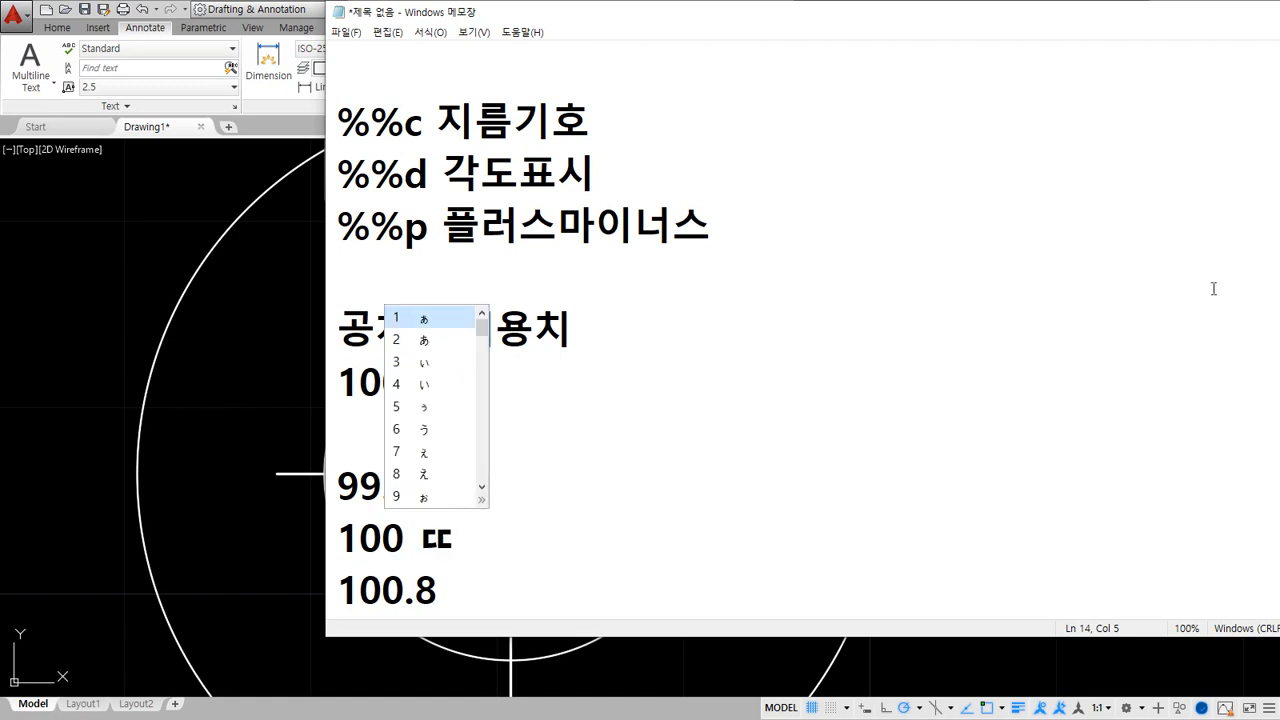
key("Page_Down")
key("Page_Down")
key("Page_Down")
key("Escape")
key("BackSpace")
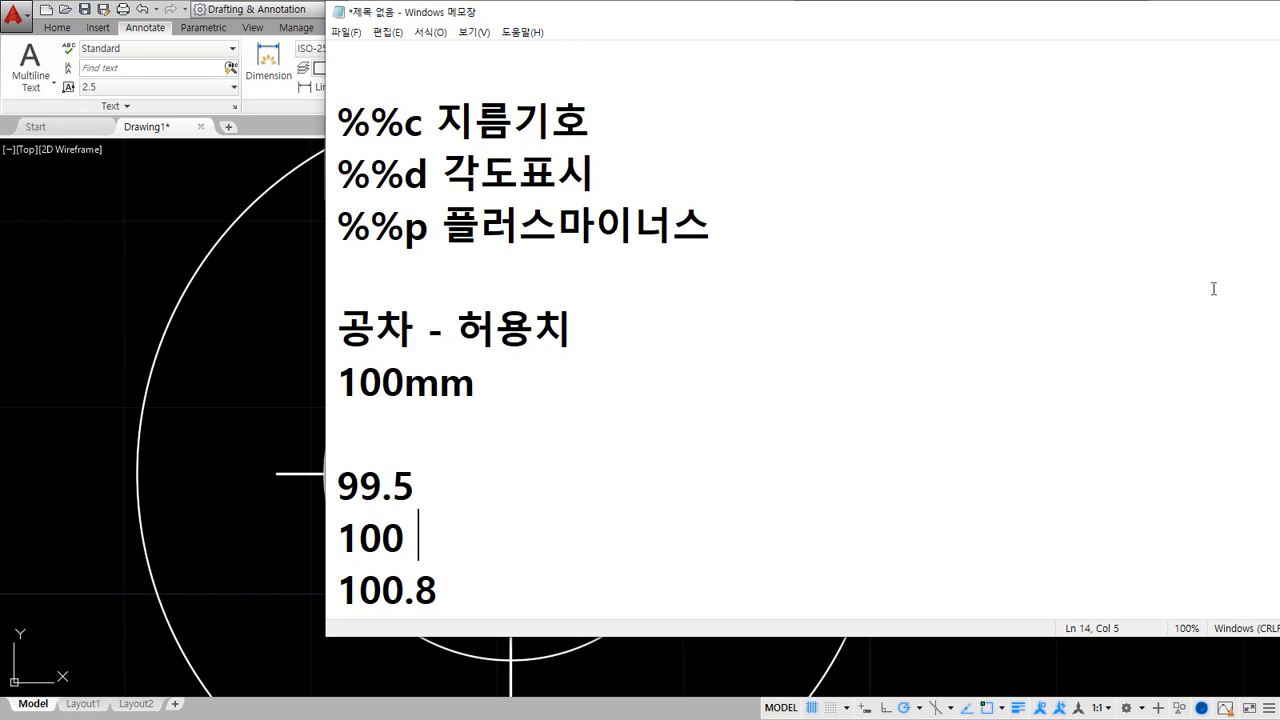
type("ㄴ")
key("Hangul_Hanja")
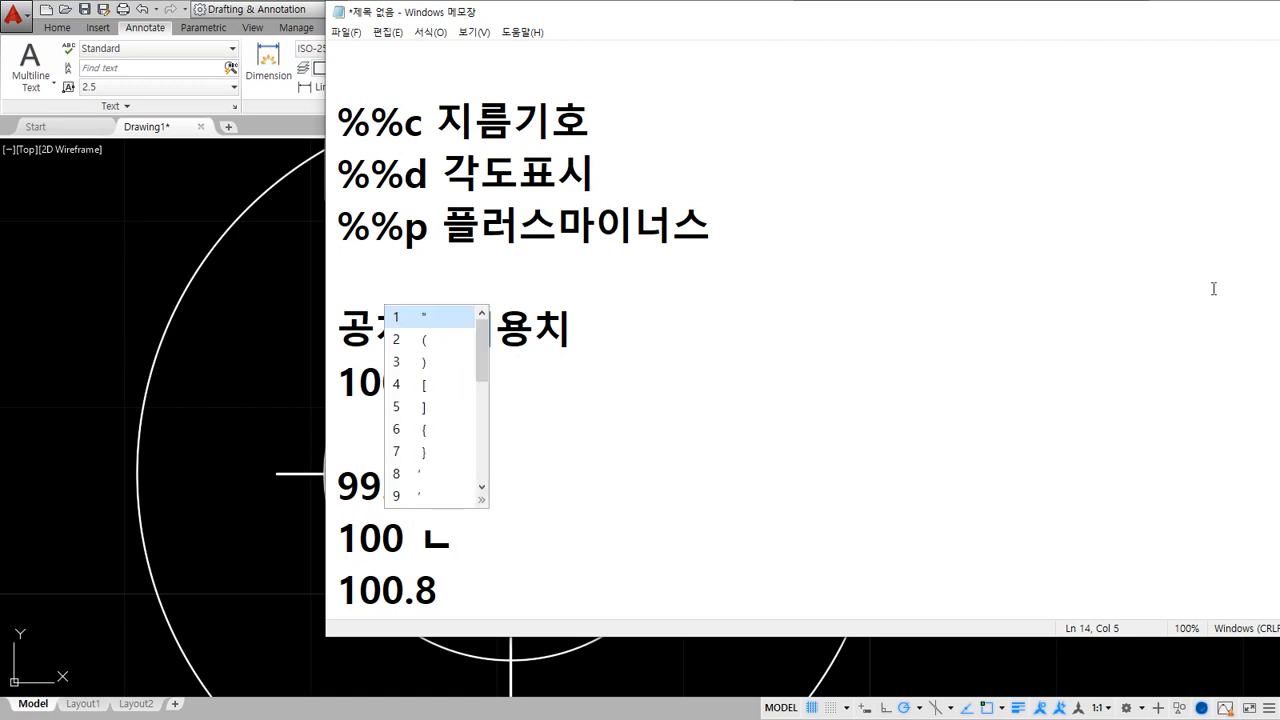
key("Page_Down")
key("Page_Down")
key("Escape")
key("BackSpace")
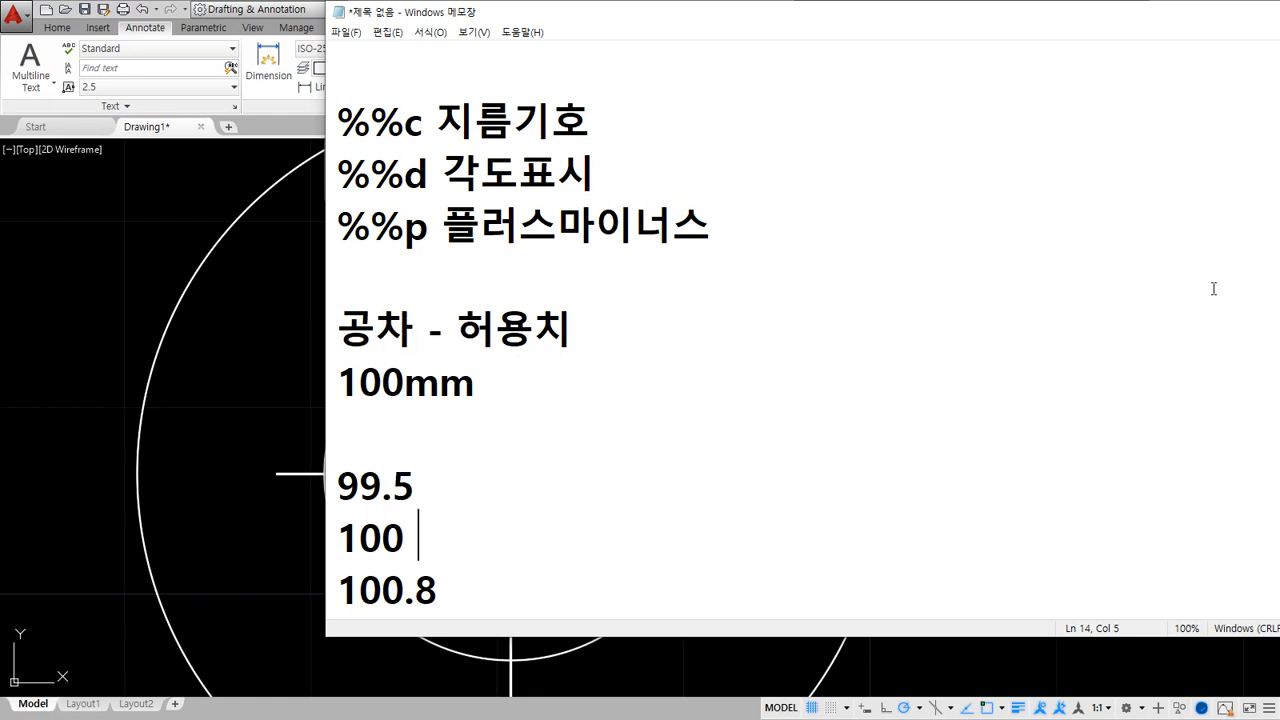
type("ㄲ")
key("Hangul_Hanja")
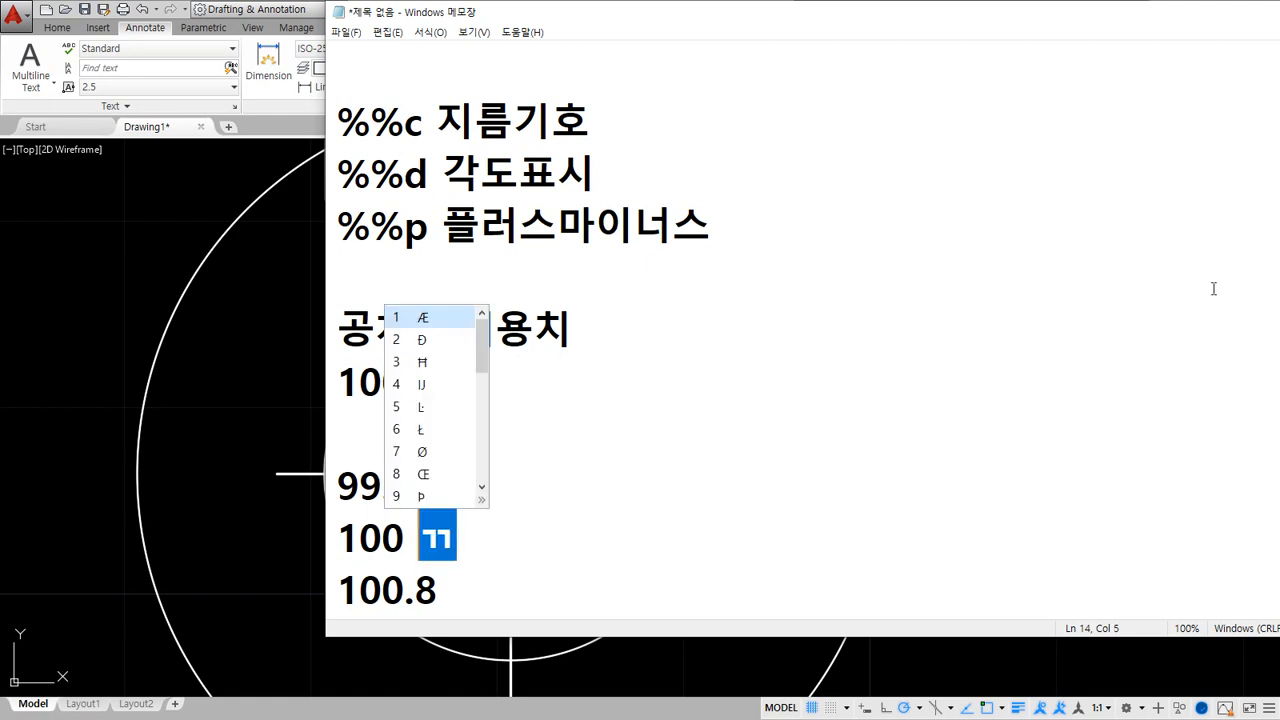
key("Page_Down")
key("Page_Down")
key("Page_Down")
key("Page_Down")
key("Escape")
key("BackSpace")
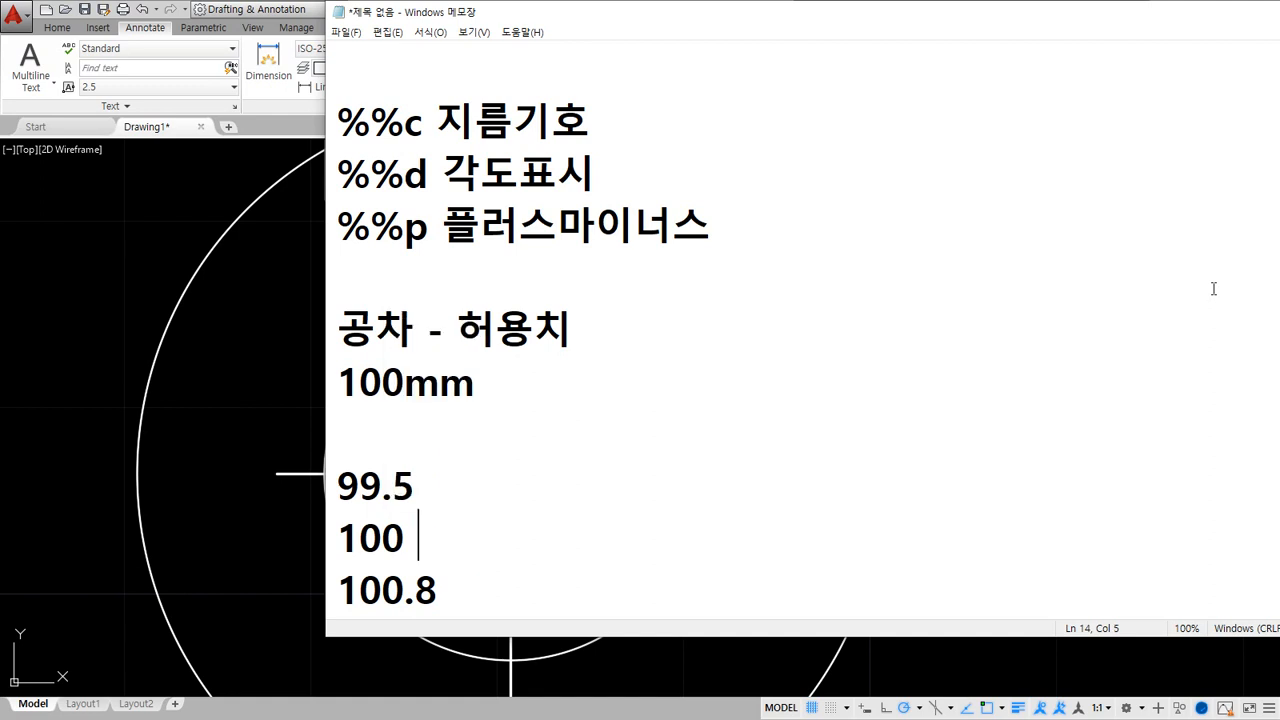
Append 0.2 to the 100 line and enter the subheading "- 치수공차" on the blank line above 99.5.
type("0.2")
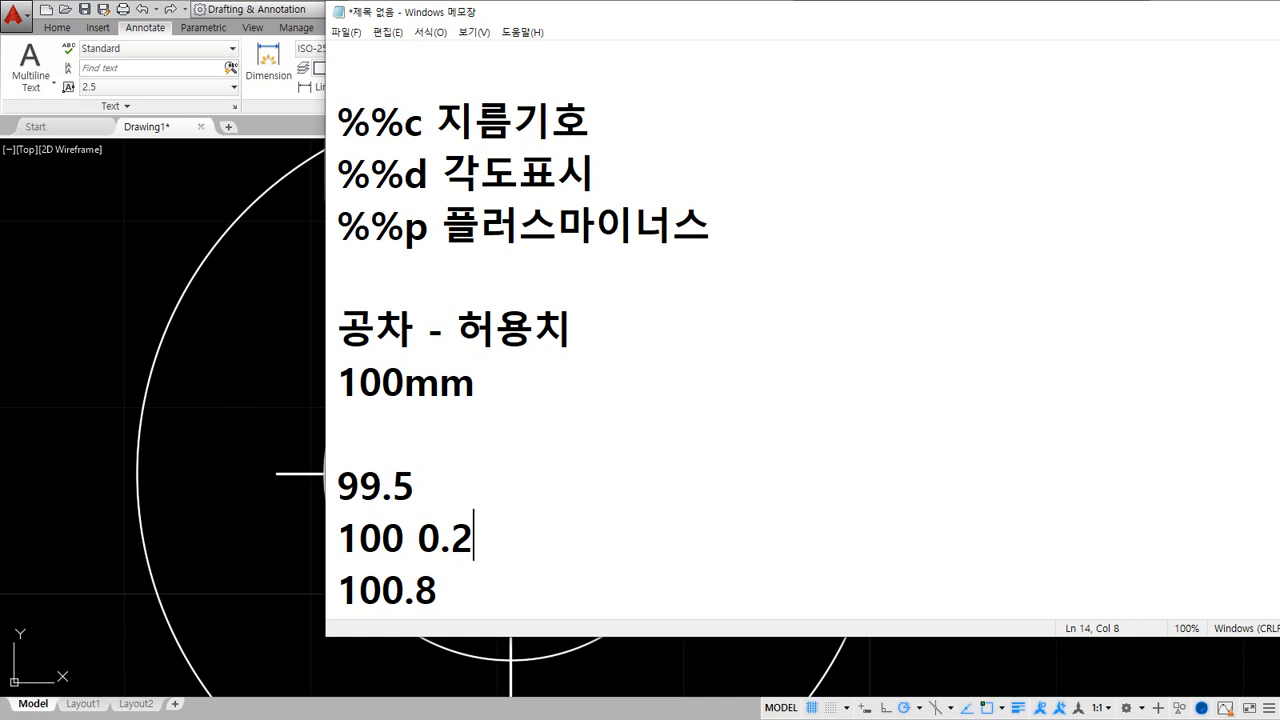
key("Up")
key("Up")
type("- 치수공차")
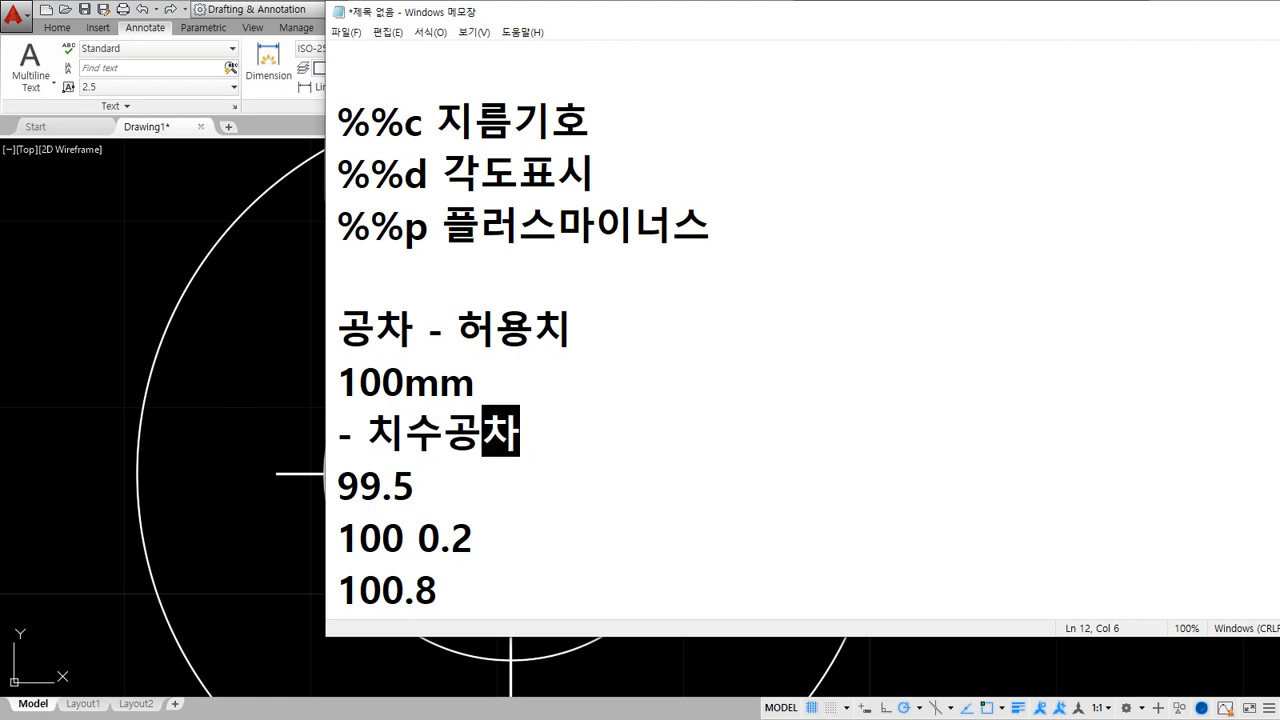
Add the line "- 기하공차 - 위치, 형상, 자세" below the 100.8 value.
key("Down")
key("Down")
key("Down")
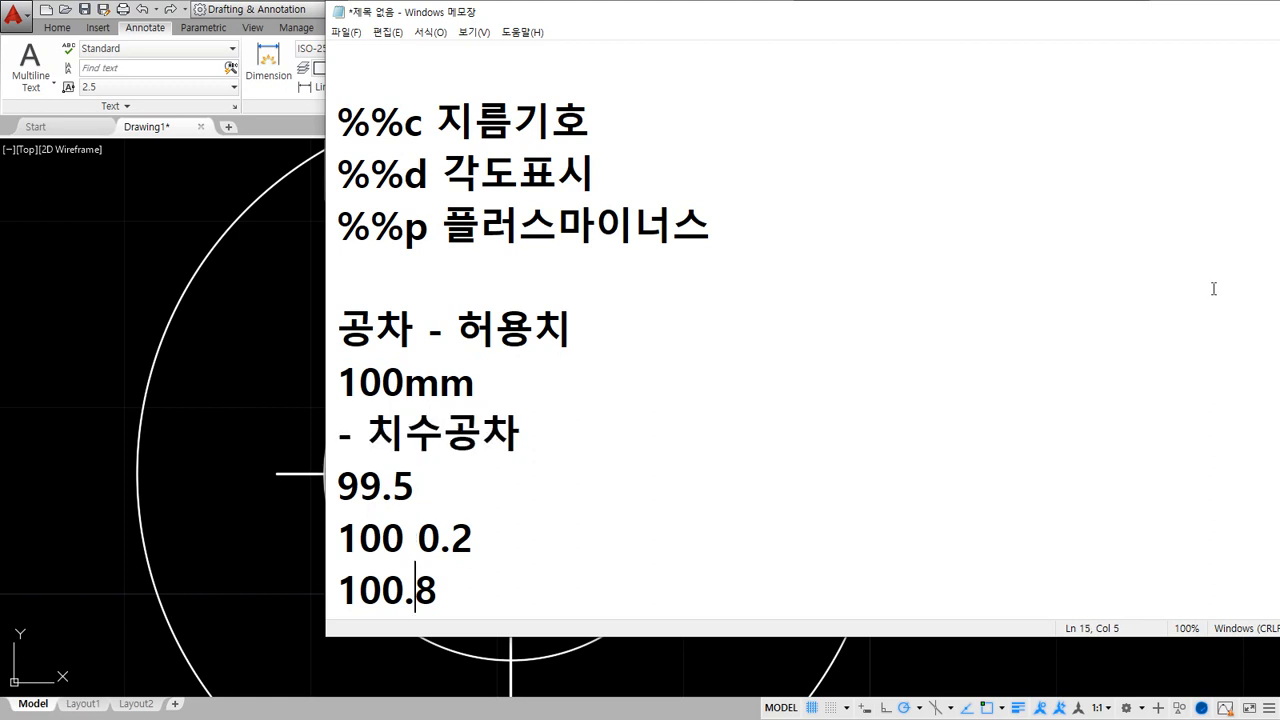
key("Return")
type("- ")
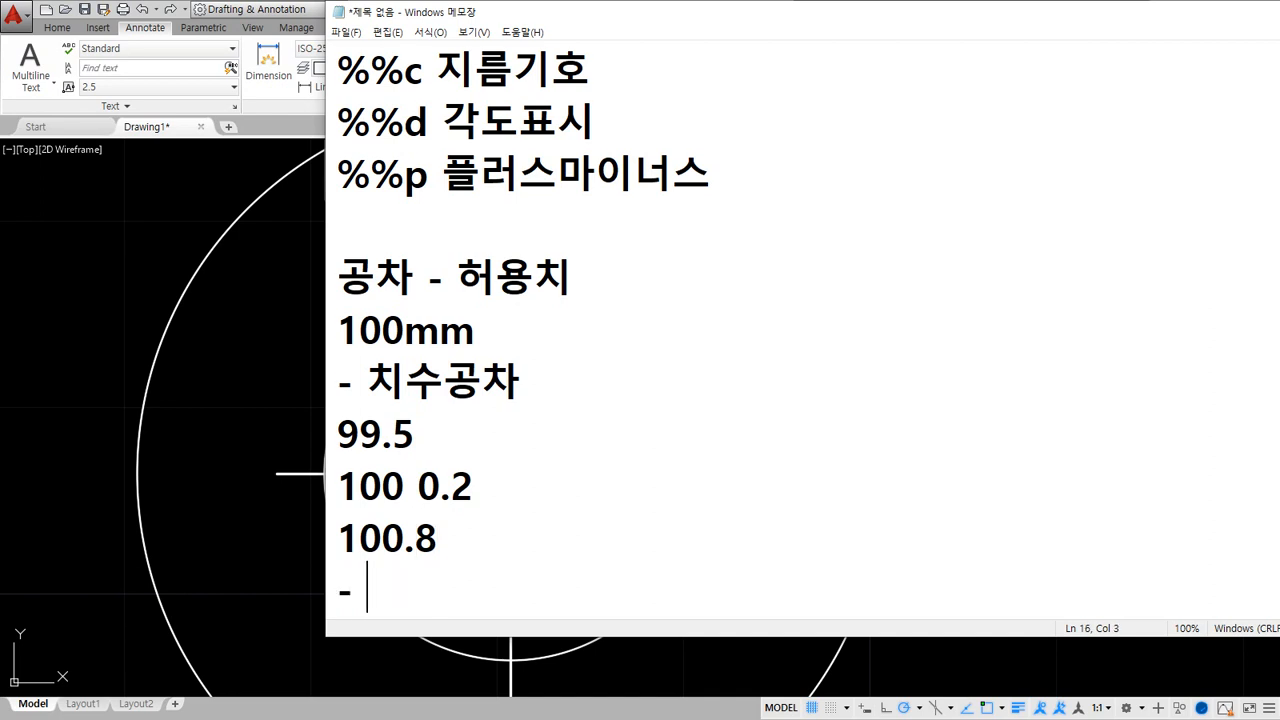
type("기하공차")
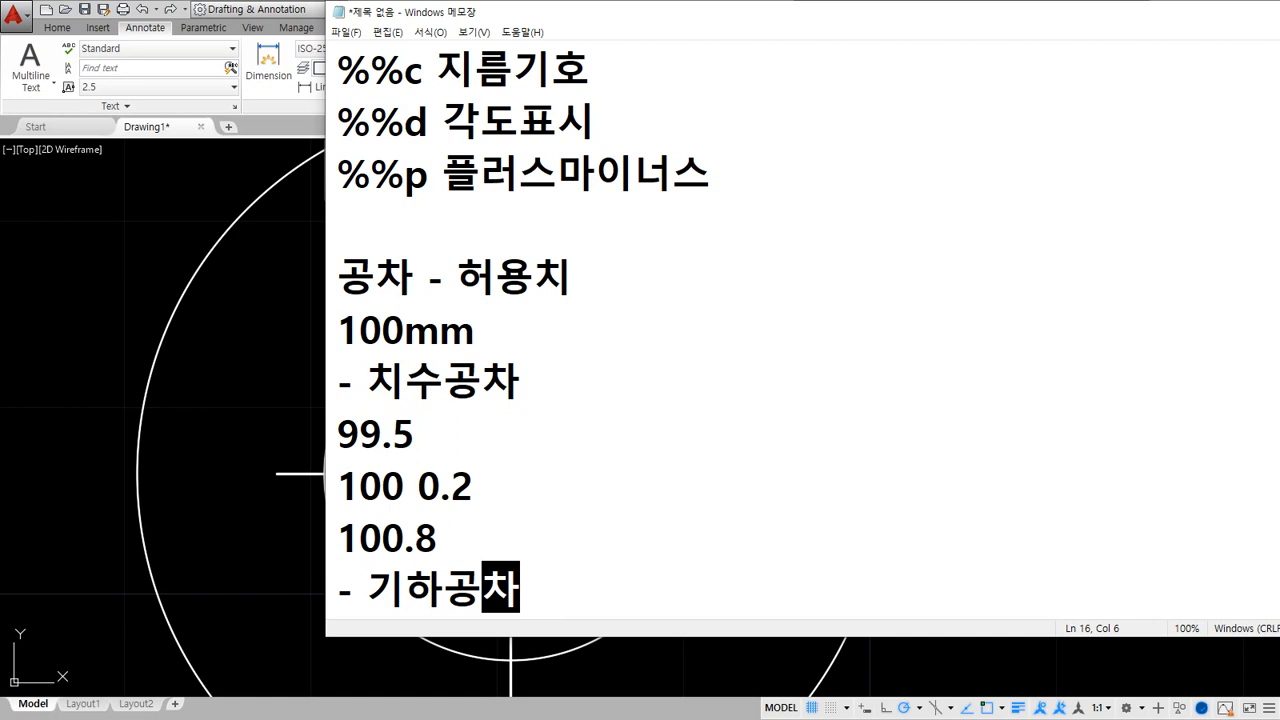
type("- 위")
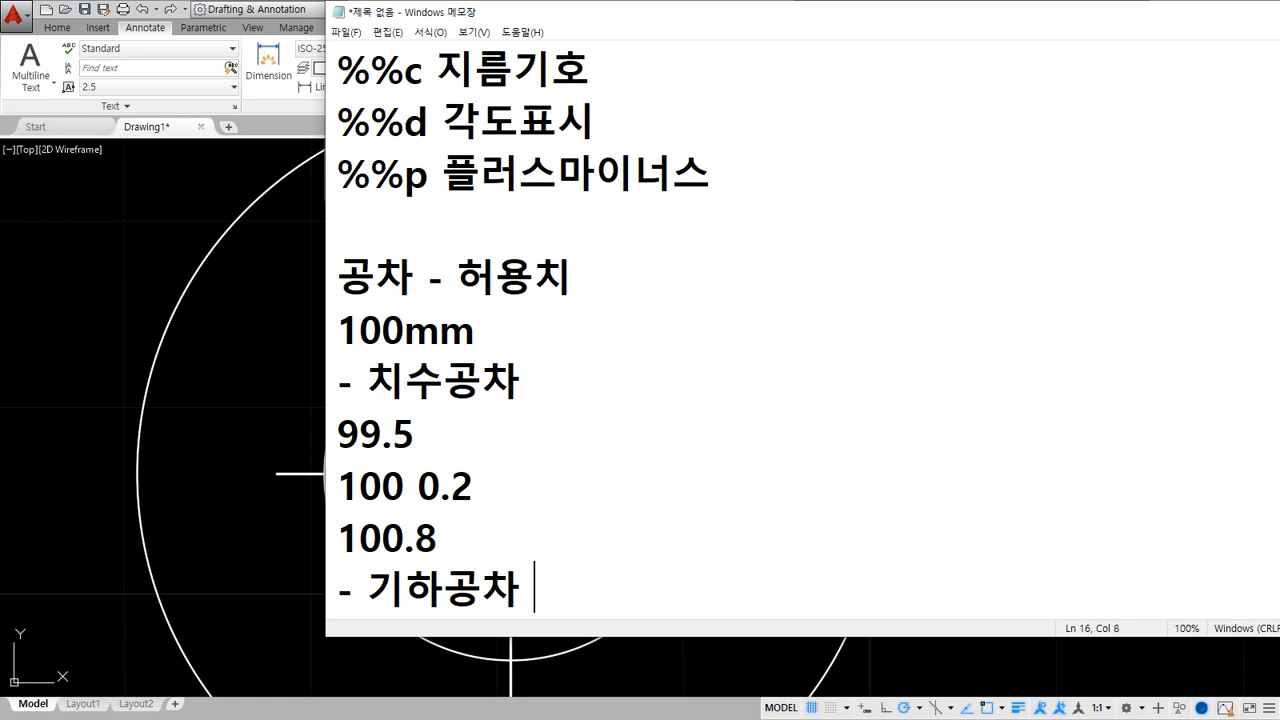
type("치,")
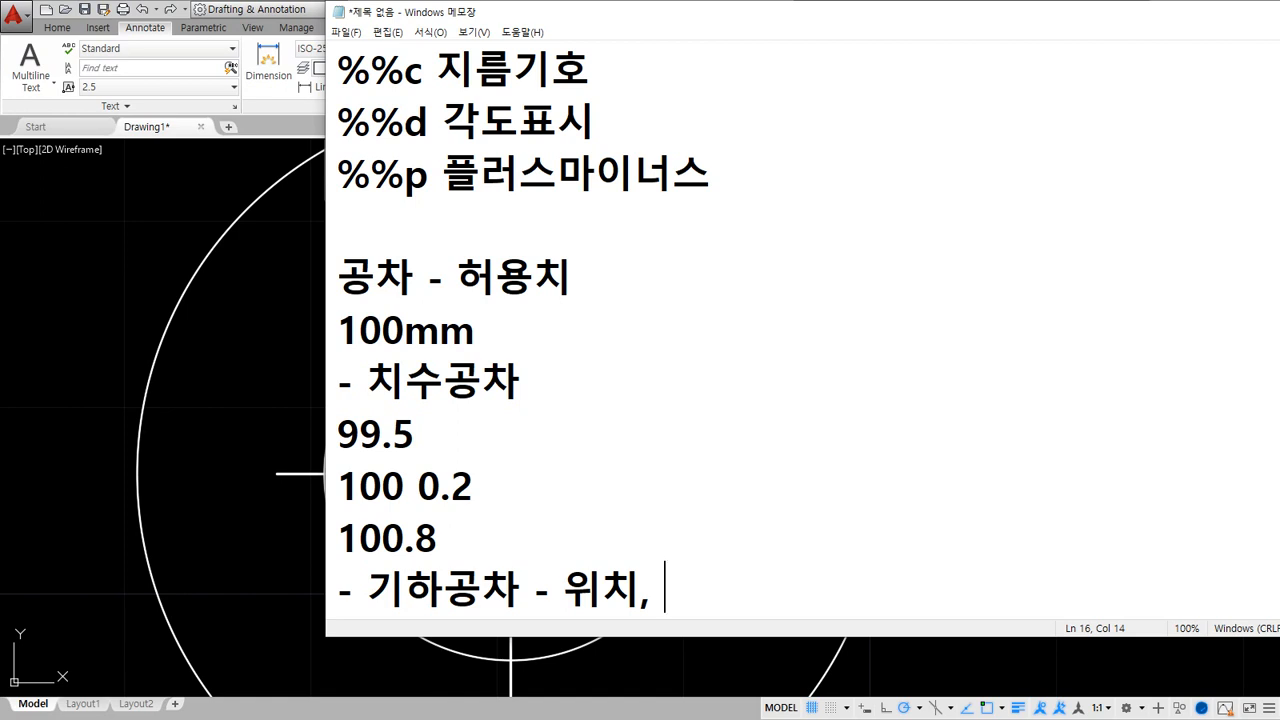
type("형상")
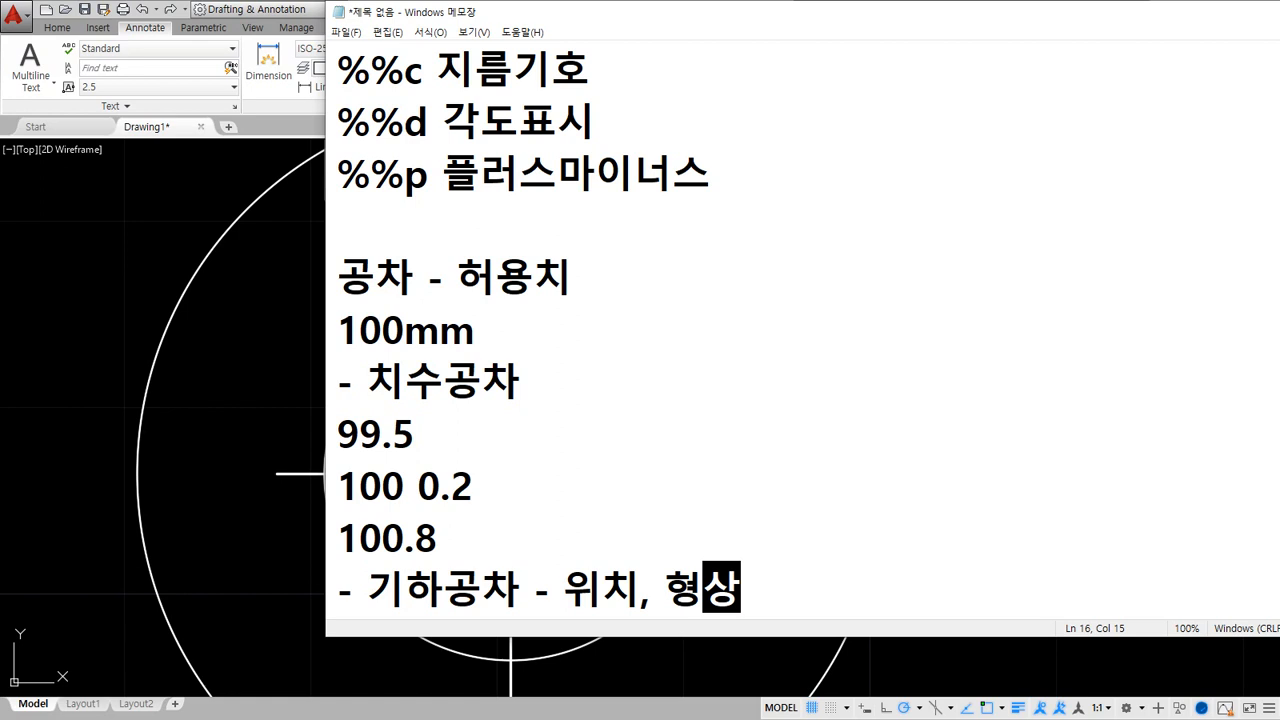
type(", 자세")
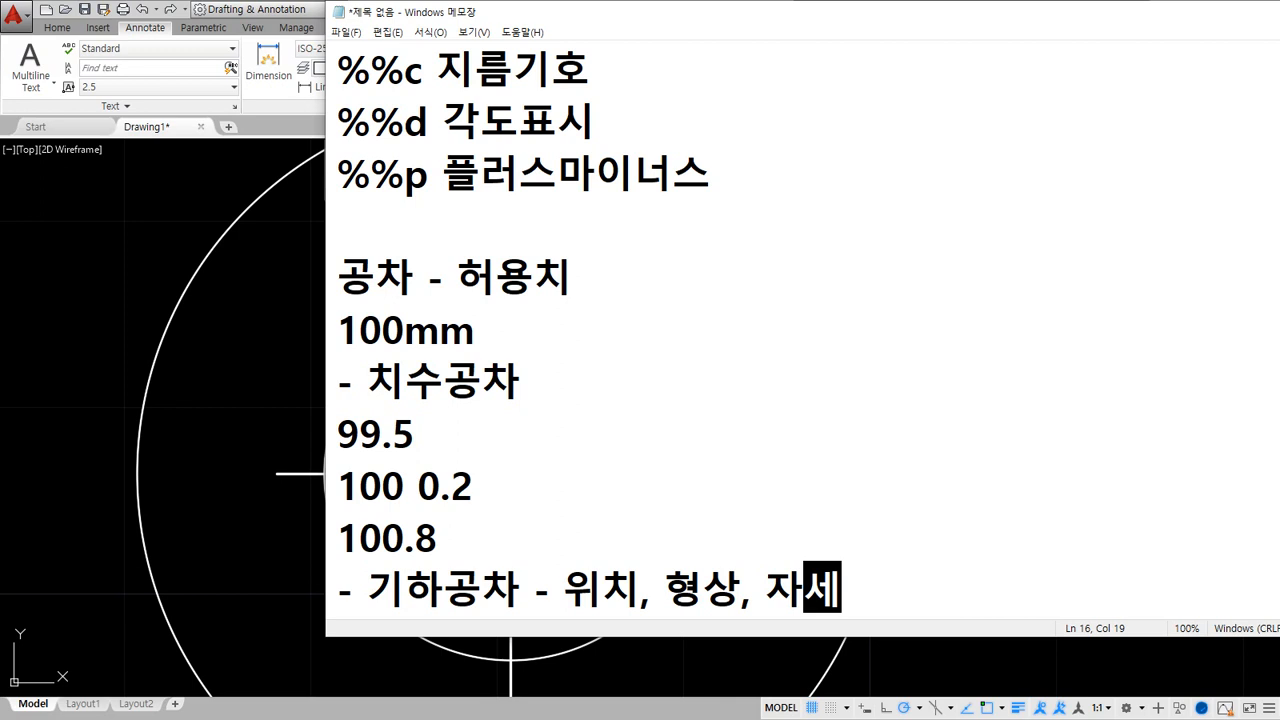
Switch back to AutoCAD, start the Tolerance command, and choose the perpendicularity symbol for the first row of the geometric tolerance.
left_click(231, 377)
left_click(370, 105)
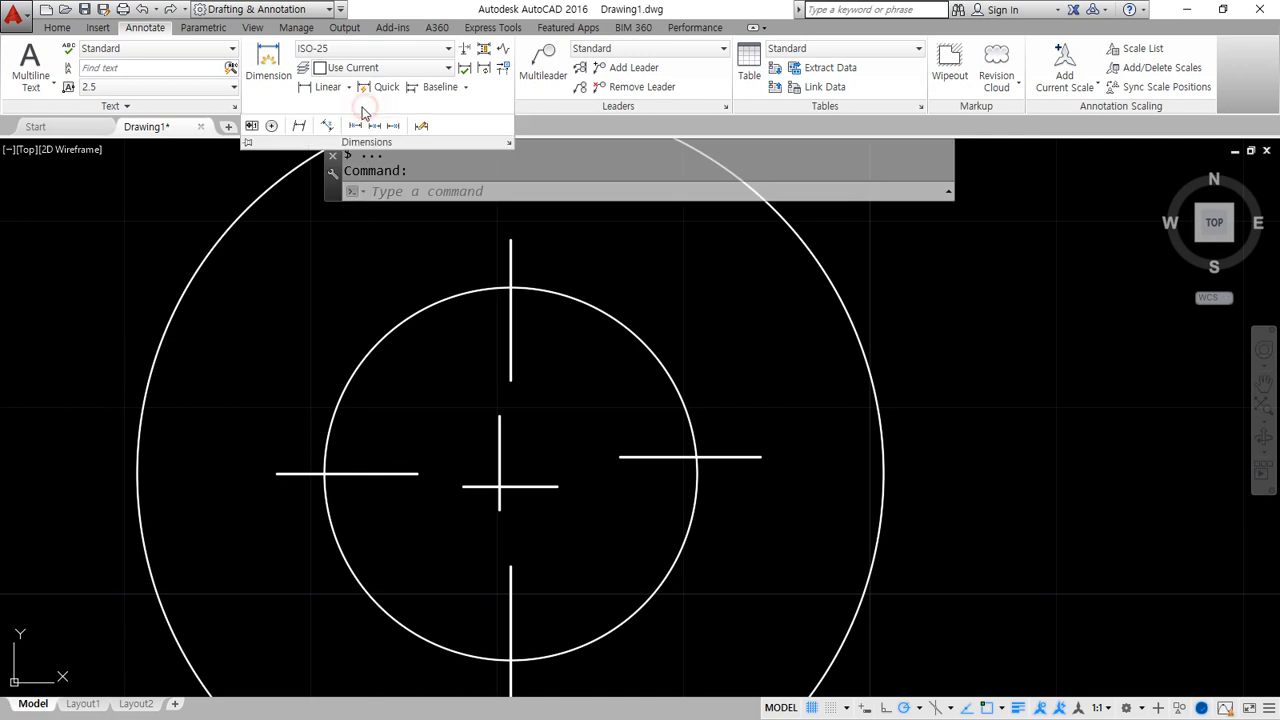
left_click(251, 126)
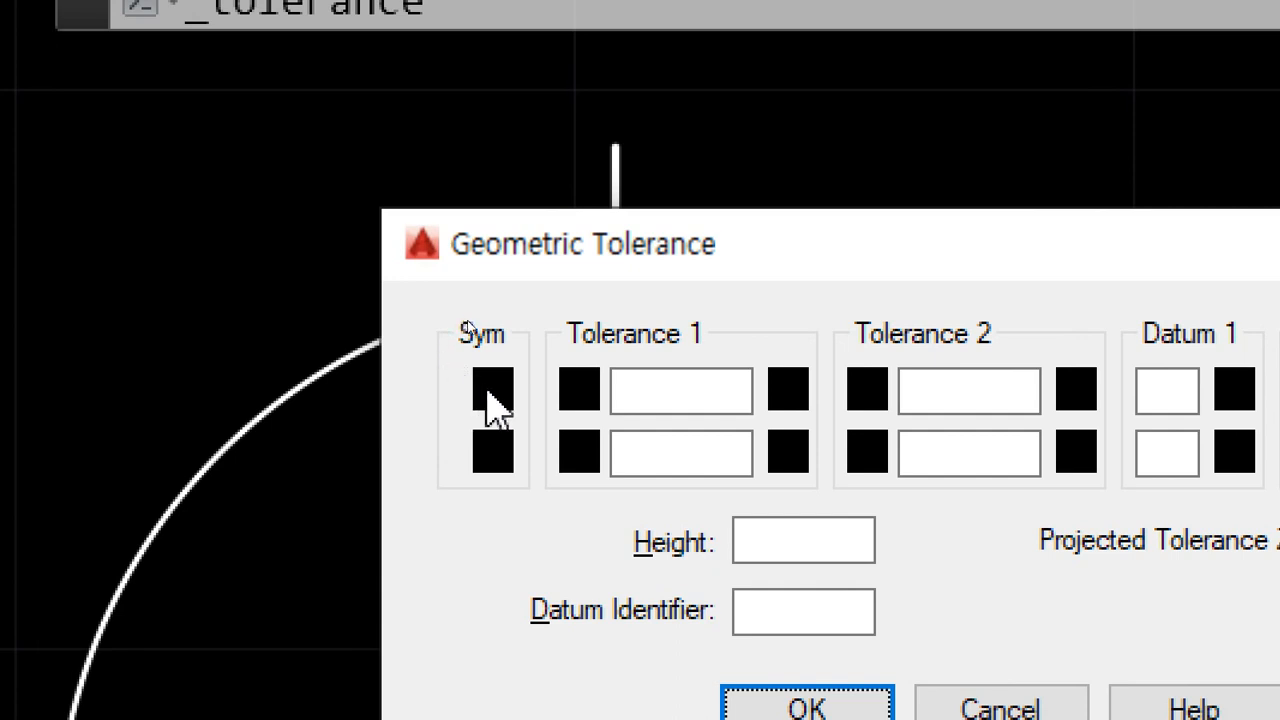
left_click(493, 392)
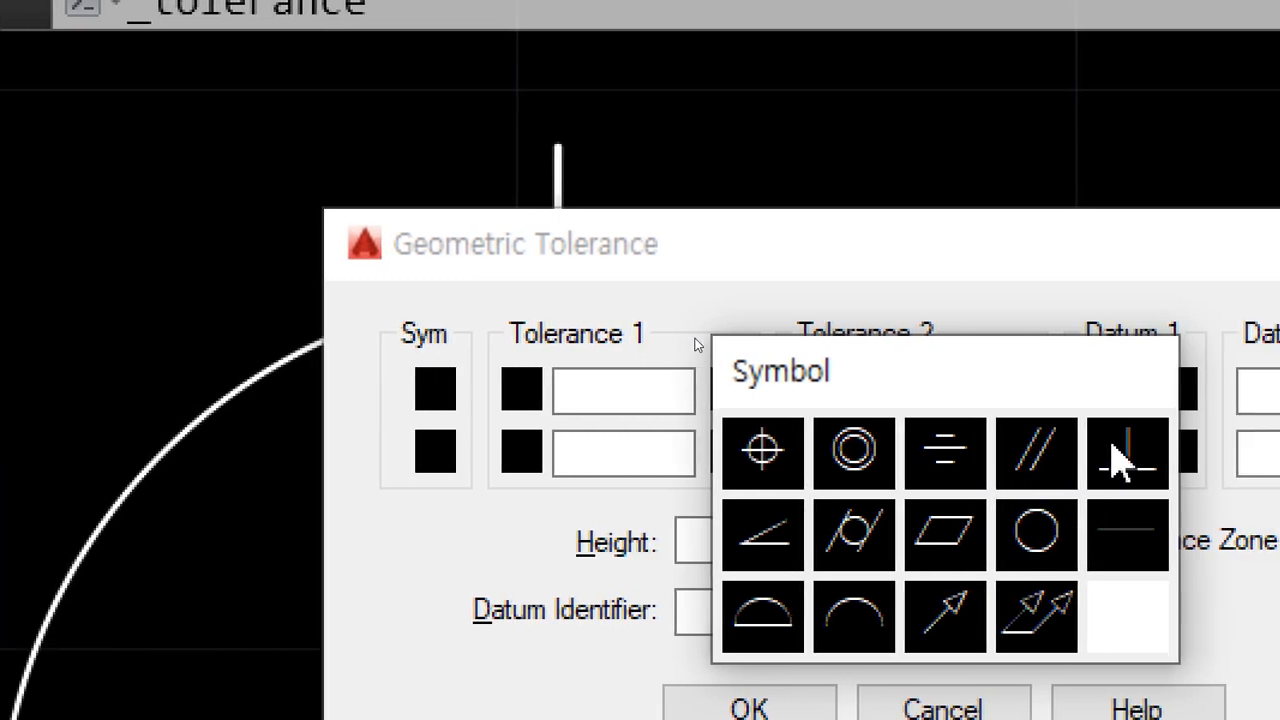
left_click(1122, 455)
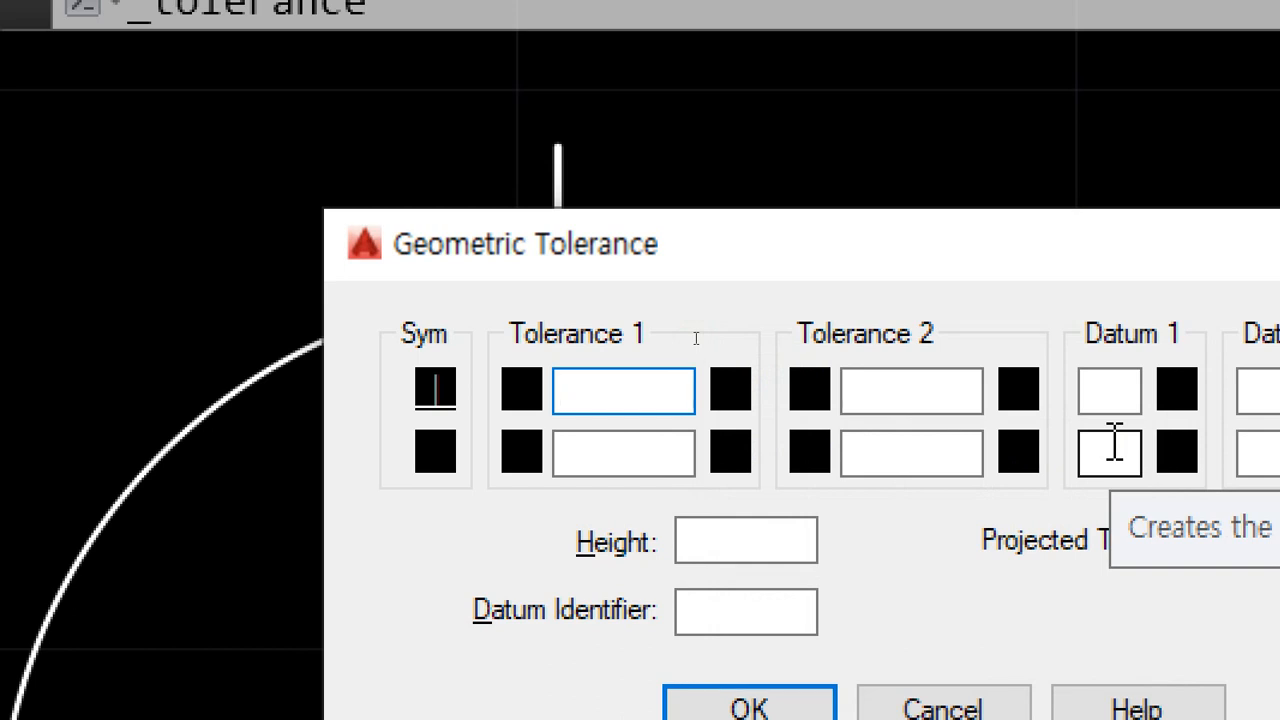
Set the first-row Tolerance 1 value to 0.032 without a diameter symbol.
left_click(522, 390)
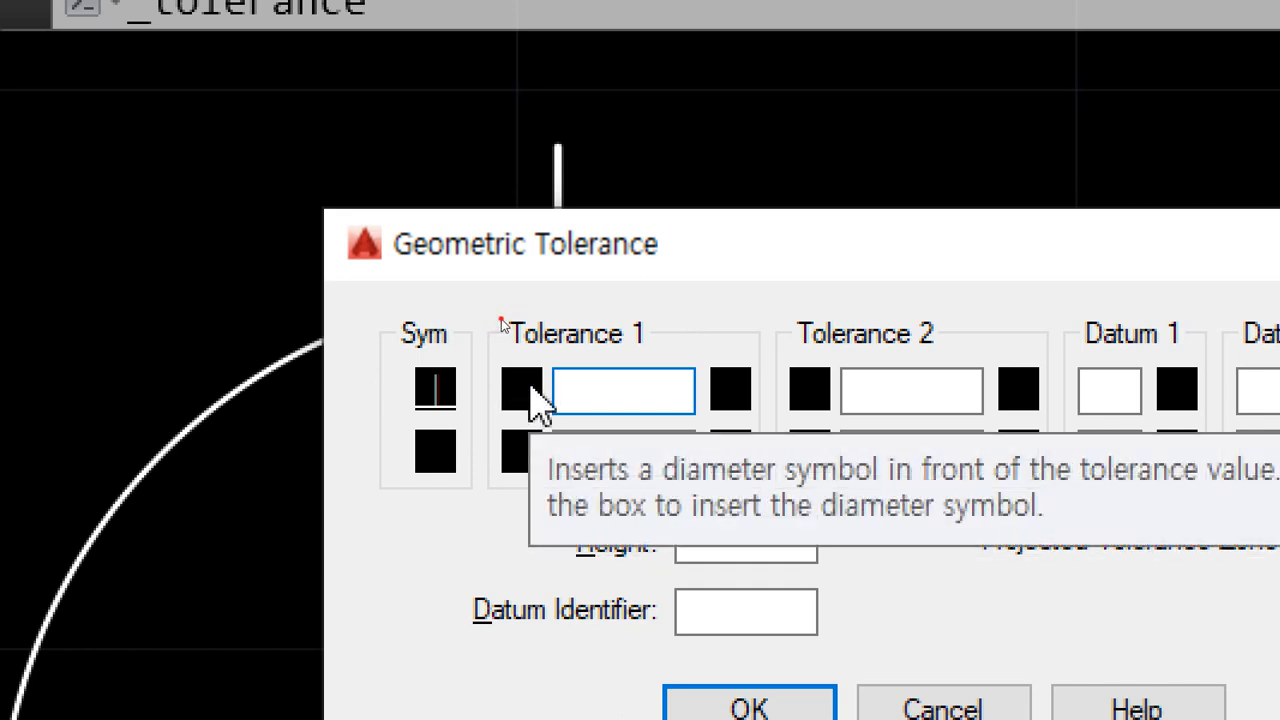
left_click(530, 386)
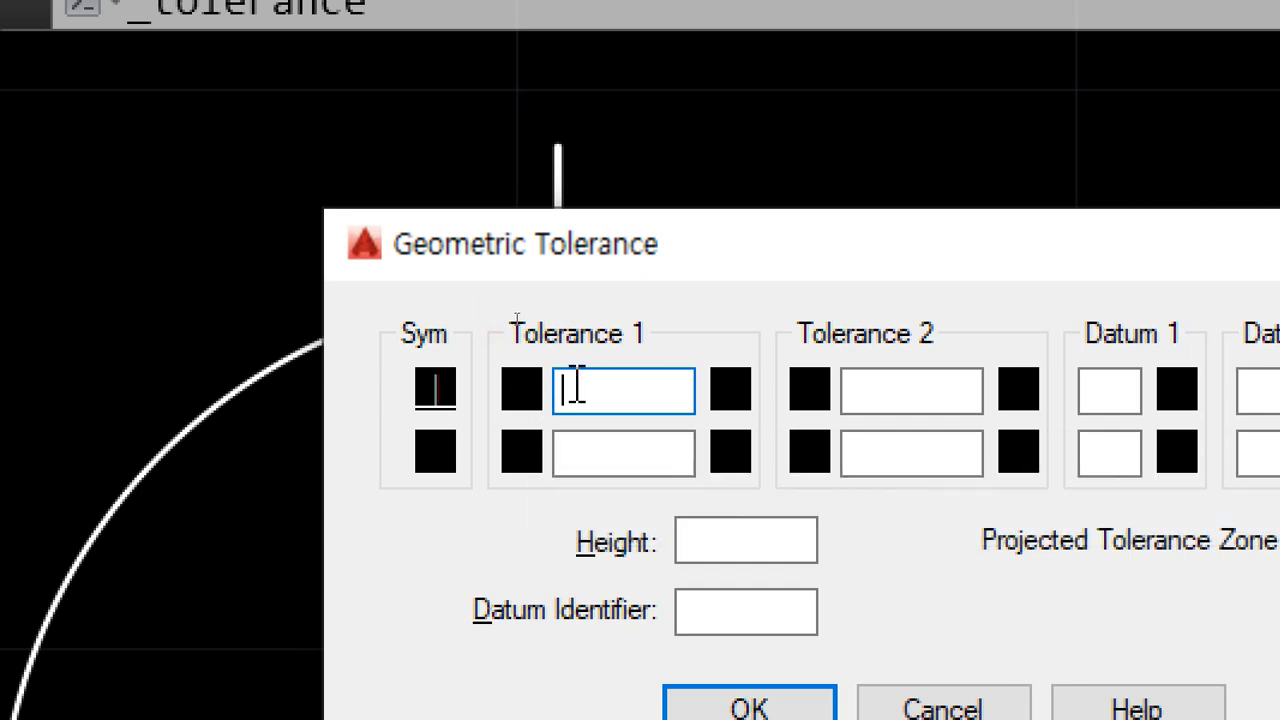
left_click(577, 385)
type("0")
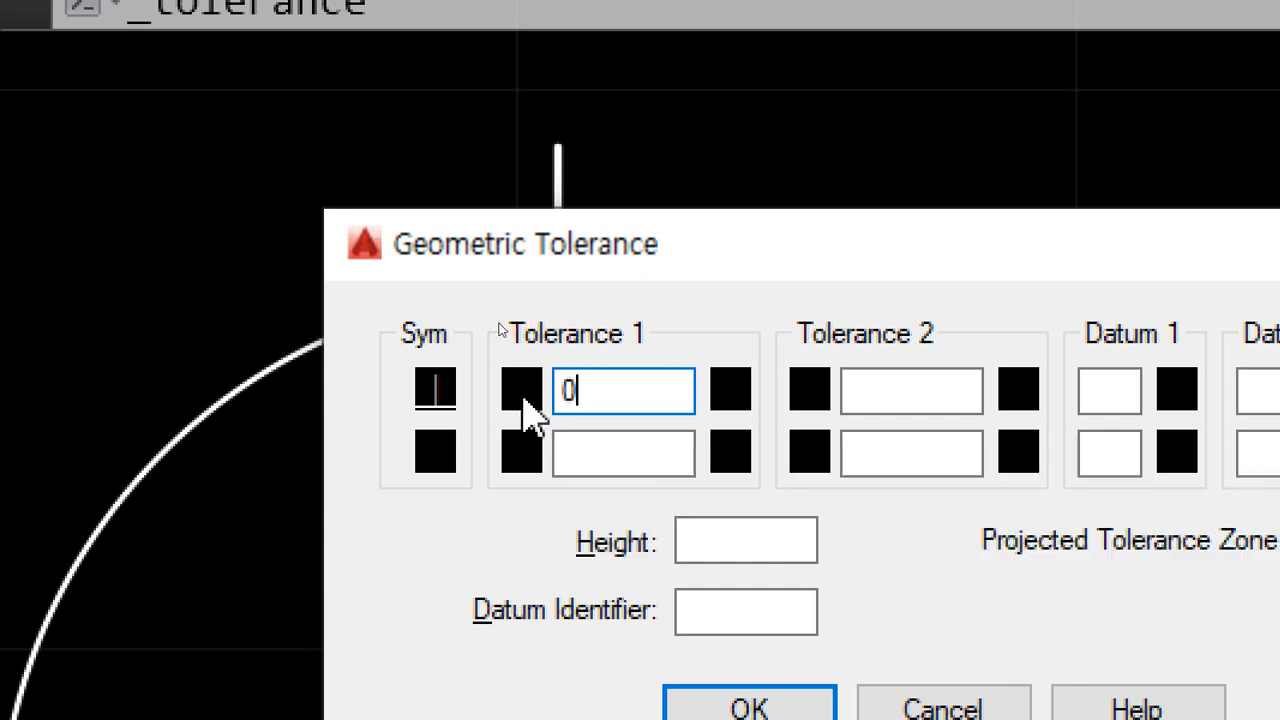
type(".032")
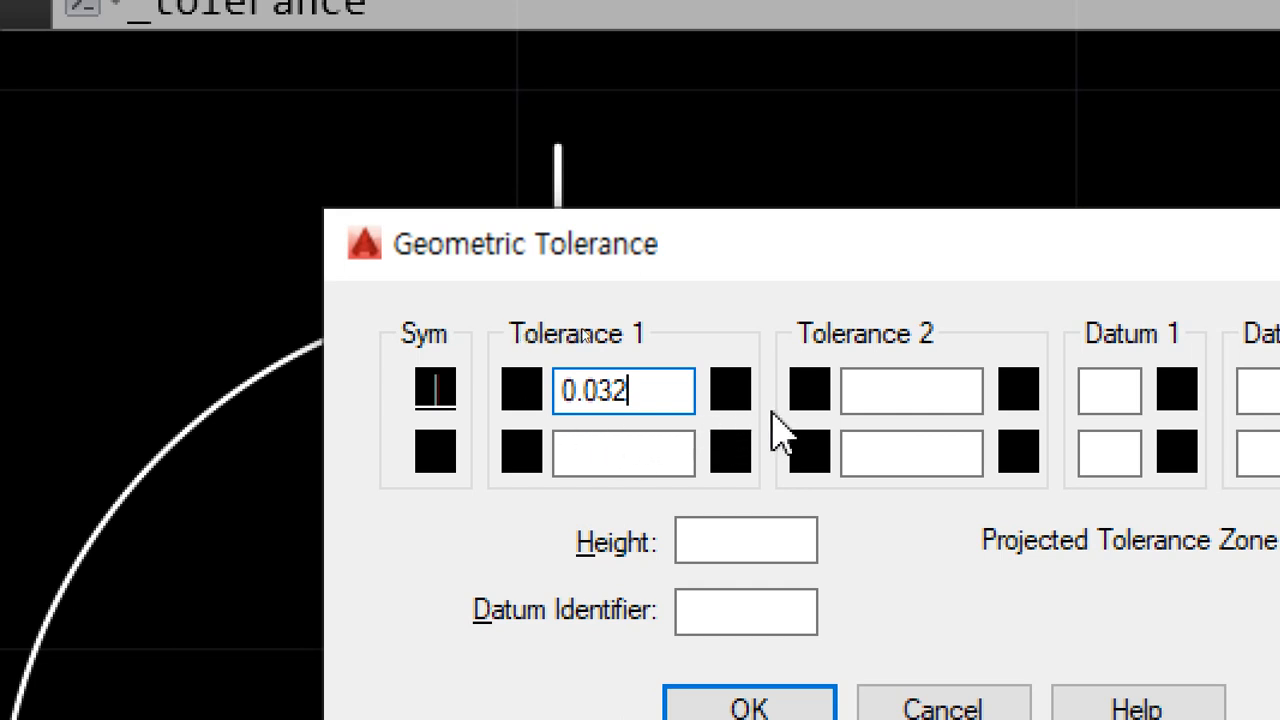
Leave Tolerance 2 empty without a diameter symbol and enter A as the first-row Datum 1 reference.
left_click(829, 393)
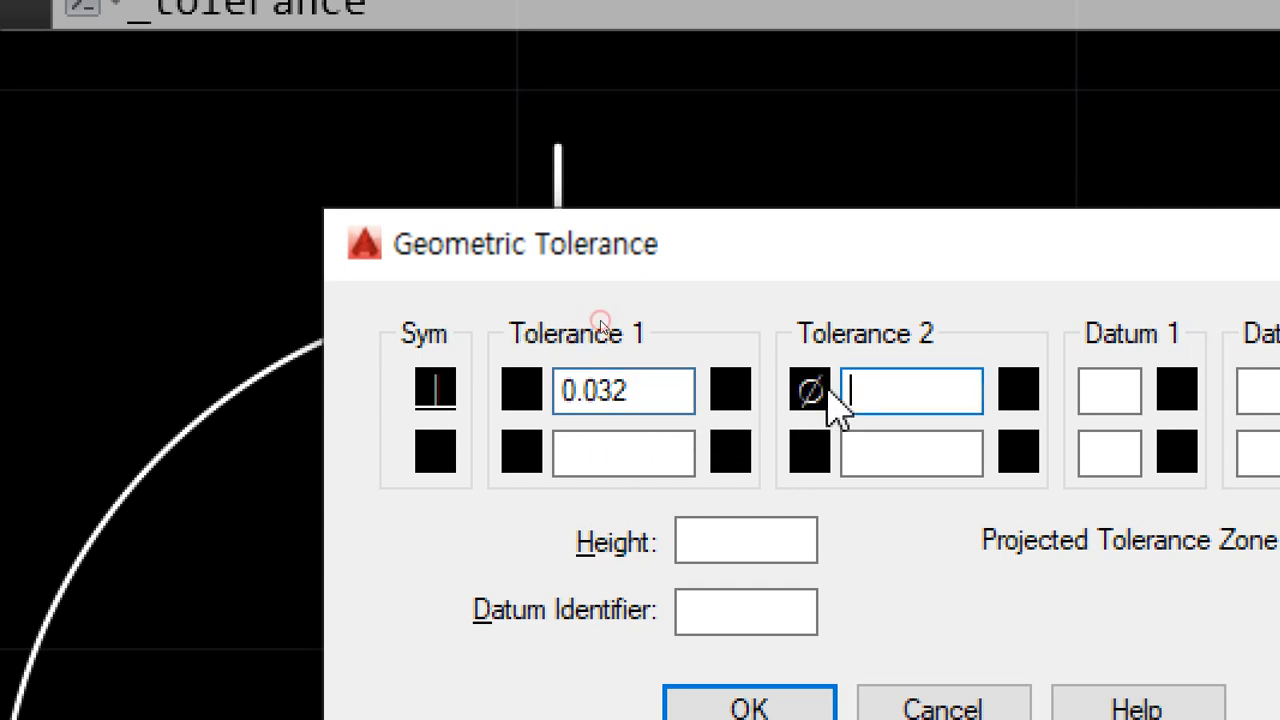
left_click(833, 405)
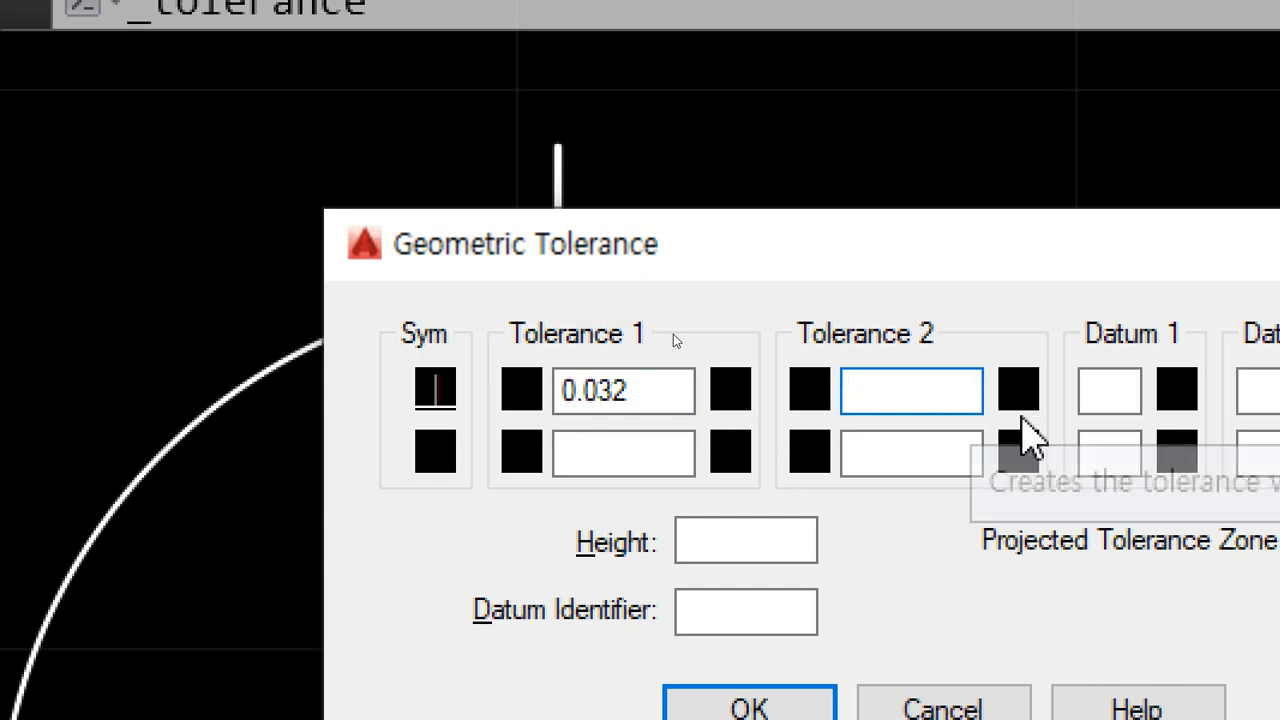
left_click(1108, 390)
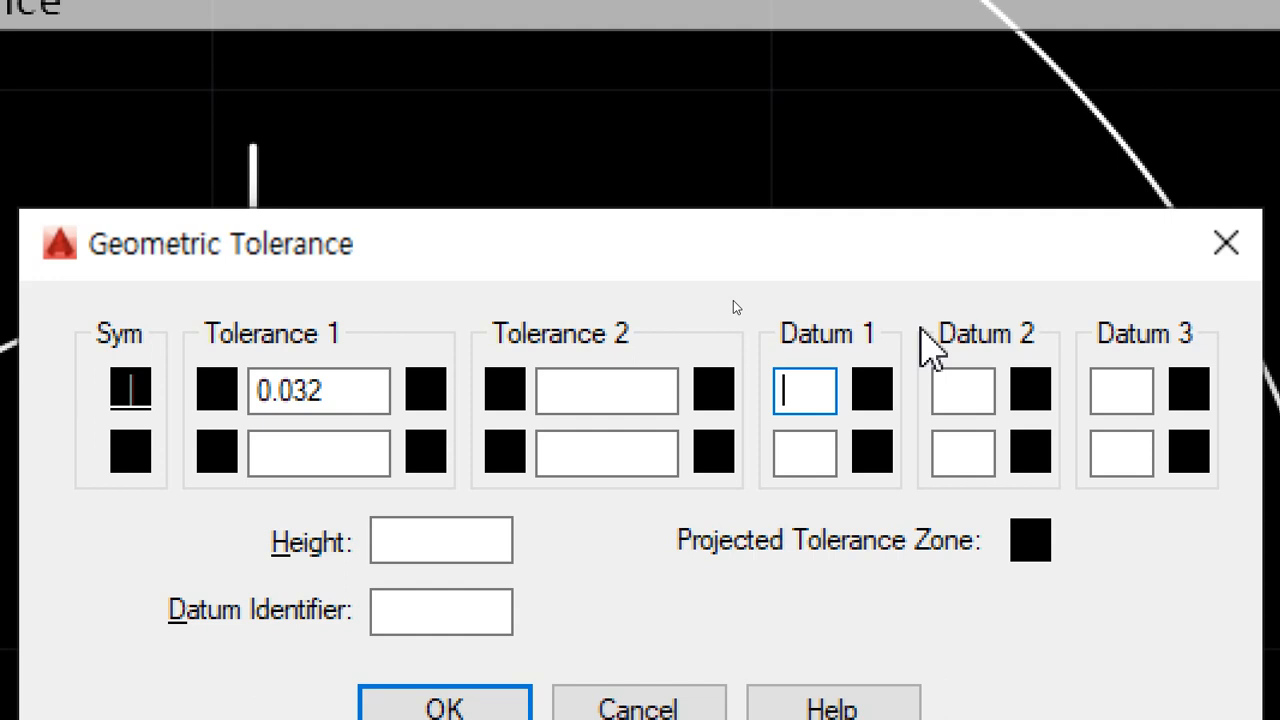
type("A")
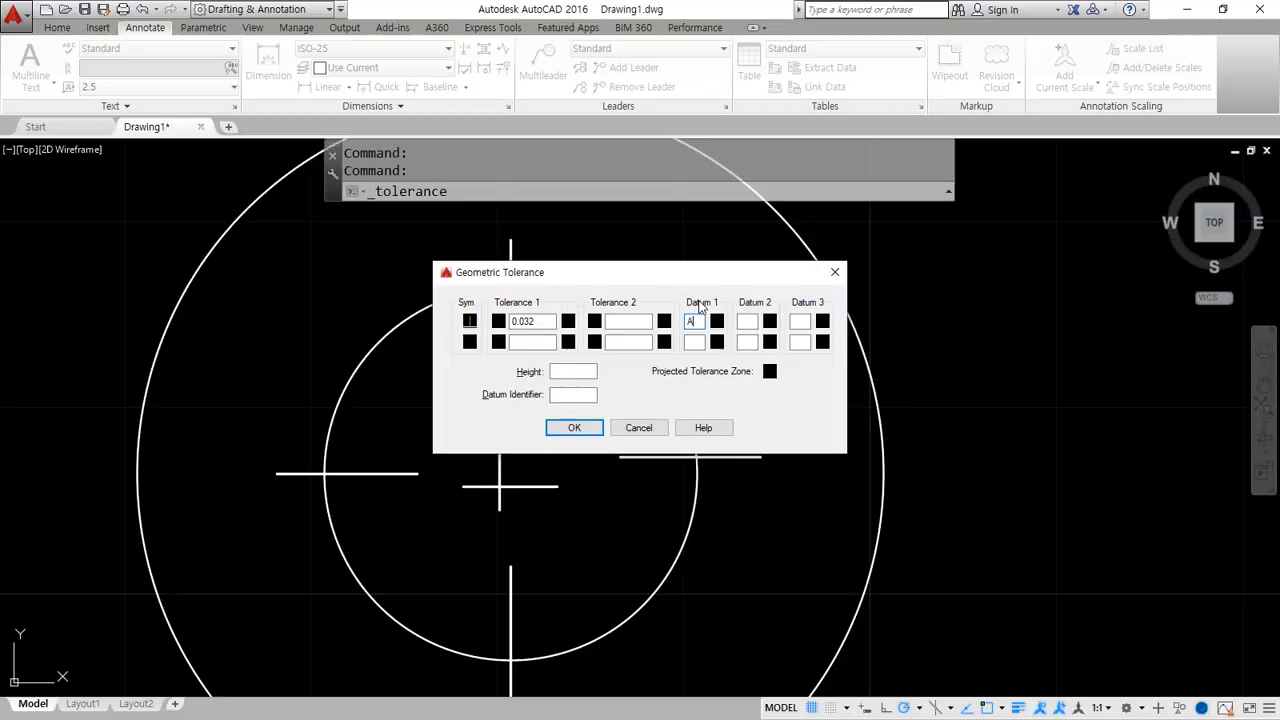
Accept the geometric tolerance settings and place the feature control frame in the empty space to the right of the large circle.
key("Tab")
key("Tab")
key("Tab")
key("Tab")
key("Tab")
key("Return")
scroll(583, 404, "down", 5)
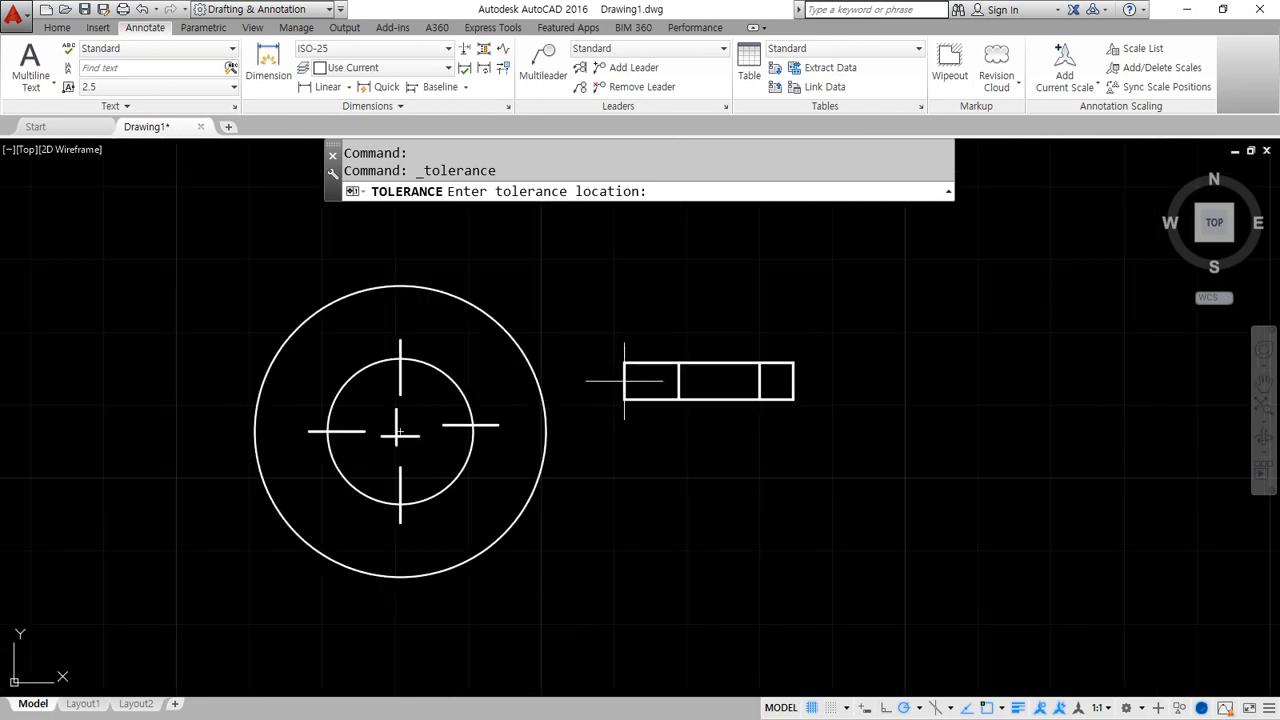
left_click(626, 380)
scroll(669, 363, "up", 4)
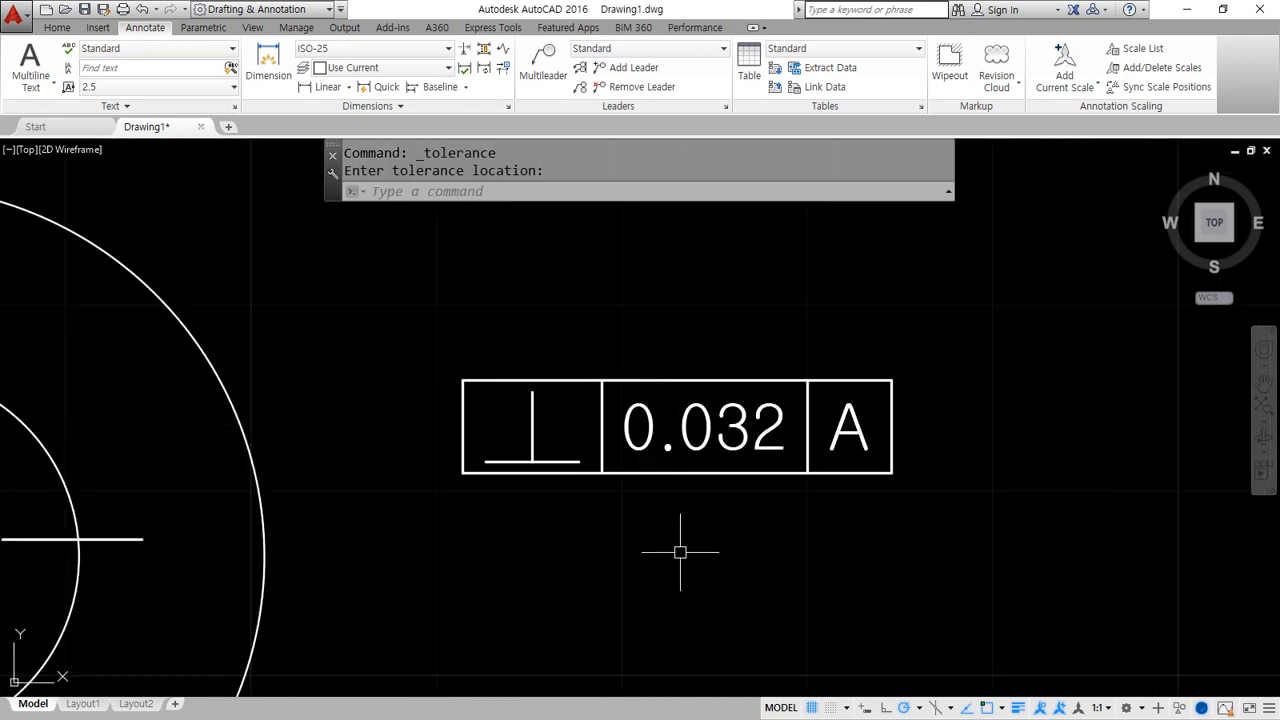